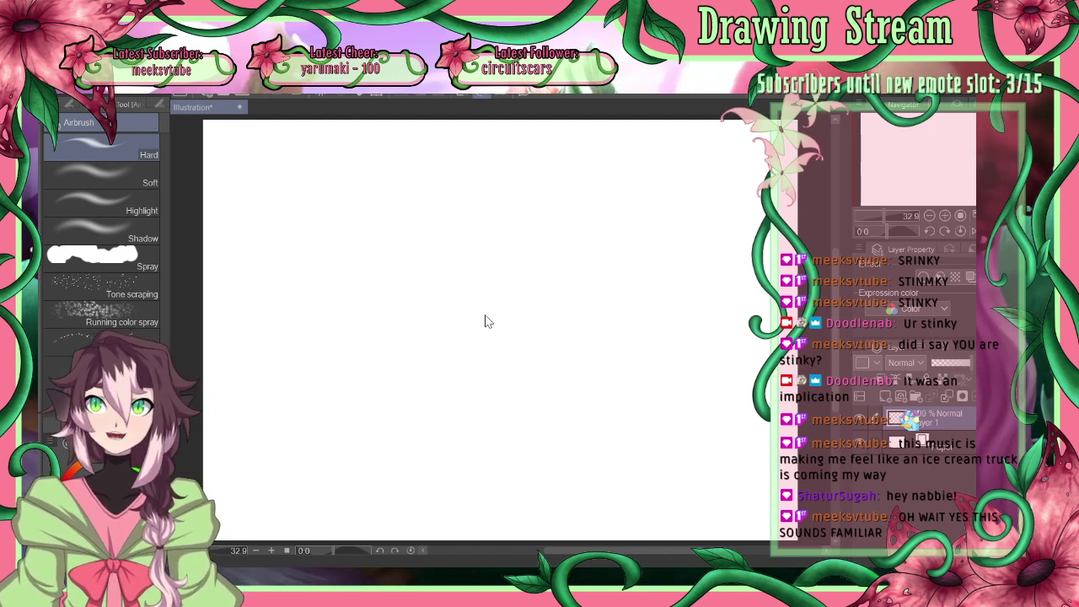
left_click_drag(524, 255, 585, 300)
key("ctrl+z")
key("ctrl+z")
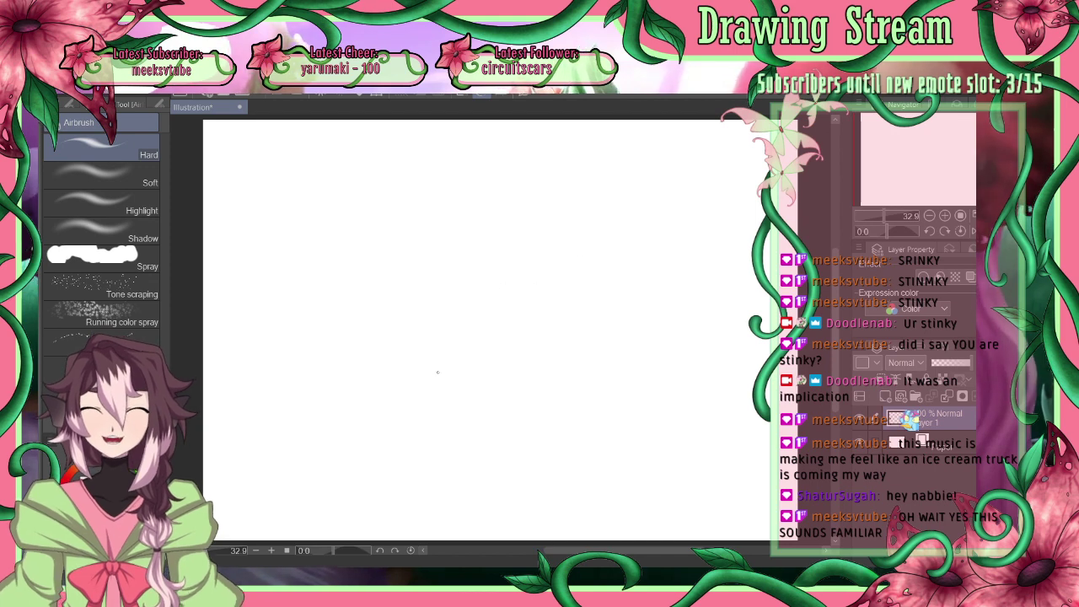
left_click_drag(434, 368, 568, 282)
key("ctrl+z")
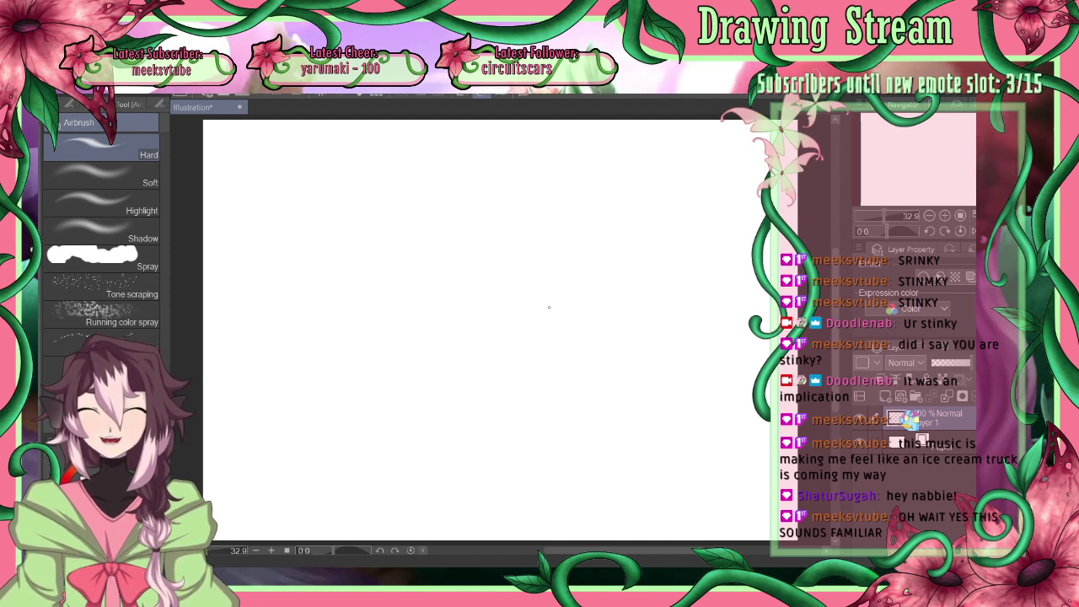
Sketch a construction circle for the head with a faint vertical centre line and a slanted guide line across its lower part
left_click_drag(508, 213, 496, 258)
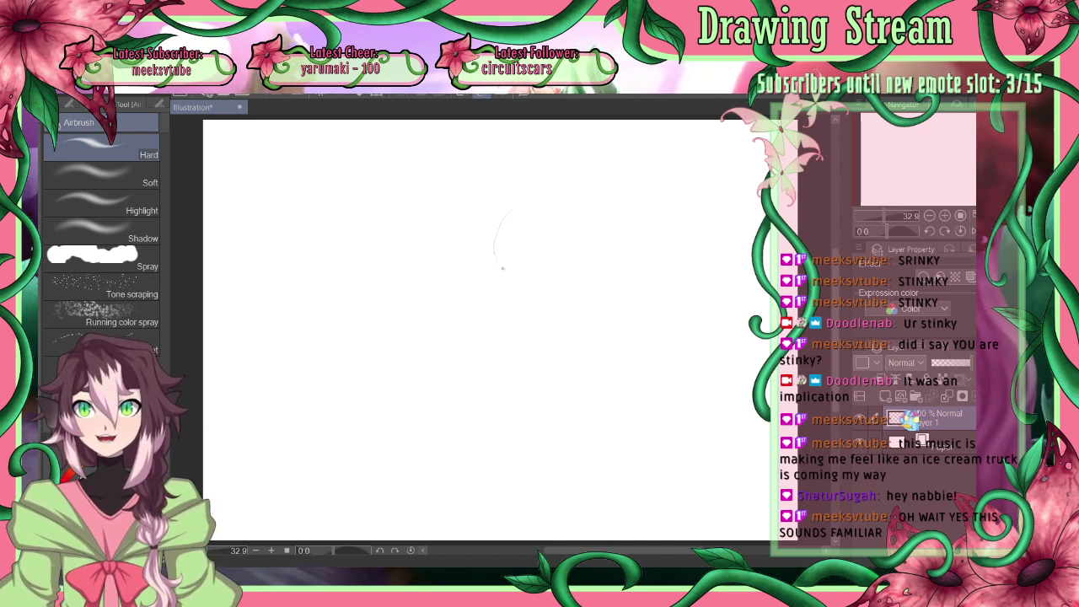
mouse_move(508, 212)
left_mouse_down()
mouse_move(582, 226)
mouse_move(607, 253)
mouse_move(497, 291)
mouse_move(570, 214)
mouse_move(490, 401)
left_mouse_up()
key("ctrl+z")
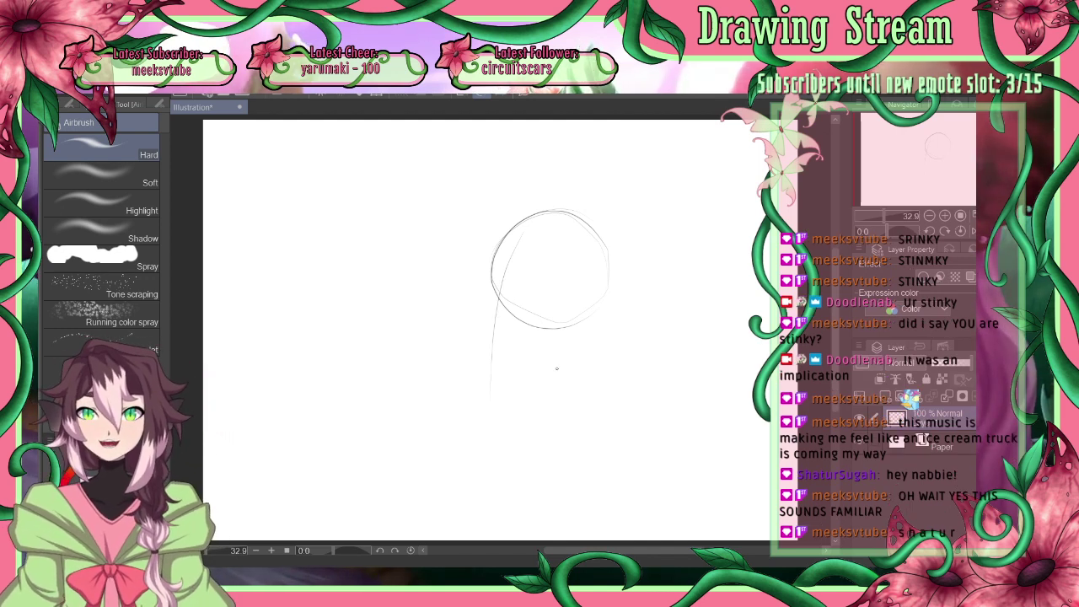
left_click_drag(578, 253, 596, 386)
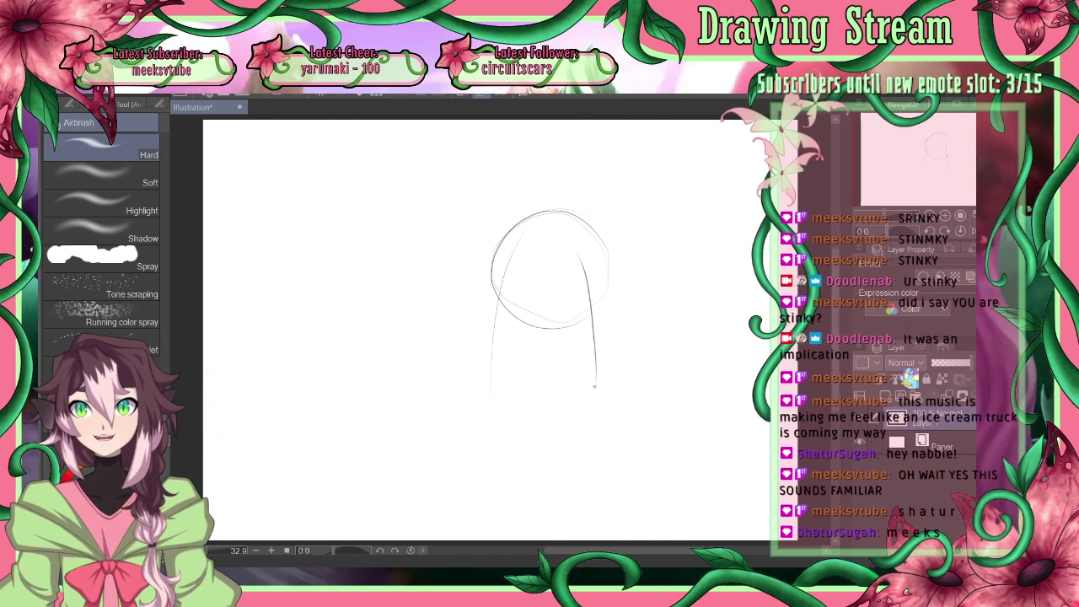
key("ctrl+z")
key("ctrl+z")
left_click_drag(563, 238, 577, 346)
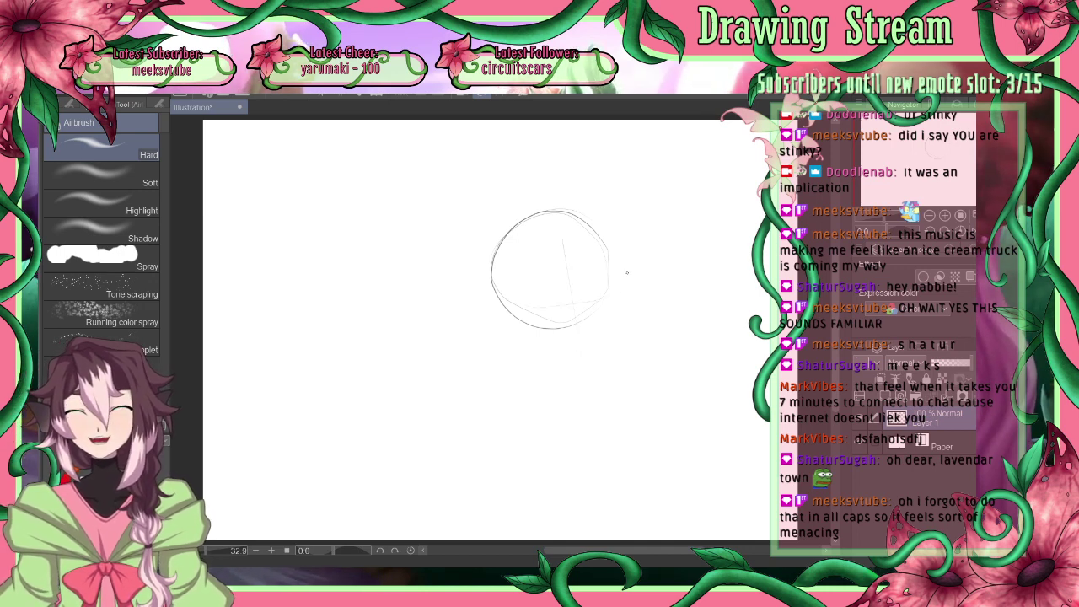
left_click_drag(510, 311, 612, 284)
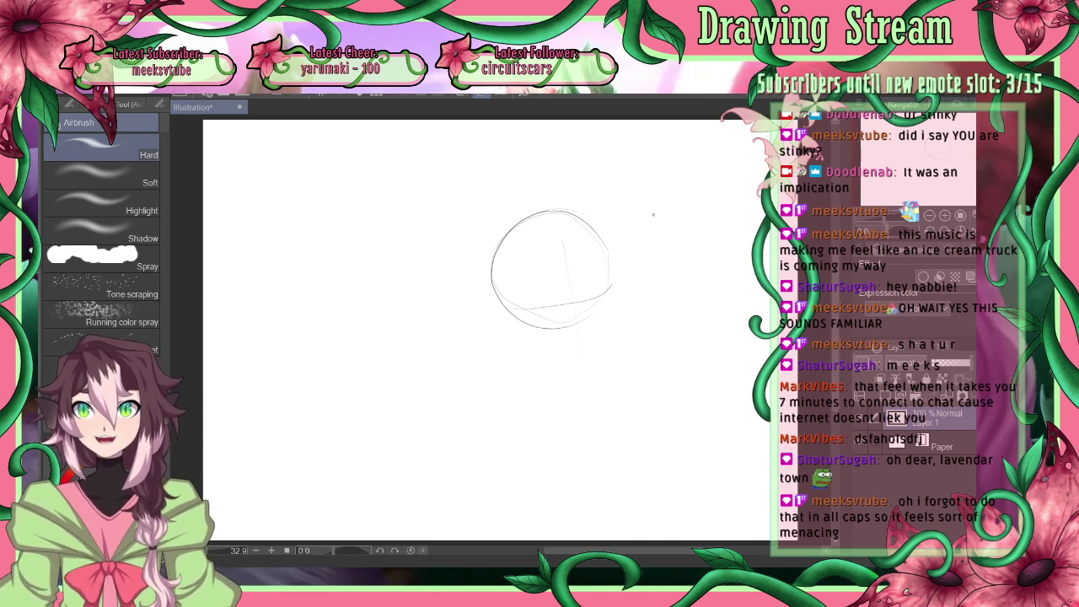
Sketch the left cheek from the head circle and continue it down along the jaw towards the chin
mouse_move(499, 244)
left_mouse_down()
mouse_move(498, 292)
mouse_move(510, 314)
left_mouse_up()
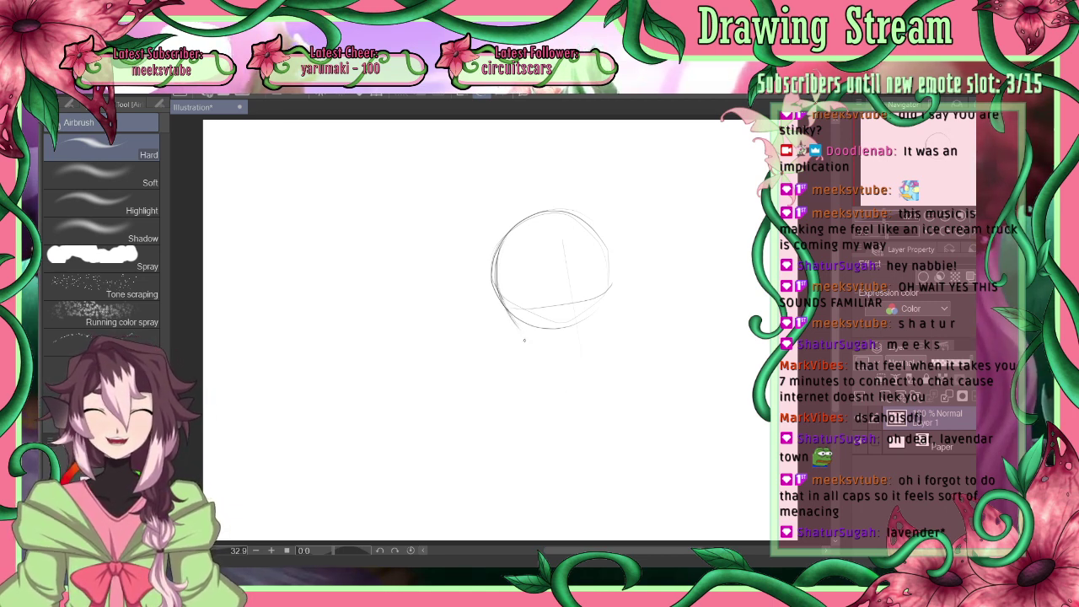
left_click_drag(507, 315, 530, 342)
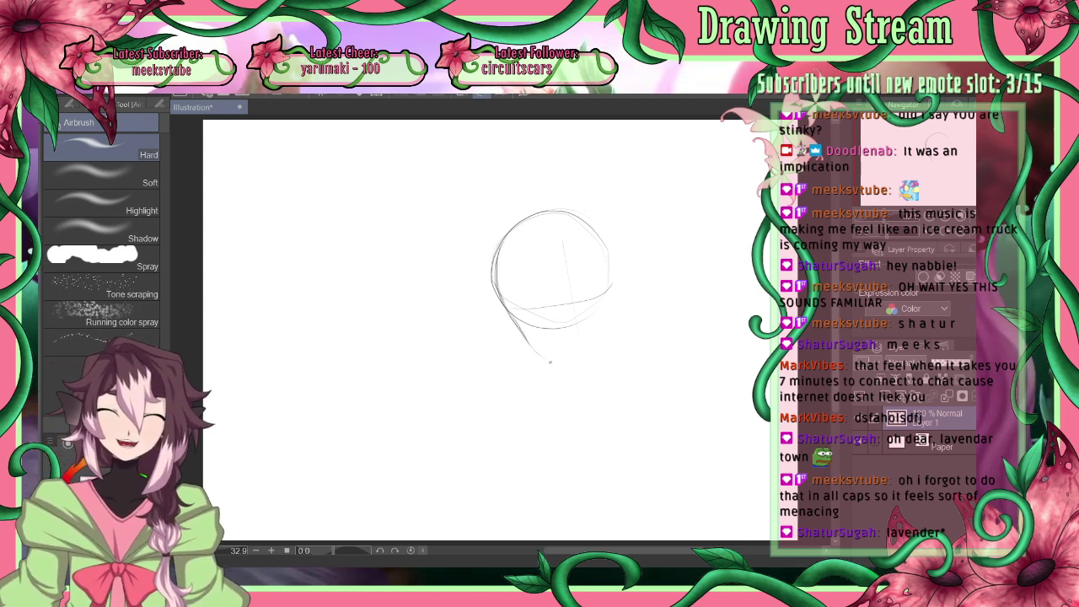
mouse_move(540, 353)
left_mouse_down()
mouse_move(576, 379)
mouse_move(567, 370)
left_mouse_up()
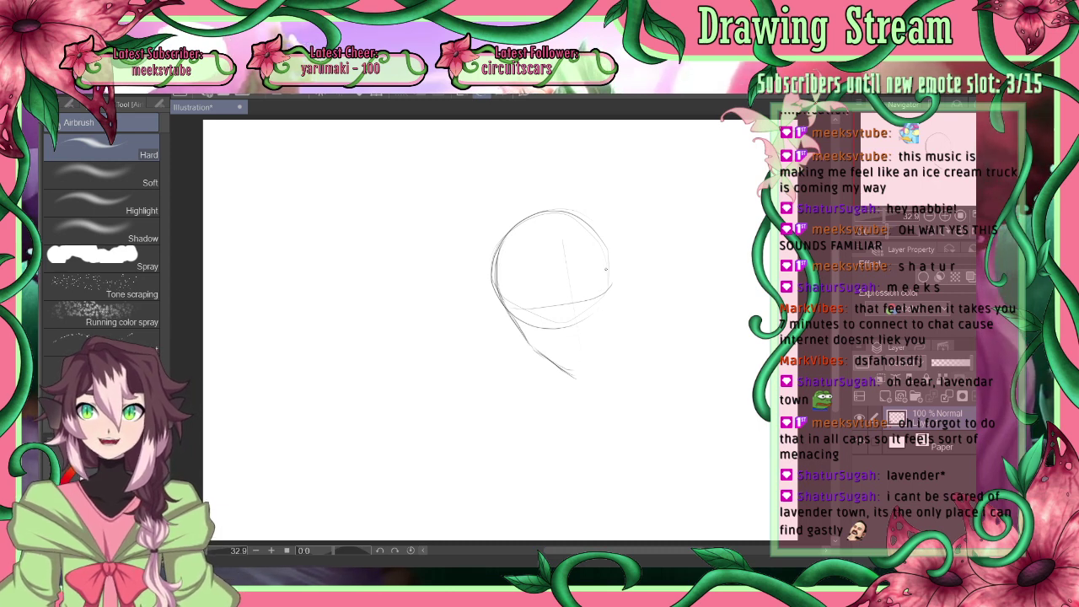
Sketch the right side of the face down to a pointed chin and reinforce the jaw lines
left_click_drag(598, 241, 607, 301)
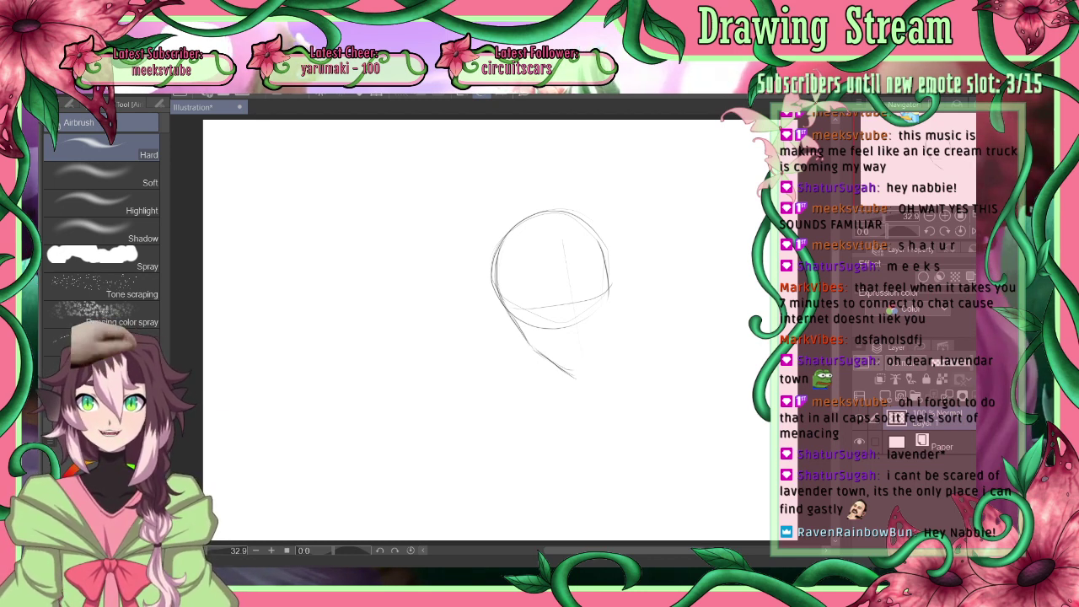
left_click_drag(553, 363, 583, 364)
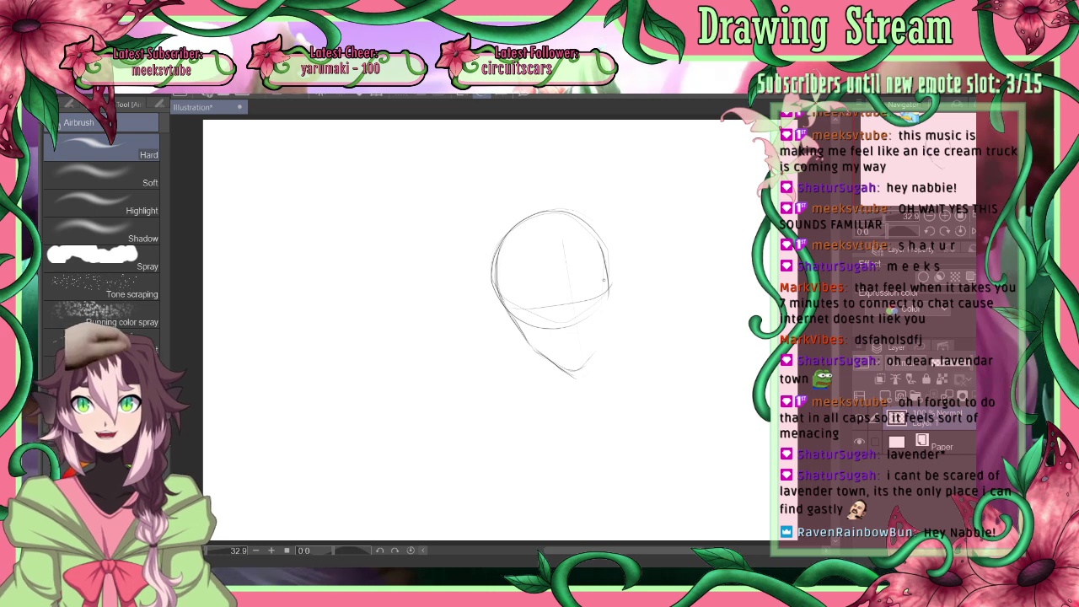
mouse_move(607, 281)
left_mouse_down()
mouse_move(600, 341)
mouse_move(578, 371)
left_mouse_up()
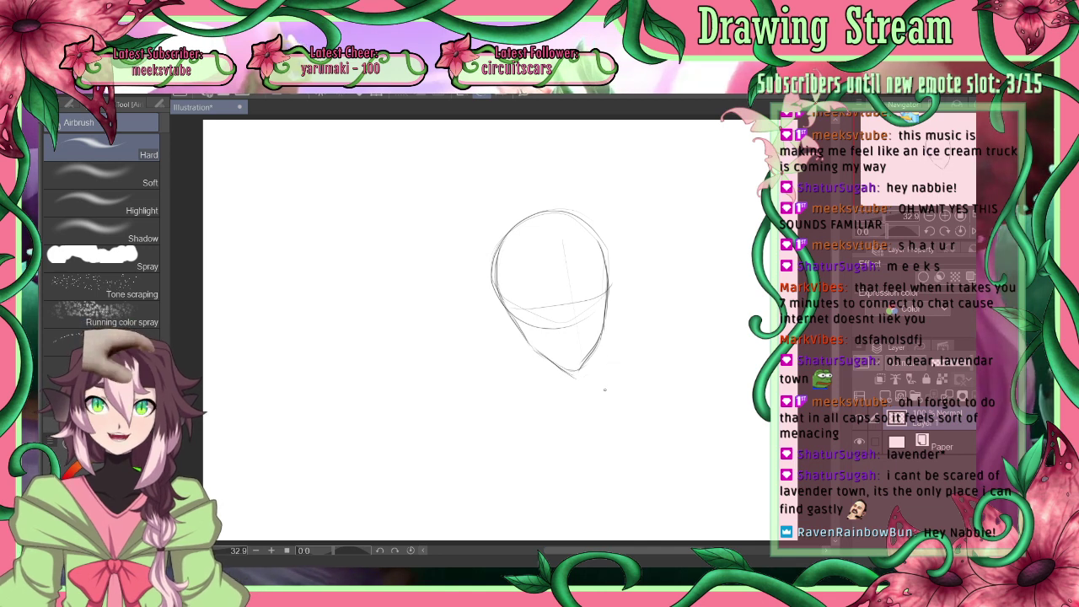
left_click_drag(516, 327, 536, 349)
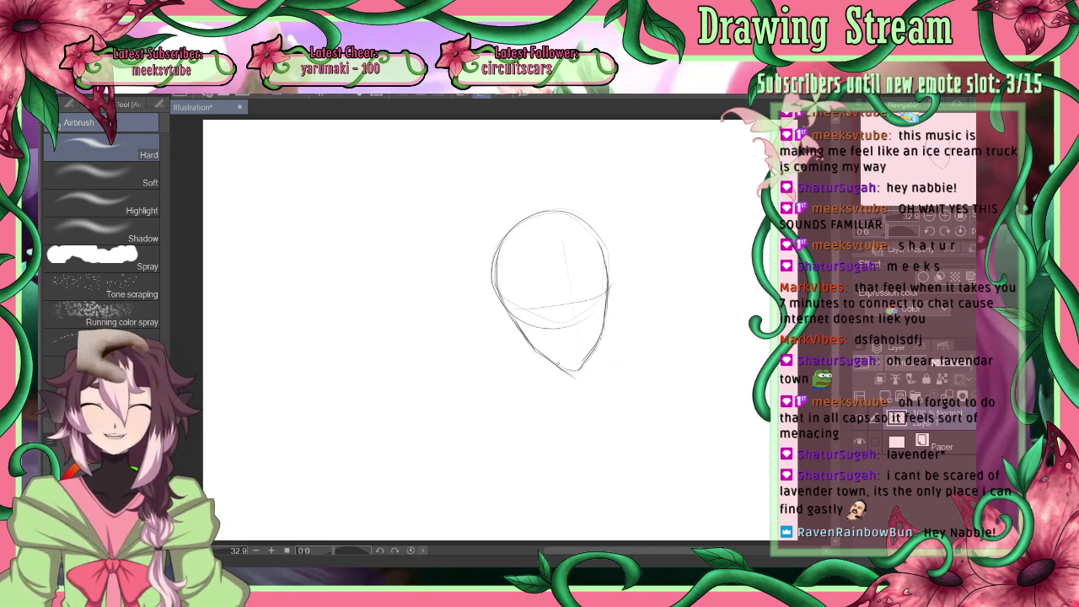
left_click_drag(539, 353, 573, 372)
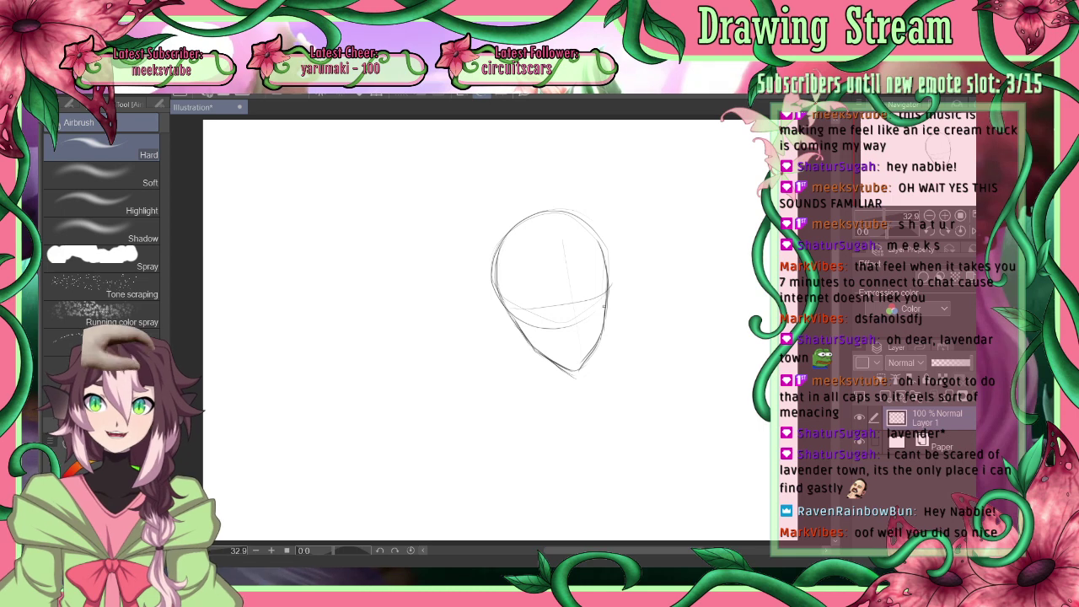
left_click_drag(577, 303, 624, 301)
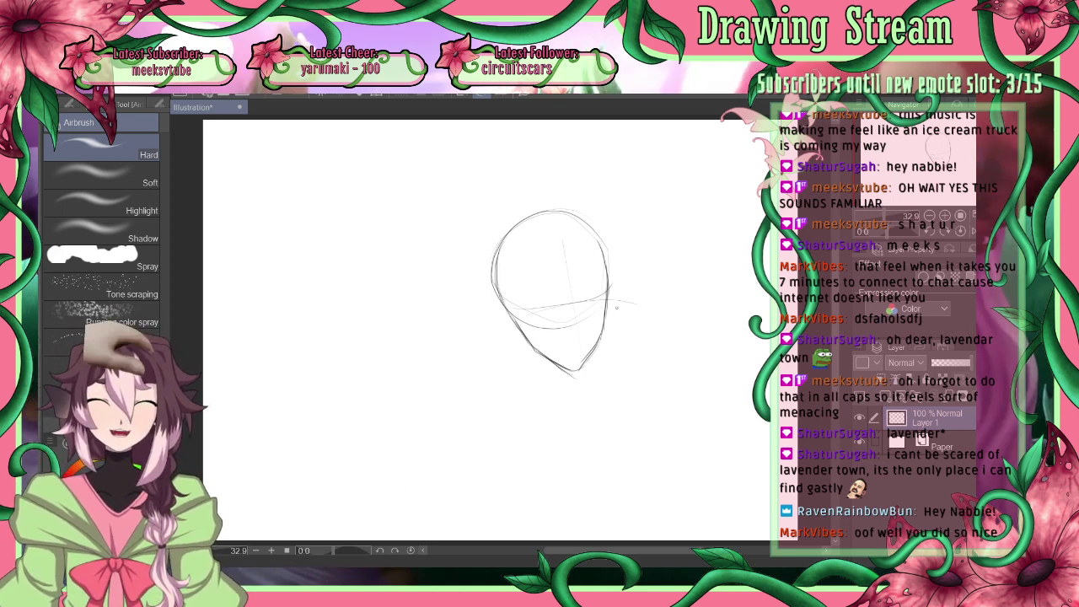
Move the head sketch towards the canvas's upper left and erase it with the hard eraser at size 700
key("k")
mouse_move(624, 346)
left_mouse_down()
mouse_move(515, 286)
mouse_move(450, 279)
mouse_move(530, 317)
mouse_move(464, 318)
mouse_move(456, 349)
left_mouse_up()
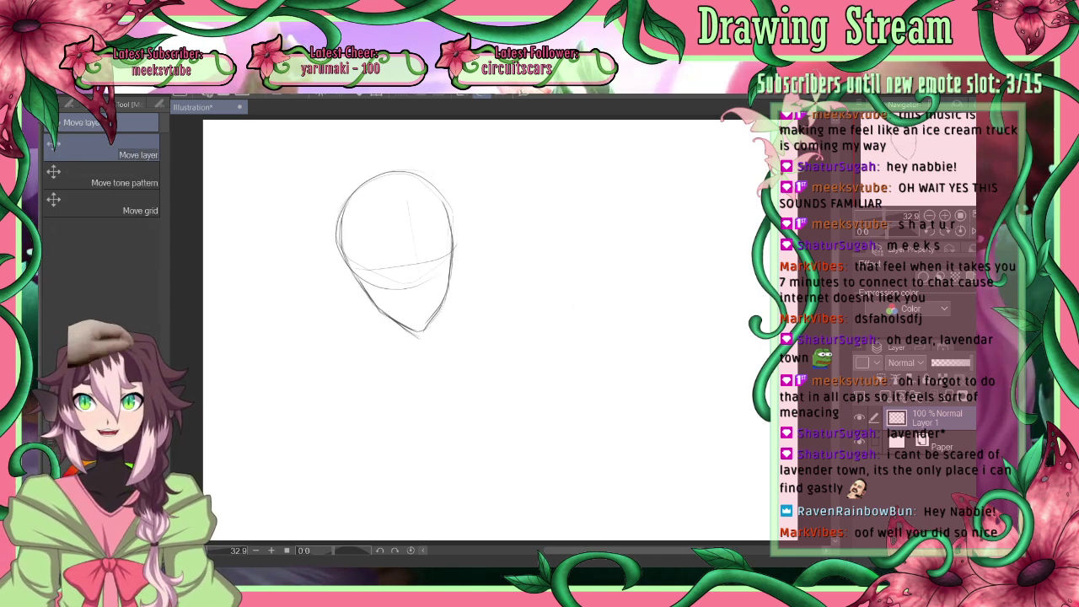
key("e")
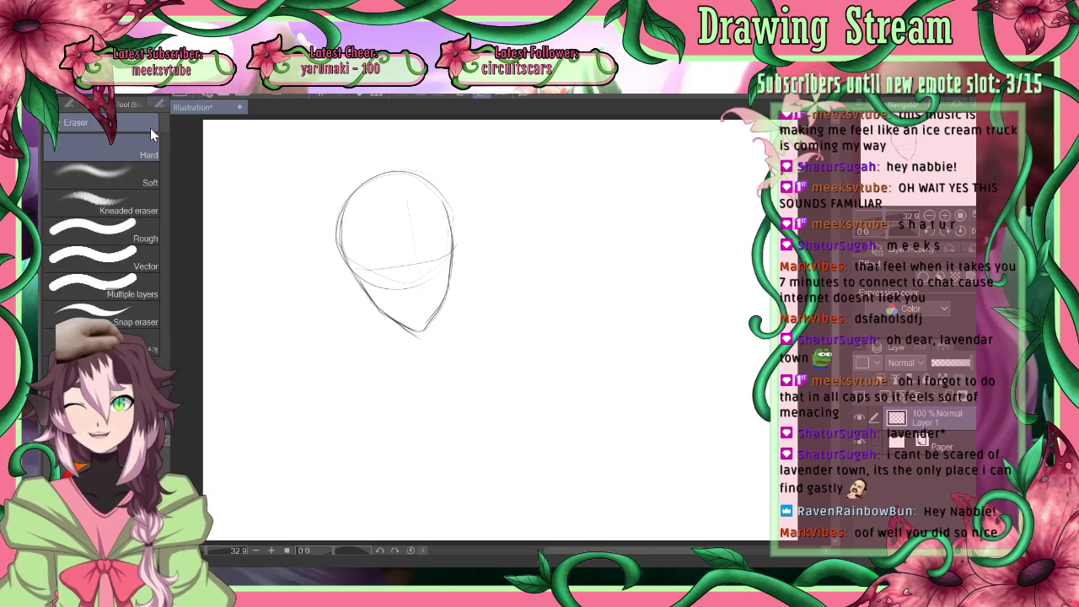
left_click(159, 104)
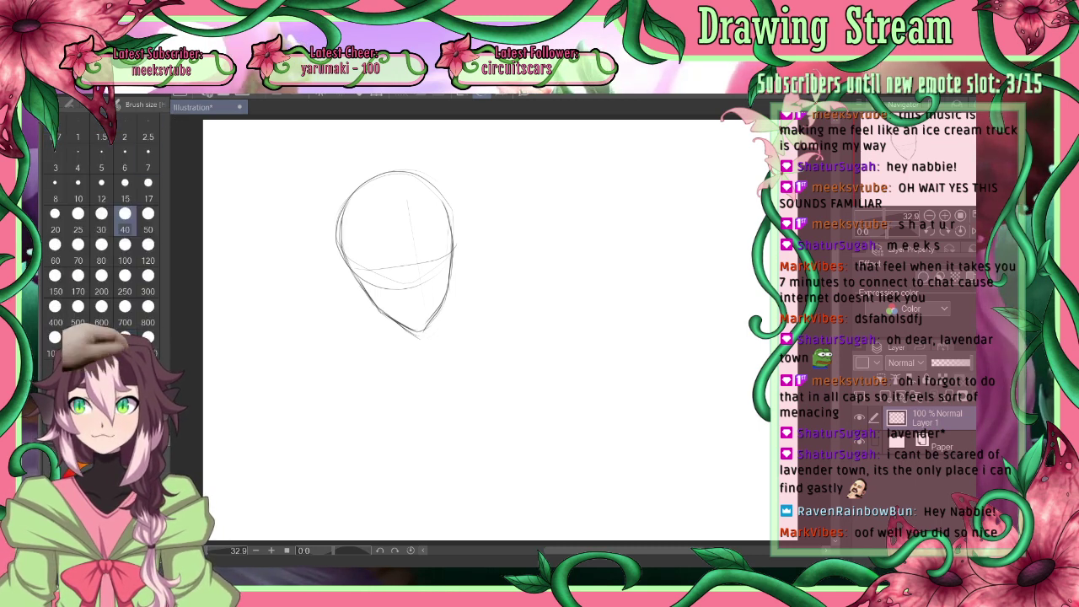
left_click(125, 291)
left_click(393, 202)
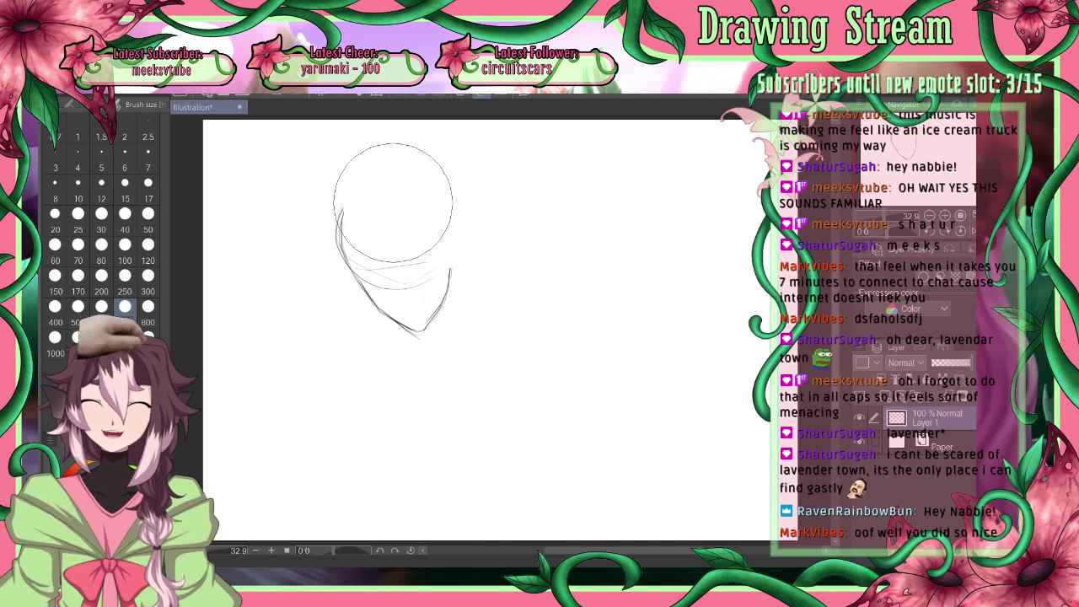
mouse_move(393, 202)
left_mouse_down()
mouse_move(385, 277)
mouse_move(409, 301)
left_mouse_up()
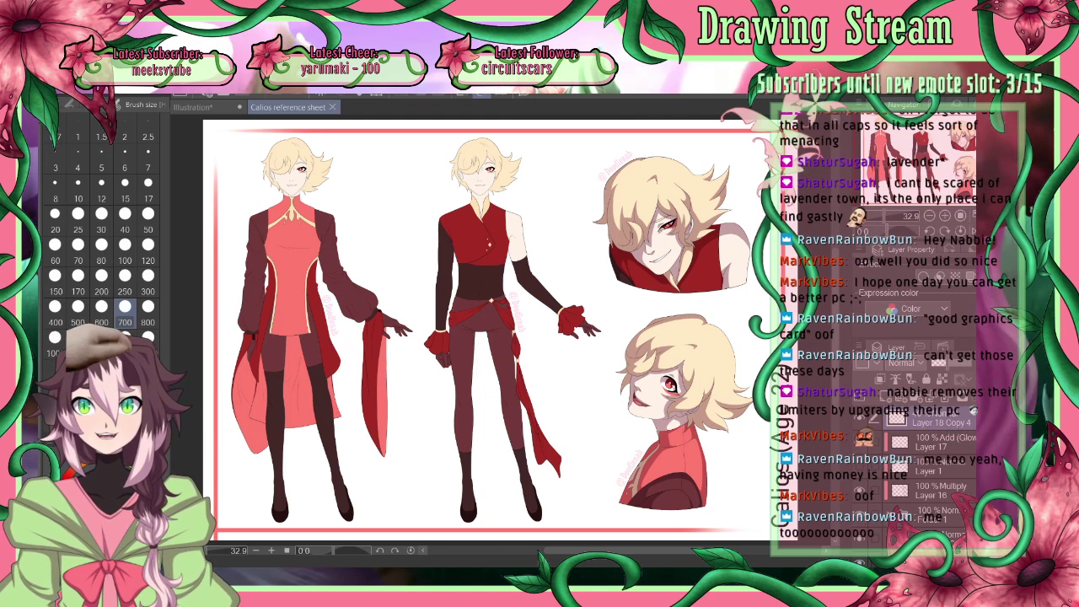
Sketch a new head circle in the upper right of the Illustration canvas with the brush size set to 17
left_click(192, 109)
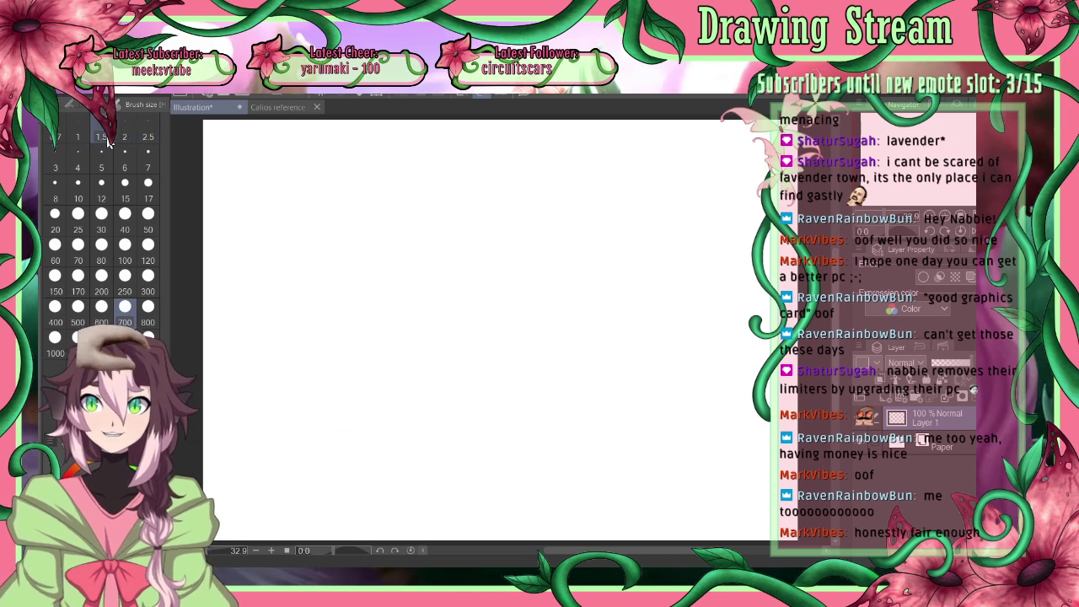
left_click(148, 183)
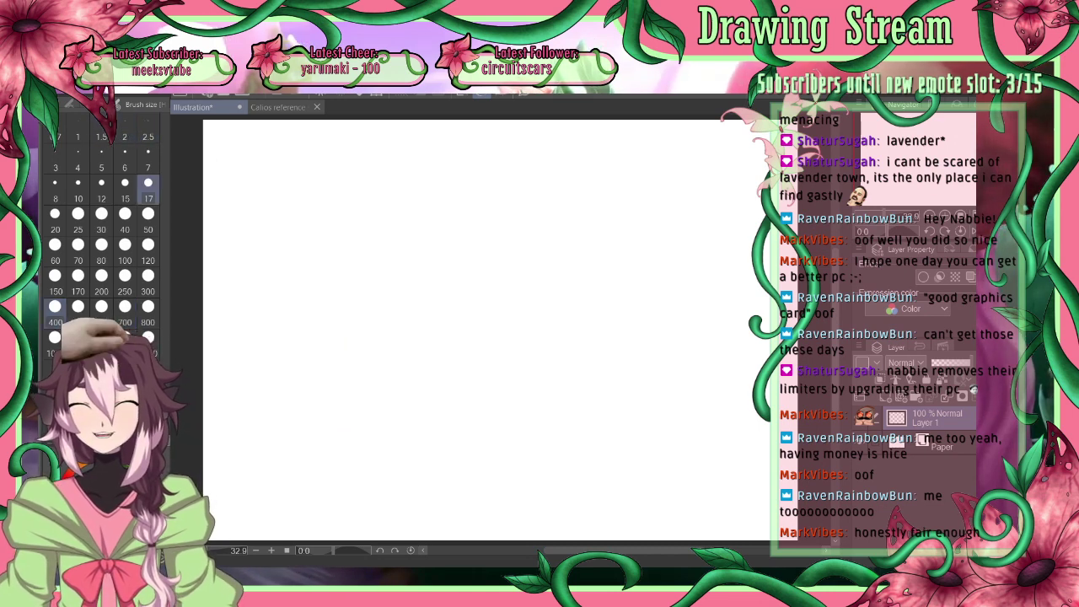
left_click_drag(590, 203, 602, 267)
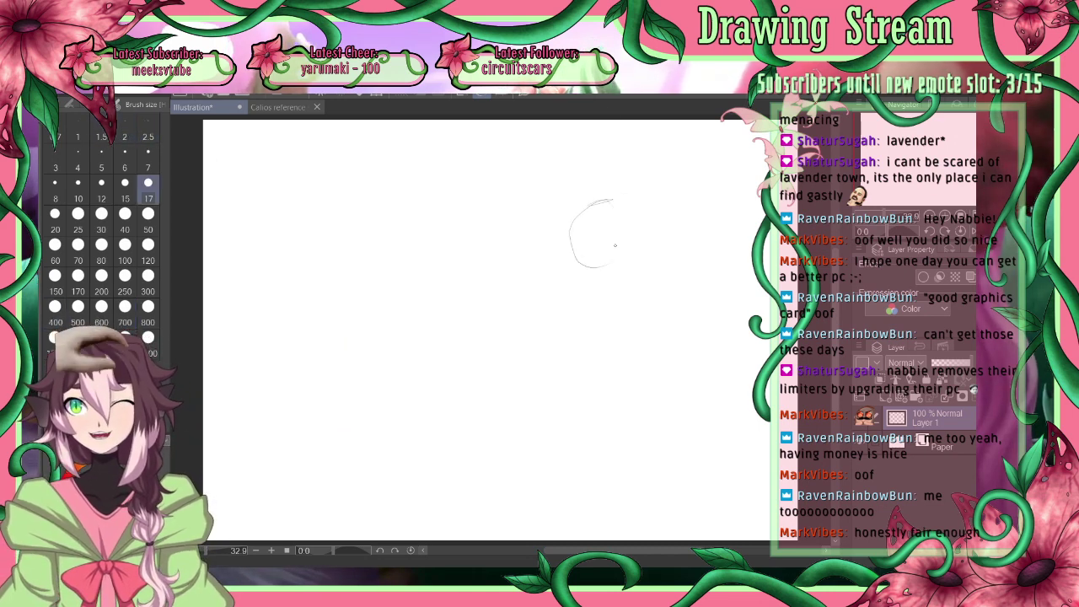
key("ctrl+z")
mouse_move(589, 195)
left_mouse_down()
mouse_move(645, 252)
mouse_move(574, 276)
mouse_move(616, 283)
mouse_move(648, 253)
left_mouse_up()
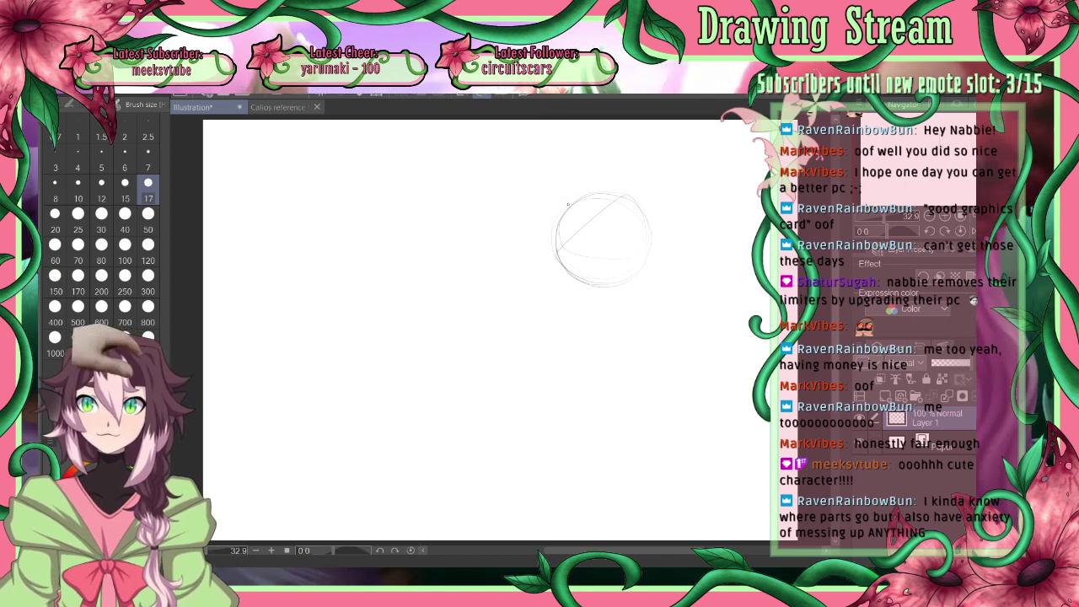
key("ctrl+z")
mouse_move(600, 192)
left_mouse_down()
mouse_move(602, 259)
mouse_move(619, 247)
left_mouse_up()
key("ctrl+z")
mouse_move(632, 183)
left_mouse_down()
mouse_move(585, 187)
mouse_move(649, 238)
mouse_move(569, 222)
mouse_move(617, 264)
mouse_move(595, 263)
mouse_move(645, 242)
left_mouse_up()
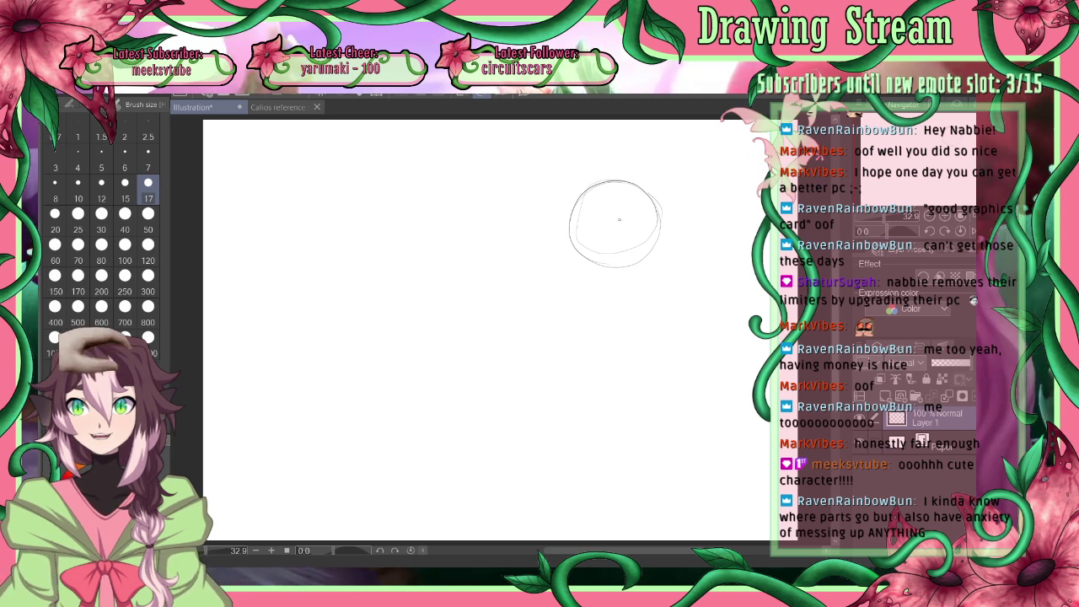
left_click_drag(590, 184, 605, 304)
key("ctrl+z")
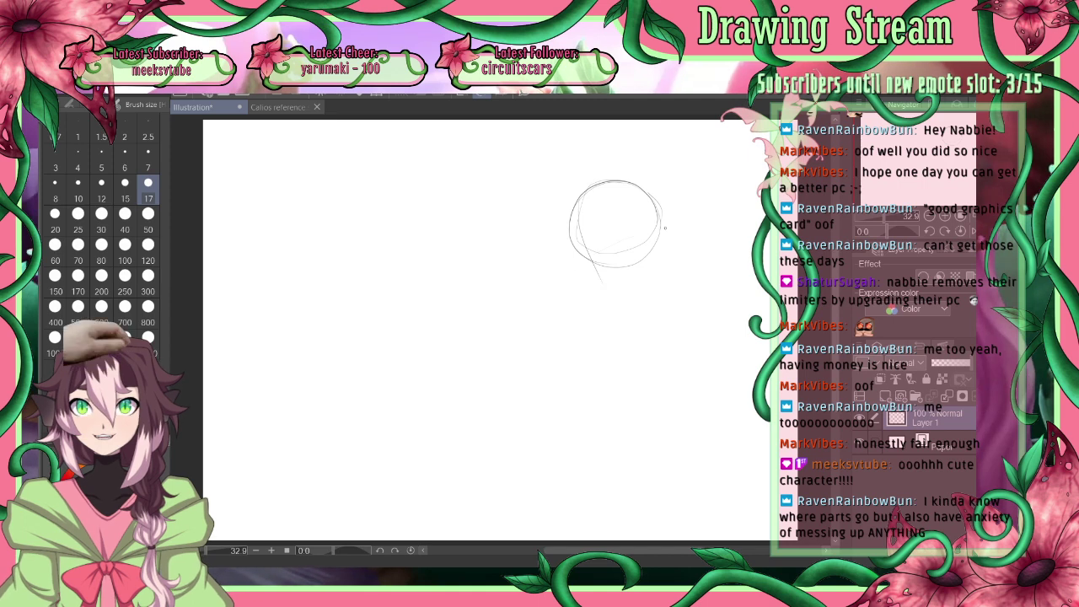
key("ctrl+z")
Add a slanted guide line across the head circle and outline the left side of the face down to the chin
left_click_drag(543, 262, 636, 224)
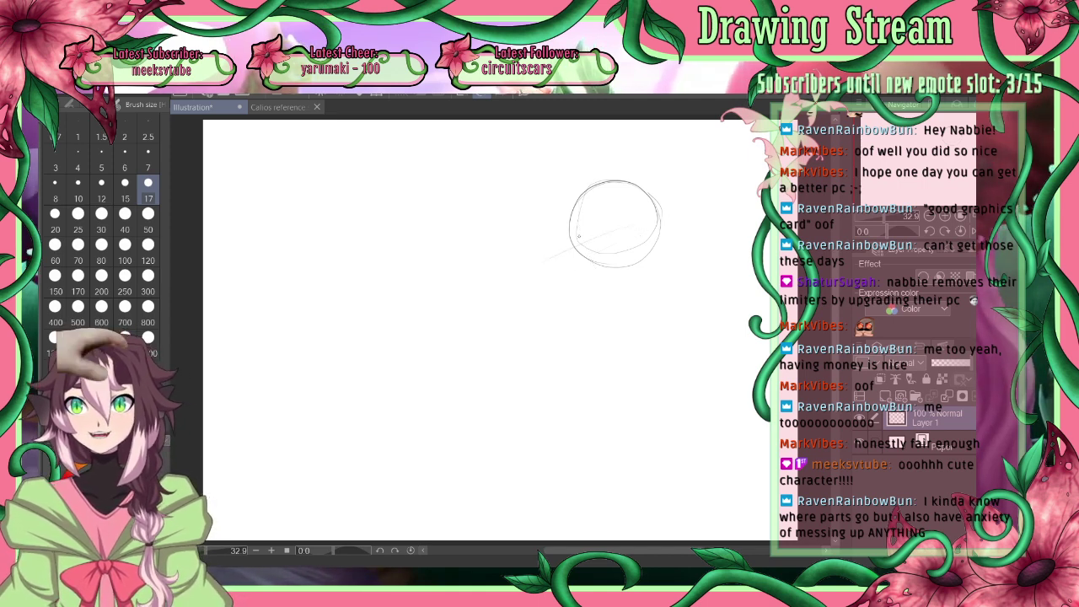
left_click_drag(575, 207, 577, 251)
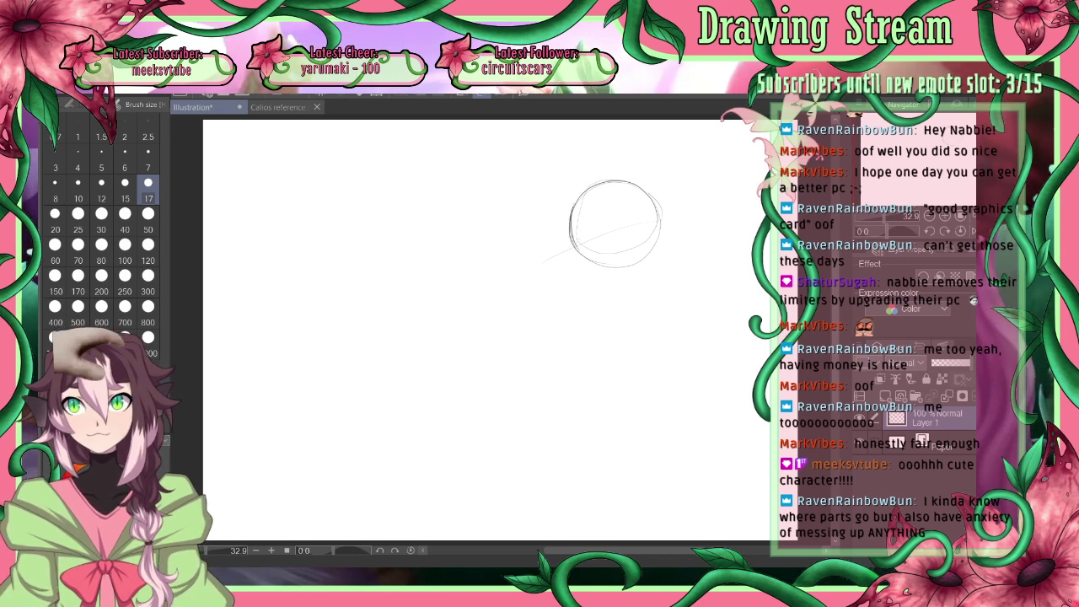
key("ctrl+z")
left_click_drag(572, 210, 586, 278)
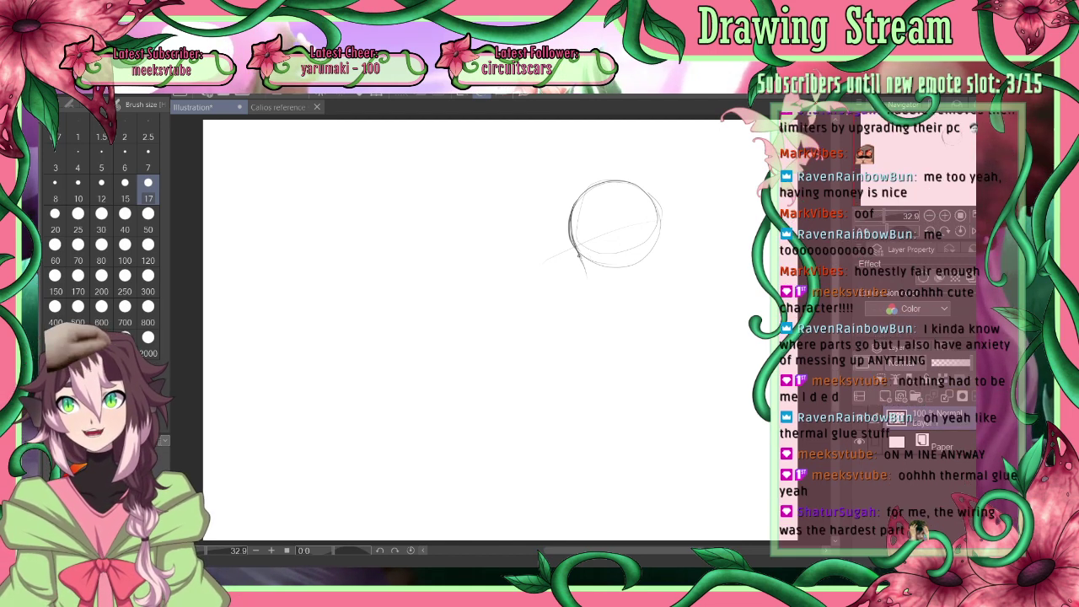
left_click_drag(580, 255, 593, 286)
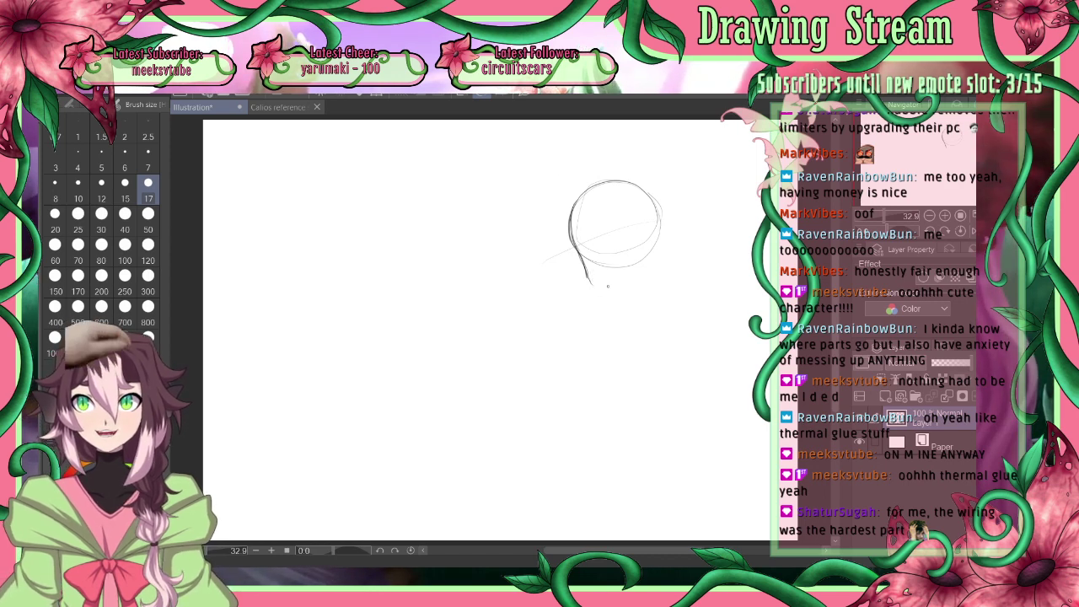
left_click_drag(589, 275, 619, 306)
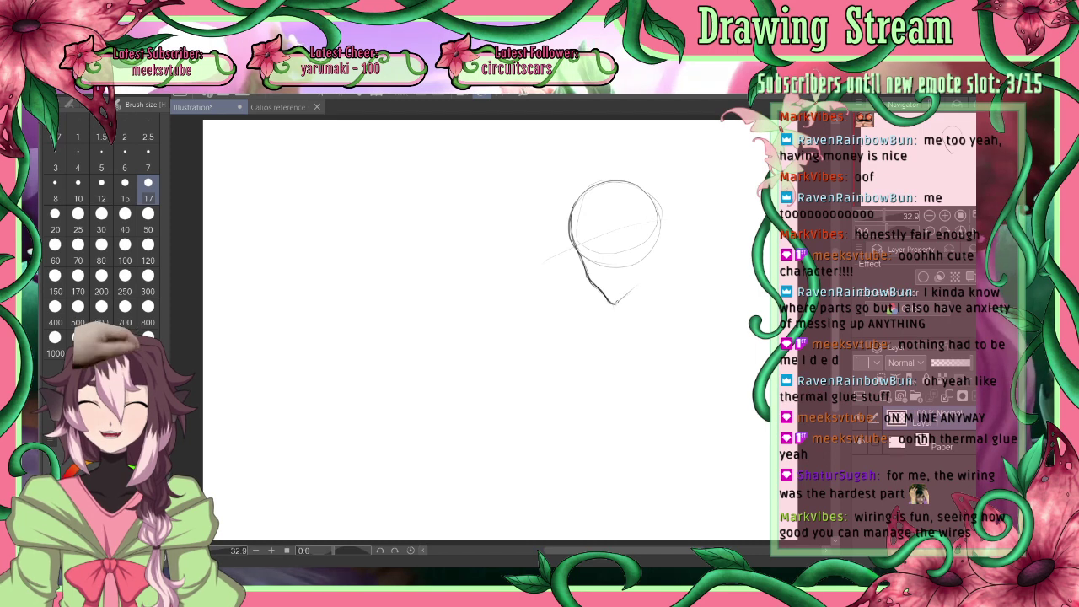
Sketch the right jaw line up from the chin and add a near-vertical guide line along the left part of the face
left_click_drag(612, 302, 640, 286)
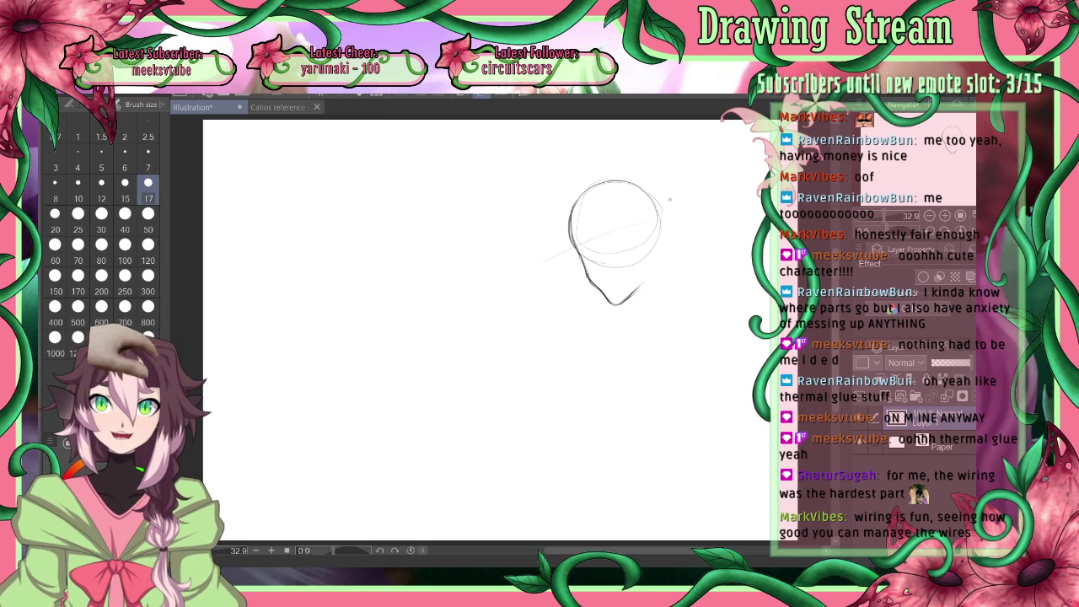
left_click_drag(649, 264, 645, 285)
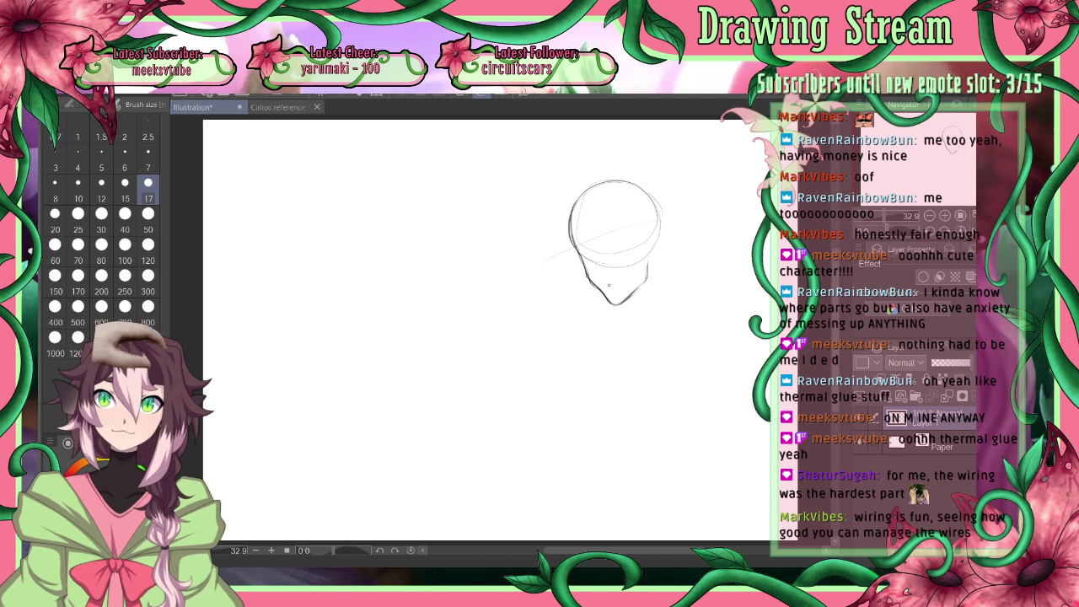
left_click_drag(600, 289, 583, 221)
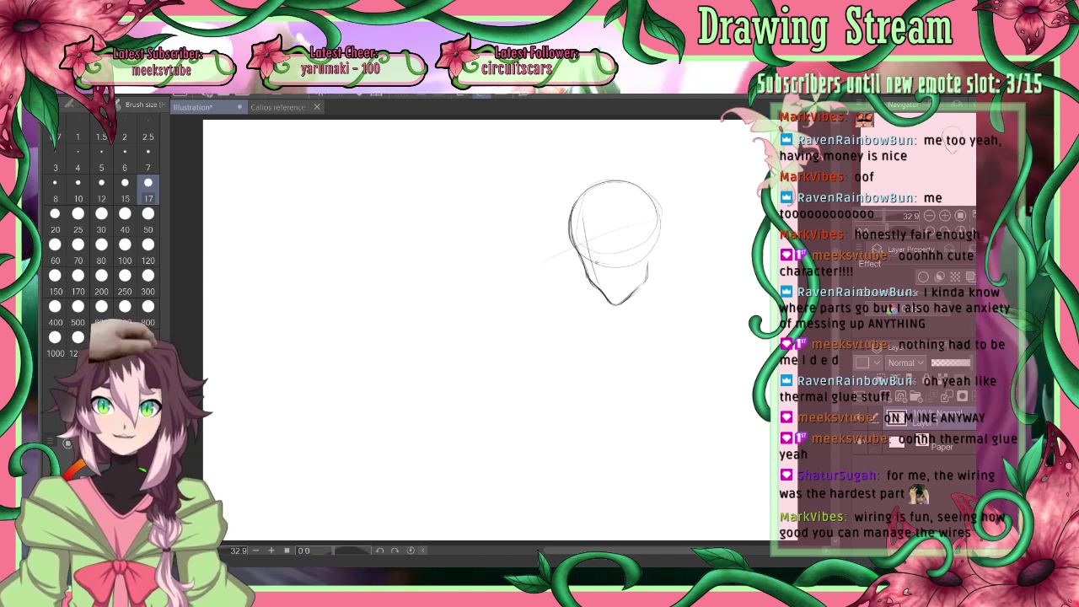
Undo the near-vertical guide line and sketch an eye with an eyebrow above it inside the head circle
key("ctrl+z")
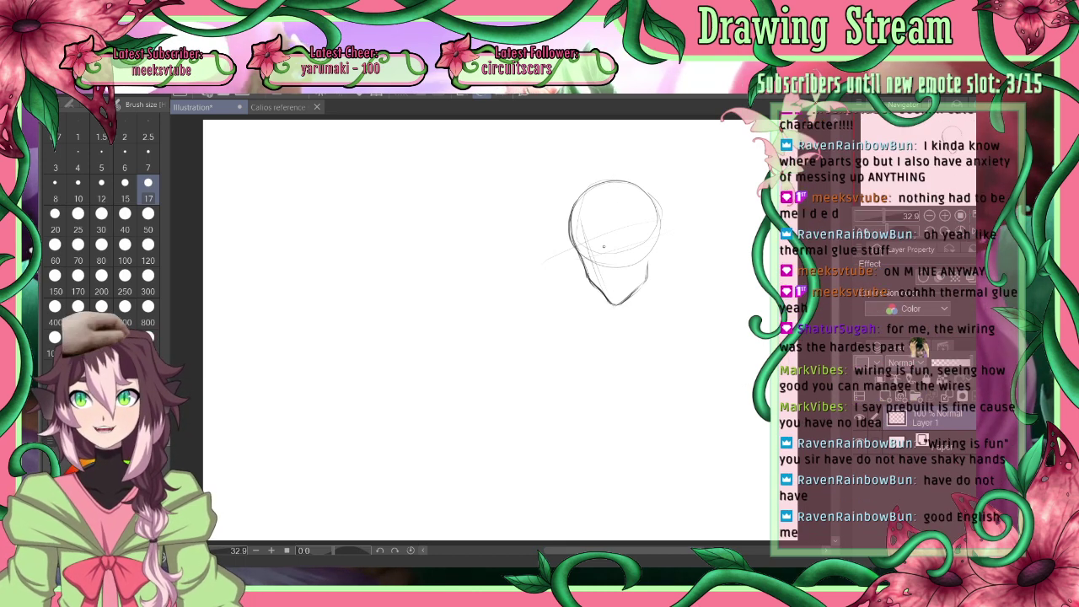
left_click_drag(605, 244, 632, 239)
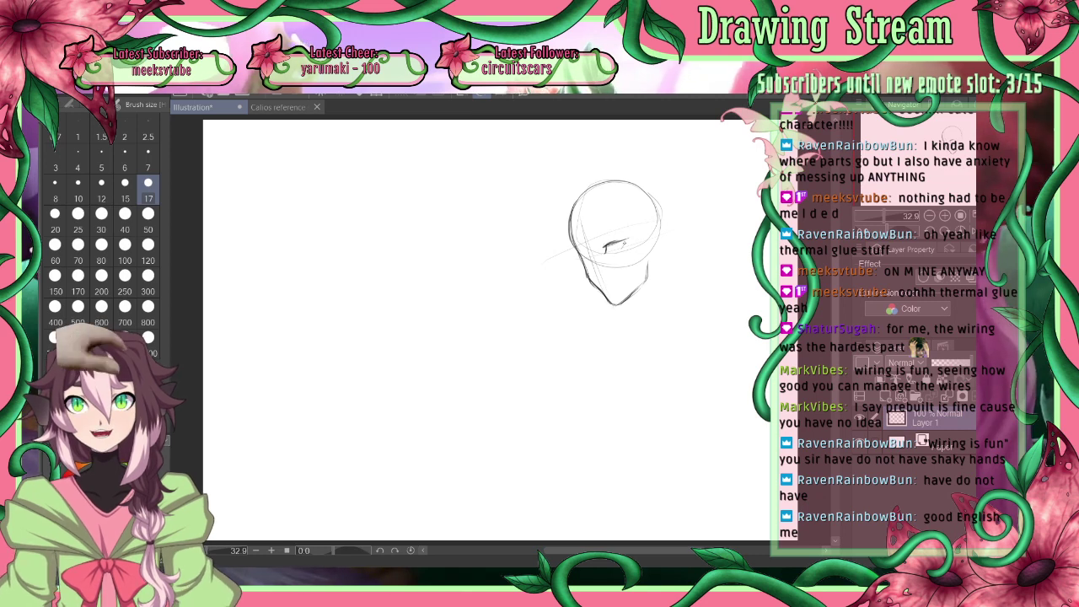
left_click_drag(617, 252, 625, 246)
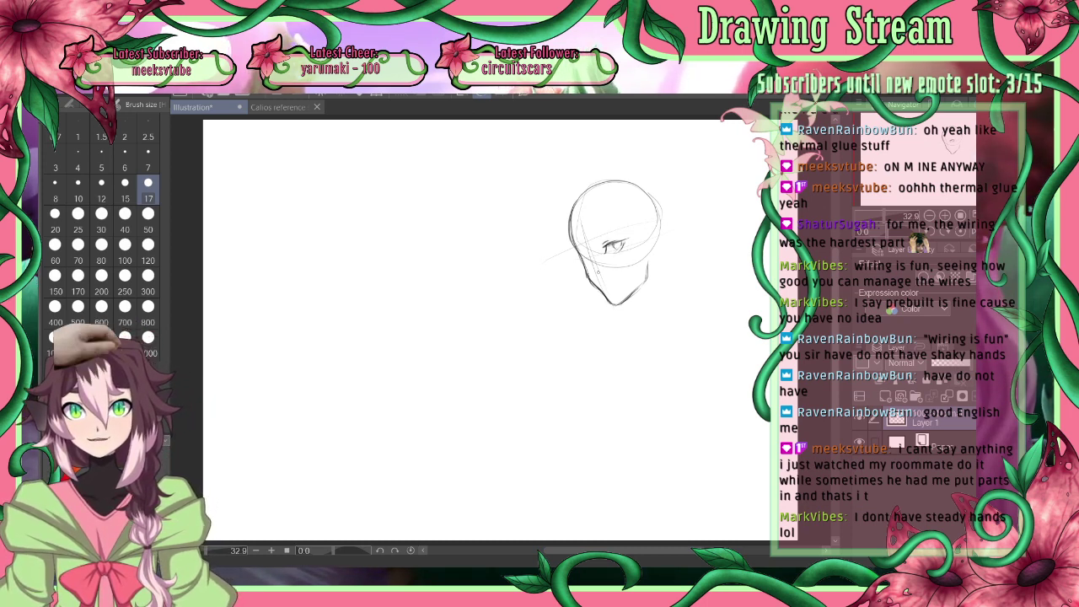
left_click_drag(604, 231, 627, 226)
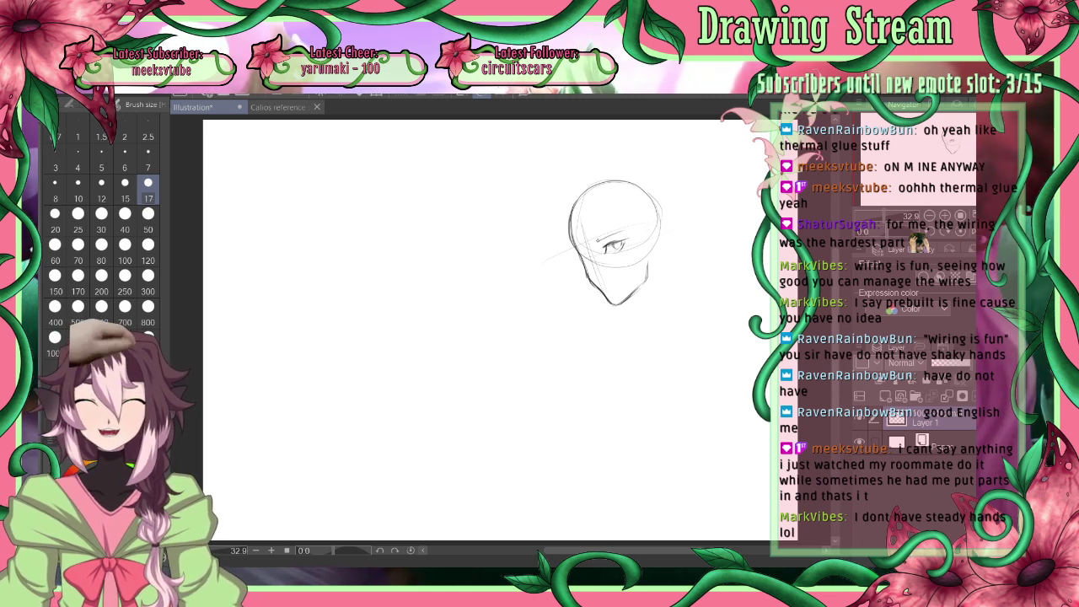
left_click_drag(598, 242, 617, 234)
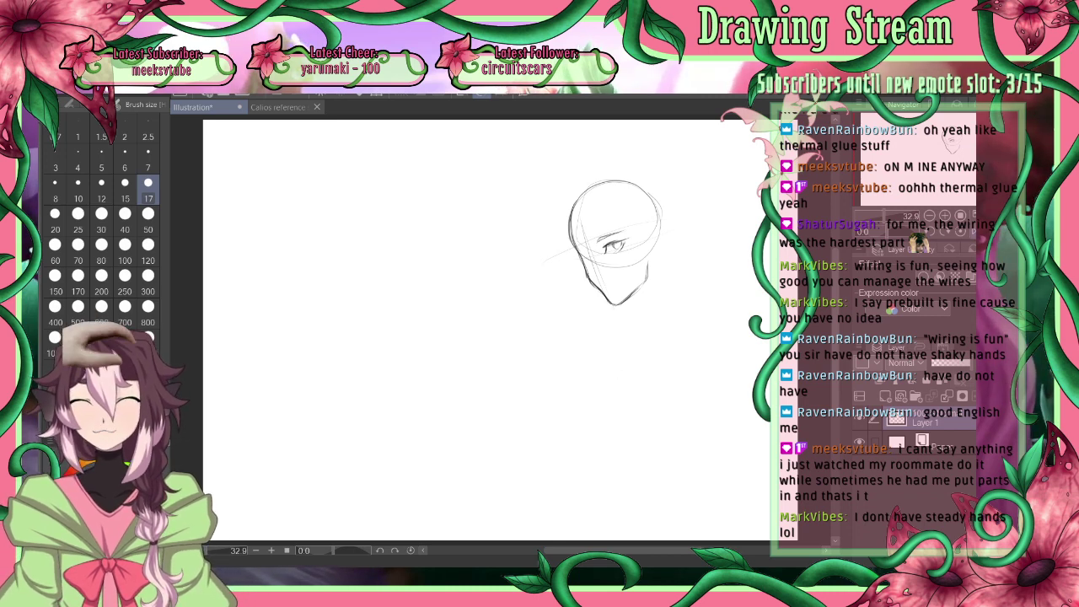
Flip the canvas view horizontally and erase the sketched eye and eyebrow with the eraser at size 40
key("h")
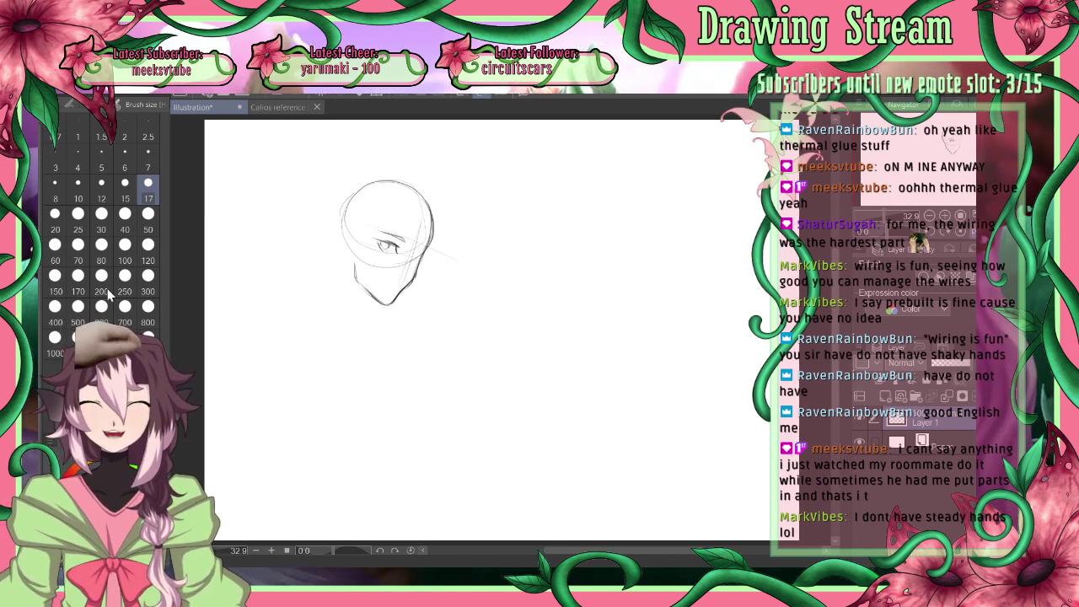
left_click(125, 214)
mouse_move(381, 248)
left_mouse_down()
mouse_move(402, 242)
mouse_move(399, 252)
left_mouse_up()
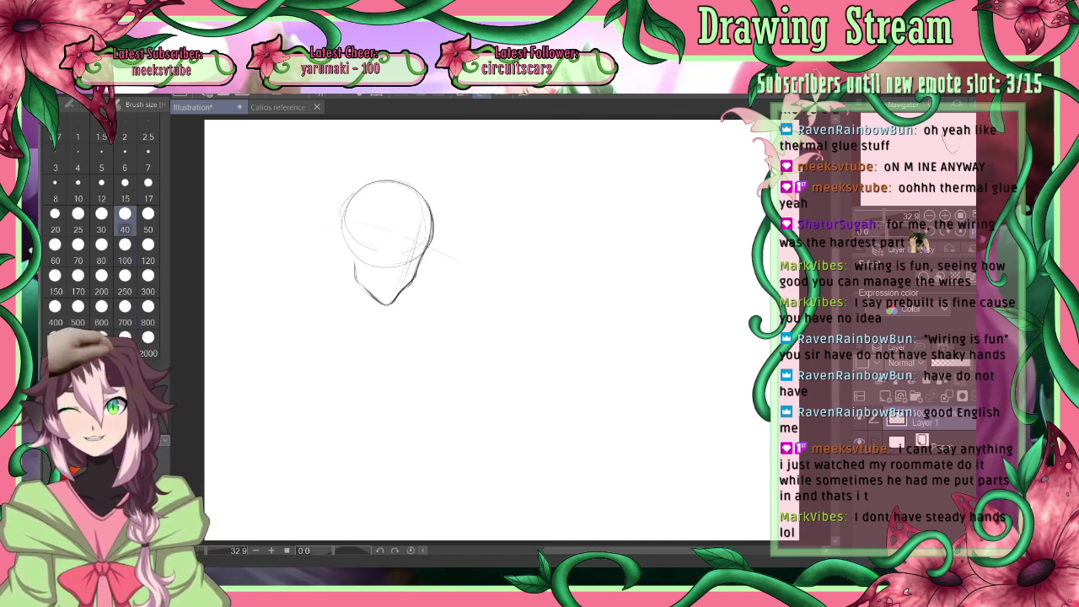
Flip the canvas view back and start a new eye with a short angled stroke inside the head circle
key("p")
key("h")
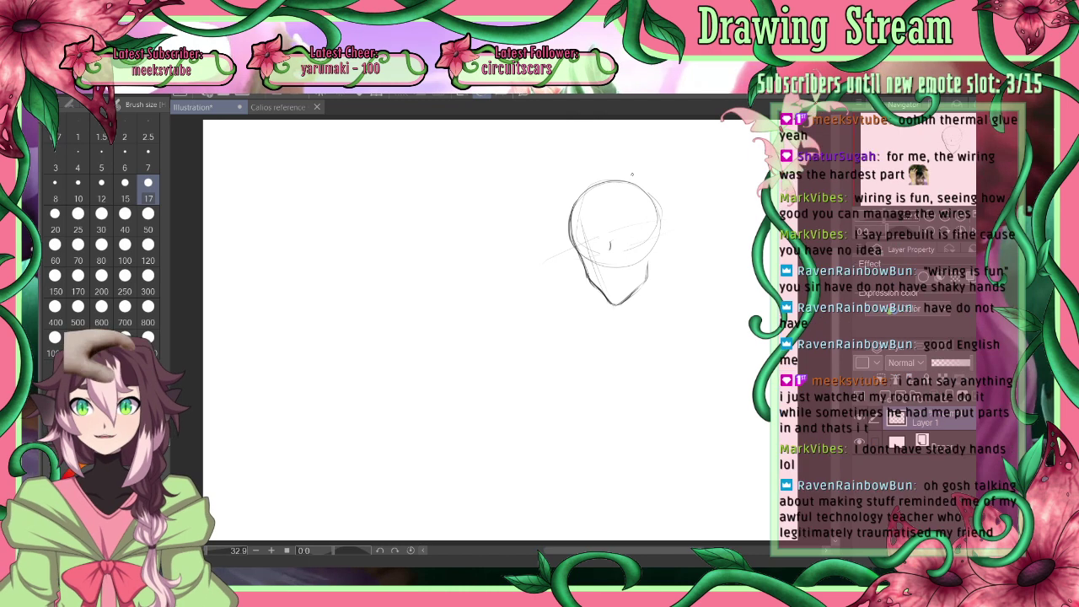
left_click_drag(610, 243, 623, 238)
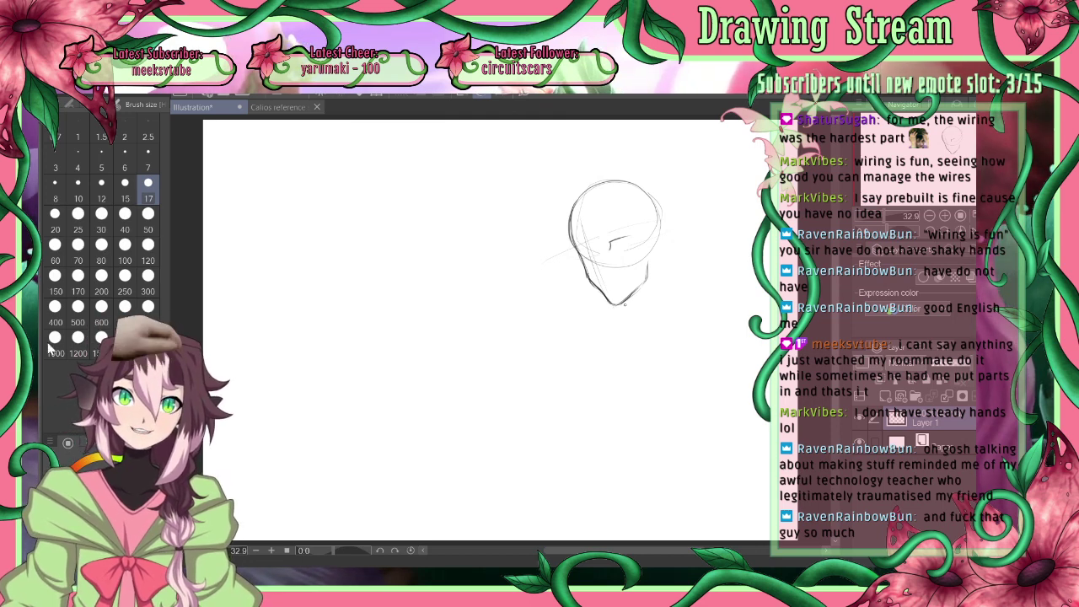
Erase the whole head sketch with the eraser at size 700
left_click(125, 213)
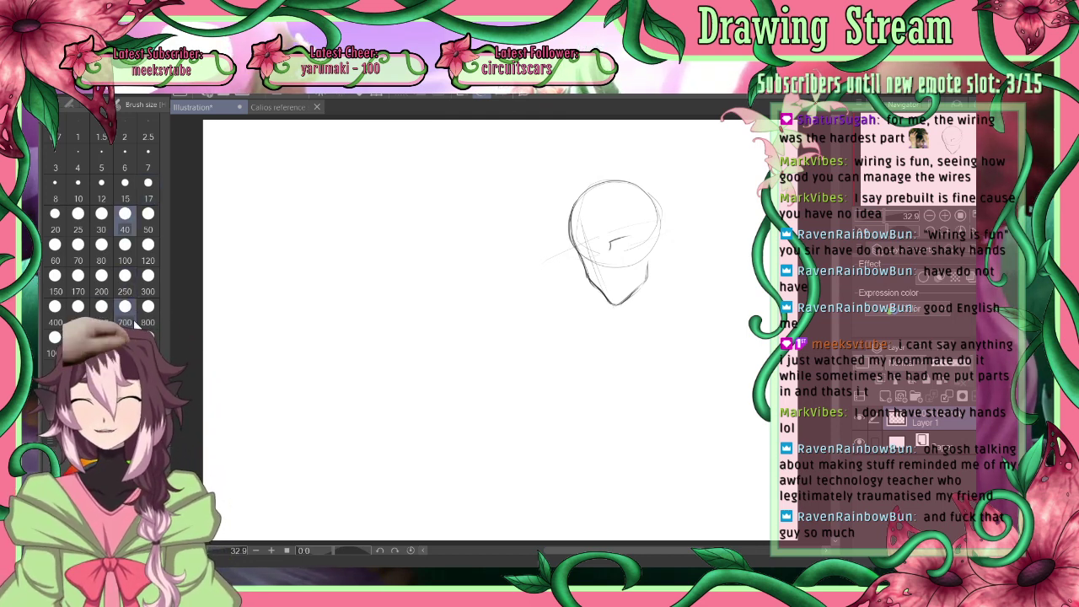
left_click(123, 313)
left_click_drag(613, 250, 622, 235)
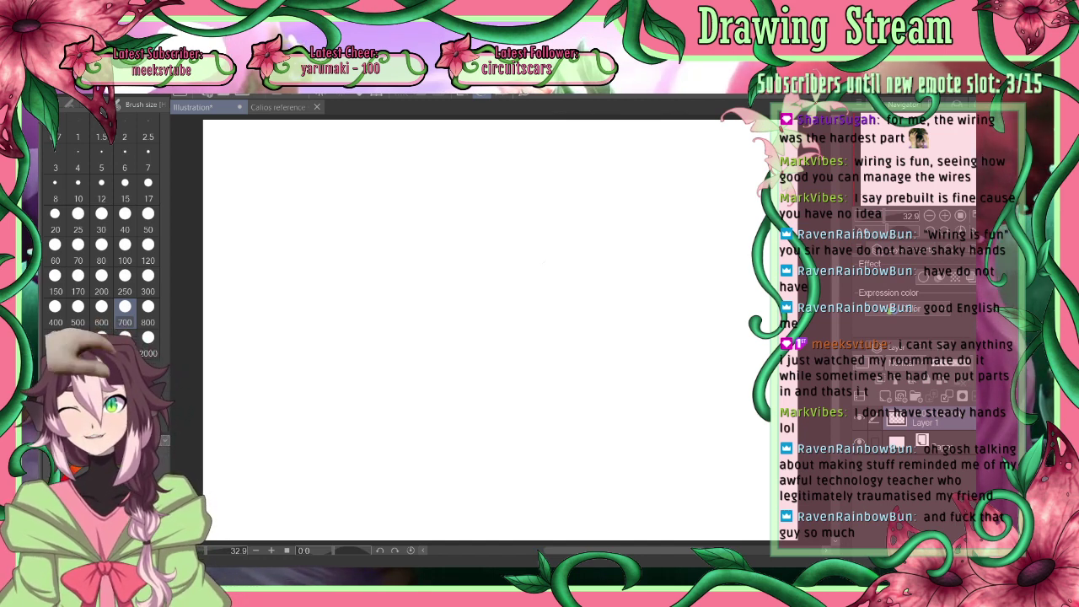
Sketch a larger head circle in the canvas's upper right with the Watery India ink brush at size 50
left_click(147, 216)
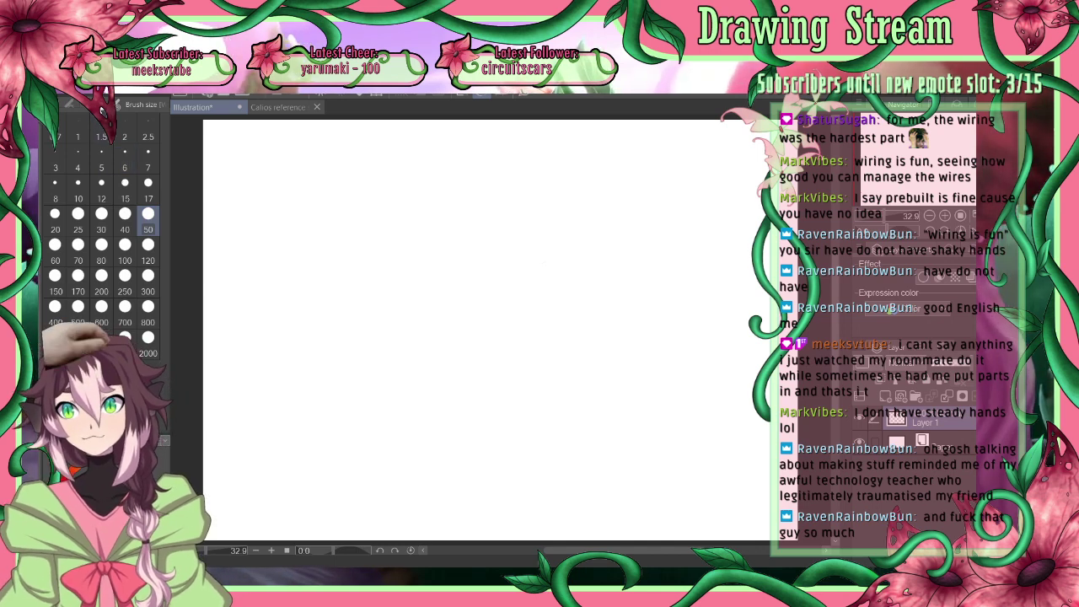
left_click(95, 105)
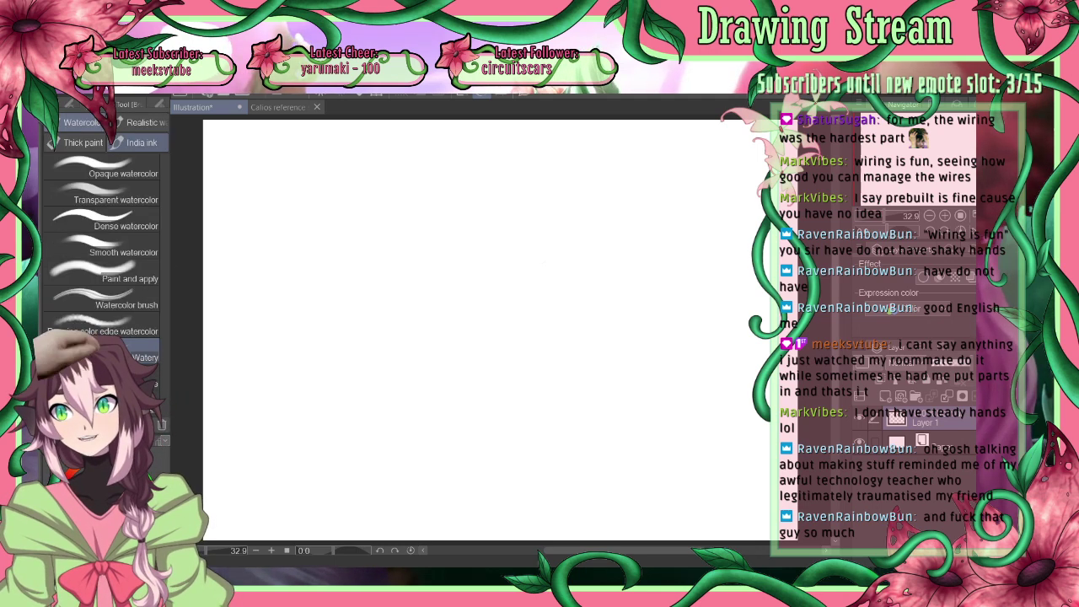
left_click(161, 101)
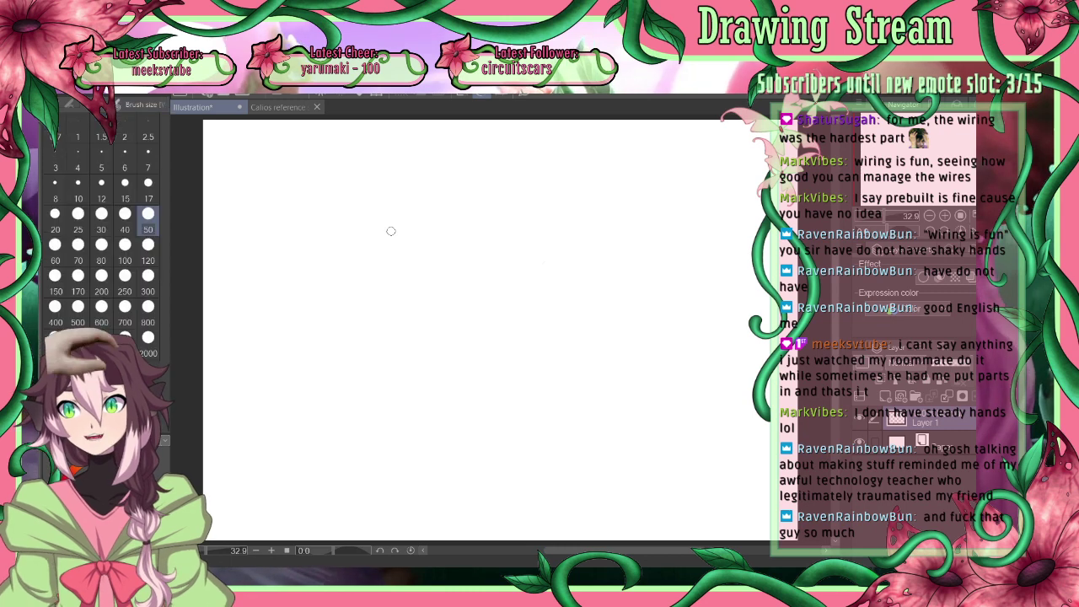
left_click_drag(453, 204, 438, 280)
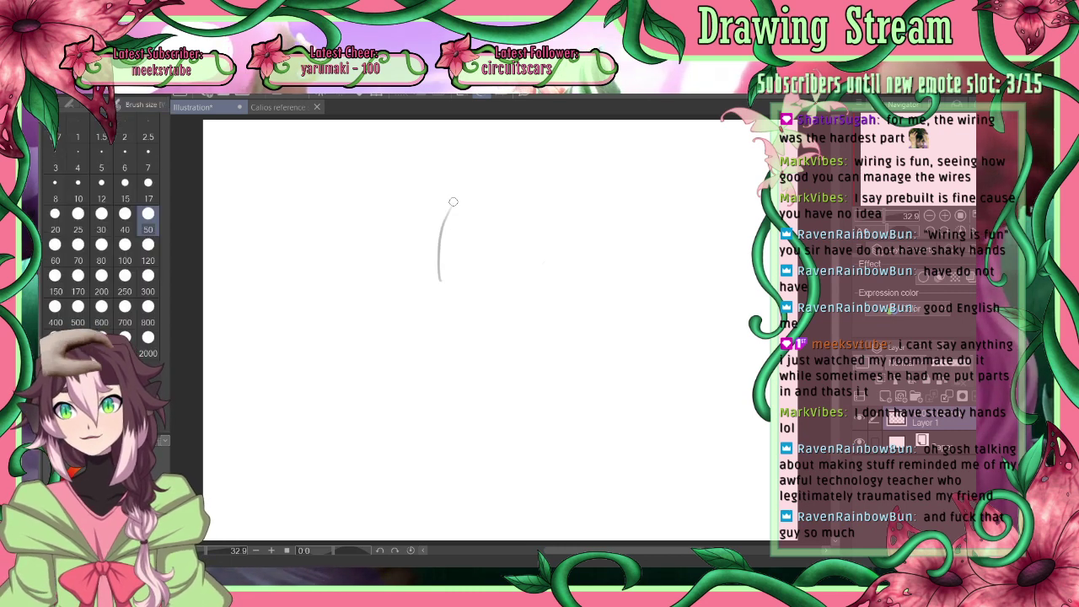
key("ctrl+z")
left_click_drag(540, 191, 519, 250)
mouse_move(578, 190)
left_mouse_down()
mouse_move(537, 299)
mouse_move(594, 312)
left_mouse_up()
mouse_move(611, 215)
left_mouse_down()
mouse_move(519, 218)
mouse_move(663, 250)
mouse_move(525, 232)
left_mouse_up()
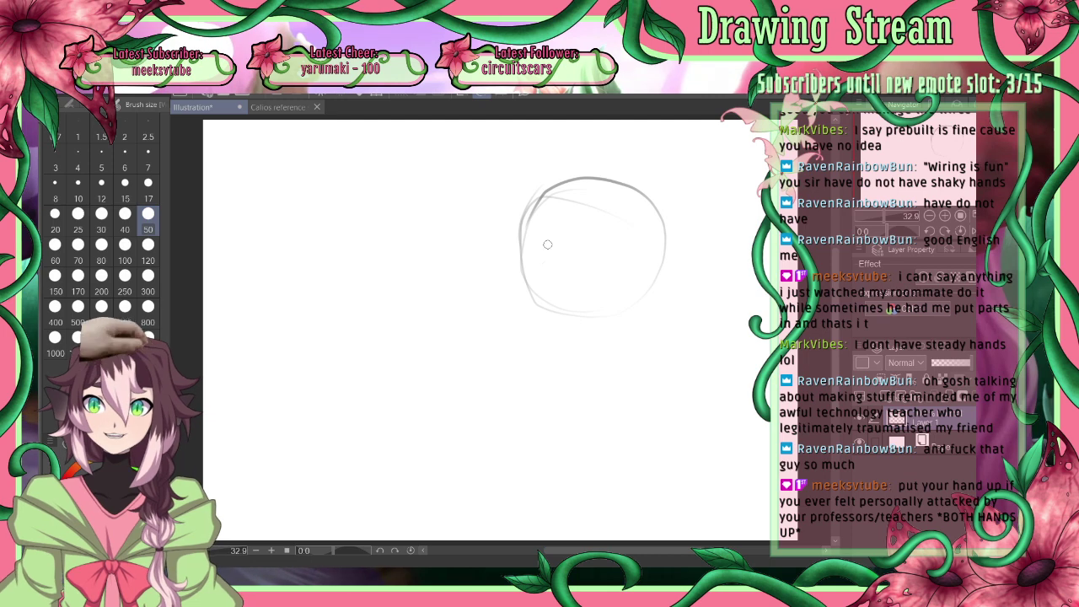
left_click_drag(526, 232, 538, 288)
left_click_drag(529, 218, 543, 301)
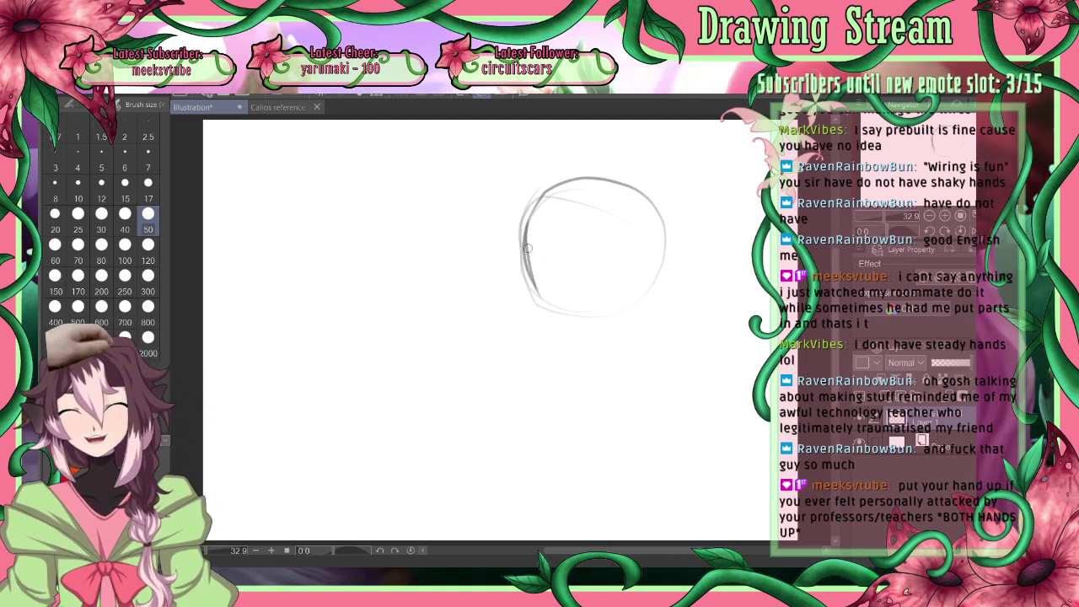
key("ctrl+z")
key("ctrl+z")
left_click_drag(541, 201, 537, 297)
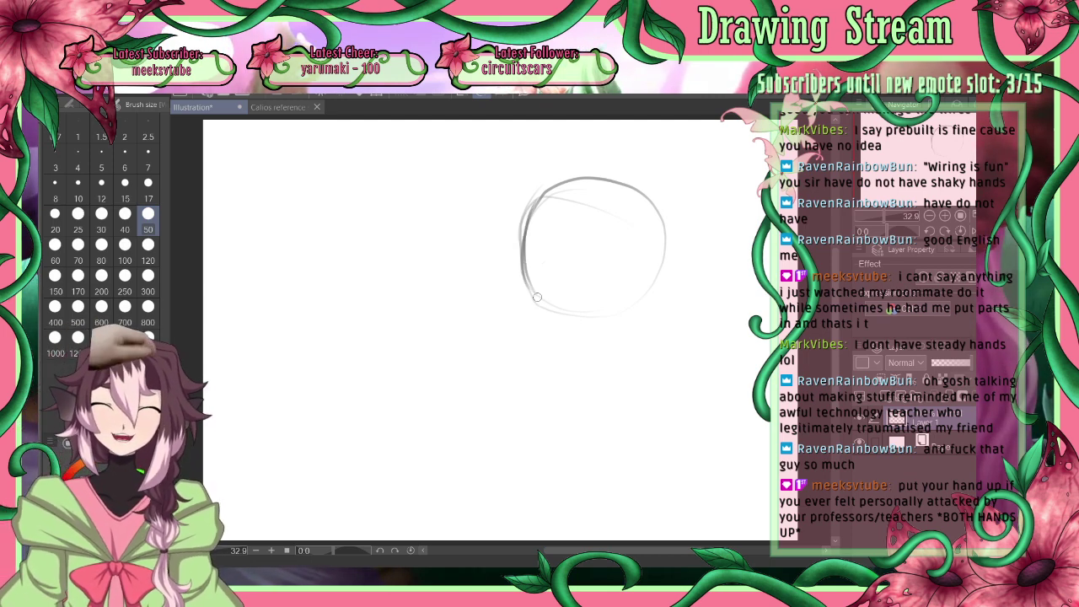
key("ctrl+z")
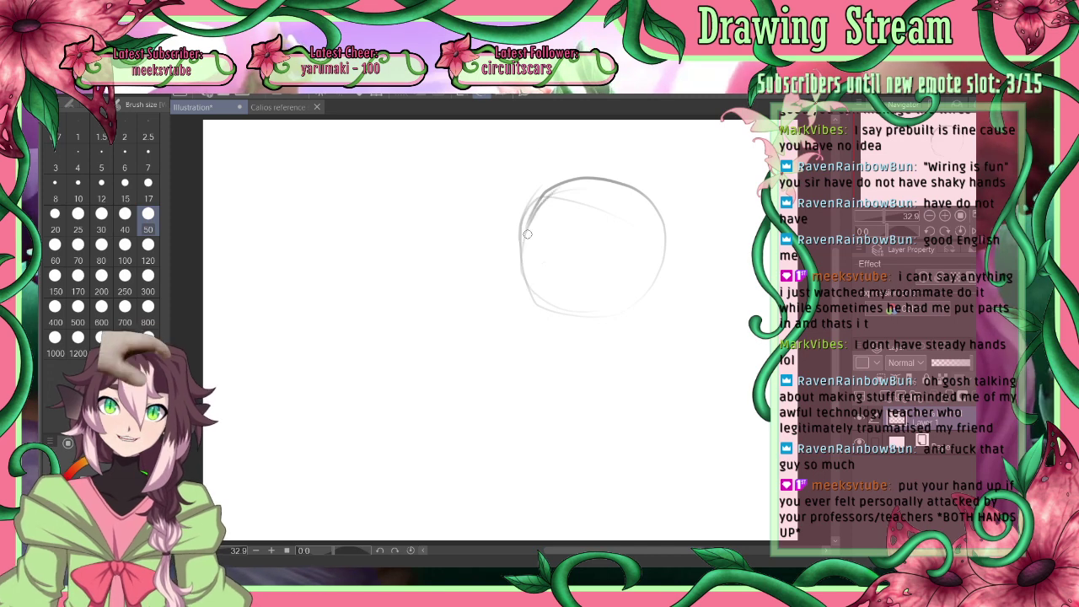
Outline the left side of the face down to the chin and up the right jaw, and add a slanted guide line across the face
mouse_move(527, 229)
left_mouse_down()
mouse_move(551, 194)
mouse_move(527, 265)
left_mouse_up()
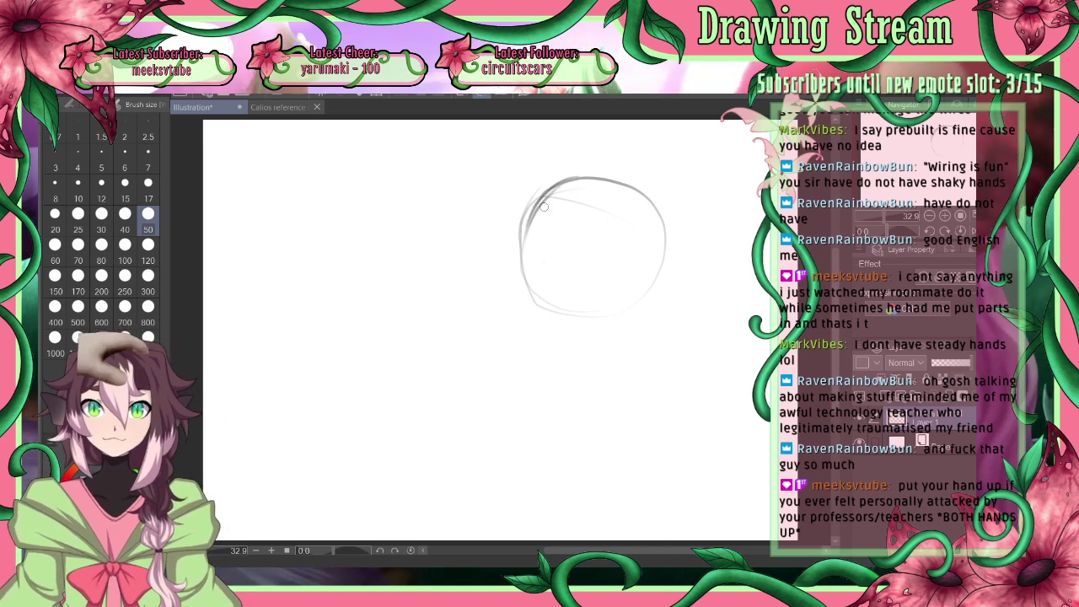
mouse_move(529, 226)
left_mouse_down()
mouse_move(524, 268)
mouse_move(532, 287)
mouse_move(529, 226)
mouse_move(523, 262)
mouse_move(545, 312)
left_mouse_up()
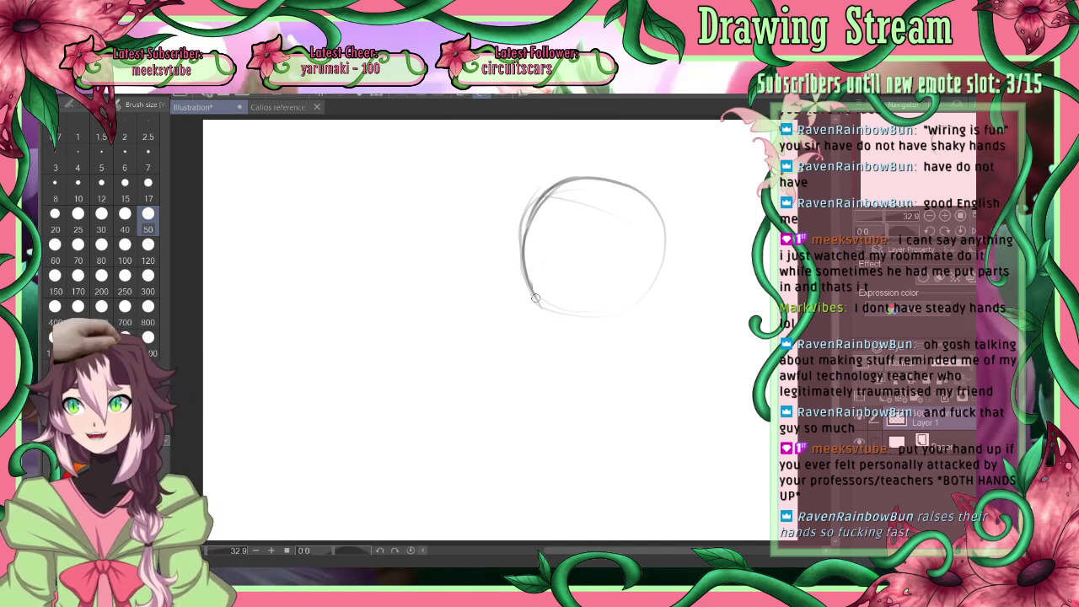
left_click_drag(536, 296, 558, 339)
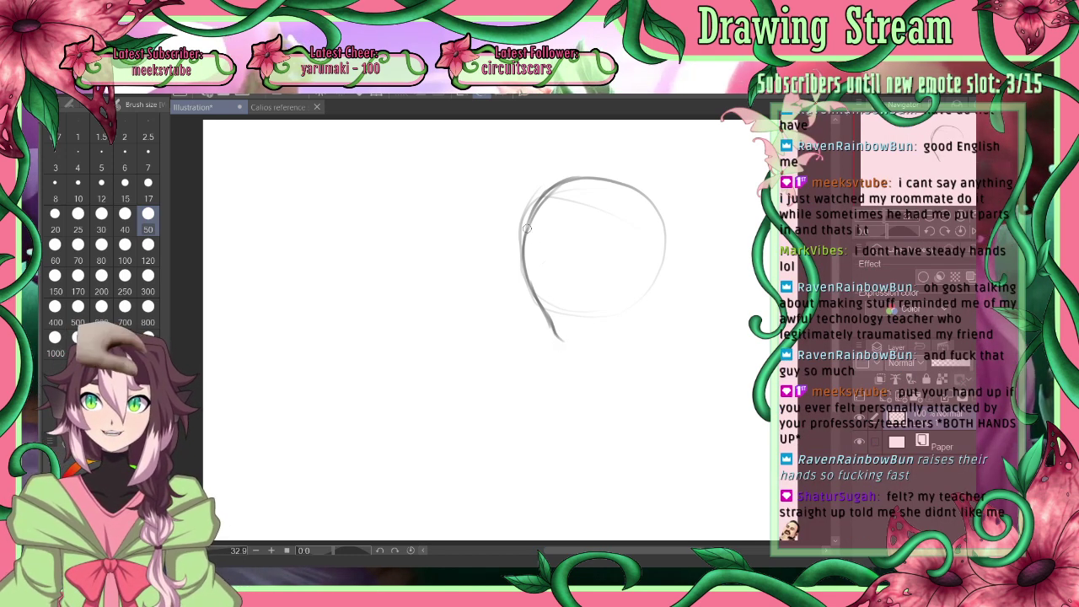
mouse_move(527, 230)
left_mouse_down()
mouse_move(570, 347)
mouse_move(555, 334)
mouse_move(594, 363)
left_mouse_up()
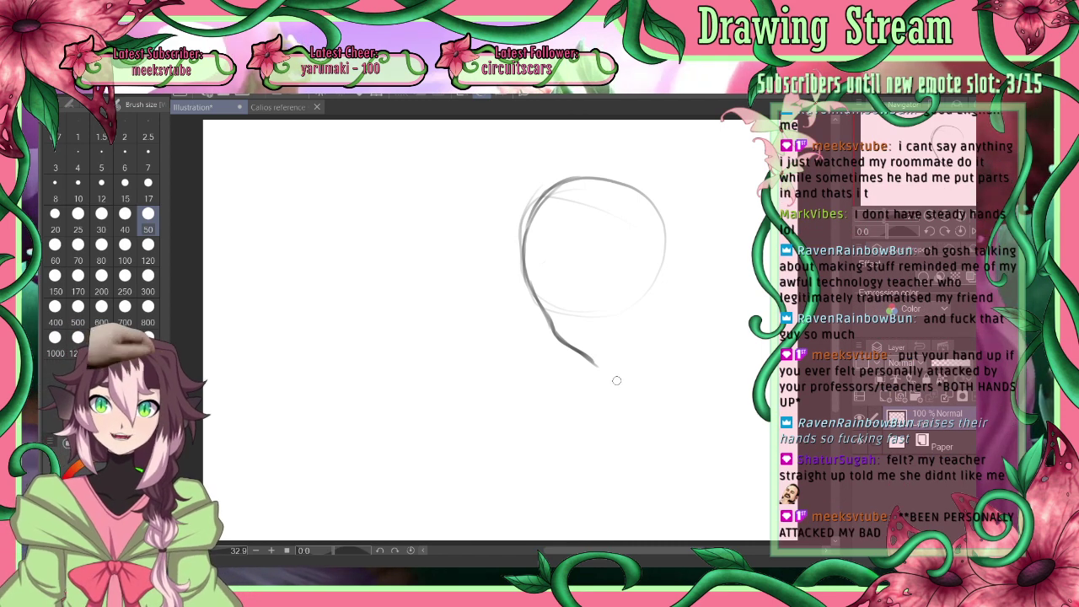
mouse_move(590, 358)
left_mouse_down()
mouse_move(615, 356)
mouse_move(641, 319)
left_mouse_up()
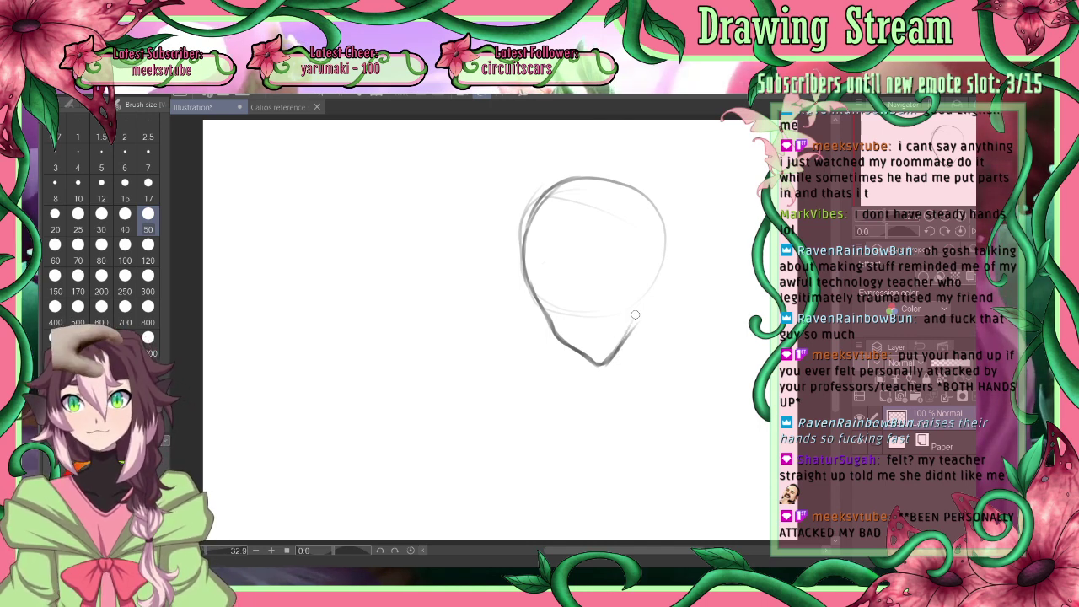
left_click_drag(506, 351, 646, 246)
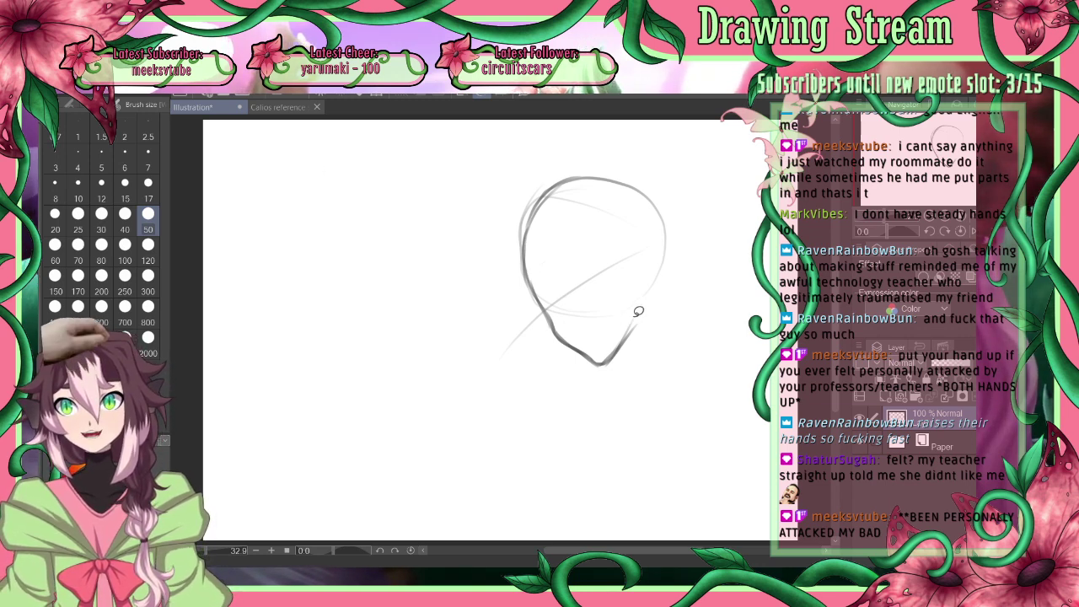
Select the chin and jaw with a freehand selection and transform them slightly larger, extending down and to the right
mouse_move(625, 319)
left_mouse_down()
mouse_move(557, 318)
mouse_move(593, 404)
mouse_move(681, 352)
left_mouse_up()
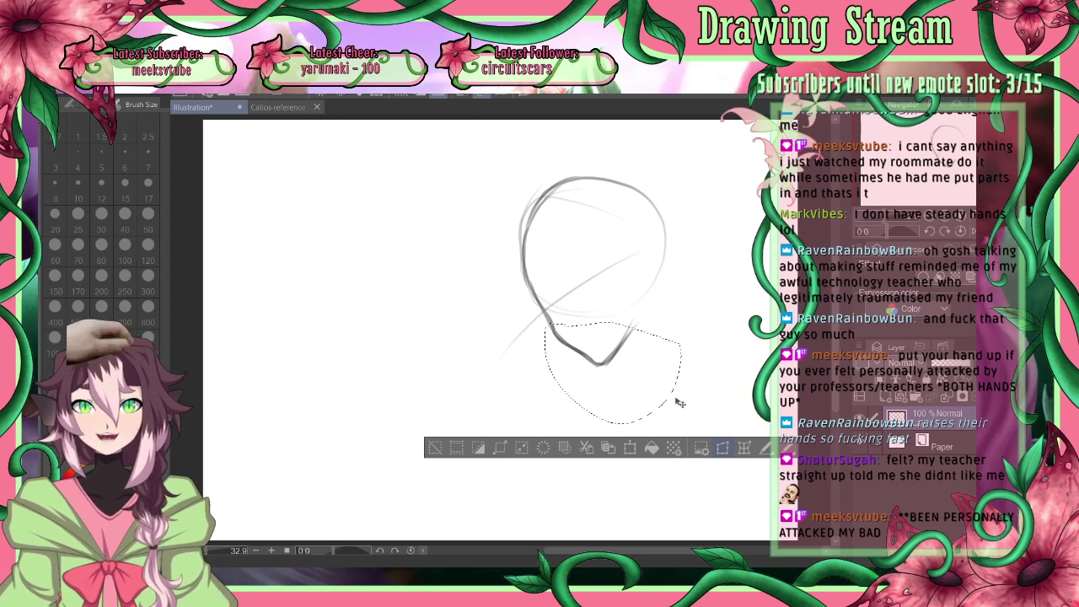
key("ctrl+t")
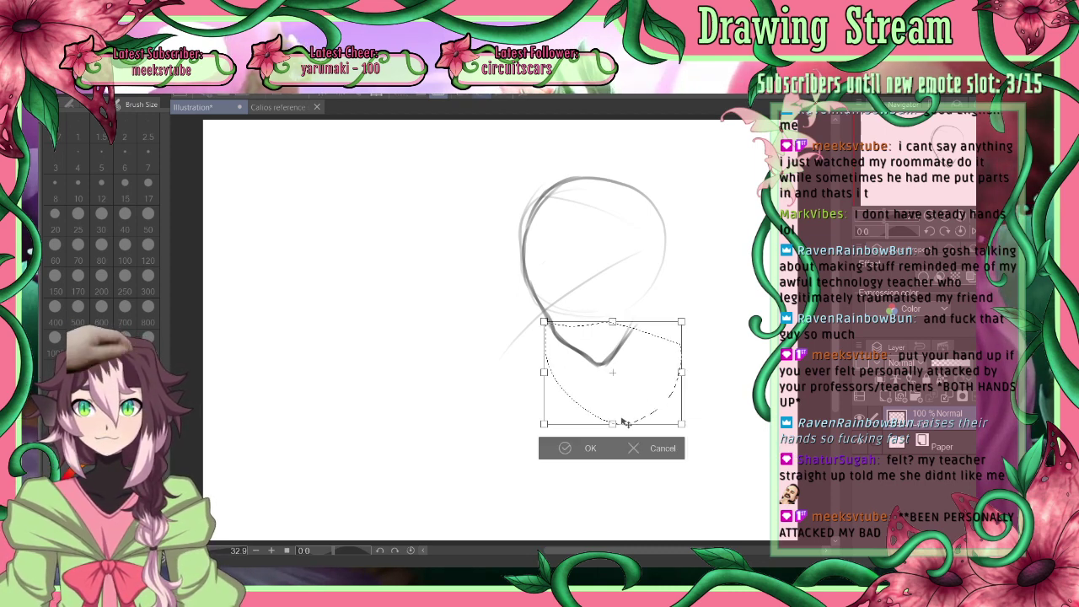
left_click_drag(621, 424, 630, 447)
left_click_drag(683, 322, 692, 328)
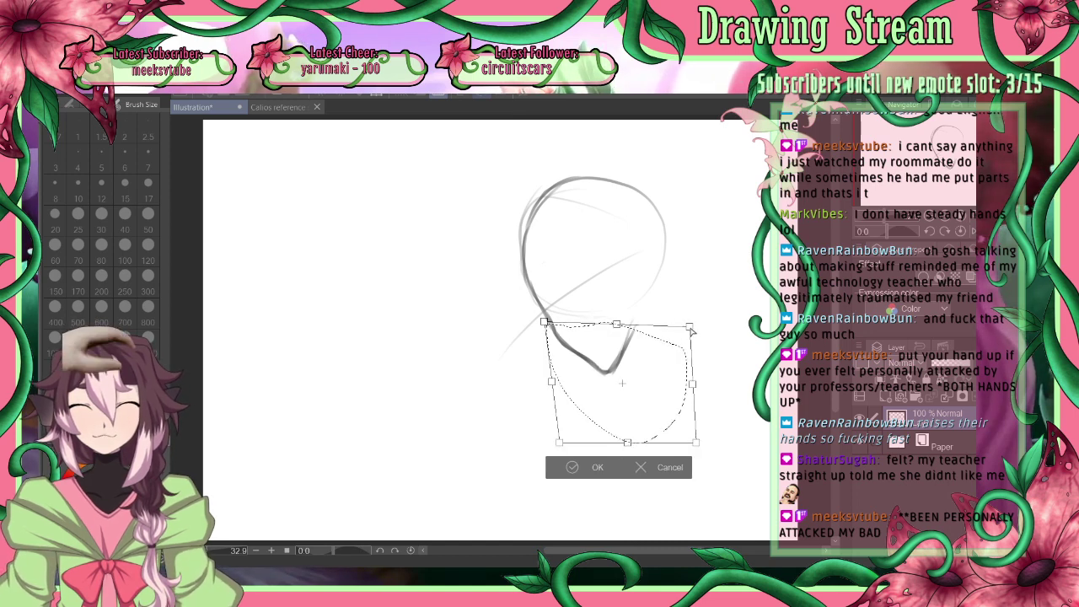
left_click(591, 465)
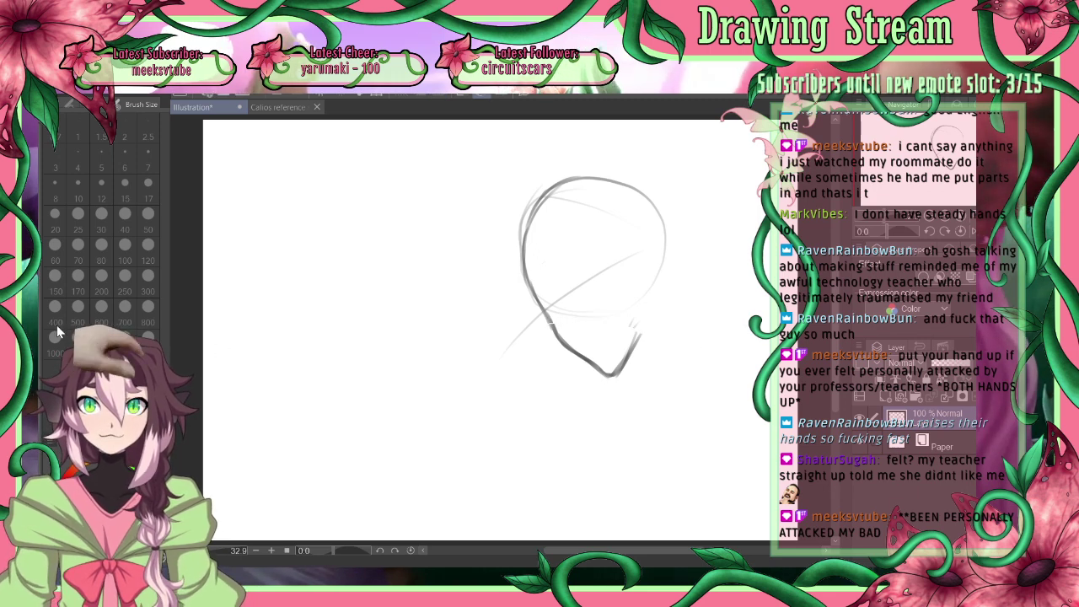
Darken and reshape the left contour of the face from the forehead to the cheek with the brush at size 50
left_click(33, 252)
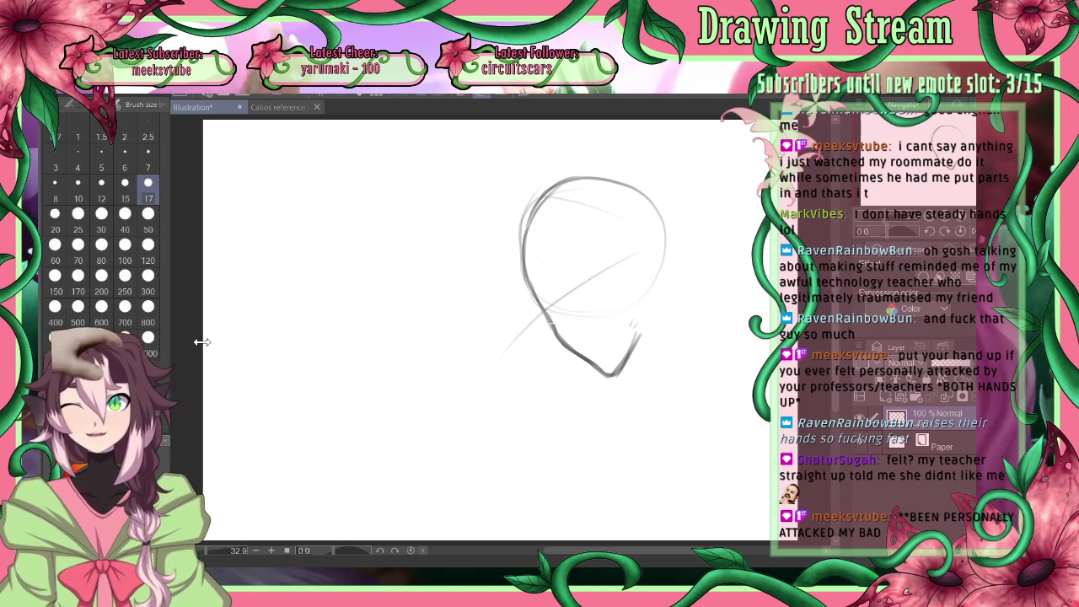
left_click_drag(547, 320, 558, 335)
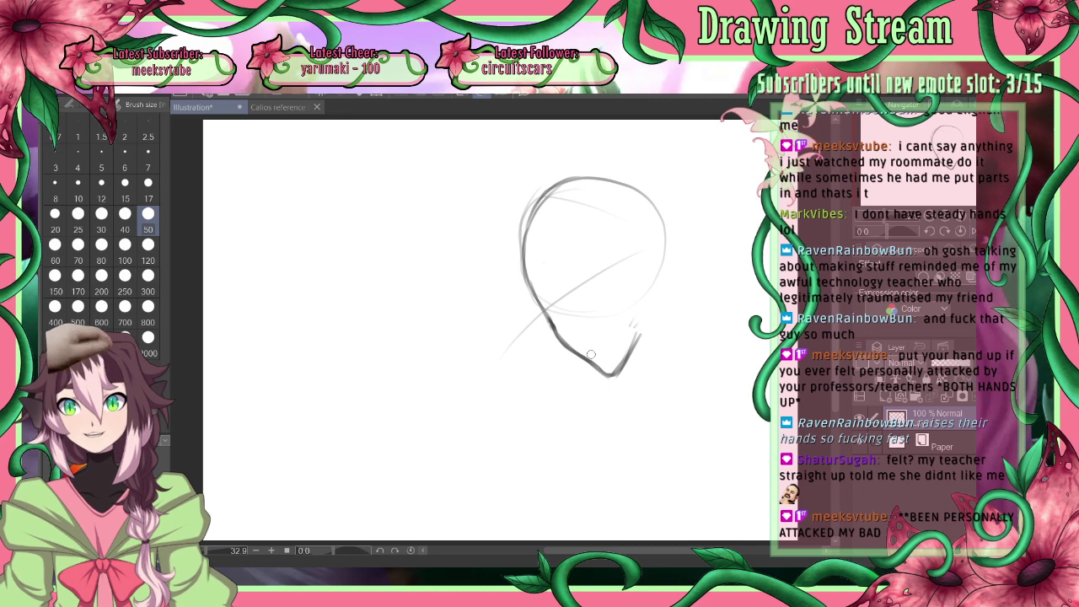
mouse_move(526, 227)
left_mouse_down()
mouse_move(530, 289)
mouse_move(548, 308)
mouse_move(552, 354)
left_mouse_up()
mouse_move(548, 308)
left_mouse_down()
mouse_move(558, 317)
mouse_move(551, 339)
left_mouse_up()
key("ctrl+z")
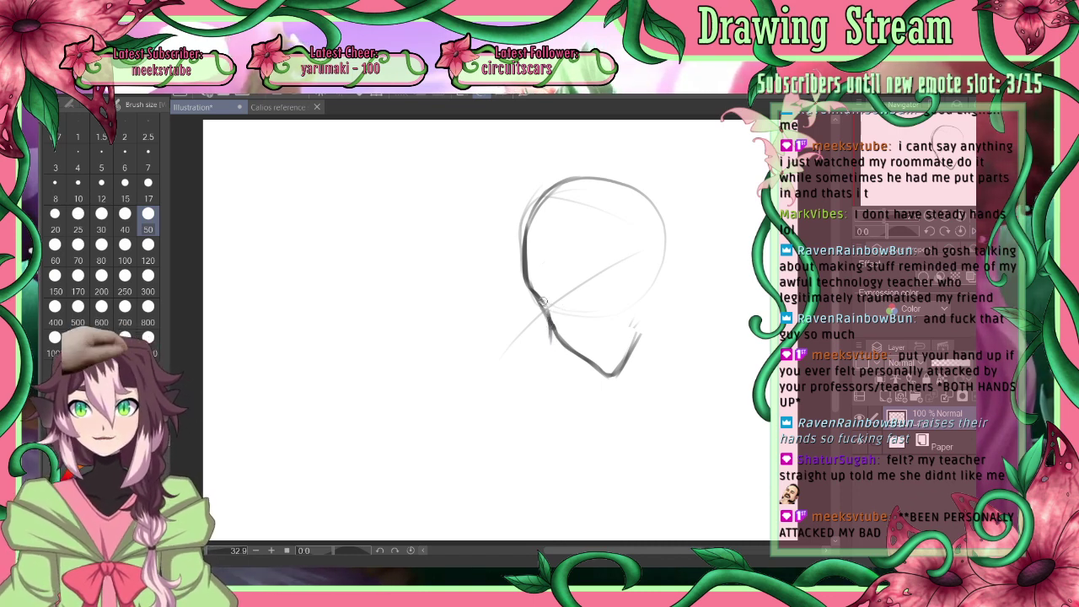
left_click_drag(543, 300, 552, 321)
key("ctrl+z")
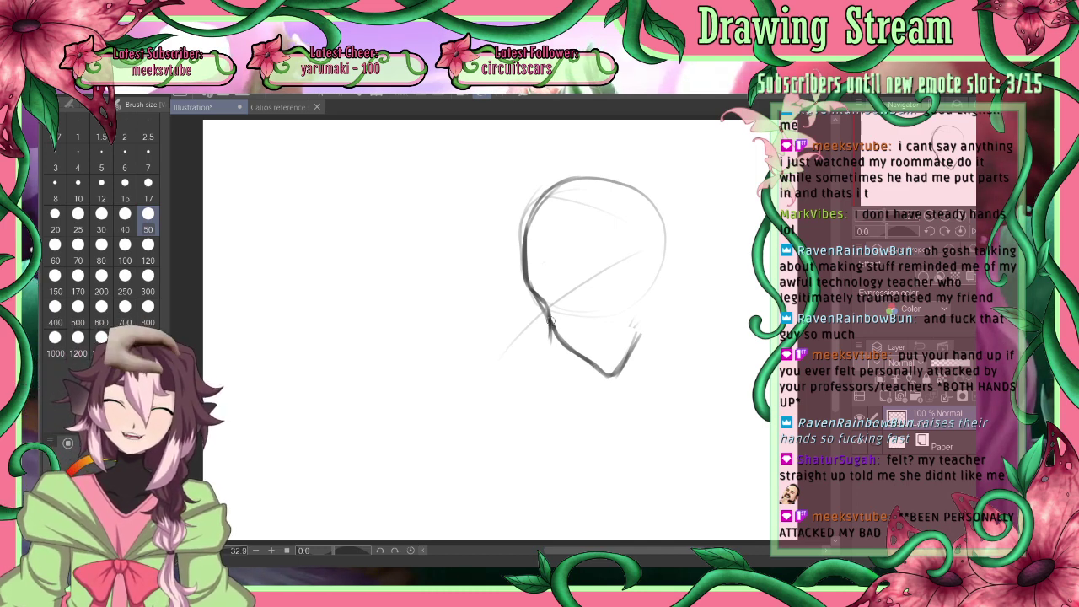
Erase the part of the left jaw line just below the cheek with the eraser at size 40
key("e")
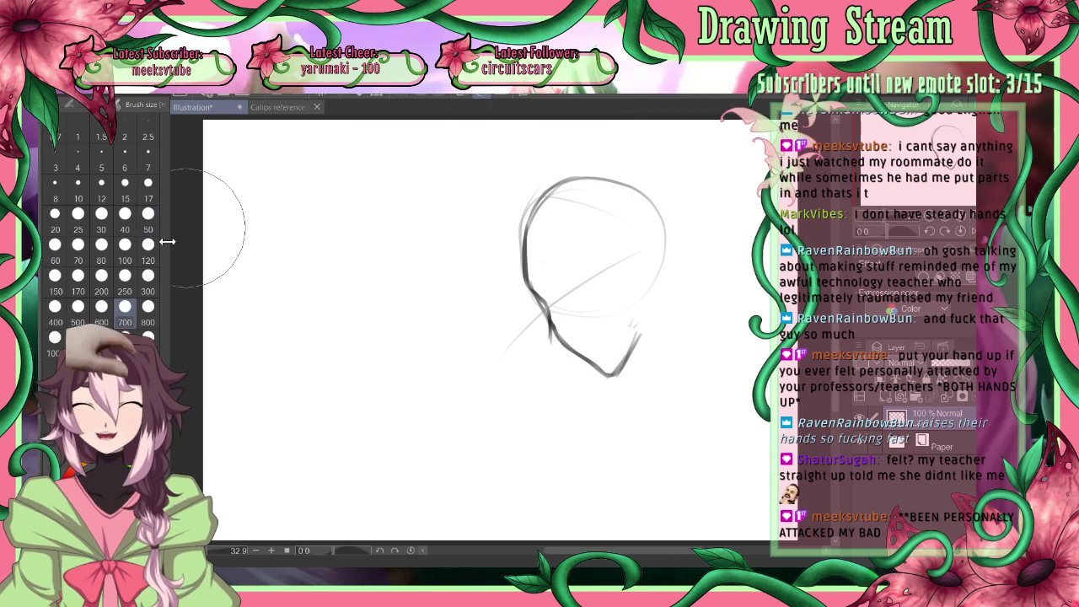
left_click(125, 229)
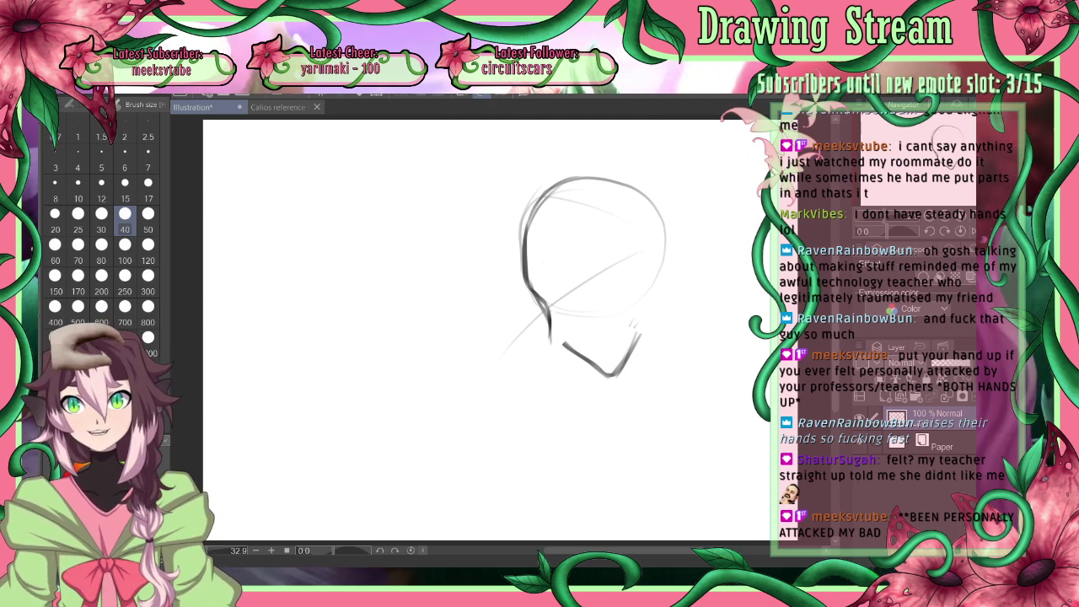
Sketch the nose tip and upper lip in profile at brush size 50, then erase the old line below the mouth with the eraser at size 40
key("bracketright")
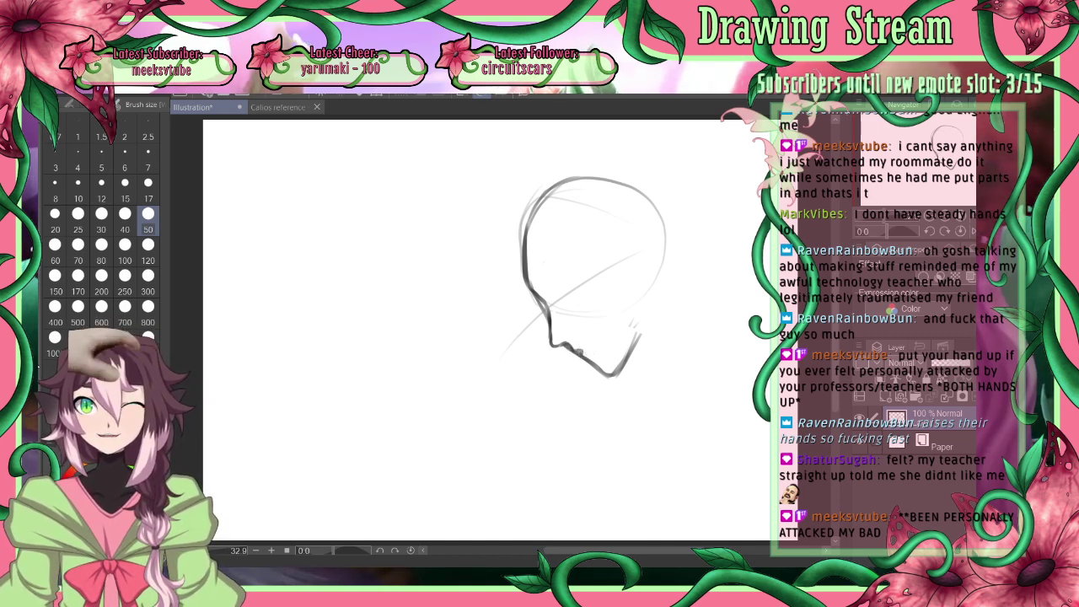
left_click(125, 216)
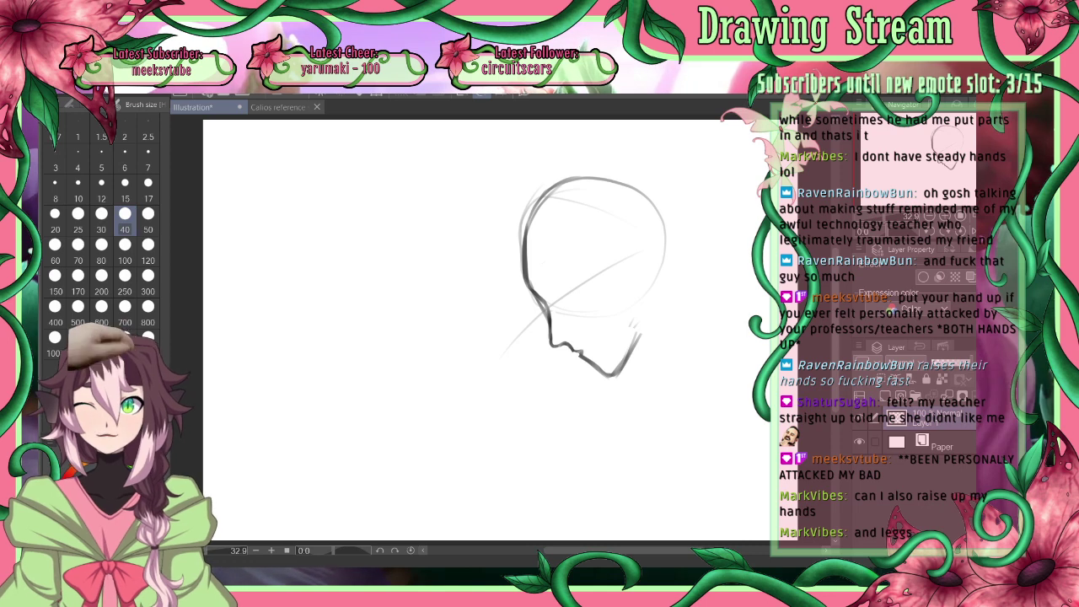
key("e")
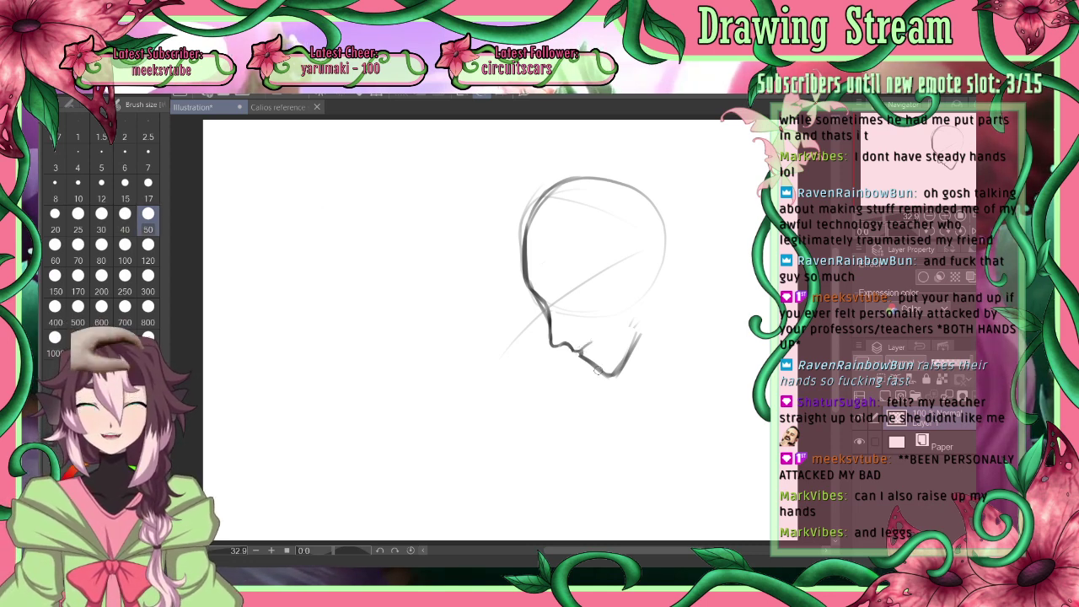
key("p")
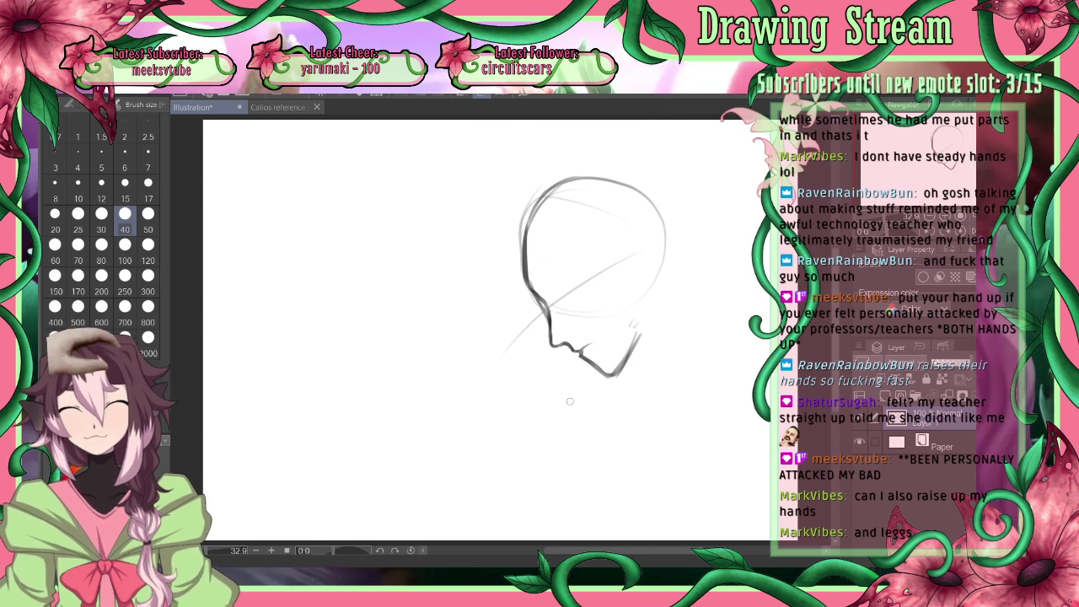
mouse_move(591, 352)
left_mouse_down()
mouse_move(580, 356)
mouse_move(590, 359)
left_mouse_up()
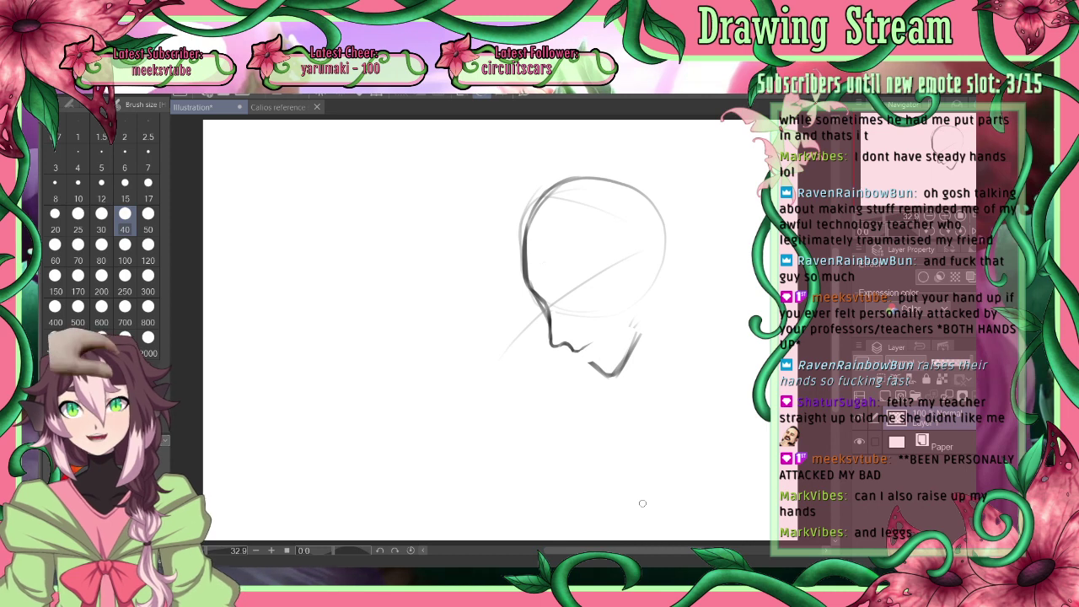
Draw the lower lip at brush size 50, erase the pointed chin at size 40, and redraw the chin rounder
left_click(32, 274)
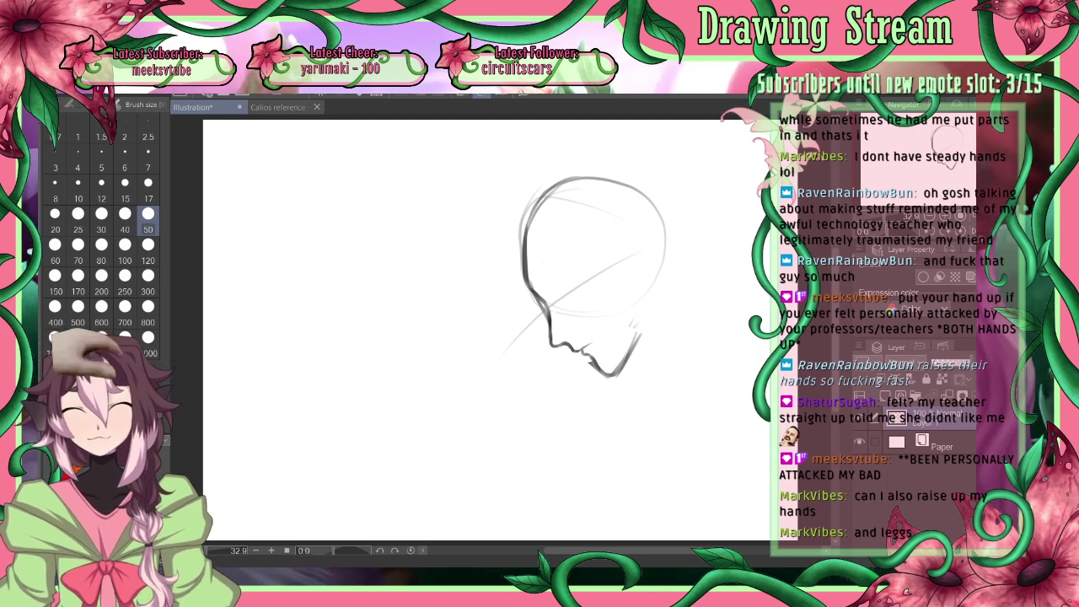
key("bracketleft")
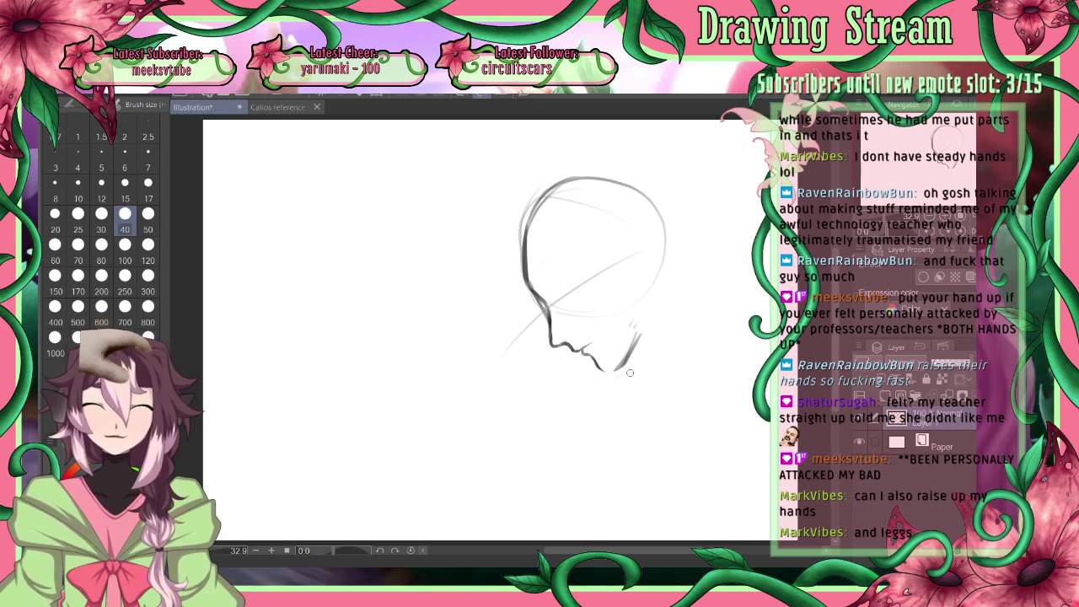
key("bracketright")
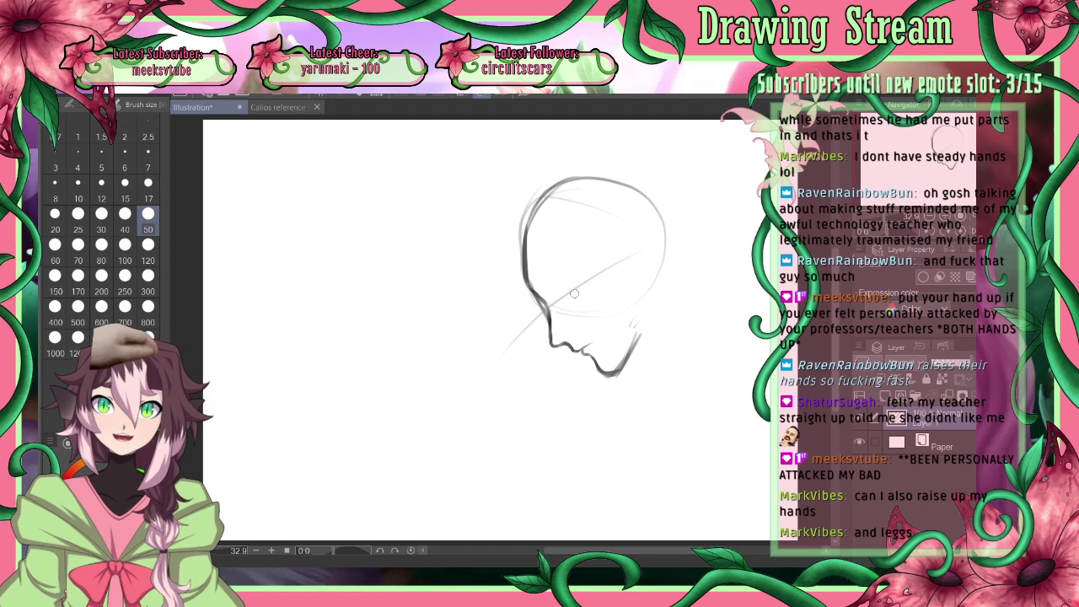
Draw a narrow slanted eye on the guide line at brush size 25 and try a short eyebrow stroke above it
left_click(125, 217)
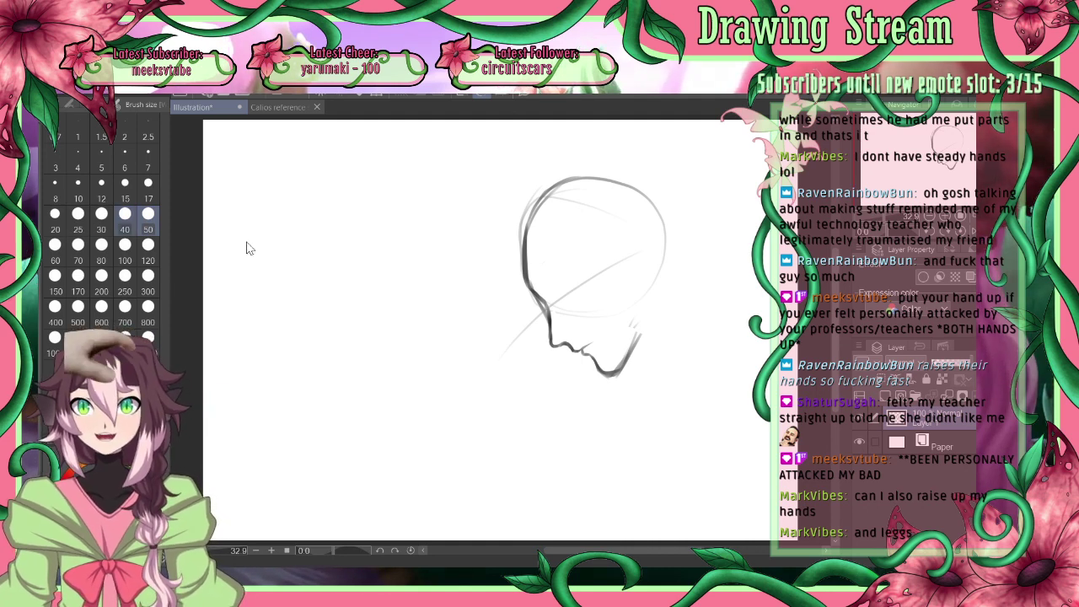
left_click(77, 219)
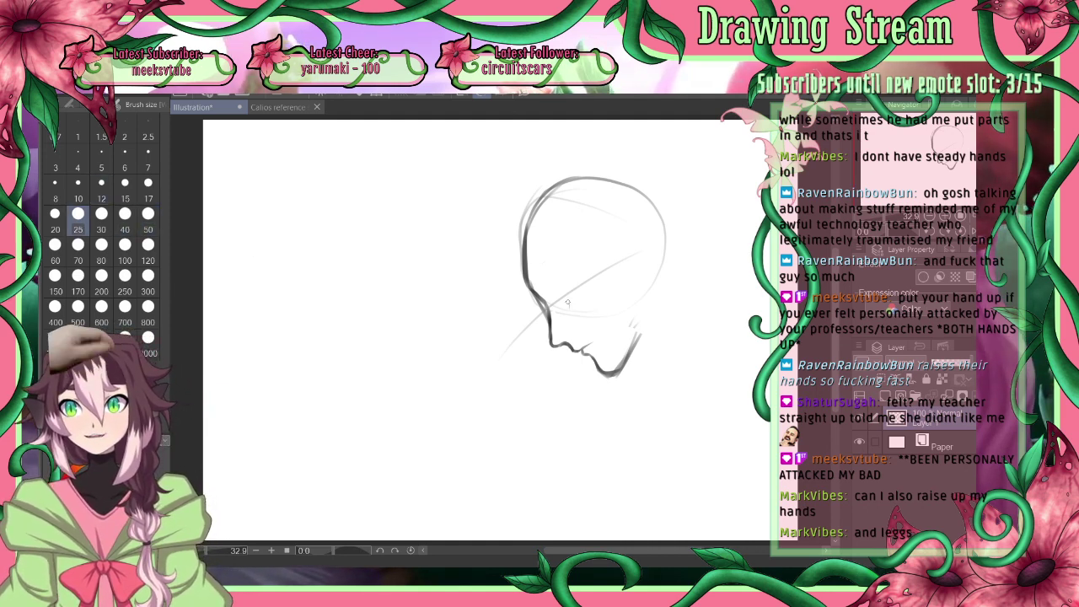
mouse_move(563, 298)
left_mouse_down()
mouse_move(569, 308)
mouse_move(581, 275)
left_mouse_up()
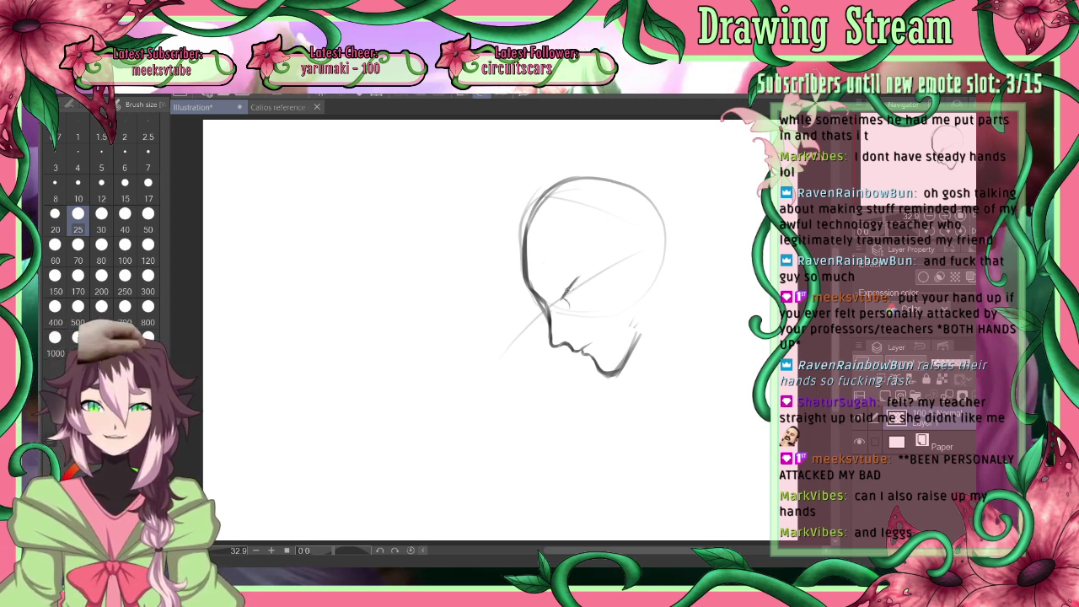
left_click_drag(563, 298, 581, 272)
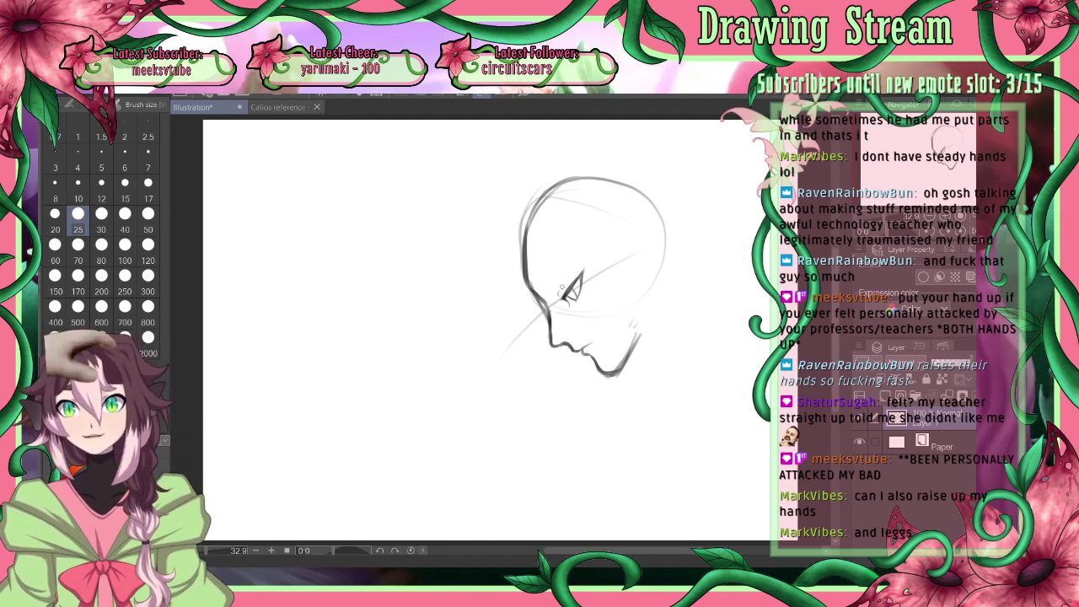
left_click_drag(544, 283, 566, 265)
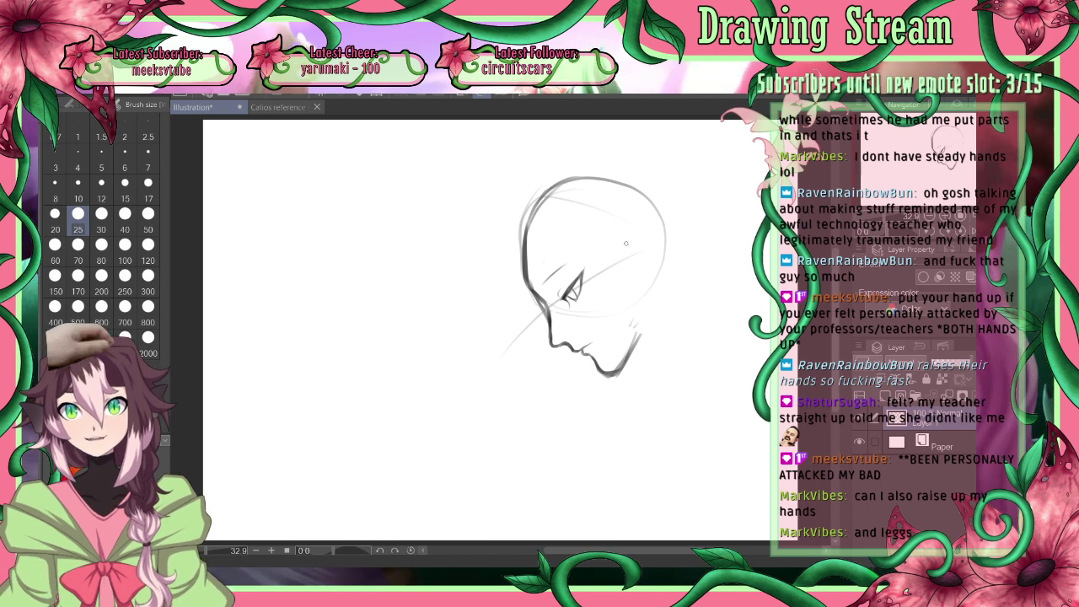
key("ctrl+z")
Select the eye with a freehand selection and transform it to tilt and widen it toward the nose bridge
key("ctrl+space")
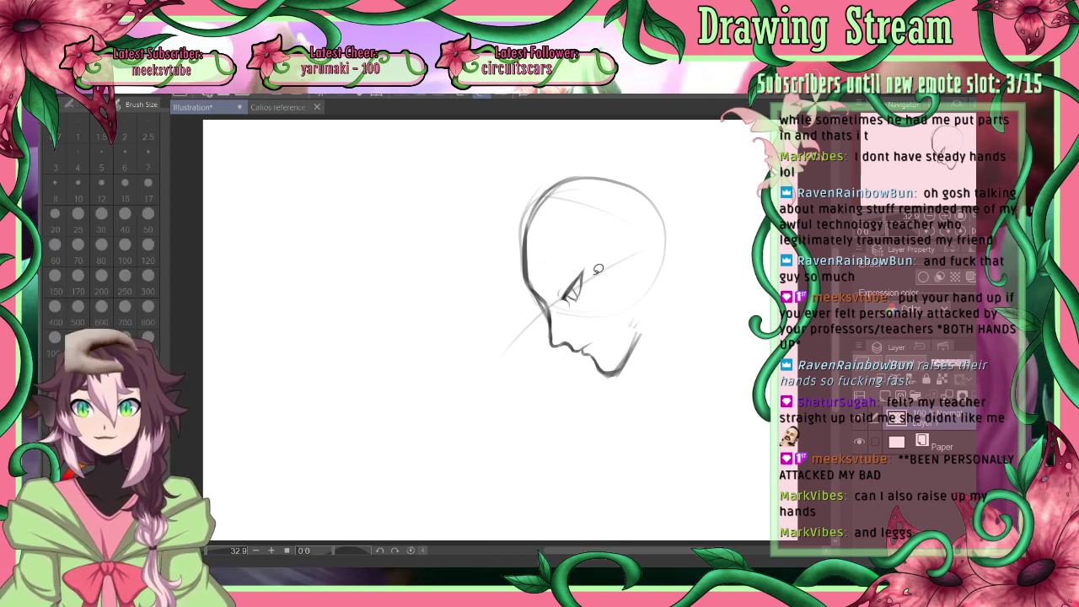
mouse_move(579, 284)
left_mouse_down()
mouse_move(563, 280)
mouse_move(578, 308)
mouse_move(600, 273)
mouse_move(570, 254)
left_mouse_up()
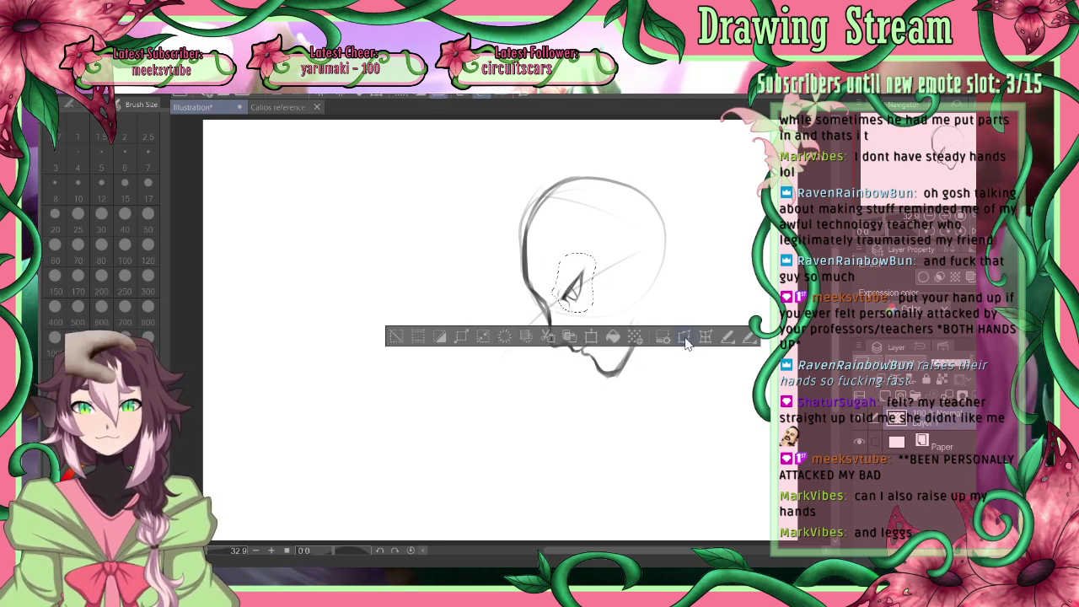
left_click(683, 337)
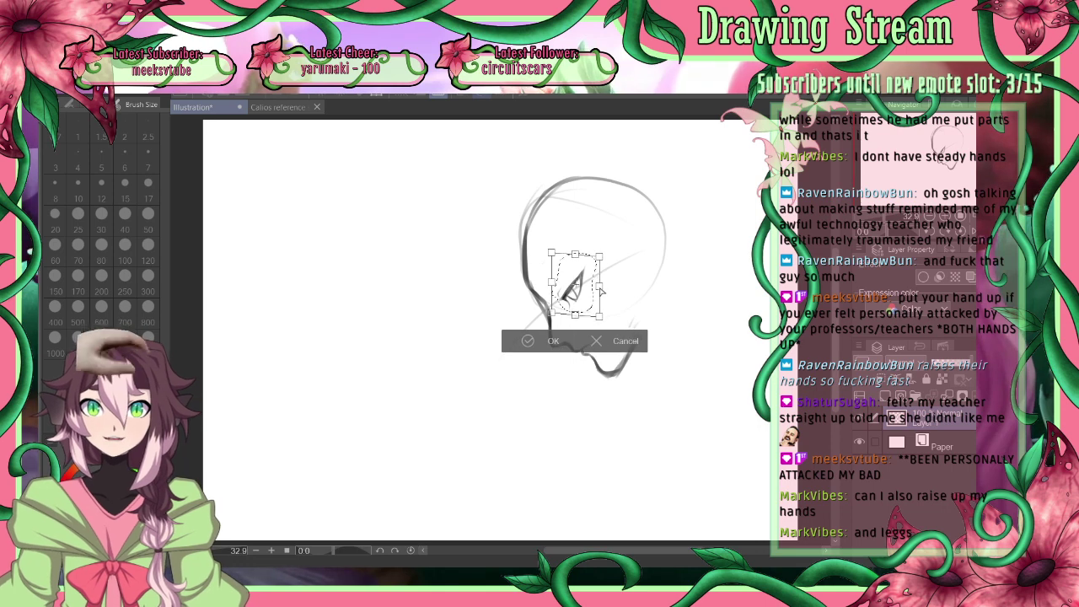
mouse_move(599, 316)
left_mouse_down()
mouse_move(545, 304)
mouse_move(588, 300)
left_mouse_up()
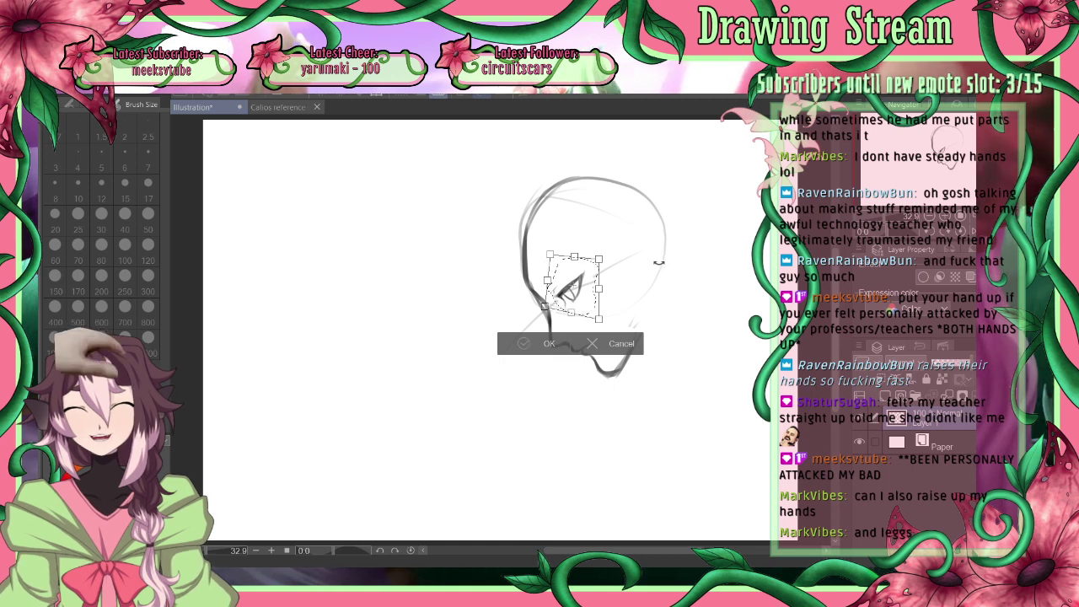
key("Return")
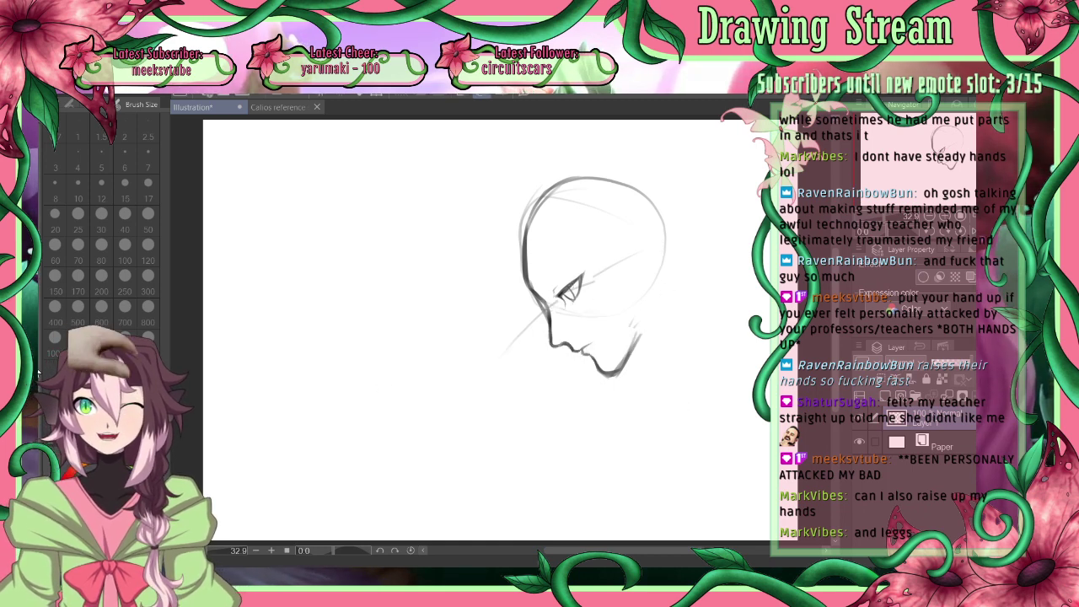
Erase the slanted guide line across the face at size 40, then set the brush size to 25
left_click(124, 218)
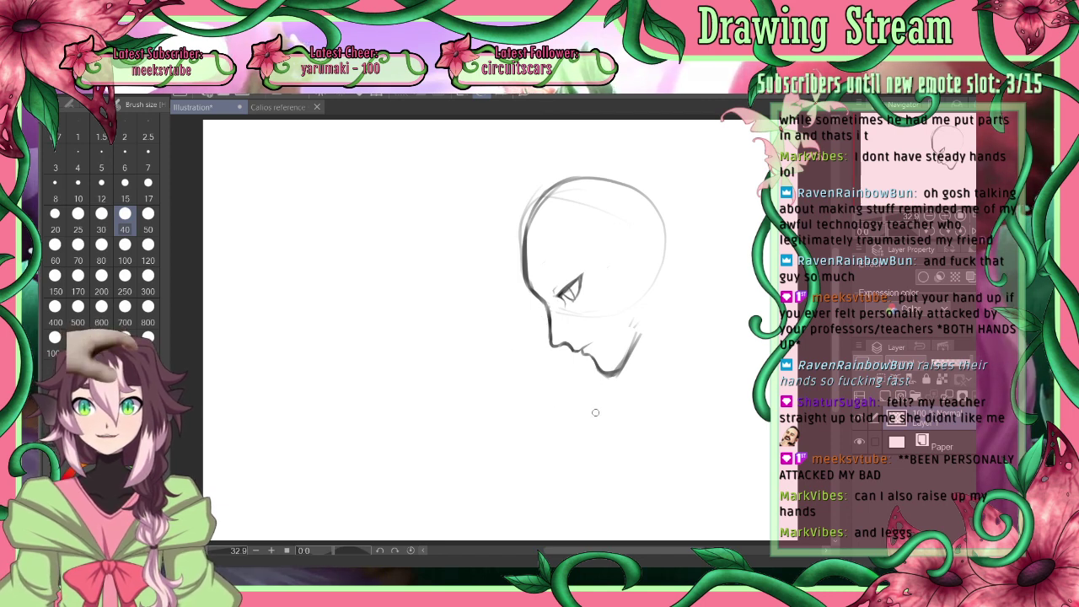
left_click(149, 189)
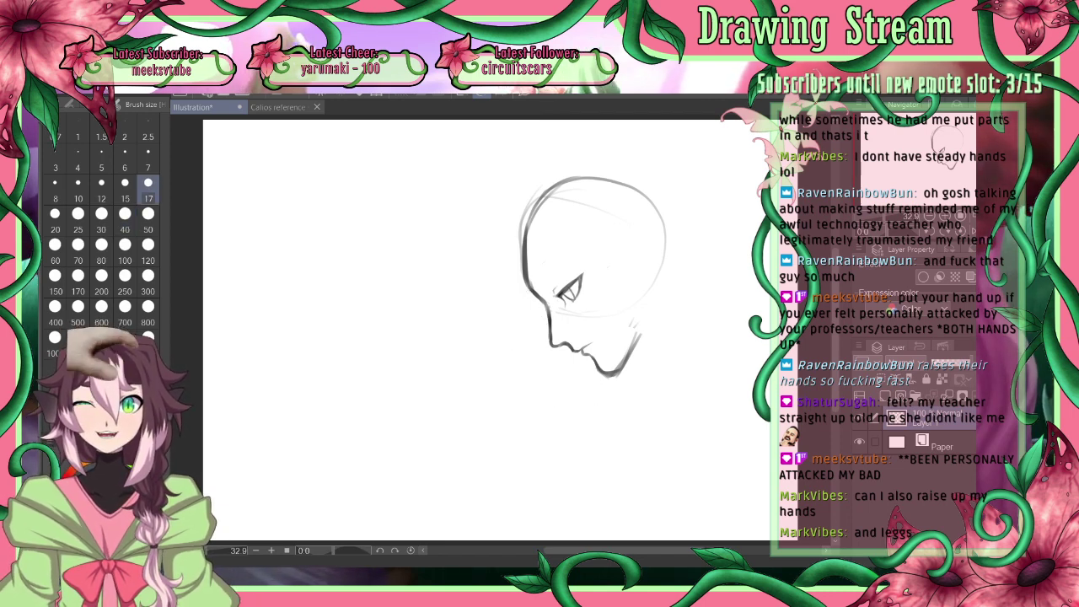
left_click(77, 221)
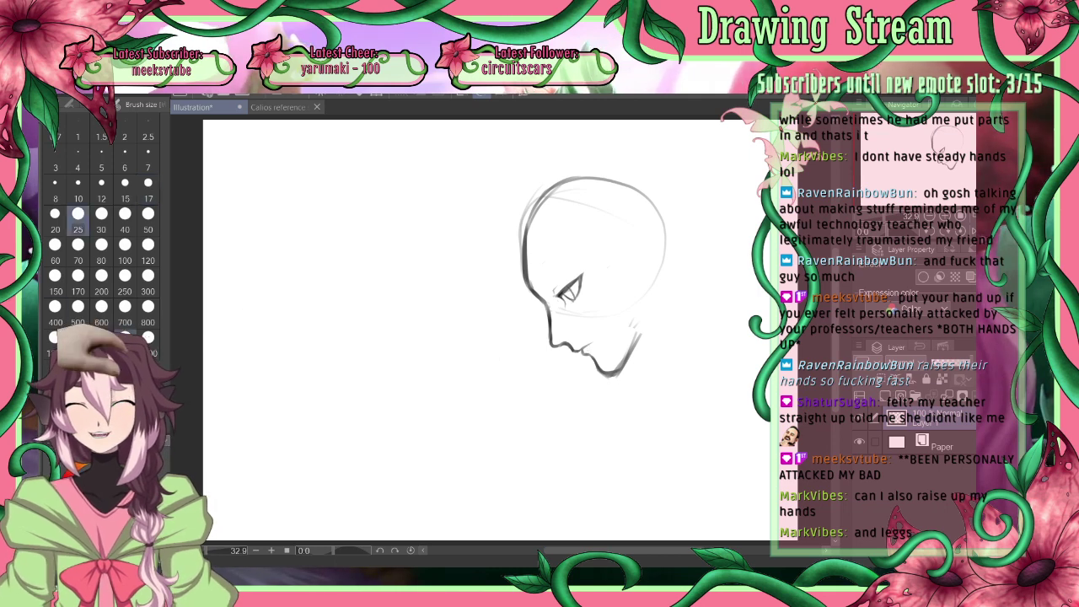
Erase the entire profile head sketch from the canvas with the eraser at size 1500
key("e")
left_click(125, 338)
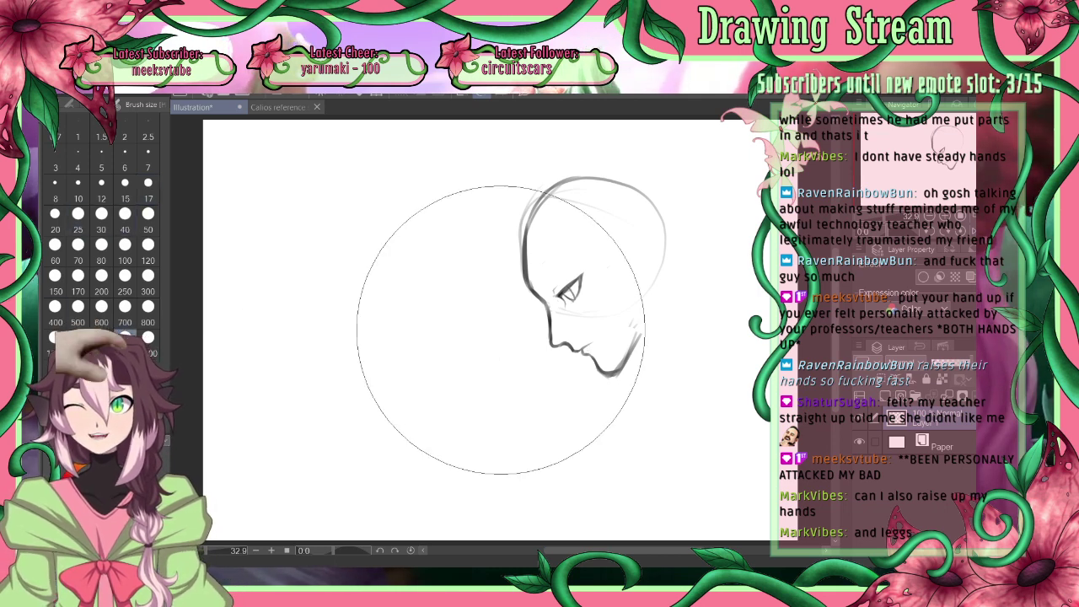
left_click_drag(501, 330, 597, 258)
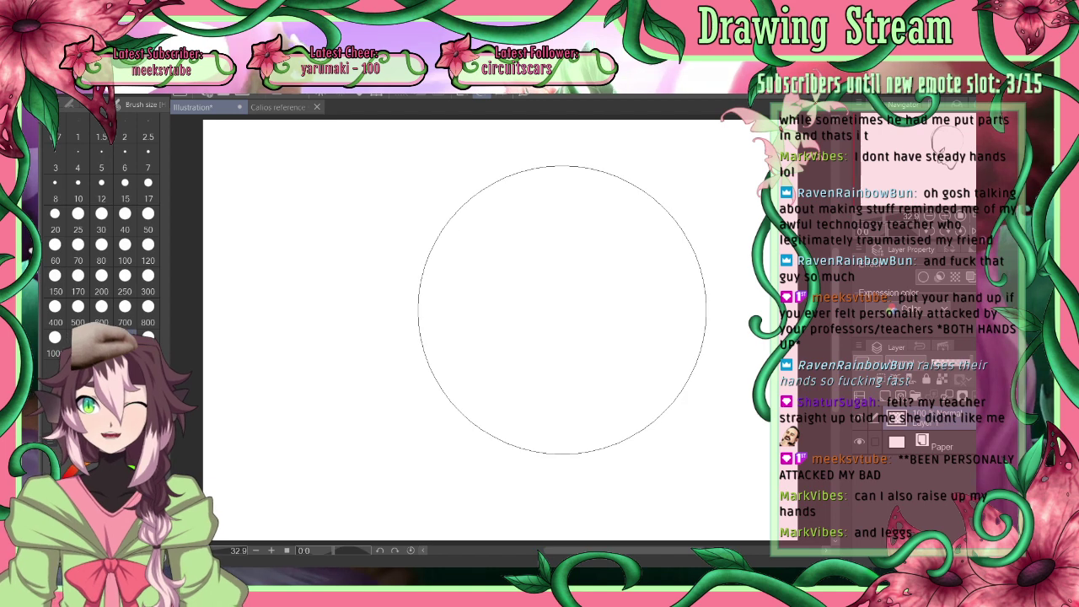
left_click(148, 183)
mouse_move(523, 225)
left_mouse_down()
mouse_move(636, 253)
mouse_move(638, 292)
mouse_move(557, 310)
left_mouse_up()
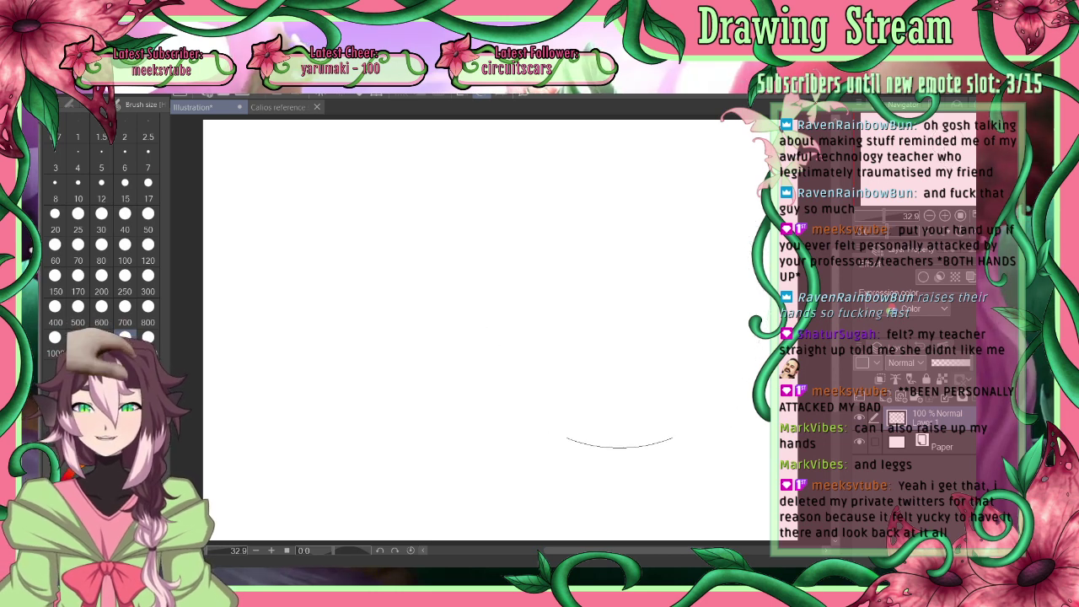
key("ctrl+z")
key("ctrl+z")
Sketch a smaller, light head circle in the canvas's upper right area with the brush at size 25
key("p")
mouse_move(627, 198)
left_mouse_down()
mouse_move(542, 220)
mouse_move(640, 289)
mouse_move(542, 223)
mouse_move(564, 300)
left_mouse_up()
key("ctrl+z")
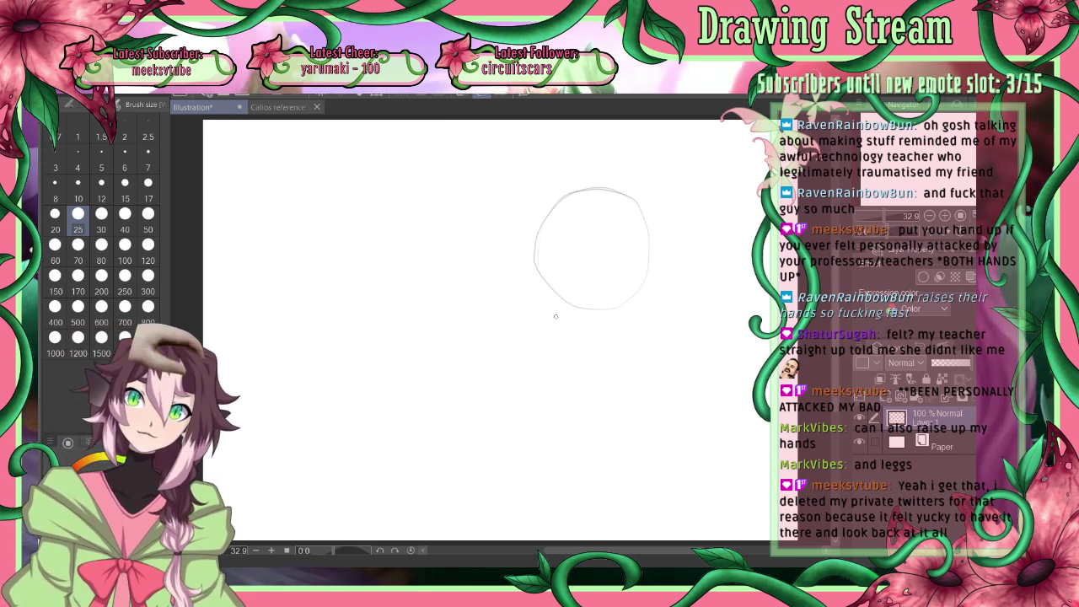
Outline the face from the head circle's left edge down to a pointed chin and up the right jaw
left_click_drag(542, 221, 547, 283)
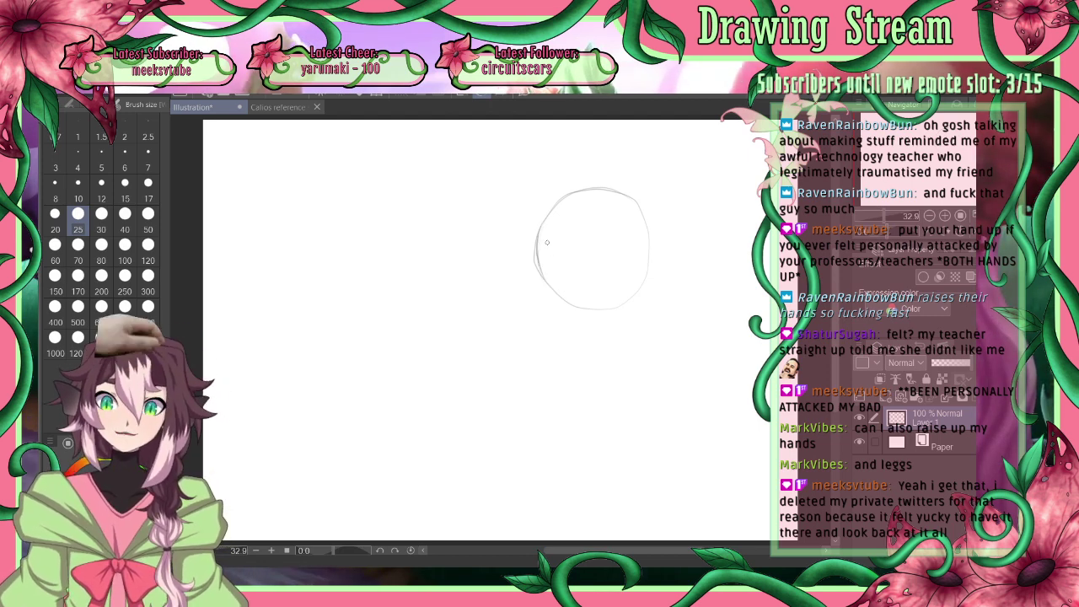
mouse_move(542, 223)
left_mouse_down()
mouse_move(535, 250)
mouse_move(556, 308)
mouse_move(543, 278)
mouse_move(590, 344)
left_mouse_up()
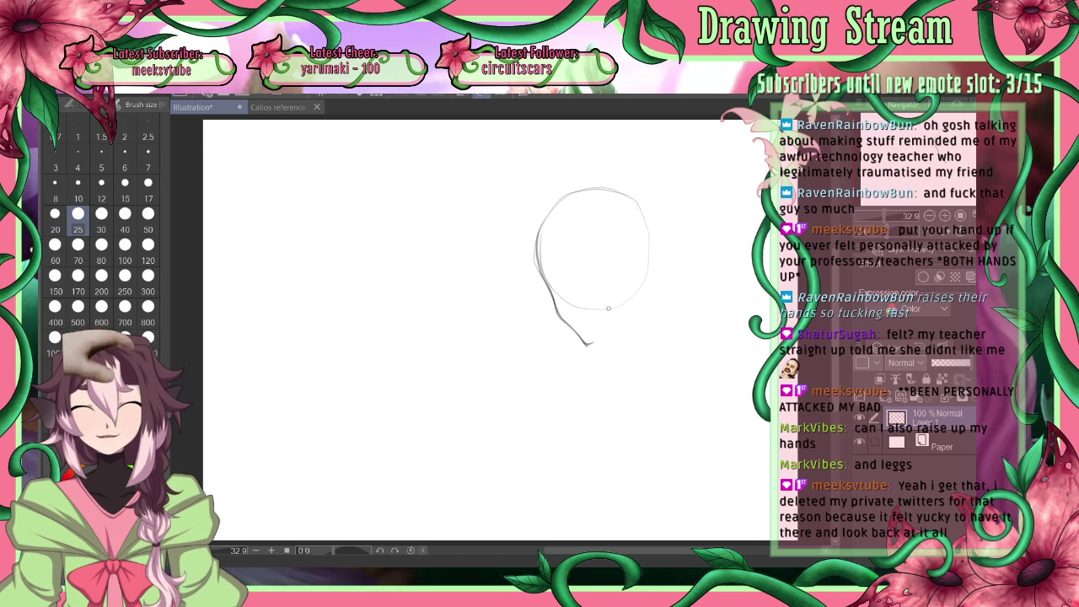
mouse_move(587, 345)
left_mouse_down()
mouse_move(630, 317)
mouse_move(621, 322)
left_mouse_up()
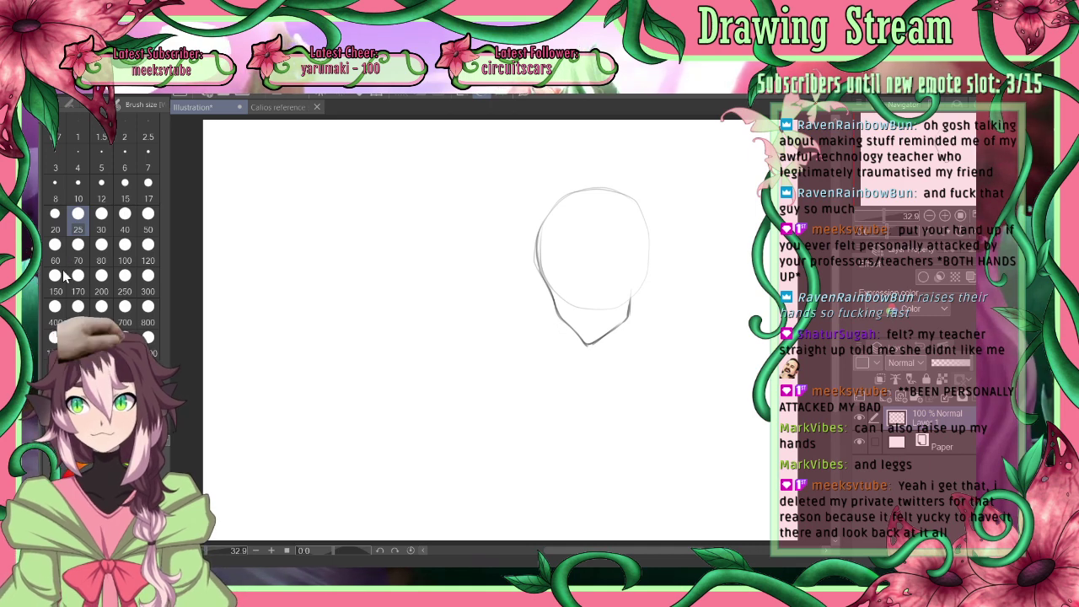
Draw a narrow eye with its iris in the lower right of the head circle at brush size 15, with a thin eyebrow above it
left_click(124, 275)
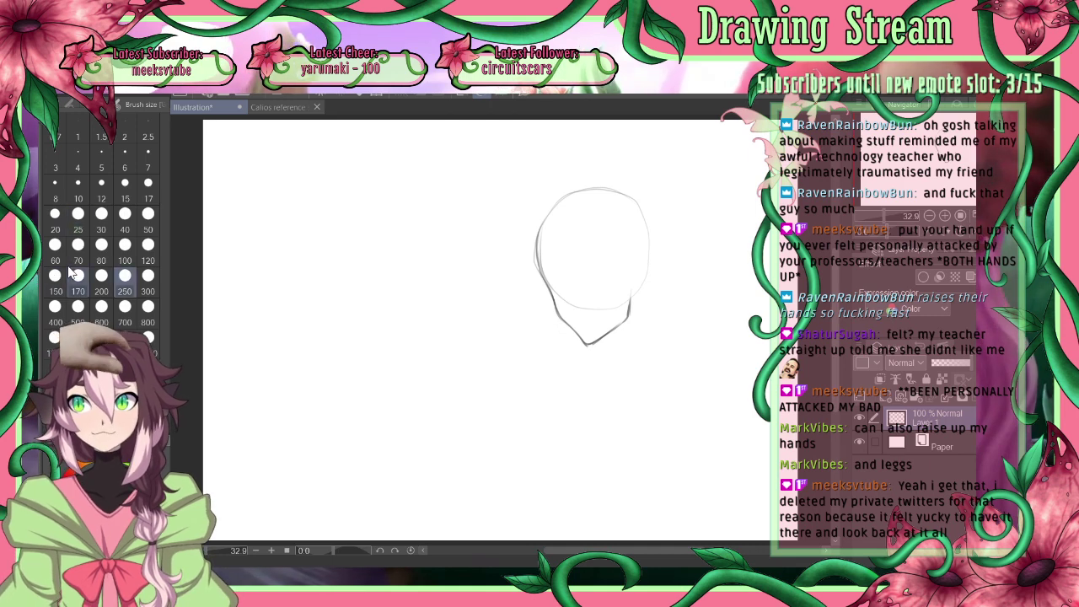
left_click(126, 217)
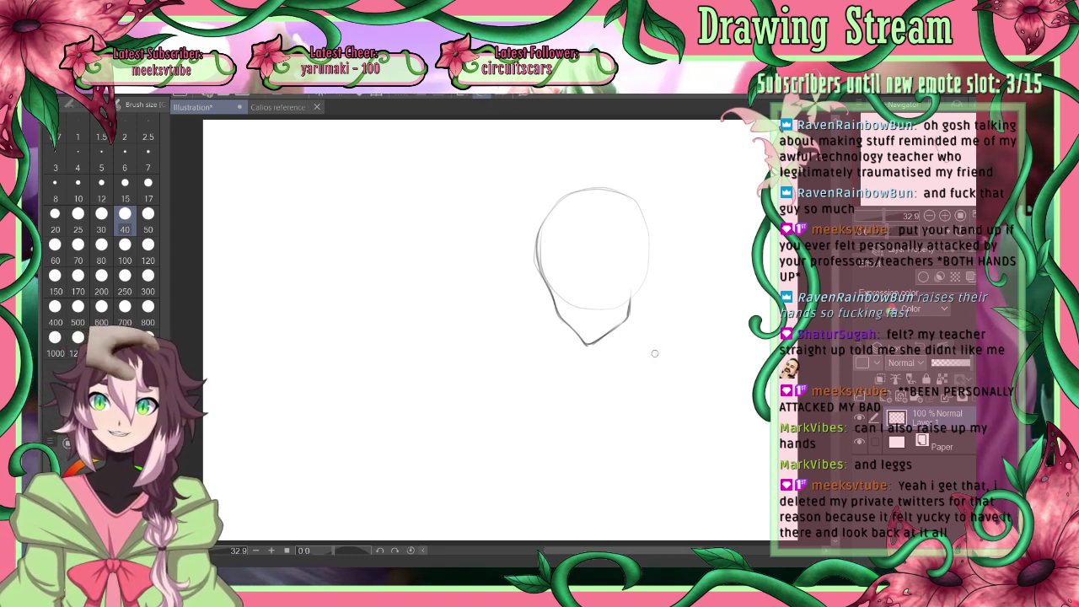
key("bracketleft")
key("bracketleft")
key("bracketleft")
key("bracketleft")
key("bracketleft")
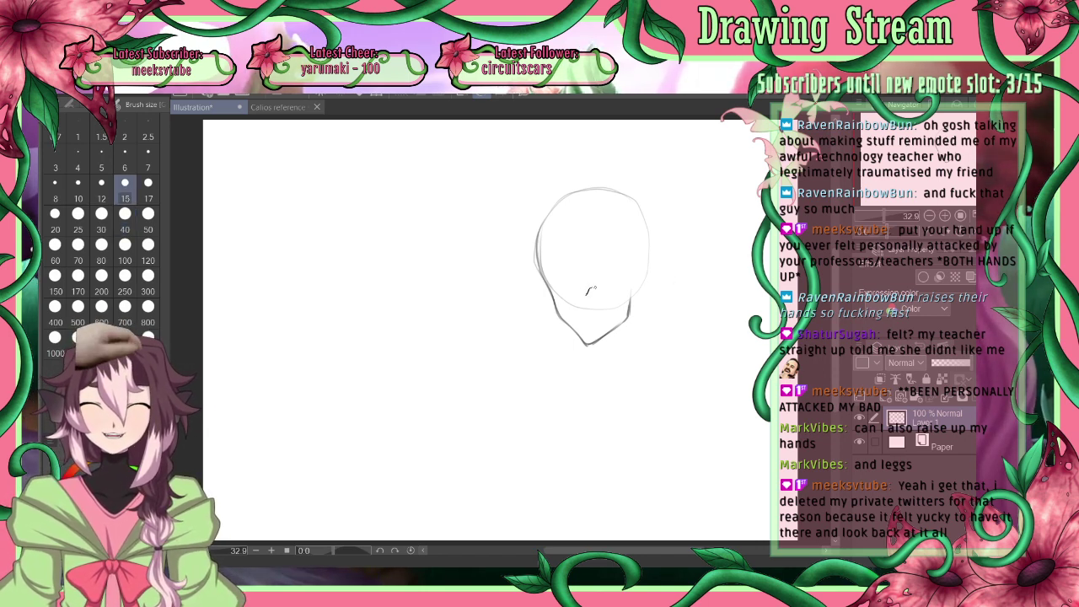
left_click_drag(588, 292, 623, 284)
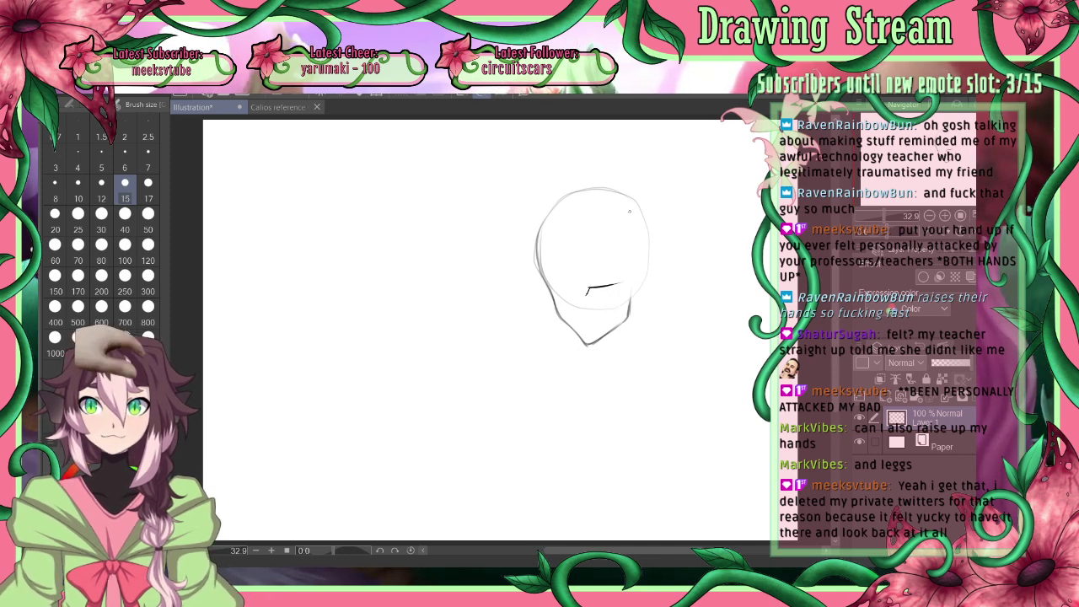
key("ctrl+z")
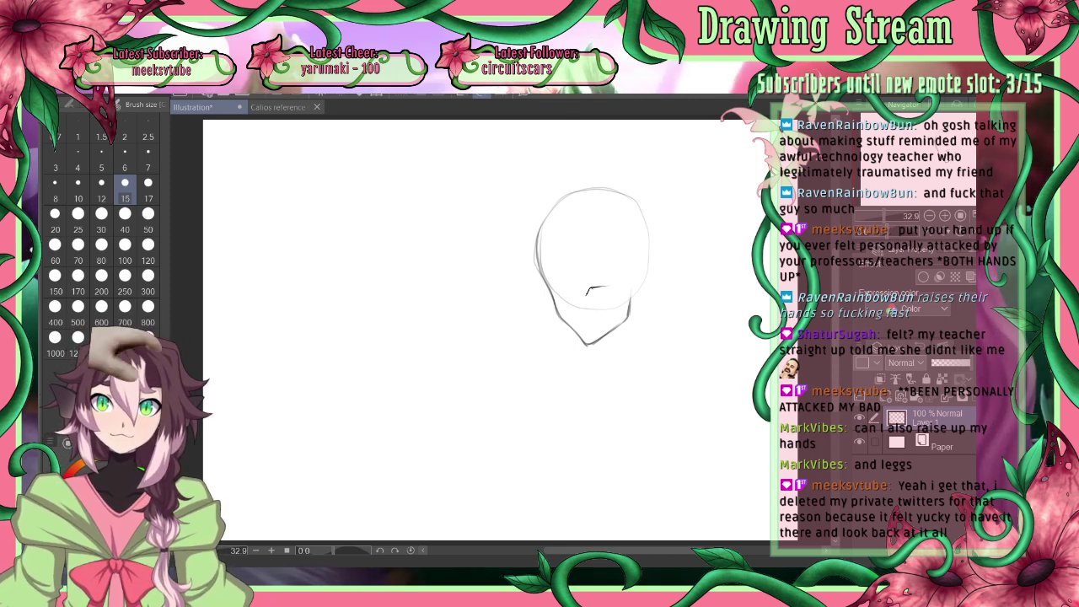
left_click_drag(588, 292, 618, 287)
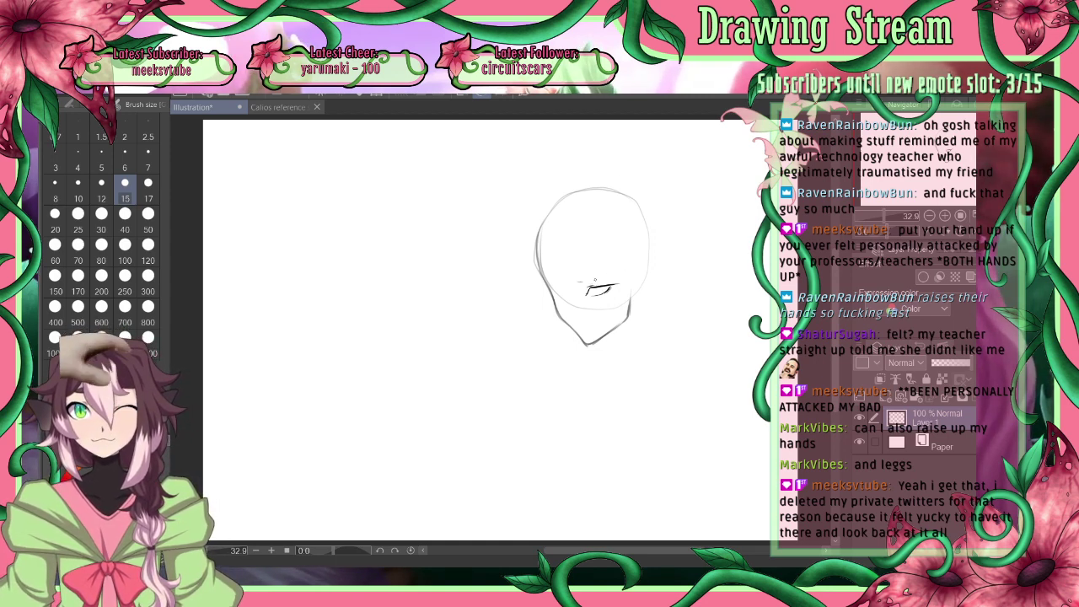
left_click_drag(579, 281, 605, 276)
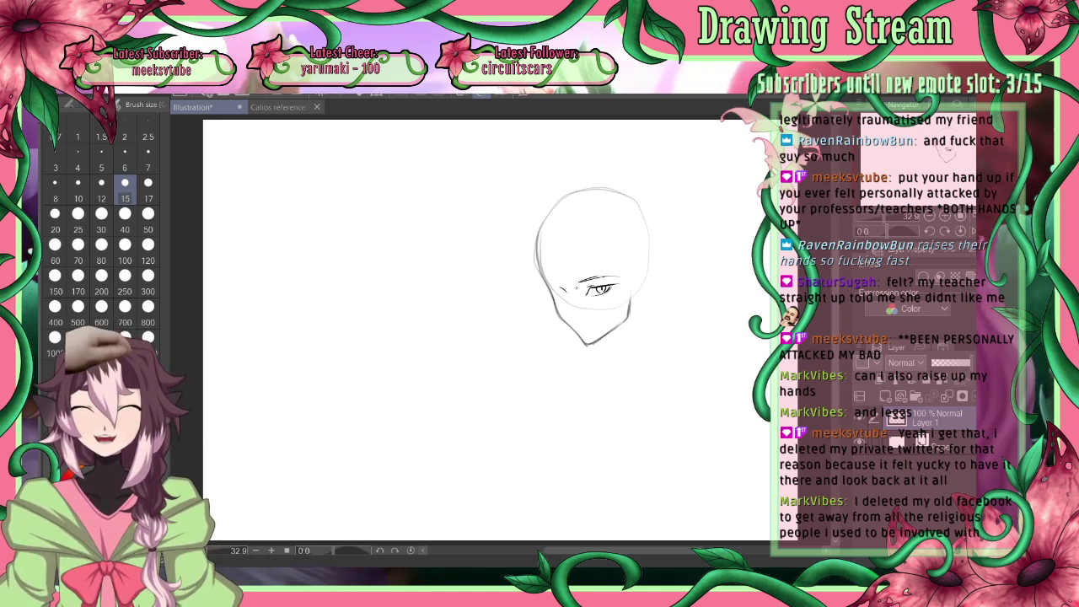
Draw a short angled nose line inside the face outline, between the eye and the far cheek
mouse_move(567, 295)
left_mouse_down()
mouse_move(572, 317)
mouse_move(579, 308)
left_mouse_up()
key("ctrl+z")
key("ctrl+z")
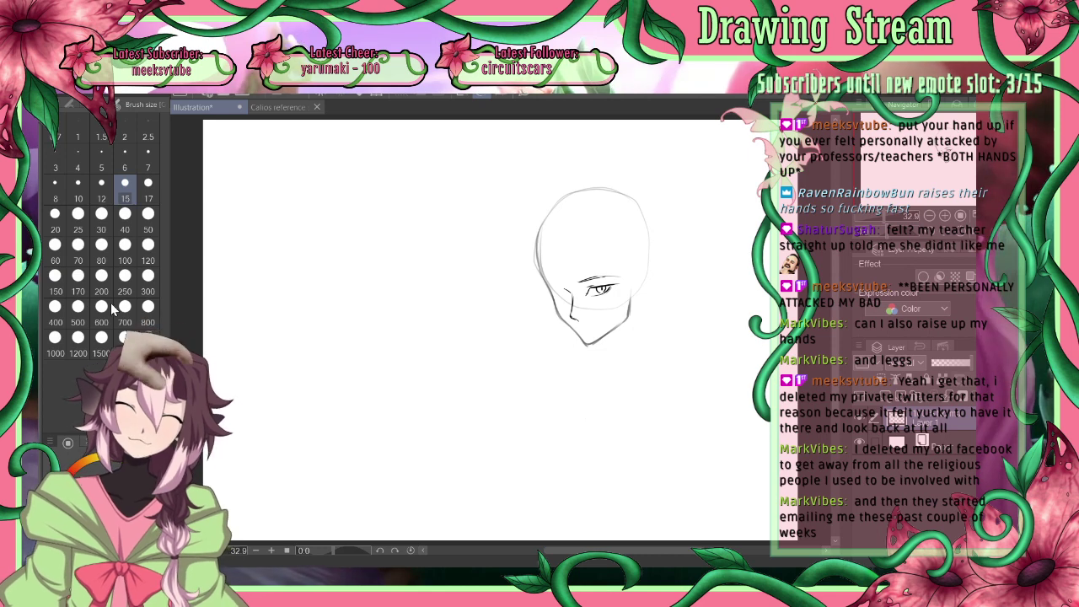
key("e")
mouse_move(580, 297)
left_mouse_down()
mouse_move(632, 279)
mouse_move(587, 193)
mouse_move(600, 272)
left_mouse_up()
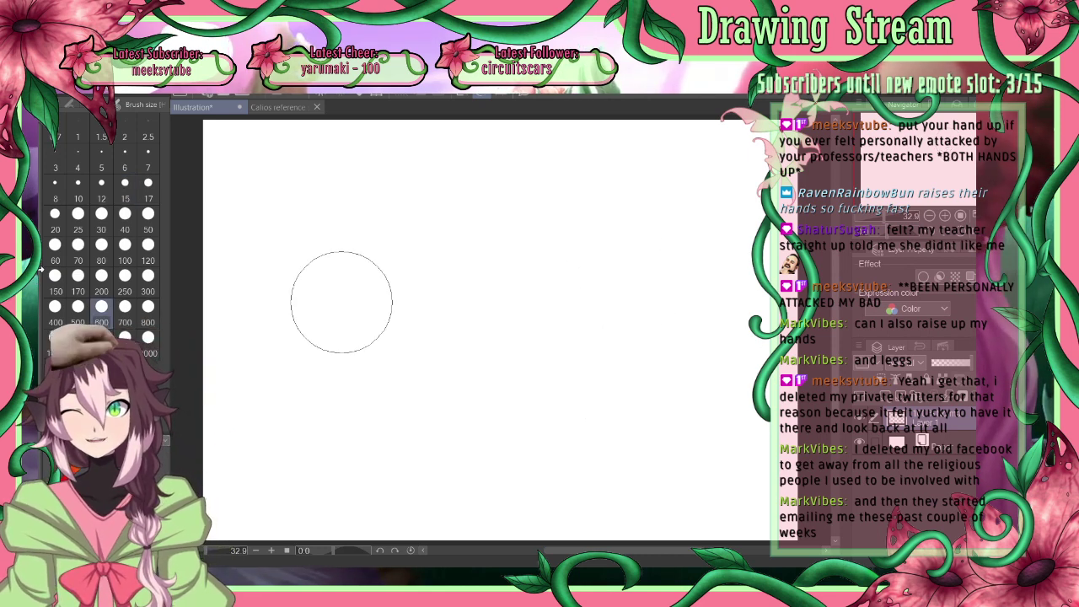
key("p")
mouse_move(661, 179)
left_mouse_down()
mouse_move(643, 248)
mouse_move(691, 229)
mouse_move(650, 217)
left_mouse_up()
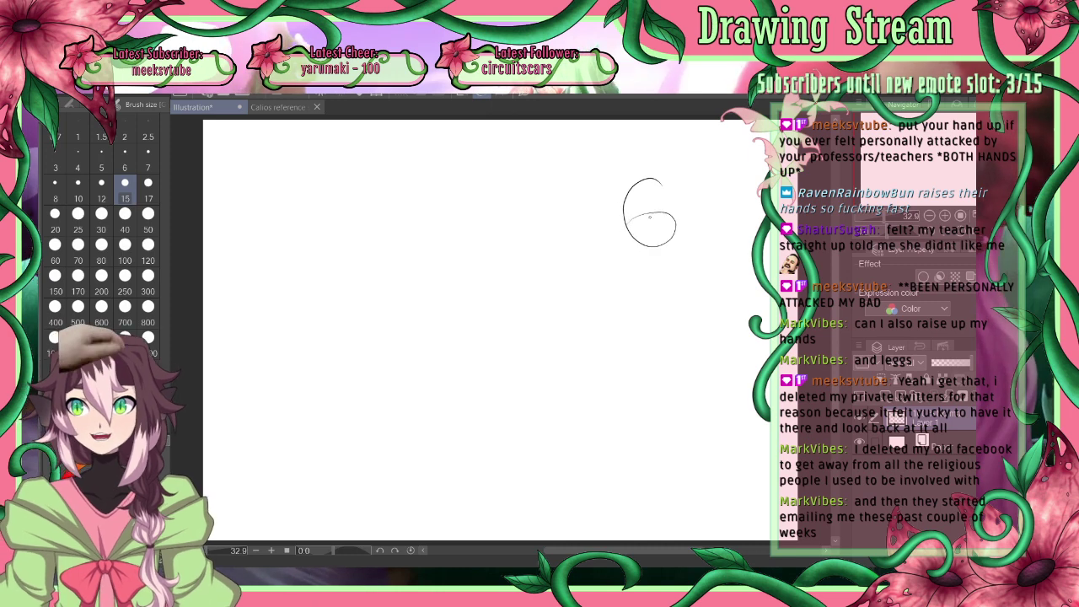
key("ctrl+z")
key("ctrl+z")
key("ctrl+z")
left_click(71, 105)
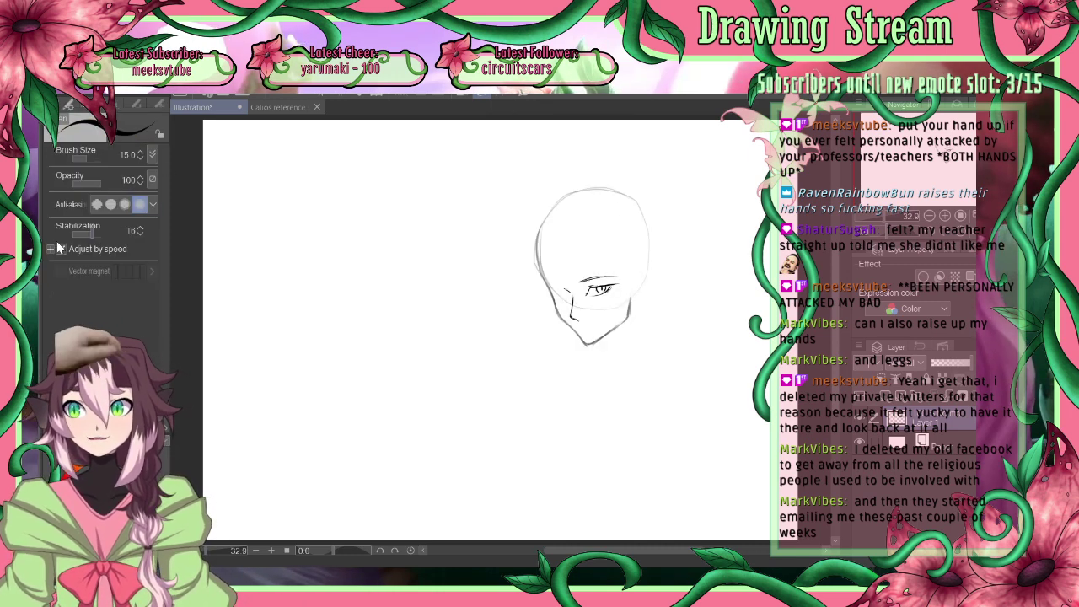
left_click(159, 105)
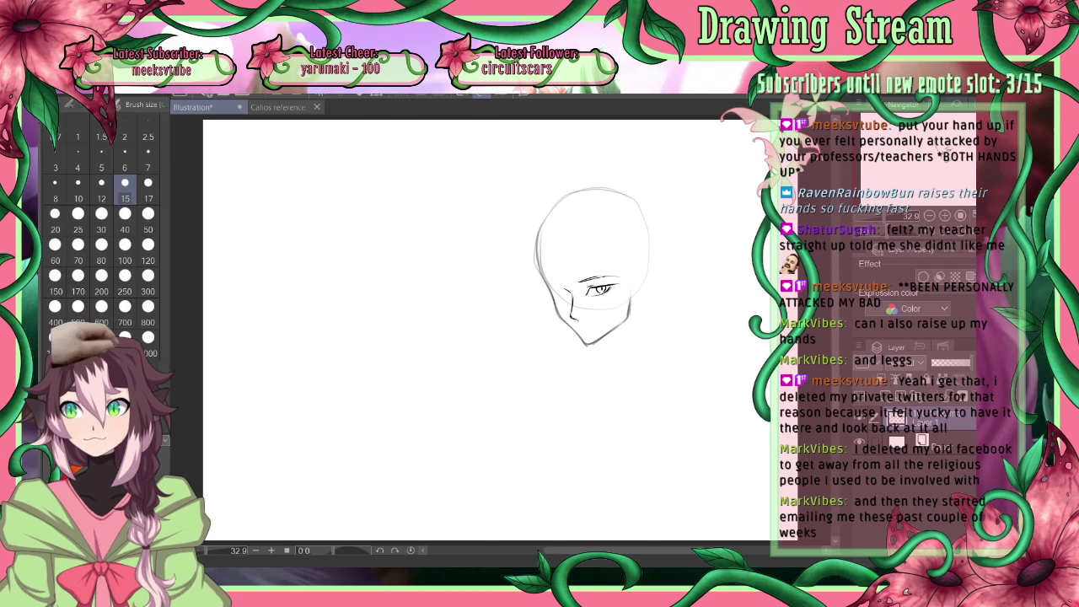
Erase the whole head sketch with the eraser at size 600 and rough in a small head circle at brush size 15
key("e")
mouse_move(592, 238)
left_mouse_down()
mouse_move(623, 267)
mouse_move(598, 256)
left_mouse_up()
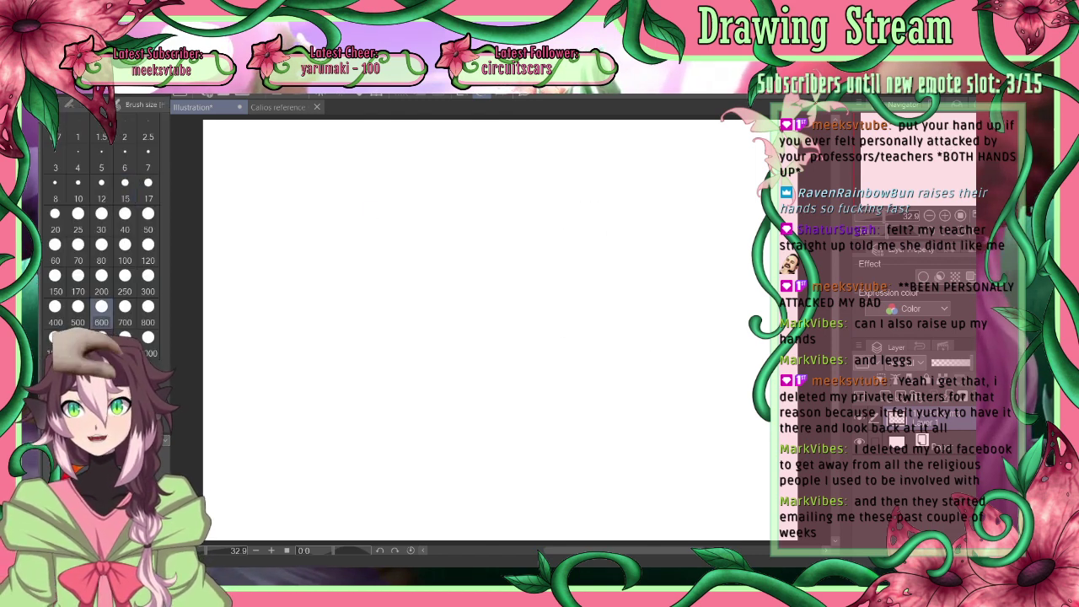
key("p")
mouse_move(680, 189)
left_mouse_down()
mouse_move(678, 250)
mouse_move(696, 198)
mouse_move(615, 198)
mouse_move(622, 246)
left_mouse_up()
key("ctrl+z")
key("ctrl+z")
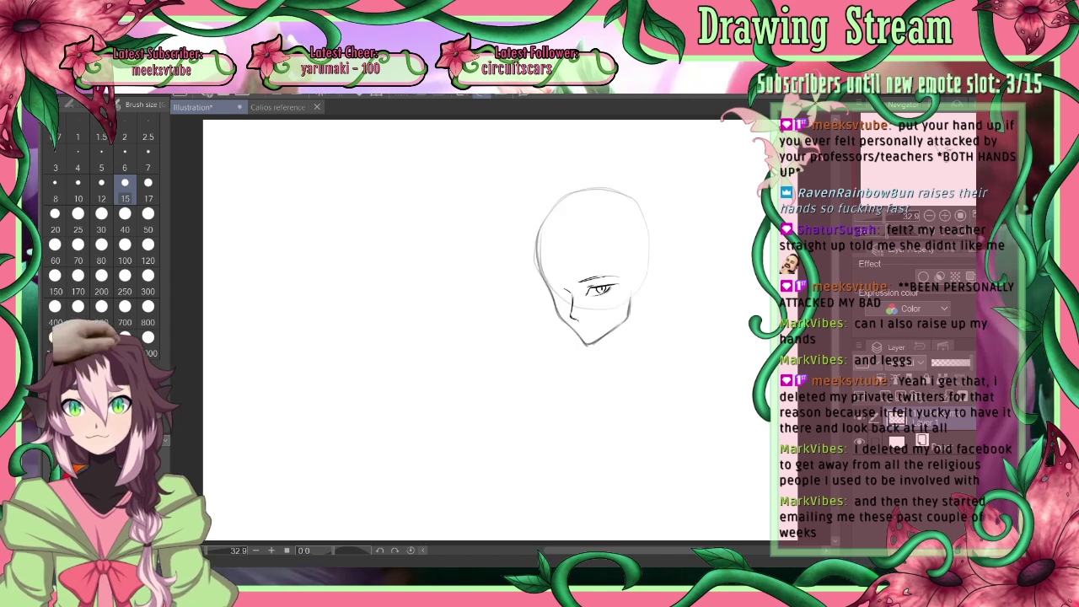
key("ctrl+y")
key("ctrl+y")
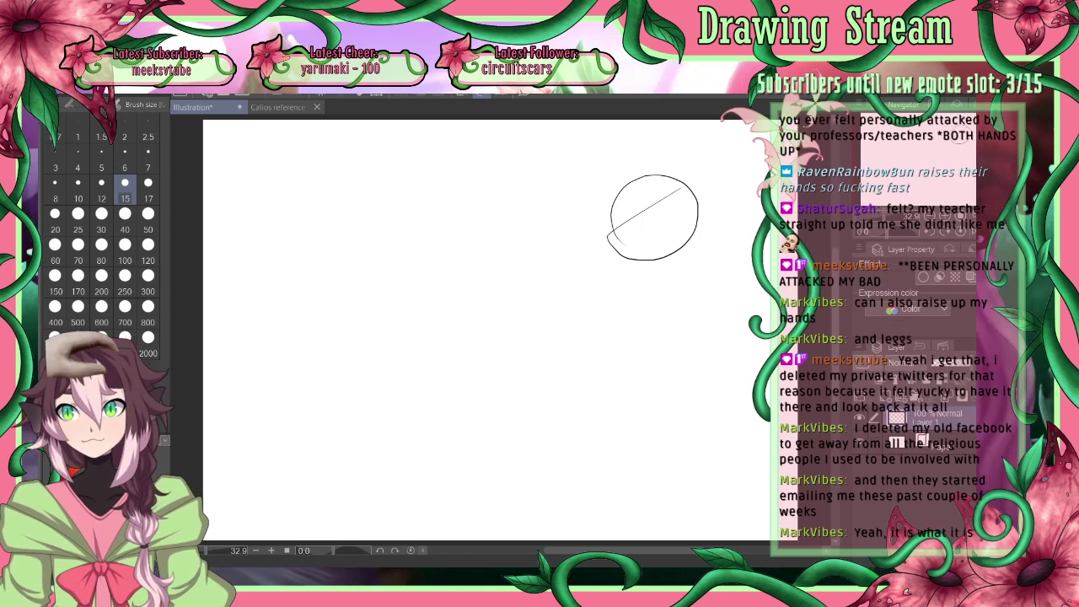
Erase the small head circle from the canvas's upper right area with the eraser at size 600
key("e")
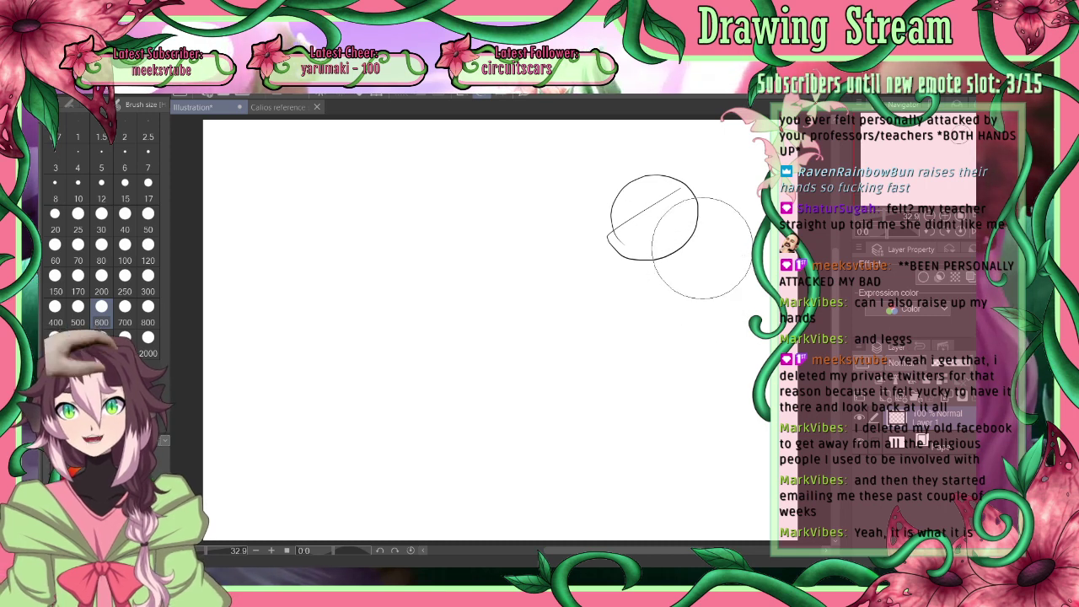
mouse_move(684, 238)
left_mouse_down()
mouse_move(624, 219)
mouse_move(639, 236)
mouse_move(679, 234)
left_mouse_up()
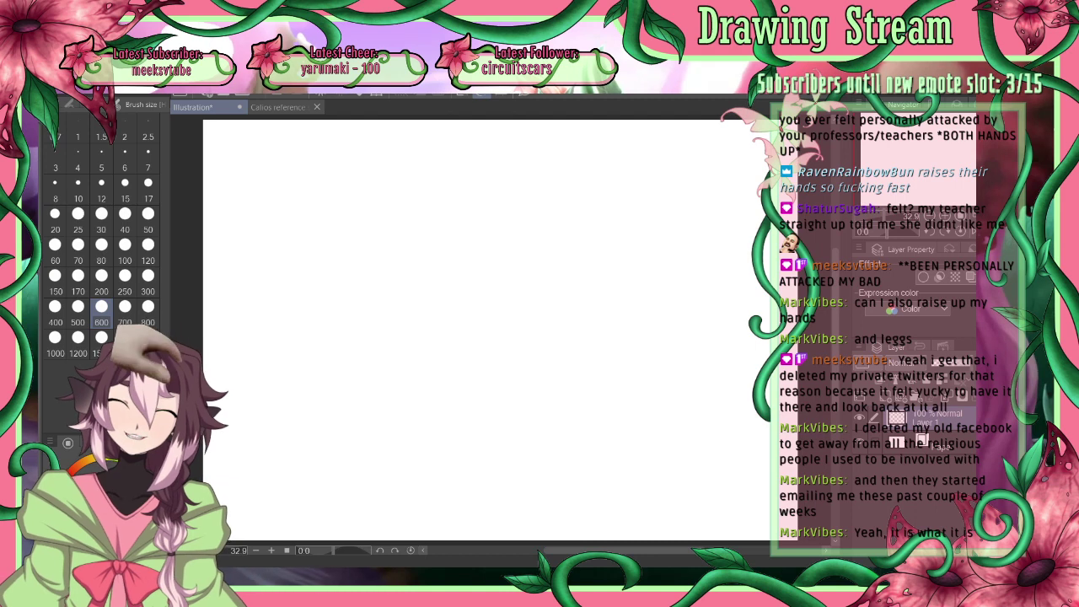
key("p")
left_click_drag(592, 179, 579, 255)
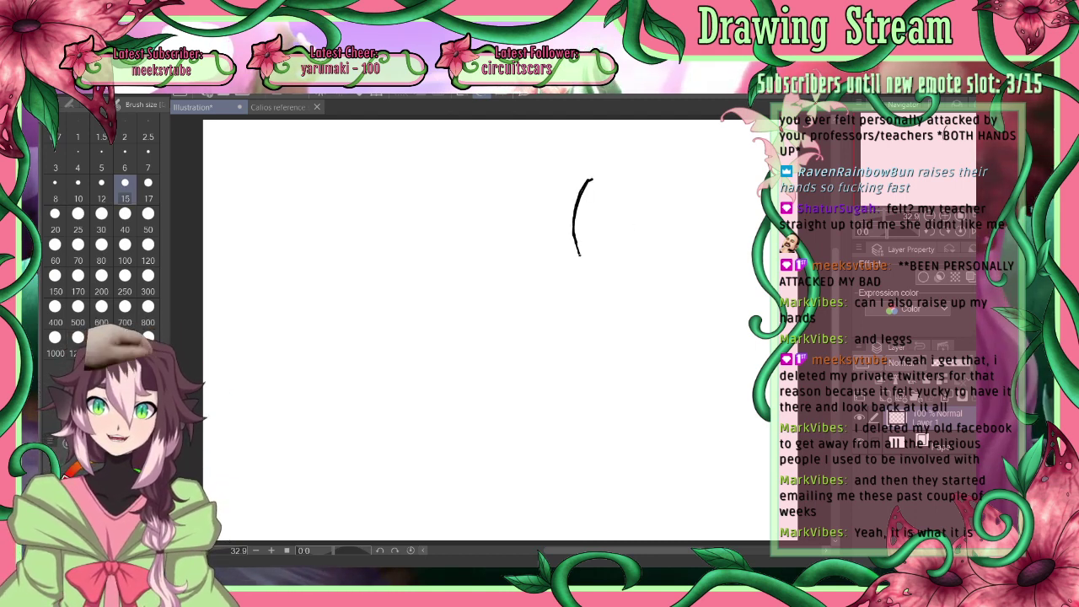
mouse_move(605, 263)
left_mouse_down()
mouse_move(646, 329)
mouse_move(639, 274)
left_mouse_up()
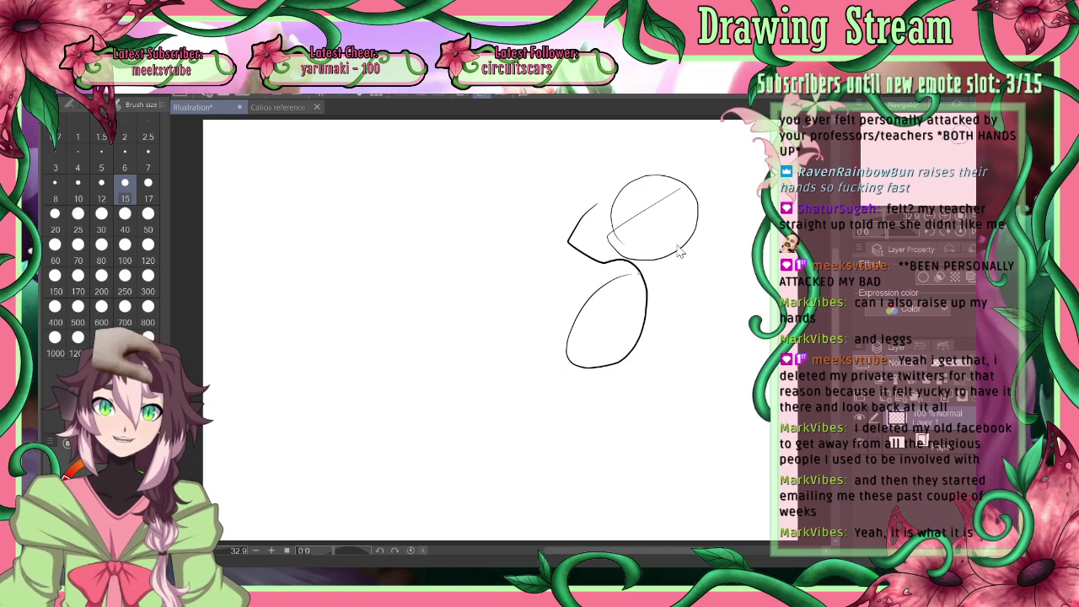
key("ctrl+z")
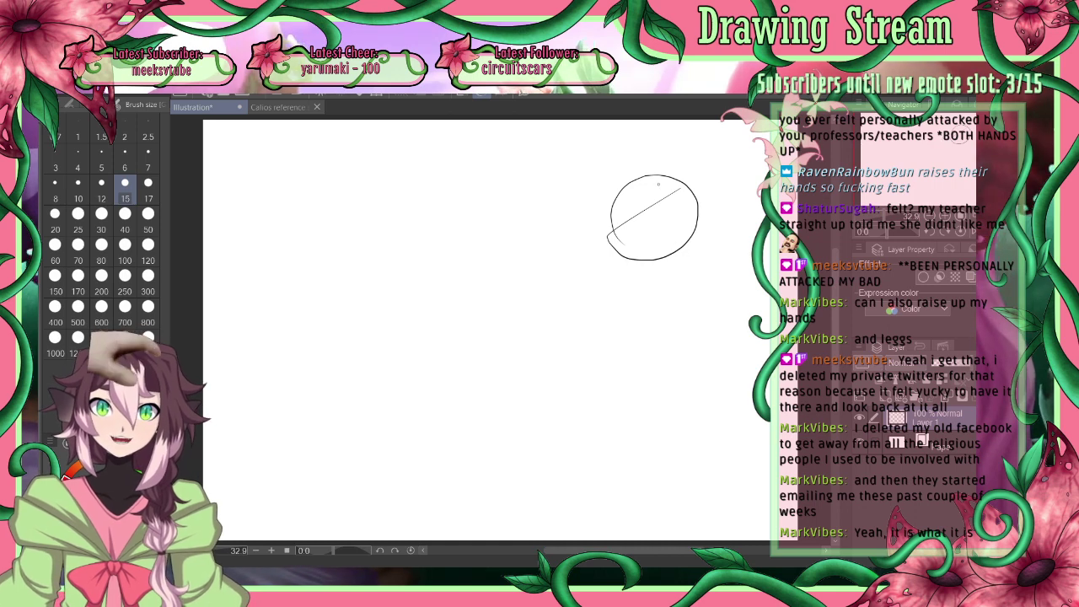
key("e")
mouse_move(650, 190)
left_mouse_down()
mouse_move(669, 193)
mouse_move(670, 233)
left_mouse_up()
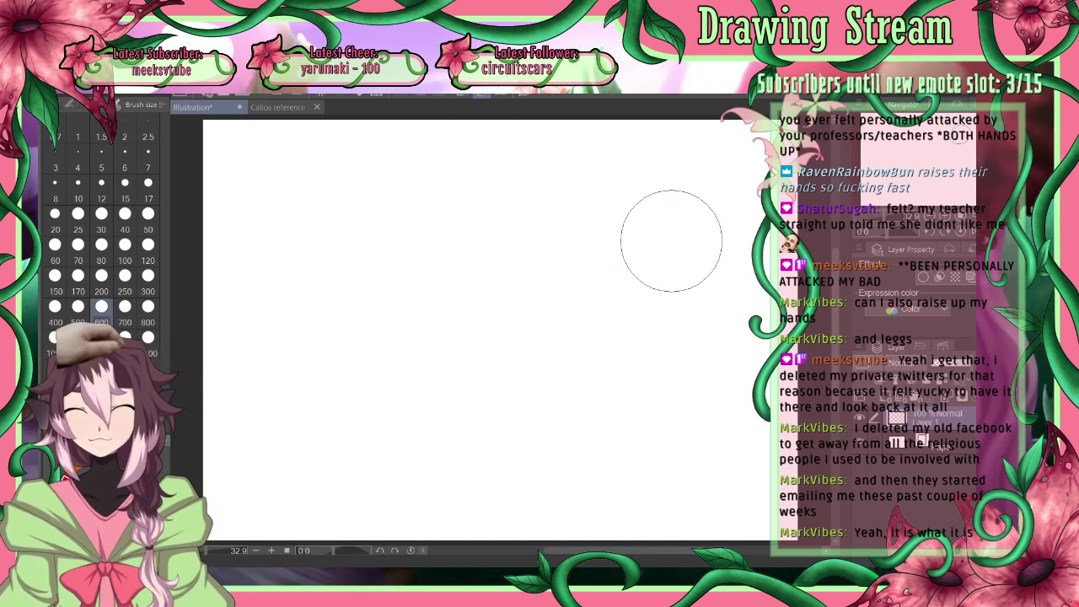
key("p")
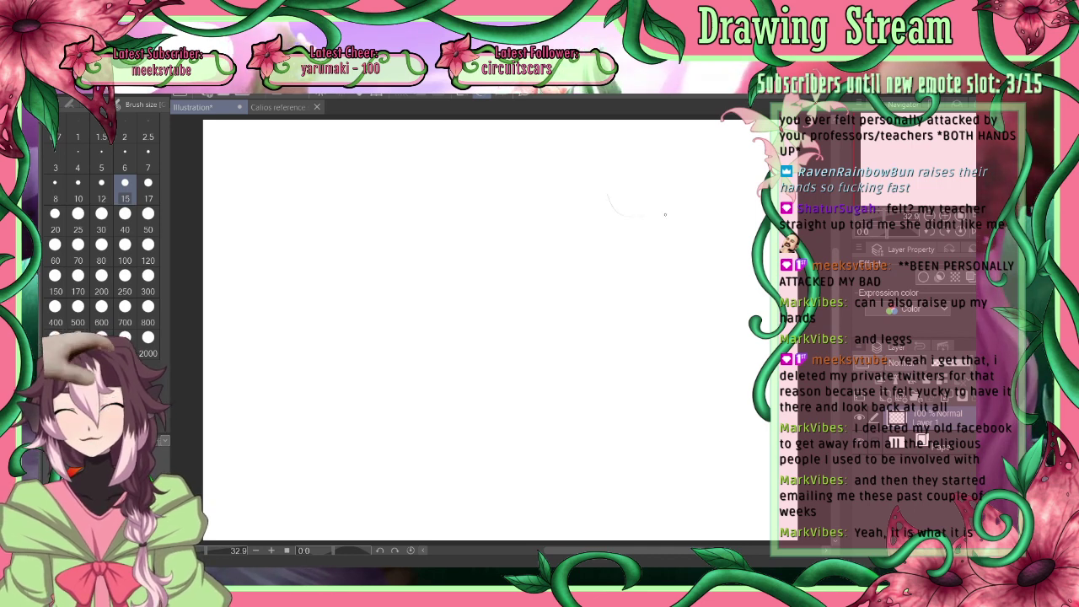
mouse_move(675, 173)
left_mouse_down()
mouse_move(602, 221)
mouse_move(603, 243)
left_mouse_up()
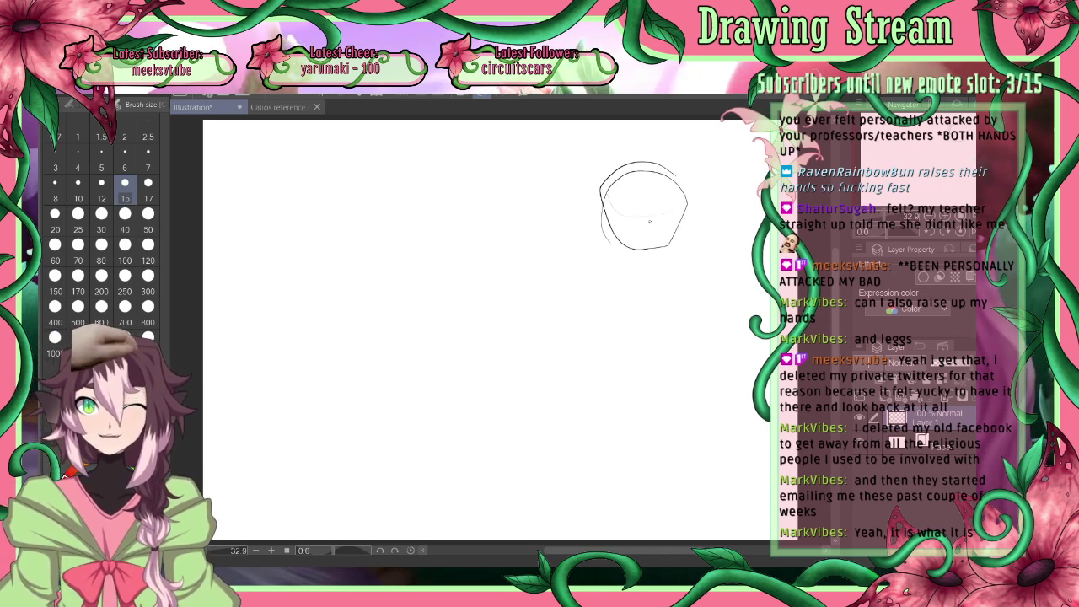
key("ctrl+z")
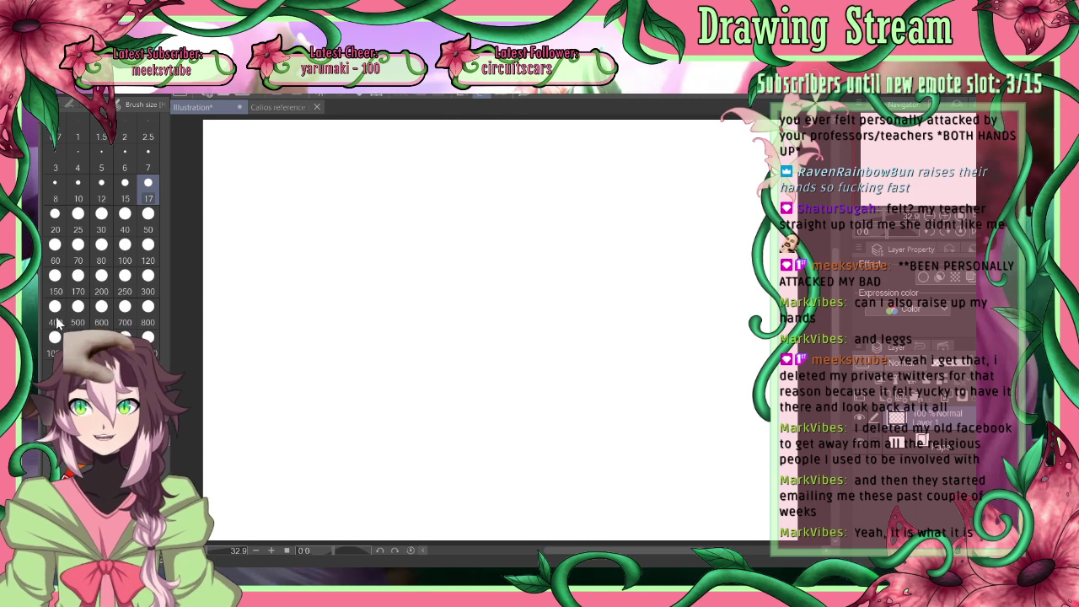
Outline the face at brush size 17, curving from the forehead down the left cheek to the chin and up the right jaw
mouse_move(595, 179)
left_mouse_down()
mouse_move(585, 234)
mouse_move(601, 279)
mouse_move(629, 311)
left_mouse_up()
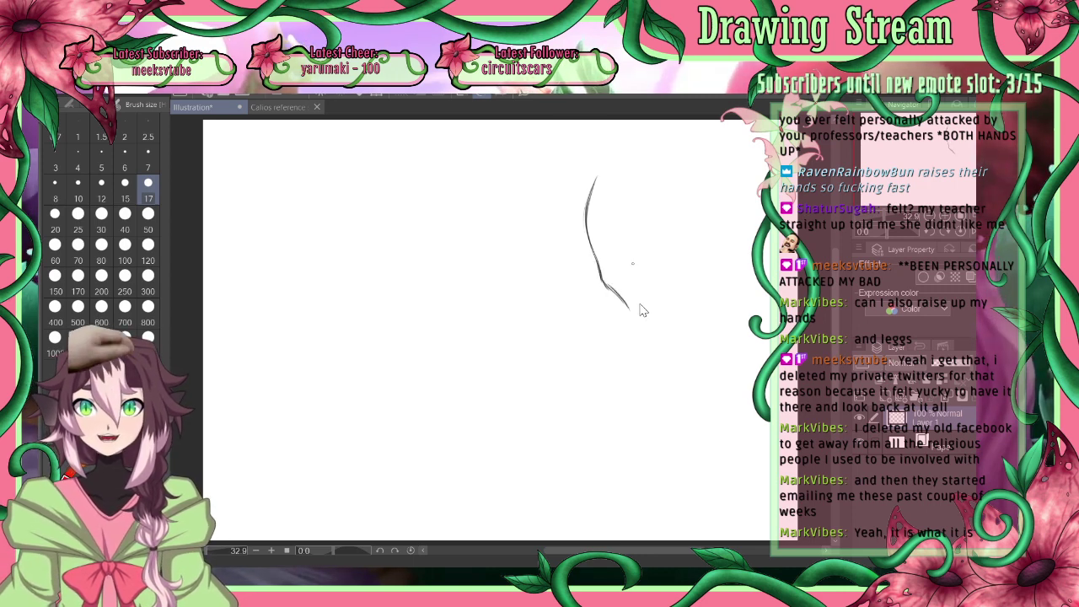
key("ctrl+z")
key("ctrl+z")
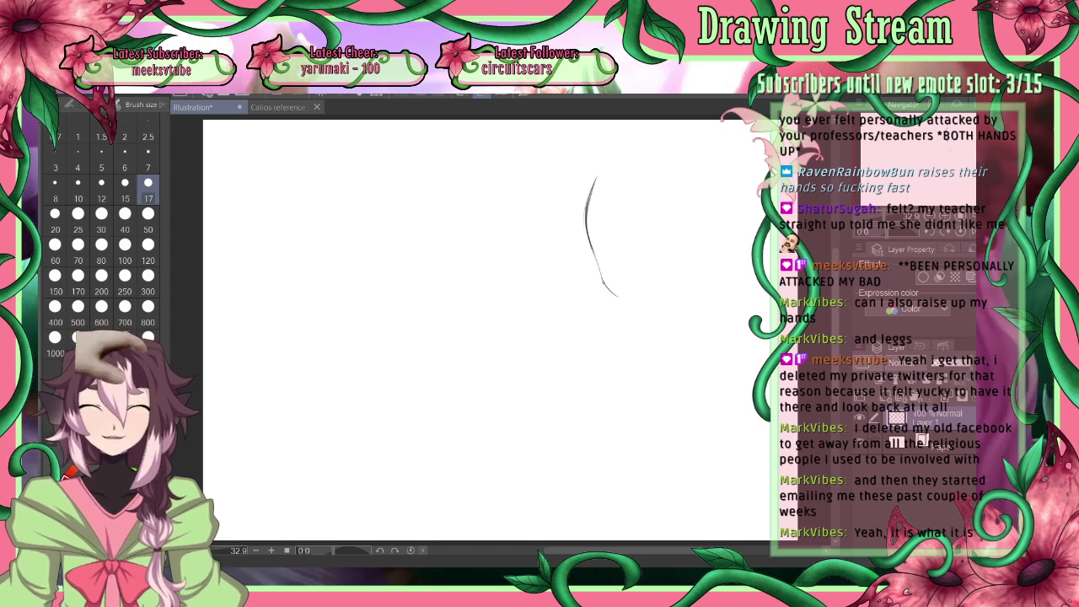
mouse_move(596, 260)
left_mouse_down()
mouse_move(634, 315)
mouse_move(672, 289)
mouse_move(640, 314)
left_mouse_up()
left_click_drag(682, 254, 670, 291)
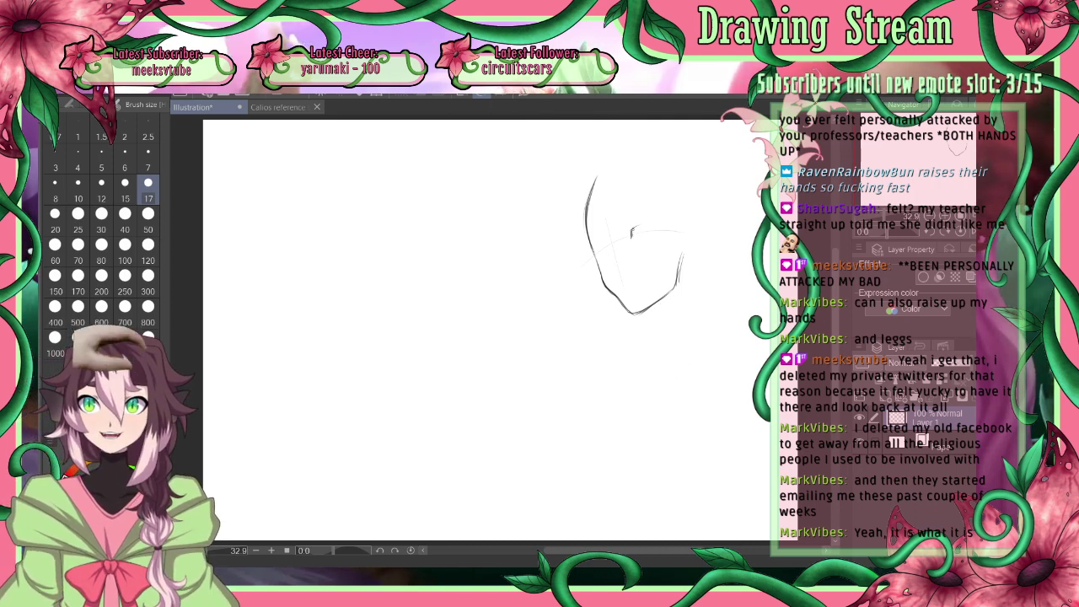
mouse_move(629, 231)
left_mouse_down()
mouse_move(666, 226)
mouse_move(658, 230)
left_mouse_up()
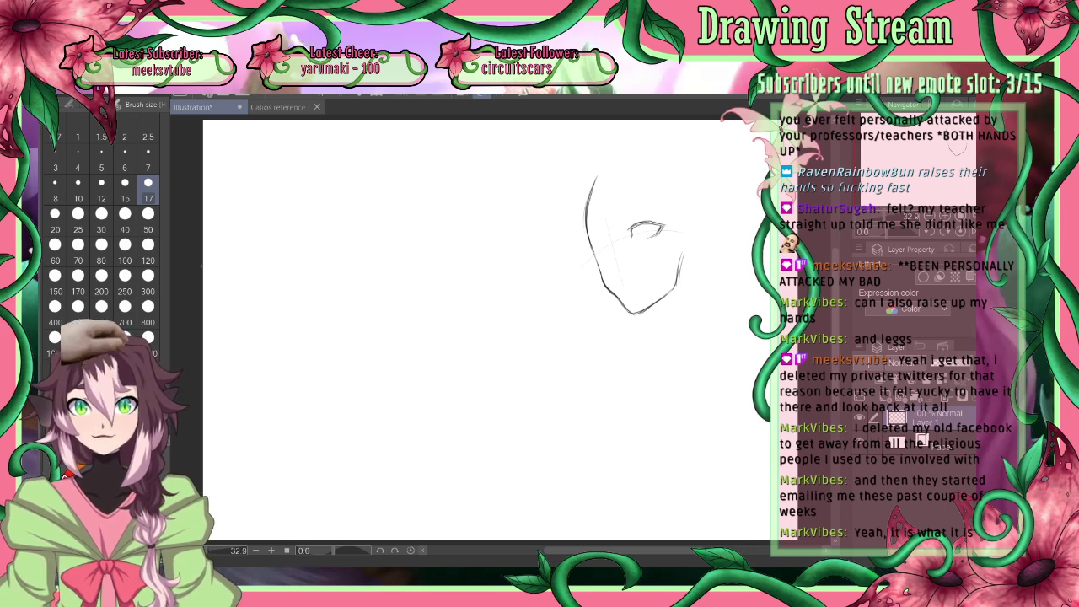
key("e")
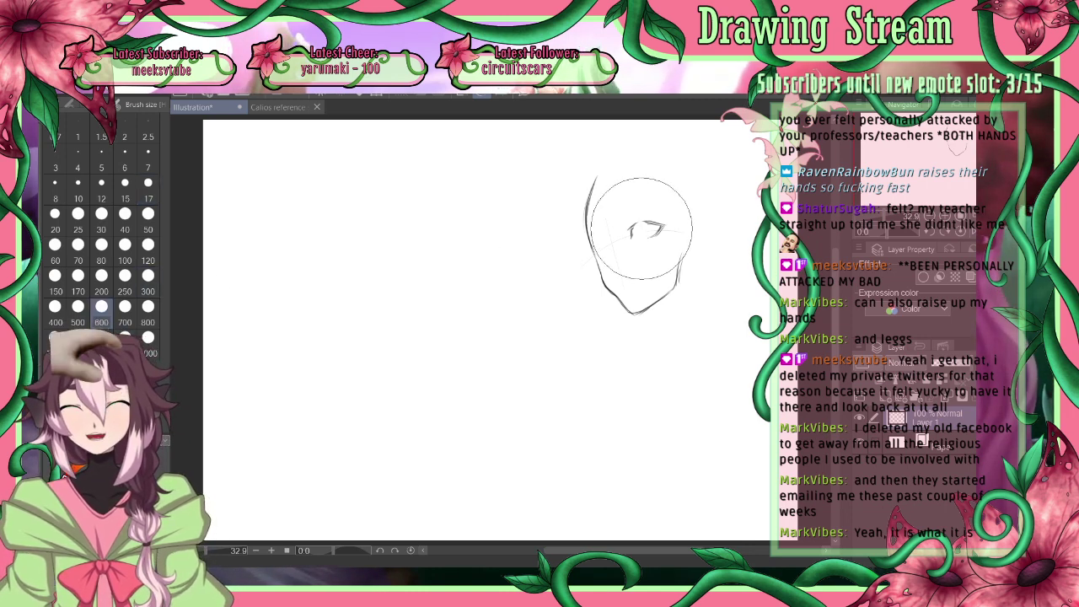
left_click_drag(642, 228, 645, 231)
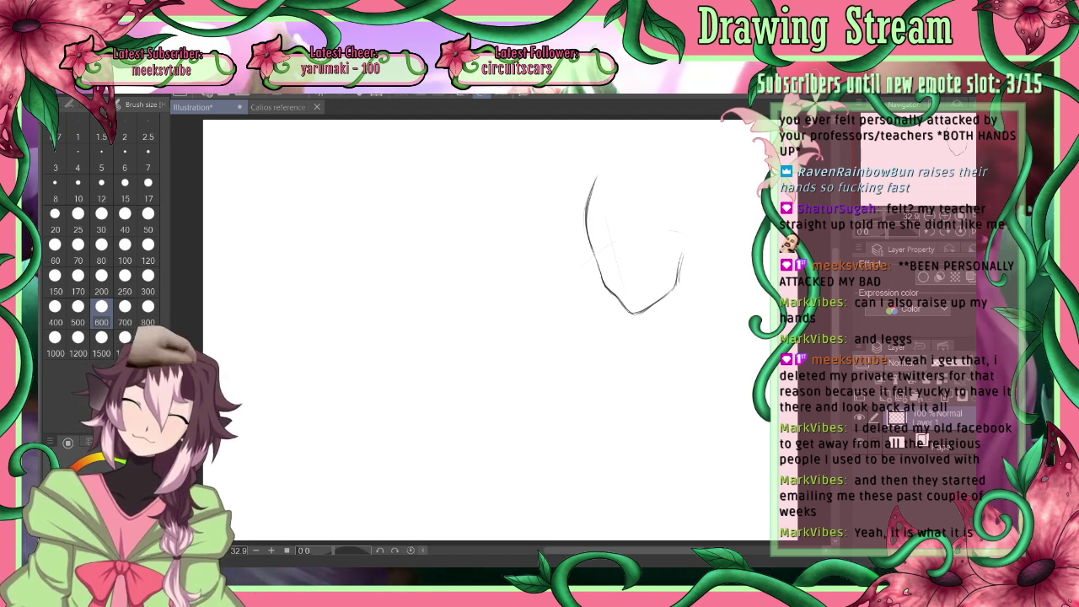
Draw the eye's inner corner, curved upper lid and lower lid inside the face outline at brush size 15
key("p")
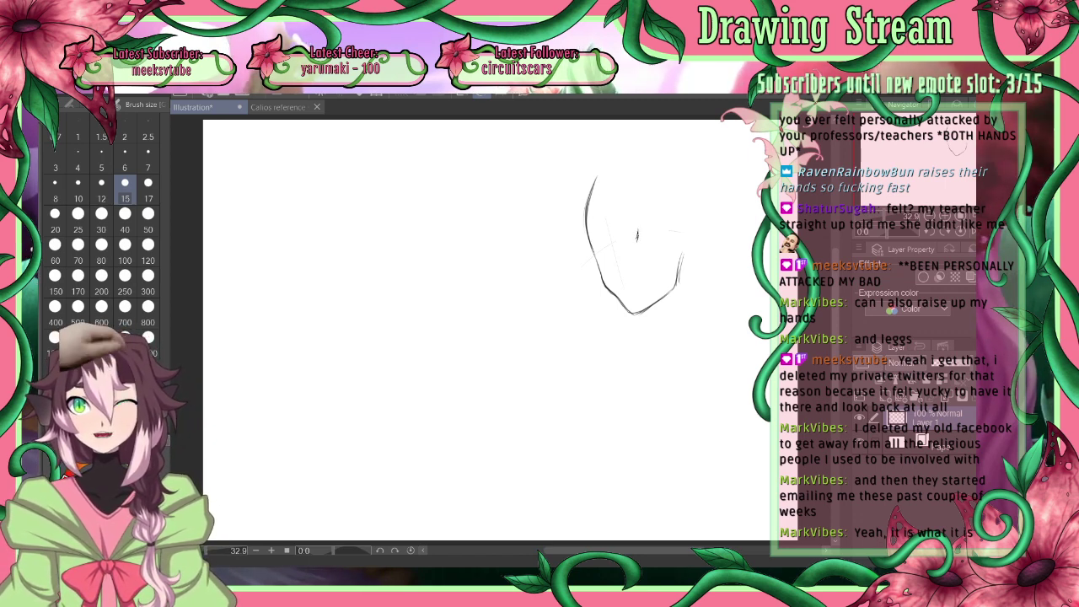
left_click_drag(637, 238, 657, 224)
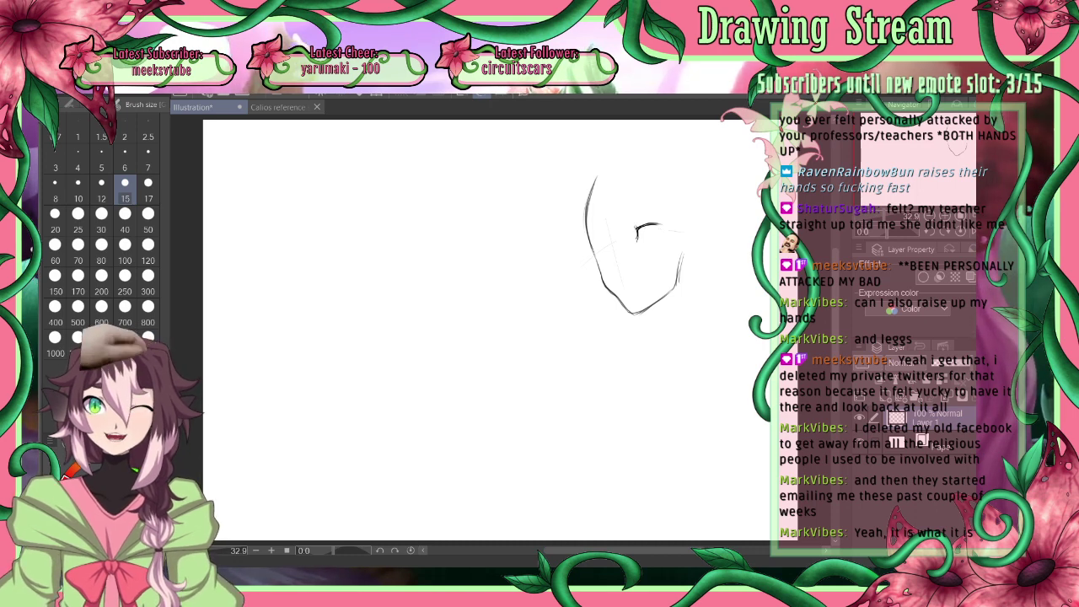
mouse_move(637, 228)
left_mouse_down()
mouse_move(670, 225)
mouse_move(662, 234)
left_mouse_up()
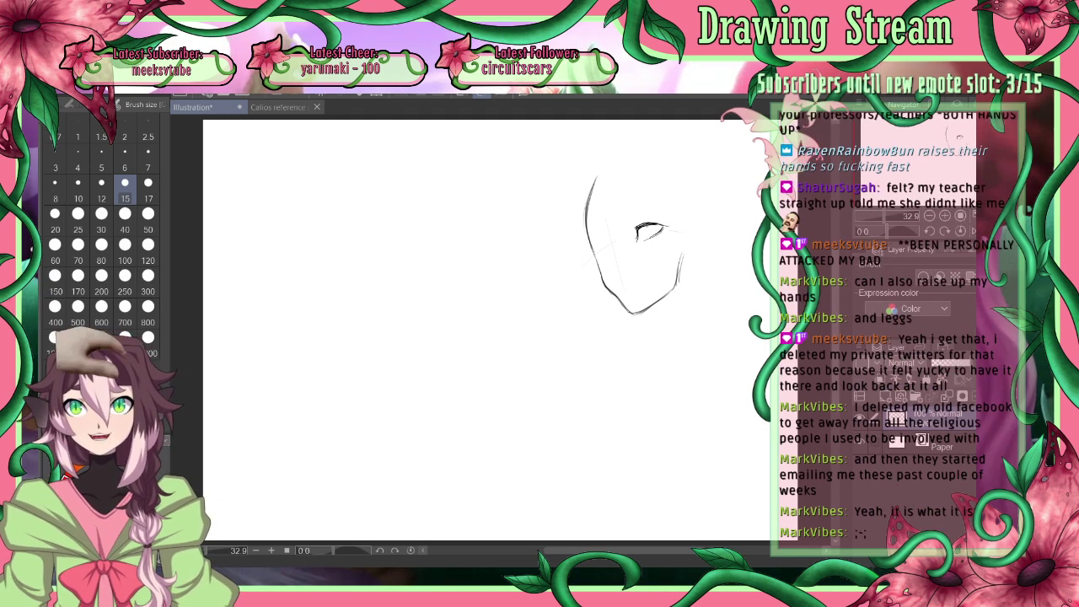
Draw the iris and pupil between the eyelids, undoing and redrawing the iris strokes to refine their shape
mouse_move(643, 227)
left_mouse_down()
mouse_move(652, 242)
mouse_move(641, 238)
left_mouse_up()
key("ctrl+z")
key("ctrl+z")
key("ctrl+z")
key("ctrl+z")
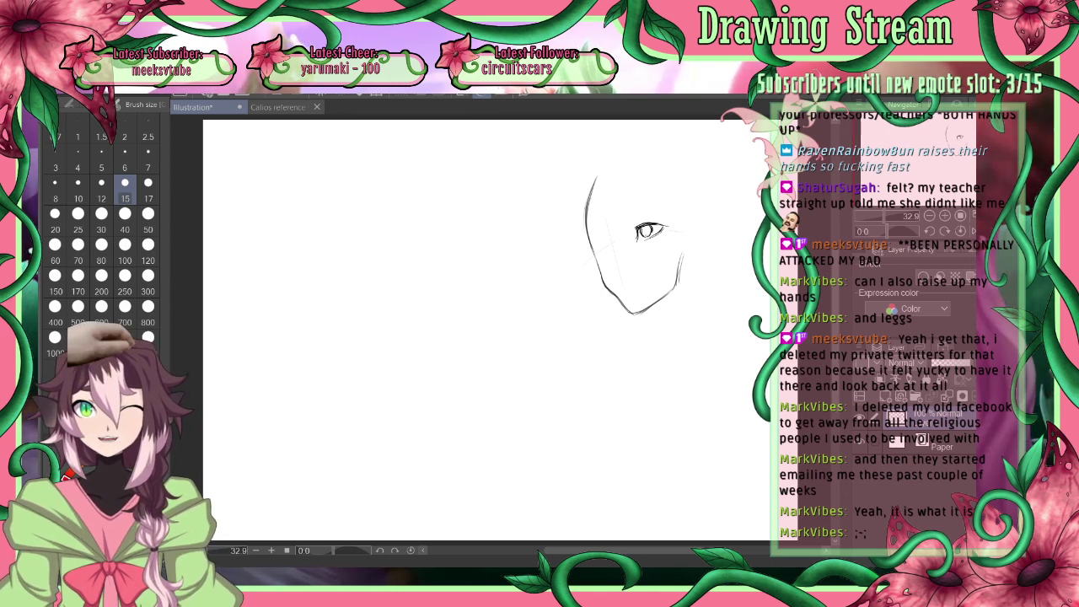
key("ctrl+z")
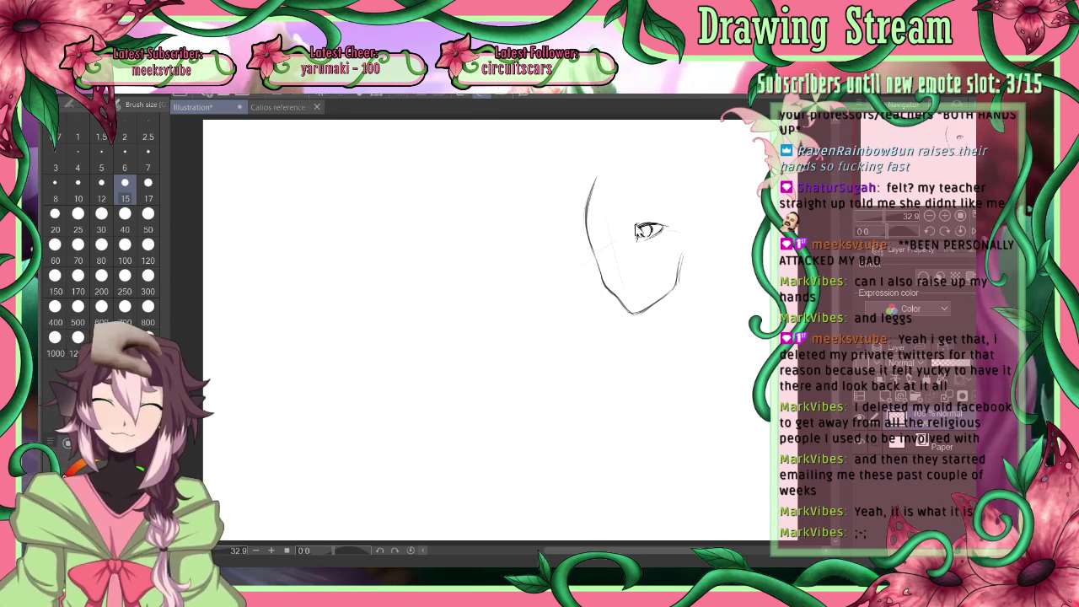
left_click_drag(642, 225, 637, 238)
mouse_move(635, 225)
left_mouse_down()
mouse_move(643, 220)
mouse_move(646, 233)
left_mouse_up()
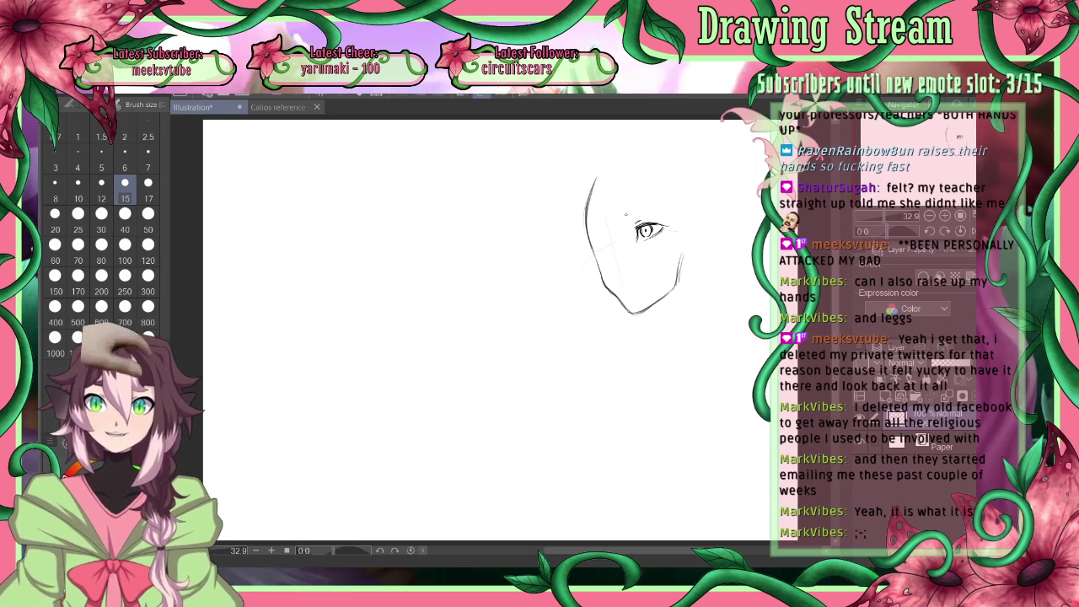
Consult the Calios reference sheet and redraw the upper lash line thicker, extending it to a pointed outer corner
left_click_drag(624, 213, 661, 211)
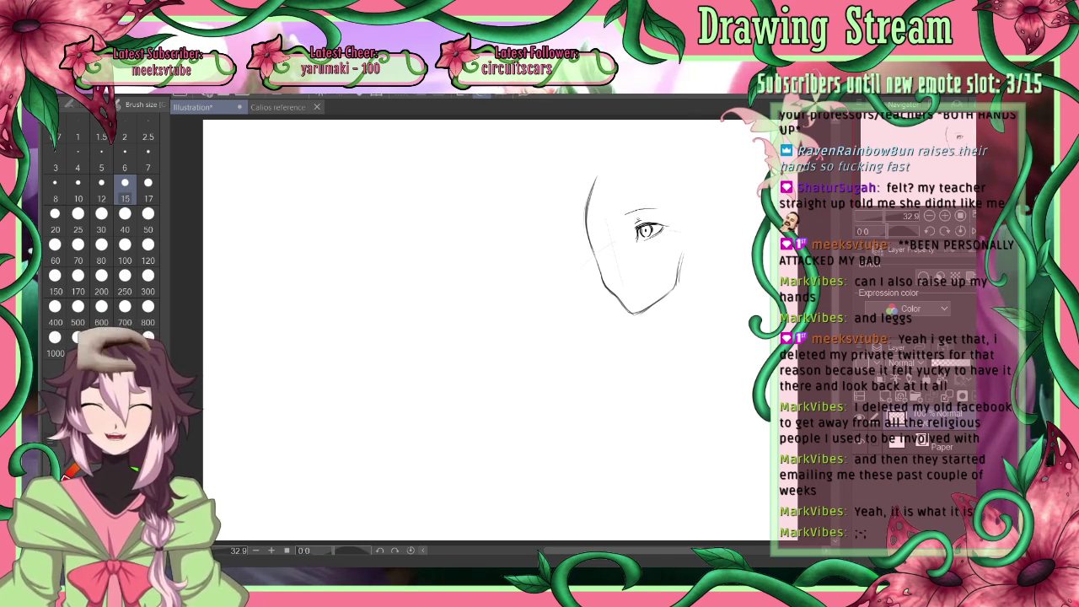
key("ctrl+z")
key("ctrl+Tab")
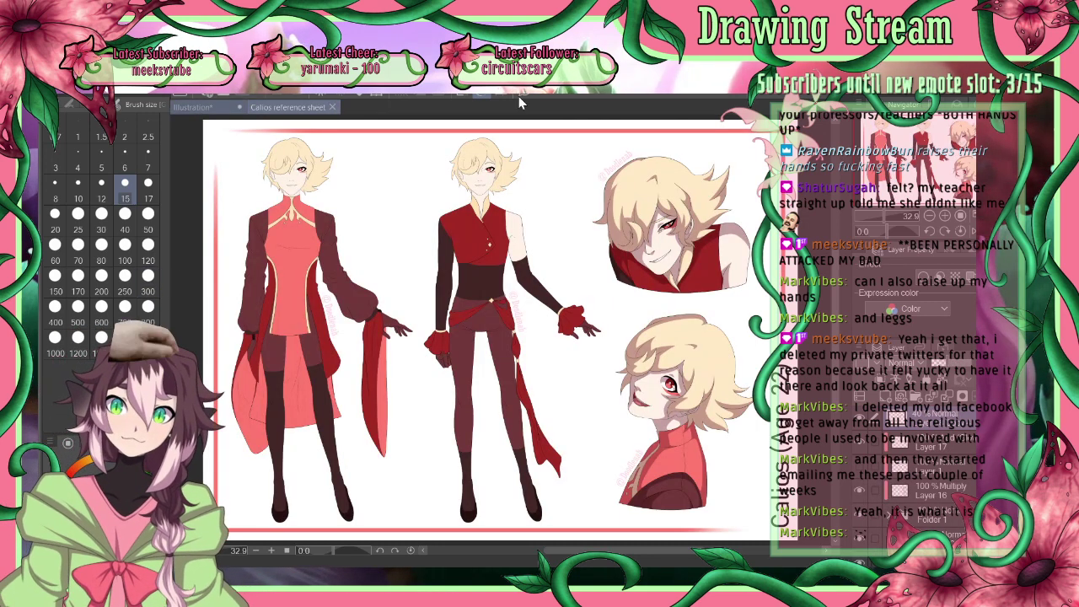
key("ctrl+Tab")
left_click_drag(639, 225, 670, 224)
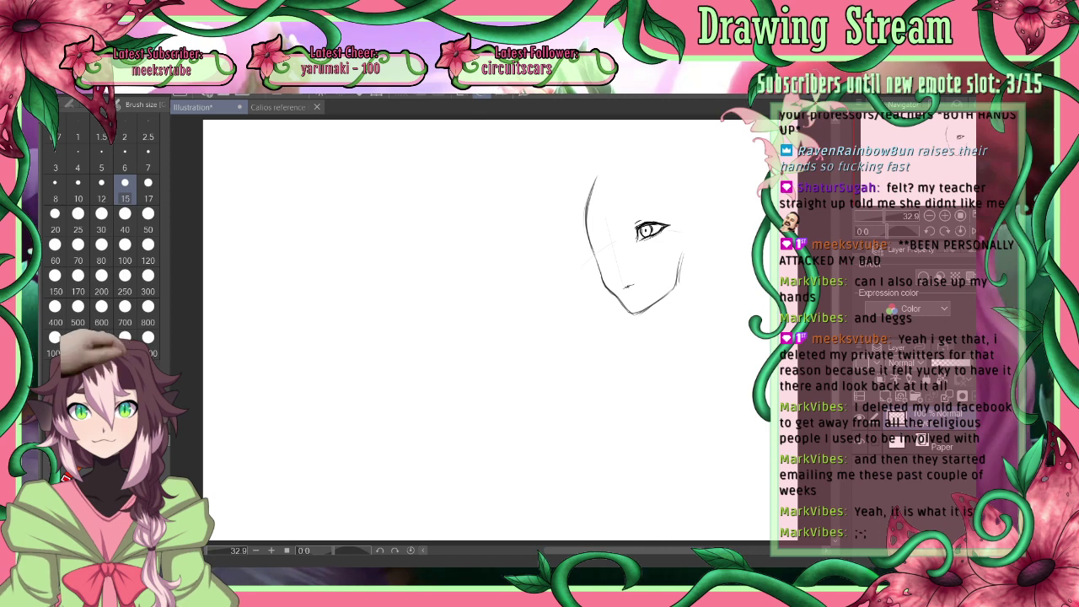
Add a slightly smiling mouth above the chin and a thin eyebrow over the eye, and flip the canvas view horizontally
left_click_drag(625, 288, 654, 278)
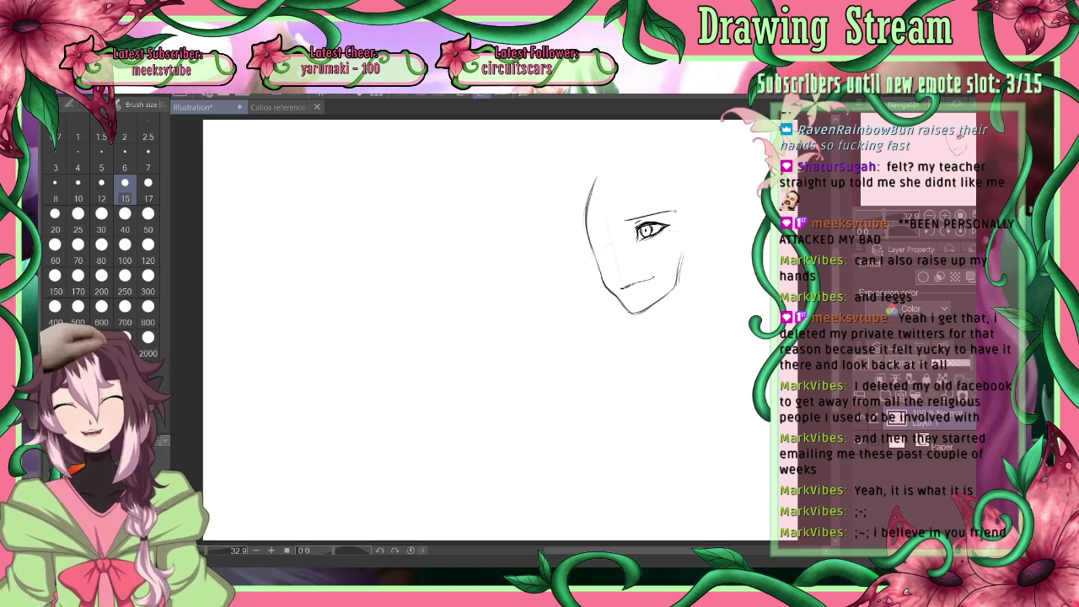
mouse_move(624, 216)
left_mouse_down()
mouse_move(665, 213)
mouse_move(641, 217)
left_mouse_up()
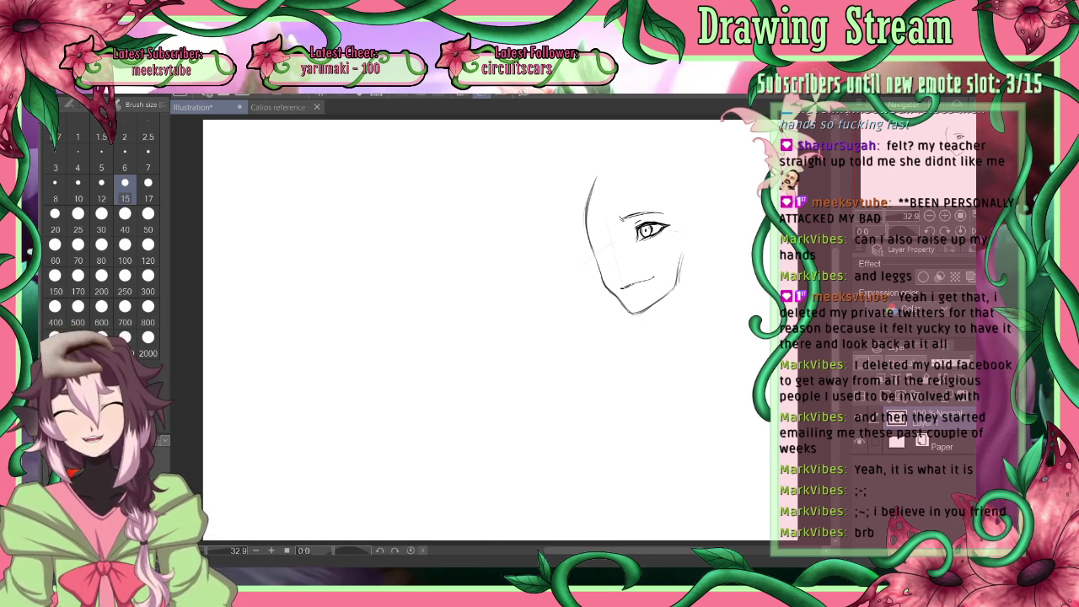
key("h")
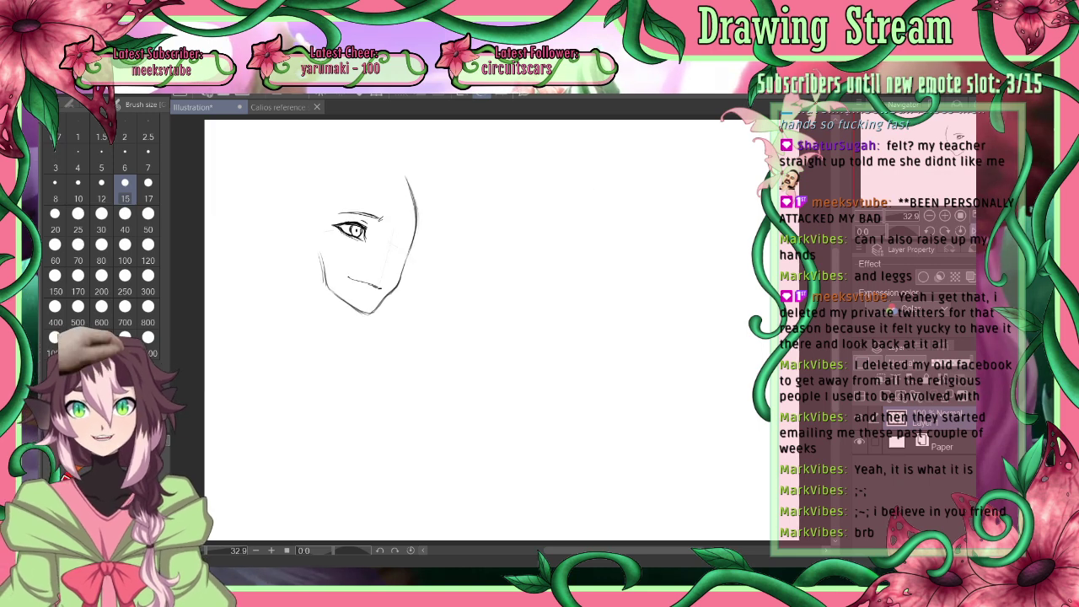
Draw the far eye with its brow, lids and iris plus the nose inside the face outline, flipping the canvas view horizontally
left_click_drag(401, 228, 415, 230)
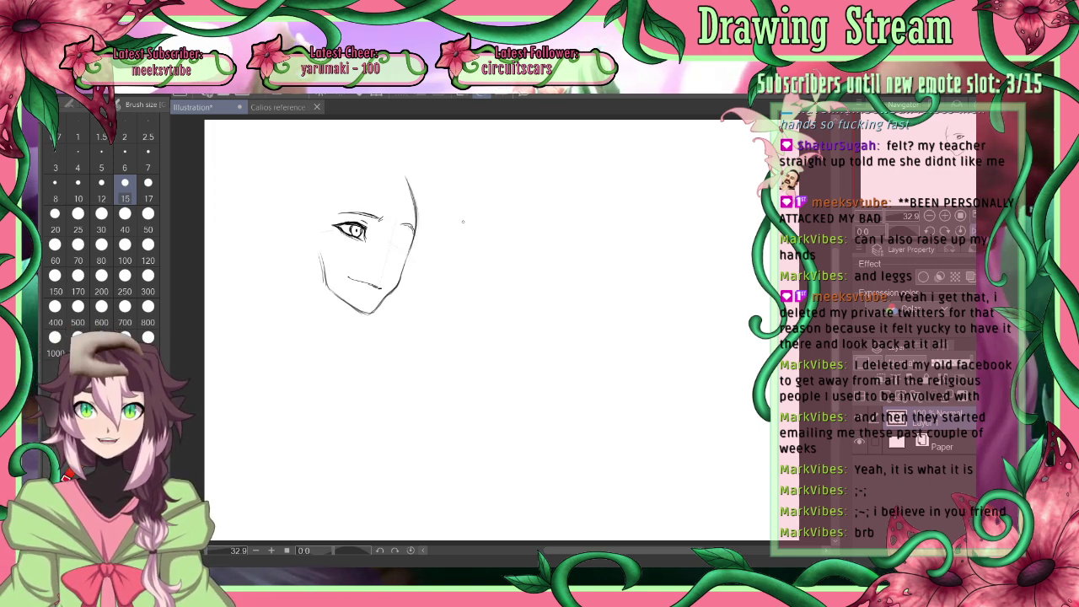
key("h")
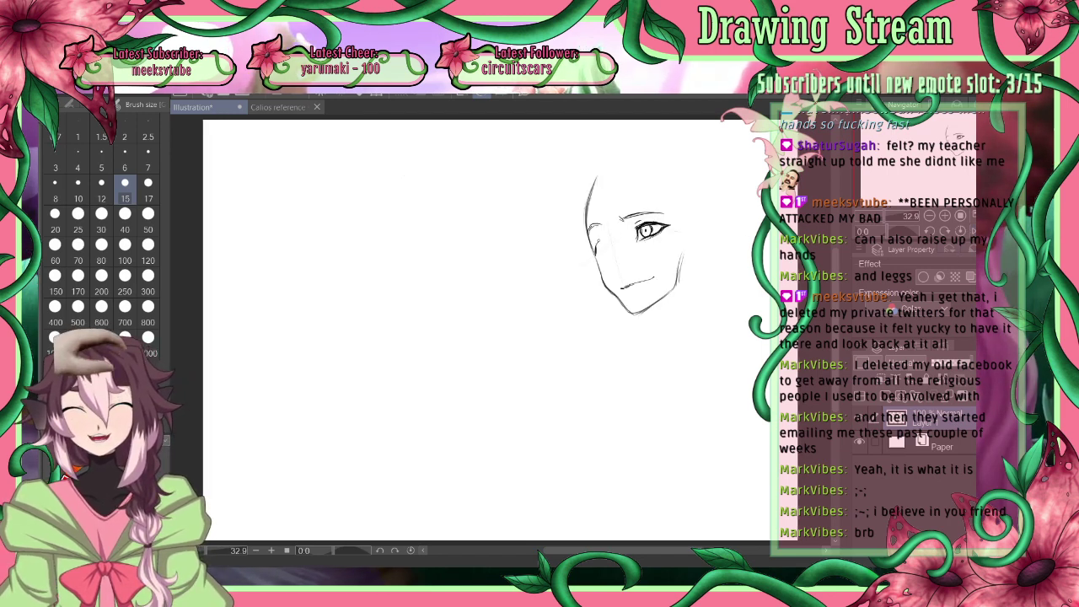
left_click_drag(606, 237, 597, 251)
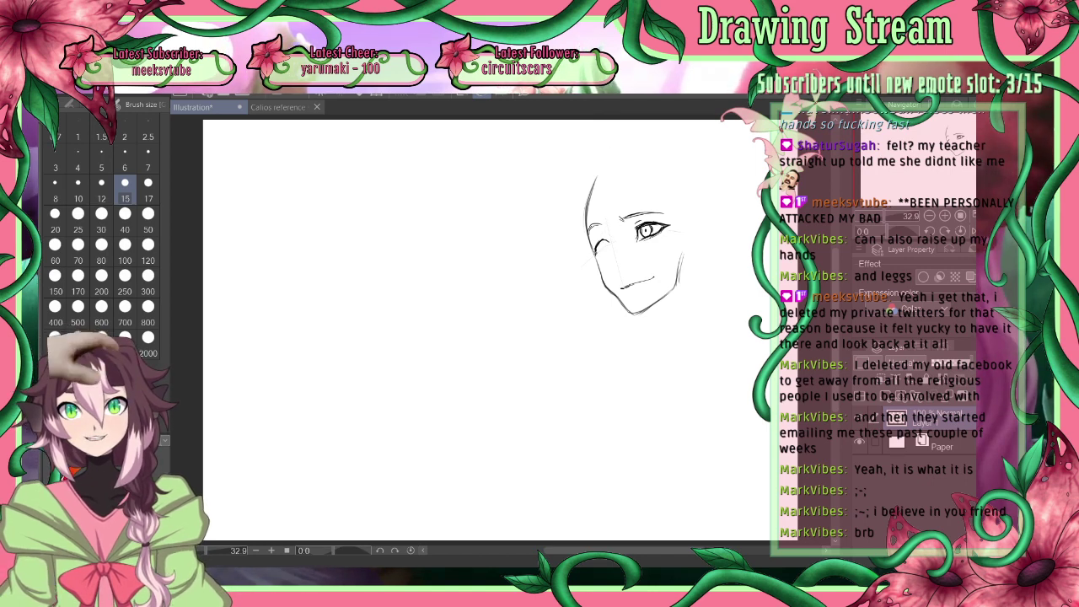
left_click_drag(602, 240, 594, 250)
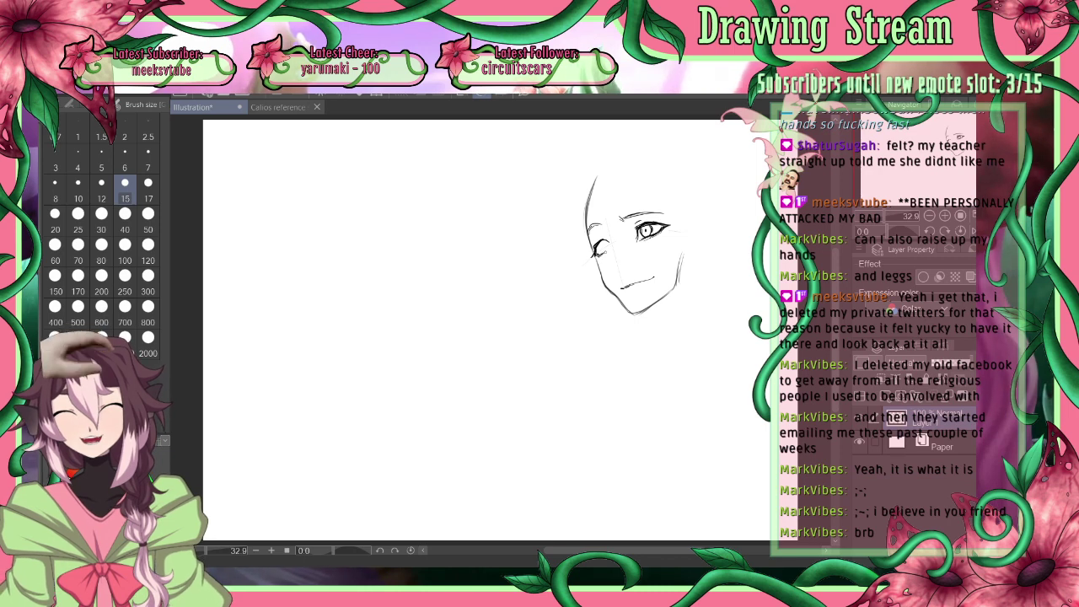
left_click_drag(597, 254, 615, 247)
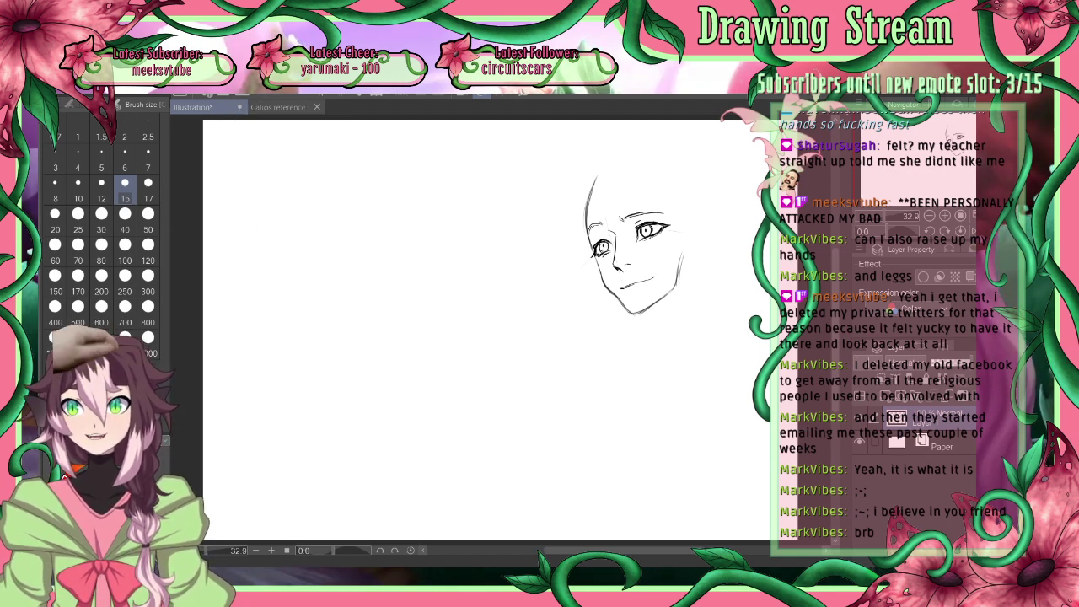
Add a new layer and sketch the outer hair contour and a curved lock sweeping over the far eye
key("ctrl+shift+n")
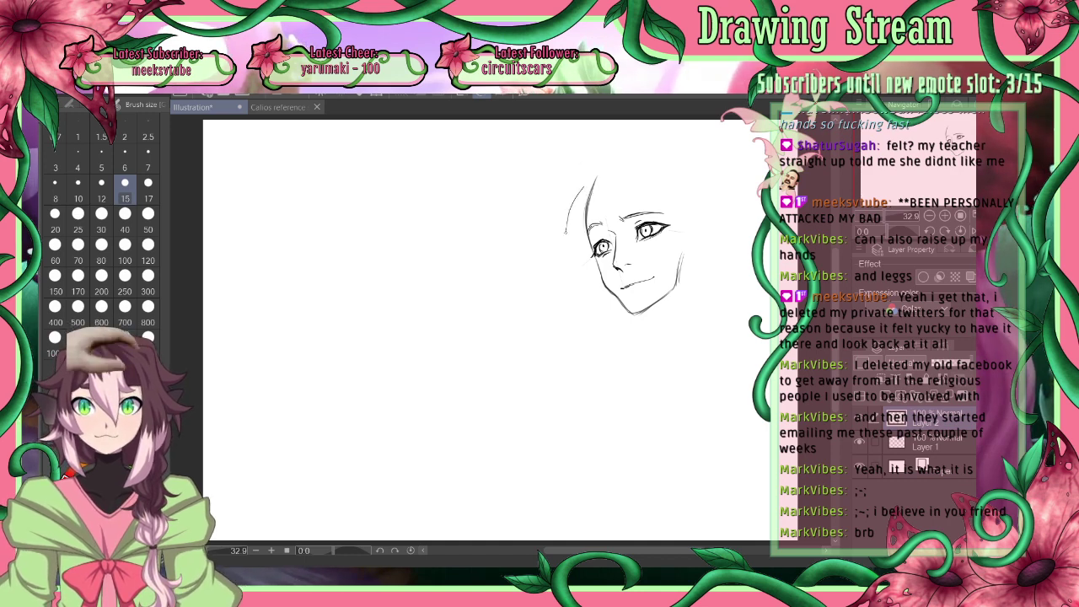
left_click_drag(587, 181, 564, 236)
key("ctrl+z")
left_click_drag(584, 173, 560, 238)
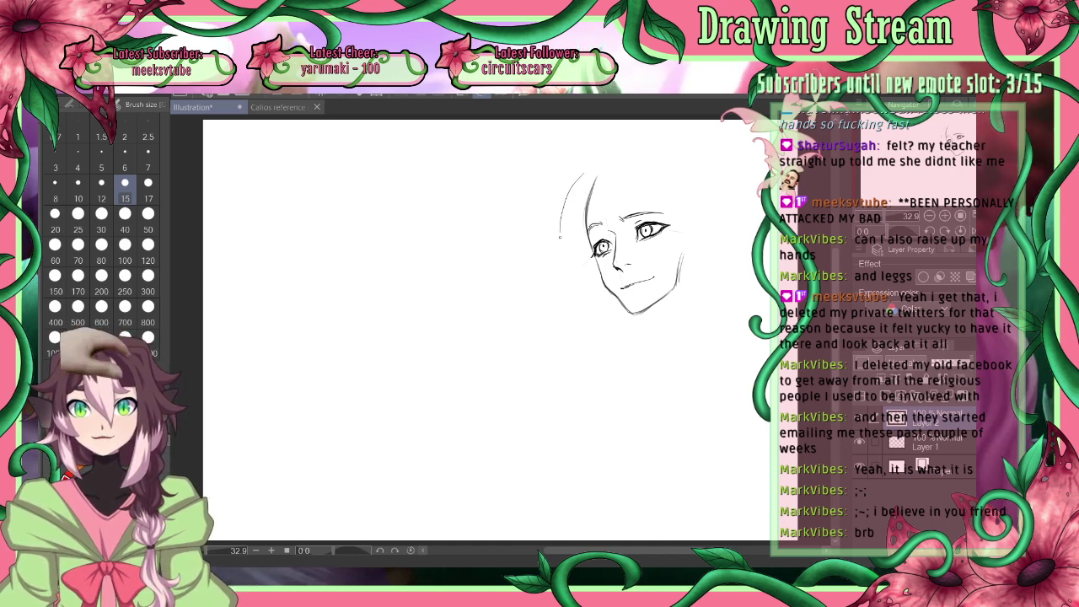
mouse_move(580, 178)
left_mouse_down()
mouse_move(564, 251)
mouse_move(580, 258)
left_mouse_up()
left_click_drag(587, 218, 573, 266)
mouse_move(588, 212)
left_mouse_down()
mouse_move(569, 263)
mouse_move(613, 258)
mouse_move(619, 220)
left_mouse_up()
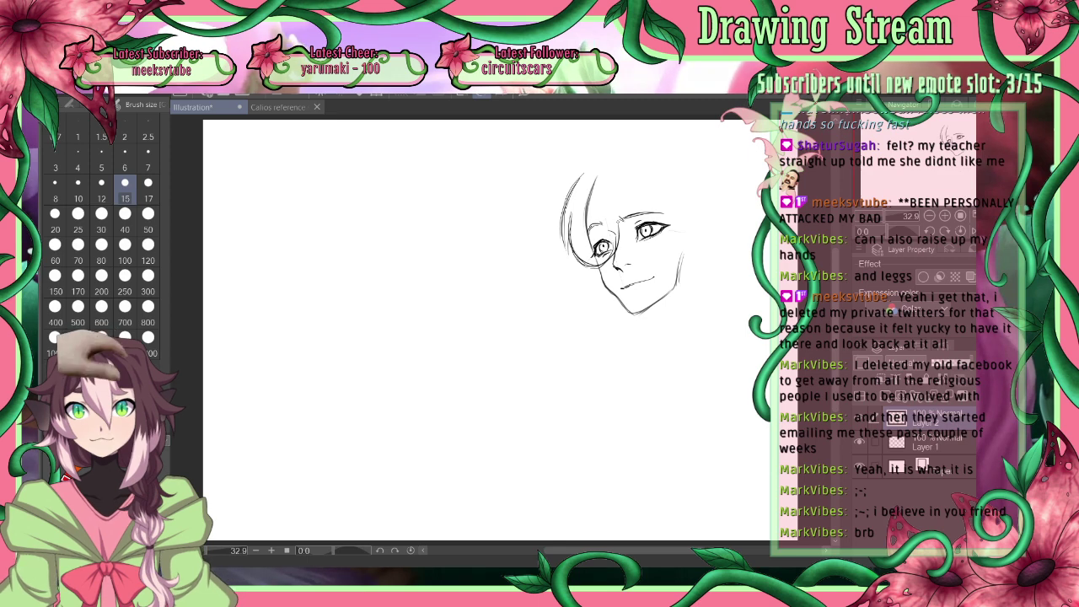
mouse_move(614, 259)
left_mouse_down()
mouse_move(618, 226)
mouse_move(595, 267)
left_mouse_up()
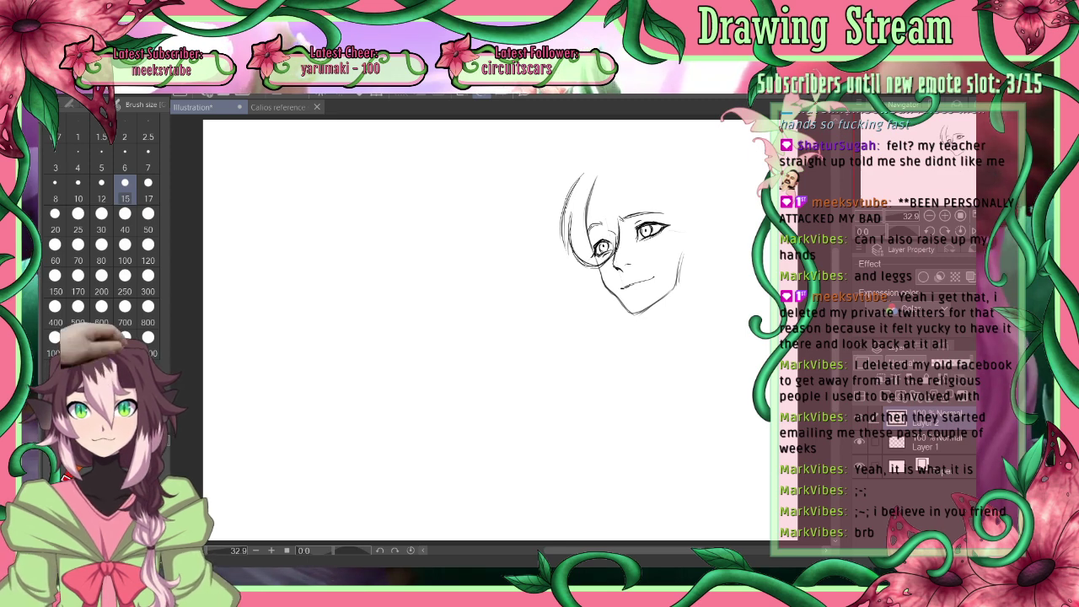
Refine the lock over the far eye and add more bang strands across the forehead with the pen at size 15
mouse_move(588, 177)
left_mouse_down()
mouse_move(600, 270)
mouse_move(620, 270)
left_mouse_up()
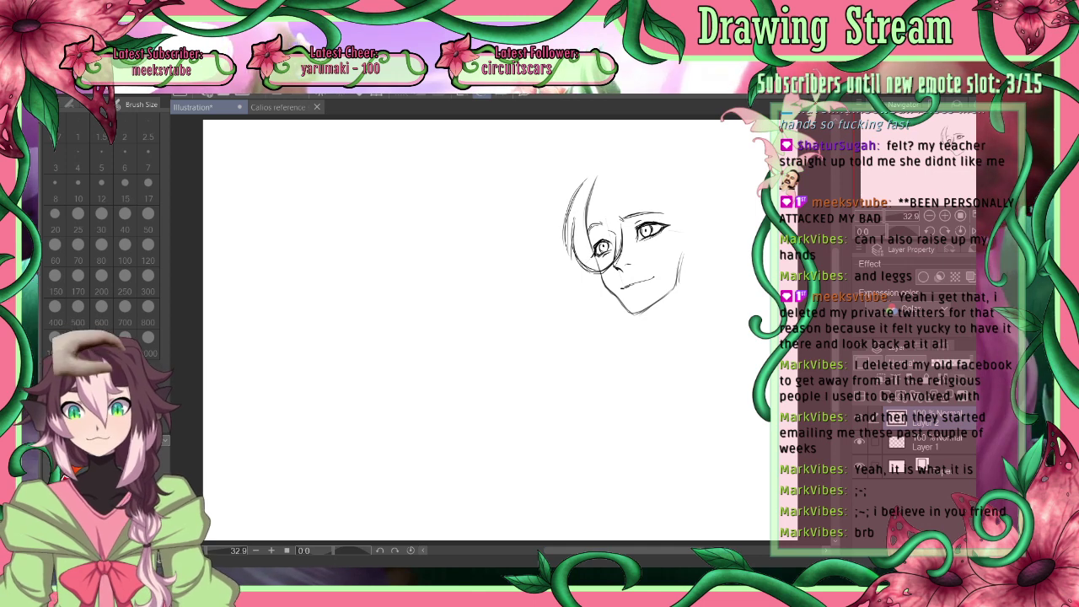
key("p")
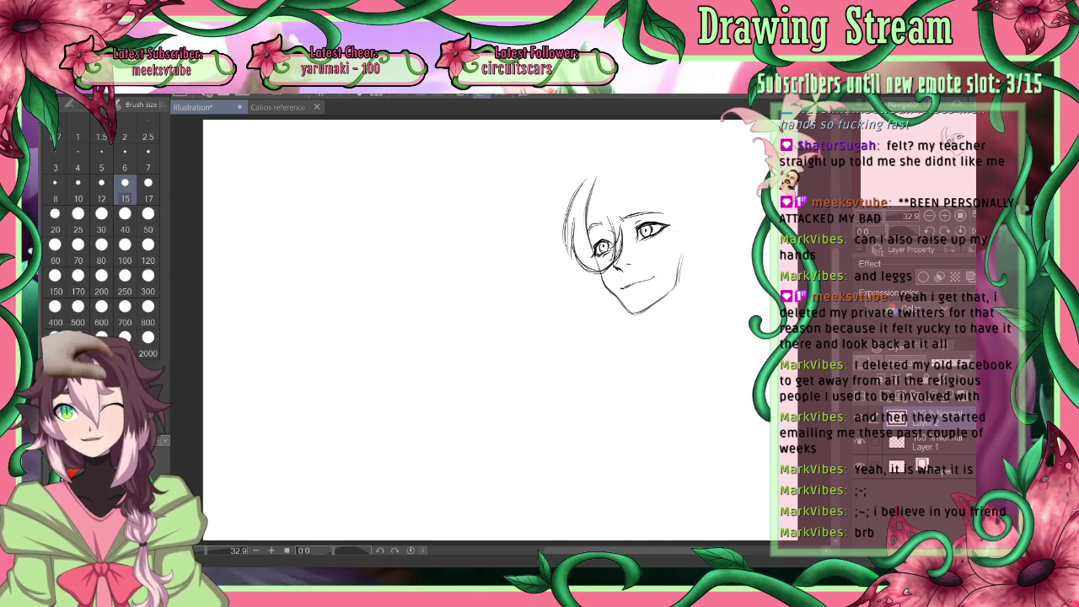
left_click_drag(606, 221, 593, 248)
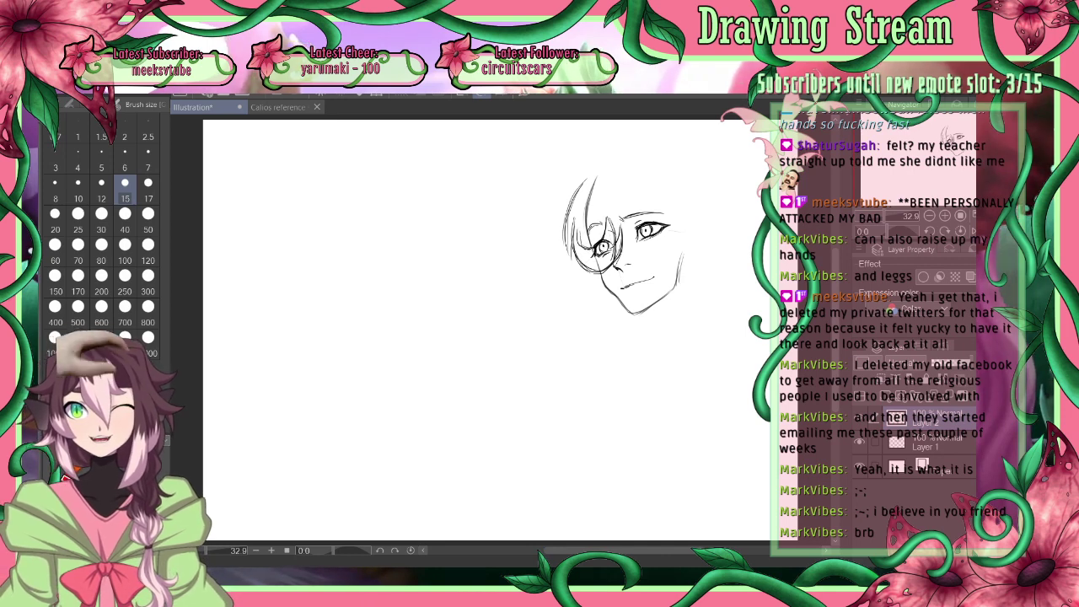
left_click_drag(634, 189, 625, 233)
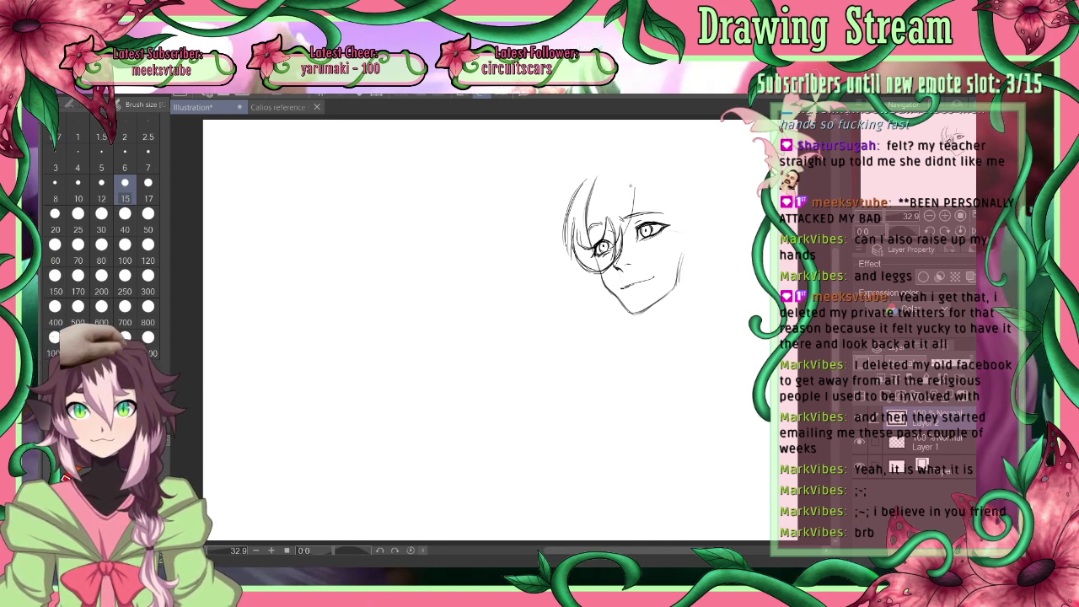
mouse_move(634, 186)
left_mouse_down()
mouse_move(626, 237)
mouse_move(601, 239)
mouse_move(598, 205)
left_mouse_up()
left_click_drag(609, 184, 598, 233)
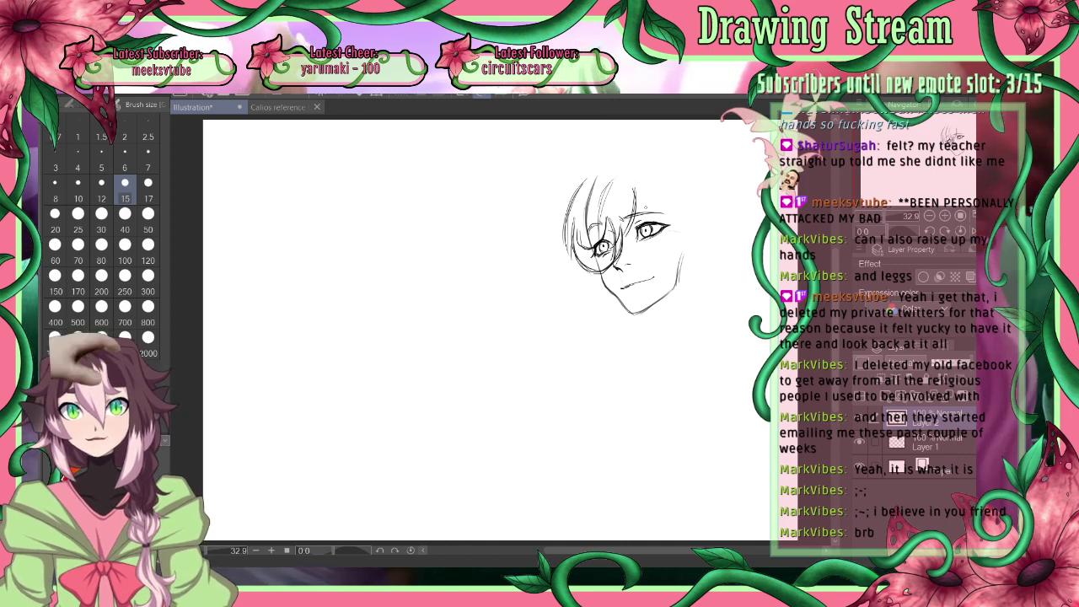
Erase the far eye and face lines covered by the hair on Layer 1 with a size 100 eraser
left_click(940, 437)
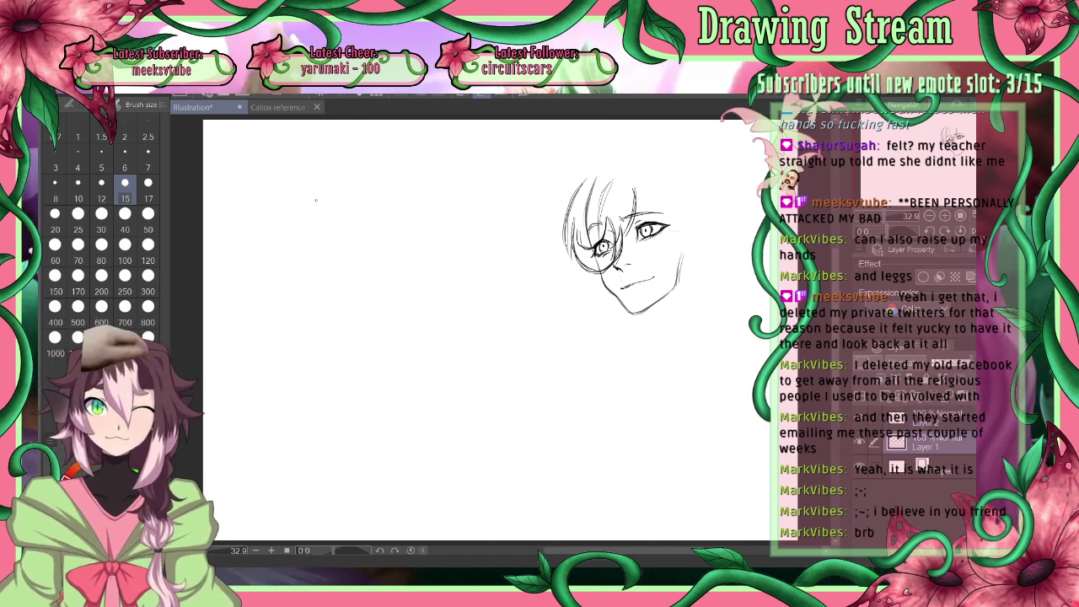
left_click(102, 306)
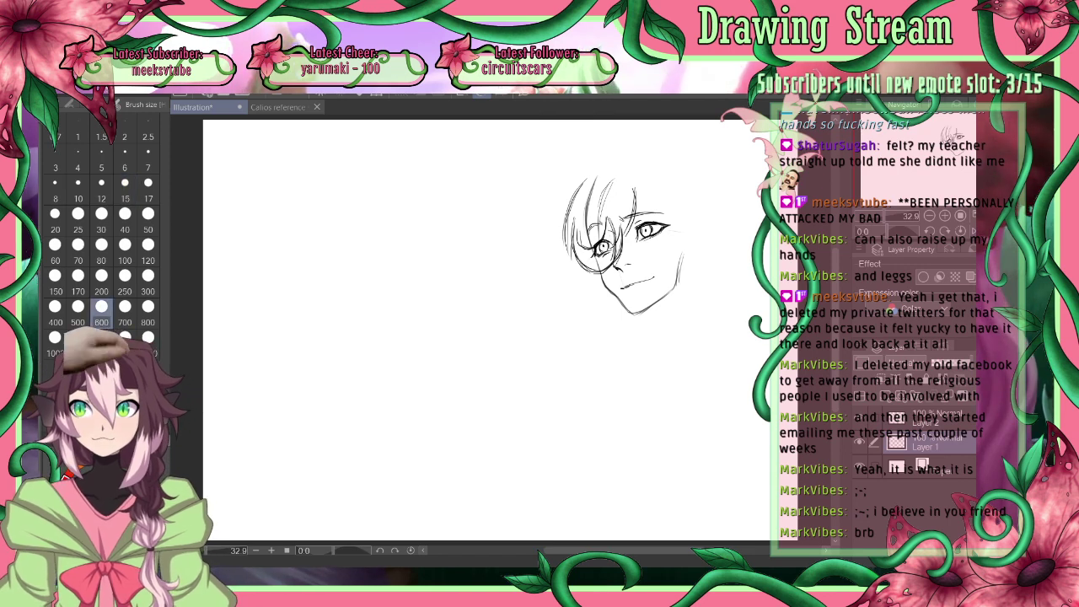
left_click(125, 250)
mouse_move(597, 239)
left_mouse_down()
mouse_move(603, 253)
mouse_move(608, 238)
left_mouse_up()
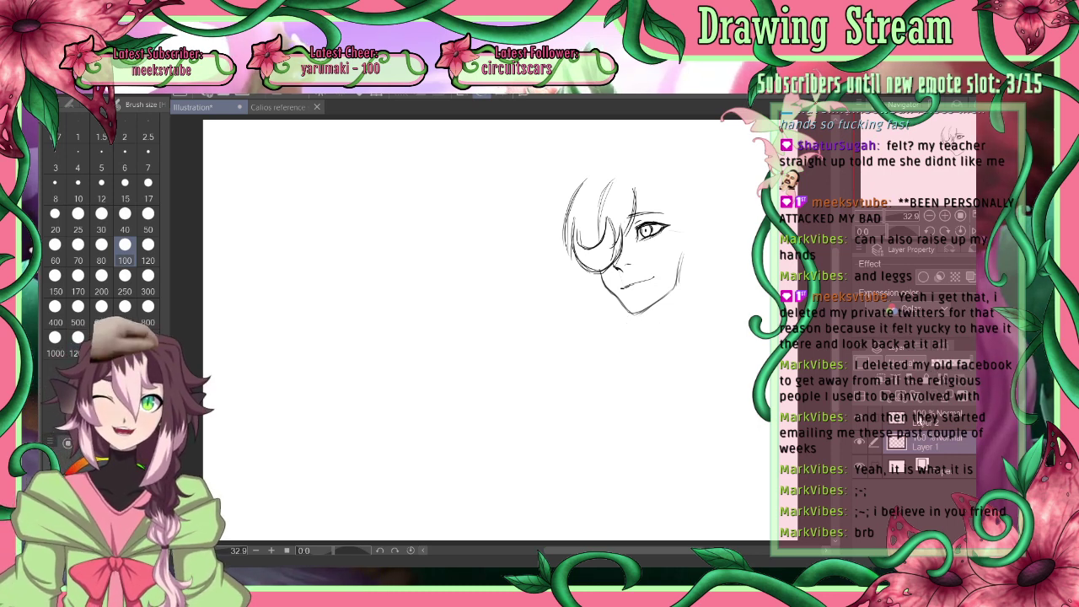
Clean up the curled bangs on the hair layer with a size 50 eraser and redraw their inner strands with the size 15 pen
left_click(924, 414)
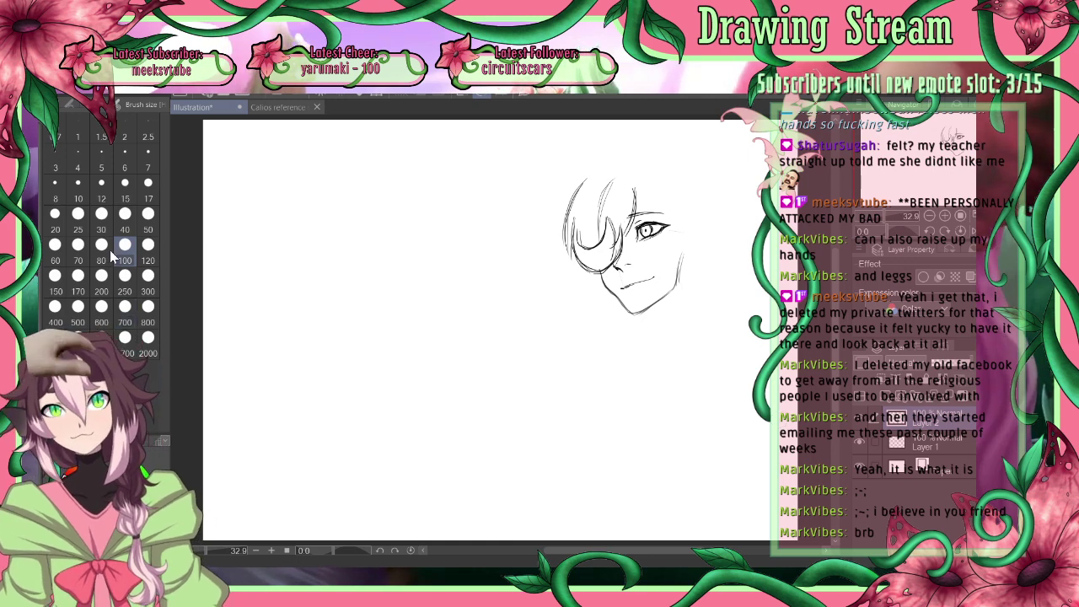
left_click(148, 214)
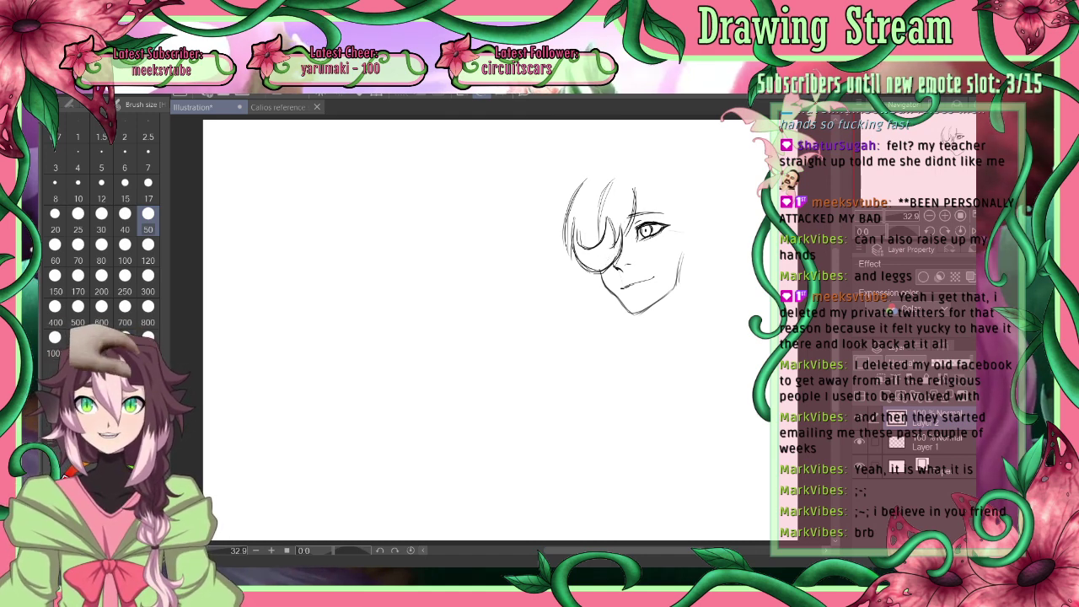
key("p")
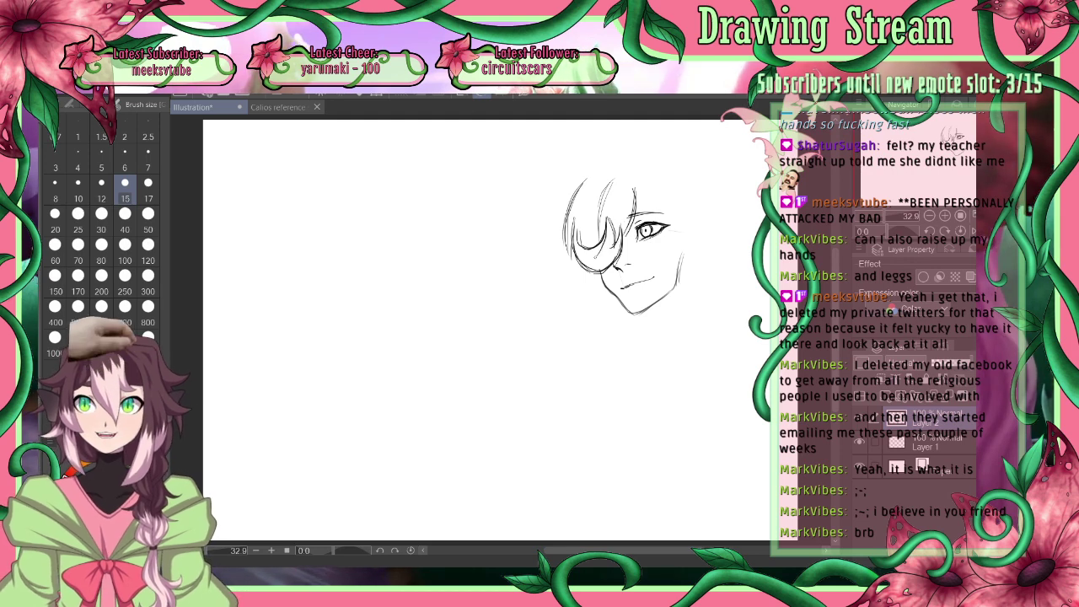
left_click_drag(606, 233, 586, 255)
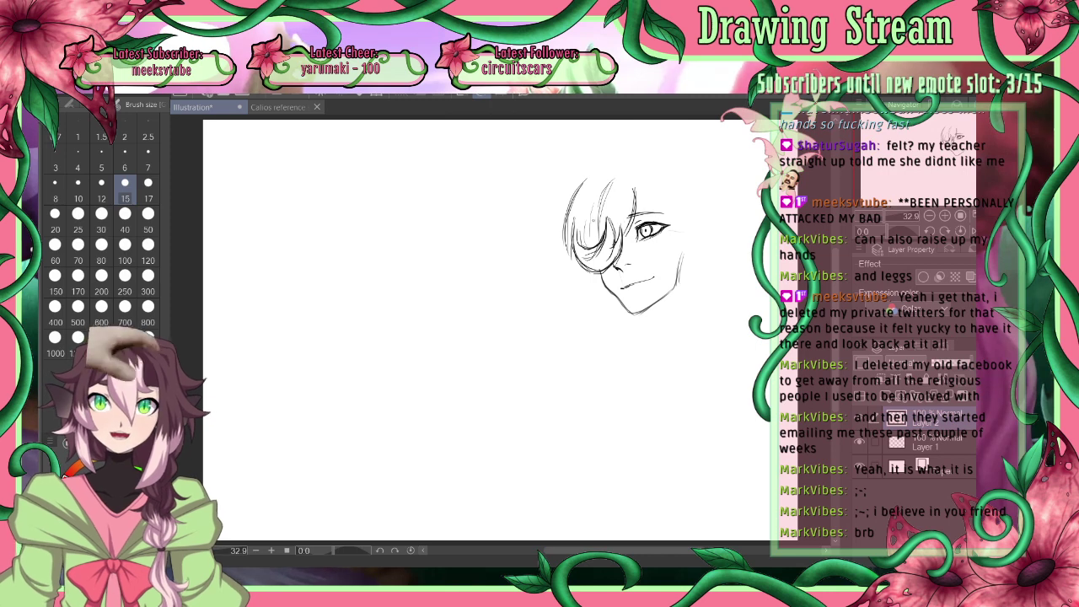
Draw the hair's crown line, pointed tips beside the far cheek and long strands framing the near eye
mouse_move(579, 192)
left_mouse_down()
mouse_move(600, 167)
mouse_move(634, 165)
left_mouse_up()
left_click_drag(576, 267, 600, 293)
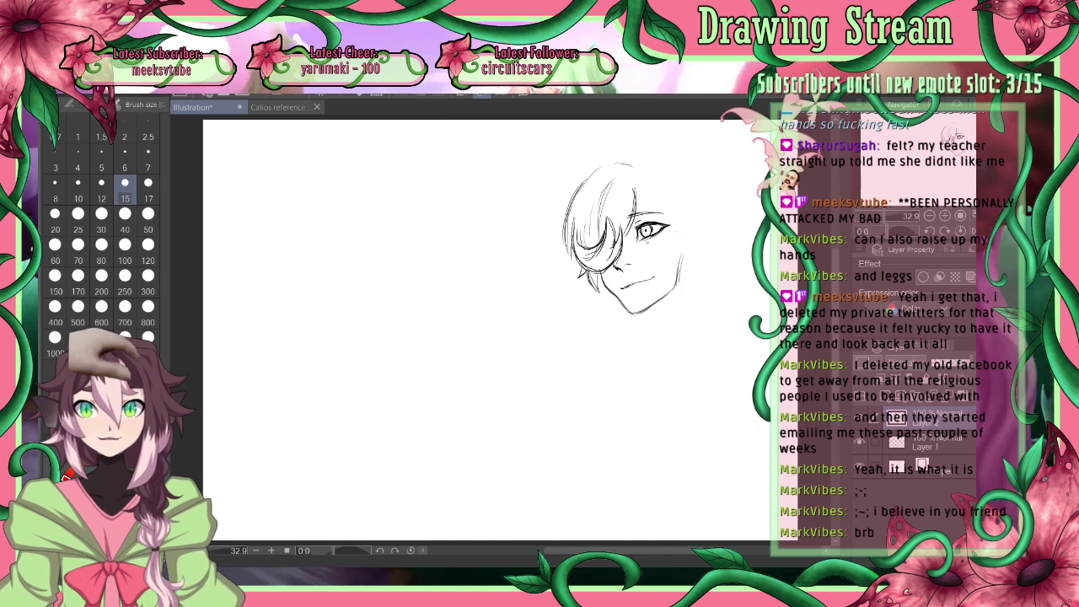
mouse_move(634, 201)
left_mouse_down()
mouse_move(670, 213)
mouse_move(674, 250)
left_mouse_up()
mouse_move(665, 212)
left_mouse_down()
mouse_move(676, 260)
mouse_move(686, 259)
left_mouse_up()
mouse_move(682, 228)
left_mouse_down()
mouse_move(689, 245)
mouse_move(674, 259)
left_mouse_up()
Consult the Calios reference sheet, return to the illustration and add side strands and an outward-flicked tuft beside the near eye
left_click(278, 107)
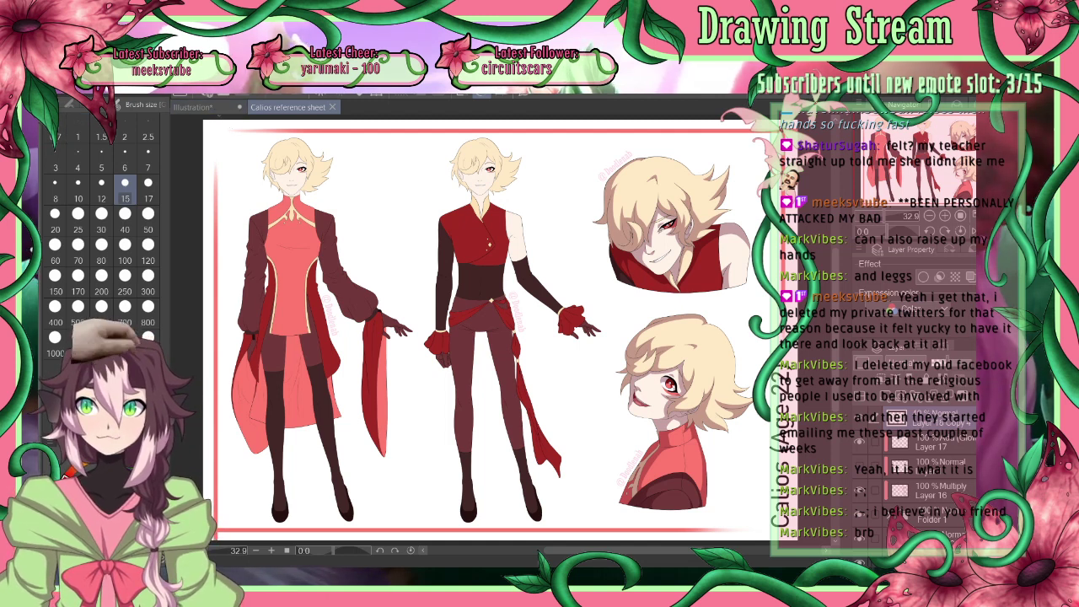
key("ctrl+z")
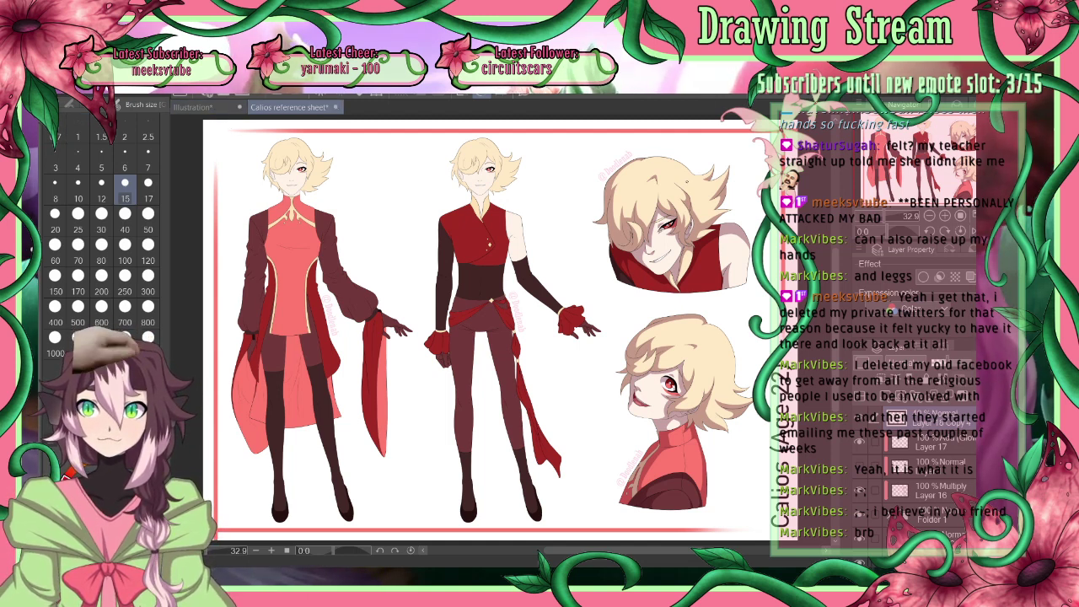
left_click(205, 108)
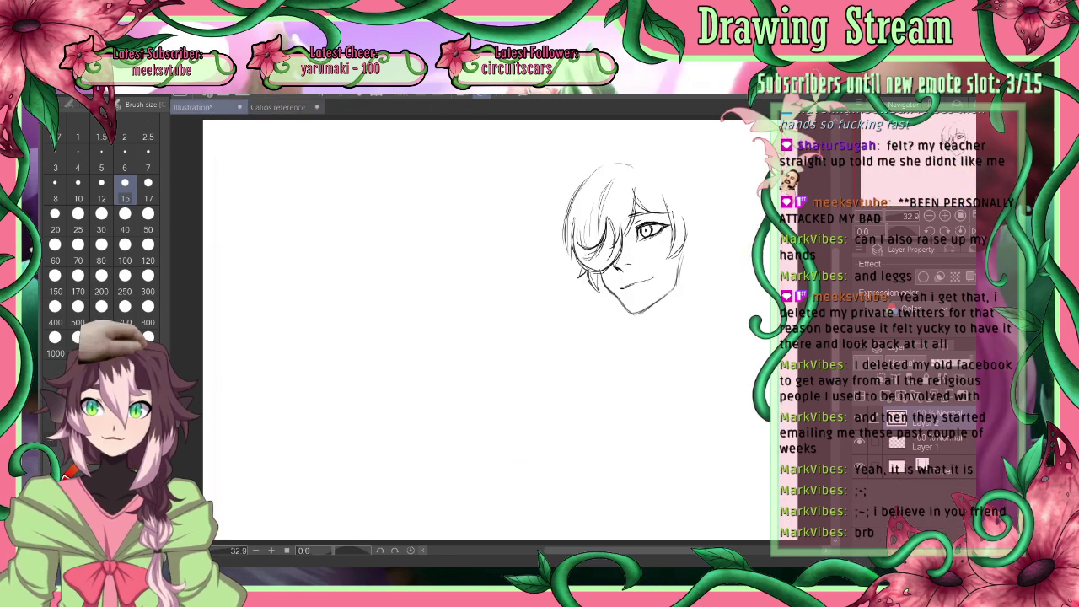
mouse_move(667, 222)
left_mouse_down()
mouse_move(681, 271)
mouse_move(691, 256)
left_mouse_up()
mouse_move(683, 207)
left_mouse_down()
mouse_move(692, 250)
mouse_move(715, 196)
mouse_move(712, 222)
left_mouse_up()
left_click_drag(646, 226, 647, 232)
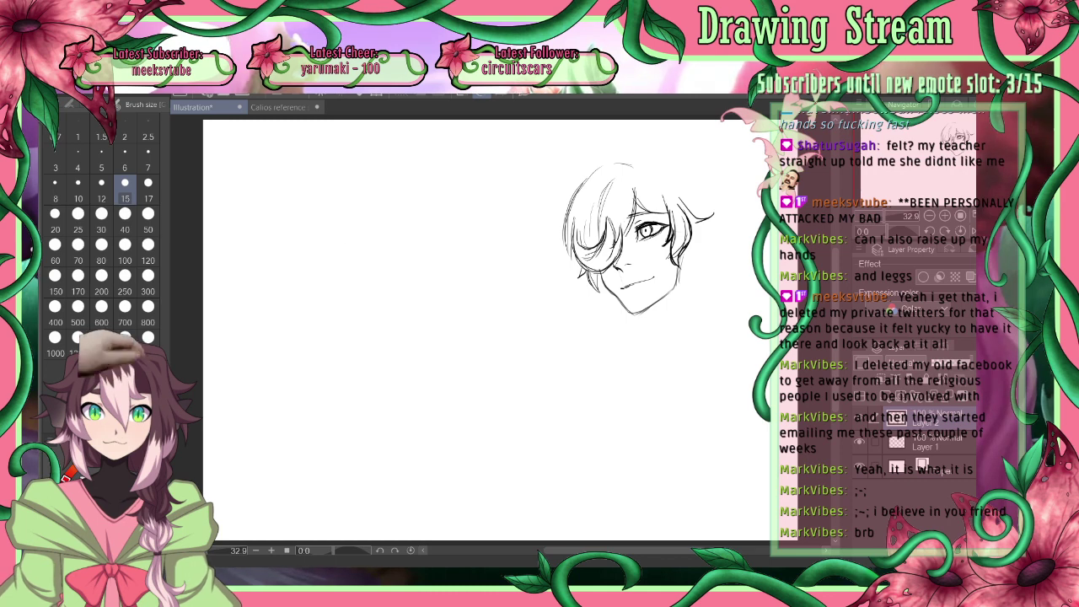
Refine the facial lines on Layer 1 at brush size 15 and draw a pointed hair strand behind the near cheek on the hair layer
key("e")
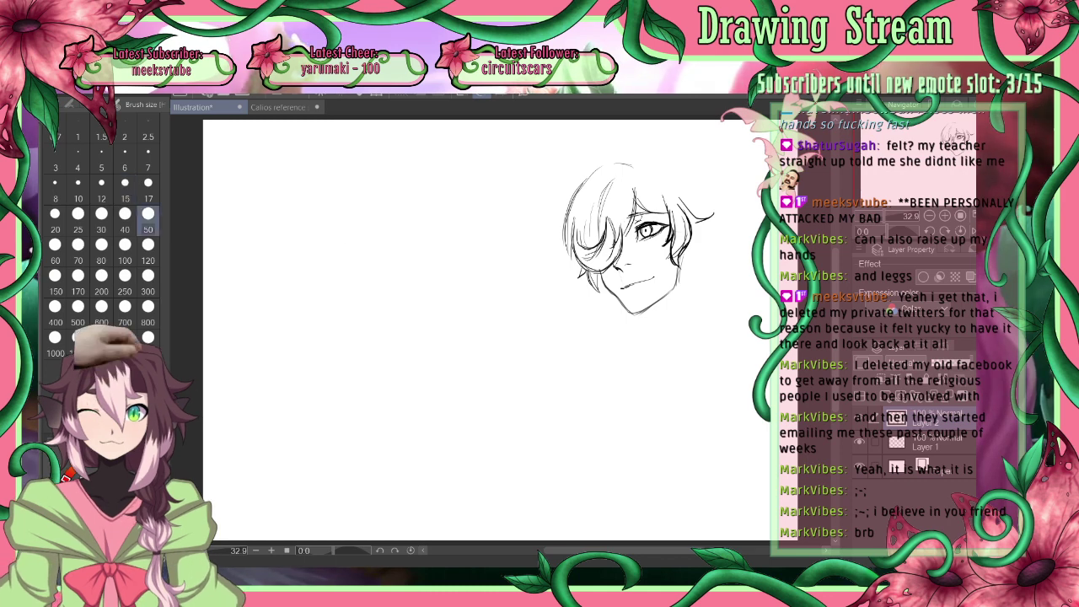
left_click(931, 442)
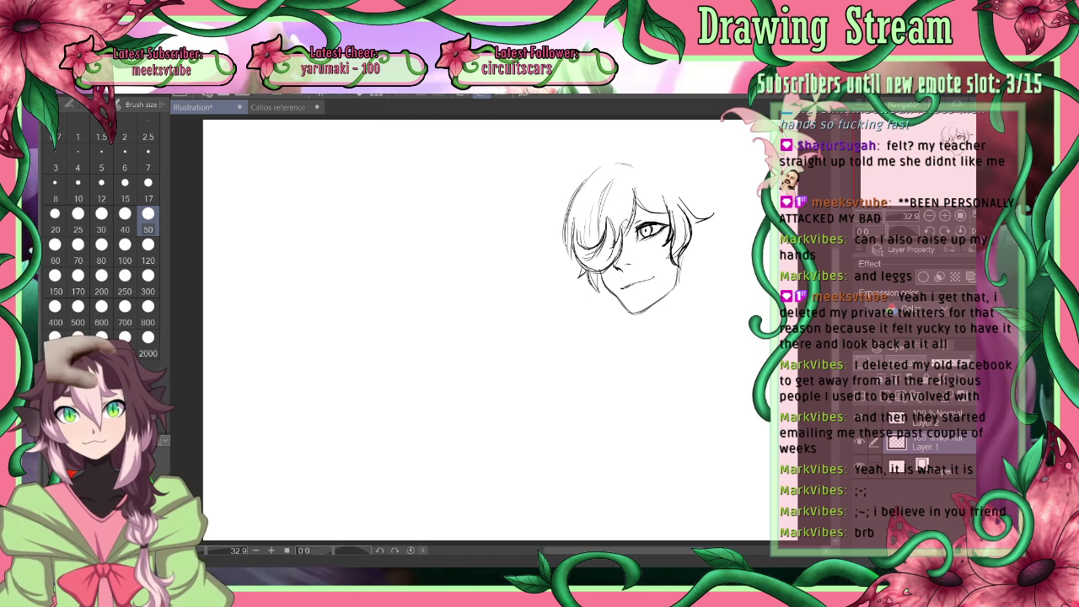
left_click(124, 186)
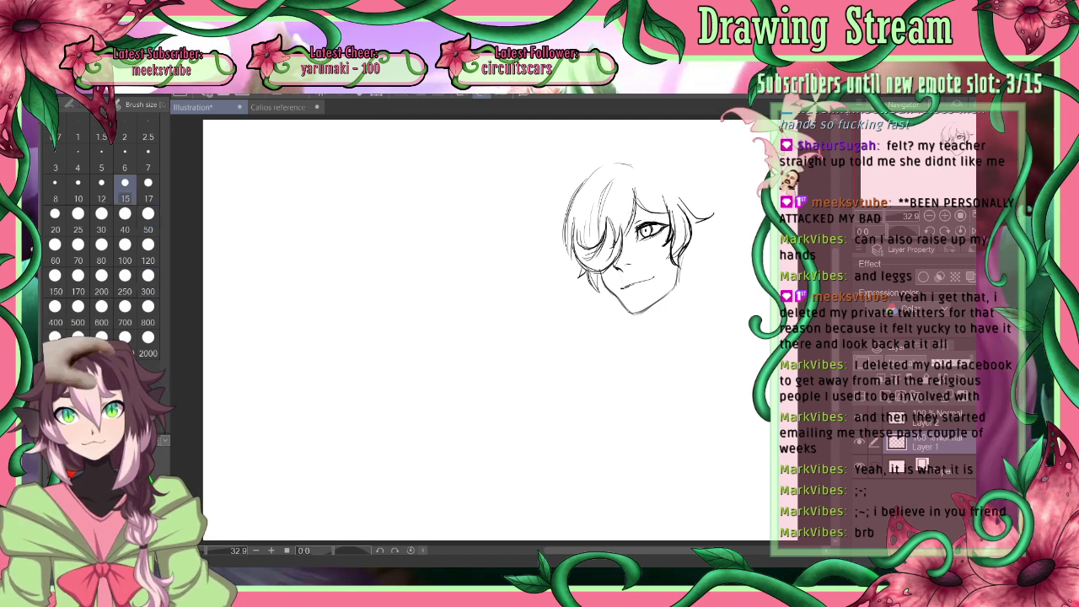
left_click_drag(627, 225, 663, 208)
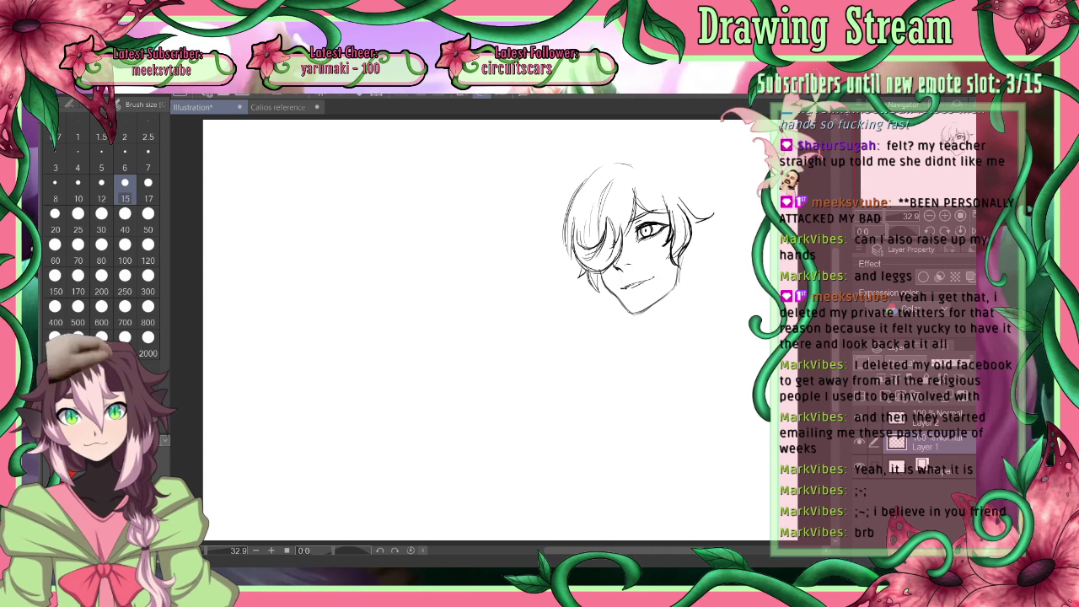
left_click(929, 418)
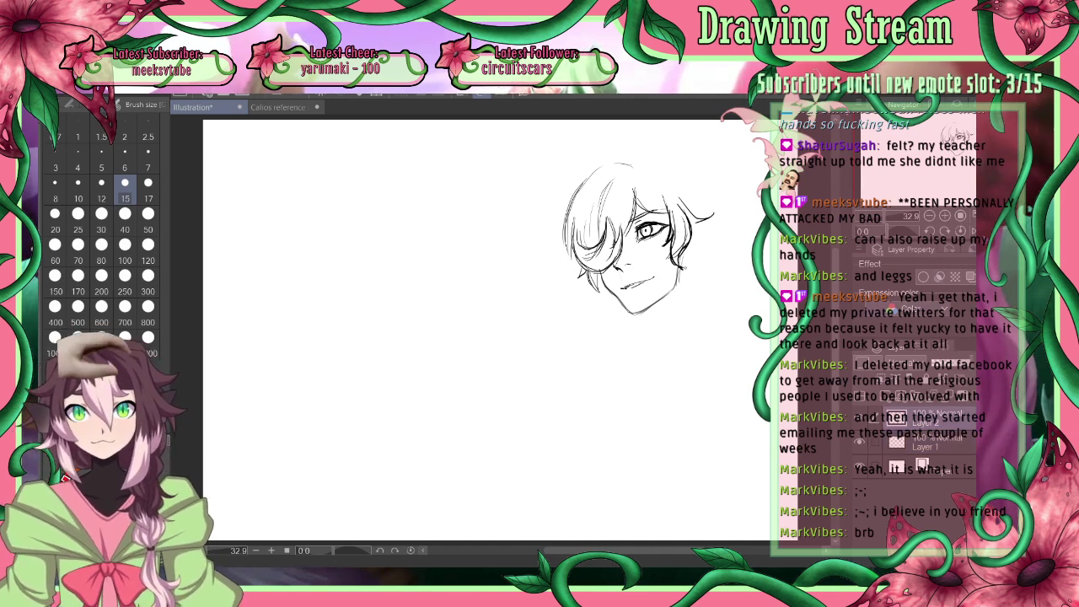
mouse_move(681, 260)
left_mouse_down()
mouse_move(692, 268)
mouse_move(694, 223)
left_mouse_up()
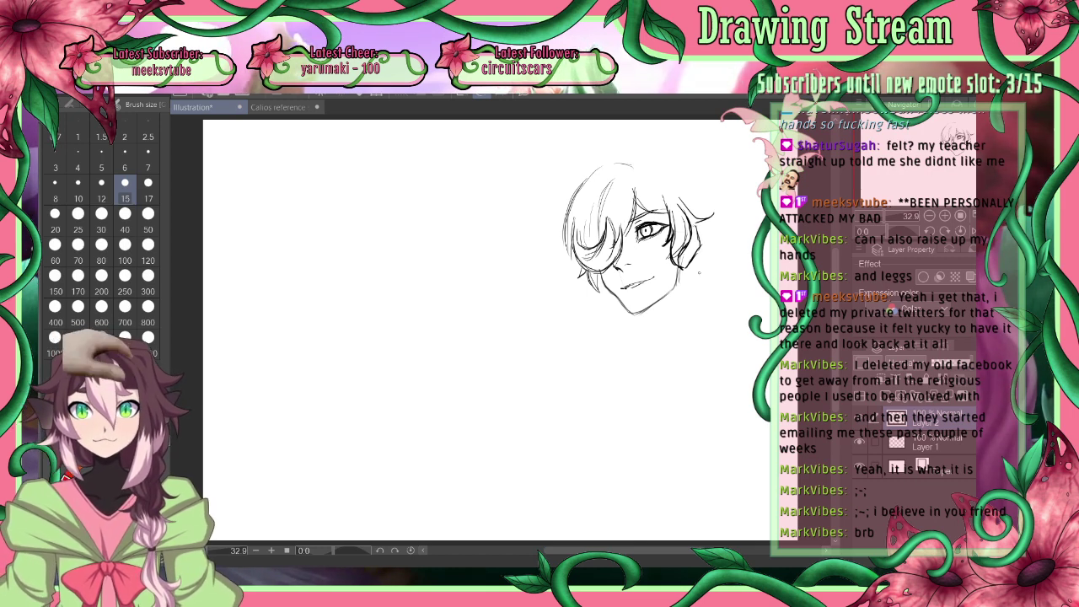
Try to draw the hair's outline from the crown down the back of the head to flicked tips, and undo those strokes
mouse_move(631, 166)
left_mouse_down()
mouse_move(670, 160)
mouse_move(690, 179)
mouse_move(672, 161)
mouse_move(710, 195)
mouse_move(717, 226)
mouse_move(740, 208)
mouse_move(728, 241)
left_mouse_up()
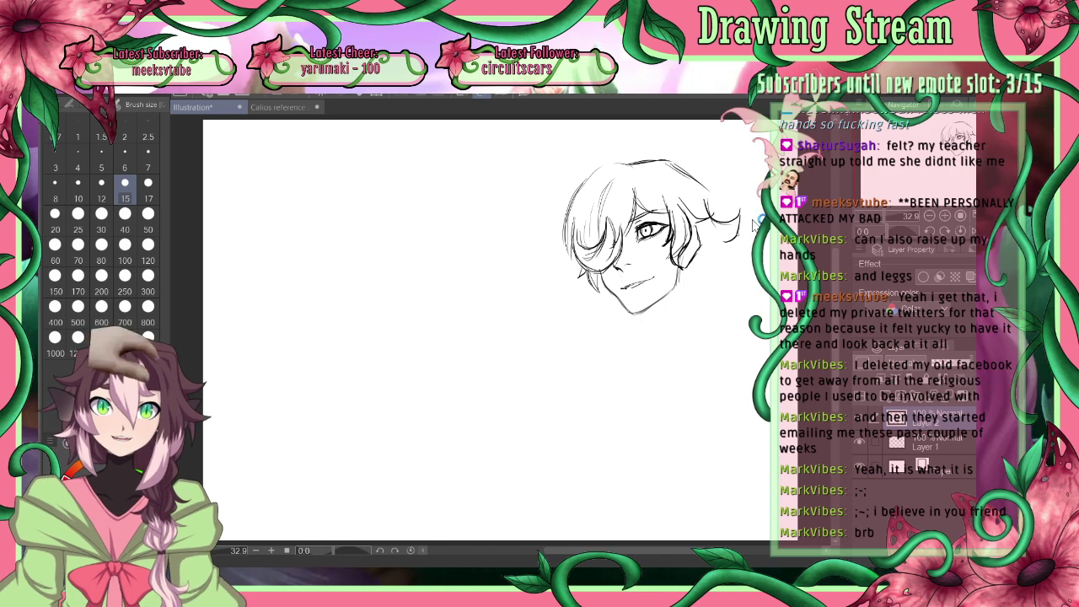
key("ctrl+z")
key("ctrl+z")
key("ctrl+z")
key("ctrl+z")
key("ctrl+z")
key("ctrl+z")
key("ctrl+z")
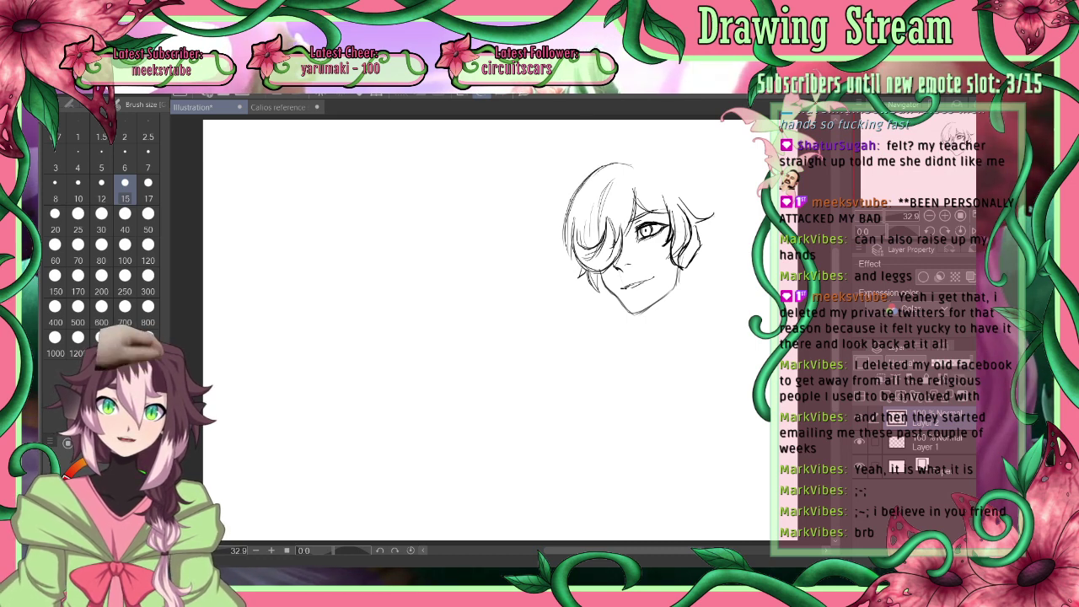
mouse_move(630, 165)
left_mouse_down()
mouse_move(649, 157)
mouse_move(689, 167)
mouse_move(716, 194)
mouse_move(695, 185)
mouse_move(706, 196)
left_mouse_up()
key("ctrl+z")
key("ctrl+z")
key("ctrl+z")
key("ctrl+z")
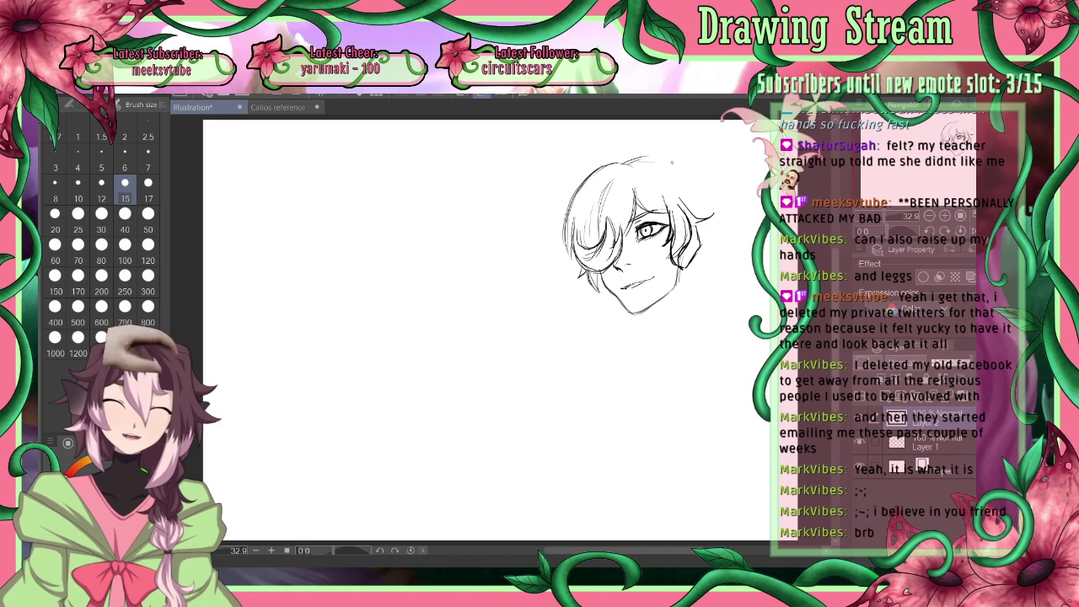
Draw the hair's outline from the crown down the back of the head, with outward-flicked tips and pointed tufts at the nape
mouse_move(645, 158)
left_mouse_down()
mouse_move(692, 180)
mouse_move(700, 173)
mouse_move(680, 166)
mouse_move(703, 184)
left_mouse_up()
mouse_move(693, 174)
left_mouse_down()
mouse_move(702, 191)
mouse_move(733, 201)
mouse_move(725, 217)
mouse_move(759, 206)
mouse_move(735, 258)
left_mouse_up()
mouse_move(755, 211)
left_mouse_down()
mouse_move(715, 273)
mouse_move(713, 307)
left_mouse_up()
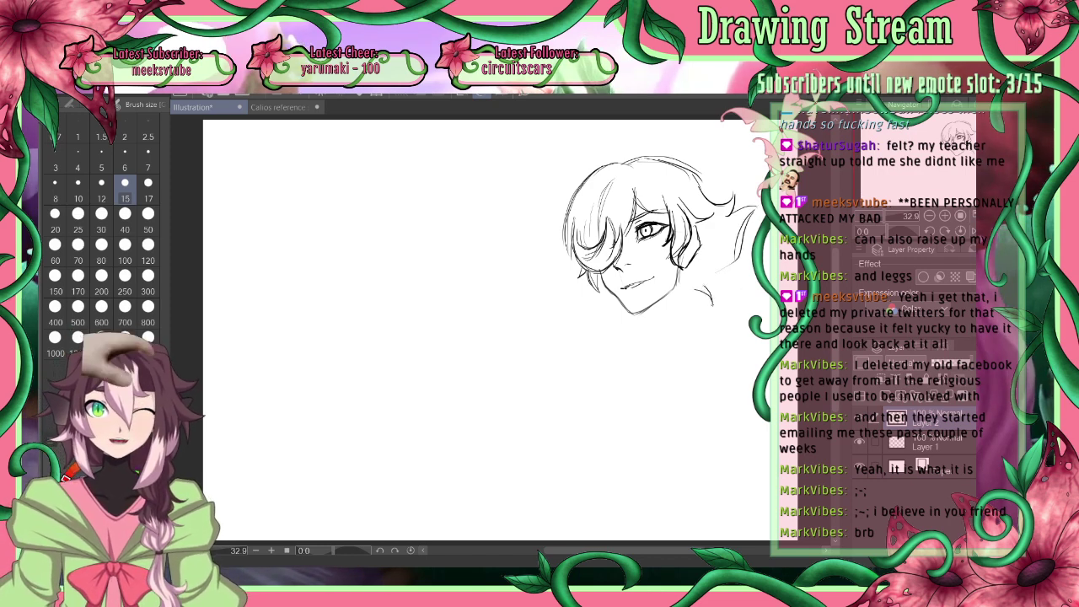
mouse_move(708, 292)
left_mouse_down()
mouse_move(738, 285)
mouse_move(719, 306)
mouse_move(730, 301)
mouse_move(738, 258)
left_mouse_up()
key("ctrl+z")
key("ctrl+z")
key("ctrl+z")
left_click_drag(742, 237, 706, 301)
Try to sketch the neck's two side lines down to the shoulder area, and undo those strokes
mouse_move(701, 284)
left_mouse_down()
mouse_move(707, 301)
mouse_move(682, 349)
left_mouse_up()
left_click_drag(683, 347, 661, 356)
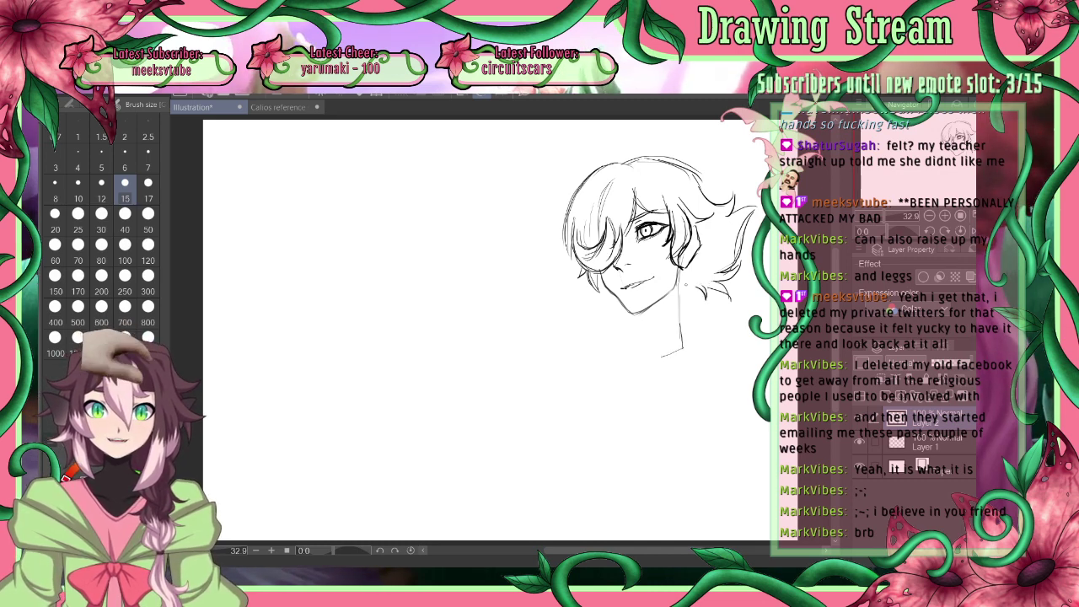
left_click_drag(683, 283, 684, 341)
left_click_drag(683, 301, 684, 342)
mouse_move(640, 315)
left_mouse_down()
mouse_move(636, 343)
mouse_move(644, 332)
mouse_move(620, 342)
left_mouse_up()
key("ctrl+z")
key("ctrl+z")
key("ctrl+z")
key("ctrl+z")
key("ctrl+z")
key("ctrl+z")
key("ctrl+z")
key("ctrl+z")
Draw the neck line below the back of the jaw and join the nape hair to the jaw with short pointed tufts
left_click_drag(681, 291, 683, 348)
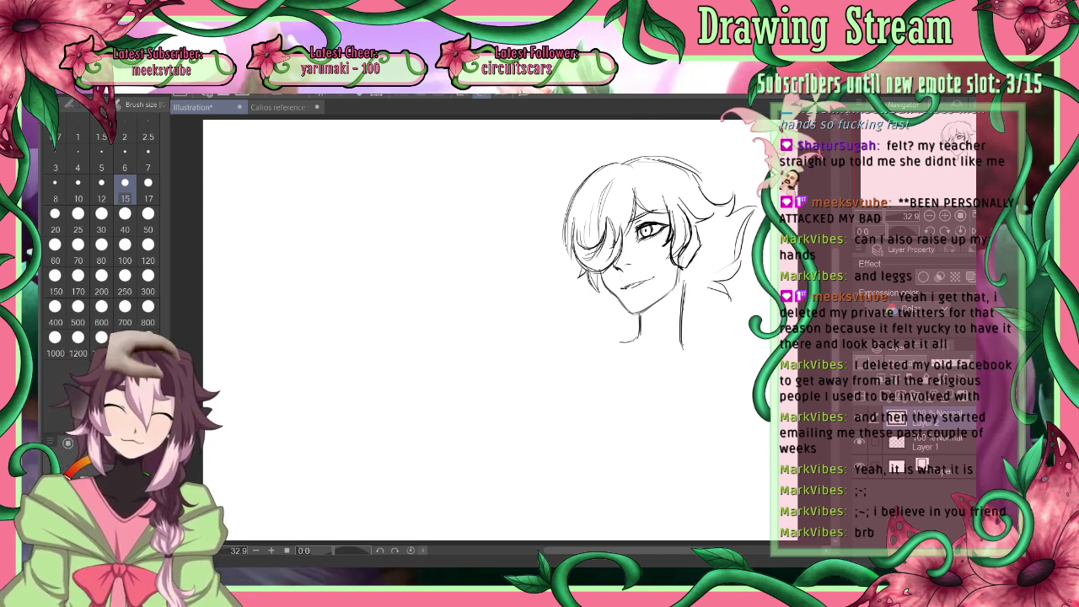
left_click_drag(683, 277, 704, 303)
mouse_move(697, 294)
left_mouse_down()
mouse_move(707, 305)
mouse_move(711, 290)
left_mouse_up()
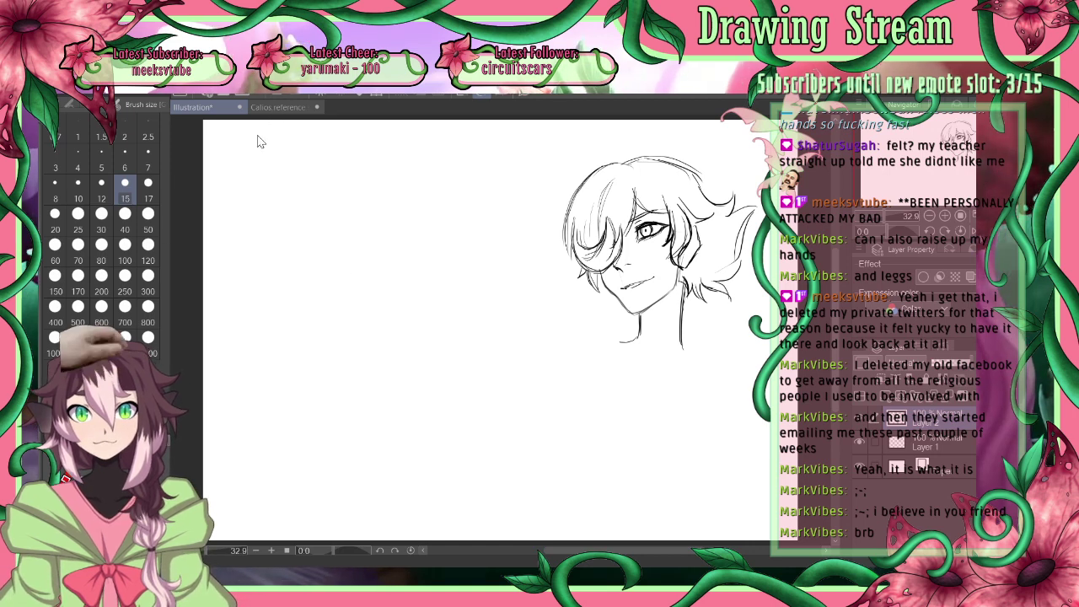
Consult the Calios reference sheet, return to the illustration and add small hair tips beneath the far cheek
key("ctrl+Tab")
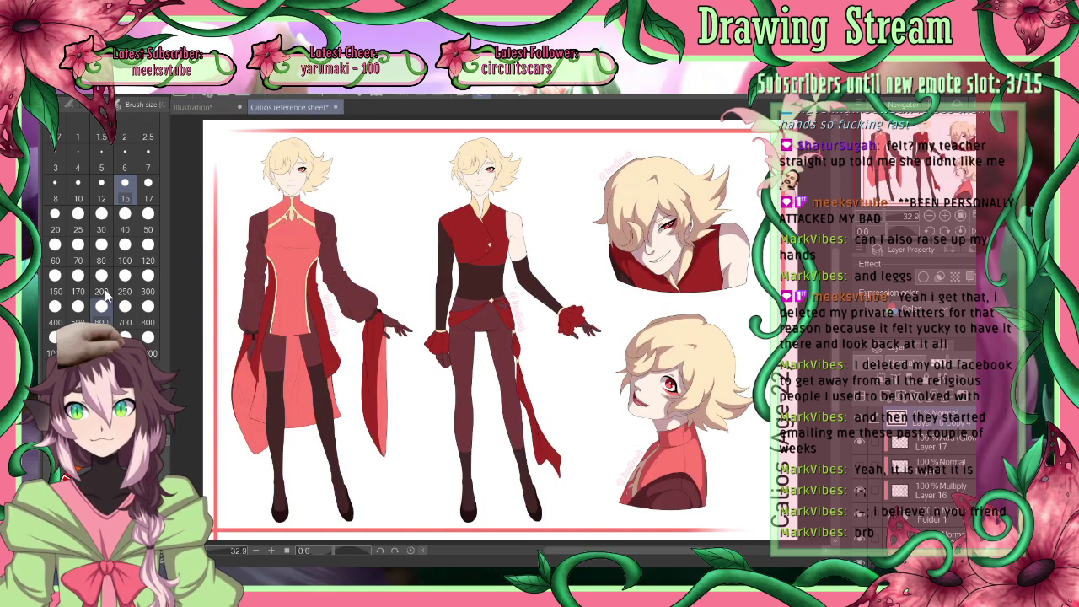
left_click(194, 107)
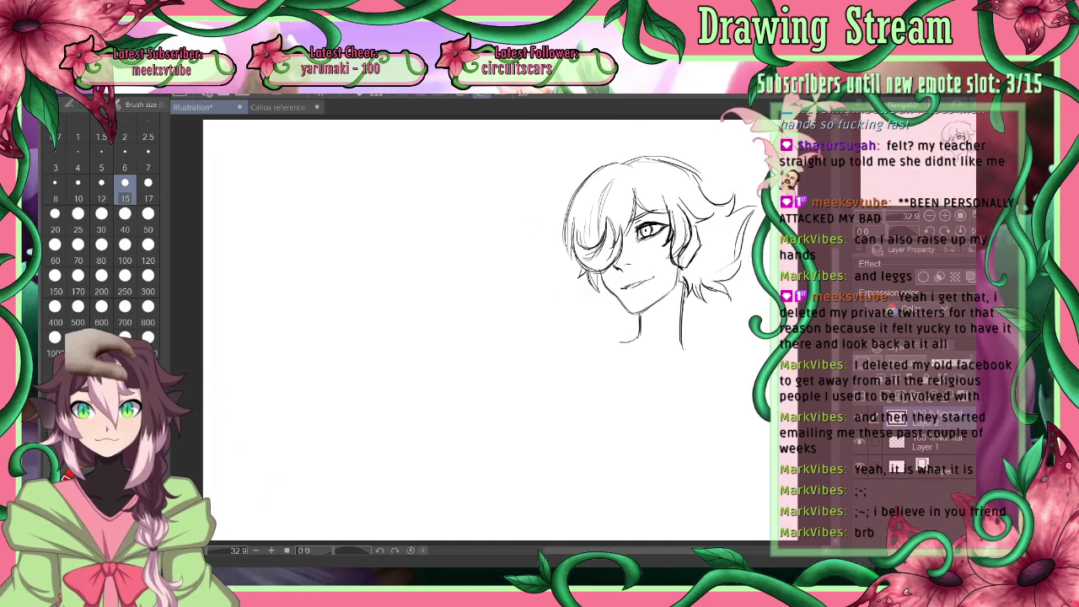
mouse_move(600, 285)
left_mouse_down()
mouse_move(604, 301)
mouse_move(609, 289)
left_mouse_up()
left_click_drag(608, 289, 620, 309)
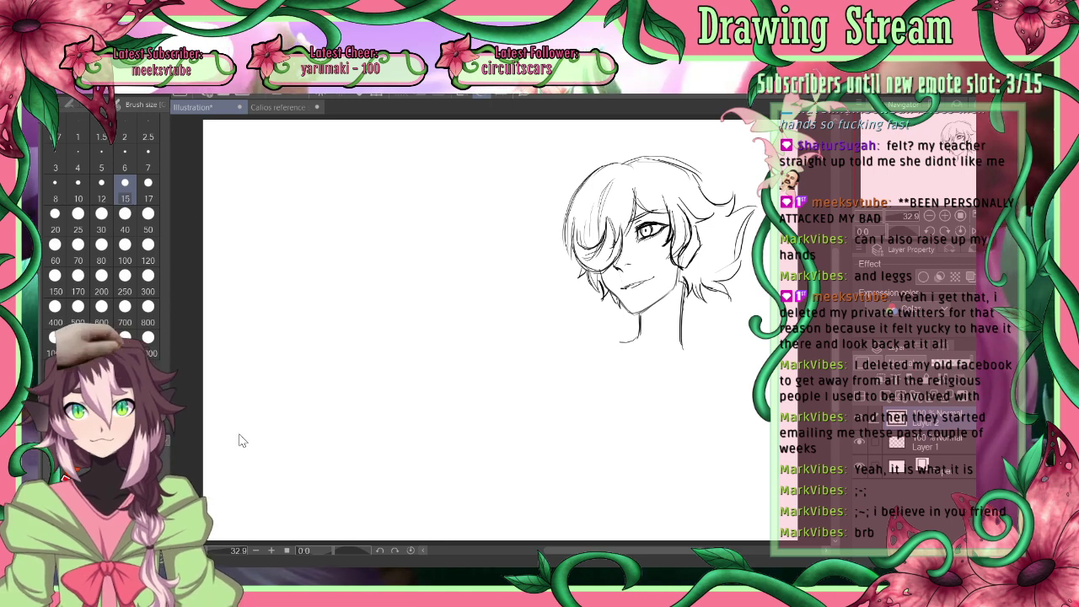
key("ctrl+e")
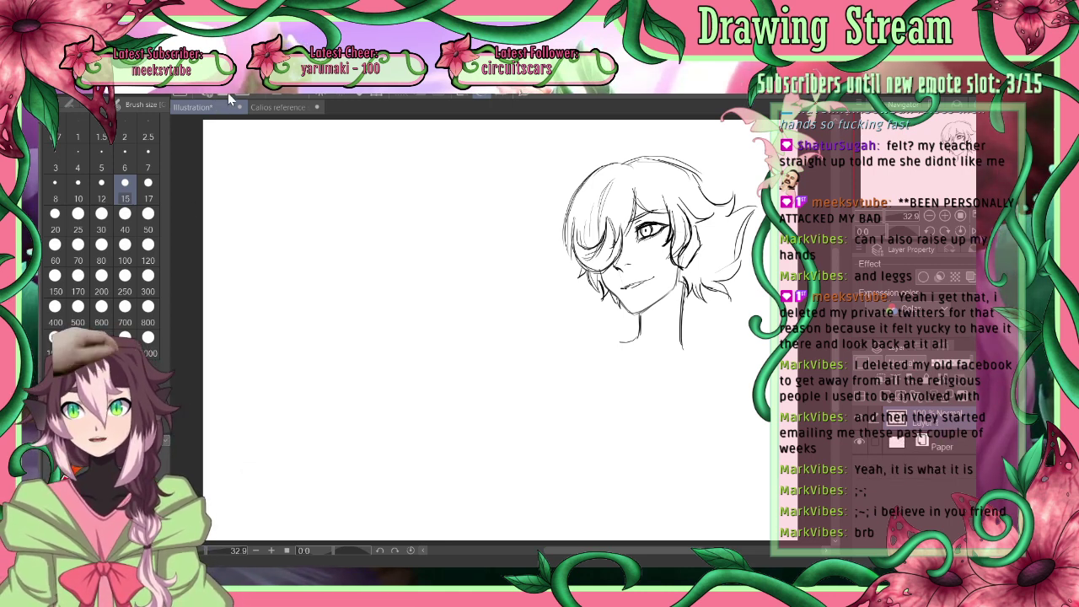
left_click(877, 396)
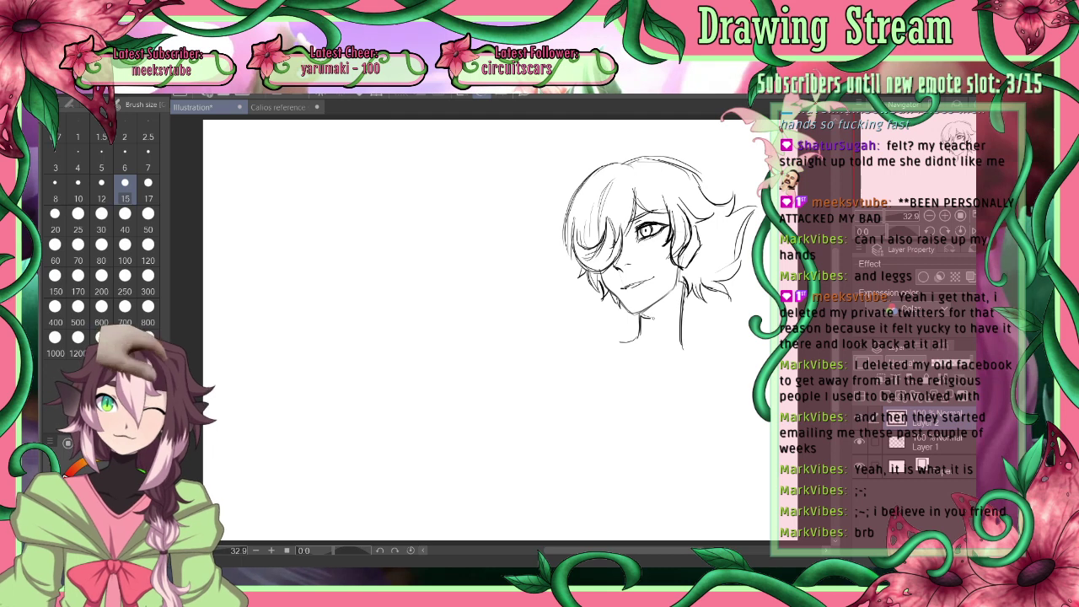
Draw the curved line across the neck under the chin, the collarbone and far shoulder, and the near shoulder's slope
left_click_drag(641, 319, 682, 317)
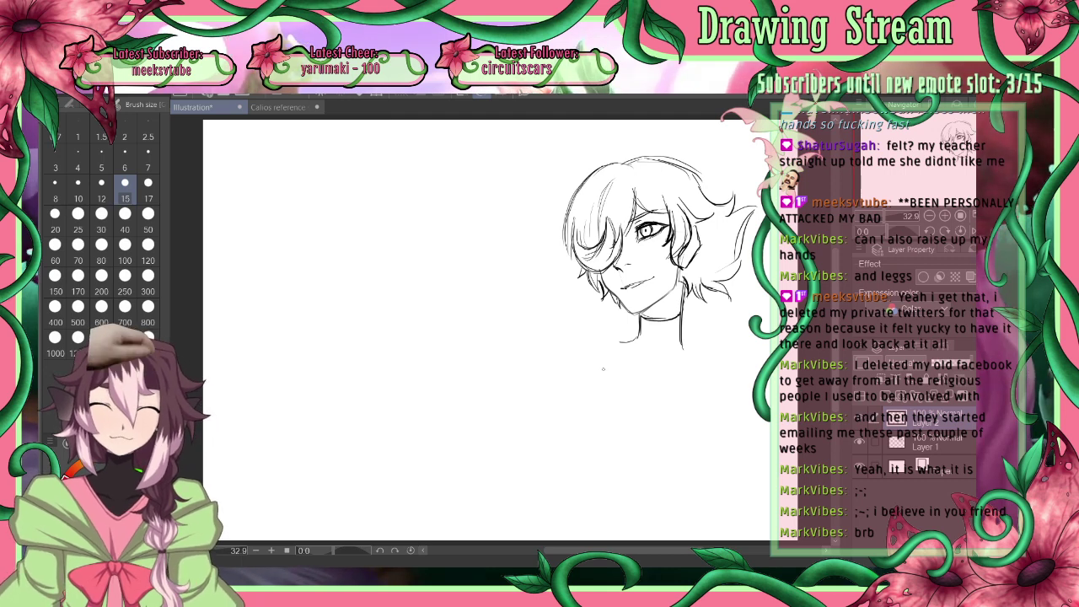
left_click_drag(617, 331, 578, 335)
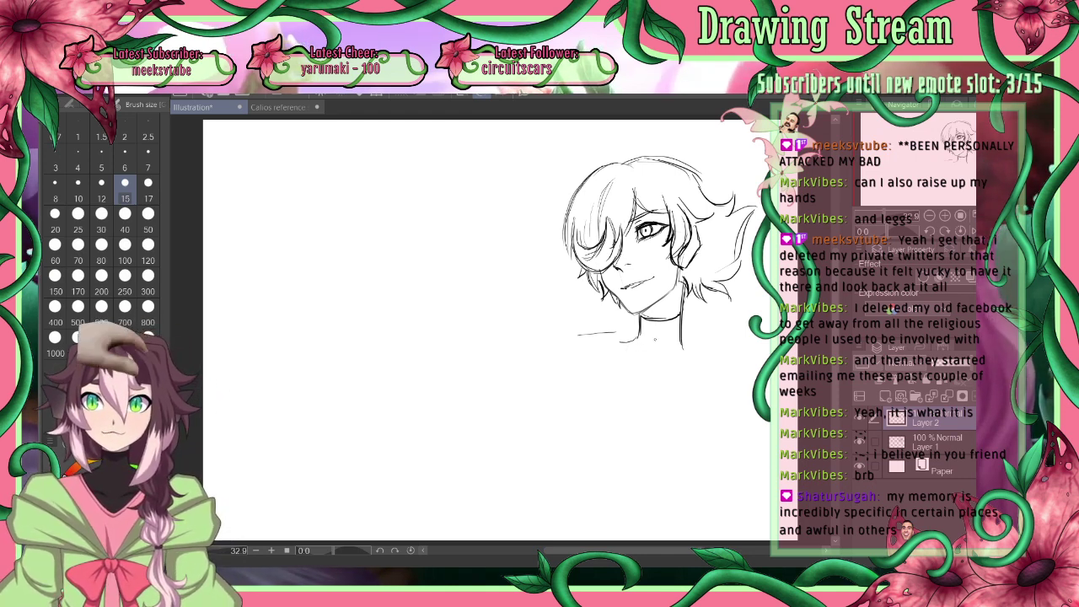
mouse_move(639, 329)
left_mouse_down()
mouse_move(576, 333)
mouse_move(548, 337)
left_mouse_up()
left_click_drag(682, 342, 718, 375)
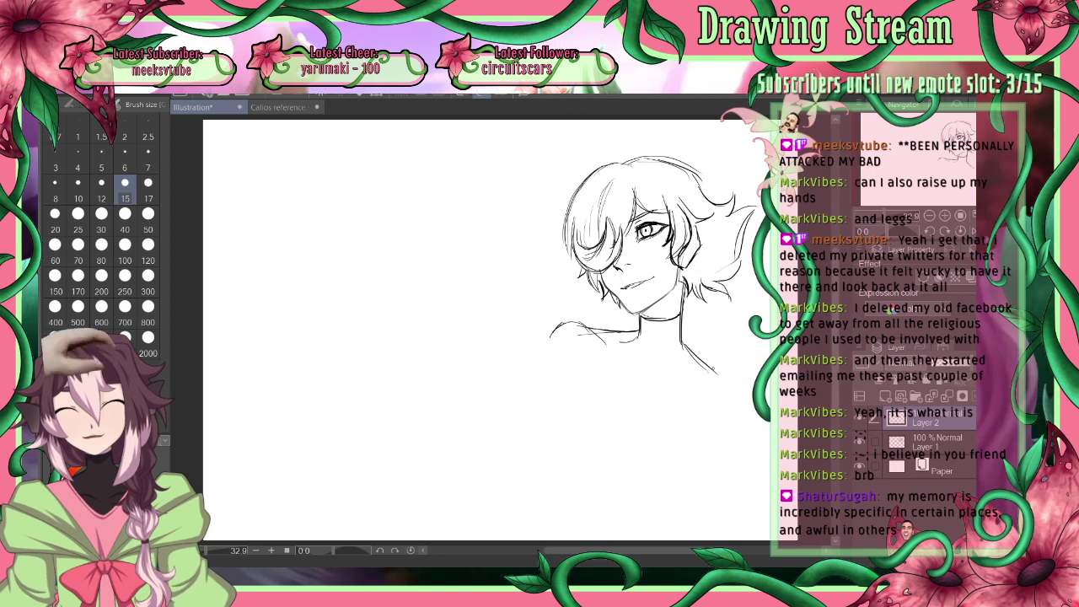
left_click_drag(682, 341, 741, 399)
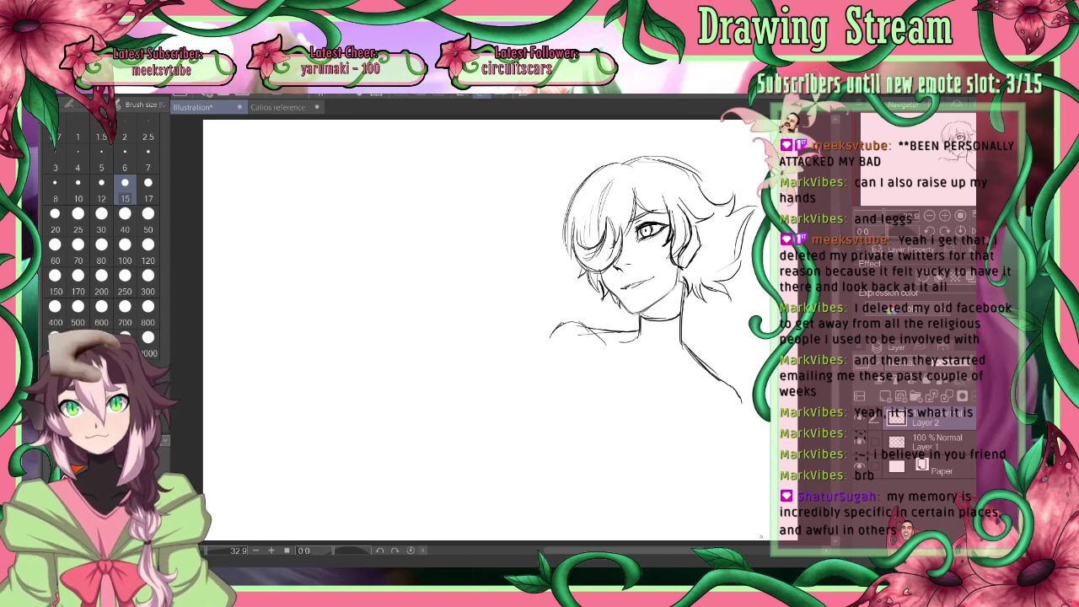
left_click_drag(727, 383, 744, 422)
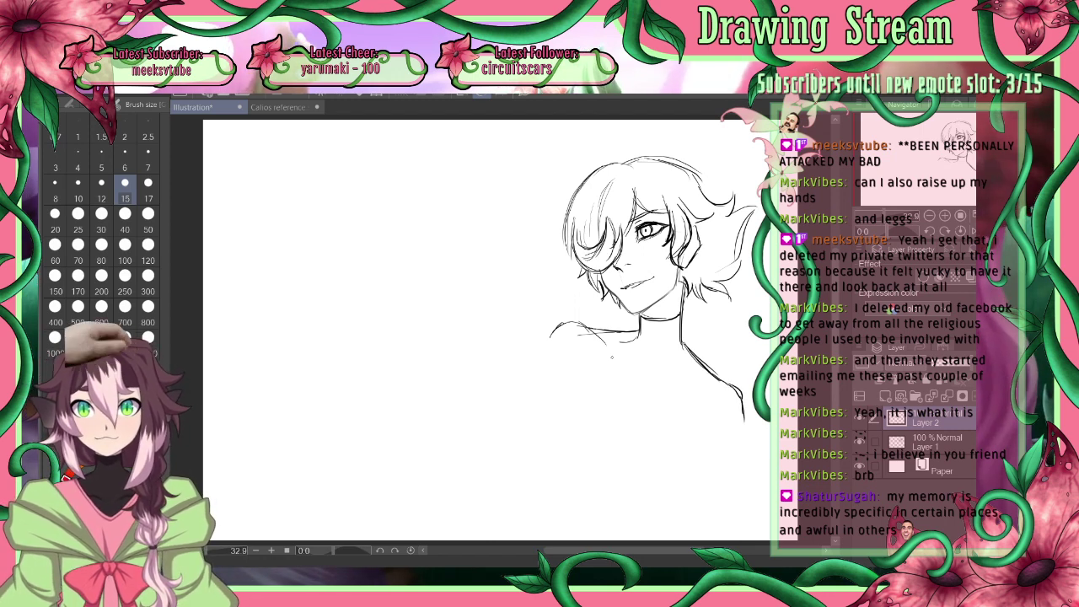
Sketch the far arm with a lowered upper arm, a circle at the elbow and a forearm bent back toward the torso
mouse_move(600, 327)
left_mouse_down()
mouse_move(558, 325)
mouse_move(501, 368)
left_mouse_up()
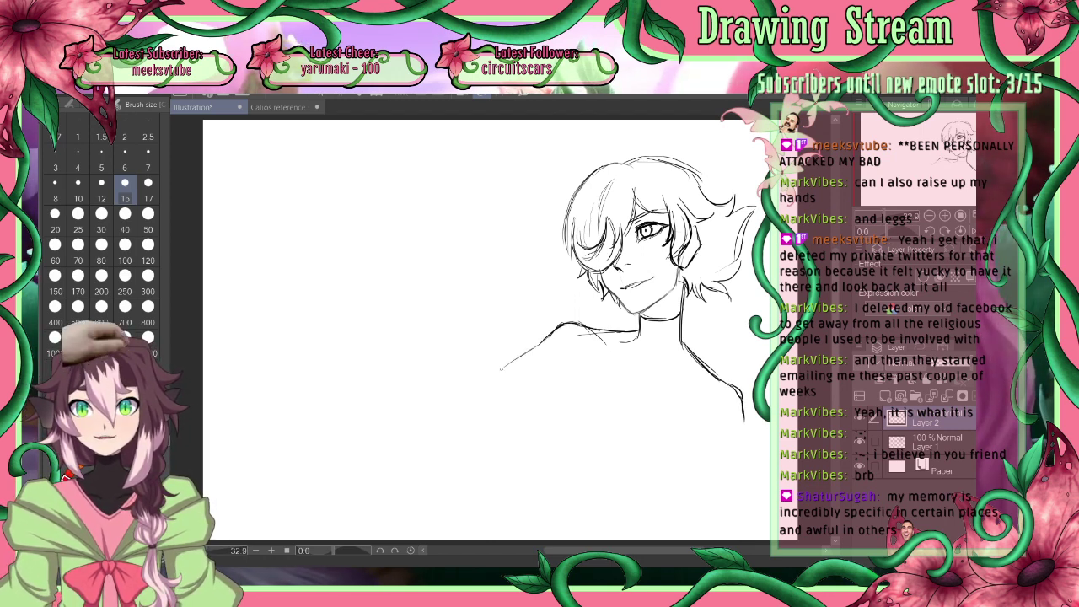
mouse_move(552, 338)
left_mouse_down()
mouse_move(478, 385)
mouse_move(462, 407)
mouse_move(494, 431)
left_mouse_up()
mouse_move(487, 388)
left_mouse_down()
mouse_move(472, 431)
mouse_move(504, 429)
mouse_move(502, 395)
left_mouse_up()
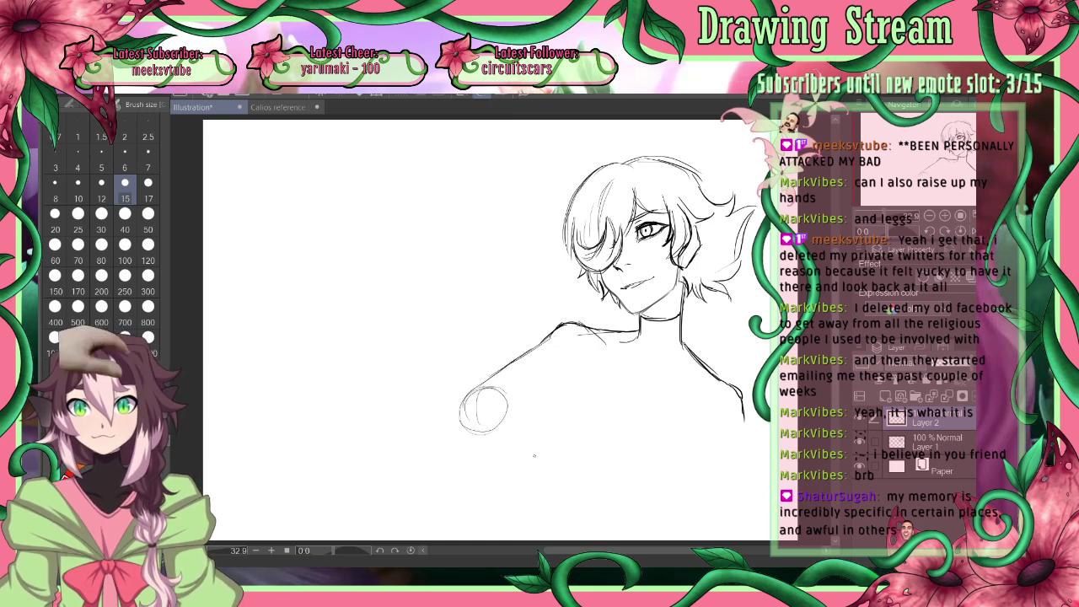
mouse_move(531, 478)
left_mouse_down()
mouse_move(551, 425)
mouse_move(541, 484)
left_mouse_up()
left_click_drag(553, 429, 527, 480)
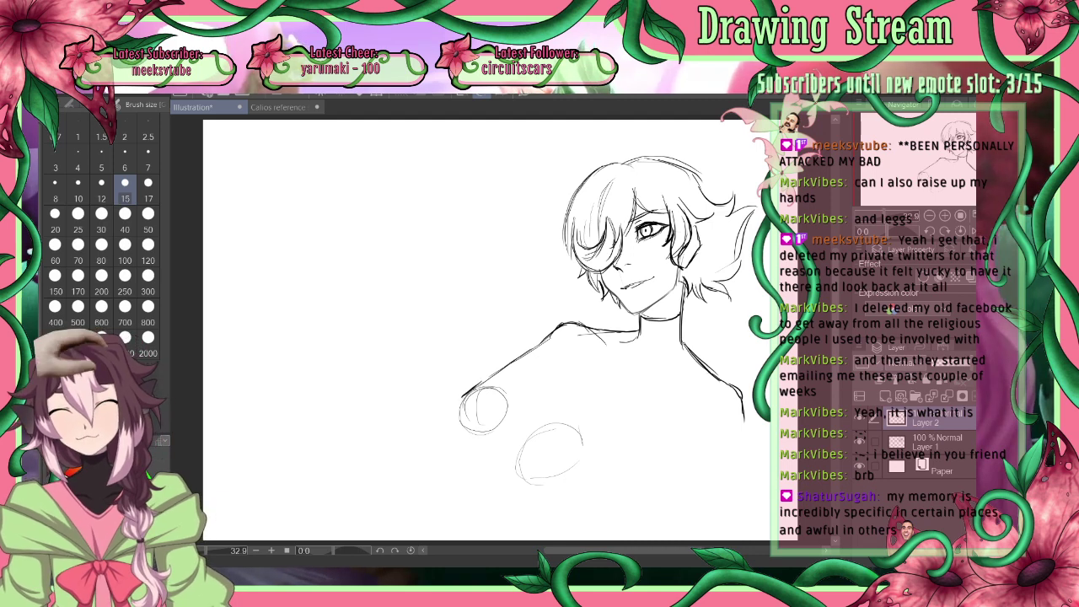
mouse_move(469, 393)
left_mouse_down()
mouse_move(464, 427)
mouse_move(530, 461)
left_mouse_up()
mouse_move(472, 404)
left_mouse_down()
mouse_move(511, 396)
mouse_move(572, 451)
mouse_move(539, 467)
mouse_move(553, 479)
left_mouse_up()
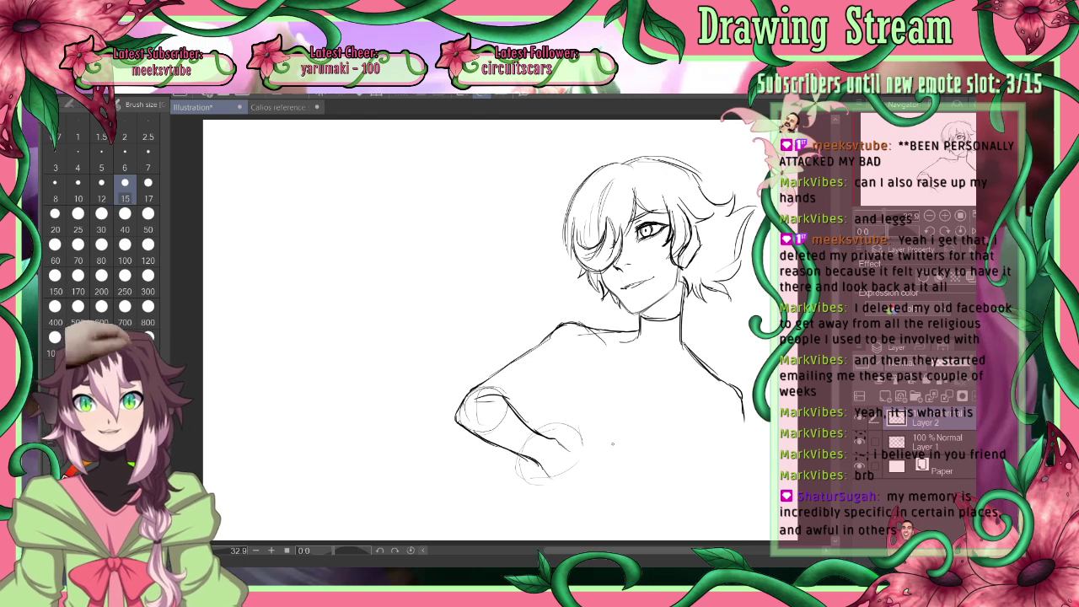
left_click_drag(558, 442, 600, 468)
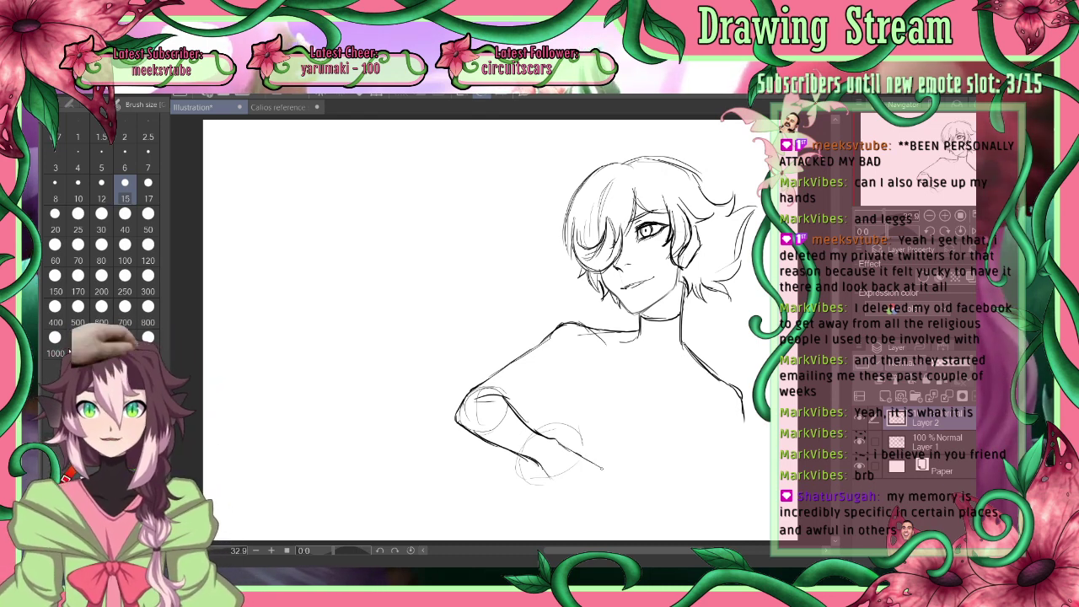
Erase the bent arm up to the far shoulder with the eraser at size 700, and return to the size 15 brush
key("e")
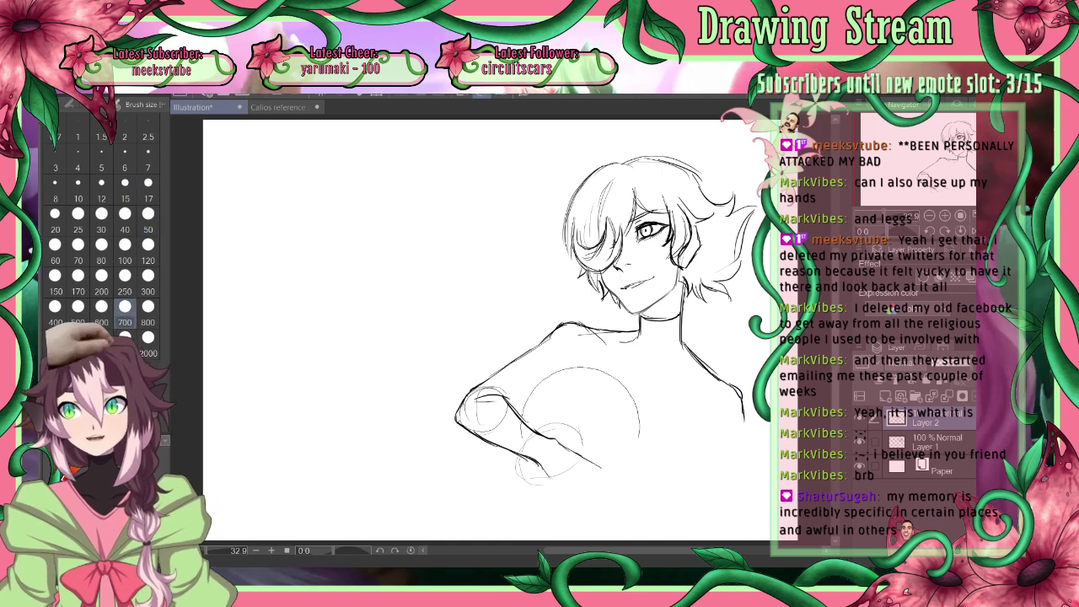
mouse_move(504, 409)
left_mouse_down()
mouse_move(572, 484)
mouse_move(599, 451)
mouse_move(582, 463)
mouse_move(539, 455)
left_mouse_up()
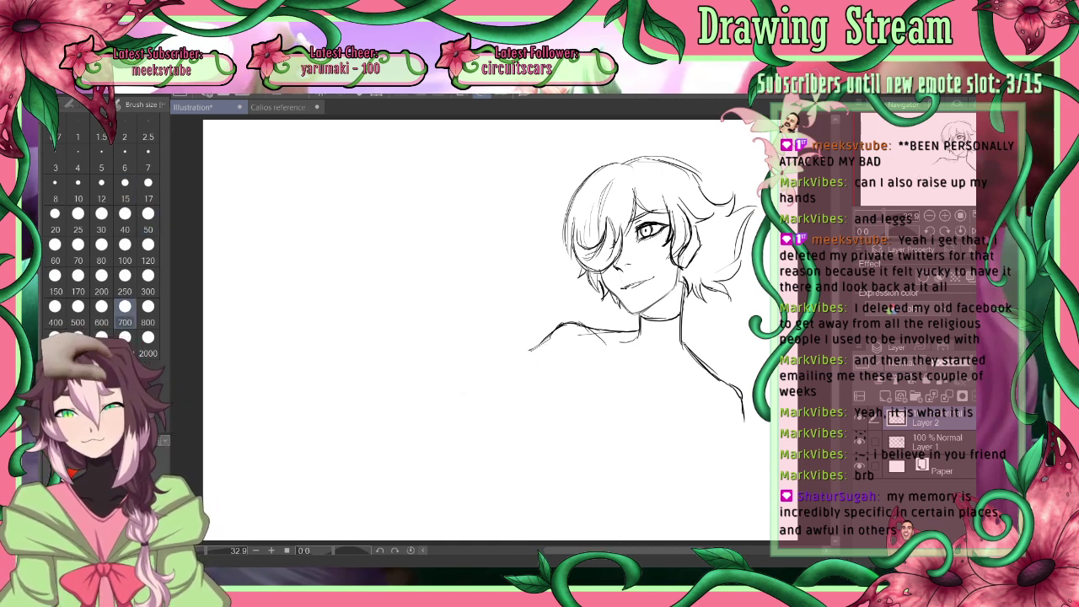
left_click(46, 274)
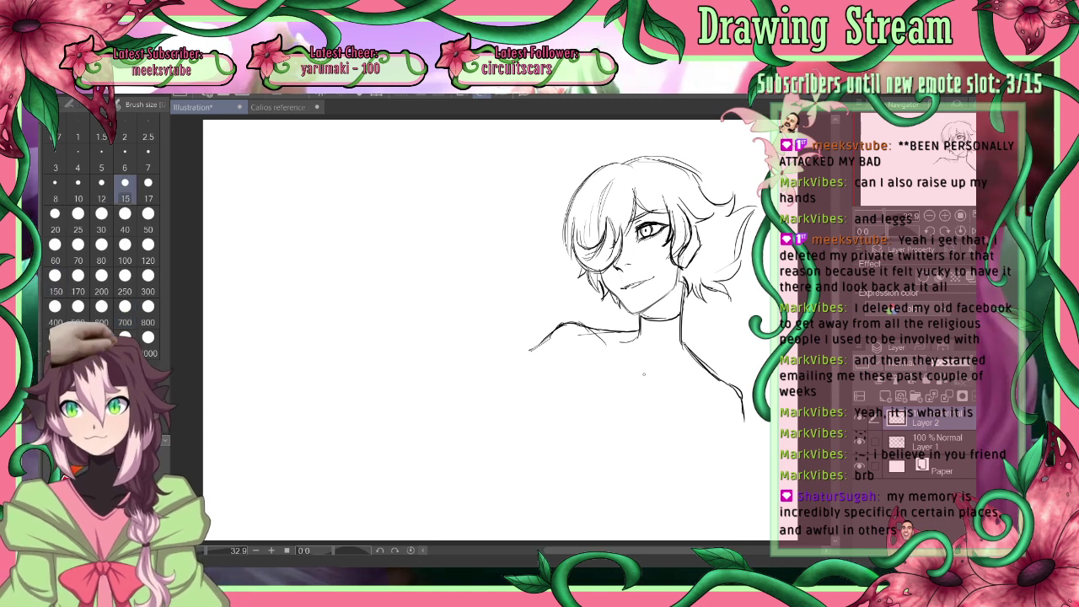
Sketch the torso with a slanted chest centre line, a curved line under the near chest, and the far armpit and side
left_click_drag(631, 448, 617, 461)
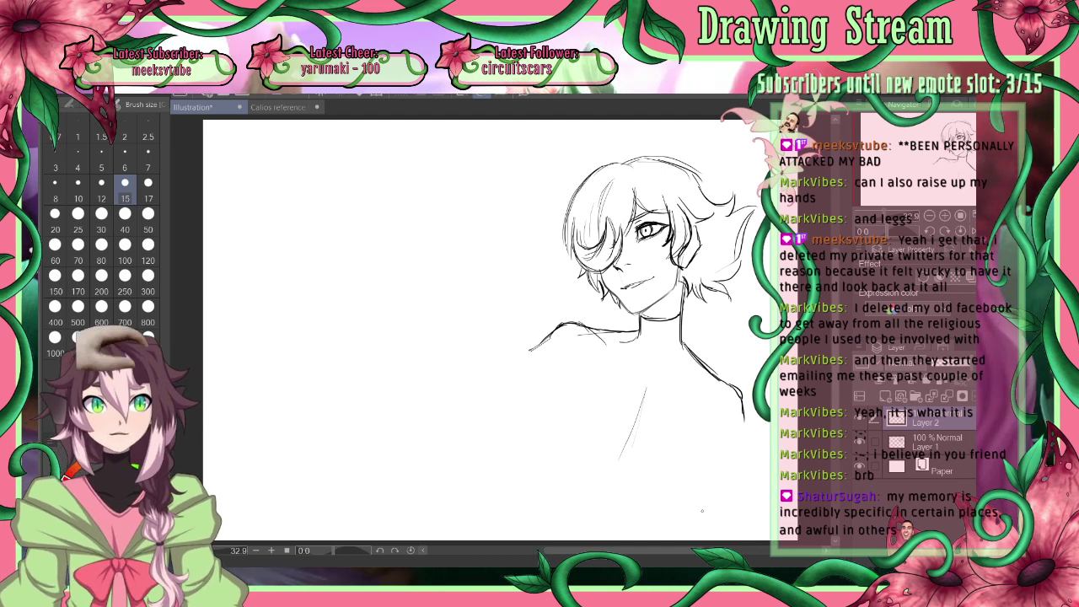
left_click_drag(718, 434, 684, 462)
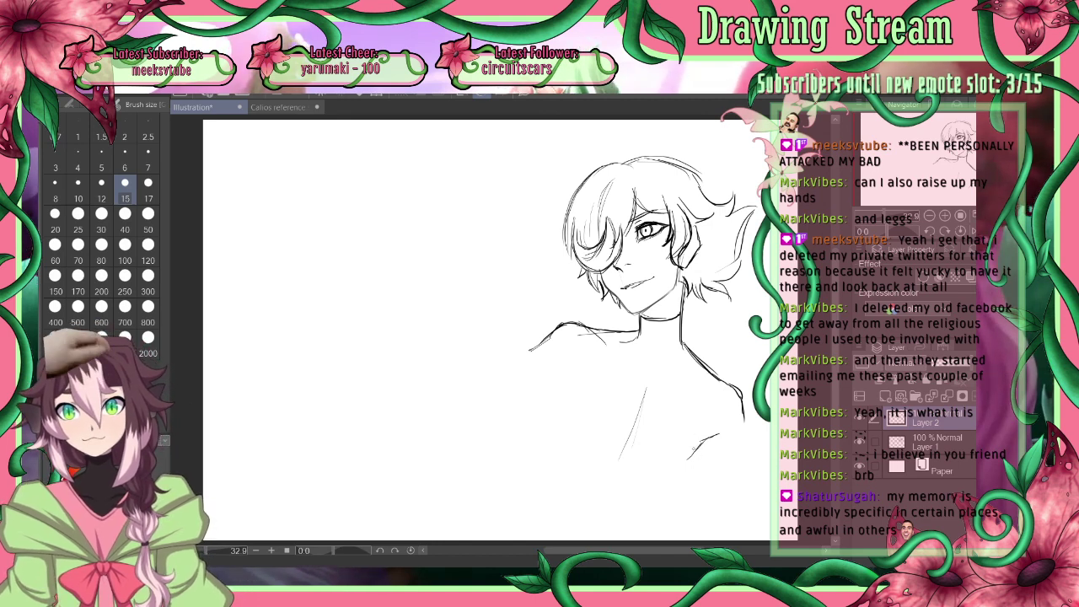
left_click_drag(695, 451, 670, 474)
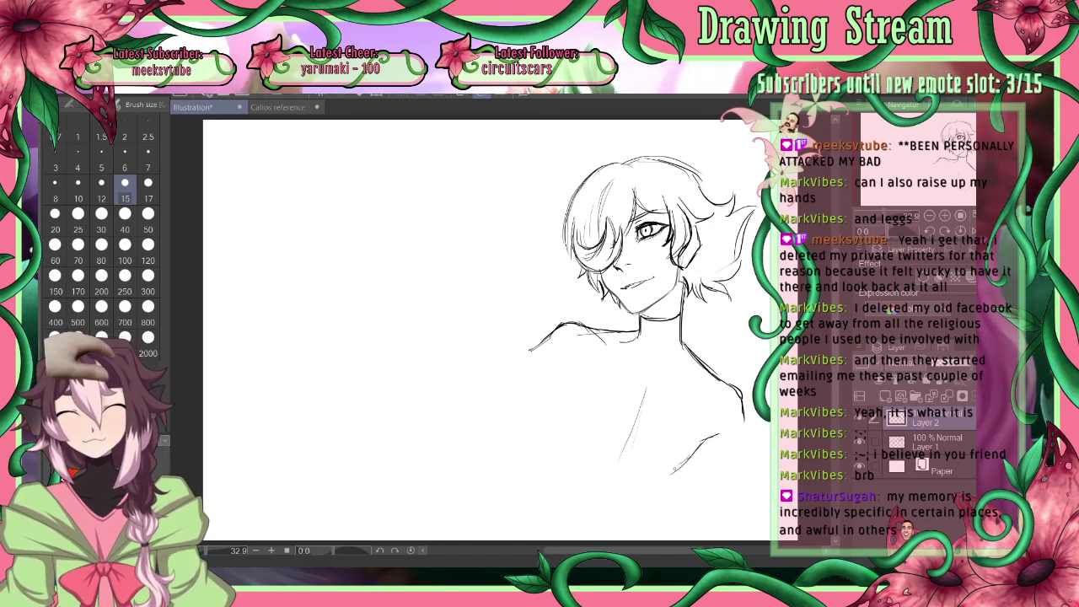
mouse_move(558, 374)
left_mouse_down()
mouse_move(575, 378)
mouse_move(584, 416)
mouse_move(577, 401)
left_mouse_up()
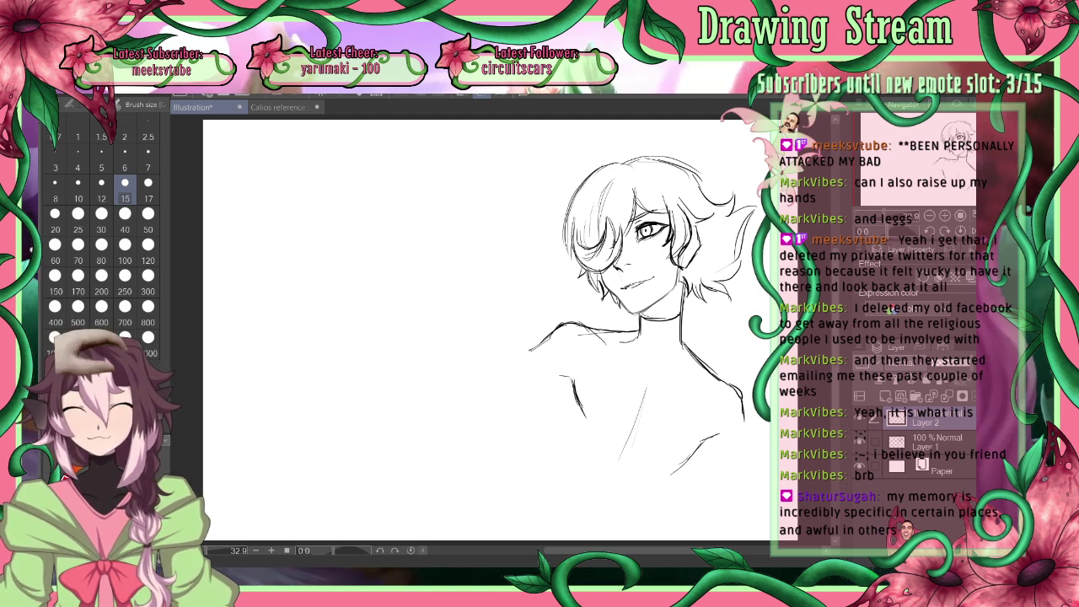
left_click_drag(705, 442, 674, 458)
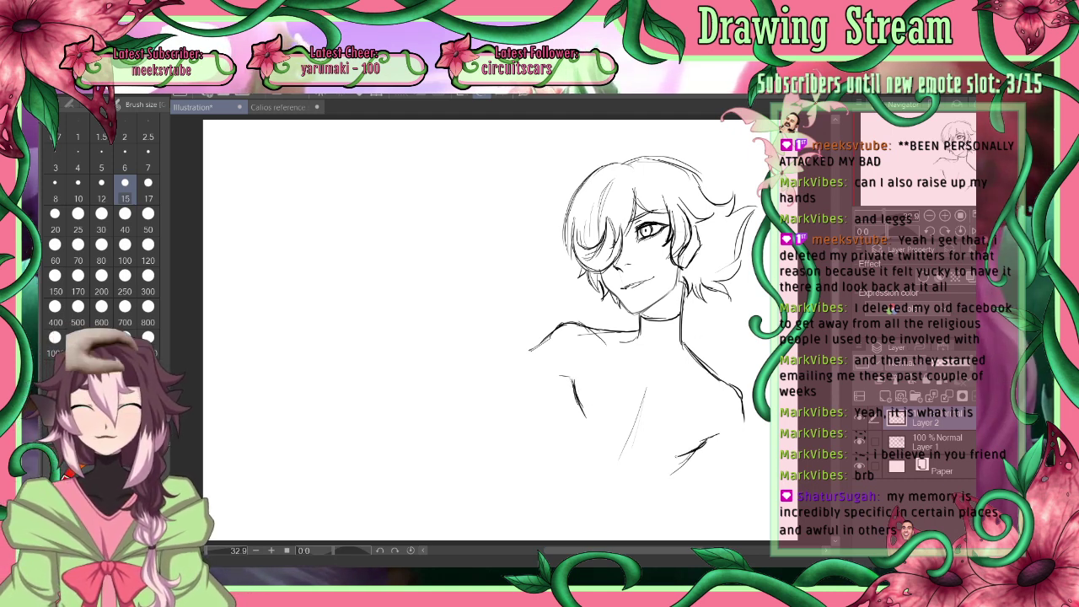
left_click_drag(567, 393, 552, 471)
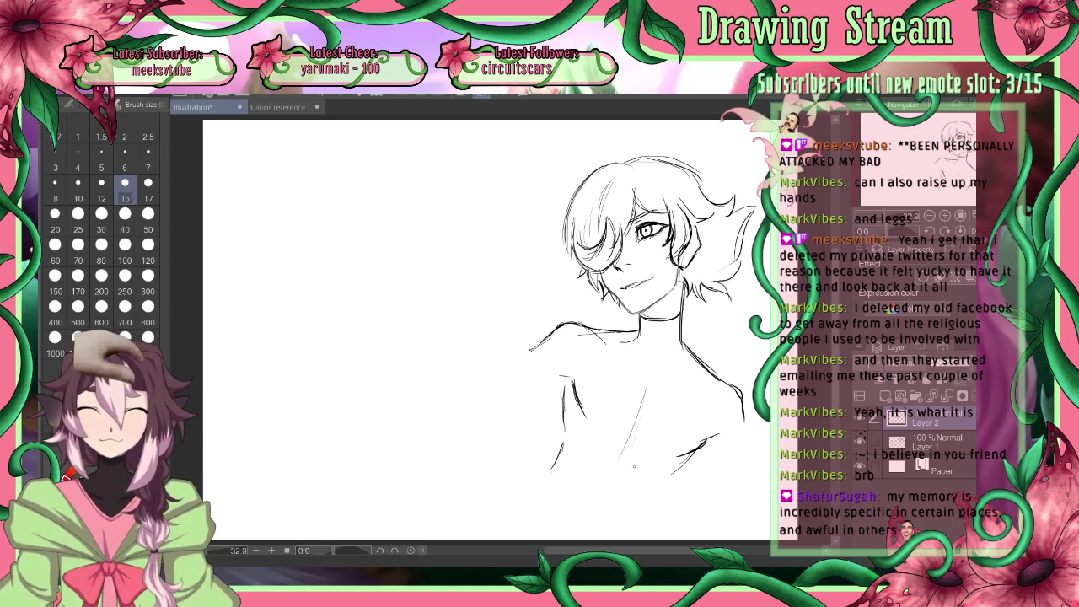
key("ctrl+z")
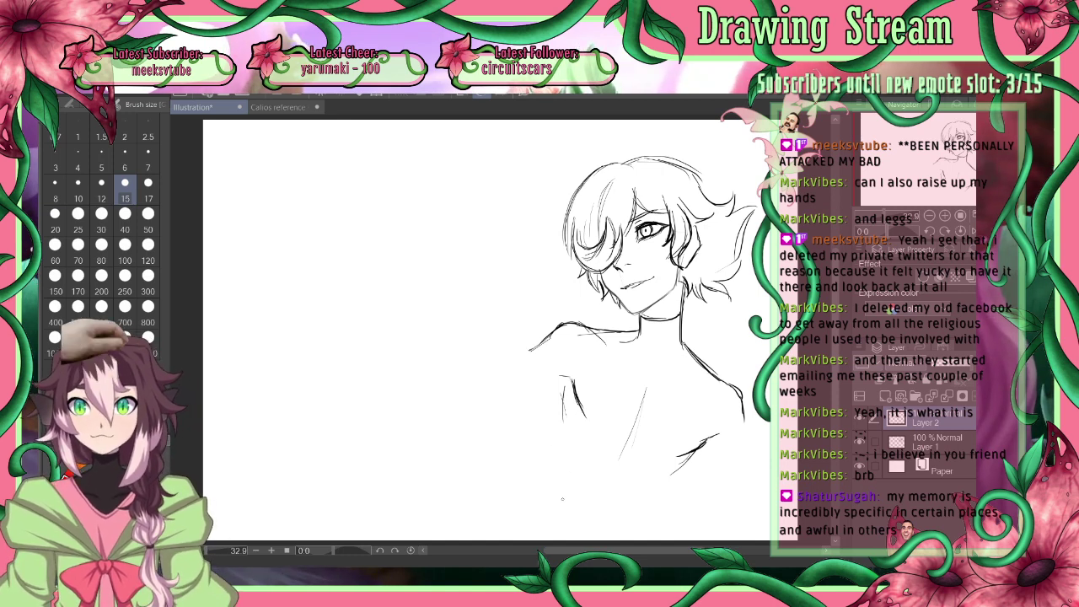
key("ctrl+z")
Draw the far upper arm extending outward from the shoulder, a circle for its elbow and a separate oval for the raised hand
mouse_move(558, 397)
left_mouse_down()
mouse_move(555, 439)
mouse_move(556, 400)
mouse_move(536, 481)
mouse_move(547, 393)
mouse_move(490, 422)
left_mouse_up()
left_click_drag(549, 337, 475, 383)
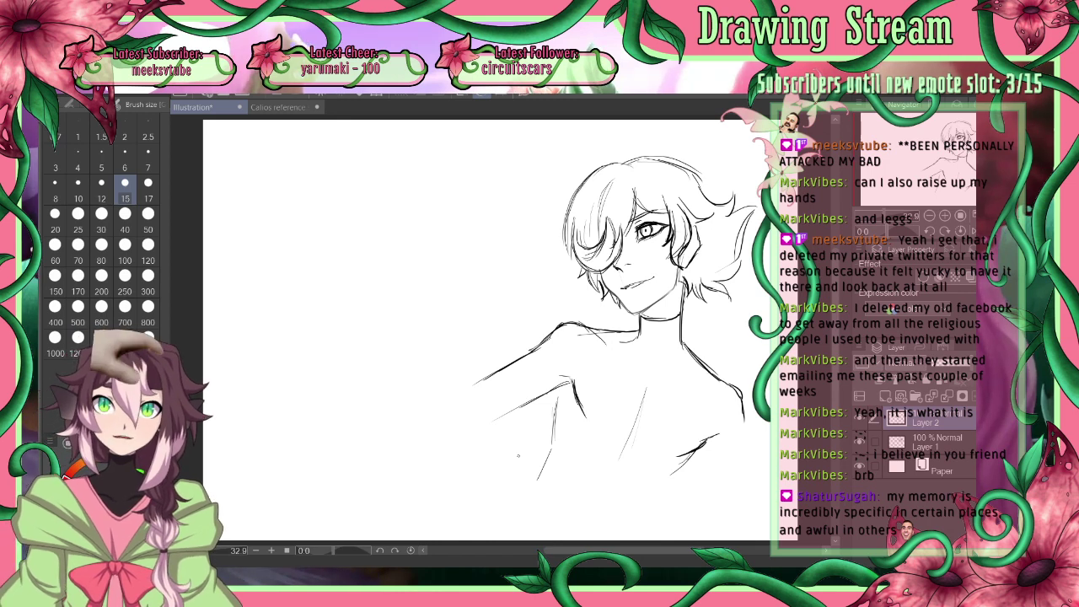
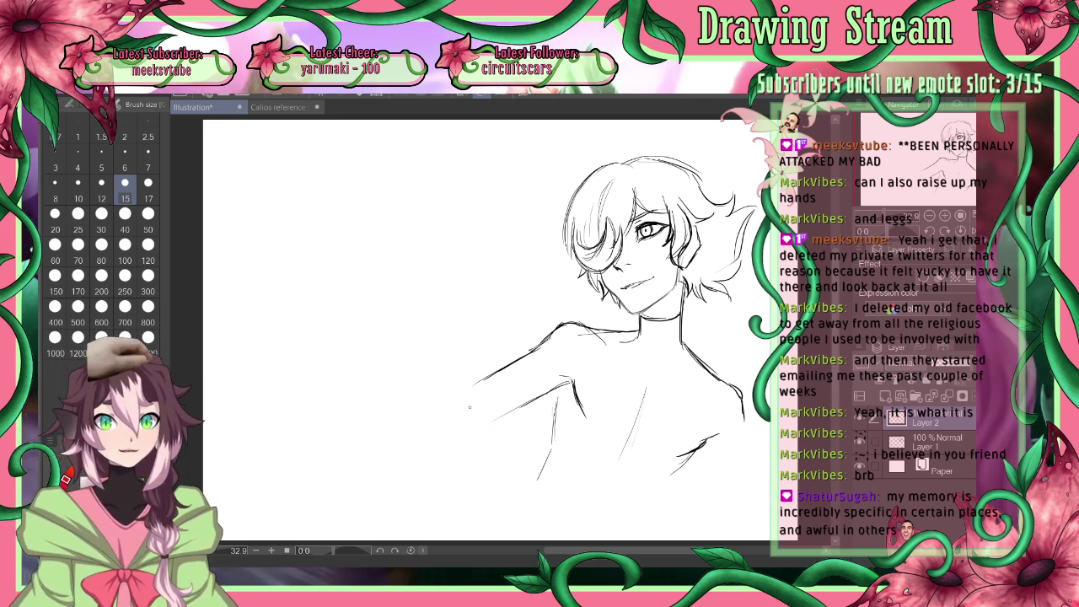
mouse_move(480, 388)
left_mouse_down()
mouse_move(459, 418)
mouse_move(501, 413)
mouse_move(486, 385)
mouse_move(494, 372)
left_mouse_up()
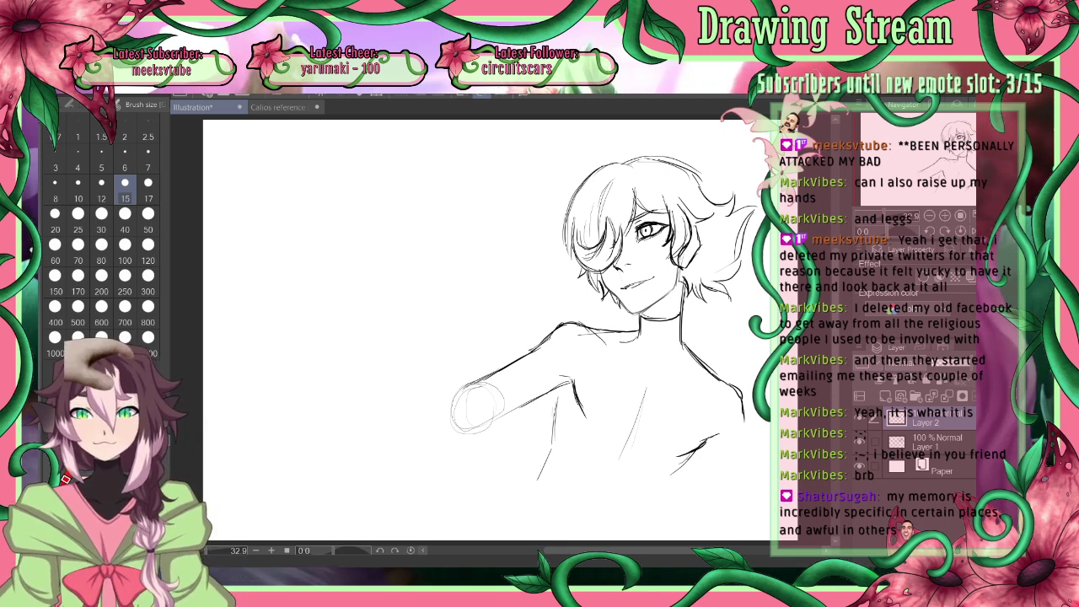
left_click_drag(482, 428, 532, 403)
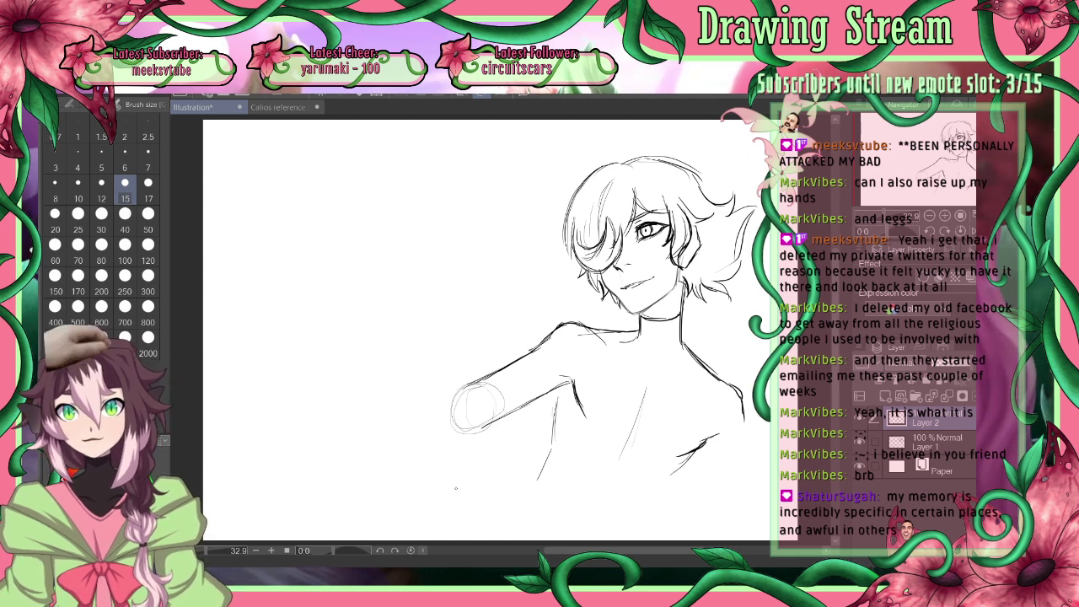
mouse_move(385, 303)
left_mouse_down()
mouse_move(360, 310)
mouse_move(359, 333)
left_mouse_up()
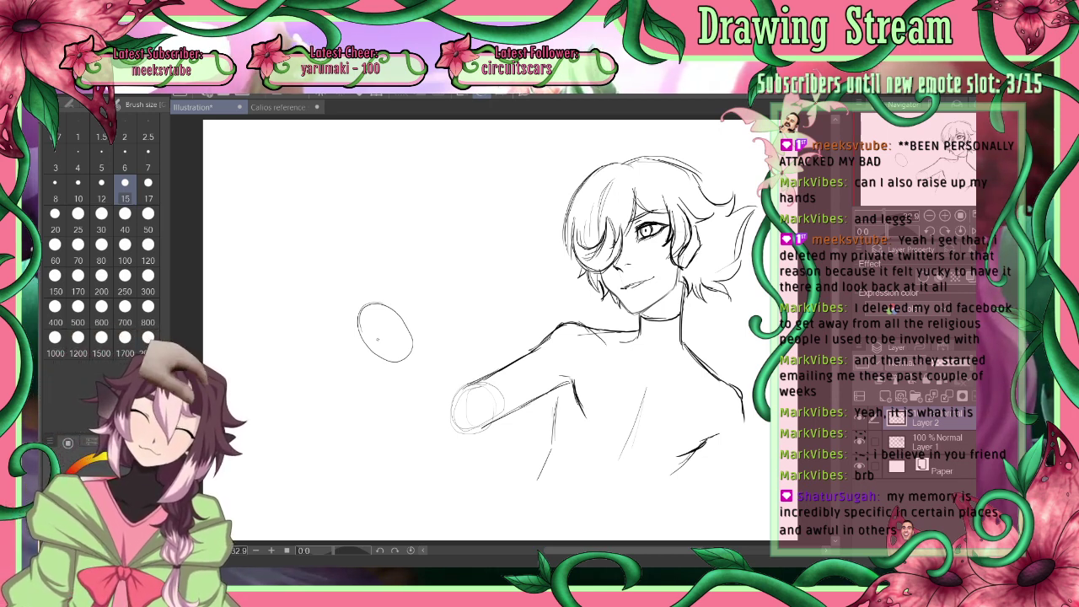
Draw the outer and inner contours of the raised forearm, joining the hand oval to the elbow circle
mouse_move(360, 325)
left_mouse_down()
mouse_move(376, 359)
mouse_move(426, 403)
mouse_move(469, 433)
mouse_move(488, 425)
left_mouse_up()
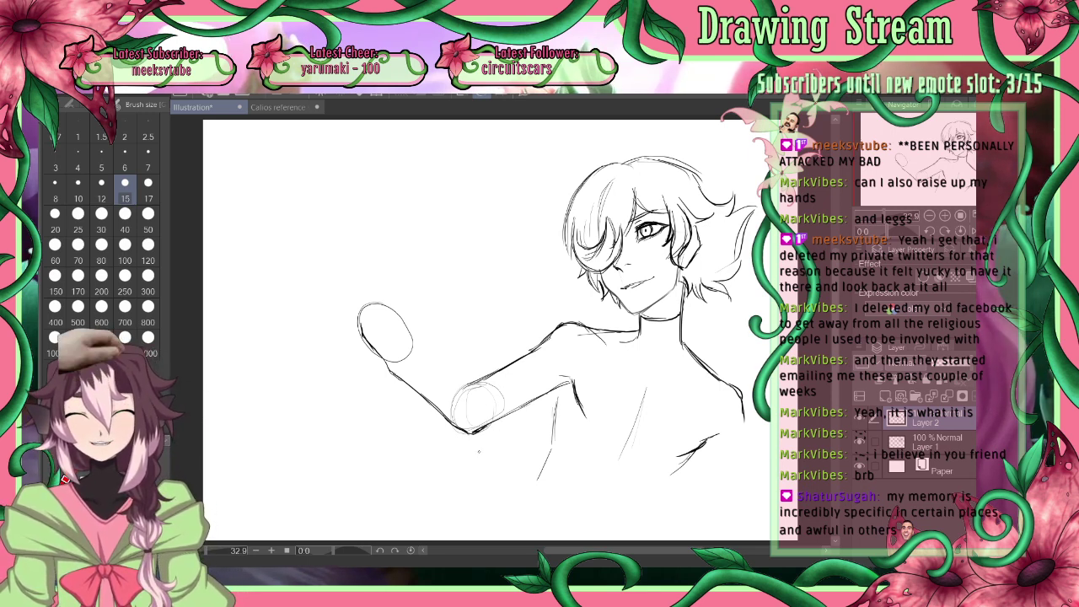
mouse_move(412, 352)
left_mouse_down()
mouse_move(444, 384)
mouse_move(480, 402)
left_mouse_up()
left_click_drag(479, 390, 486, 410)
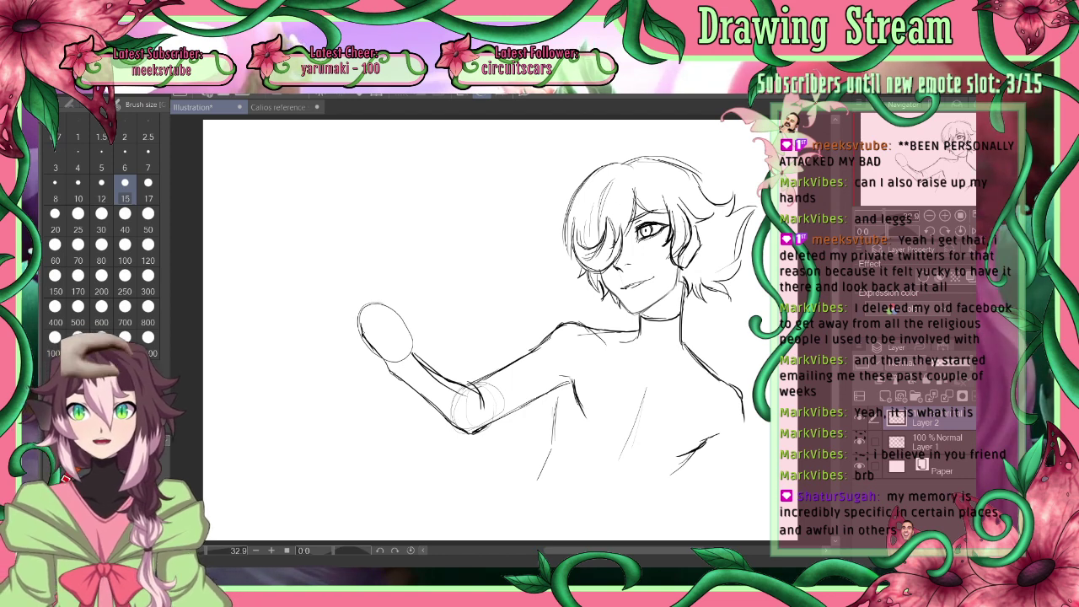
Sketch a loosely curled fist inside the raised hand's oval
left_click_drag(360, 329, 366, 300)
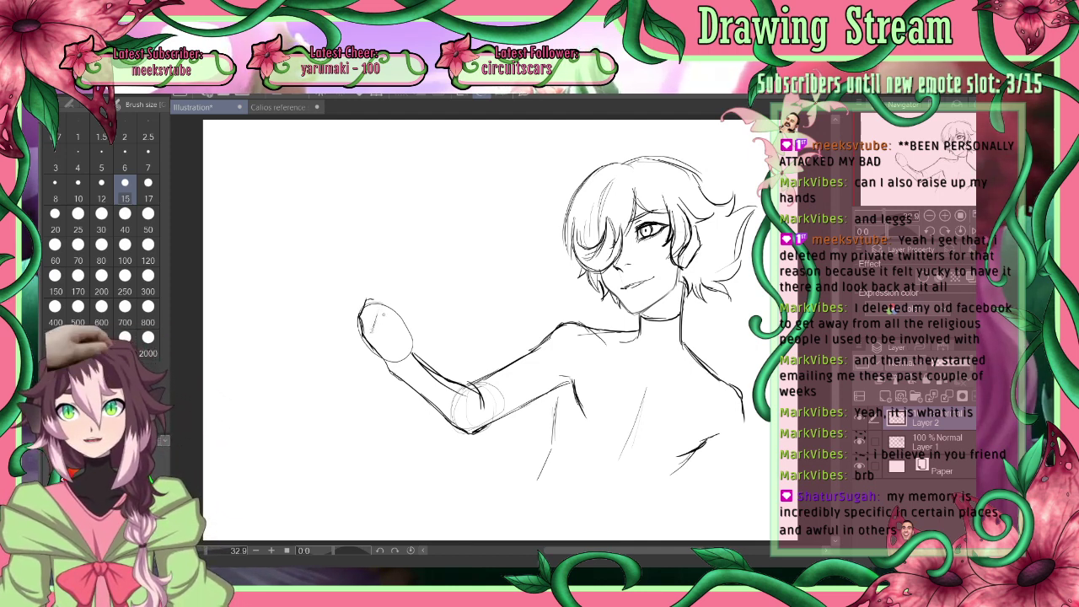
mouse_move(374, 322)
left_mouse_down()
mouse_move(397, 319)
mouse_move(386, 336)
mouse_move(396, 334)
mouse_move(394, 303)
mouse_move(398, 318)
mouse_move(409, 311)
mouse_move(400, 330)
left_mouse_up()
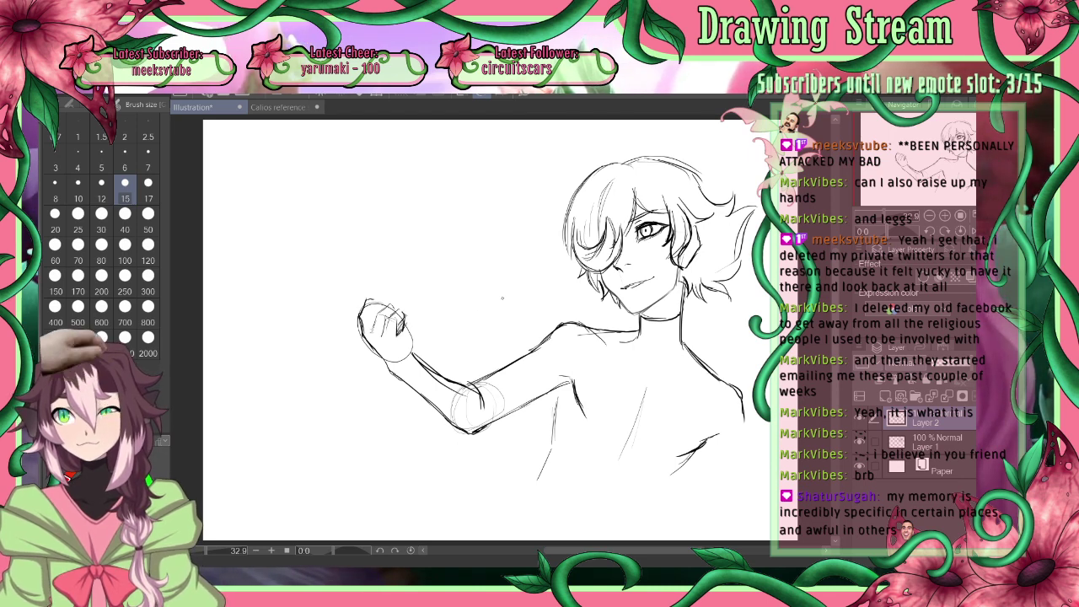
Erase the curled fingers and the upper hand oval with the eraser at size 500, and return to the size 15 brush
left_click(77, 322)
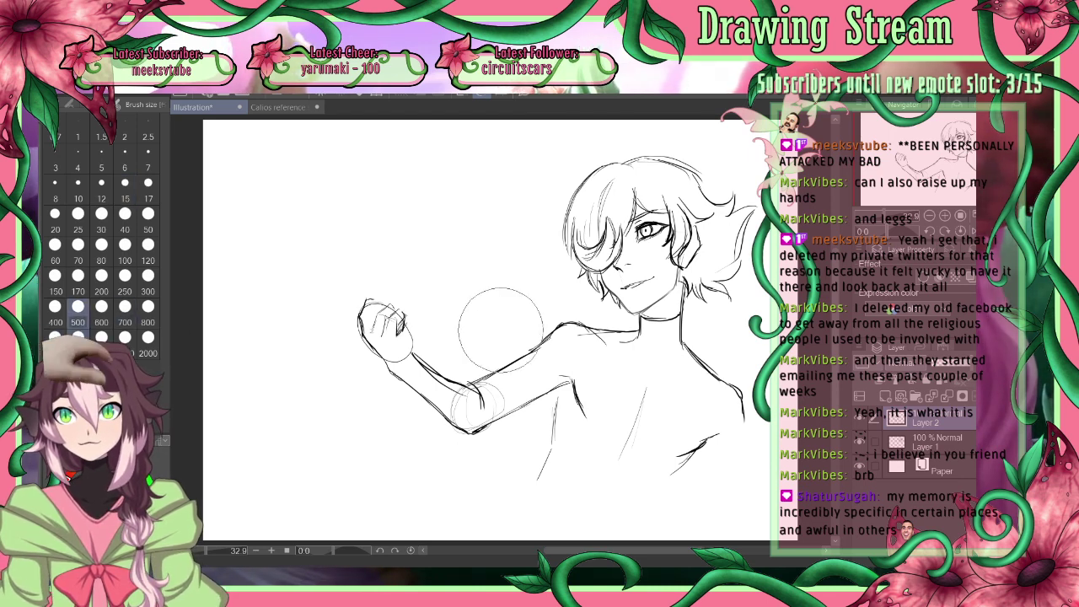
left_click_drag(413, 323, 384, 311)
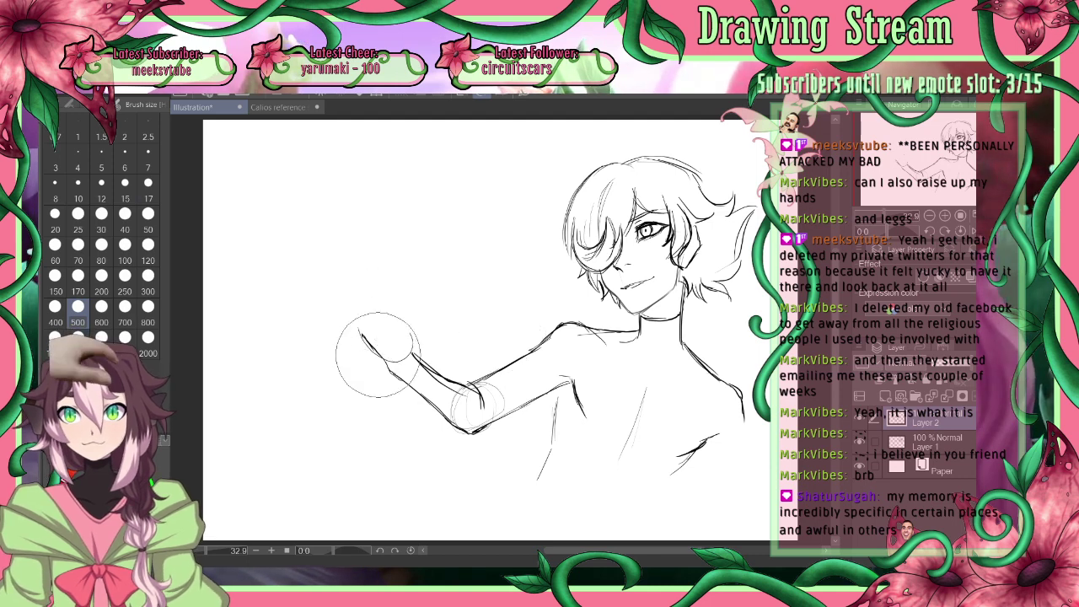
key("bracketleft")
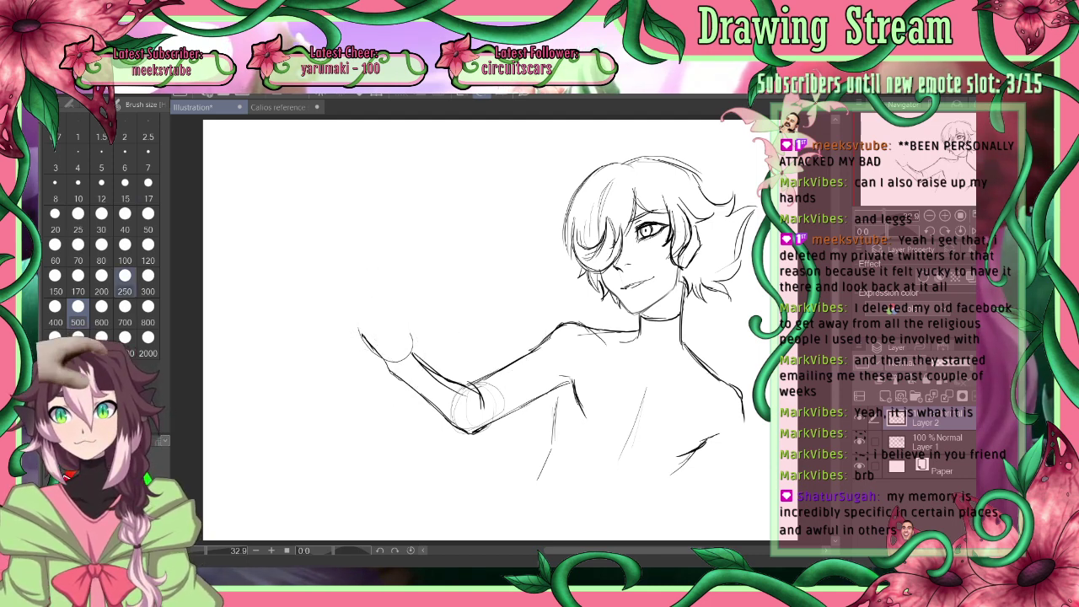
key("p")
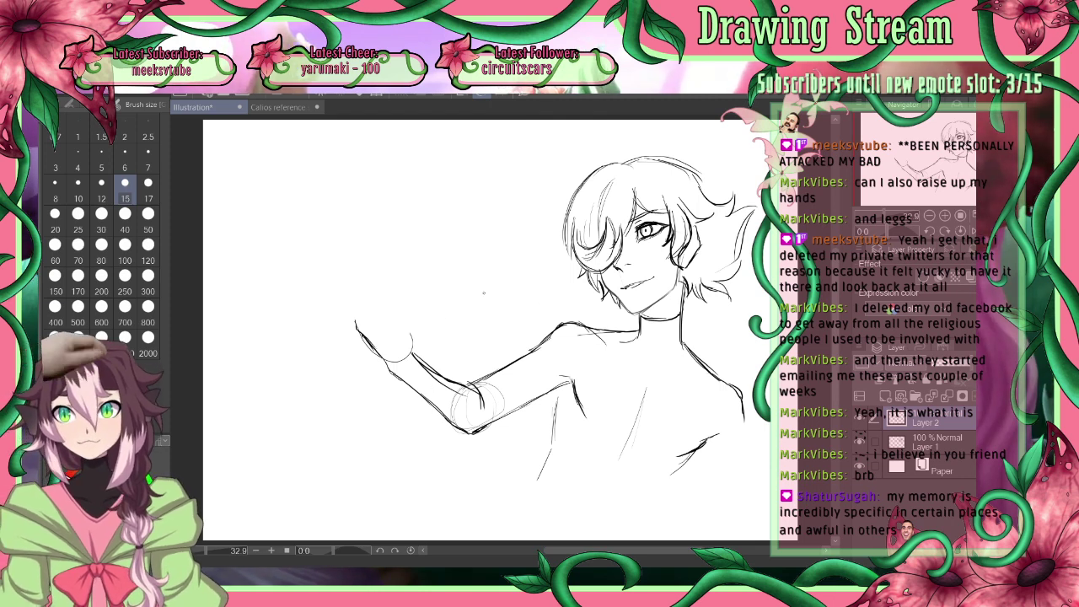
Draw an open hand above the wrist with an outer digit angled away and two raised fingers beside it
left_click_drag(356, 329, 347, 293)
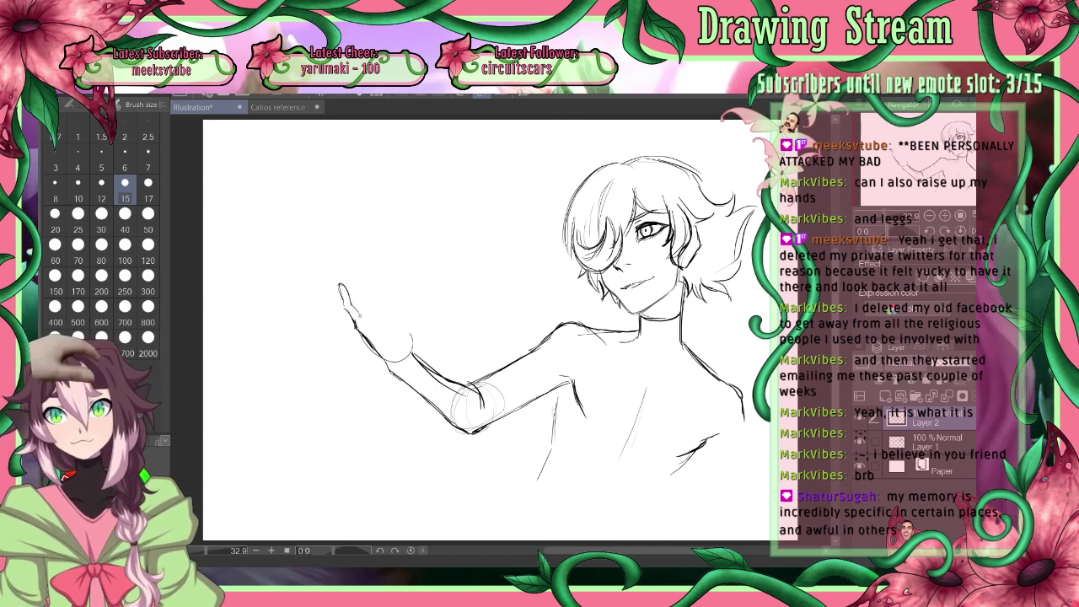
left_click_drag(357, 314, 364, 328)
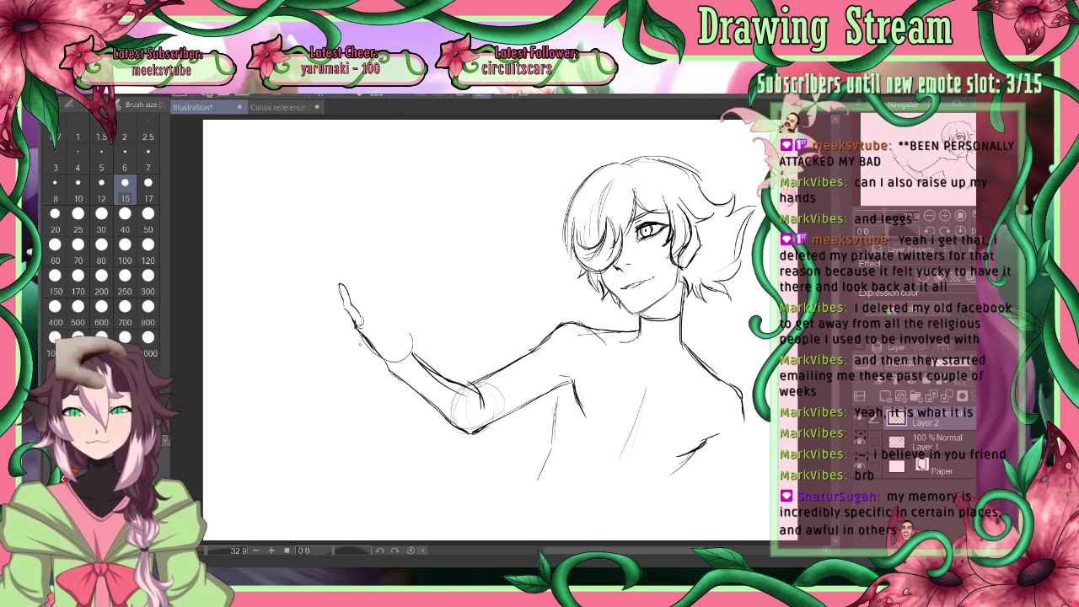
left_click_drag(357, 310, 368, 317)
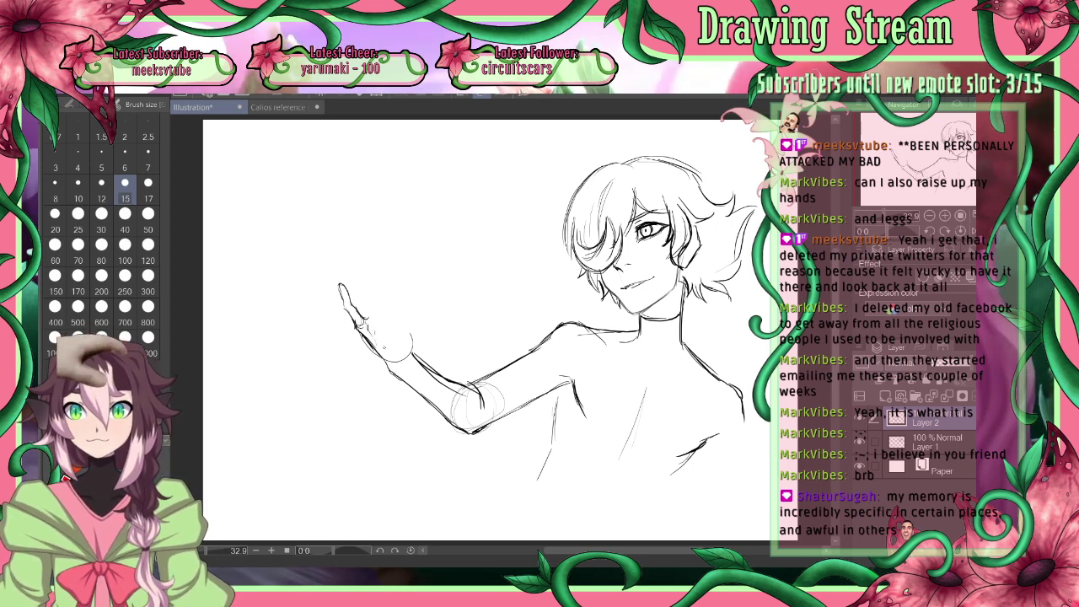
mouse_move(362, 323)
left_mouse_down()
mouse_move(377, 283)
mouse_move(376, 322)
left_mouse_up()
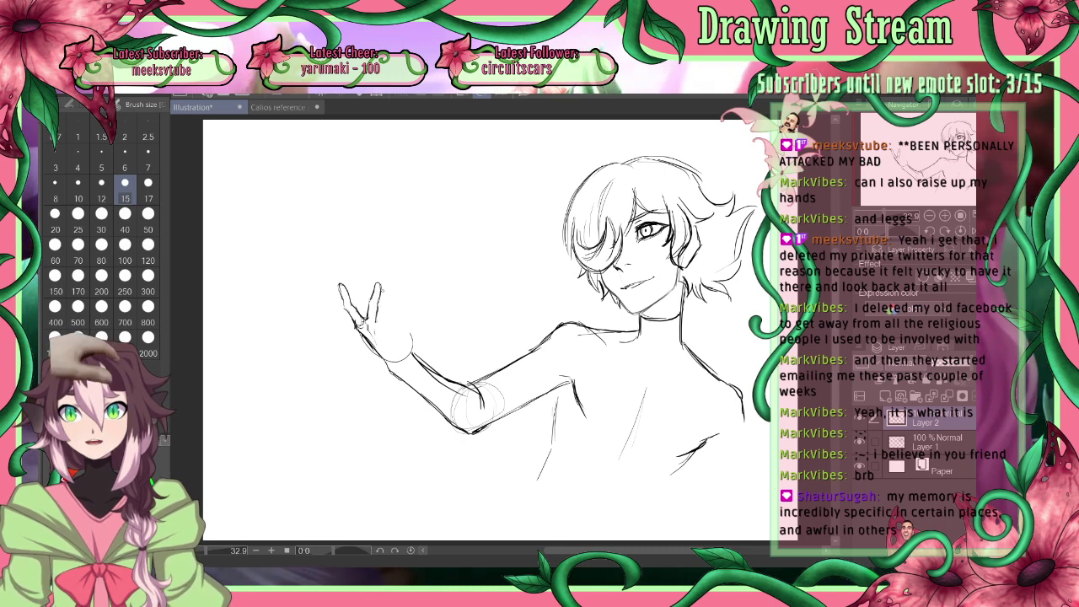
left_click_drag(381, 284, 387, 326)
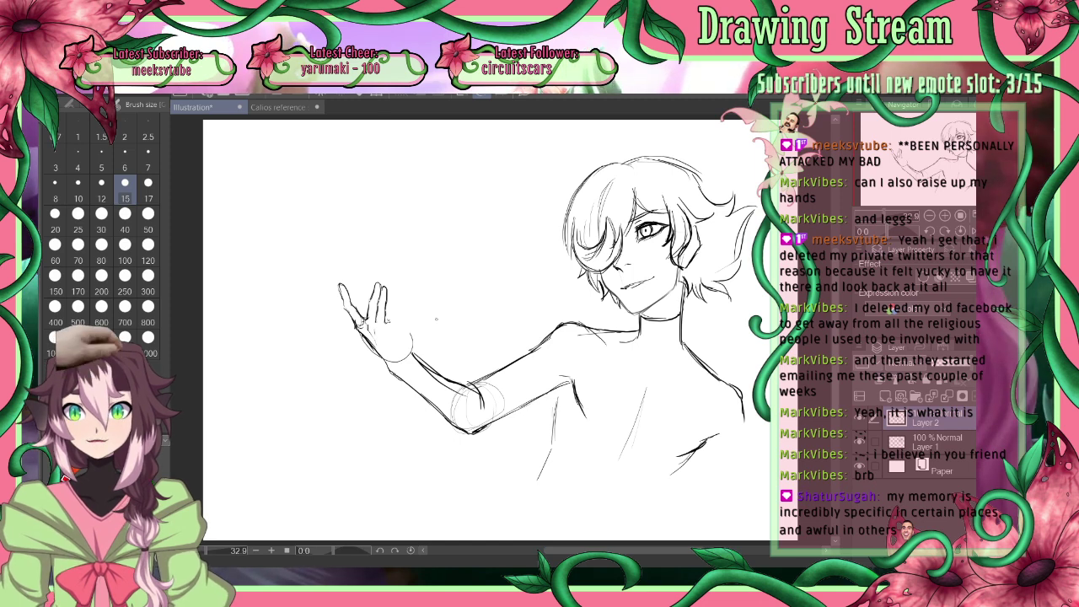
Select the two raised fingers with a freehand selection, transform them to stand more upright, and deselect
mouse_move(381, 301)
left_mouse_down()
mouse_move(369, 305)
mouse_move(379, 320)
mouse_move(405, 315)
mouse_move(387, 267)
left_mouse_up()
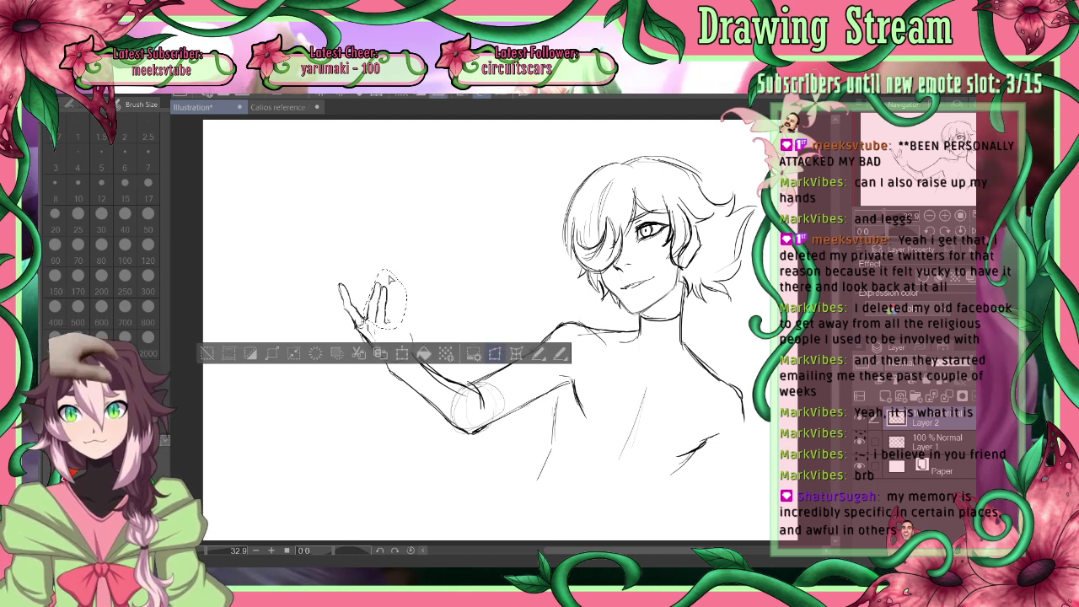
key("ctrl+t")
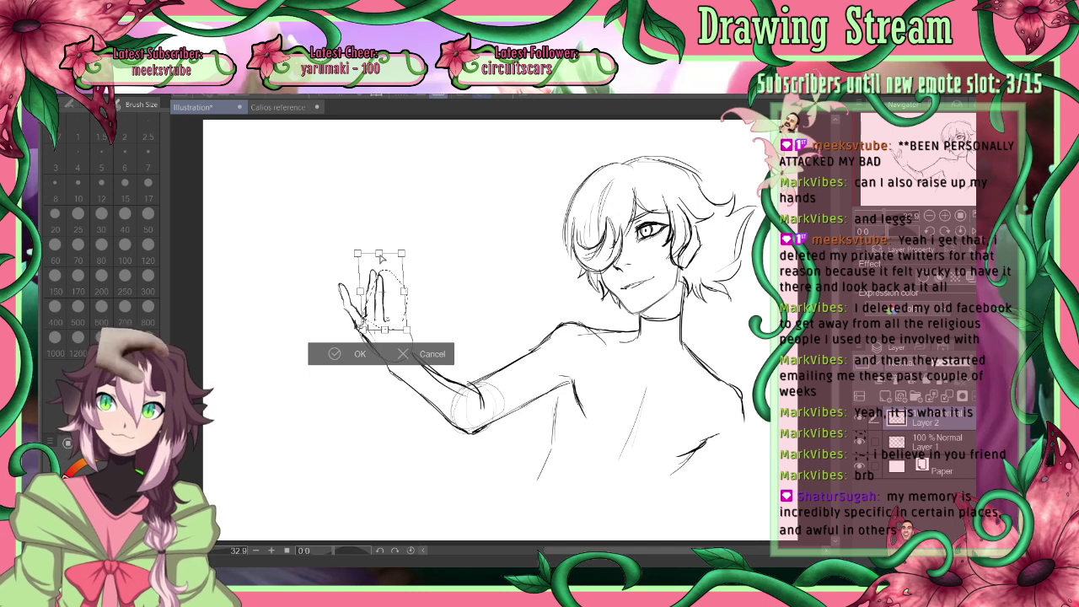
left_click_drag(380, 254, 380, 256)
left_click_drag(389, 311, 390, 314)
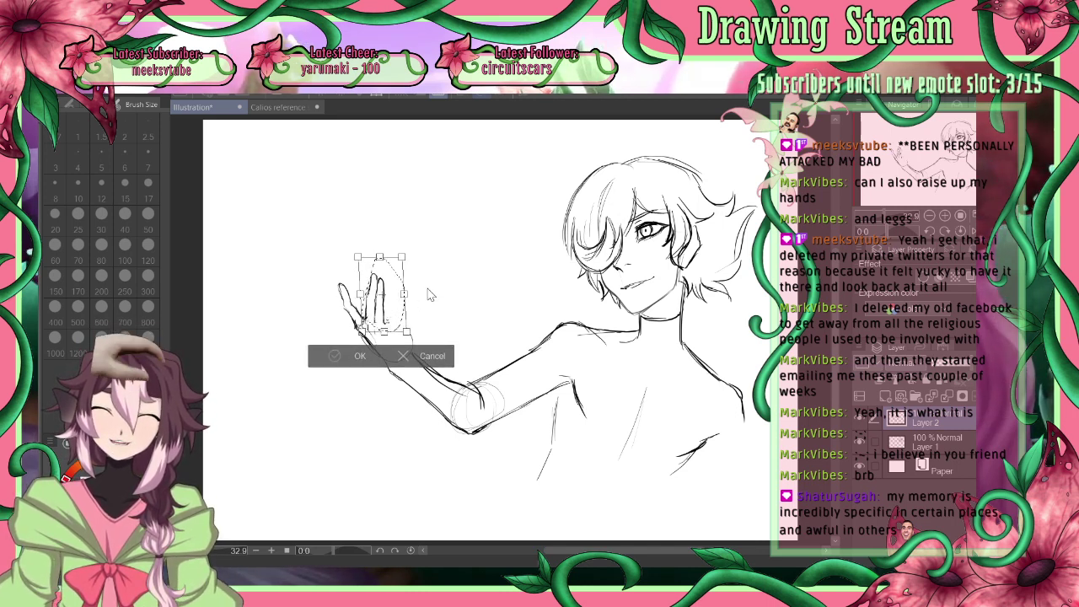
key("Return")
key("ctrl+d")
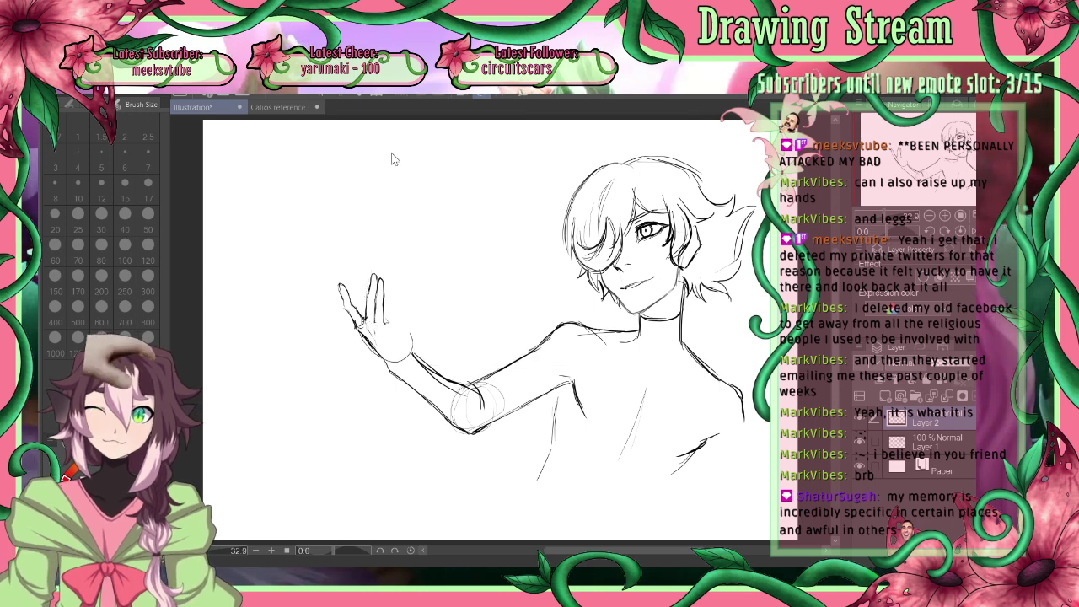
Draw the last finger and the palm's inner edge, and erase the leftover hand oval with the eraser at size 80
key("p")
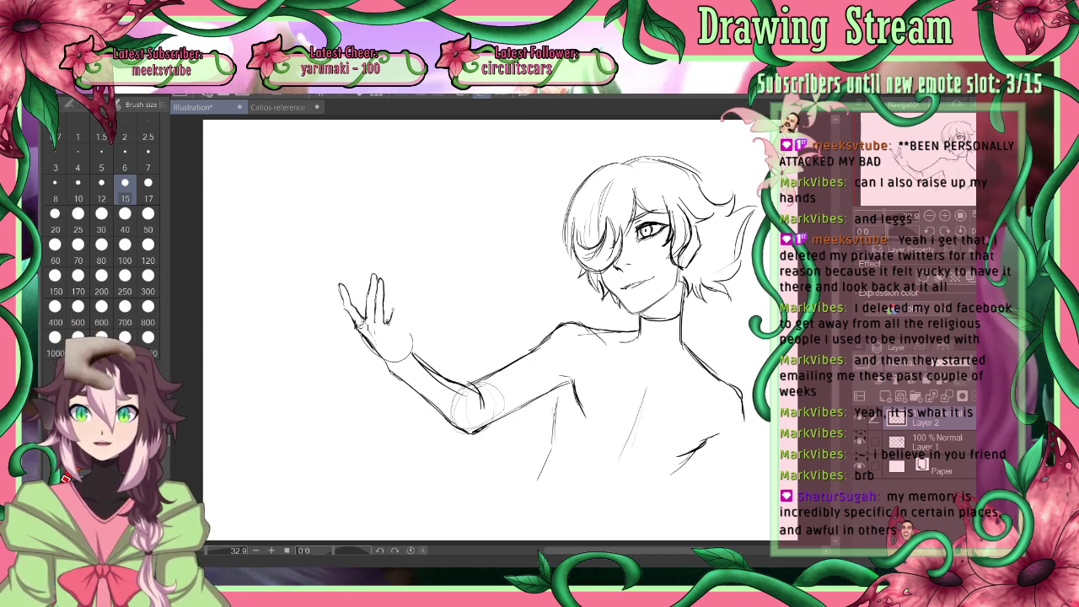
mouse_move(392, 308)
left_mouse_down()
mouse_move(400, 293)
mouse_move(399, 329)
left_mouse_up()
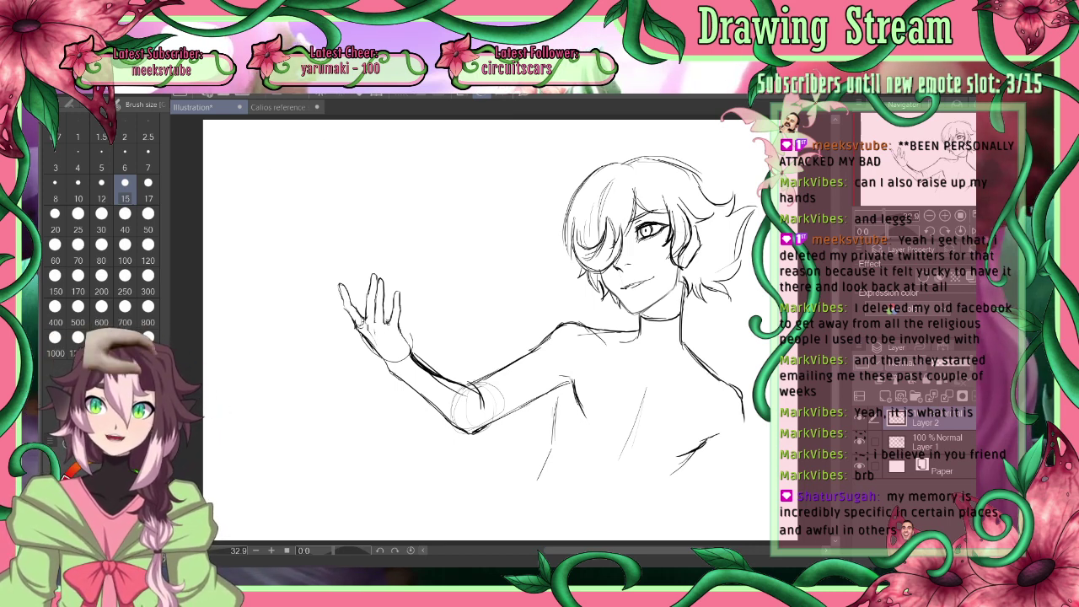
key("e")
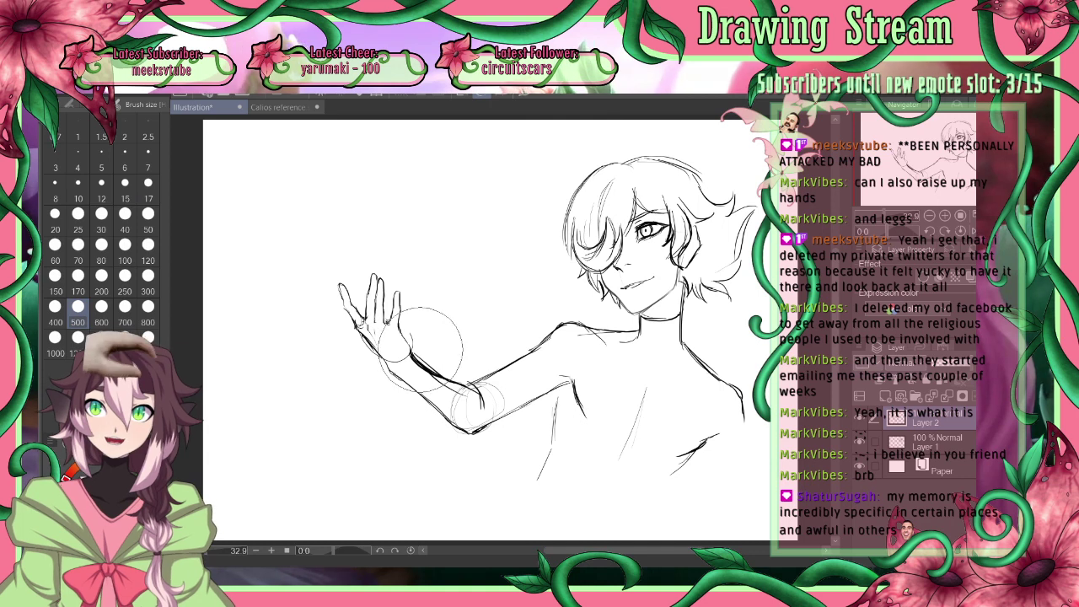
left_click(108, 257)
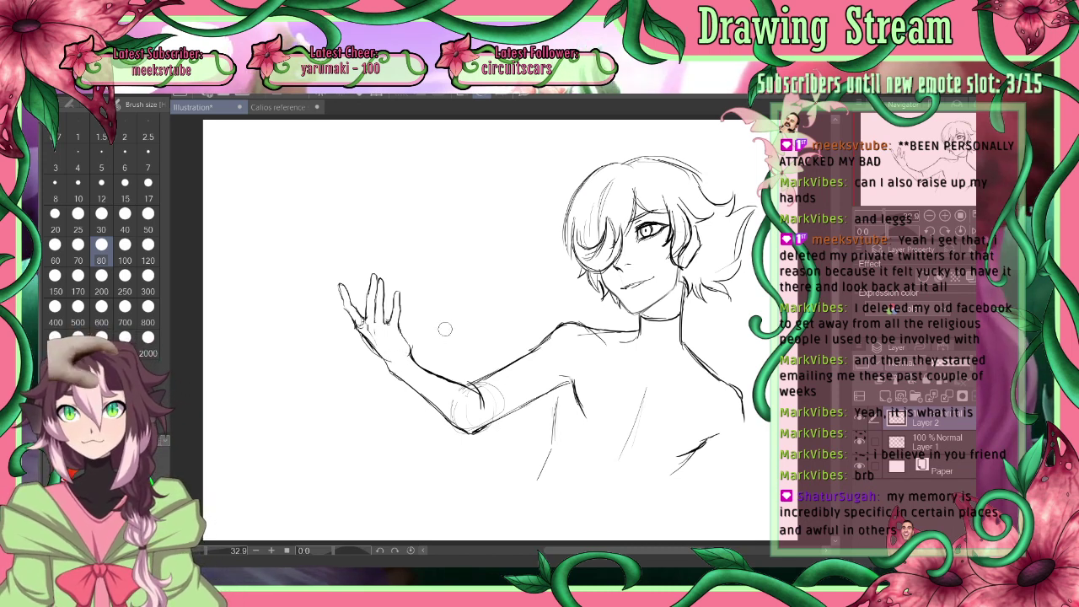
Lasso the outstretched arm, shoulders and torso below the neck, enlarge them slightly with a transform, and deselect
key("m")
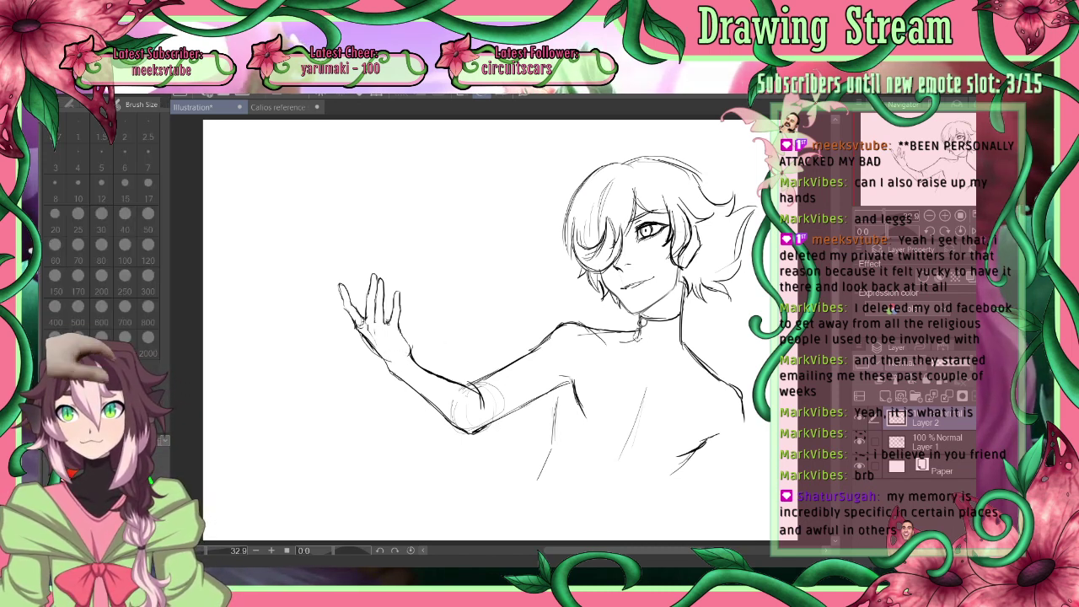
mouse_move(638, 320)
left_mouse_down()
mouse_move(561, 303)
mouse_move(258, 318)
mouse_move(540, 547)
mouse_move(727, 323)
mouse_move(674, 339)
left_mouse_up()
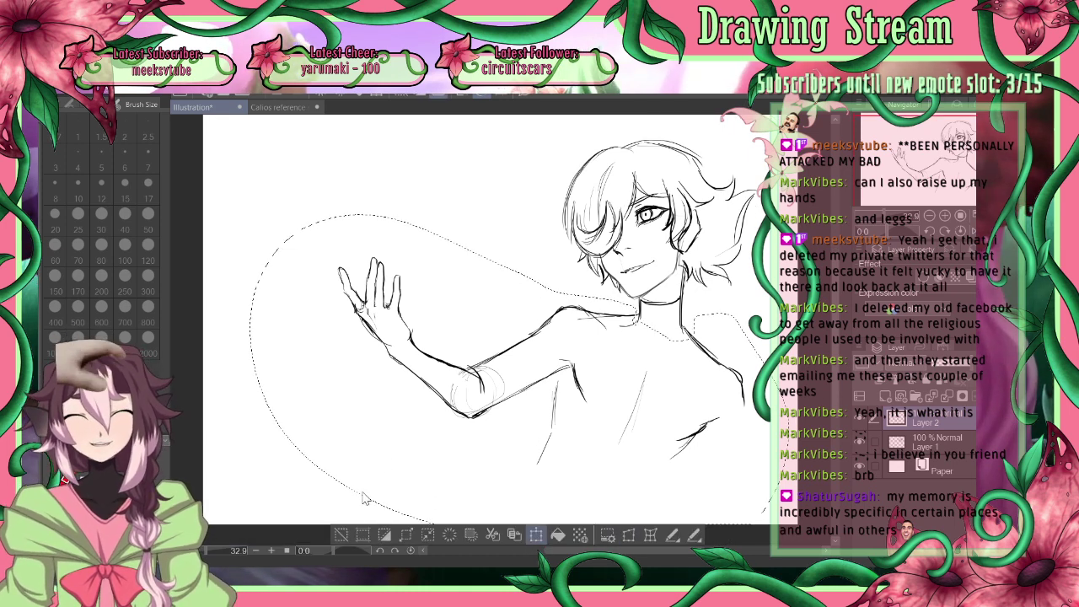
key("ctrl+t")
left_click_drag(250, 522, 204, 548)
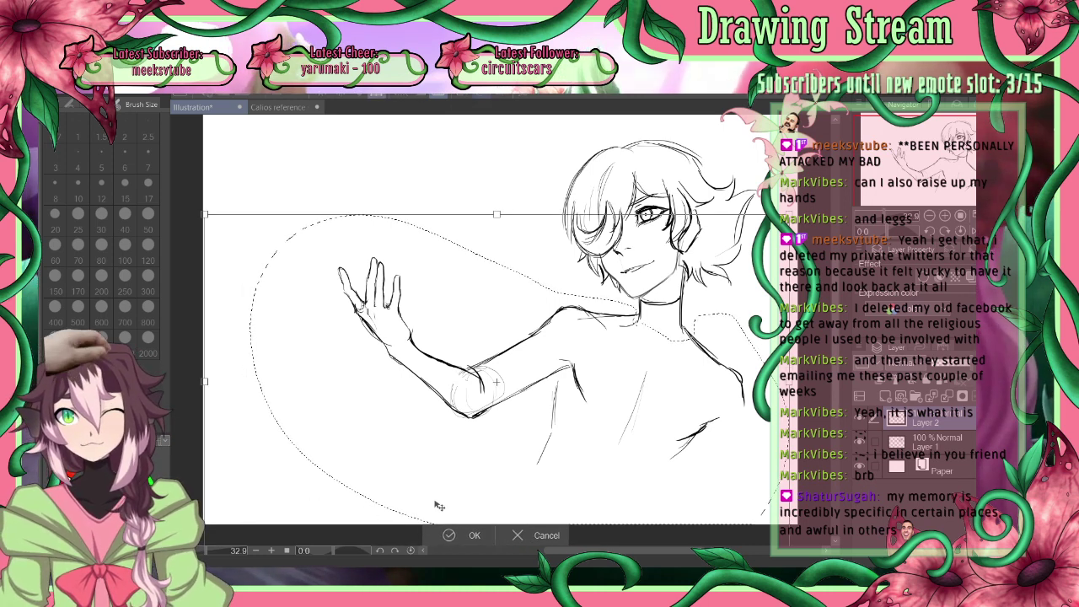
left_click_drag(680, 466, 691, 456)
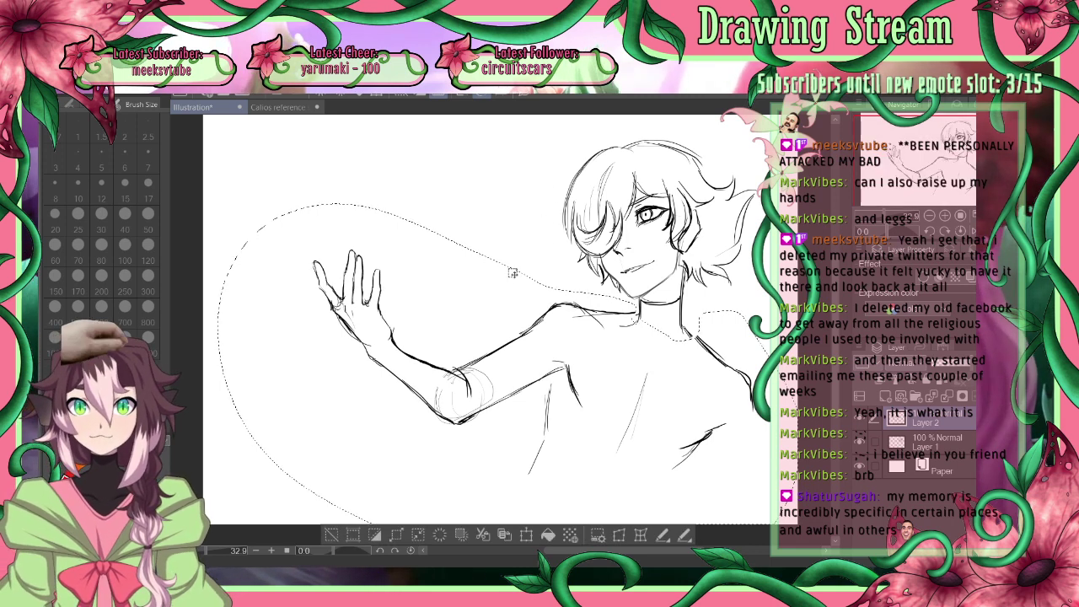
key("ctrl+d")
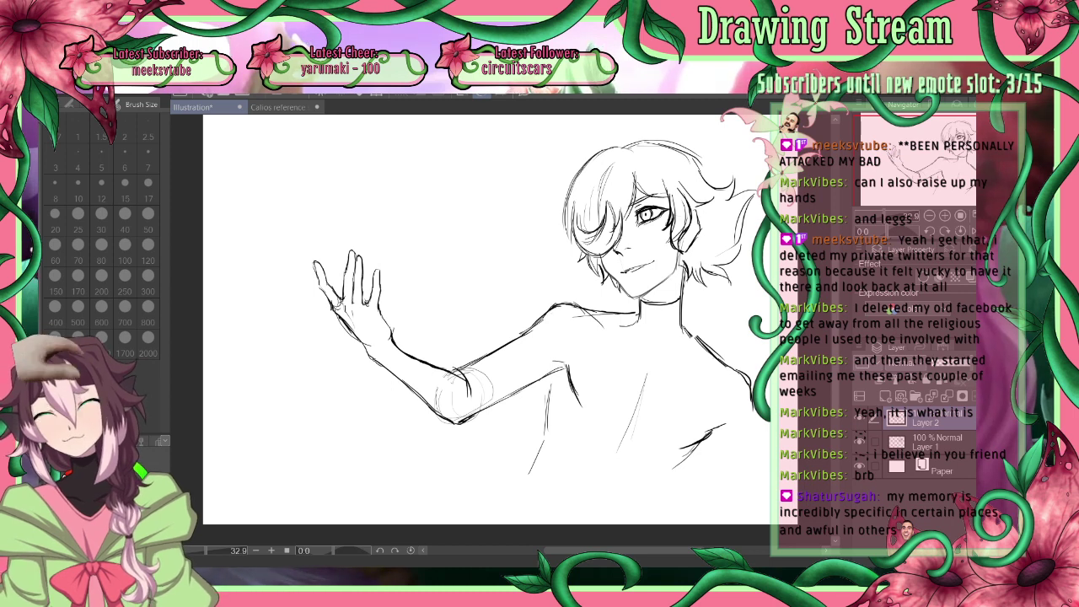
Try a darker contour along the outer edge of the raised hand with the size 15 brush, and undo it
key("e")
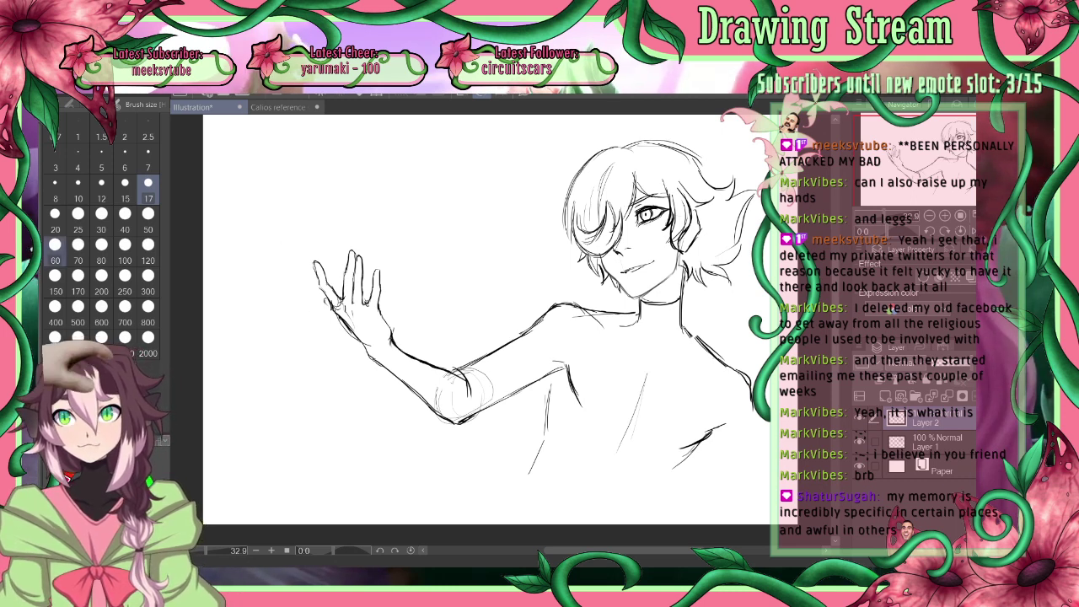
left_click(125, 189)
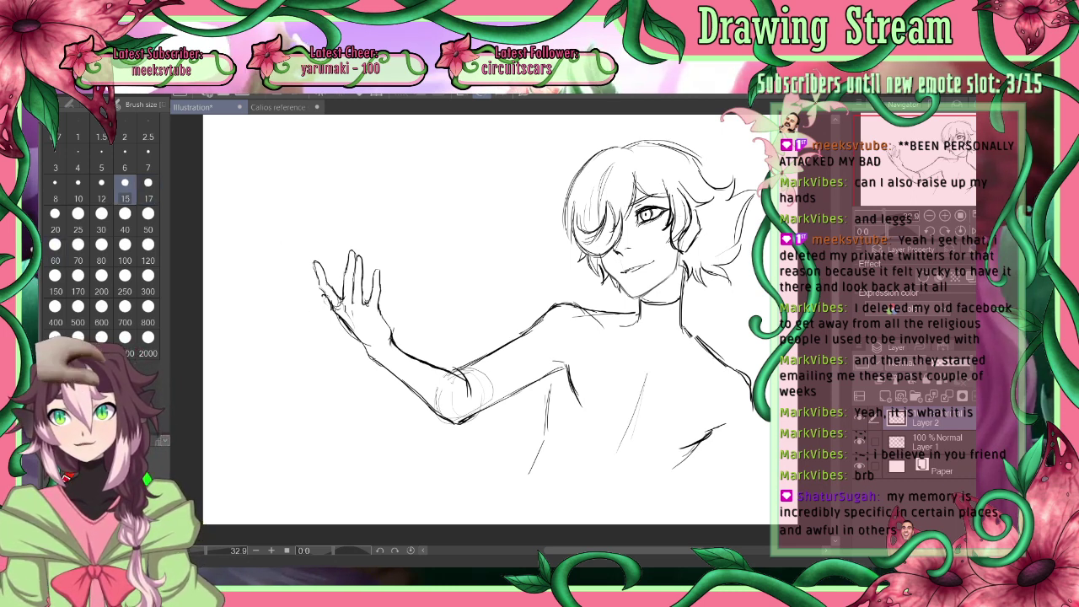
left_click_drag(323, 297, 352, 334)
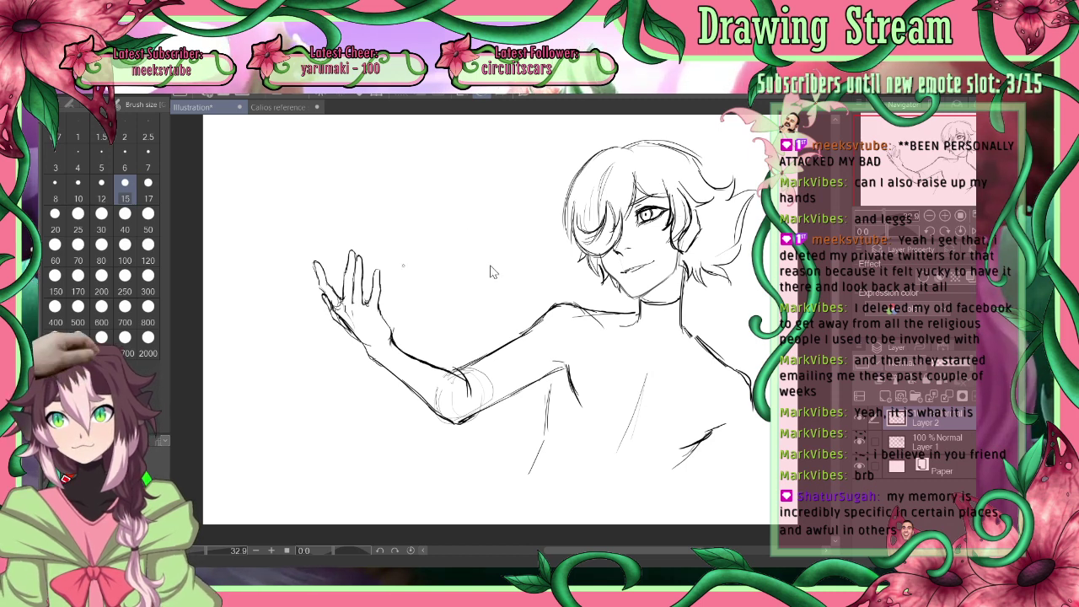
key("ctrl+z")
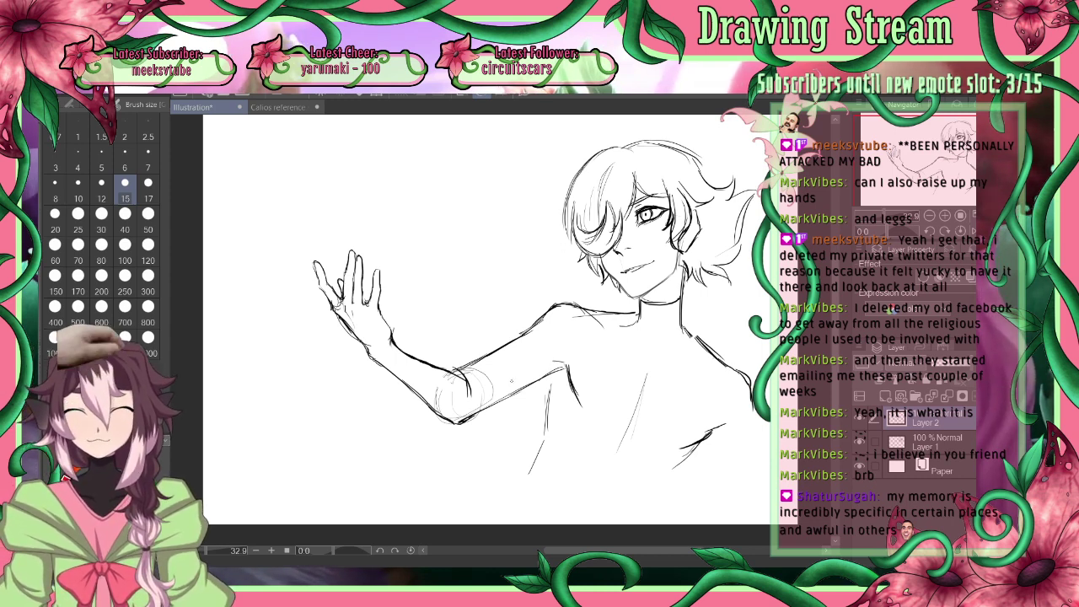
Draw the far side of the torso down from the armpit and the near side down from below the chest
left_click_drag(554, 375, 548, 436)
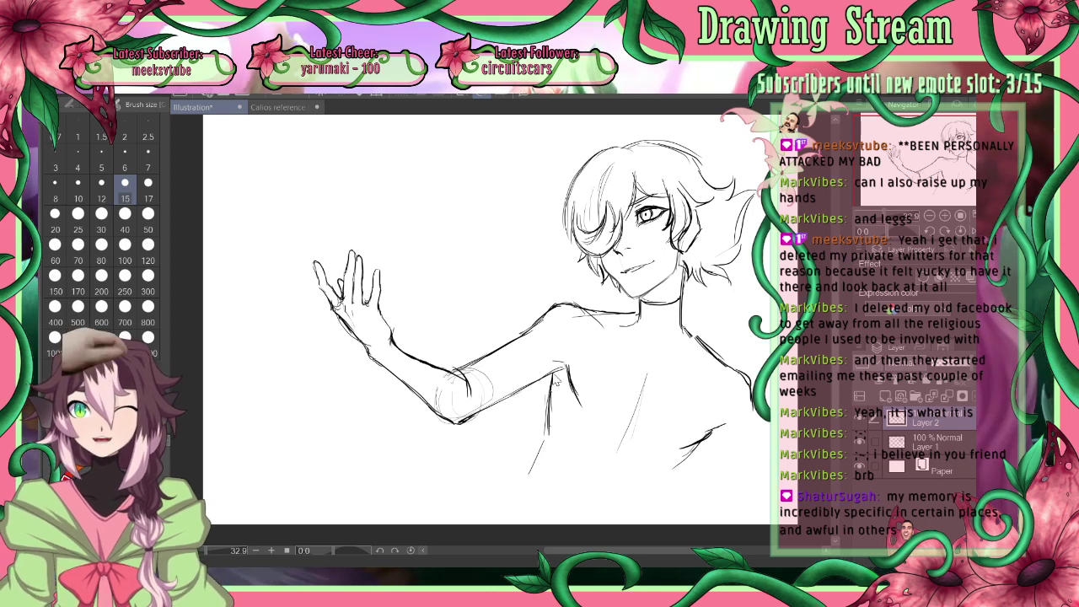
key("ctrl+z")
left_click_drag(553, 374, 552, 507)
left_click_drag(698, 446, 681, 520)
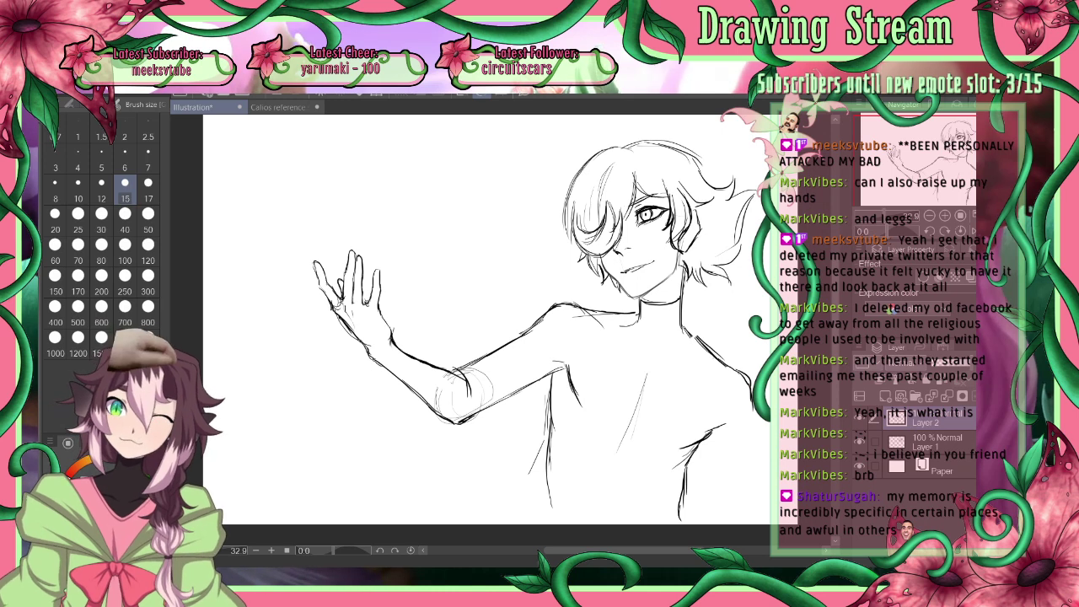
Erase the torso's near side line, redraw it farther in for a narrower waist, and extend the far side to the canvas's lower edge
key("e")
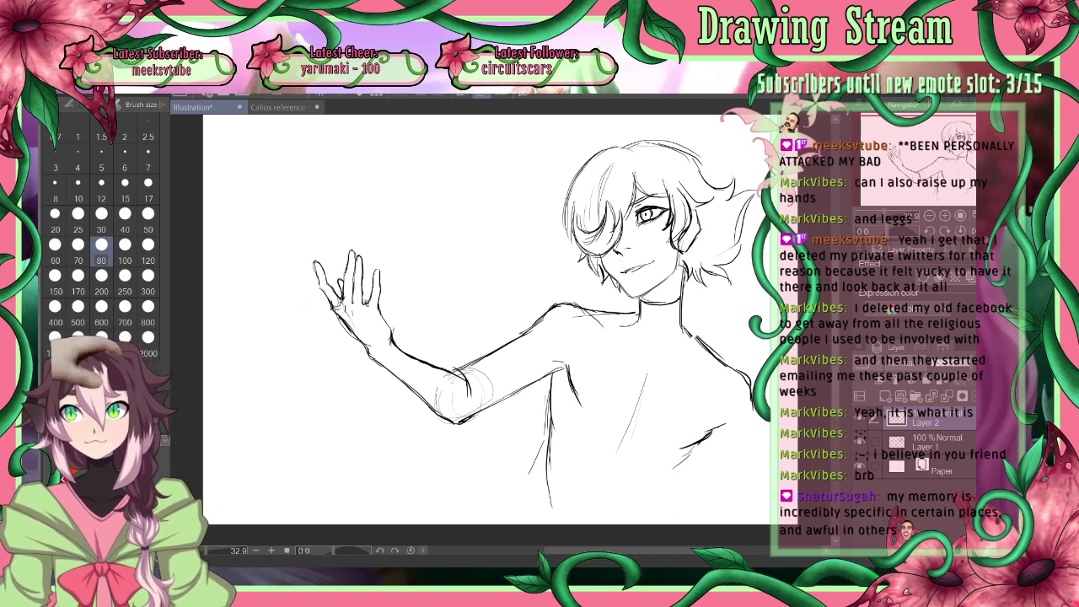
key("p")
mouse_move(688, 451)
left_mouse_down()
mouse_move(672, 473)
mouse_move(671, 521)
left_mouse_up()
left_click_drag(551, 443, 548, 529)
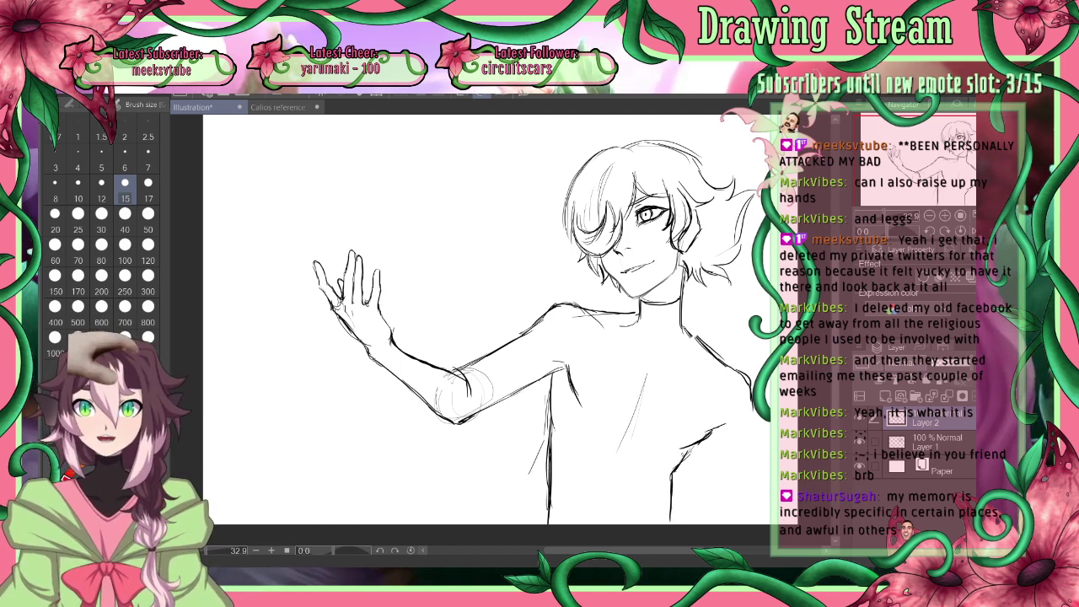
left_click_drag(672, 467, 677, 523)
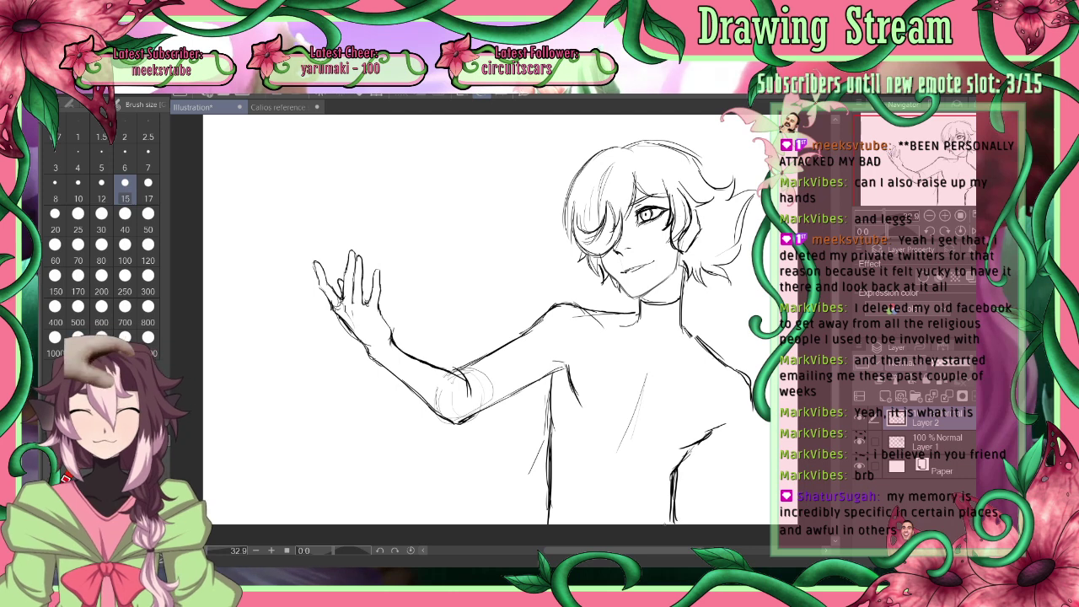
Sketch light guide lines for the lower torso's midline and the collarbones
left_click_drag(629, 456, 624, 523)
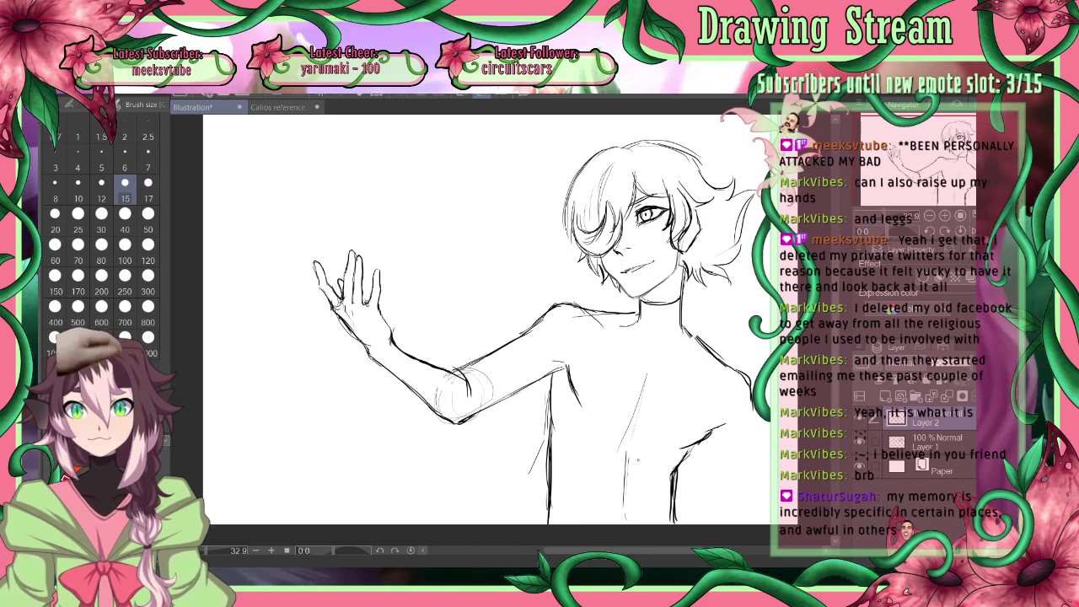
left_click_drag(614, 339, 642, 369)
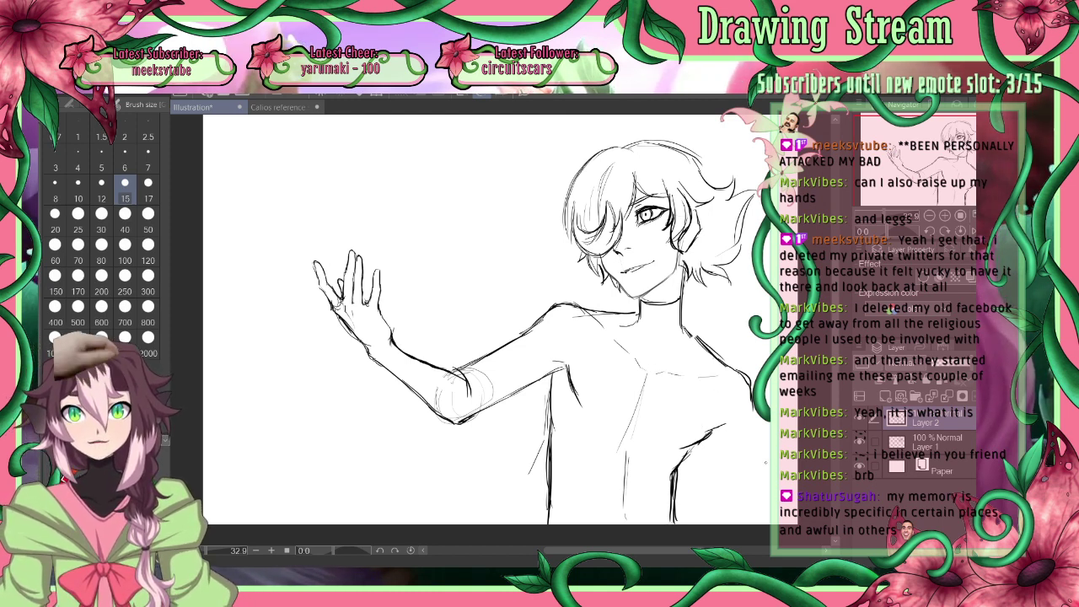
Draw the lowered arm's outer and inner contours down to the canvas's lower edge, and darken the torso's far side line
left_click_drag(748, 391, 745, 479)
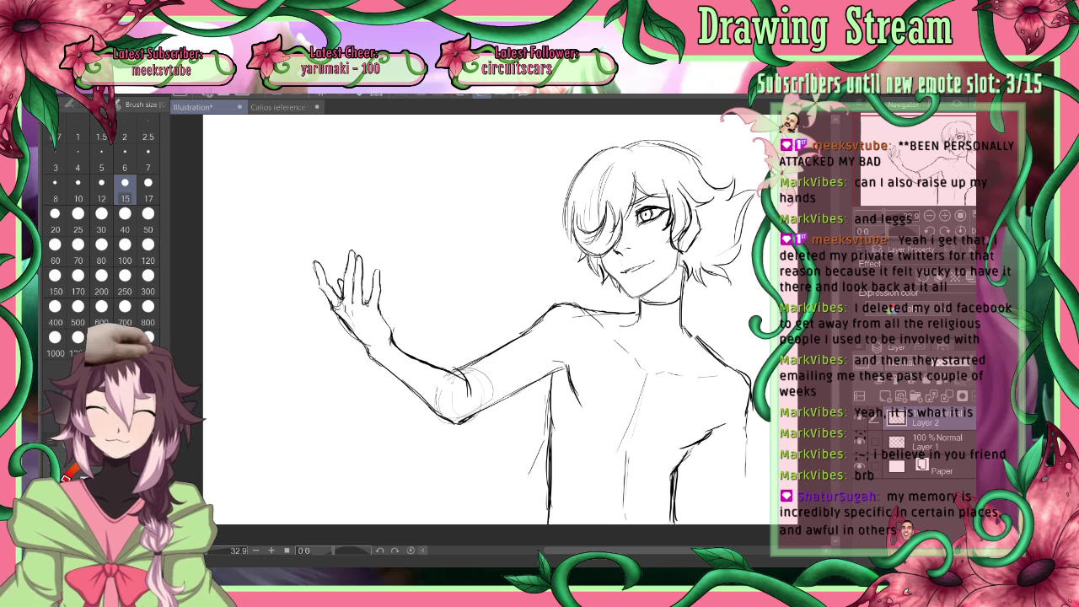
left_click_drag(746, 426, 748, 506)
left_click_drag(710, 445, 713, 521)
left_click_drag(750, 413, 747, 518)
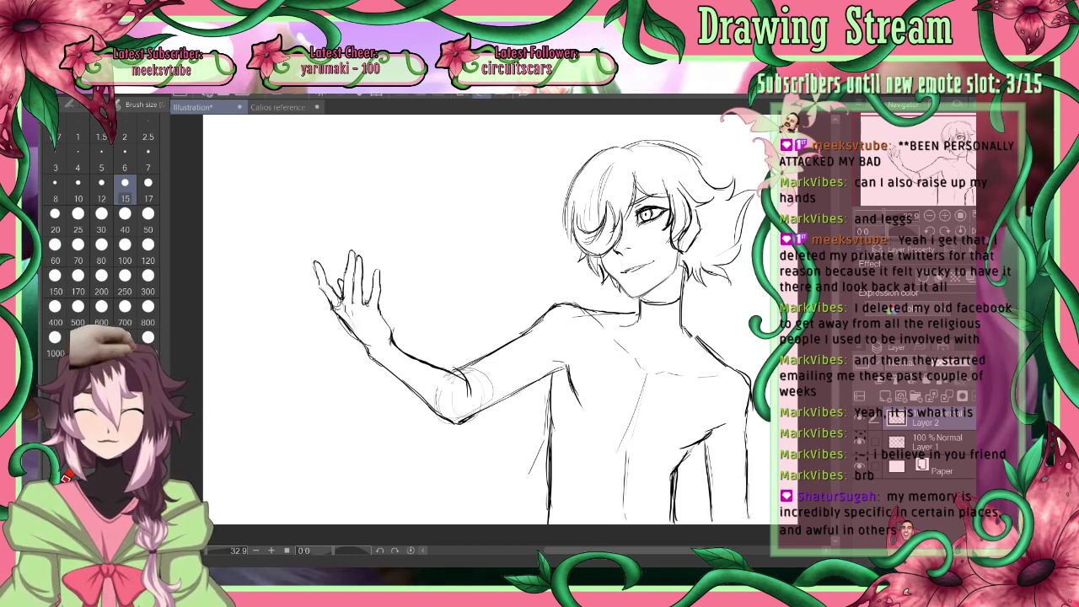
left_click_drag(746, 472, 748, 524)
left_click_drag(553, 375, 552, 516)
left_click_drag(552, 511, 548, 526)
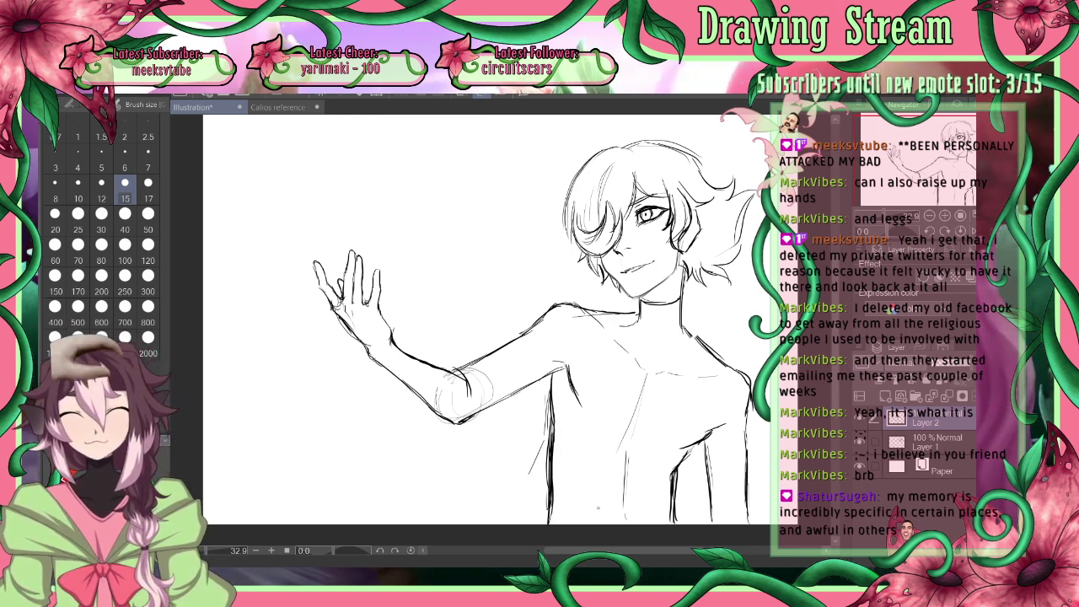
Try an arched rib cage contour on the lower torso, and erase it with the chest and midline guides using the size 80 eraser
mouse_move(555, 523)
left_mouse_down()
mouse_move(616, 459)
mouse_move(651, 491)
left_mouse_up()
mouse_move(617, 461)
left_mouse_down()
mouse_move(647, 487)
mouse_move(653, 522)
left_mouse_up()
left_click_drag(646, 481, 653, 524)
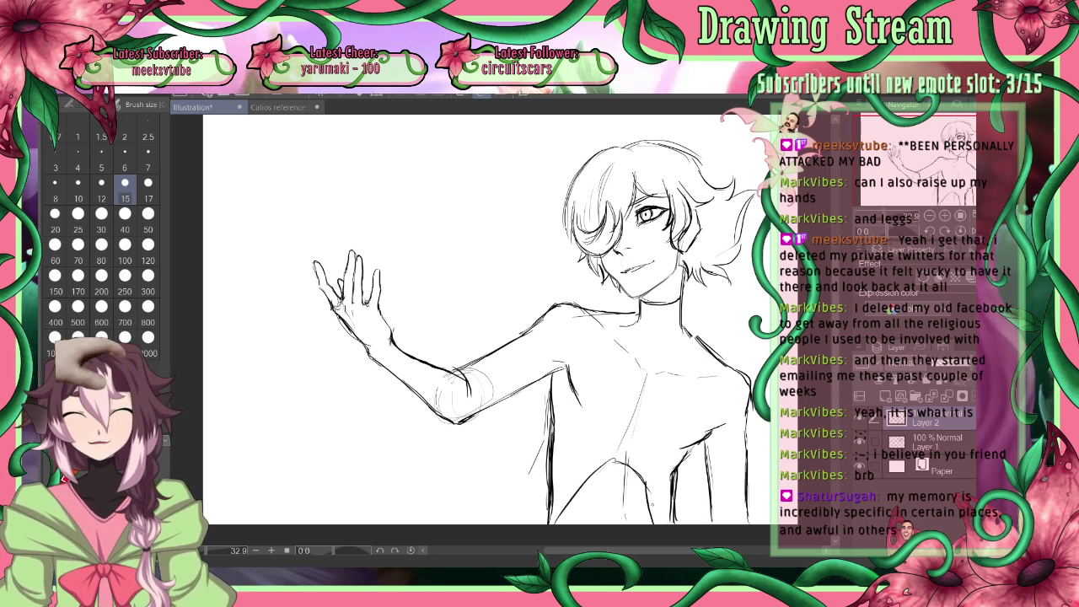
mouse_move(605, 464)
left_mouse_down()
mouse_move(635, 465)
mouse_move(602, 468)
mouse_move(576, 493)
mouse_move(594, 524)
left_mouse_up()
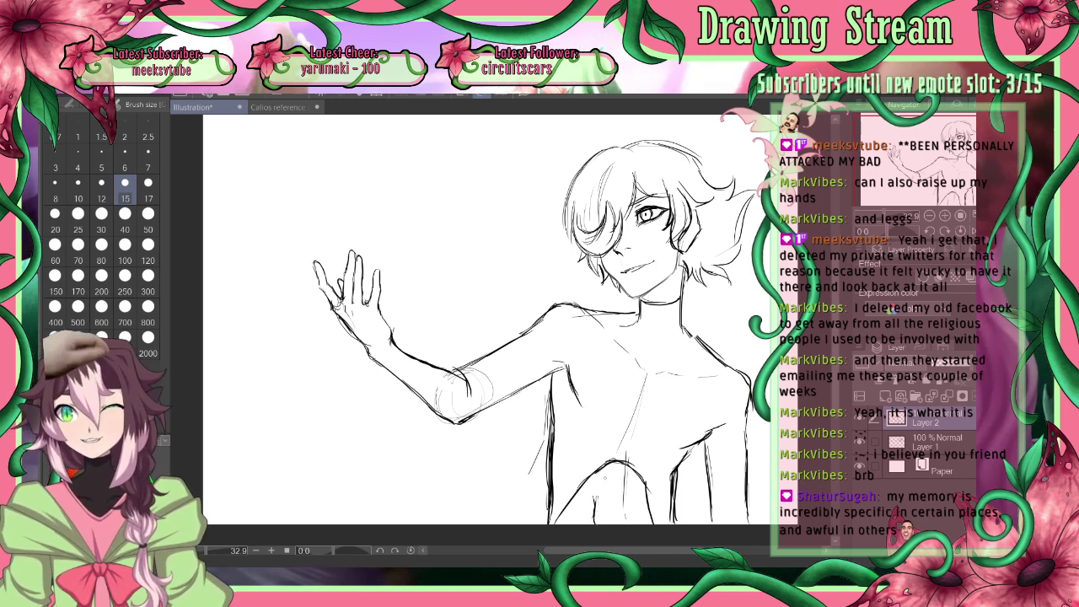
mouse_move(624, 466)
left_mouse_down()
mouse_move(644, 476)
mouse_move(649, 507)
left_mouse_up()
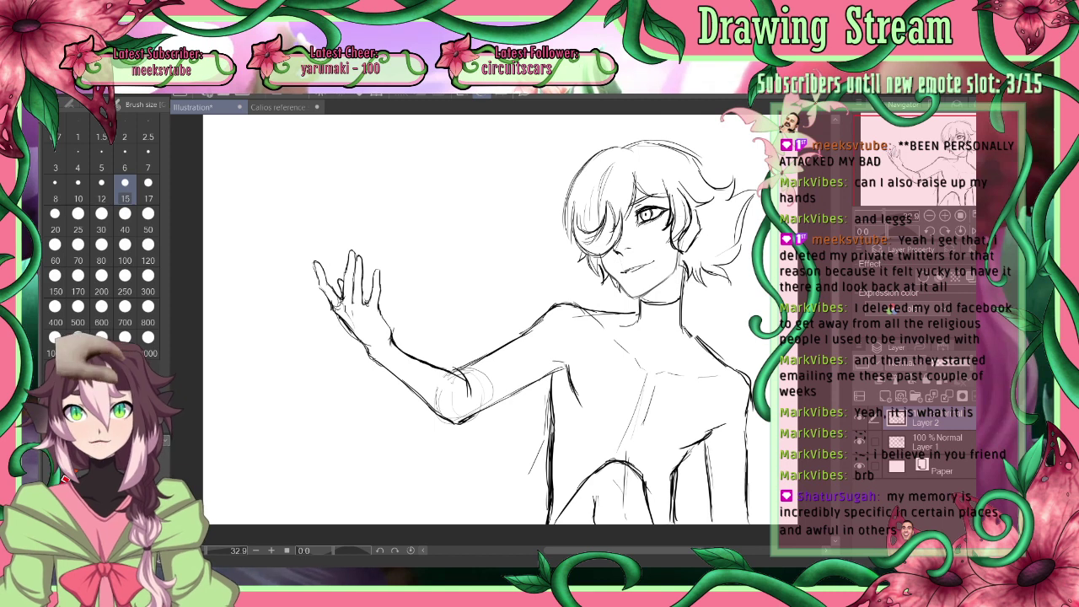
left_click(101, 260)
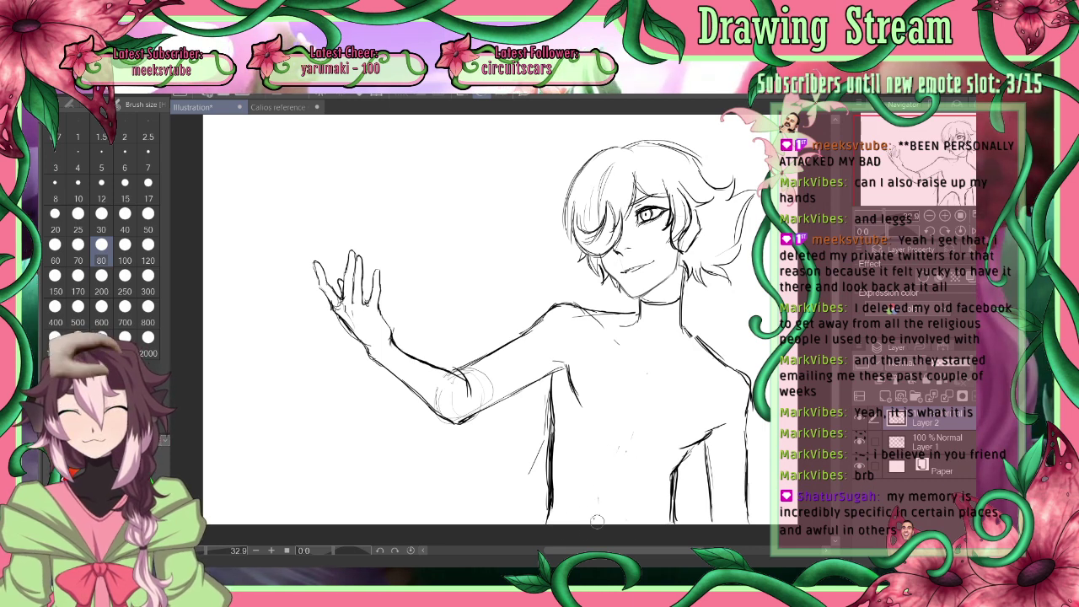
left_click(125, 183)
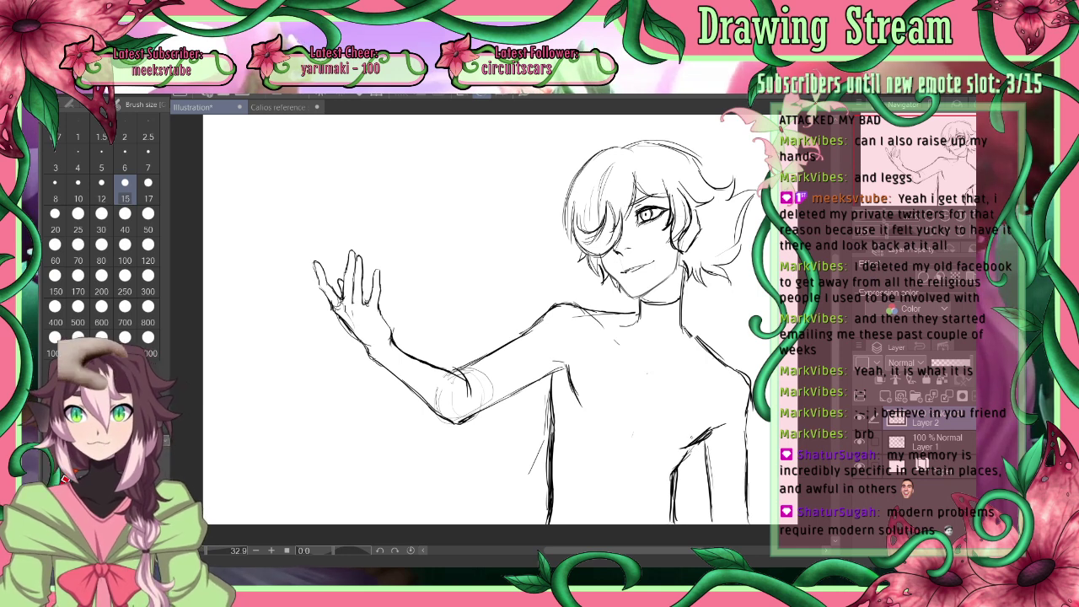
Erase the heavy strokes at the lowered arm's armpit and redraw the torso's near side there with the size 15 brush
key("e")
left_click_drag(711, 440, 696, 449)
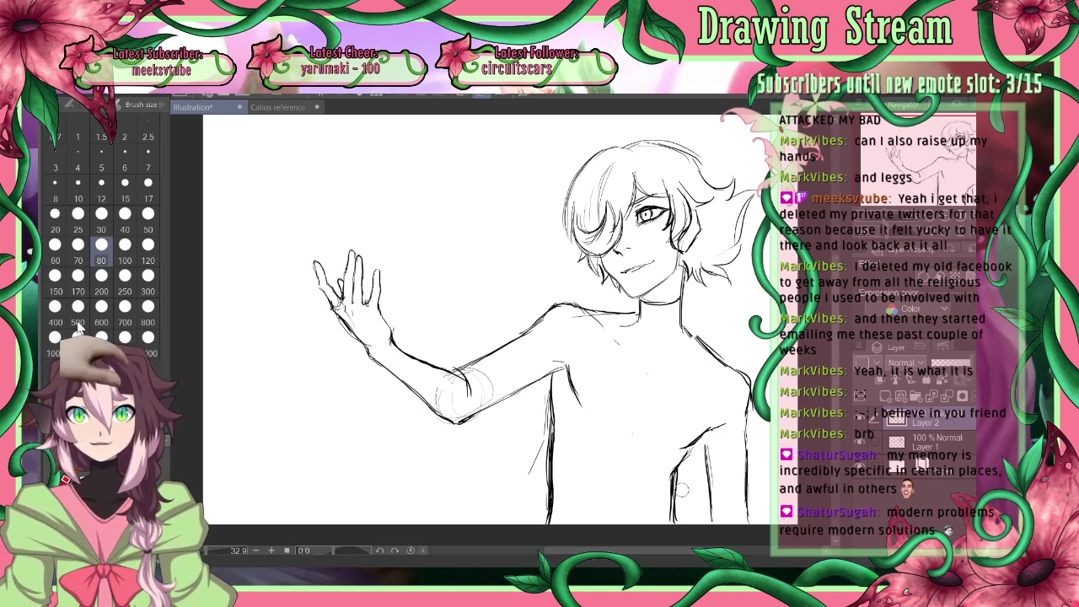
key("p")
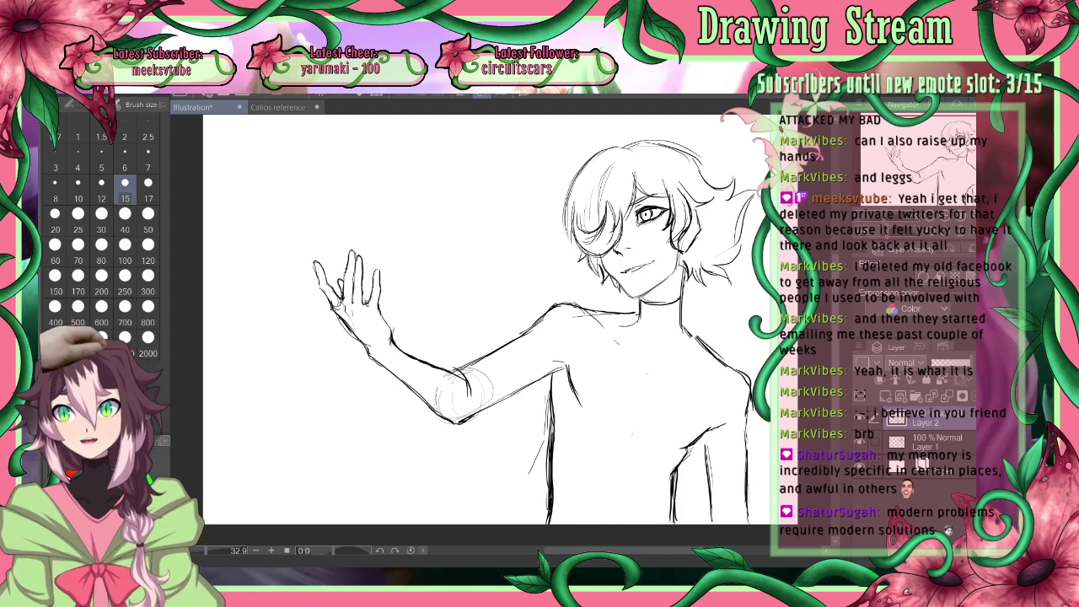
left_click_drag(687, 448, 670, 473)
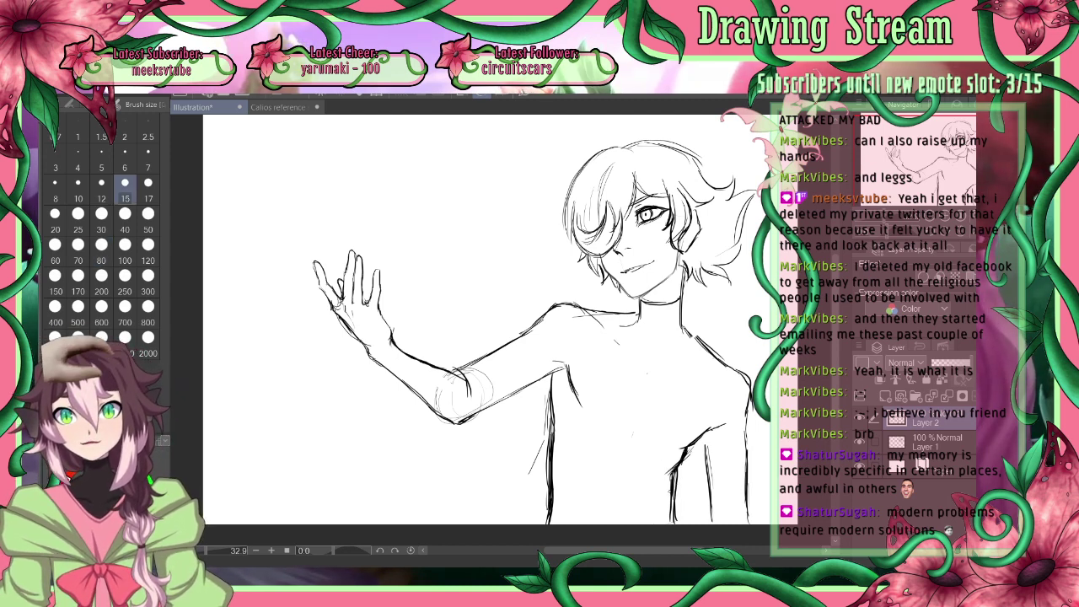
Redraw the sternum, collarbone and lower midline guides on the torso, and reinforce the near shoulder slope and the outstretched arm's upper contour
mouse_move(650, 373)
left_mouse_down()
mouse_move(642, 423)
mouse_move(654, 443)
left_mouse_up()
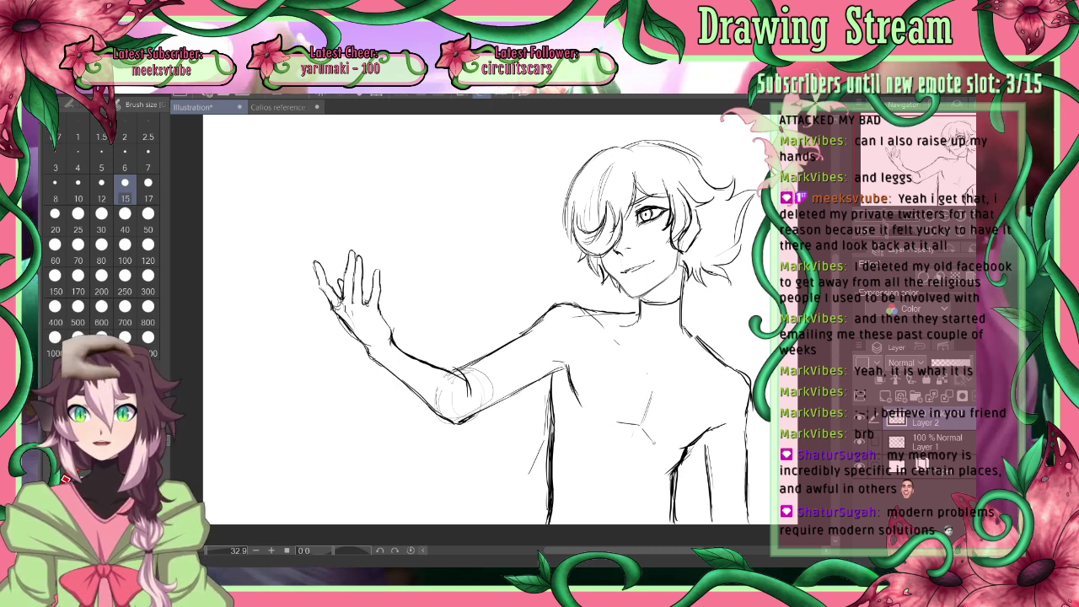
left_click_drag(602, 319, 632, 351)
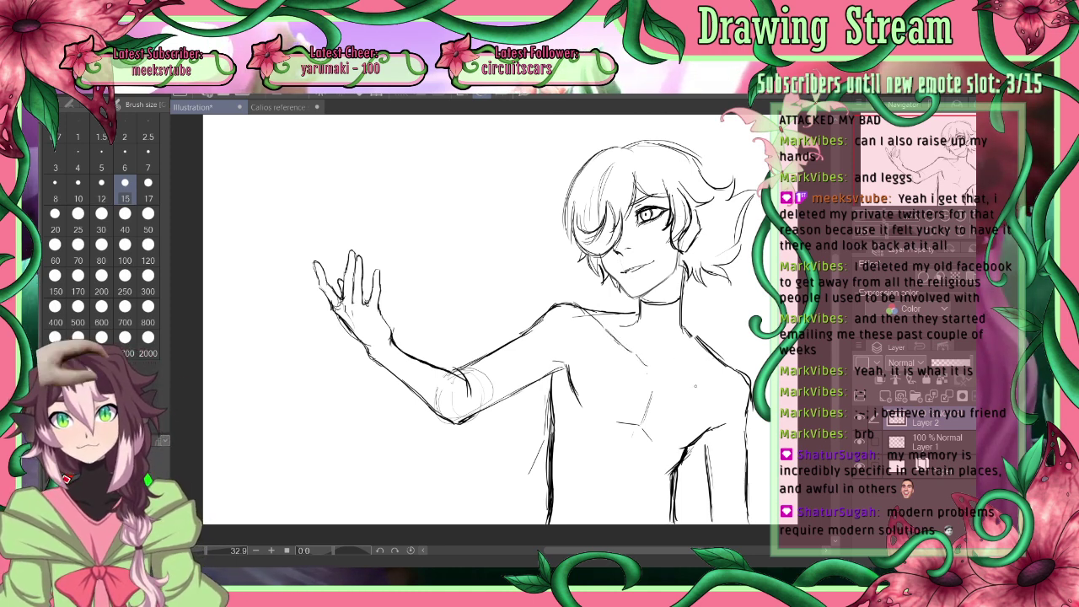
left_click_drag(672, 371, 723, 374)
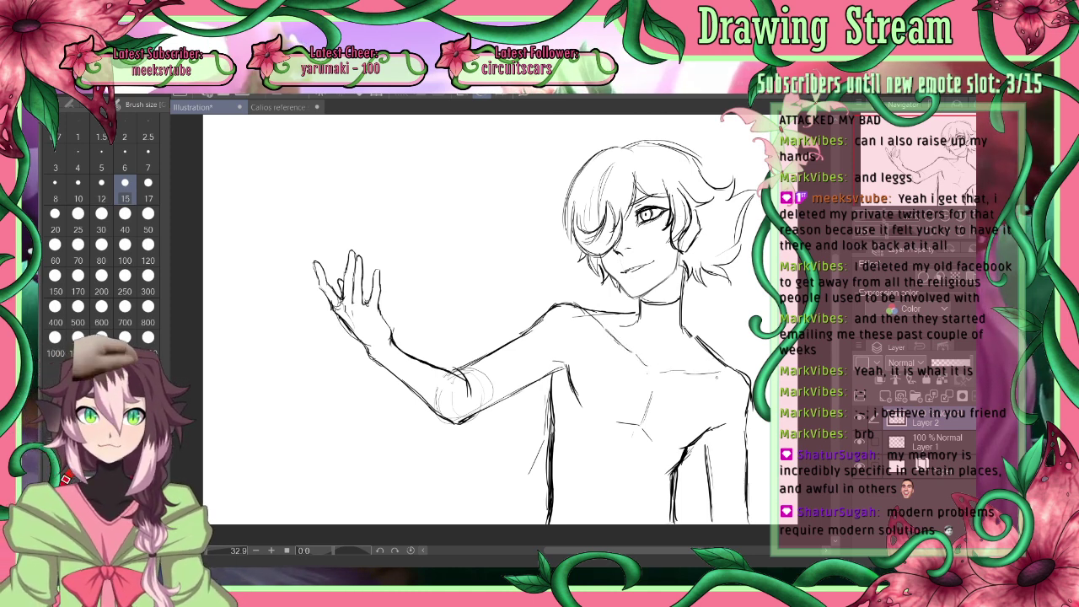
left_click_drag(684, 326, 707, 349)
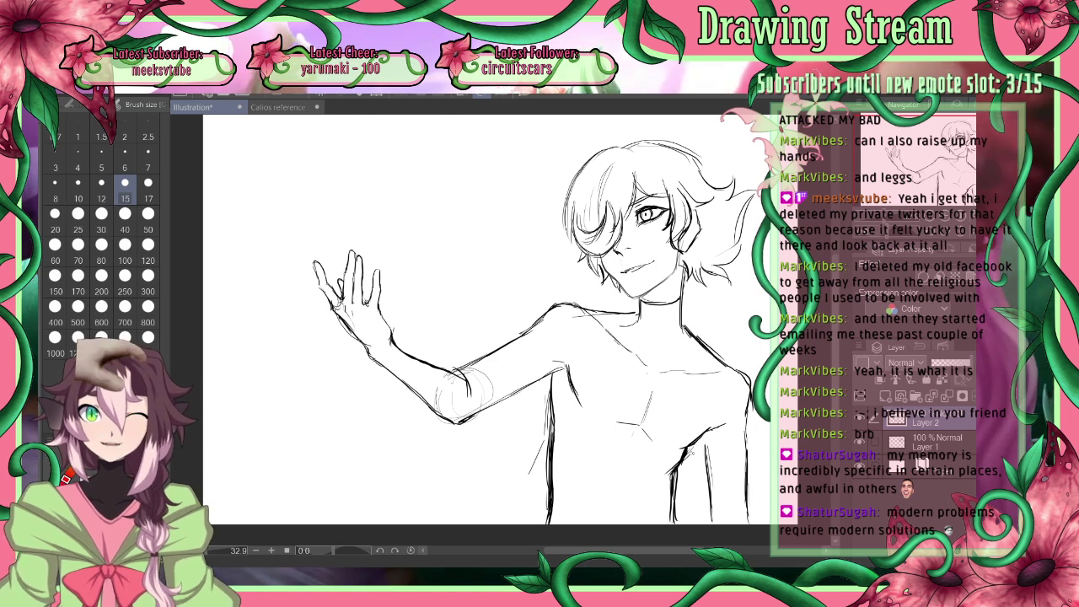
left_click_drag(630, 454, 625, 521)
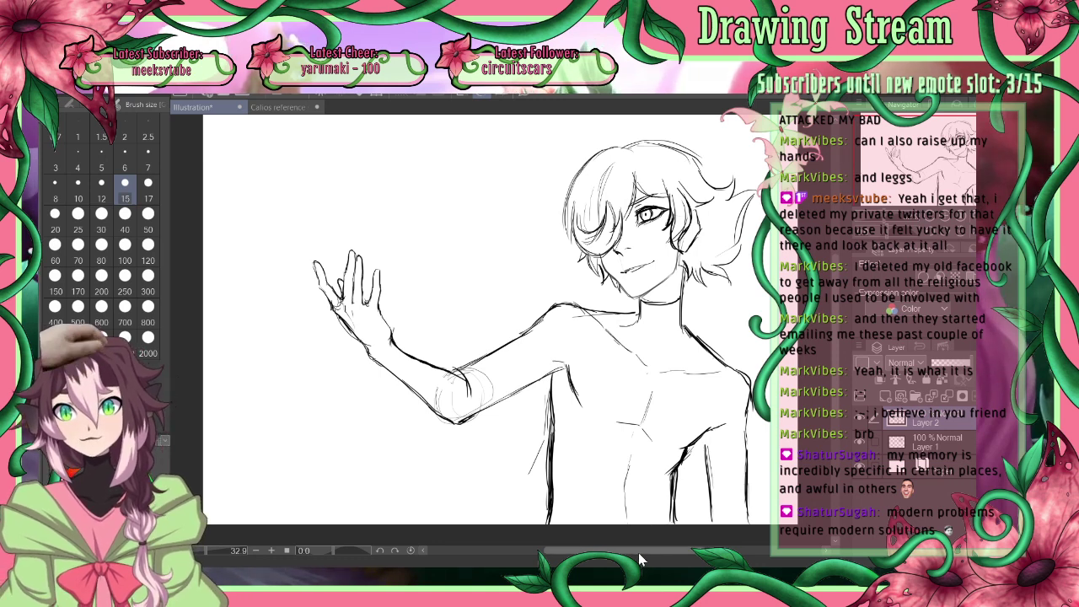
left_click_drag(631, 482, 626, 522)
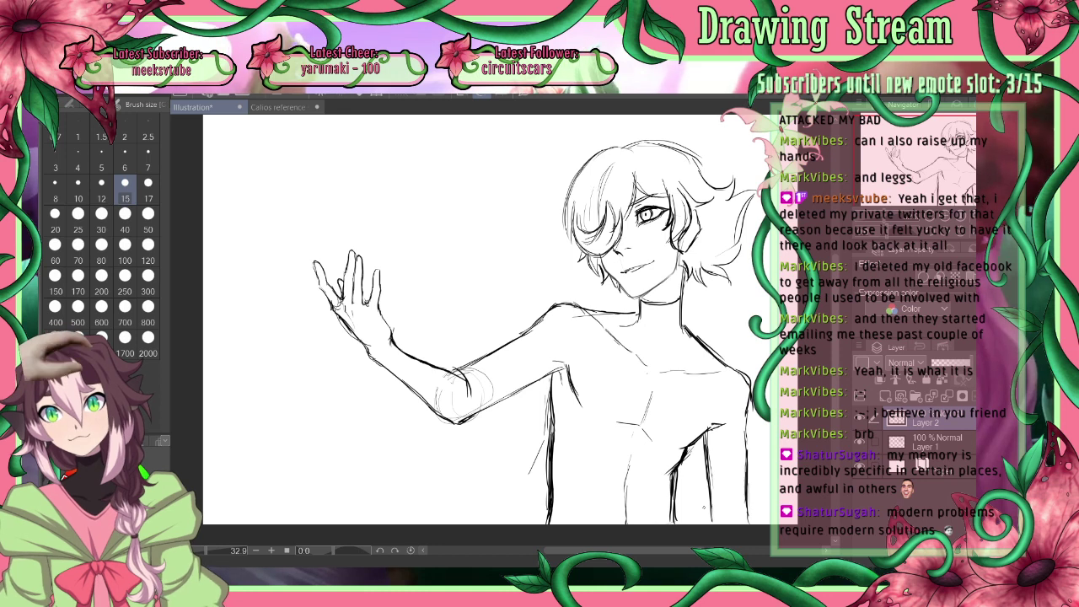
left_click_drag(455, 372, 486, 356)
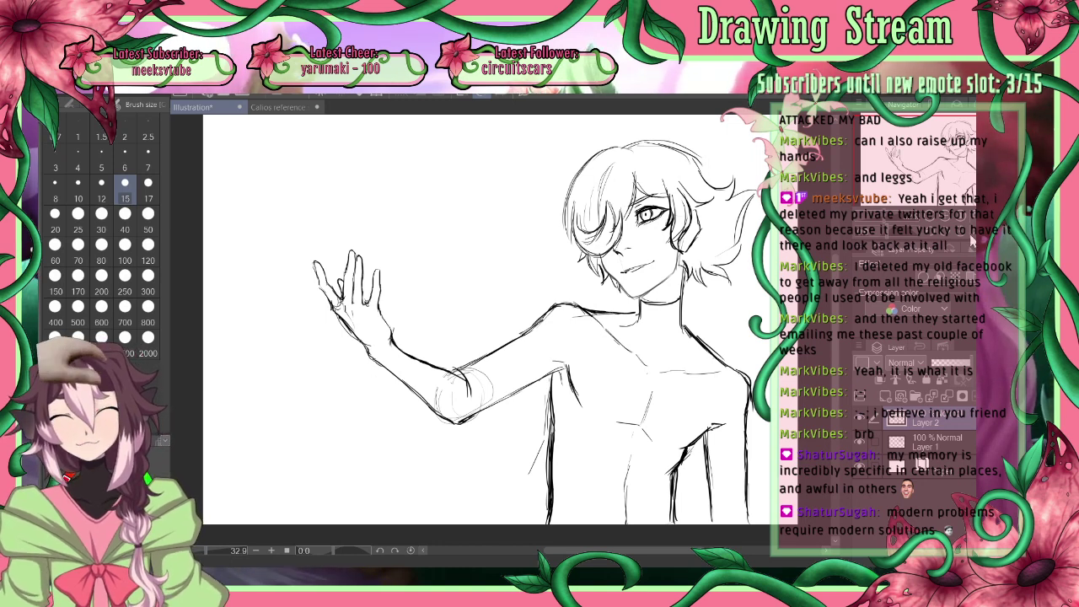
Add a new layer above the body sketch for the clothing, and consult the outfits on the Calios reference sheet
left_click_drag(497, 311, 498, 329)
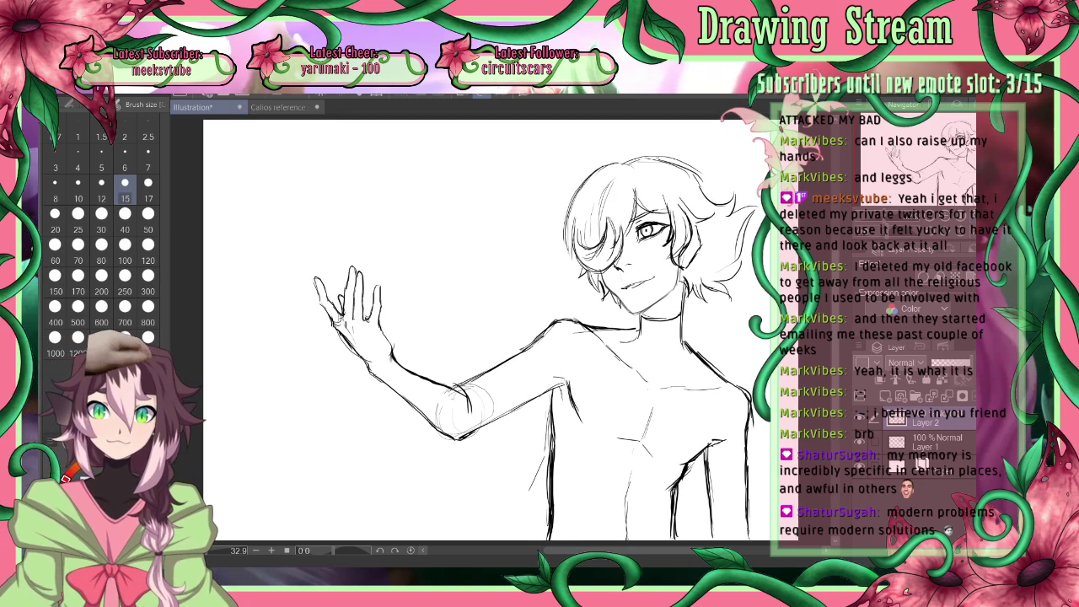
left_click(291, 107)
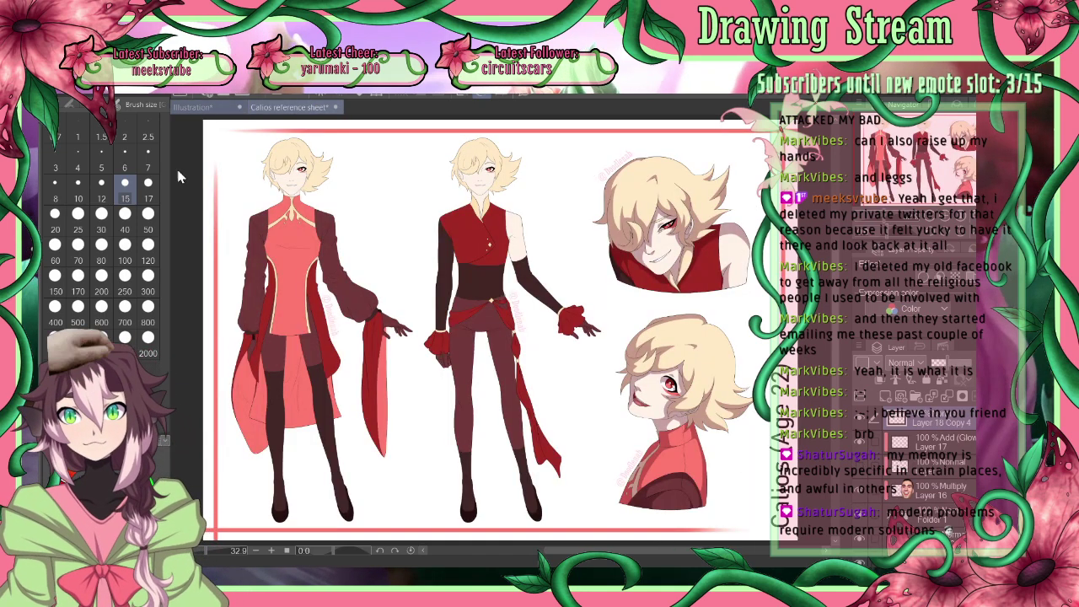
left_click(207, 109)
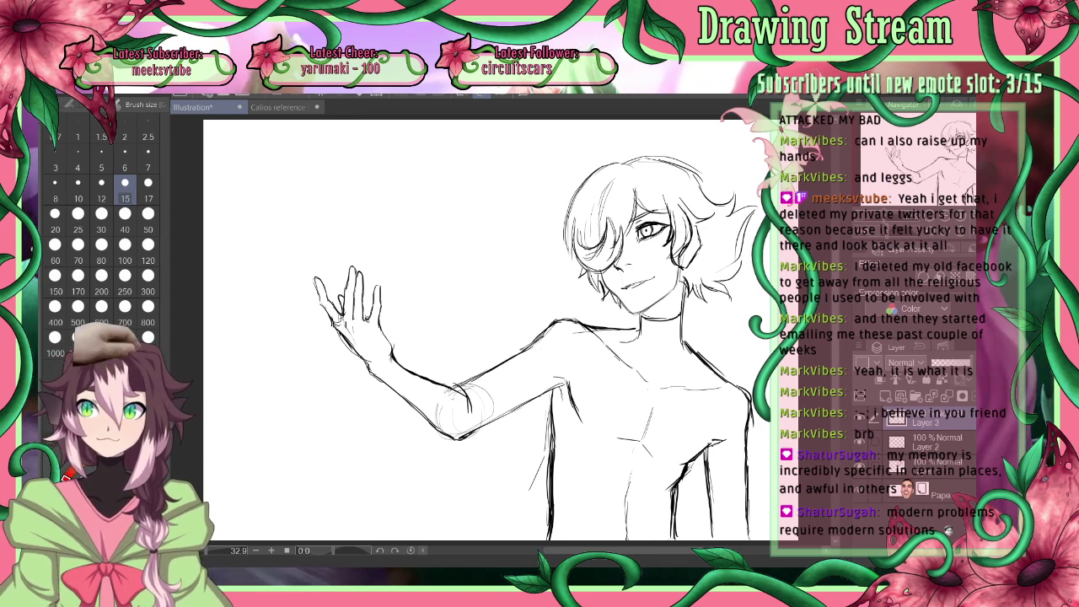
left_click(278, 108)
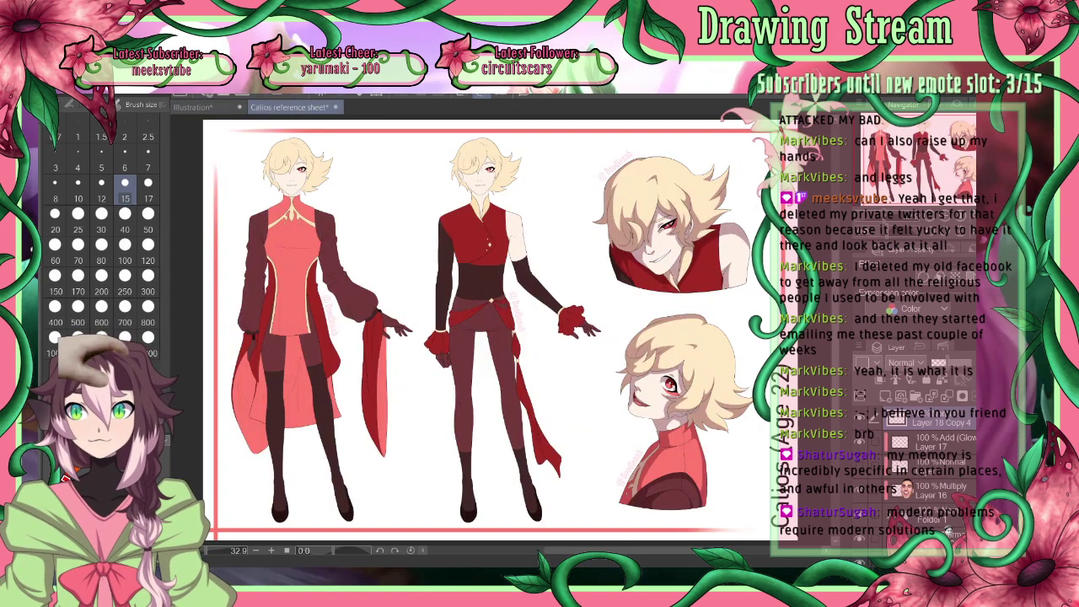
key("ctrl+Tab")
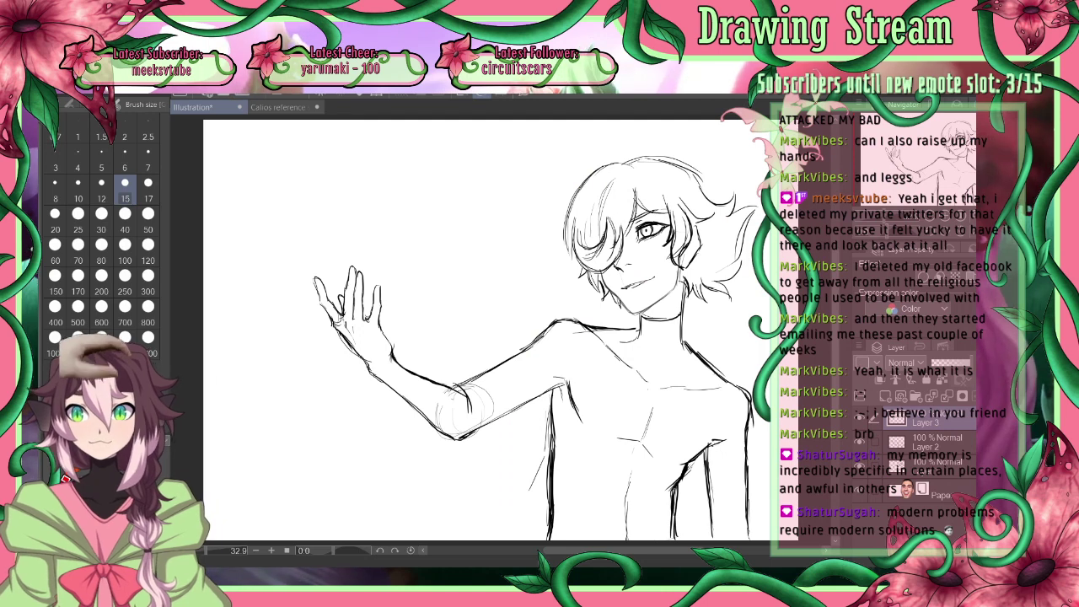
Erase the curved line at the base of the neck on Layer 2, and start the collar's edge on Layer 3
left_click(927, 442)
key("e")
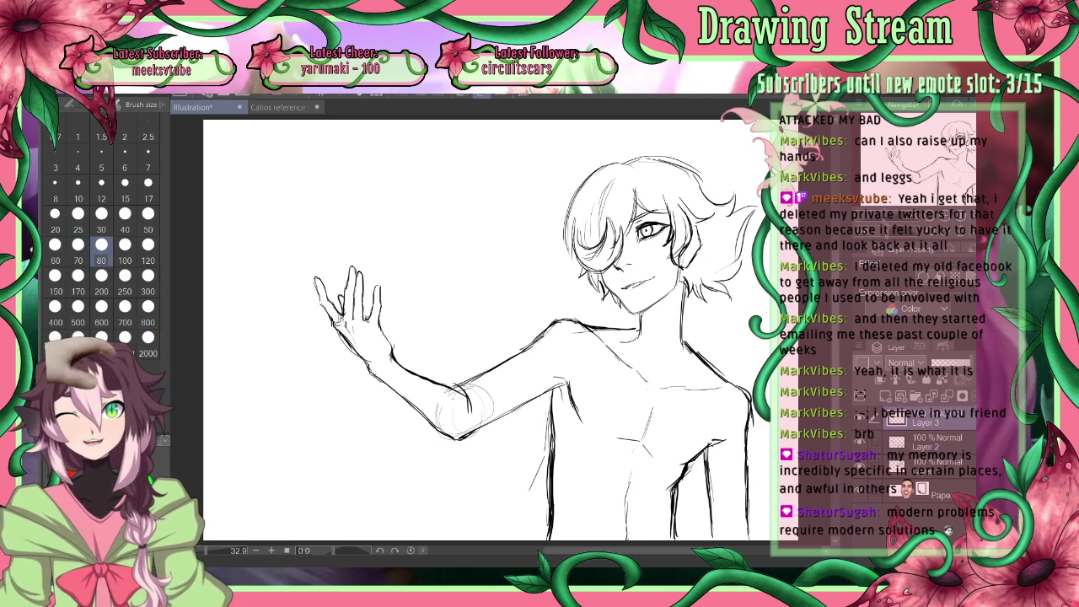
key("p")
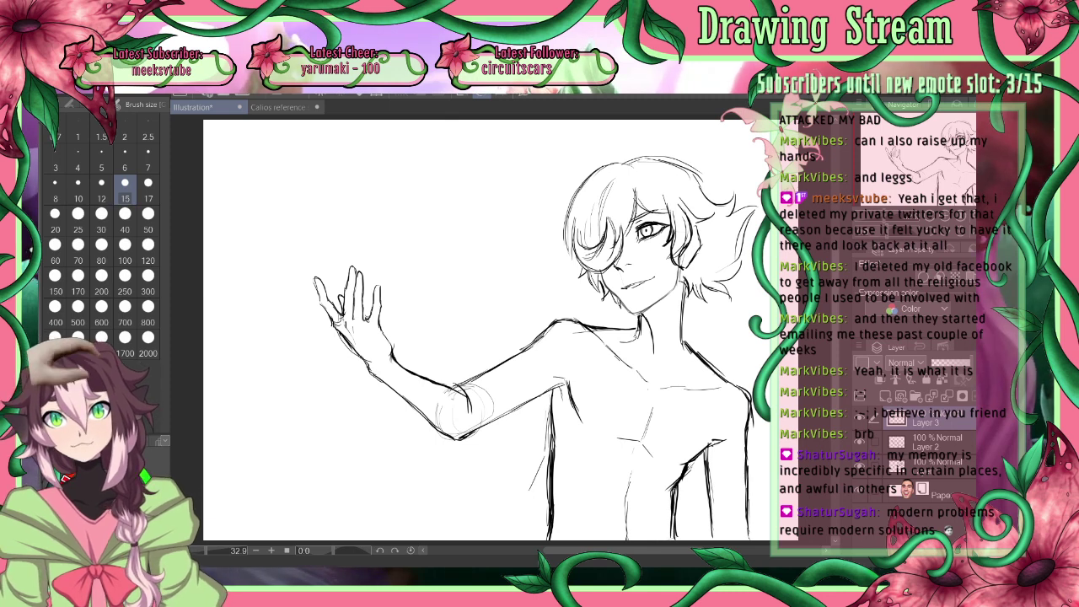
Check the outfit on the reference sheet, and draw the open V-shaped collar with the top's front edge running down the chest
left_click(289, 107)
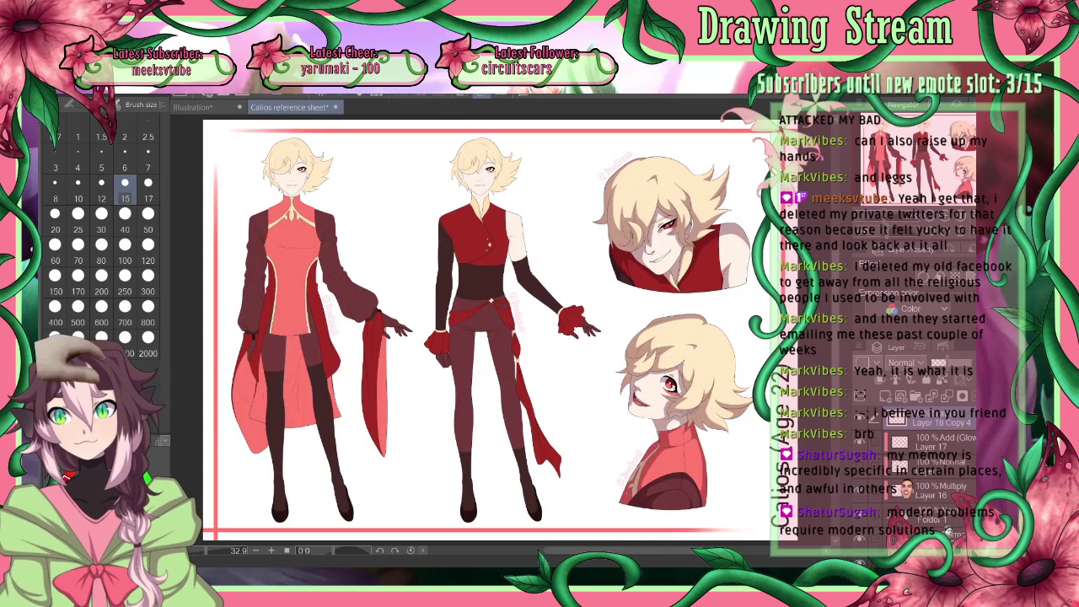
key("ctrl+Tab")
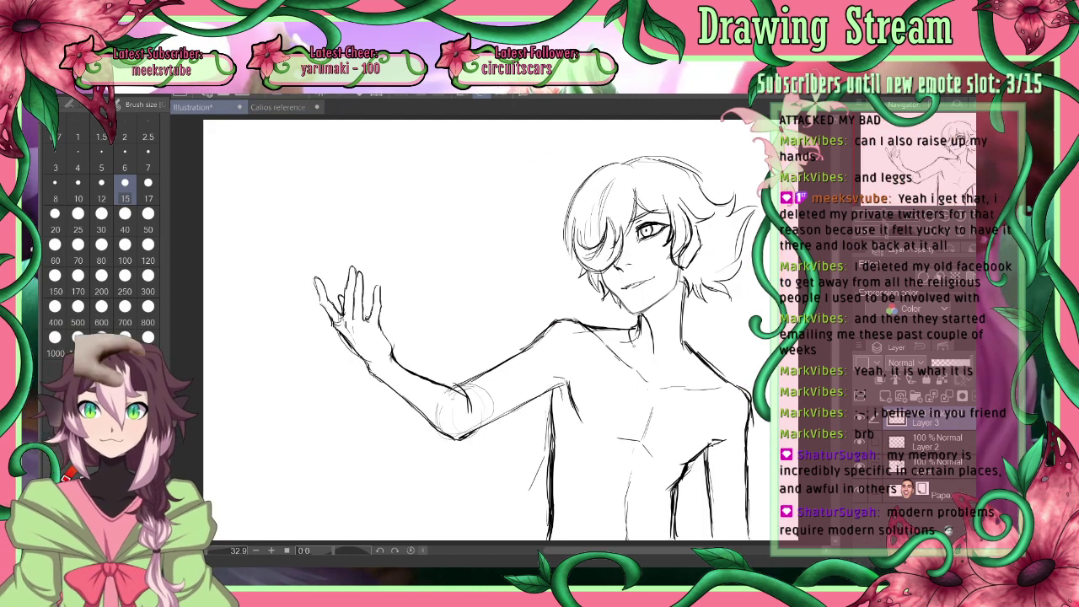
left_click_drag(630, 333, 650, 385)
left_click_drag(650, 340, 656, 404)
left_click_drag(652, 365, 657, 433)
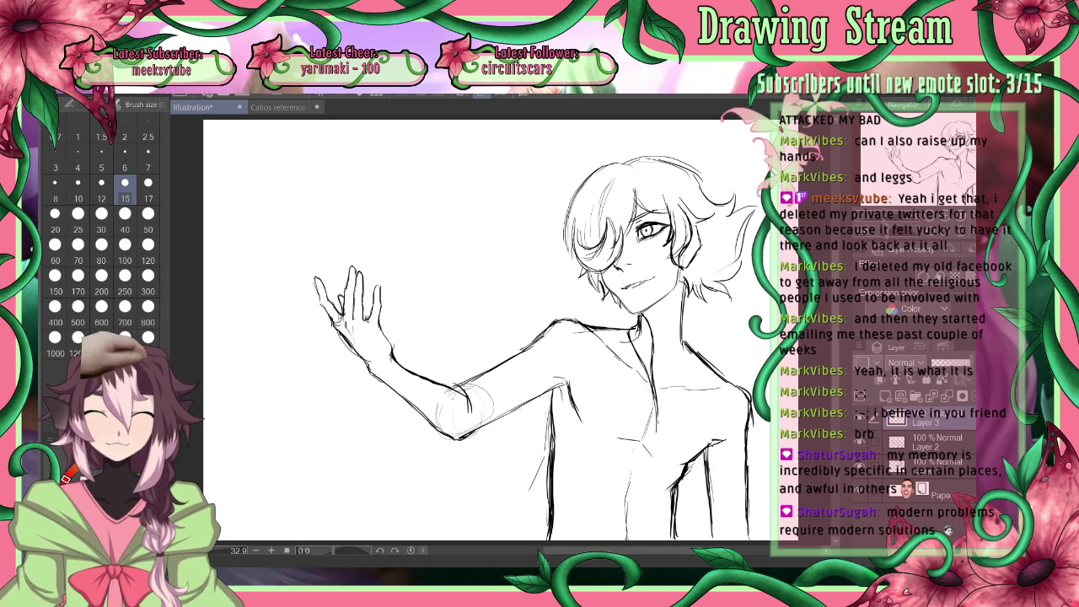
mouse_move(657, 373)
left_mouse_down()
mouse_move(684, 313)
mouse_move(684, 338)
mouse_move(653, 381)
left_mouse_up()
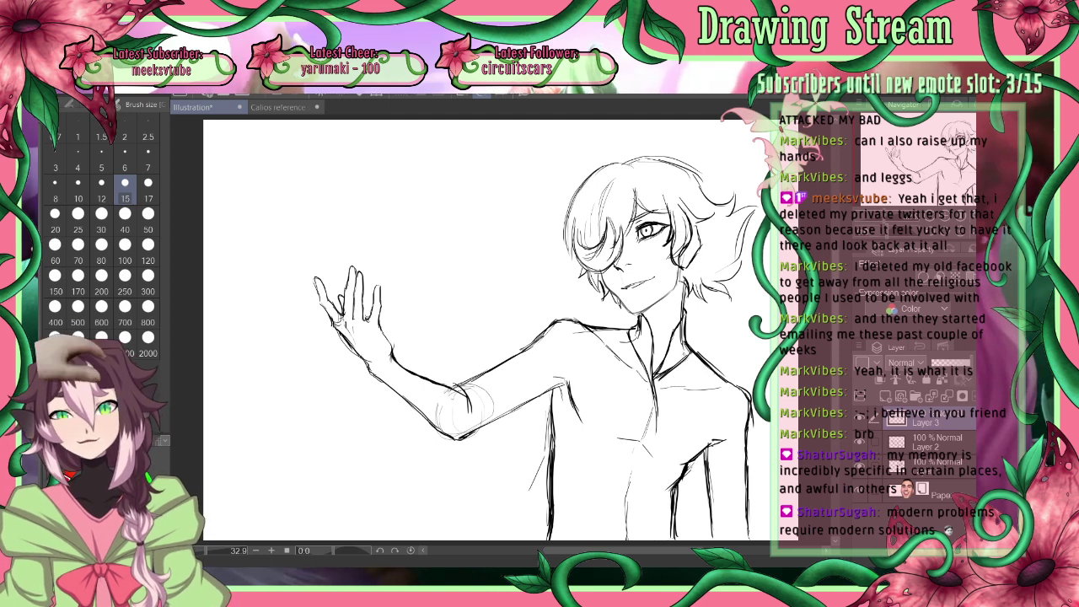
Recheck the reference sheet, extend the top's front edge down the chest, and draw its lower hem across to the torso's far side
left_click(302, 107)
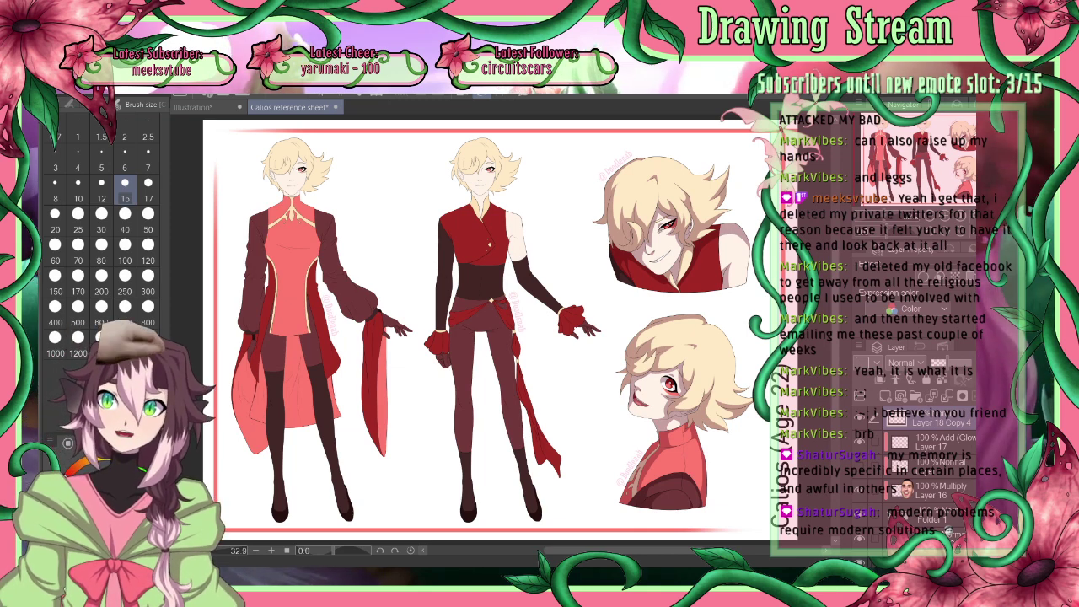
left_click(192, 107)
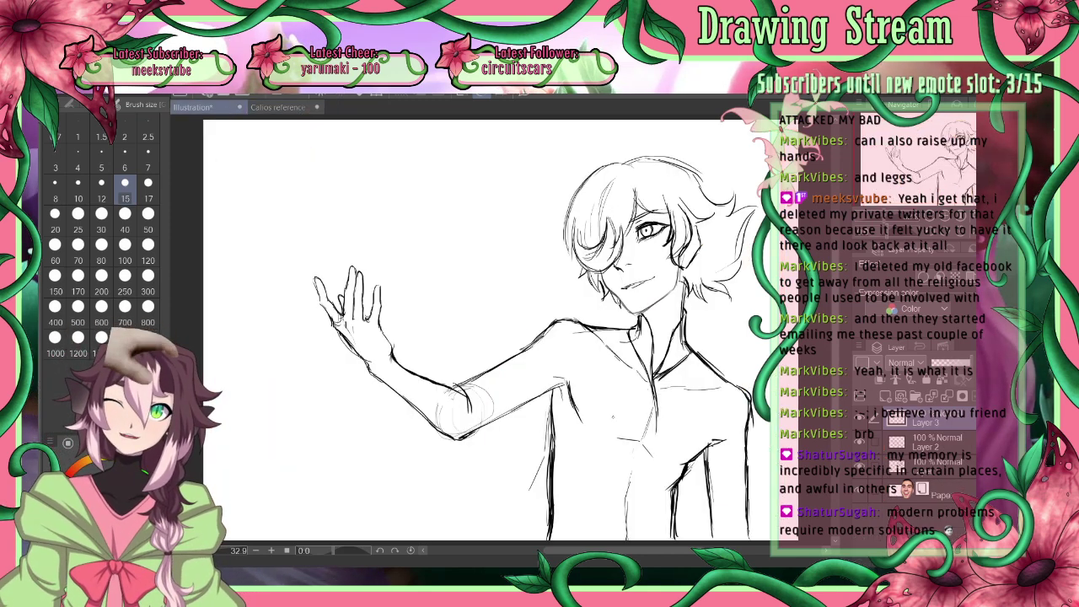
left_click_drag(654, 381, 655, 461)
key("ctrl+z")
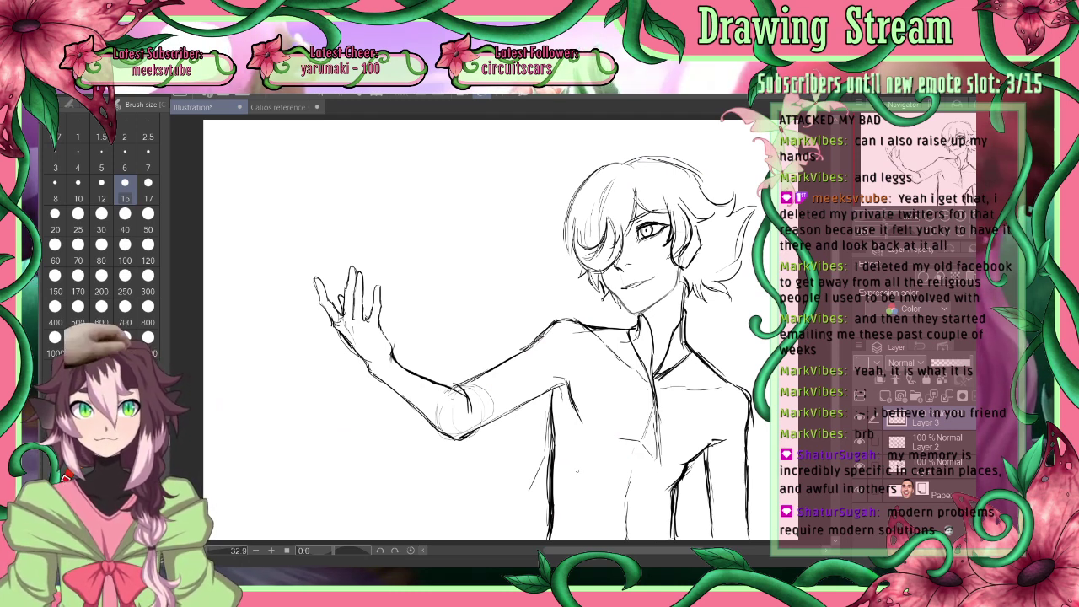
left_click_drag(554, 468, 660, 463)
left_click_drag(657, 424, 659, 464)
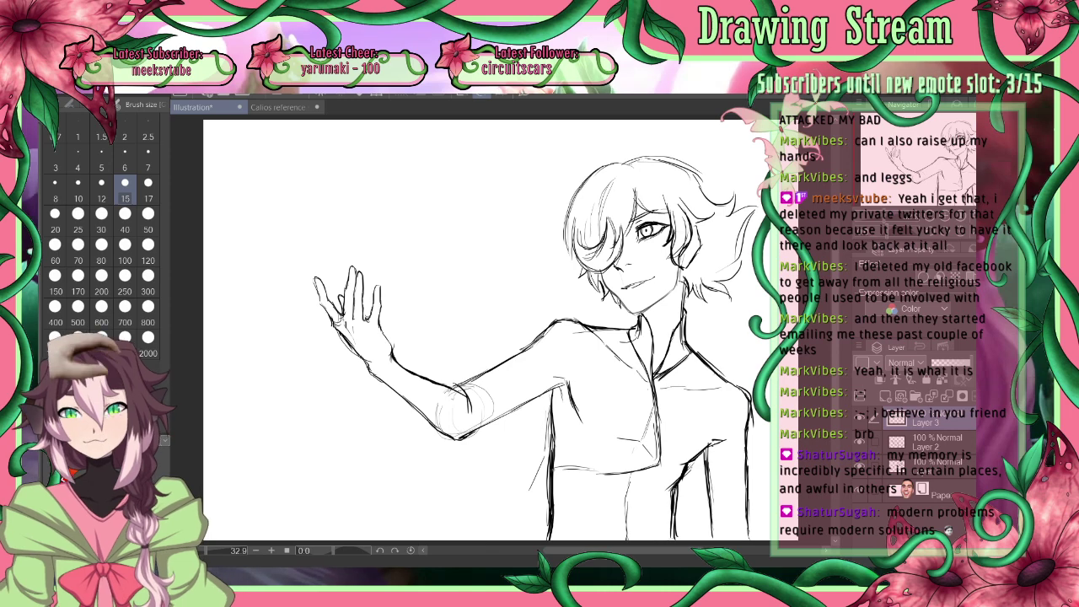
Consult the reference sheet, and draw the top's armhole edges at both shoulders and its curved lower hem on the torso's far side
left_click(297, 107)
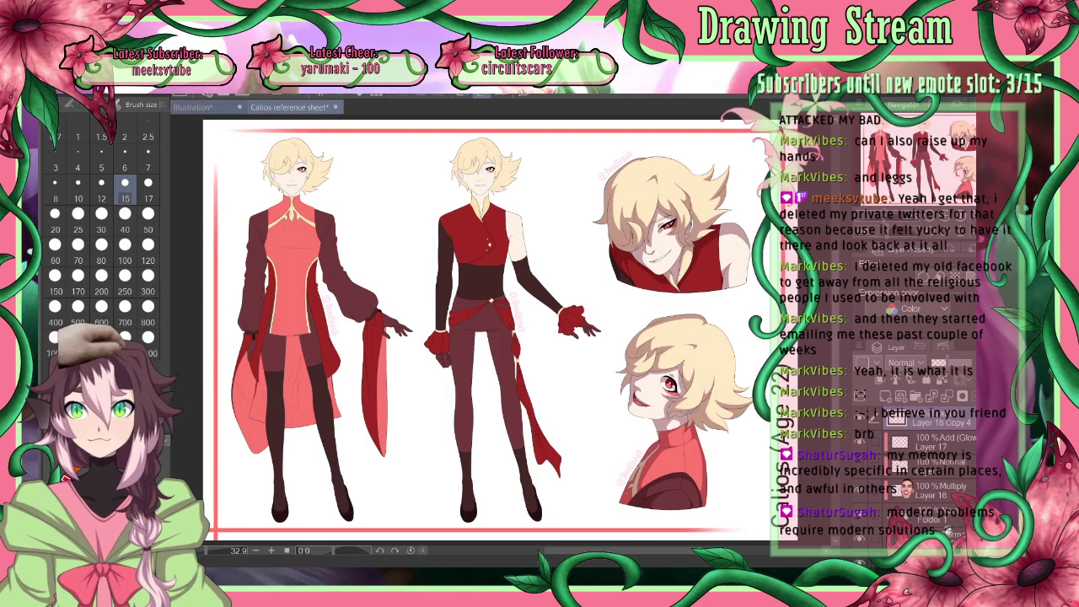
left_click(203, 107)
left_click_drag(567, 323, 569, 379)
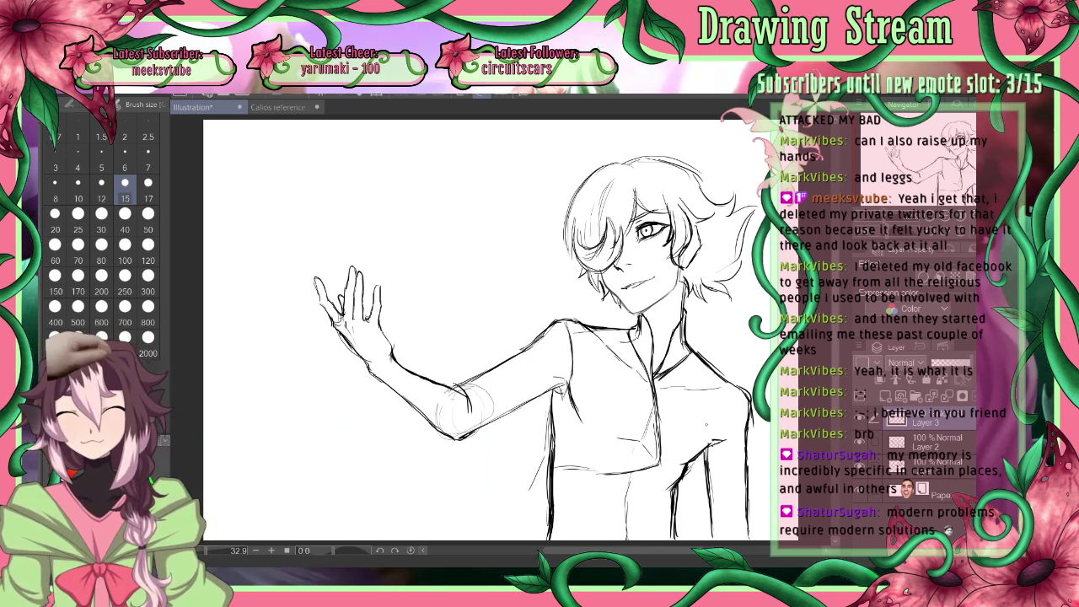
key("ctrl+Tab")
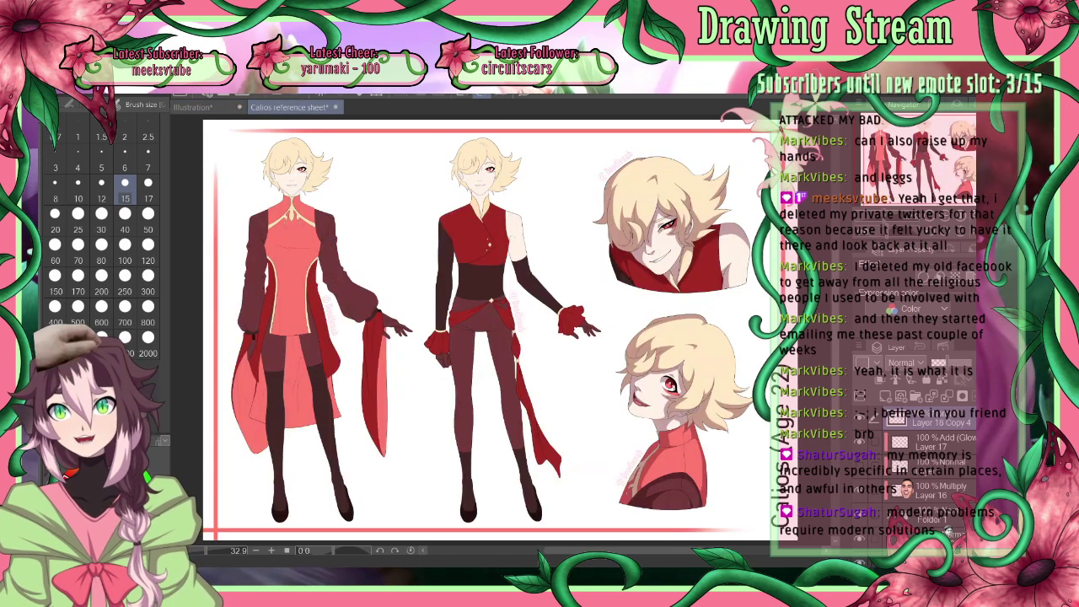
key("ctrl+Tab")
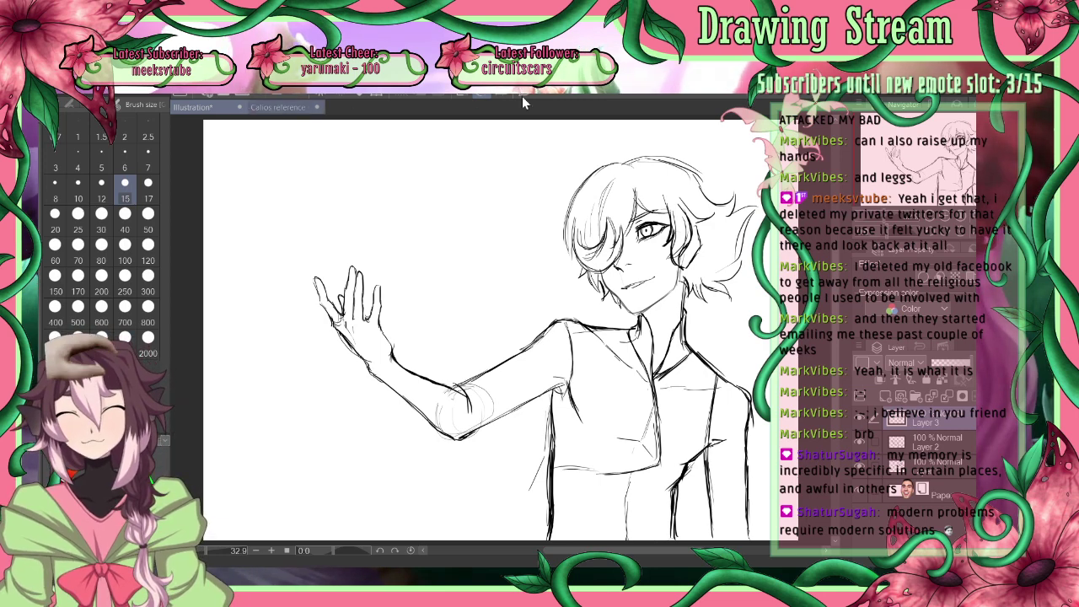
key("ctrl+Tab")
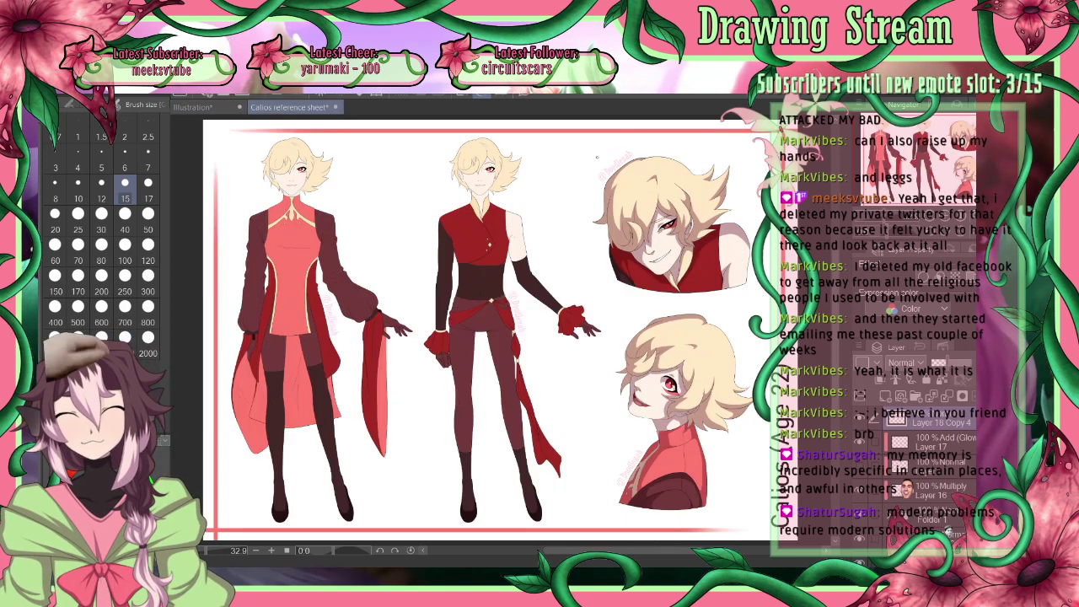
left_click(201, 108)
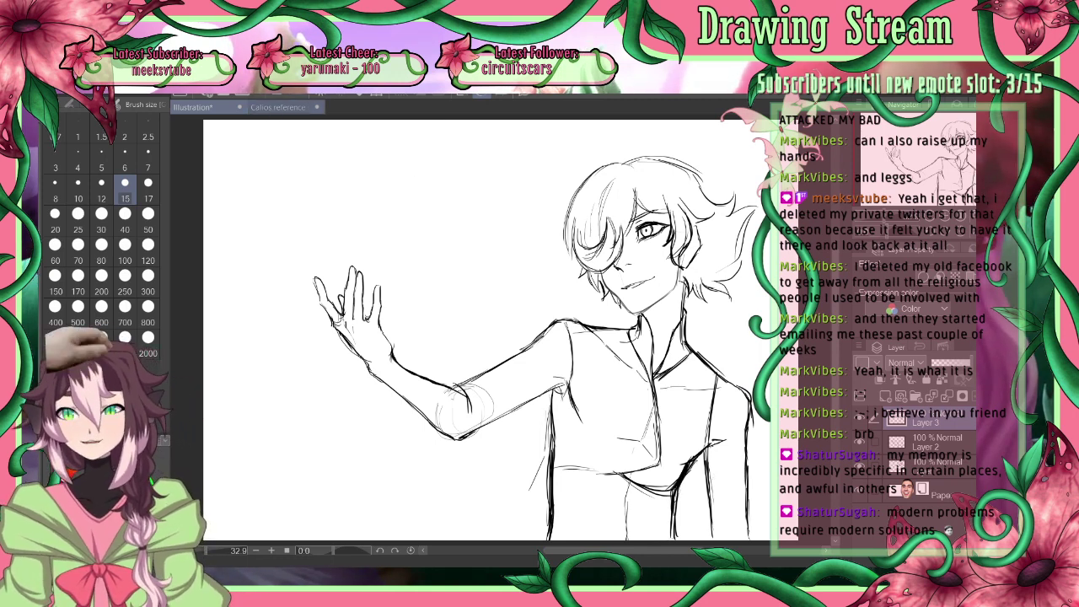
Check the glove on the reference sheet, and draw its cuff band and ruffled edge around the raised hand's wrist
left_click(282, 107)
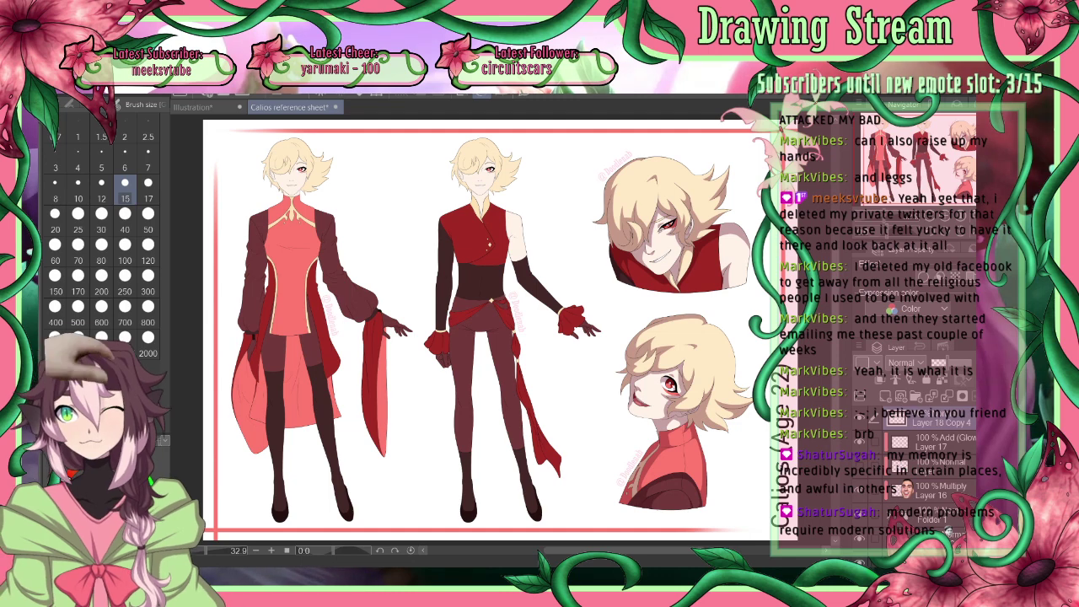
key("ctrl+Tab")
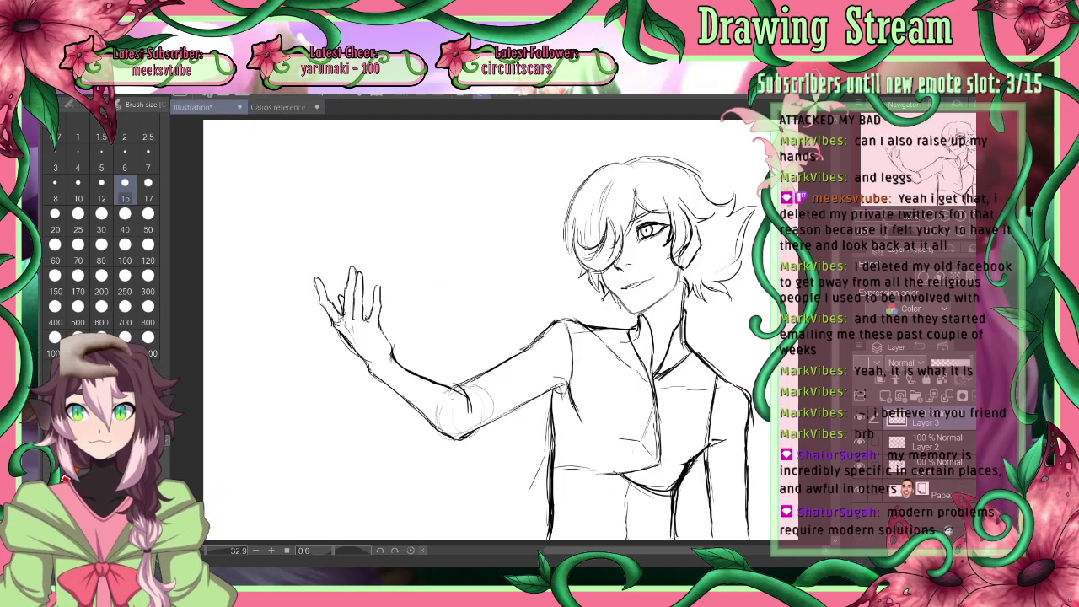
mouse_move(371, 354)
left_mouse_down()
mouse_move(397, 374)
mouse_move(344, 358)
mouse_move(374, 370)
mouse_move(369, 360)
mouse_move(385, 357)
left_mouse_up()
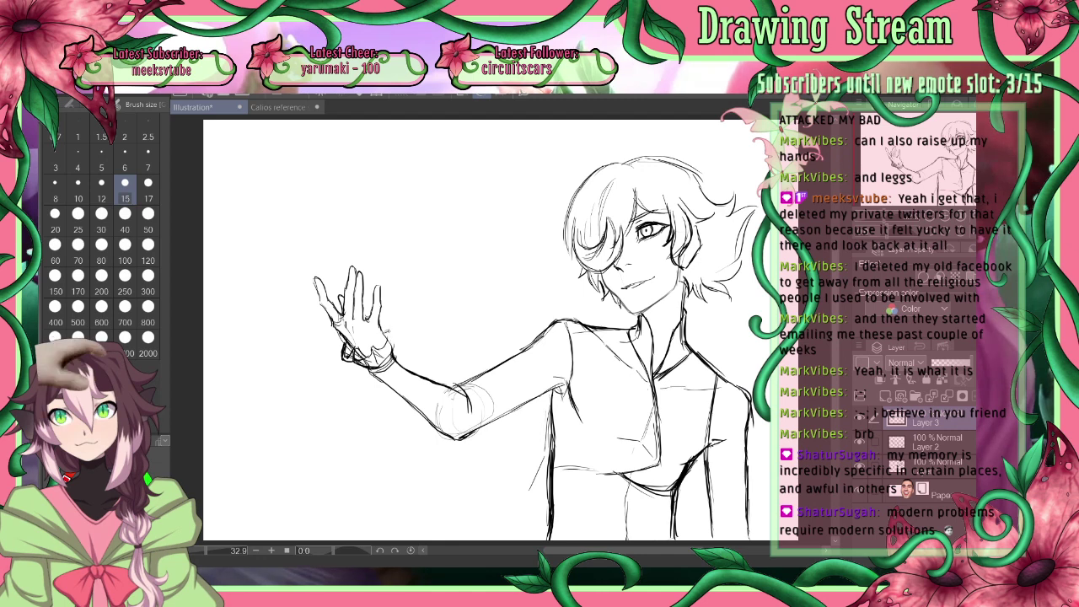
mouse_move(386, 331)
left_mouse_down()
mouse_move(395, 354)
mouse_move(392, 327)
mouse_move(344, 349)
left_mouse_up()
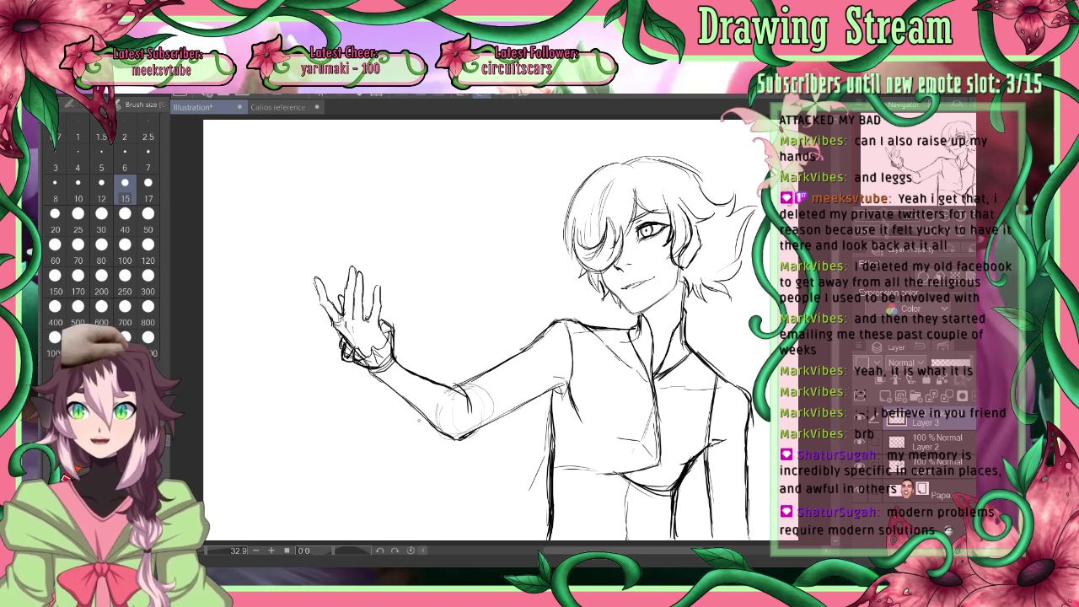
key("ctrl+z")
key("ctrl+z")
key("ctrl+z")
key("ctrl+z")
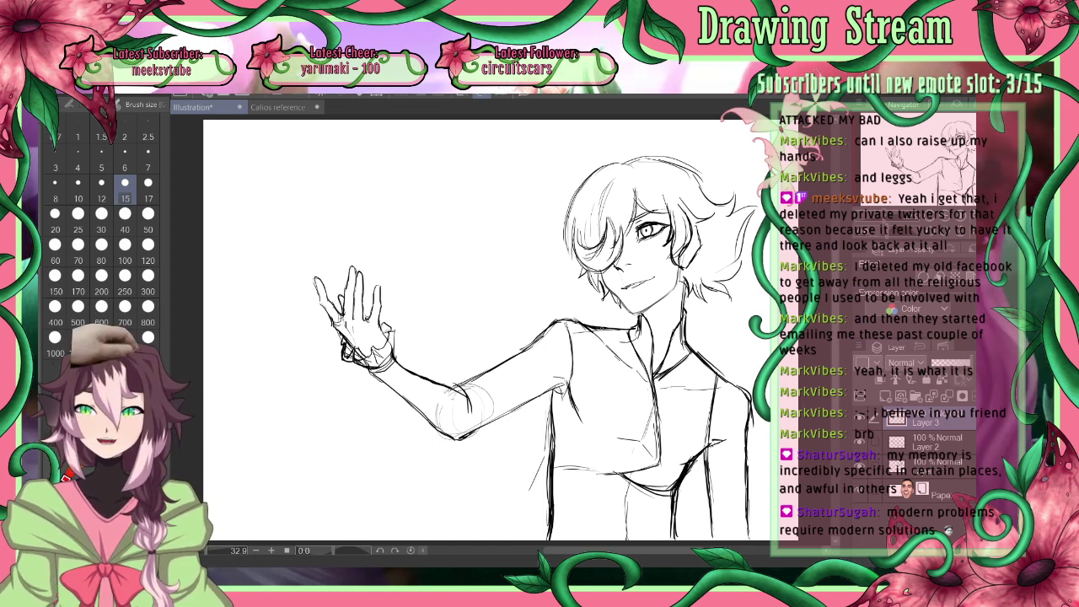
Recheck the glove on the reference sheet, try erasing and redrawing the ruffle at the raised wrist, and undo the attempt
left_click(303, 107)
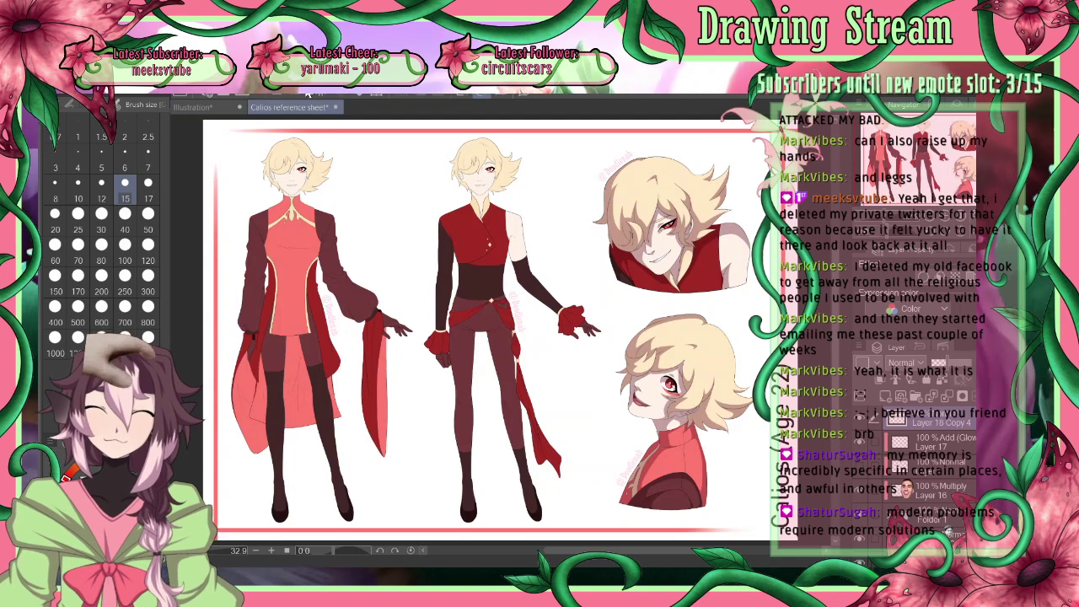
left_click(215, 105)
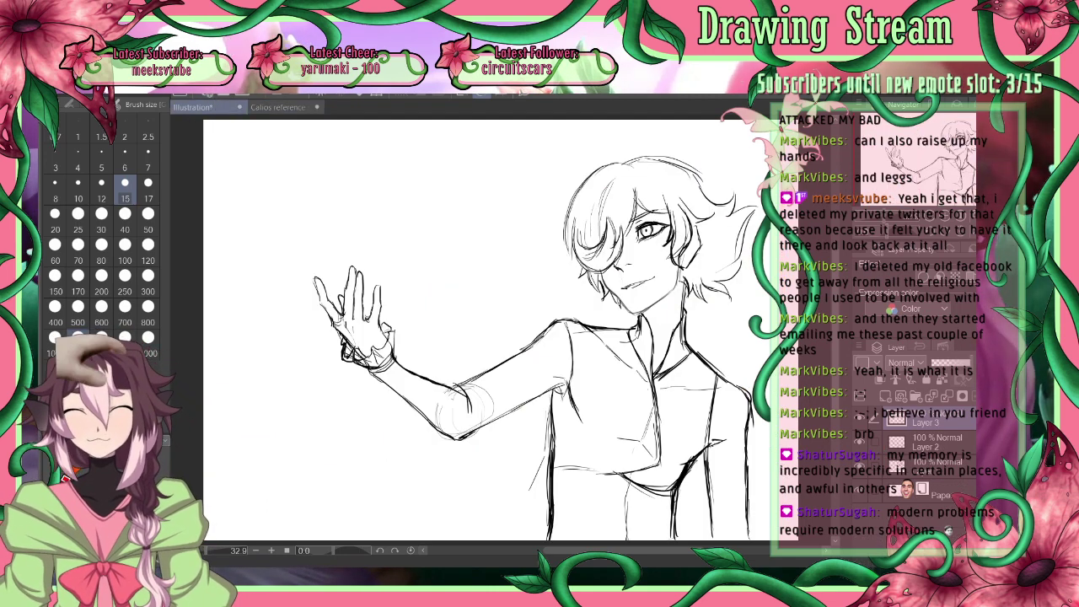
key("e")
mouse_move(344, 340)
left_mouse_down()
mouse_move(350, 361)
mouse_move(377, 351)
mouse_move(390, 324)
left_mouse_up()
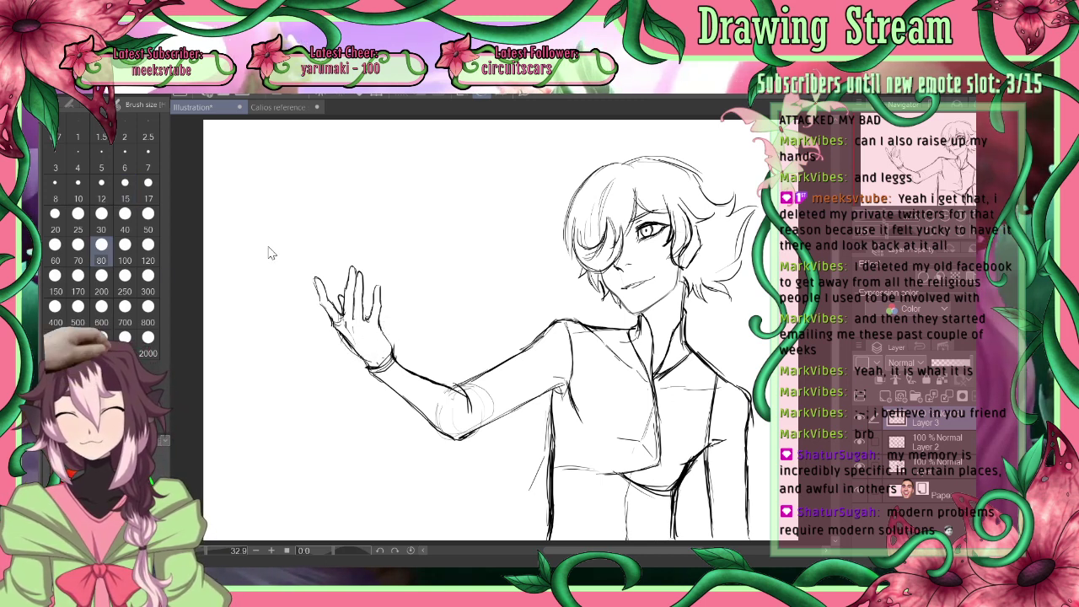
key("p")
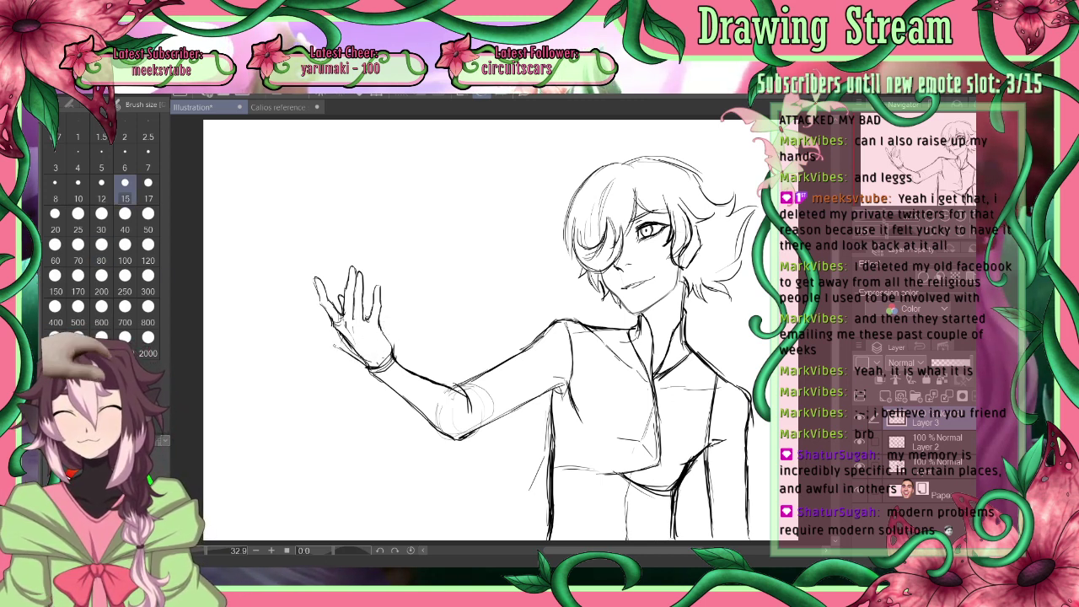
left_click_drag(333, 340, 348, 358)
key("ctrl+z")
key("ctrl+z")
key("ctrl+z")
key("ctrl+z")
key("ctrl+z")
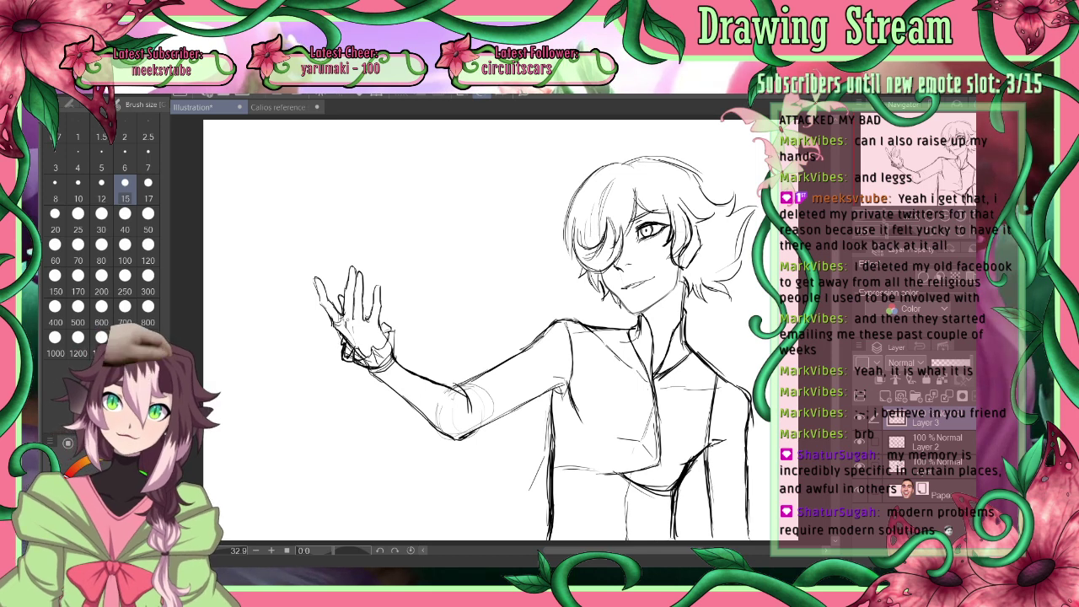
Erase the ruffle at the raised wrist, try a new ruffle outline, and clear it back to the plain cuff band
key("e")
left_click_drag(348, 339, 364, 347)
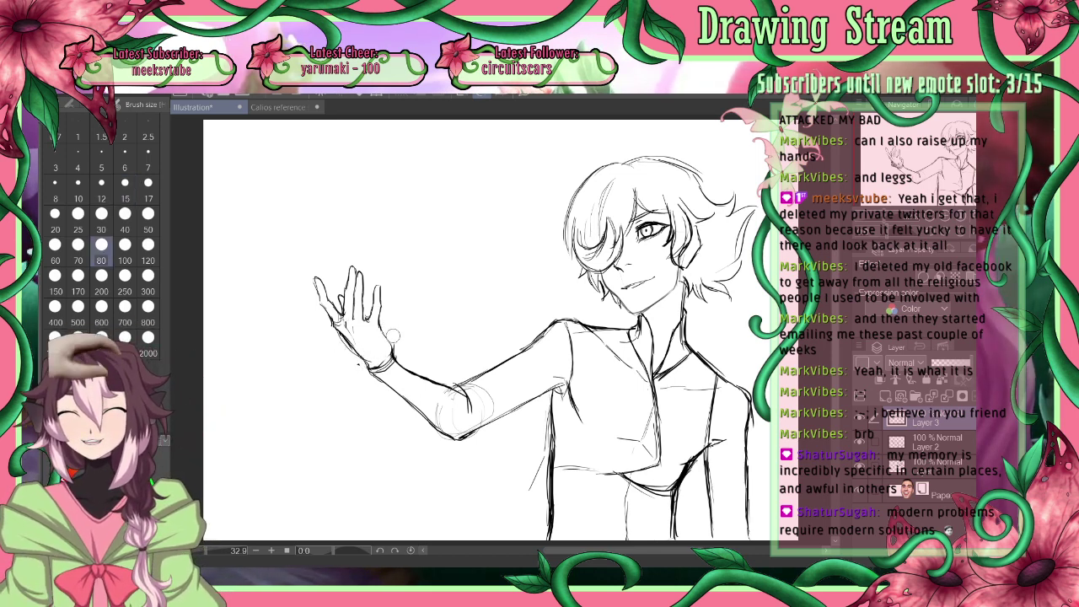
key("p")
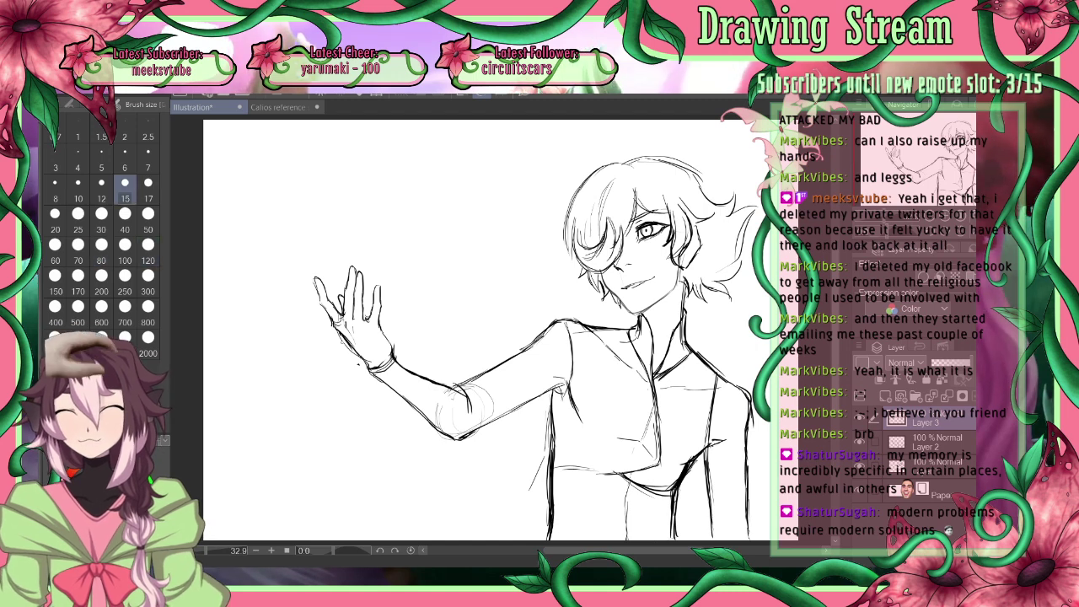
mouse_move(340, 337)
left_mouse_down()
mouse_move(357, 367)
mouse_move(342, 355)
mouse_move(392, 363)
left_mouse_up()
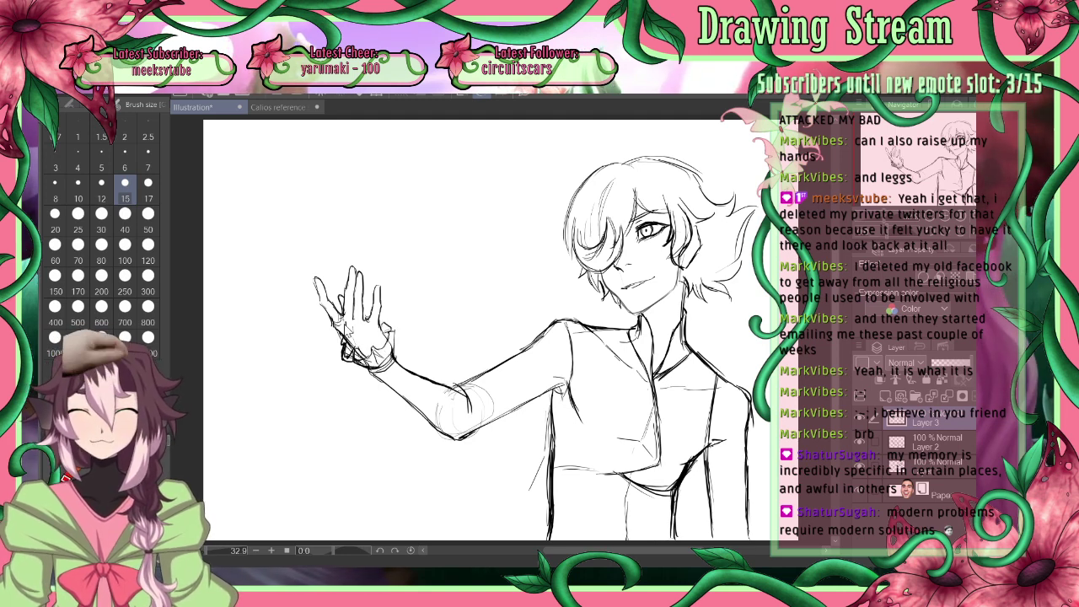
key("e")
left_click_drag(345, 361, 391, 337)
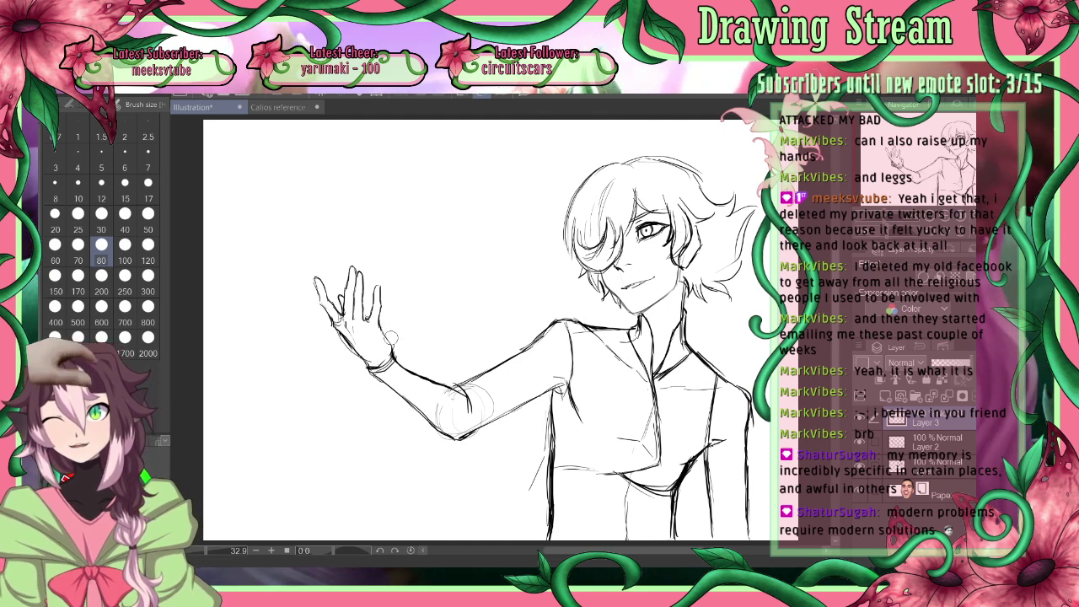
Draw a flared ruffle with small folds above the cuff band, around both sides of the raised hand's wrist
key("p")
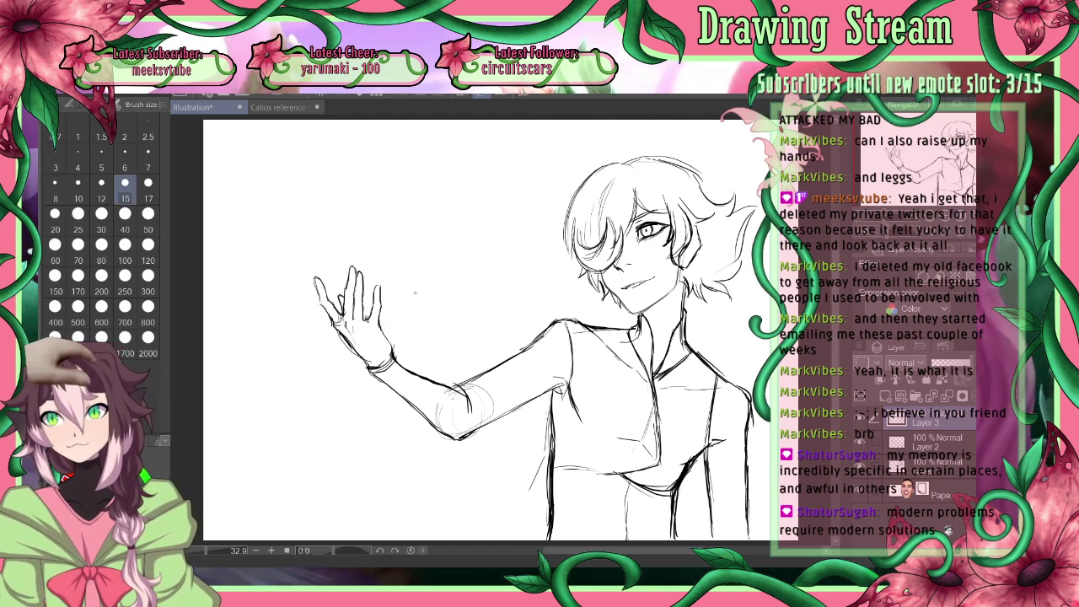
key("e")
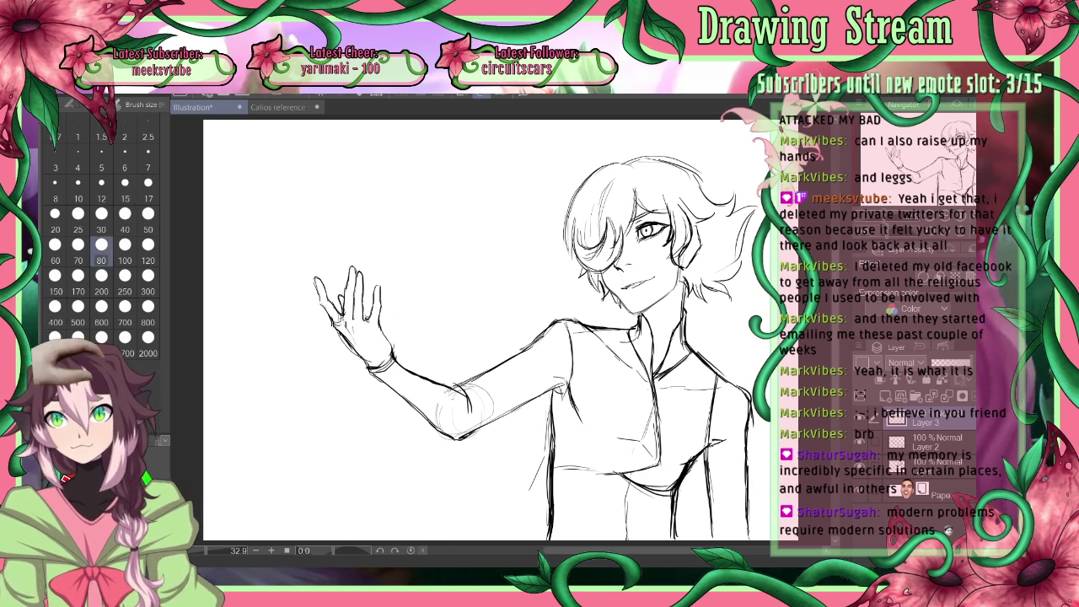
key("p")
left_click_drag(343, 341, 341, 356)
mouse_move(340, 356)
left_mouse_down()
mouse_move(371, 348)
mouse_move(336, 346)
mouse_move(372, 369)
mouse_move(369, 354)
mouse_move(381, 353)
mouse_move(364, 367)
mouse_move(380, 367)
mouse_move(390, 342)
left_mouse_up()
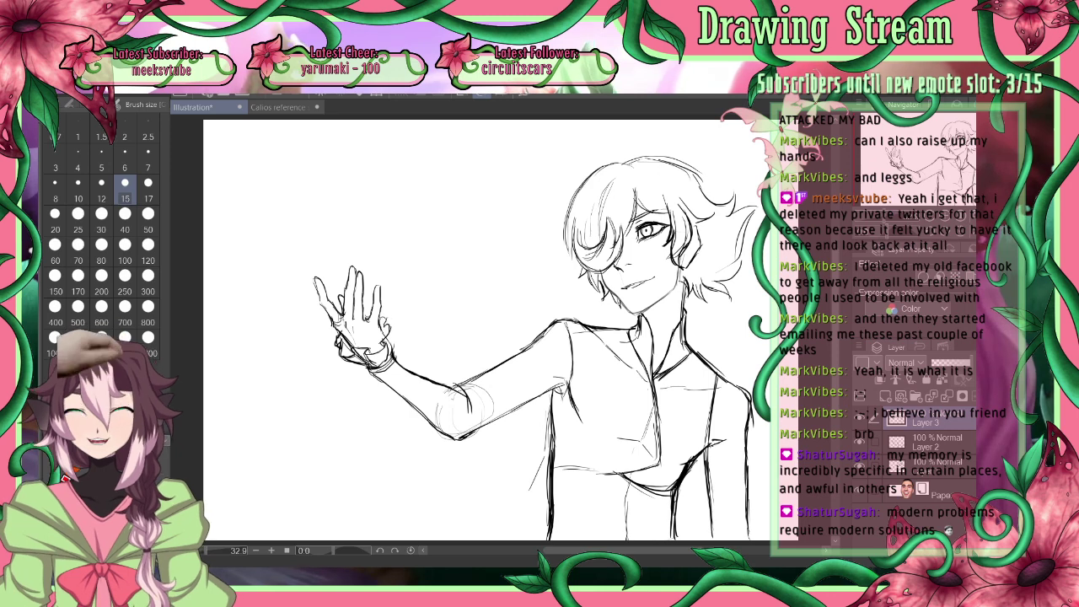
left_click_drag(391, 325, 395, 358)
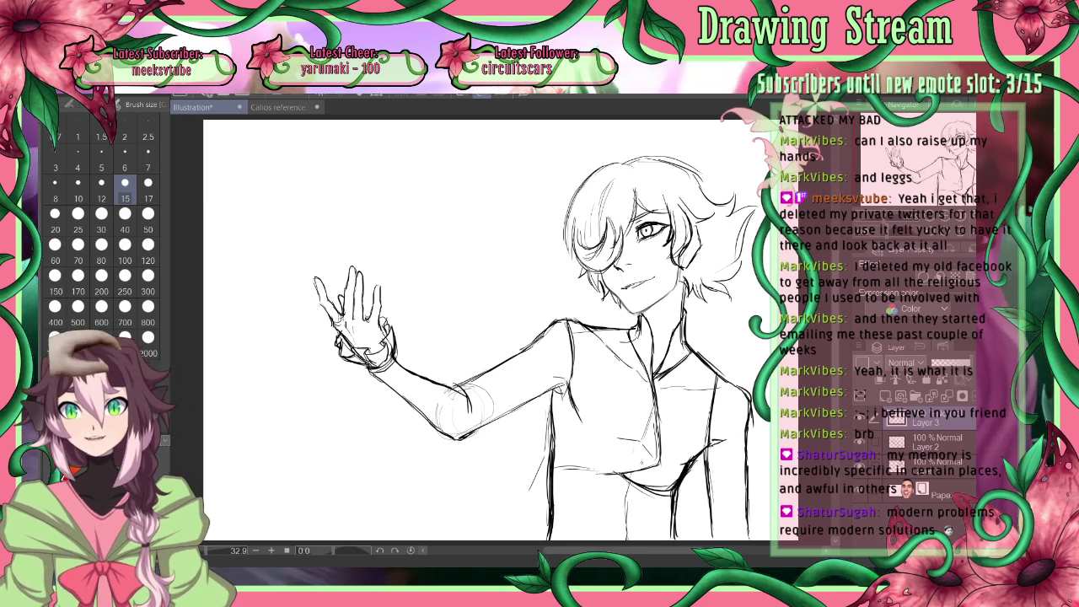
Consult the reference sheet, and draw three small diamond-shaped buttons at the top's lower front corner and the waistline across the torso
left_click(287, 107)
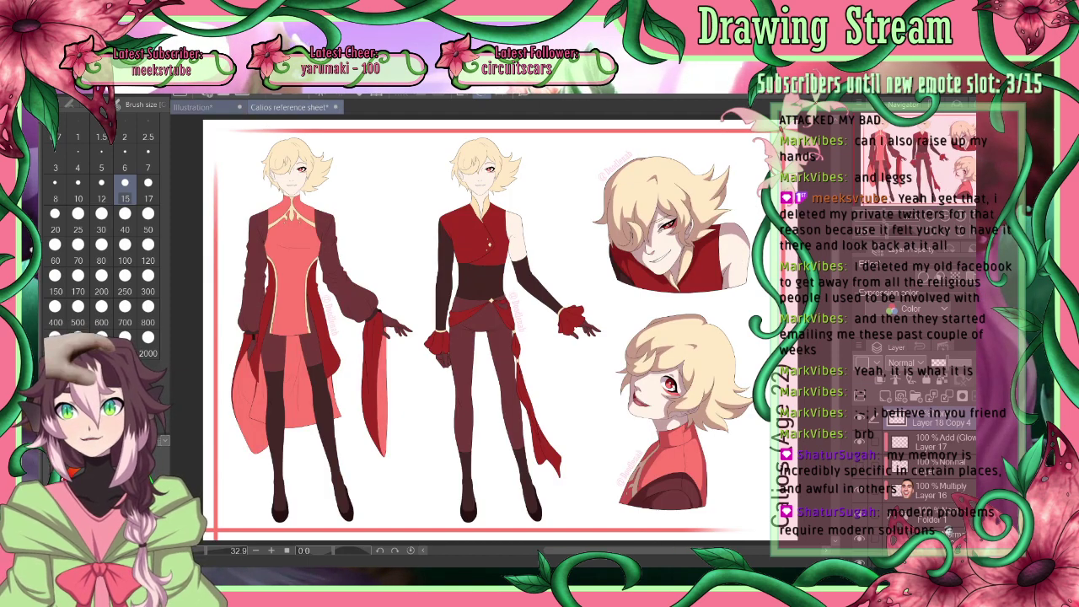
left_click(193, 107)
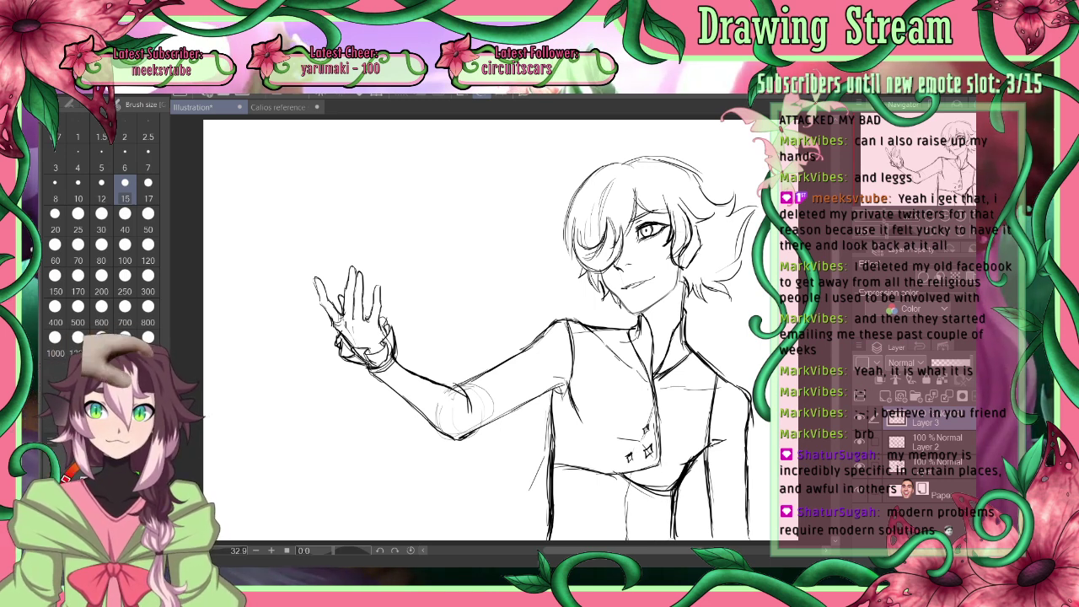
left_click(278, 108)
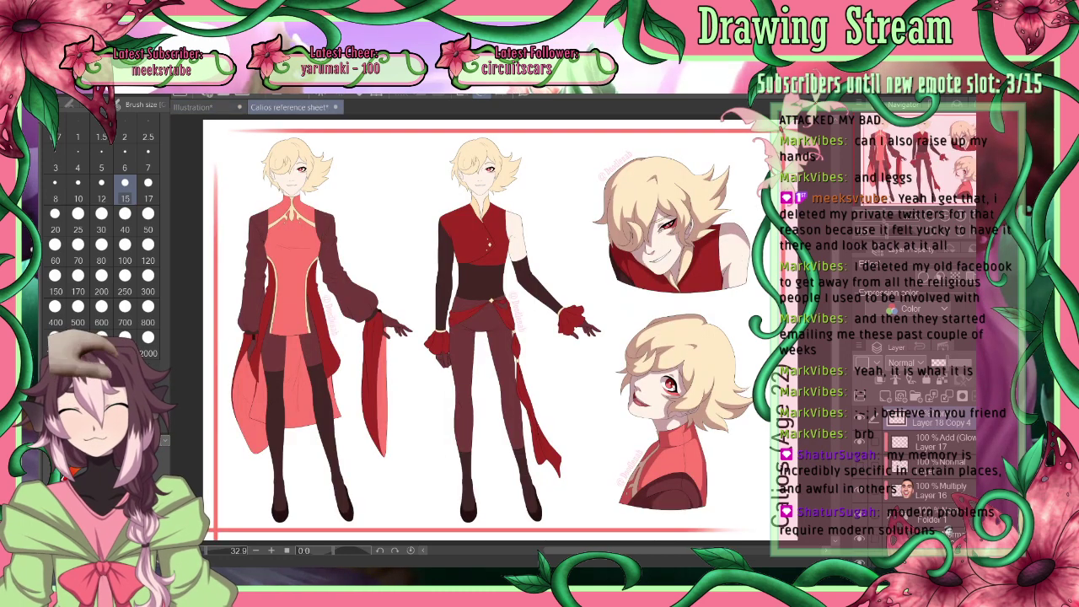
left_click(192, 107)
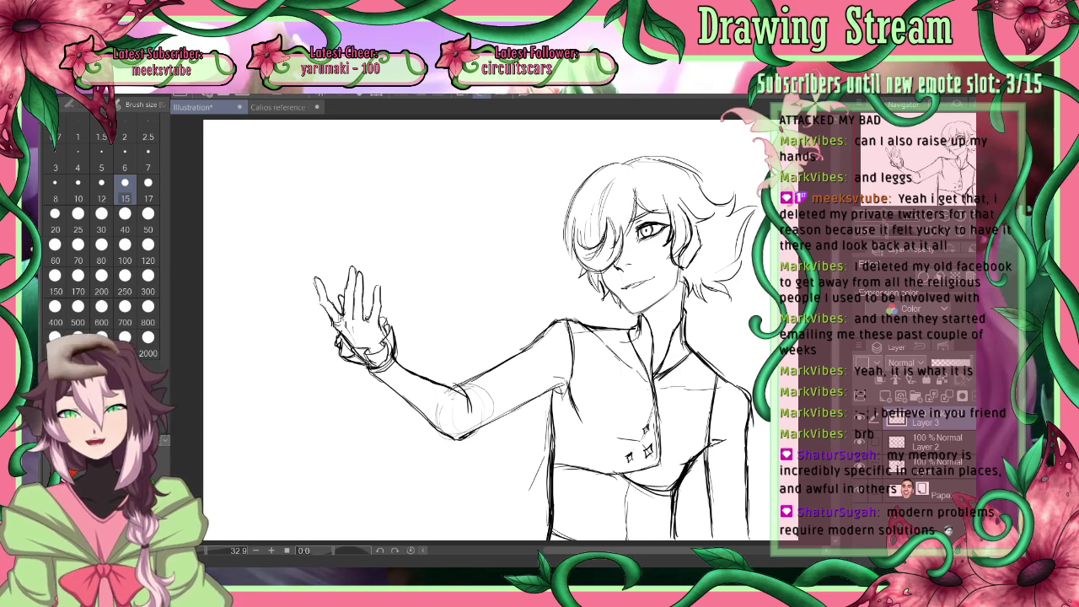
left_click(267, 108)
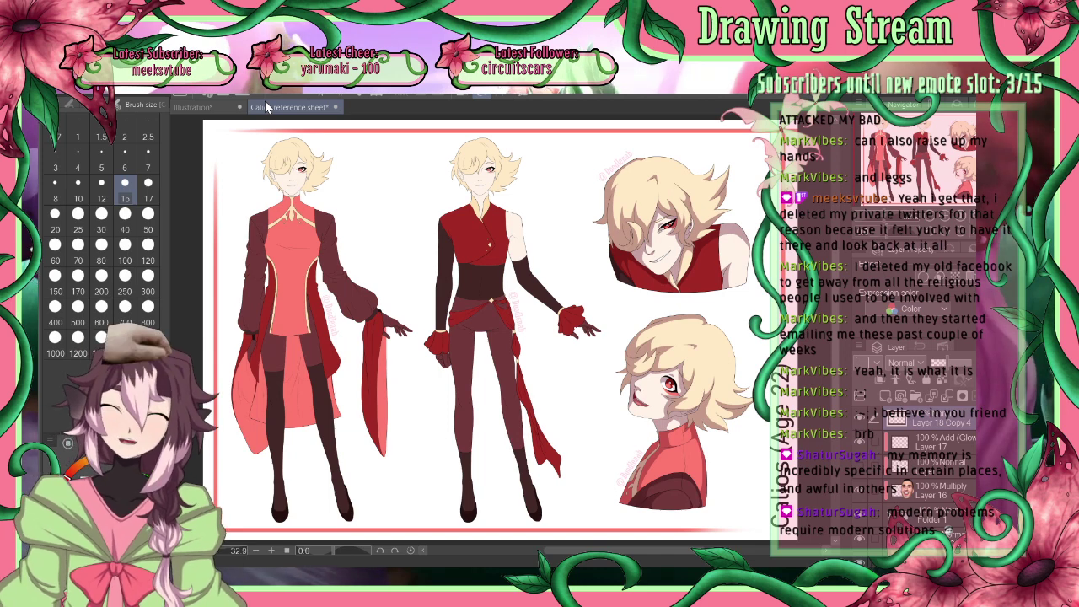
left_click(194, 107)
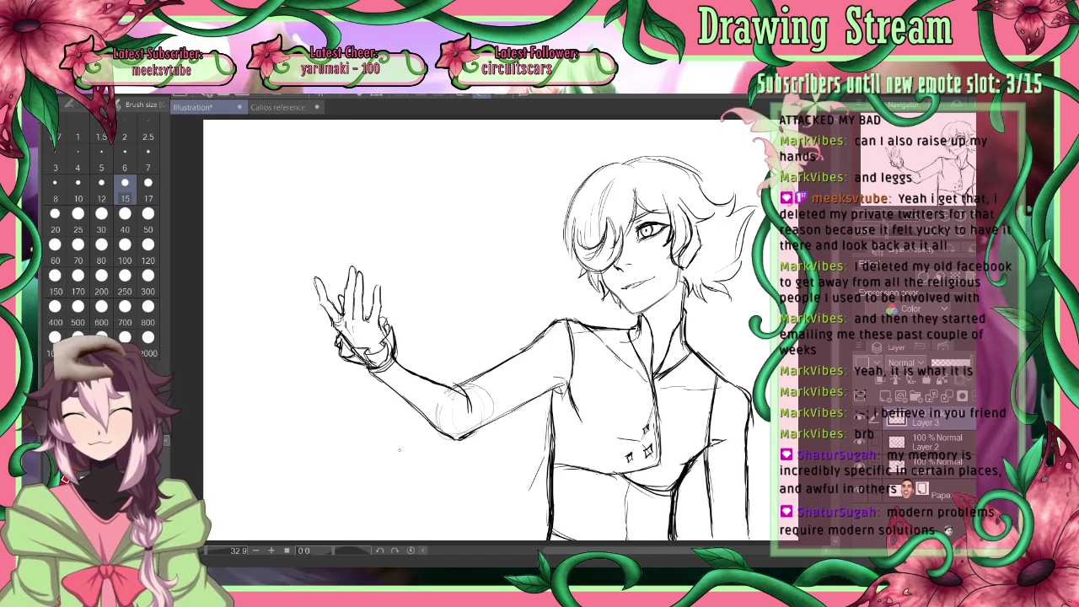
Toggle the visibility of Layer 2 and the sketch layer beneath it to examine which lines each one holds
key("e")
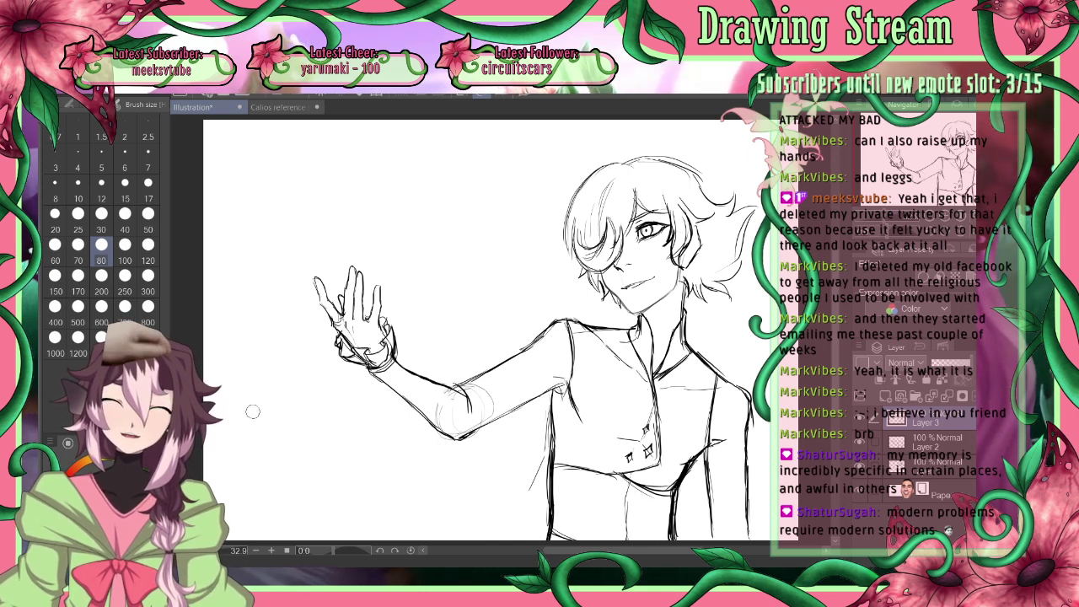
left_click(917, 448)
left_click(861, 444)
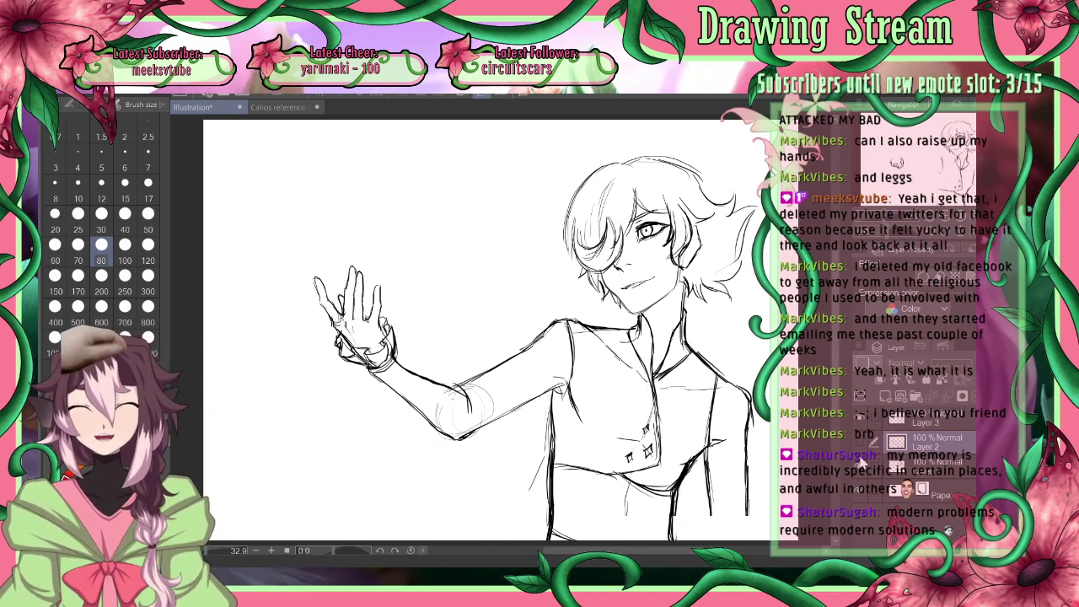
left_click(927, 472)
left_click(867, 445)
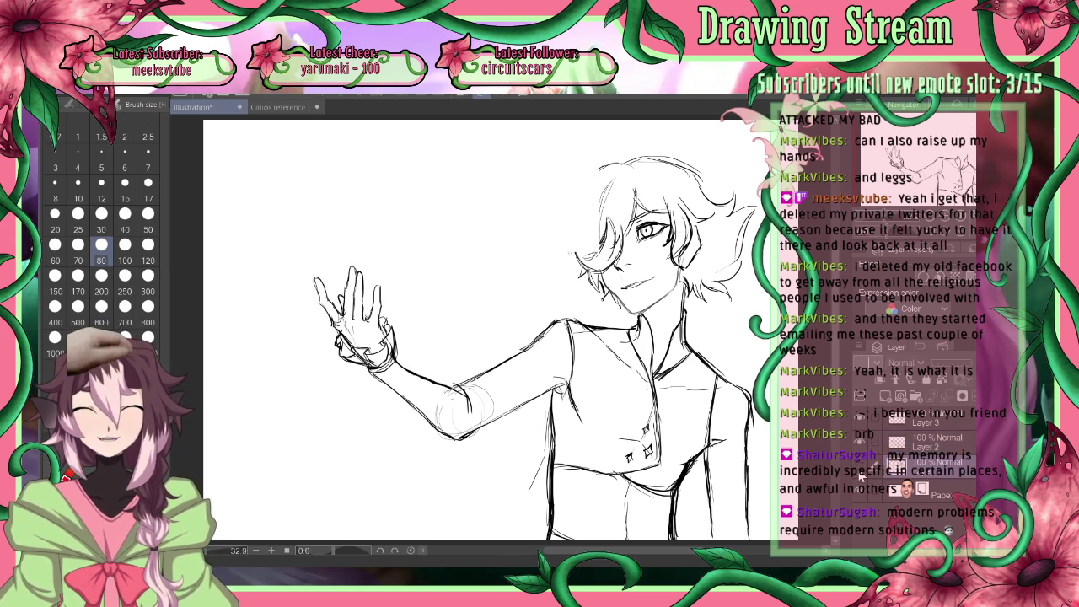
left_click(864, 474)
left_click(864, 474)
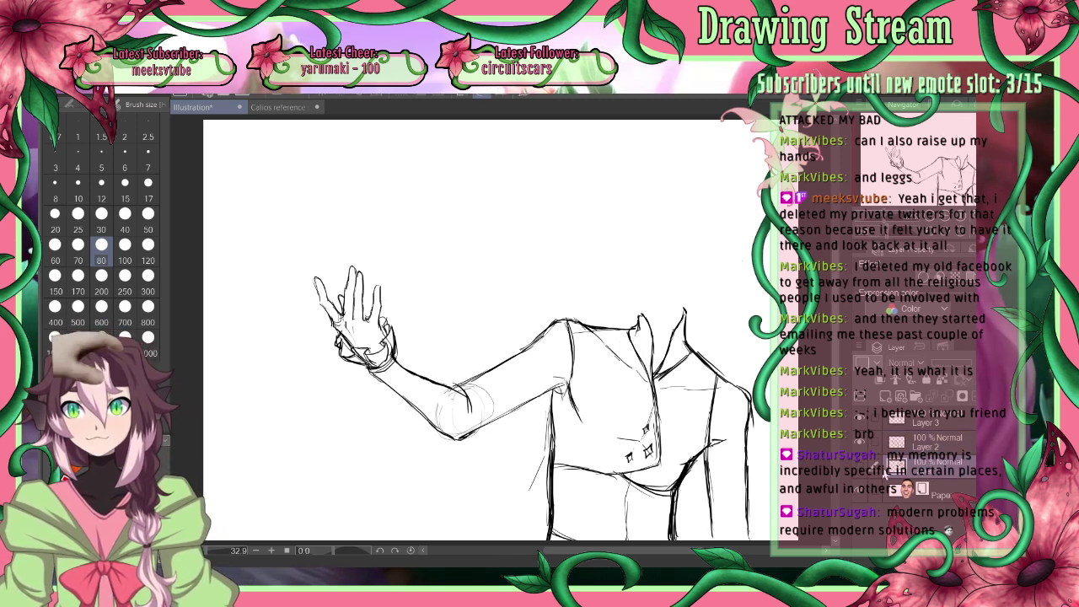
Select Layer 3 together with the sketch layers below it
left_click(932, 443)
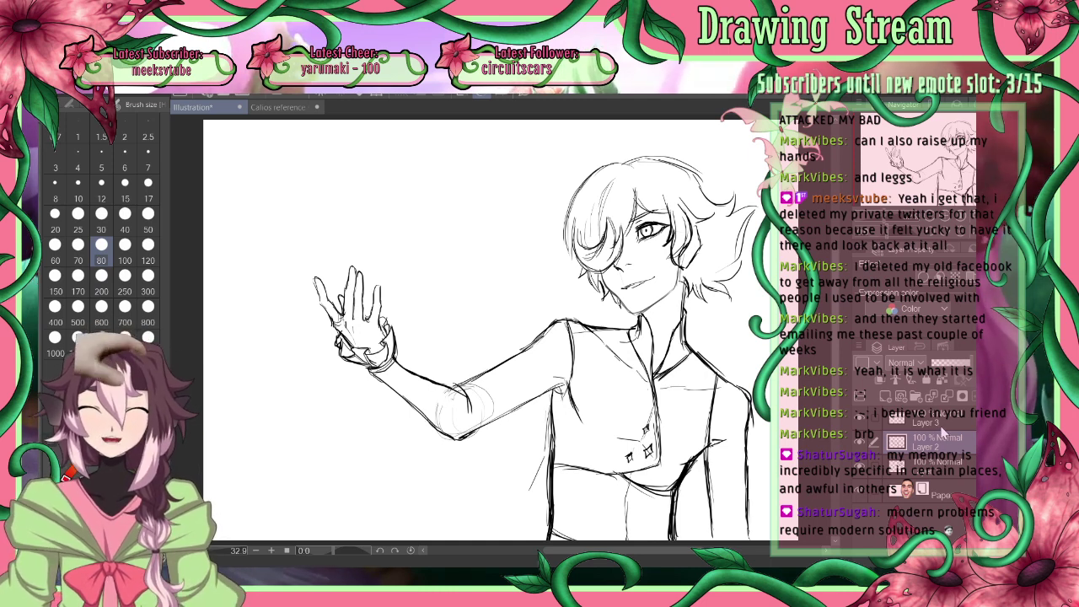
left_click(941, 426)
left_click_drag(875, 445, 875, 459)
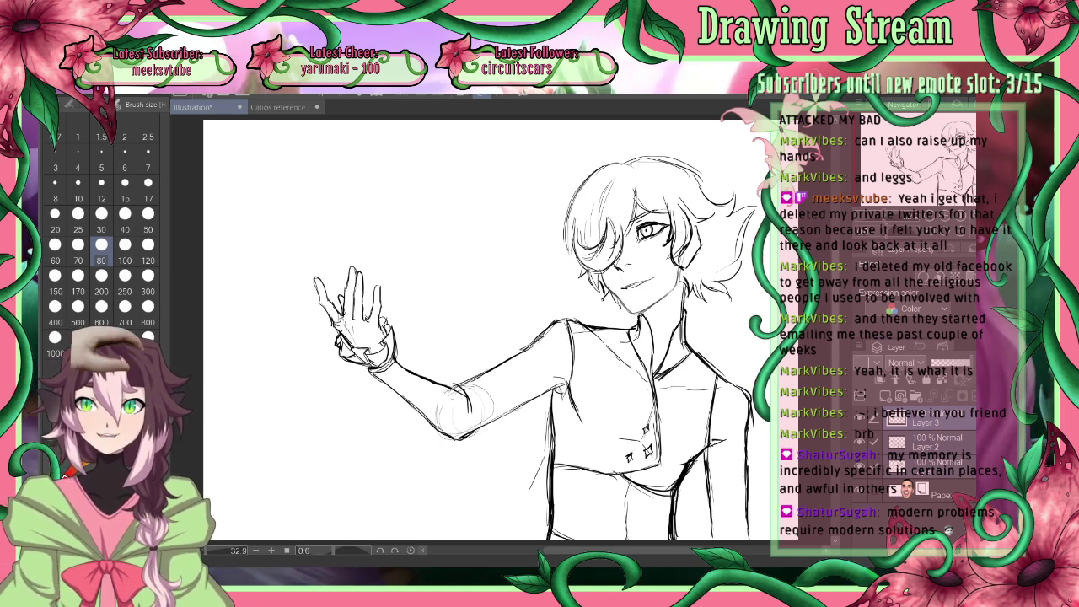
Merge the sketch layers into a single layer and check the character's look on the Calios reference sheet
key("shift+alt+e")
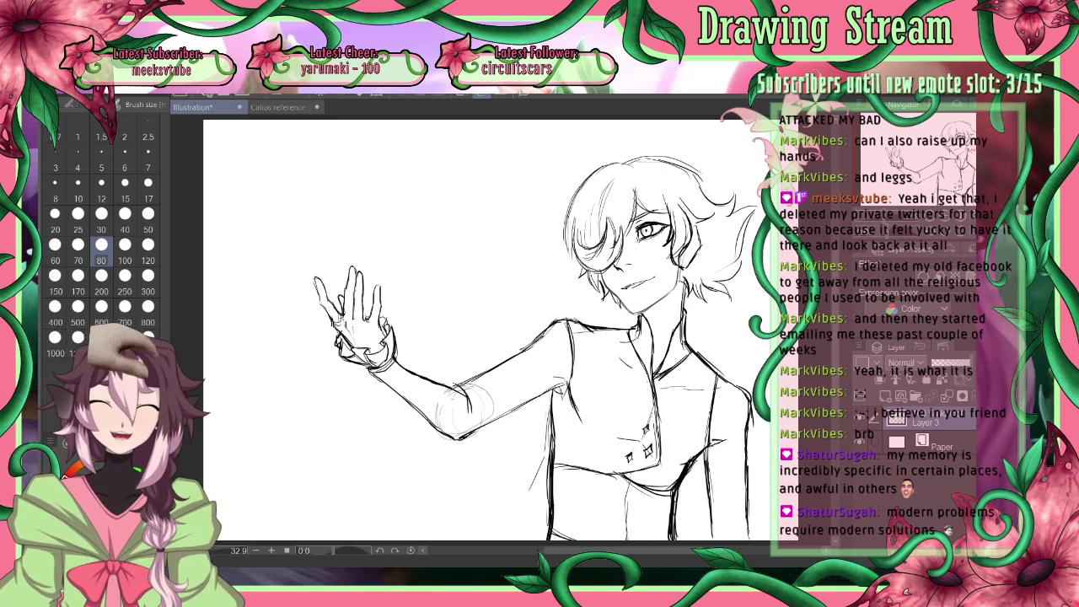
key("p")
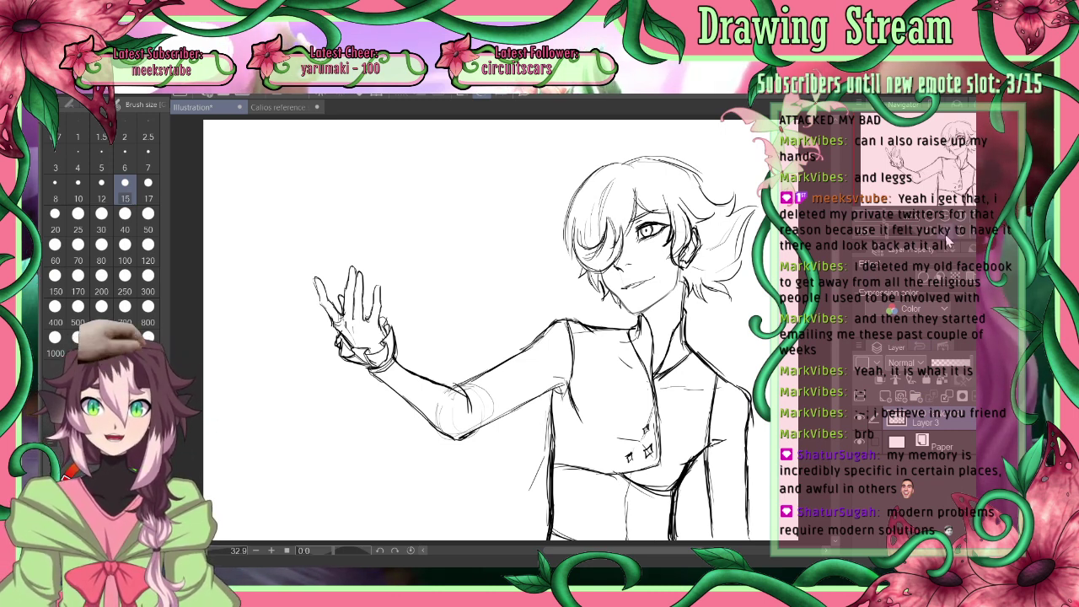
left_click(262, 109)
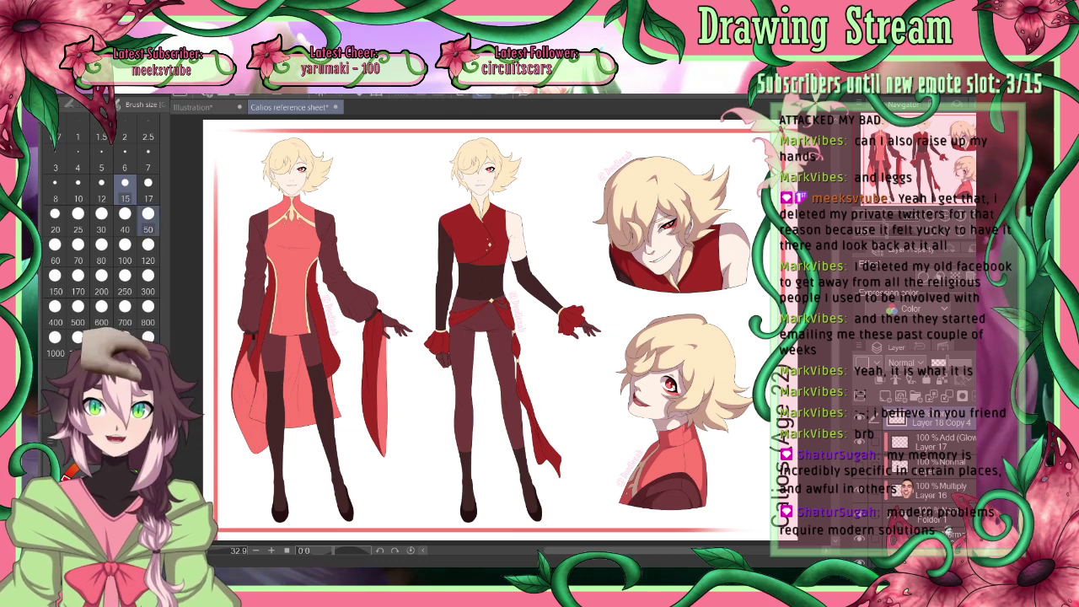
left_click(194, 107)
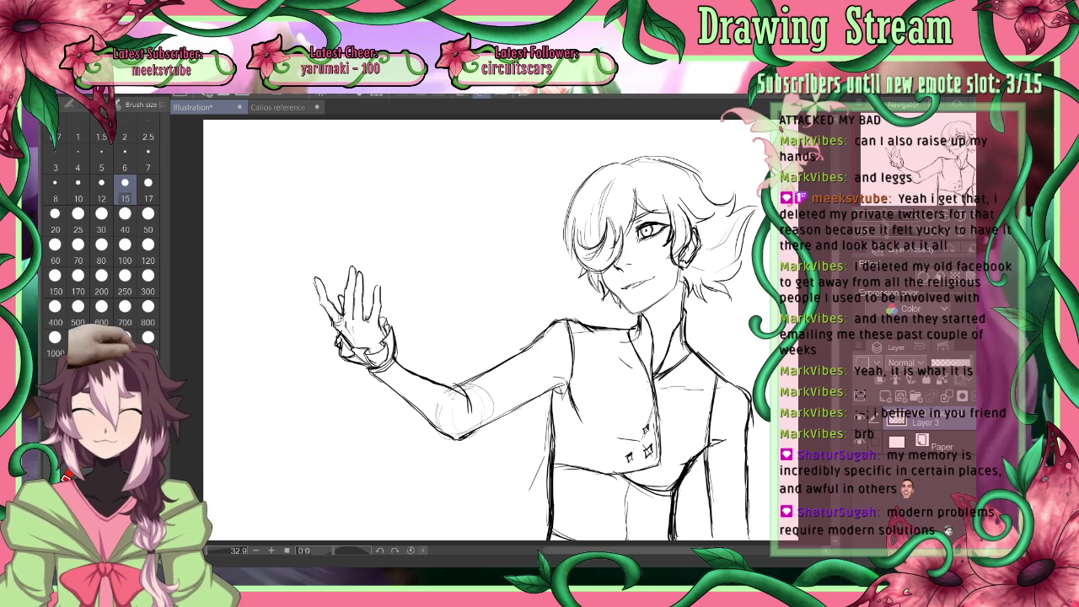
Fade the merged sketch layer to 20% opacity as a guide for inking
key("e")
left_click_drag(645, 231, 647, 235)
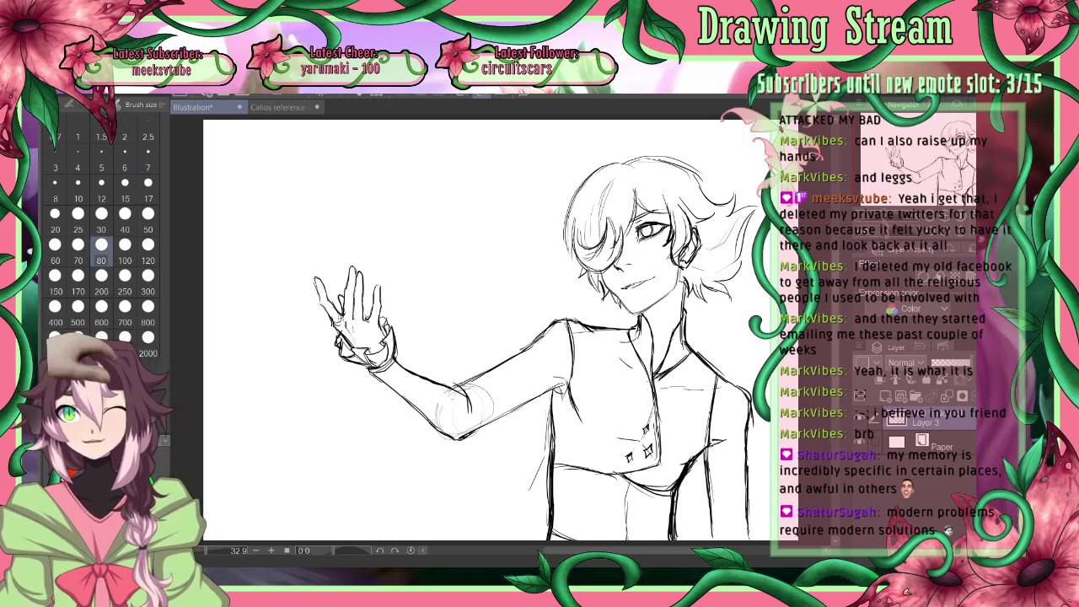
left_click(125, 182)
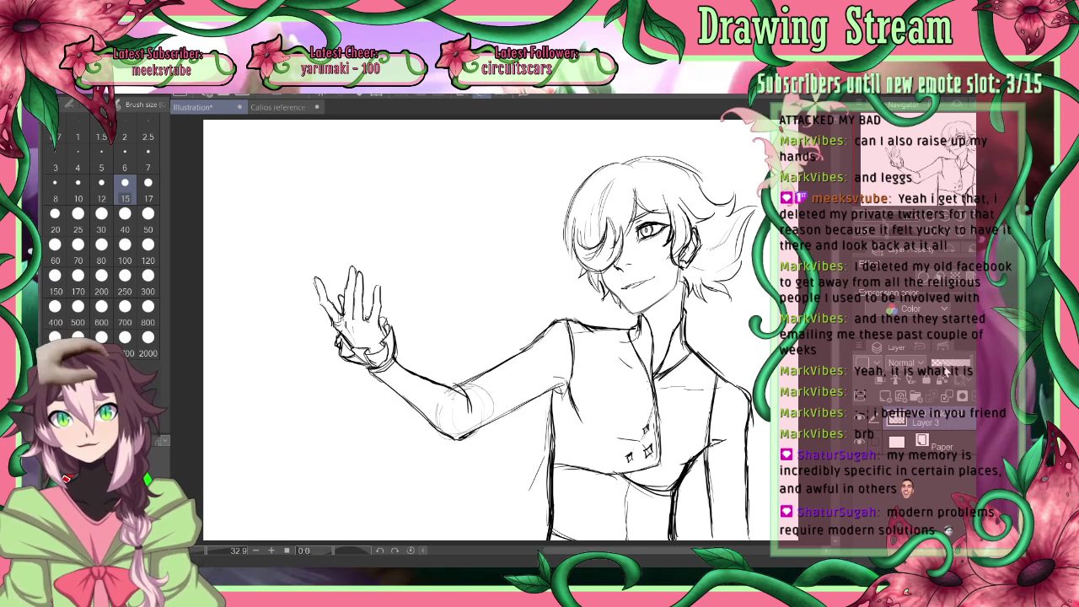
left_click(937, 363)
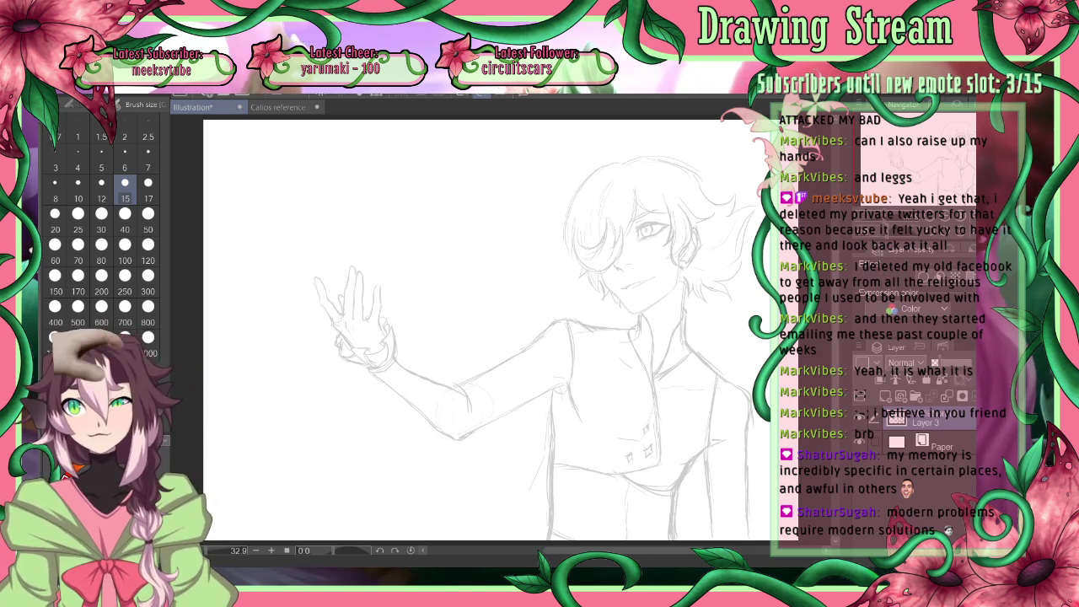
Set the pen's brush size to 4 and add a new layer above the faded sketch
left_click(125, 183)
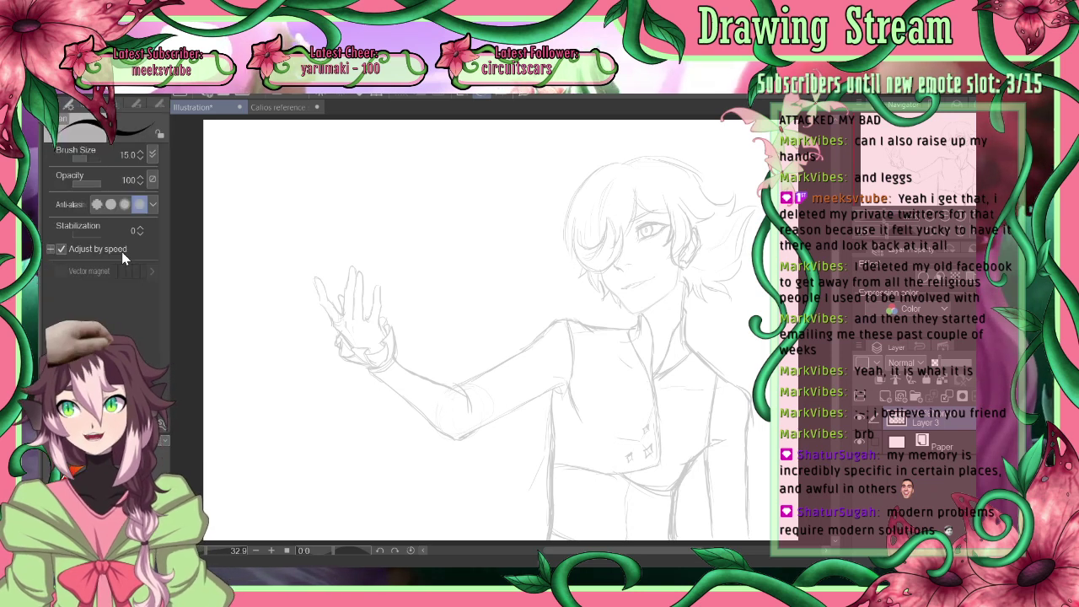
left_click(159, 105)
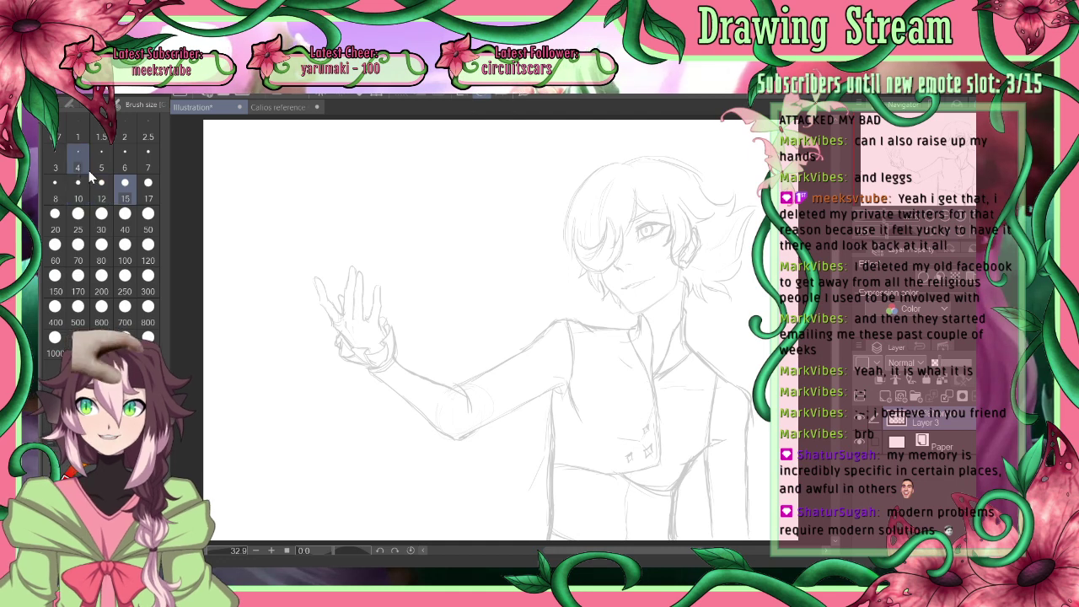
left_click(77, 161)
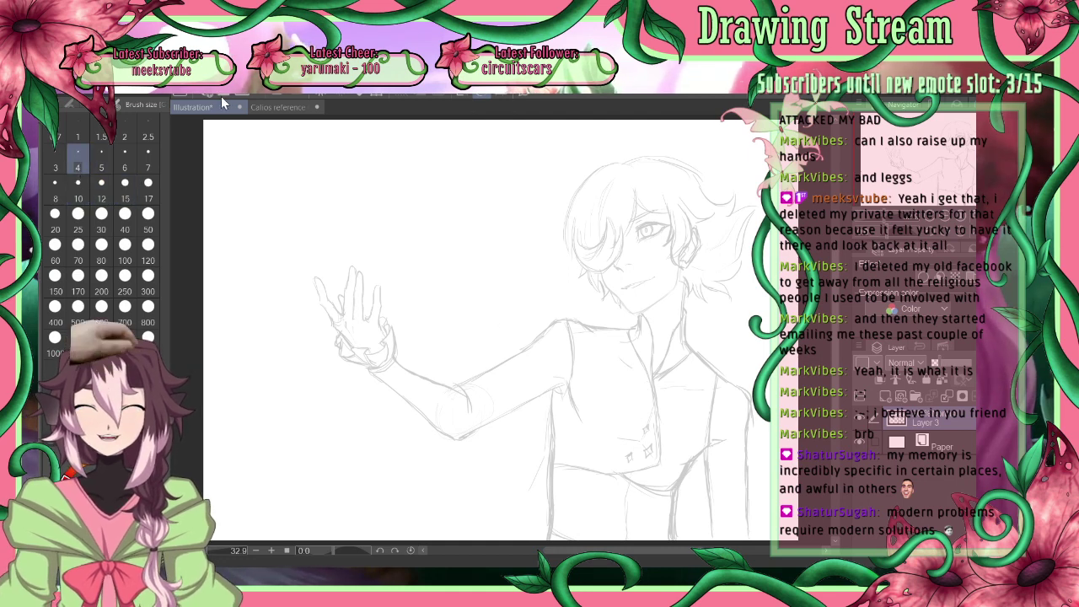
left_click(885, 396)
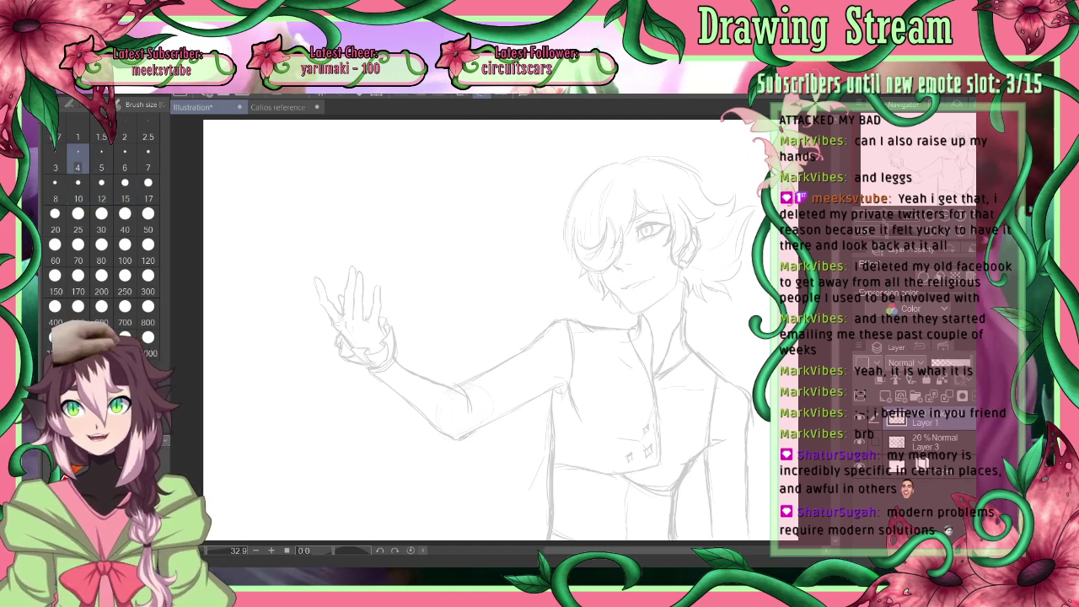
Try a first ink stroke along the top outline of the hair on the new layer
left_click_drag(618, 224, 647, 301)
key("ctrl+z")
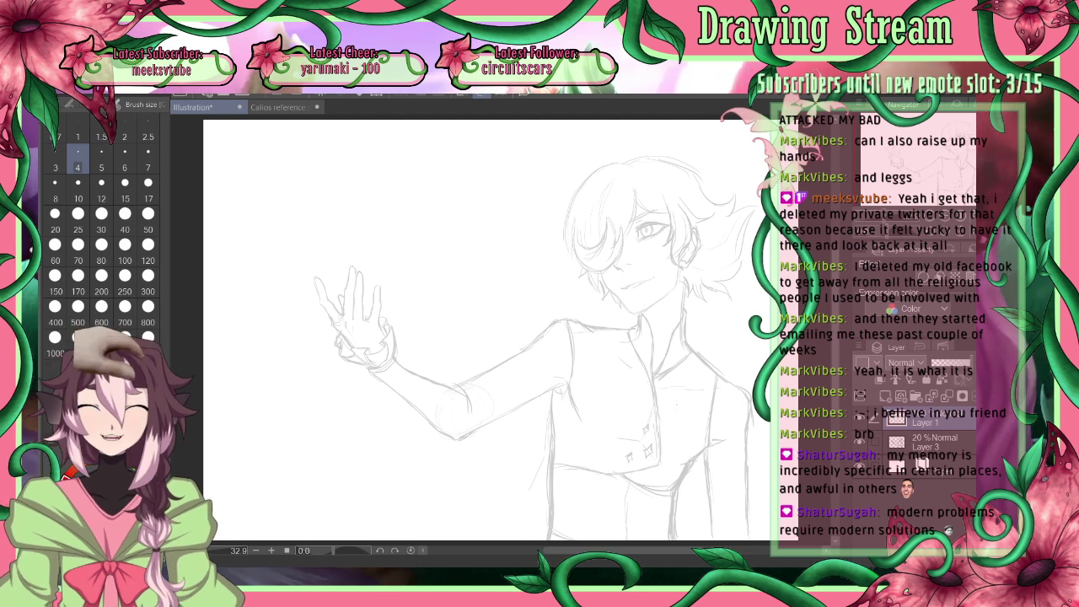
left_click_drag(665, 549, 683, 549)
left_click_drag(445, 278, 445, 343)
left_click(942, 218)
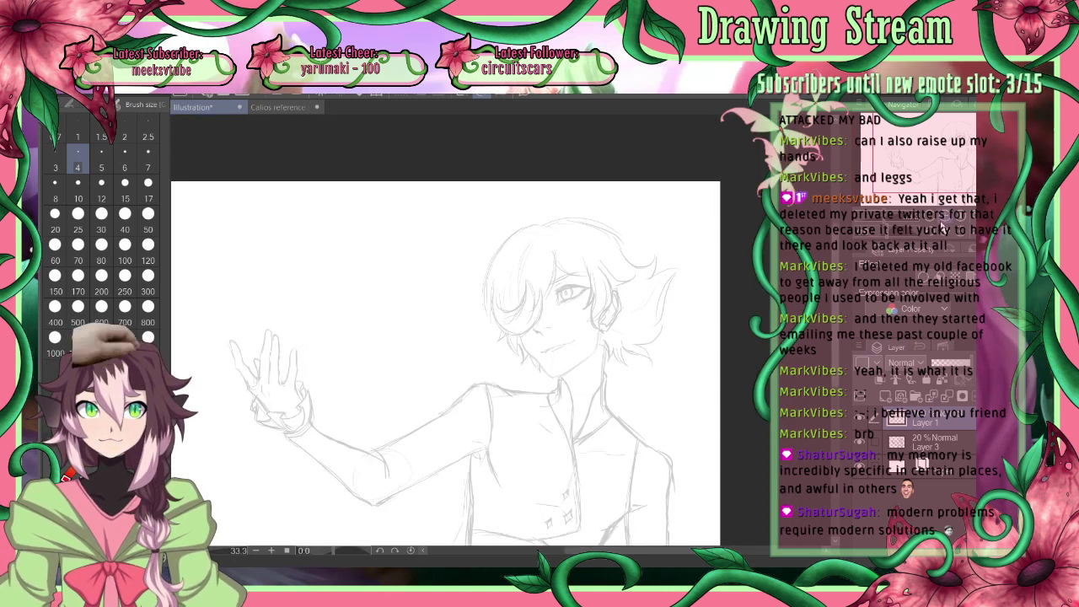
left_click(942, 218)
left_click(942, 219)
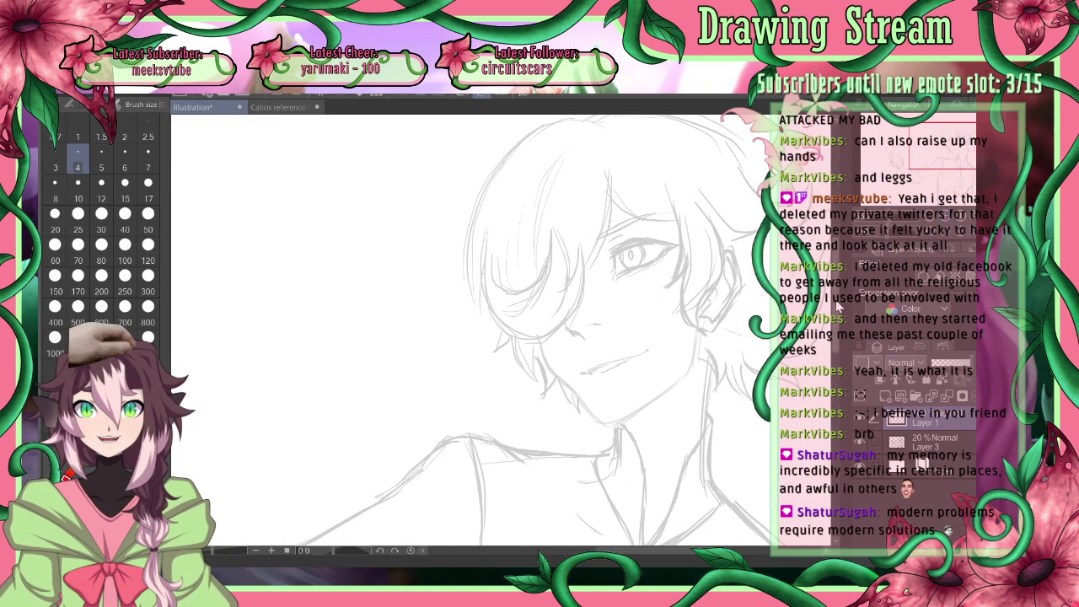
left_click_drag(837, 295, 836, 271)
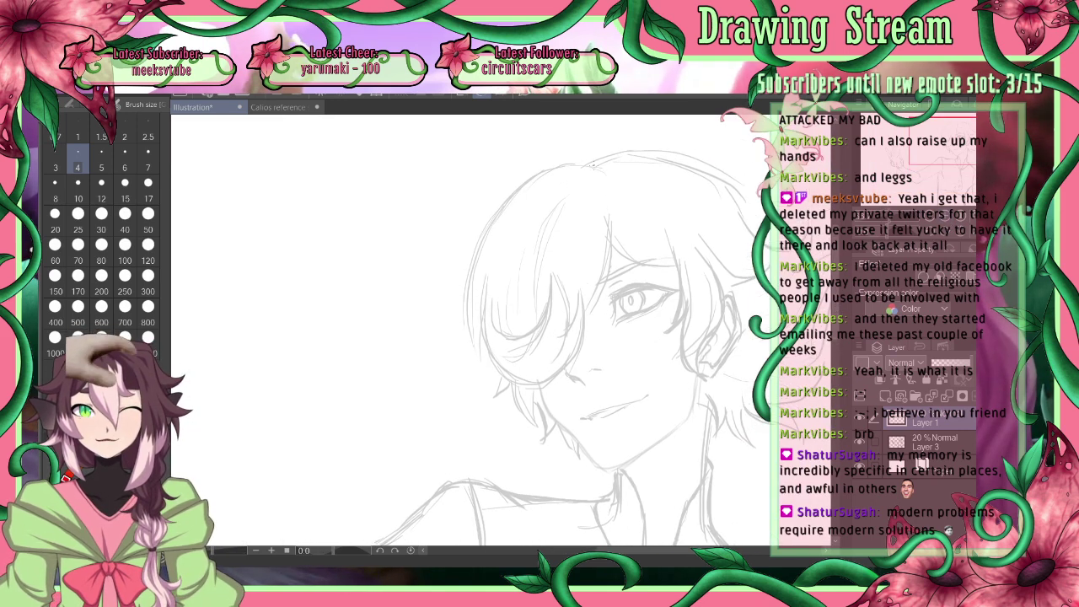
left_click_drag(533, 185, 503, 218)
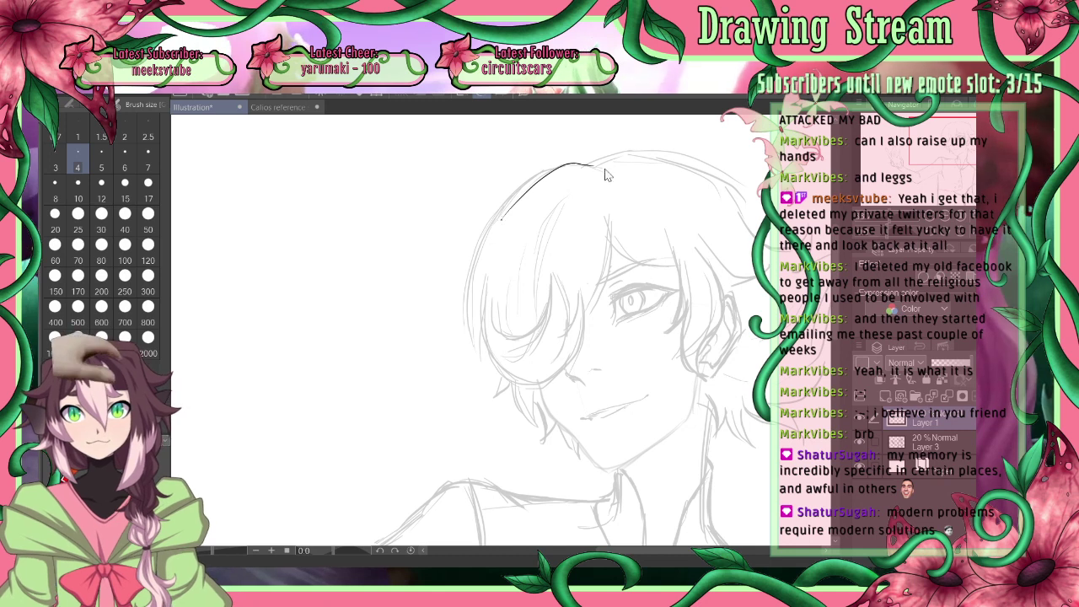
key("ctrl+z")
Lower the sketch layer's opacity to 10% and make the empty Layer 1 active for inking
left_click(940, 438)
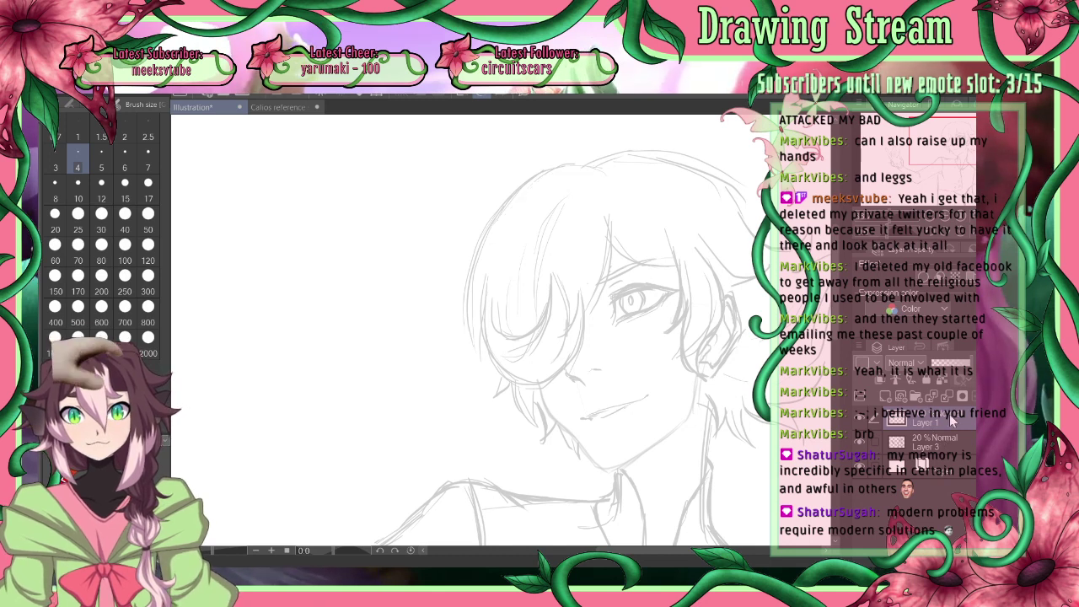
left_click(942, 365)
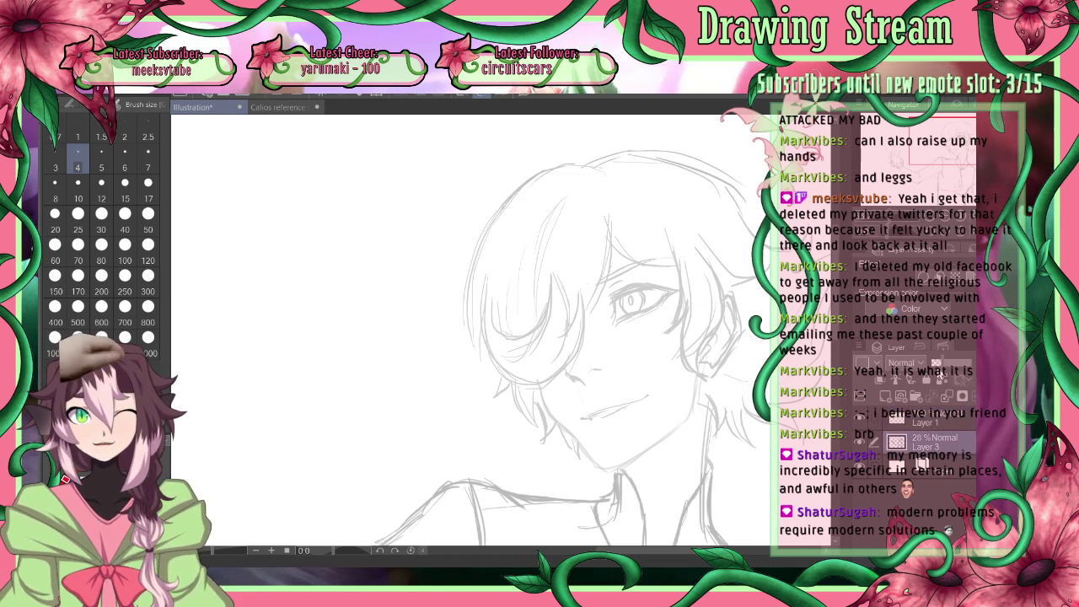
left_click_drag(942, 373, 939, 376)
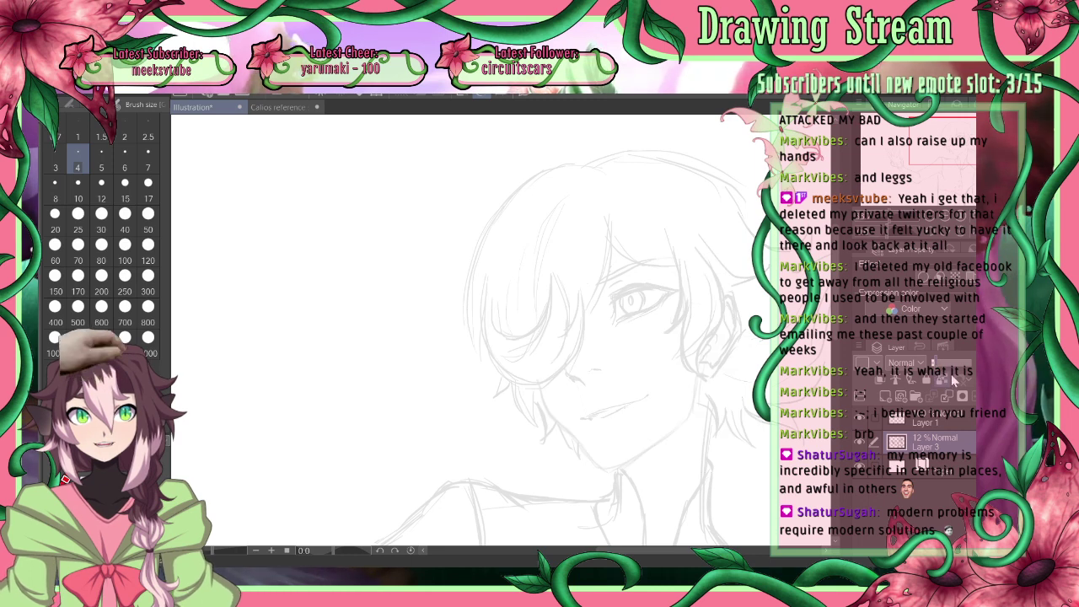
left_click(961, 420)
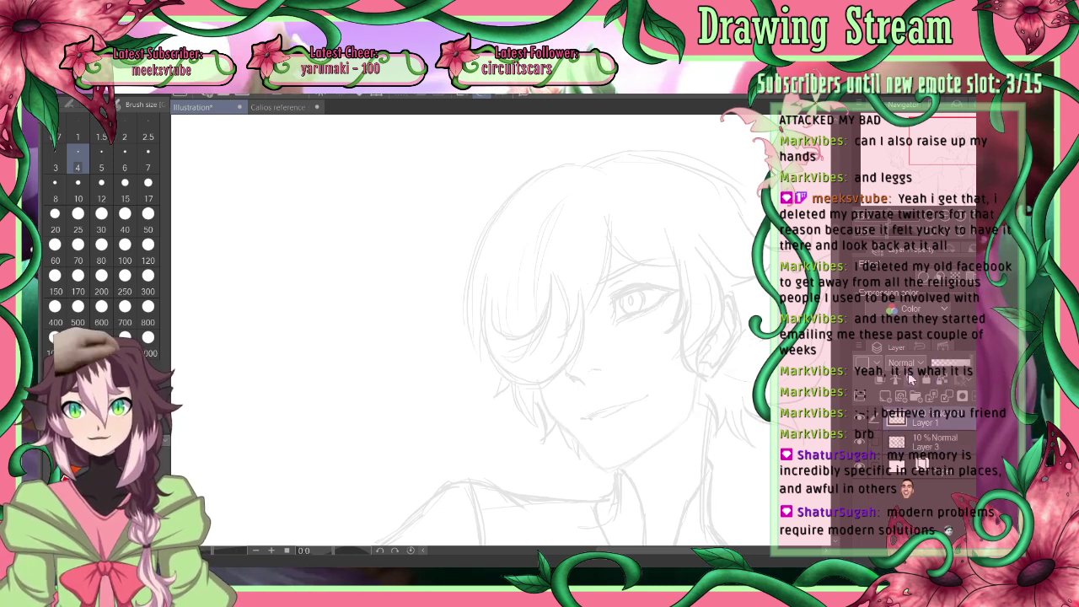
Ink the hair's outer contour from the crown down past the covered eye to a pointed tip
left_click_drag(574, 166, 544, 172)
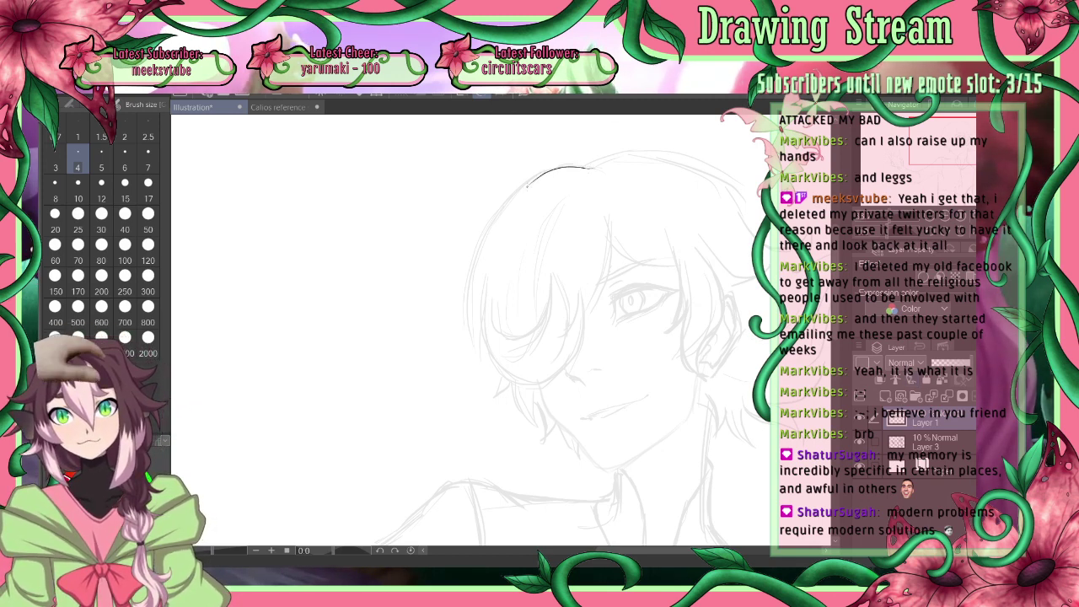
key("ctrl+z")
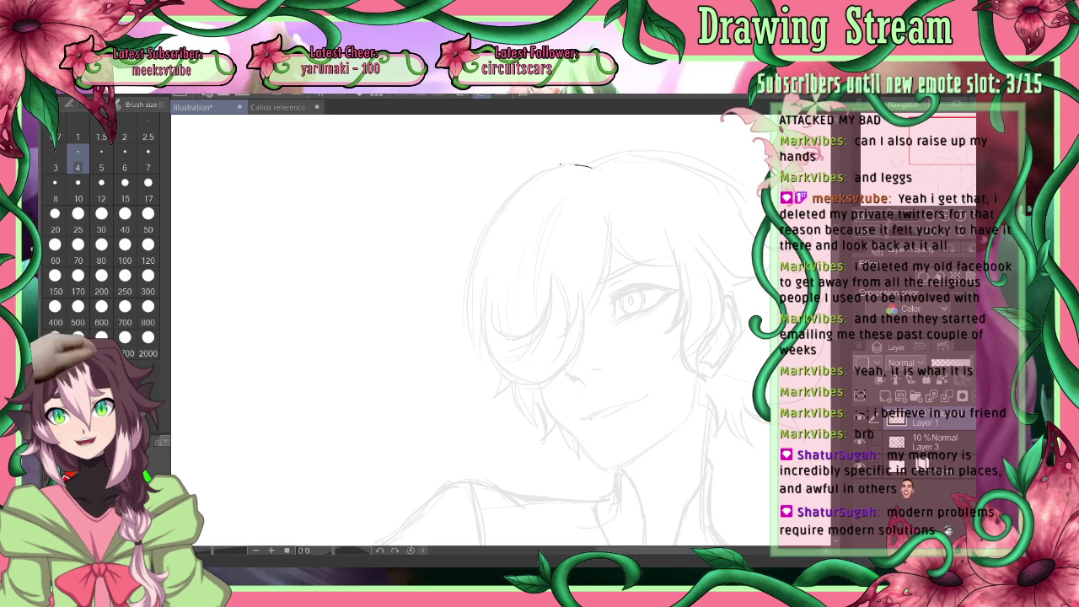
mouse_move(592, 166)
left_mouse_down()
mouse_move(544, 172)
mouse_move(499, 213)
mouse_move(474, 261)
mouse_move(481, 359)
left_mouse_up()
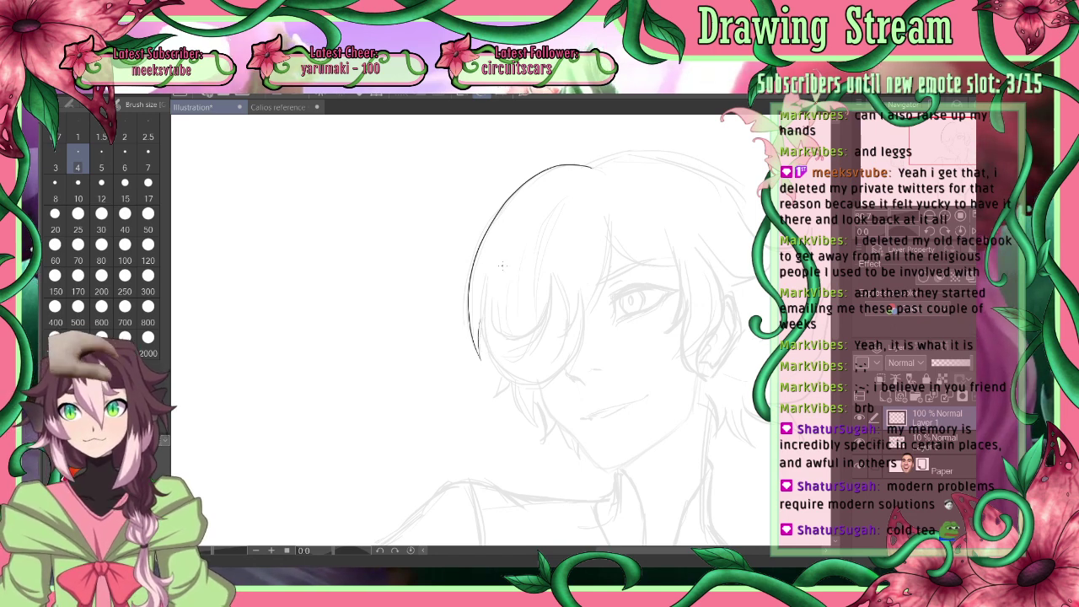
Try to ink the start of the rounded fringe curve beside the hair's outer contour
left_click_drag(484, 337, 489, 351)
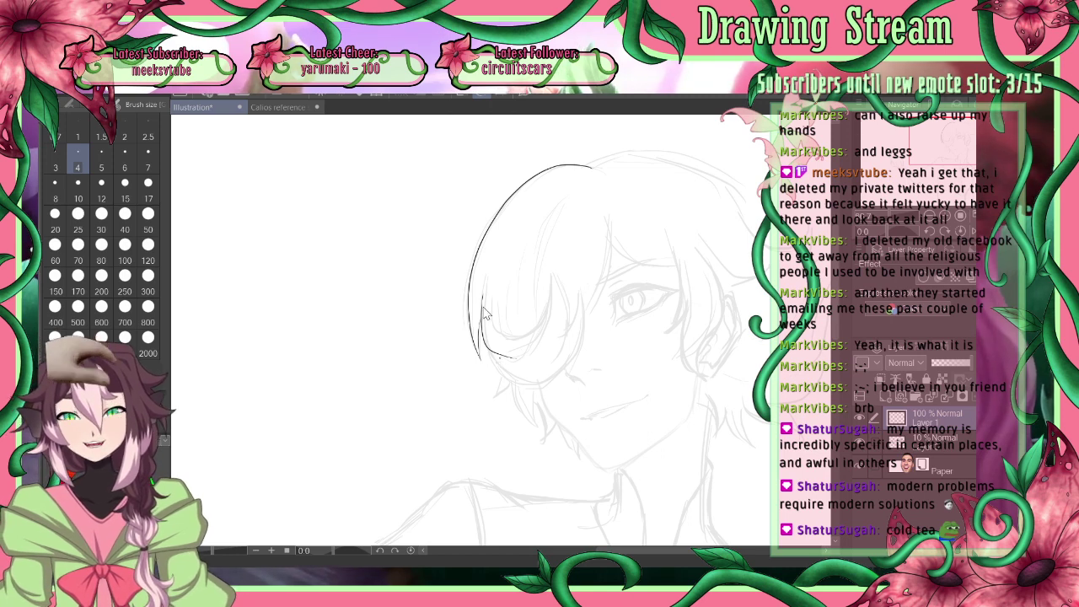
key("ctrl+z")
left_click_drag(483, 283, 481, 303)
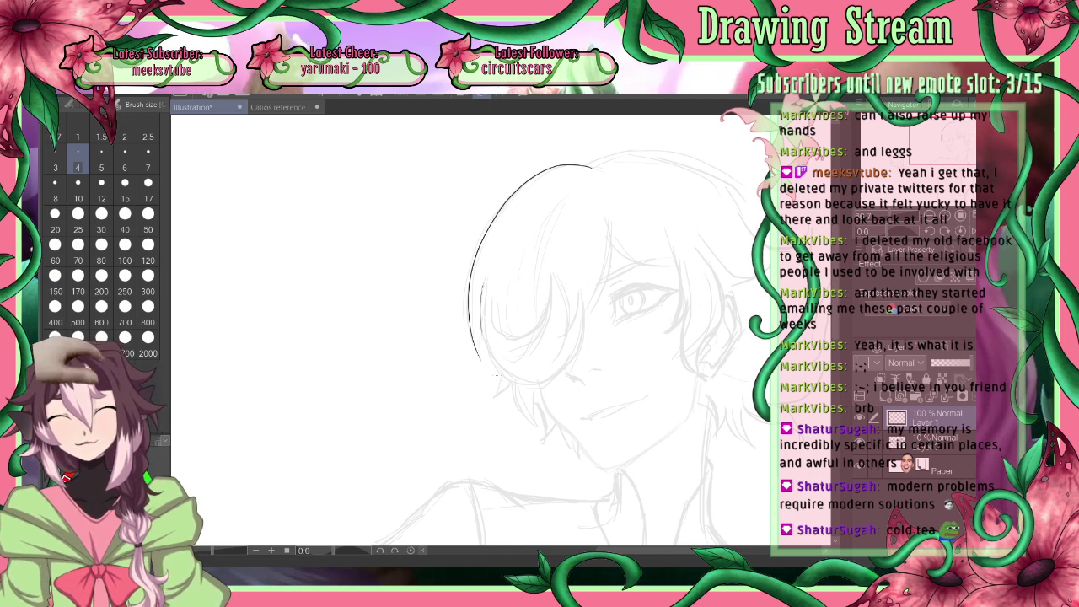
key("ctrl+z")
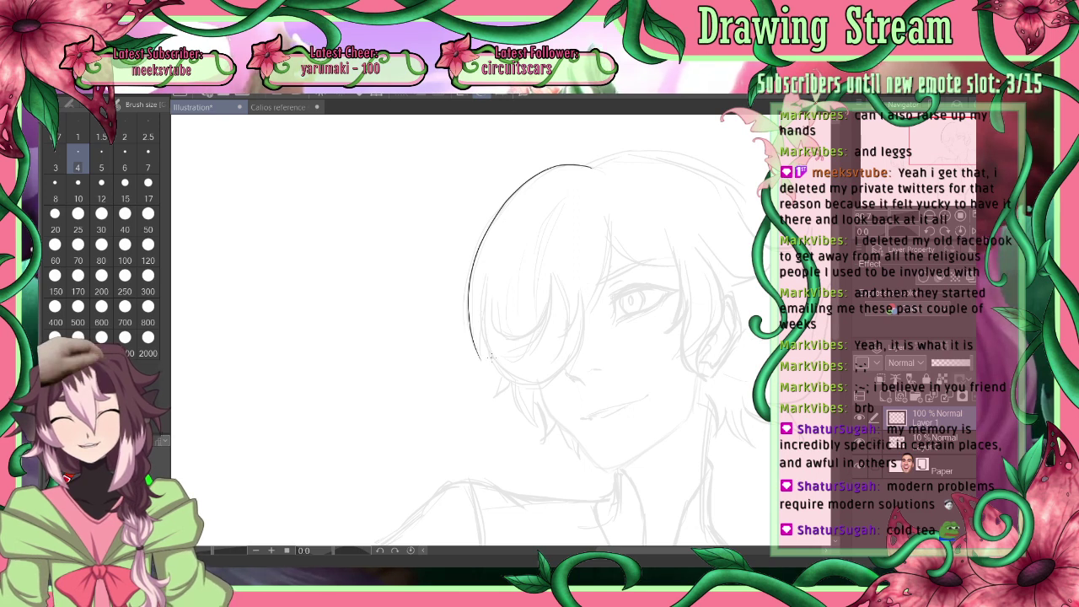
mouse_move(483, 291)
left_mouse_down()
mouse_move(480, 329)
mouse_move(499, 375)
left_mouse_up()
key("ctrl+z")
Try out different outer and inner curves for the rounded fringe over the covered eye
mouse_move(482, 293)
left_mouse_down()
mouse_move(482, 339)
mouse_move(526, 381)
mouse_move(583, 331)
mouse_move(580, 286)
left_mouse_up()
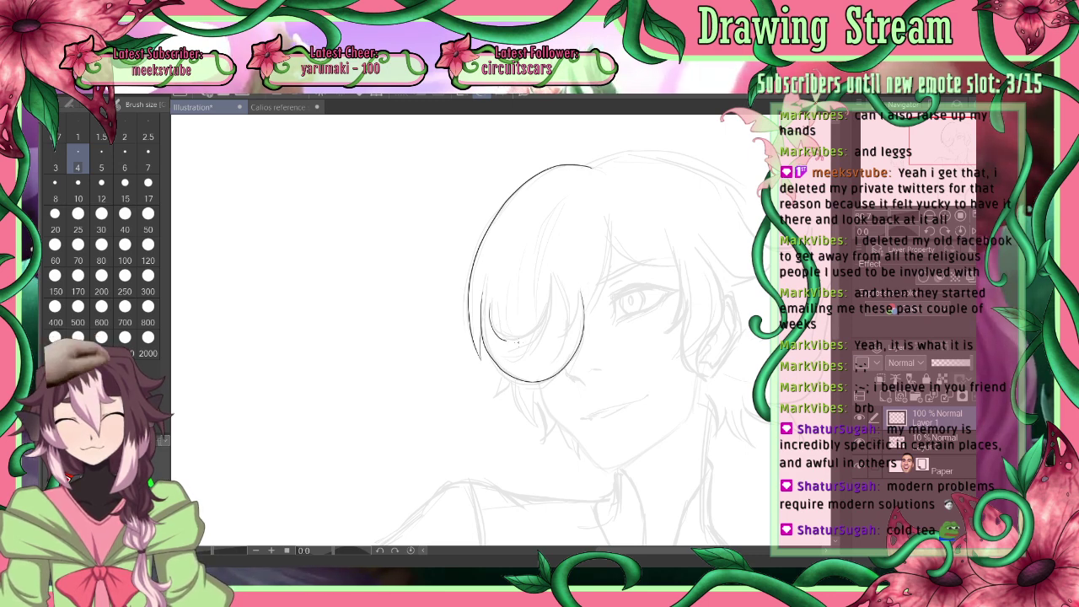
left_click_drag(490, 301, 552, 282)
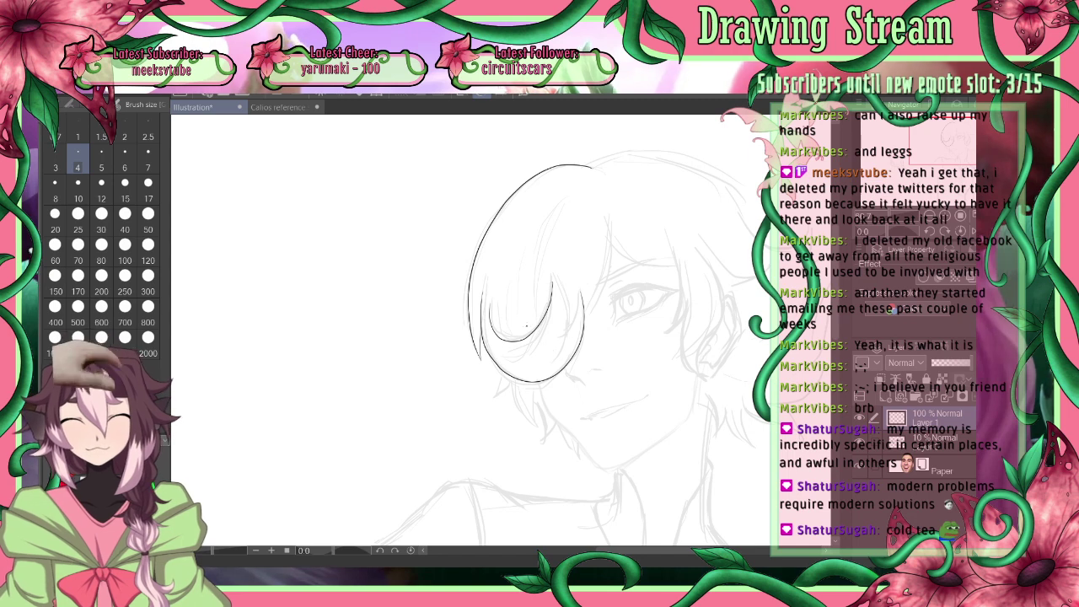
key("ctrl+z")
key("ctrl+z")
key("ctrl+z")
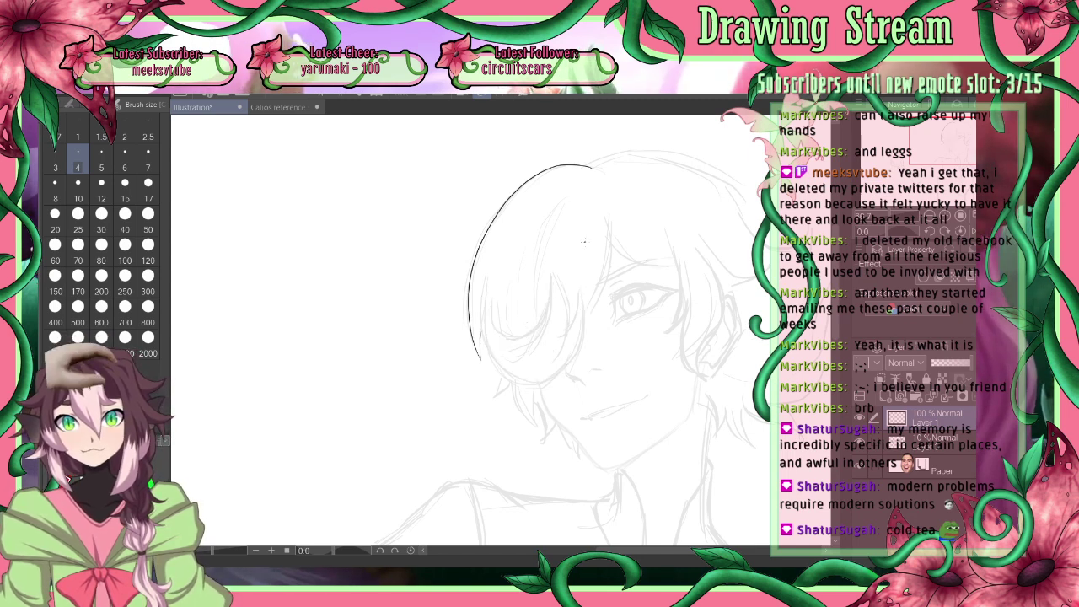
mouse_move(483, 334)
left_mouse_down()
mouse_move(491, 358)
mouse_move(549, 378)
left_mouse_up()
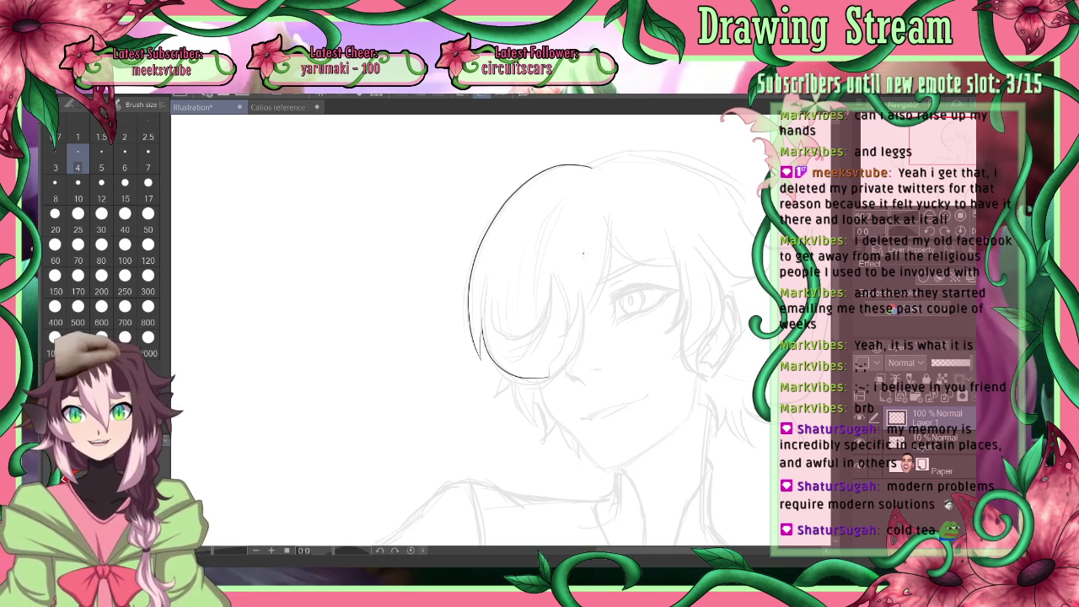
left_click_drag(506, 301, 558, 326)
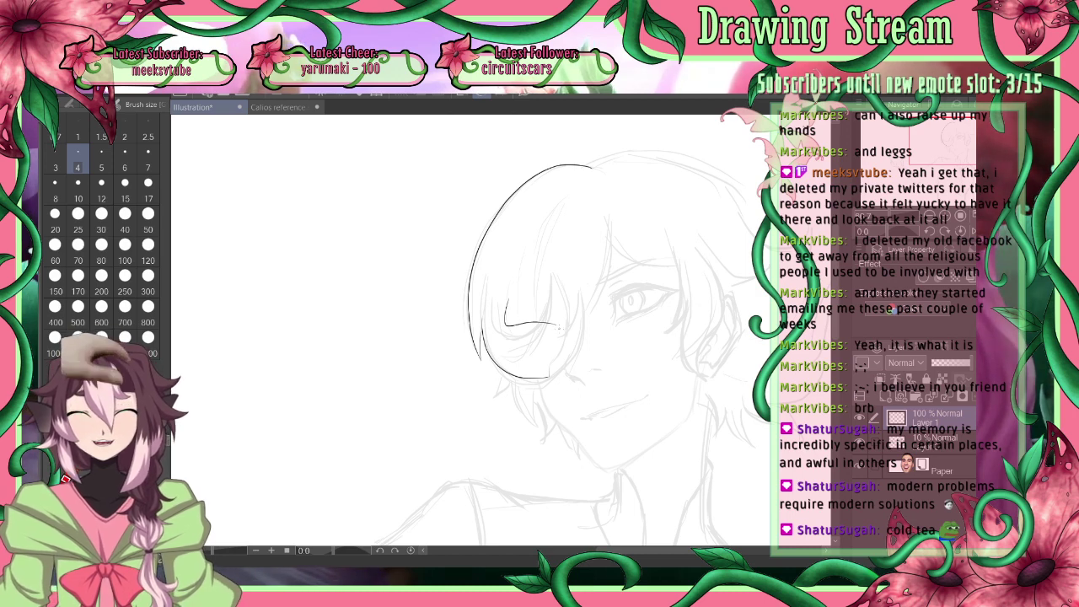
key("ctrl+z")
key("ctrl+z")
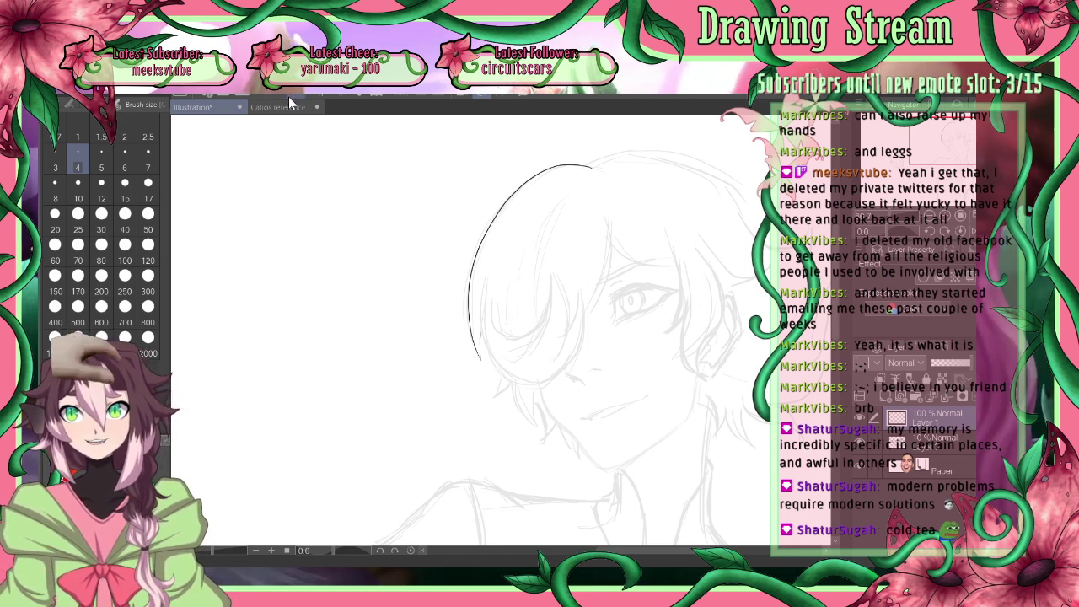
Ink the fringe over the covered eye with a rounded outer curve, a smaller inner curve and a short strand between them
mouse_move(483, 333)
left_mouse_down()
mouse_move(496, 362)
mouse_move(527, 378)
mouse_move(561, 369)
left_mouse_up()
left_click_drag(582, 315, 580, 294)
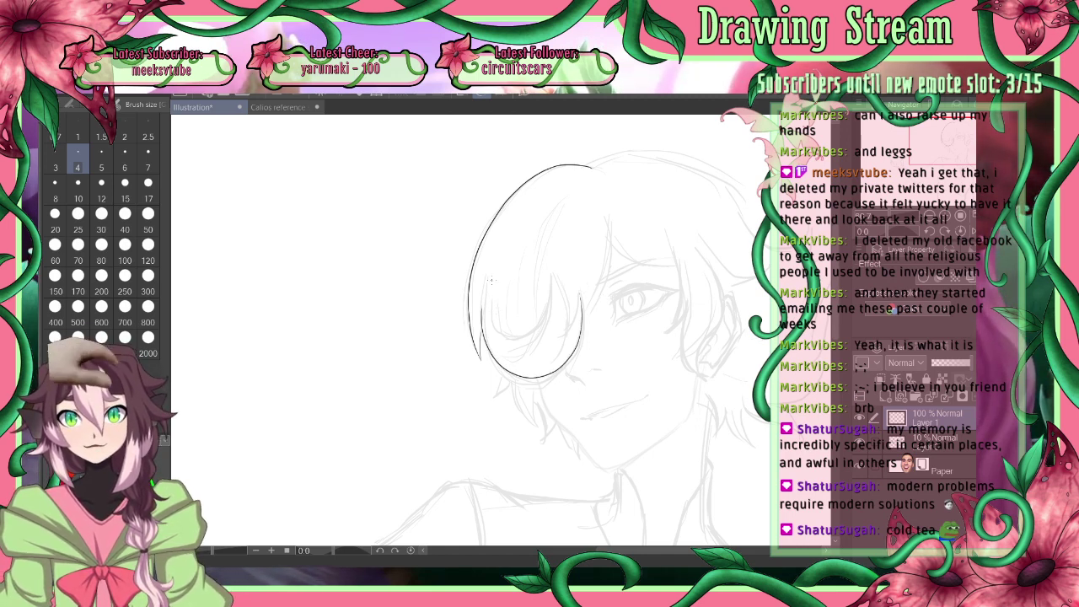
mouse_move(493, 282)
left_mouse_down()
mouse_move(497, 326)
mouse_move(517, 338)
mouse_move(539, 332)
mouse_move(552, 274)
left_mouse_up()
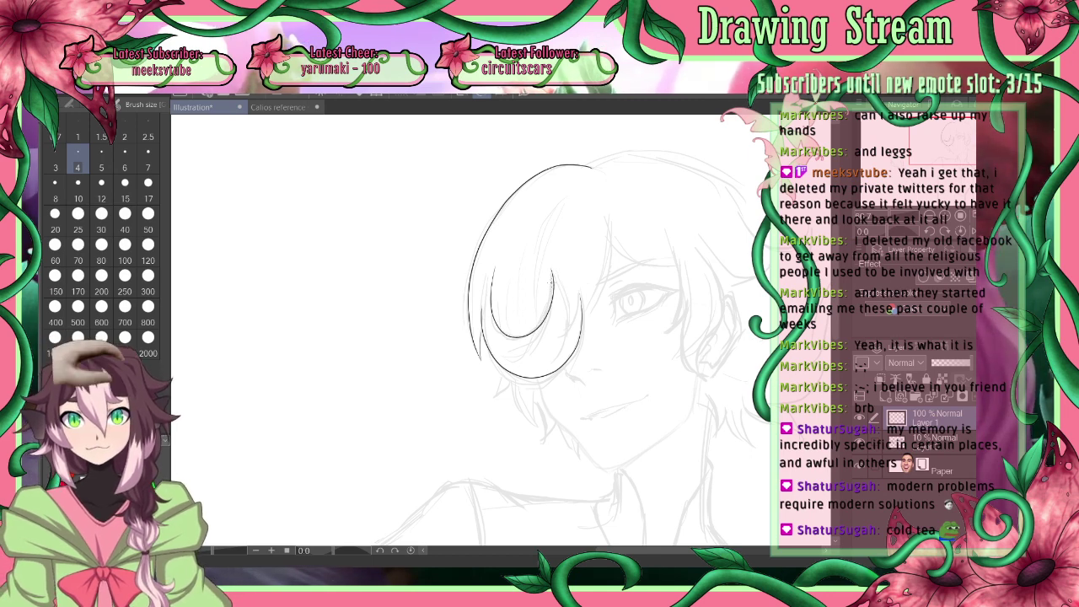
left_click_drag(553, 271, 571, 330)
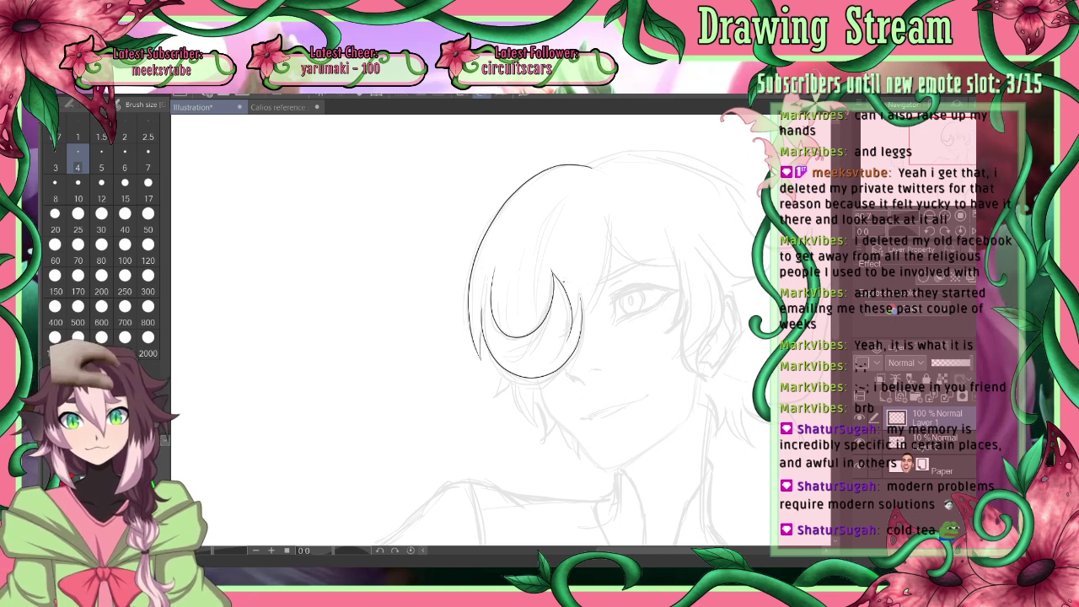
Undo the short strand strokes between the fringe's inner and outer curves
key("ctrl+z")
key("ctrl+z")
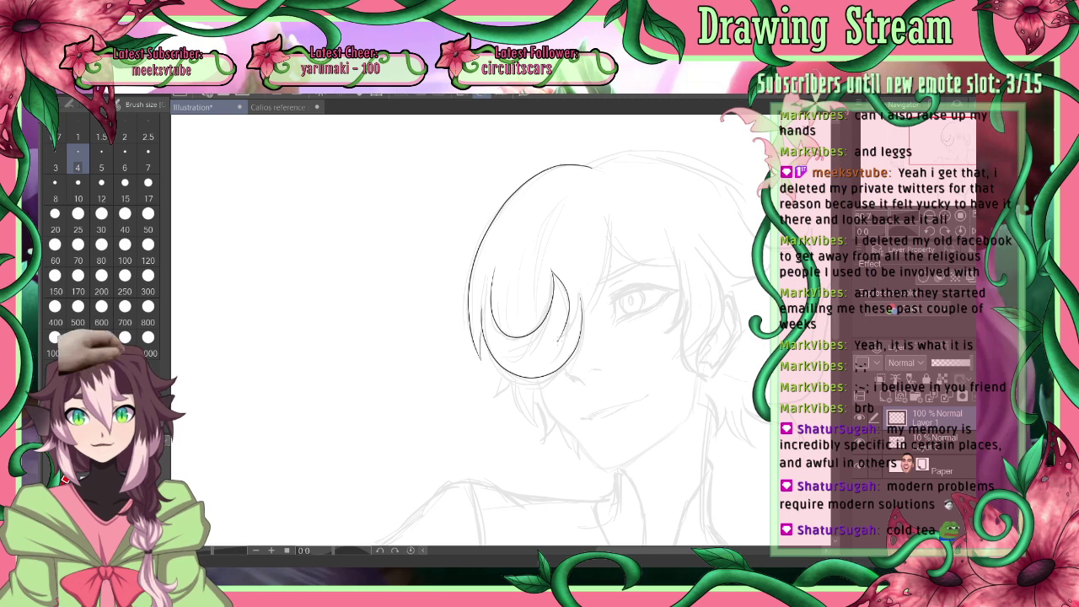
key("ctrl+z")
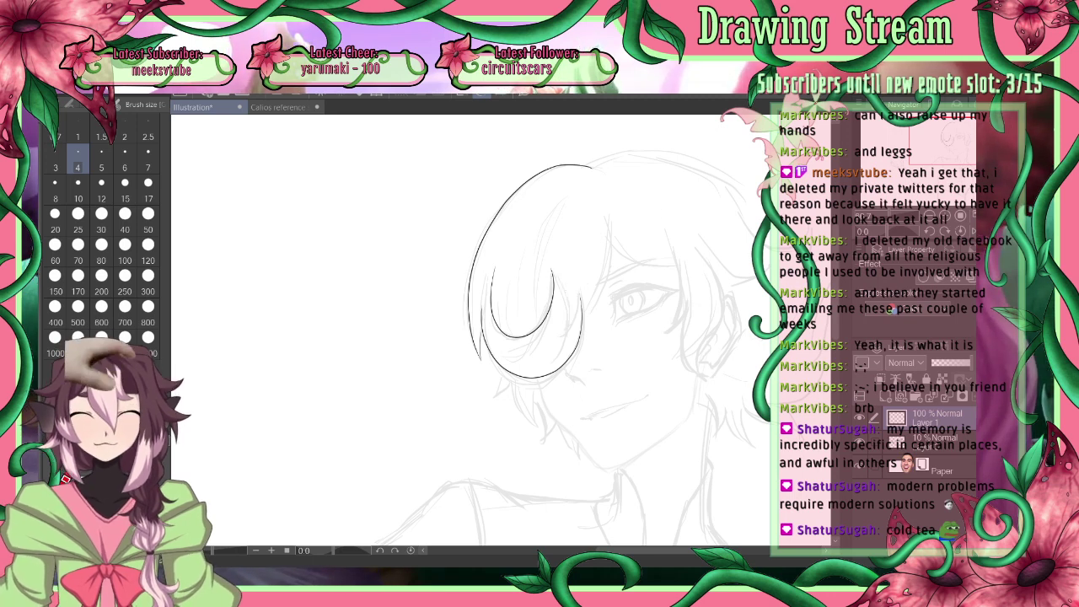
Ink a pointed strand joining the fringe's inner and outer curves with a size 4 brush and trim its overshooting tip
left_click(996, 196)
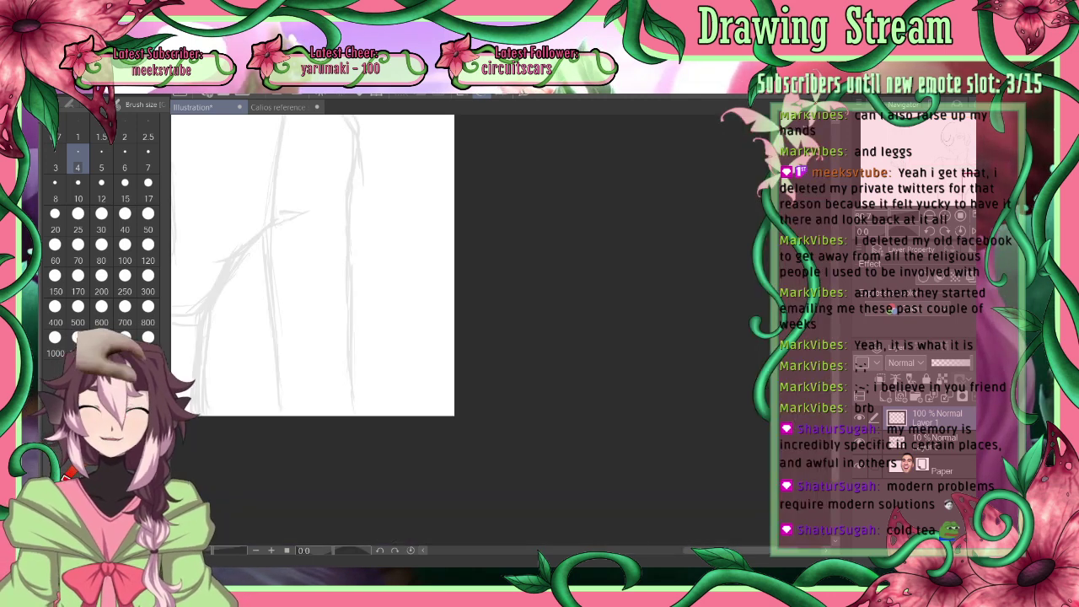
key("ctrl+0")
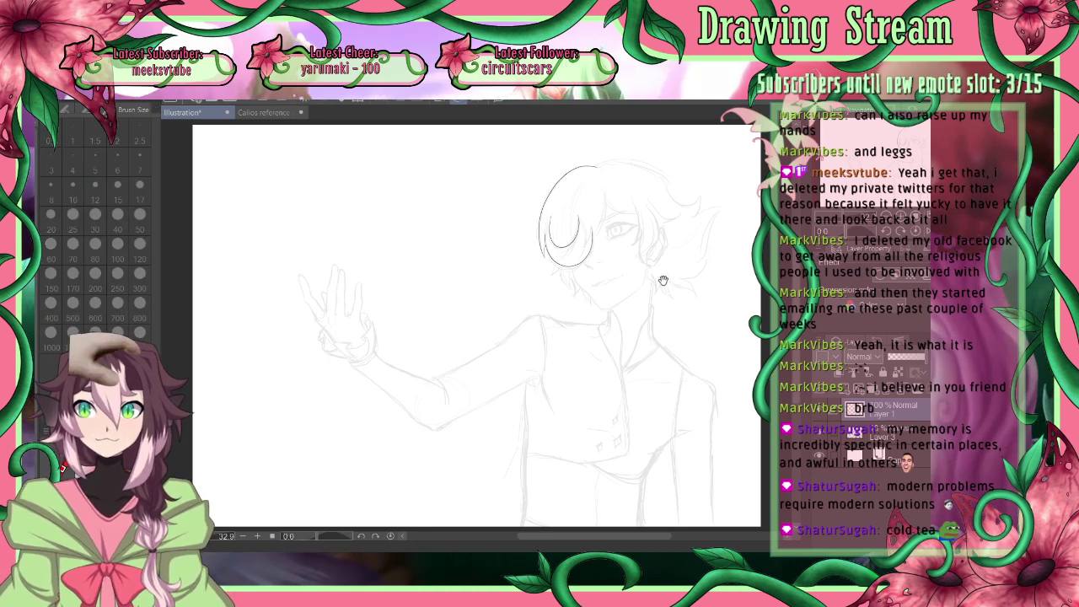
mouse_move(663, 277)
left_mouse_down()
mouse_move(585, 341)
mouse_move(587, 333)
left_mouse_up()
left_click(901, 218)
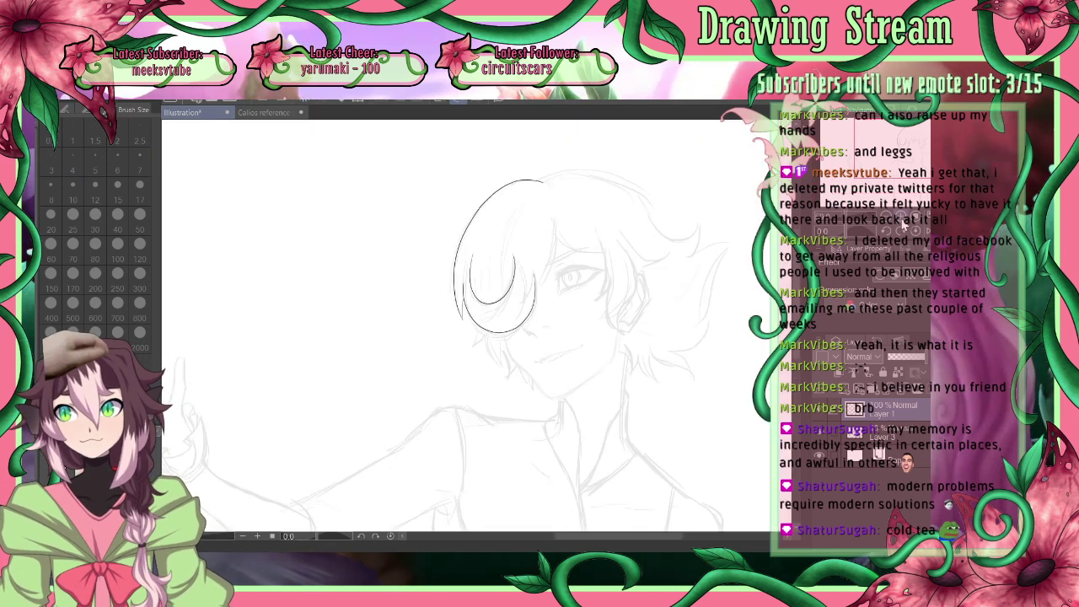
left_click(901, 217)
left_click(901, 218)
left_click_drag(625, 256, 561, 306)
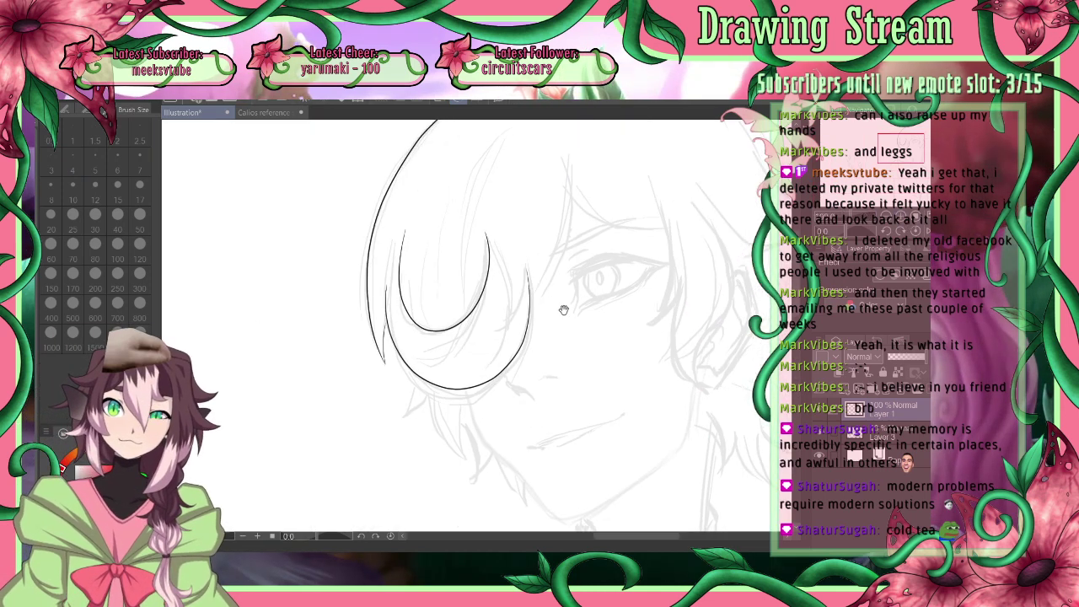
key("e")
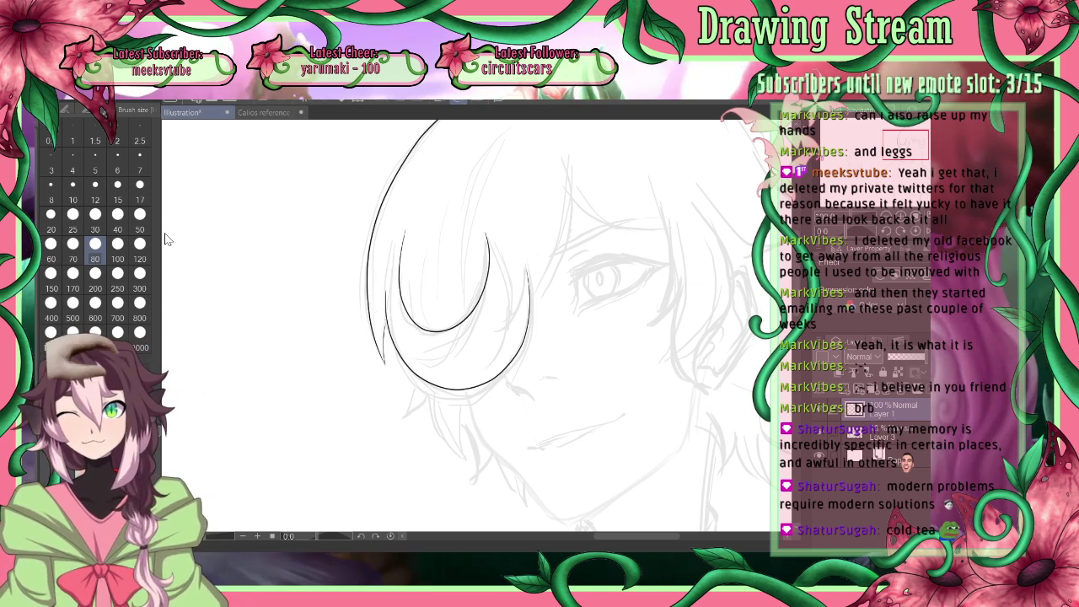
left_click(73, 170)
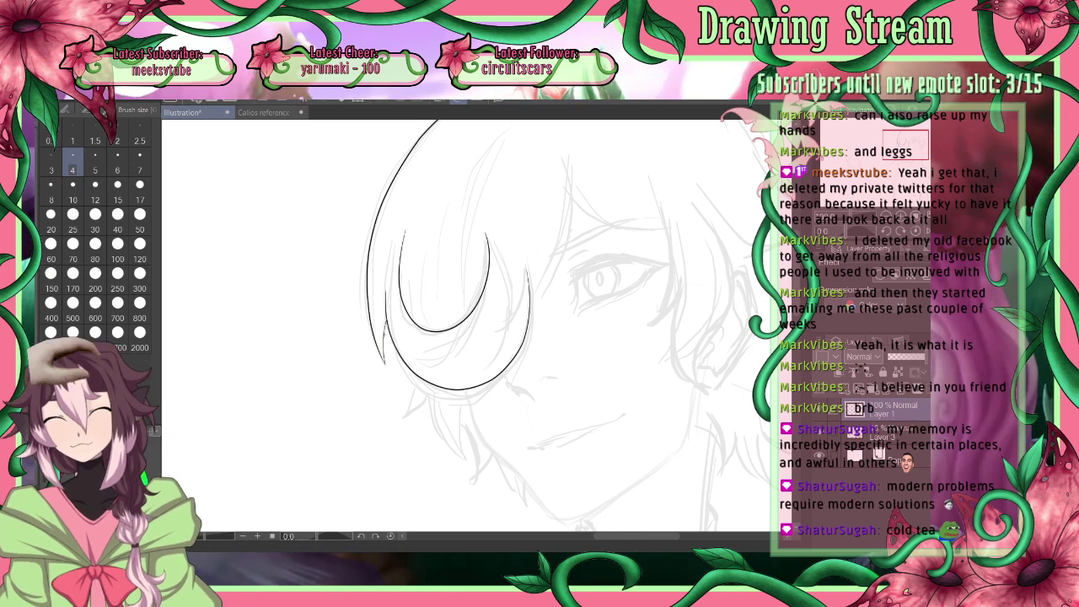
mouse_move(486, 236)
left_mouse_down()
mouse_move(513, 299)
mouse_move(503, 341)
left_mouse_up()
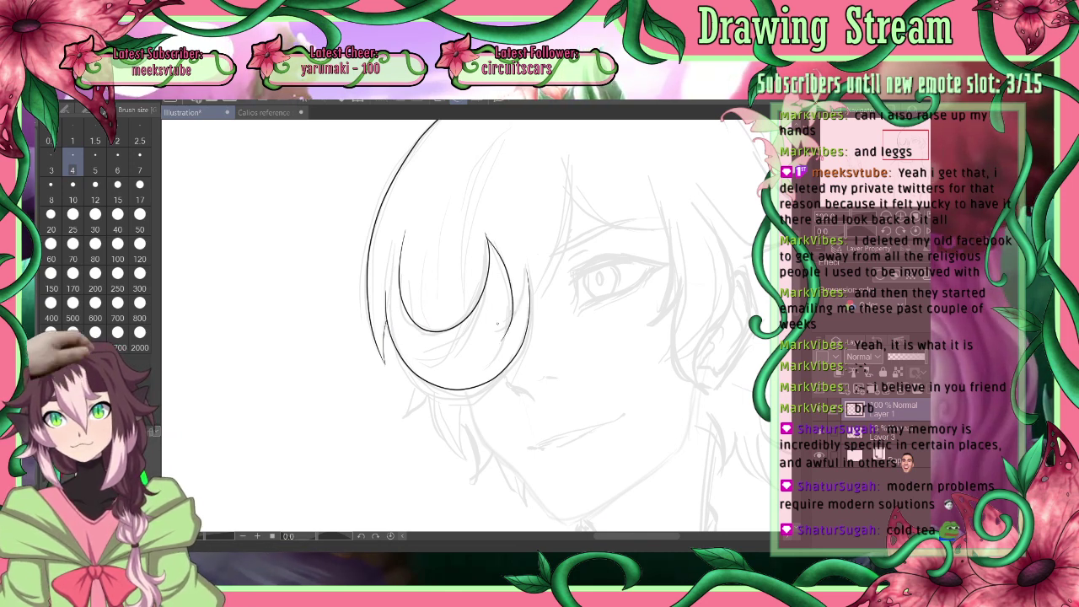
left_click_drag(526, 268, 509, 319)
key("ctrl+z")
left_click_drag(527, 268, 510, 325)
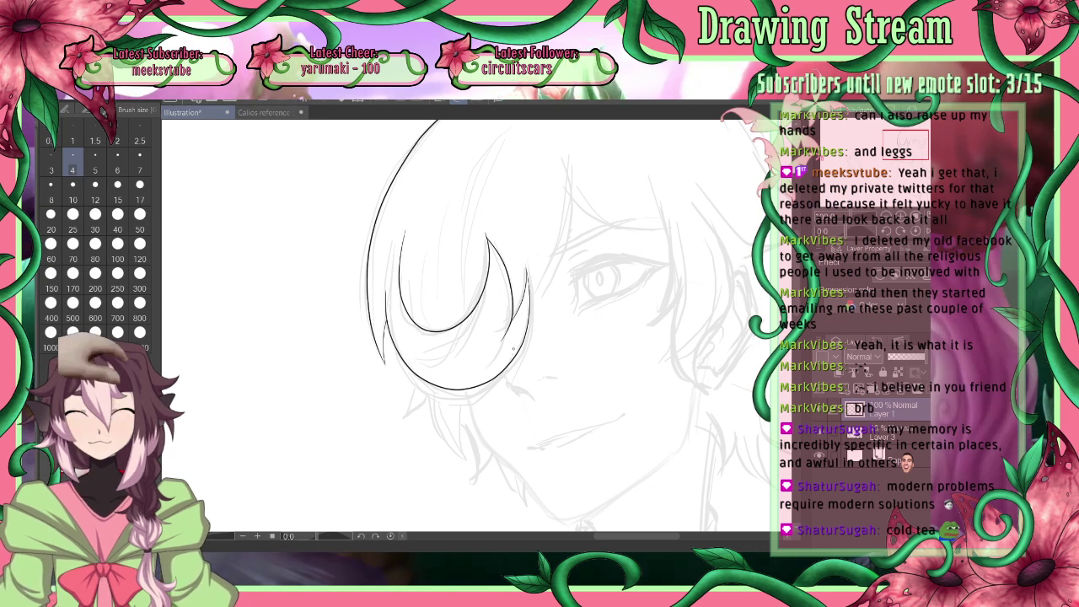
left_click(94, 258)
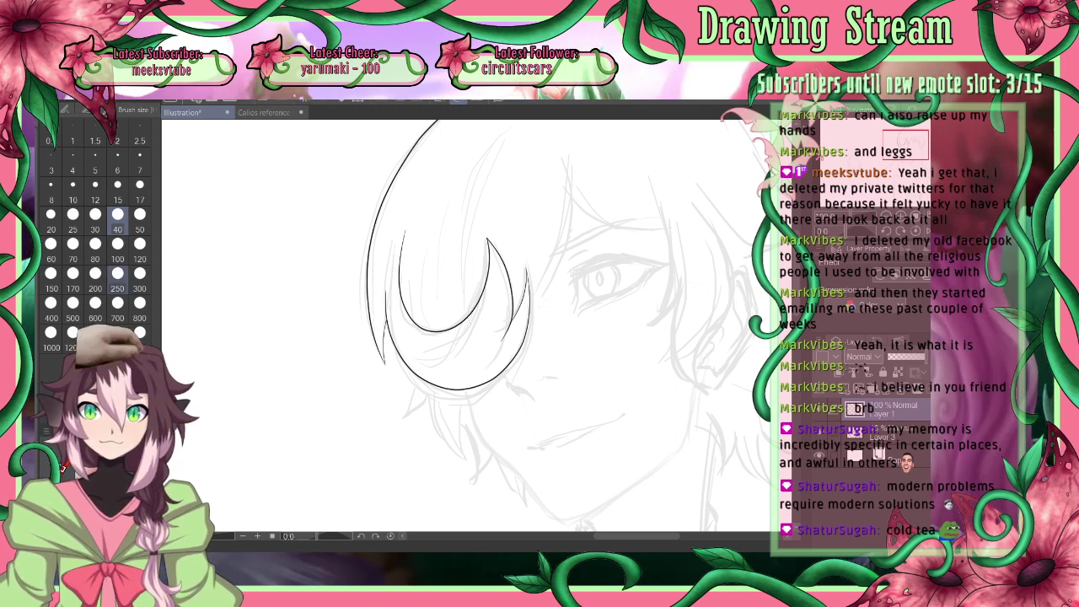
Ink the long curved edge of the fringe beside the visible eye, joining the rounded curve's upper tip
key("p")
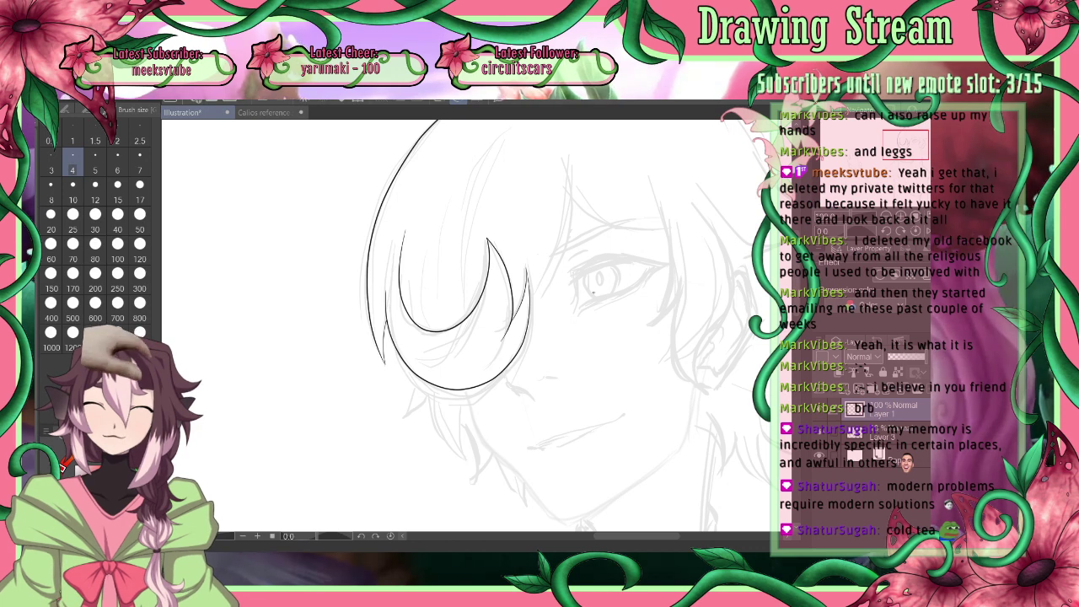
mouse_move(568, 169)
left_mouse_down()
mouse_move(570, 223)
mouse_move(532, 307)
left_mouse_up()
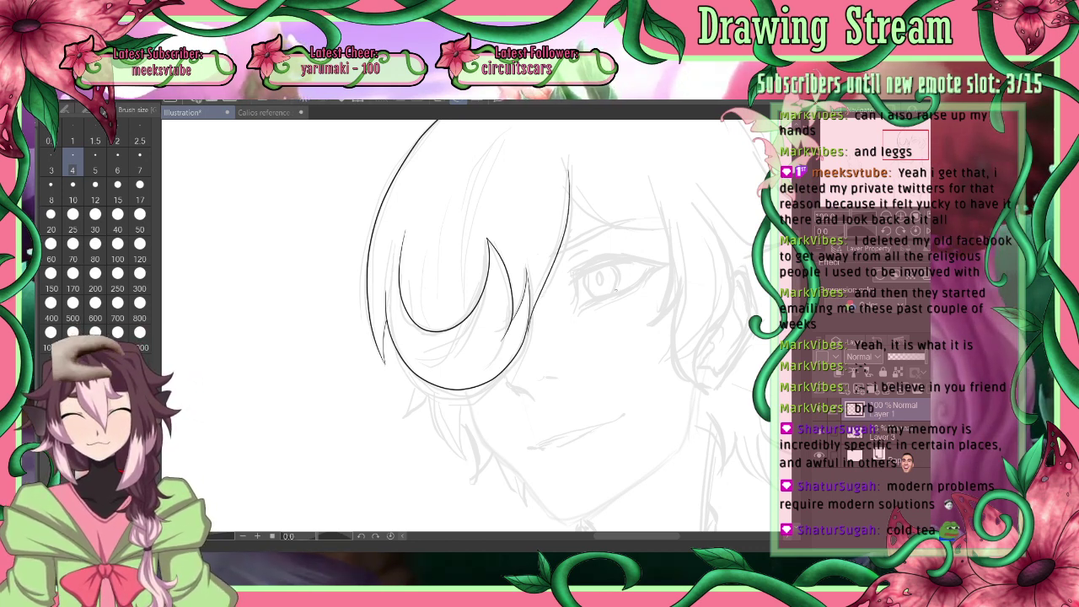
key("ctrl+z")
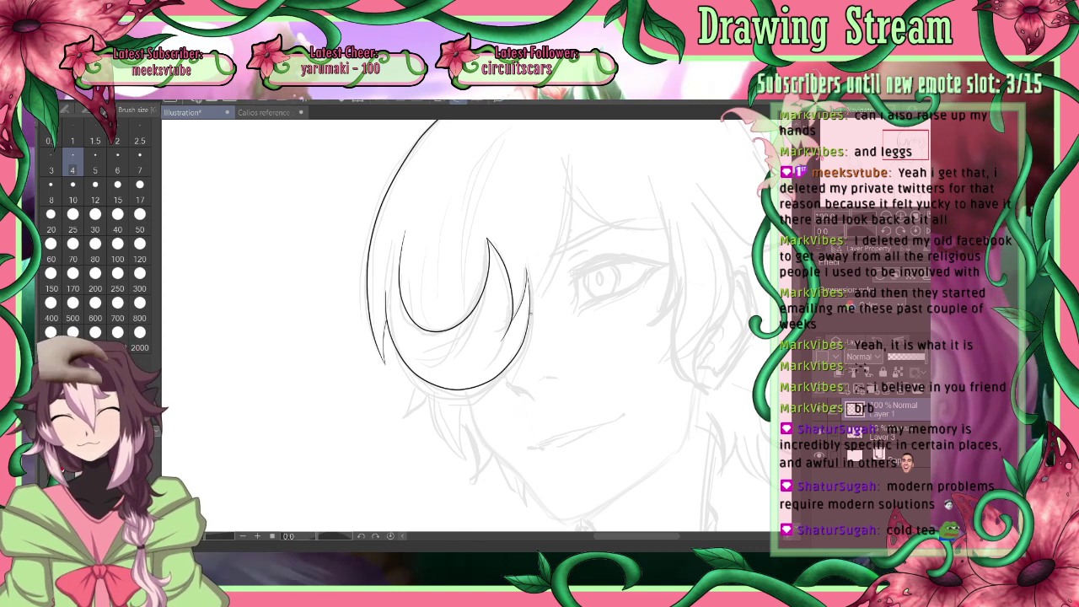
mouse_move(530, 311)
left_mouse_down()
mouse_move(568, 221)
mouse_move(564, 172)
left_mouse_up()
Ink a long strand line inside the fringe from the inner curve up towards the crown and trim the hair outline's upper end
scroll(464, 321, "up", 1)
scroll(464, 329, "up", 2)
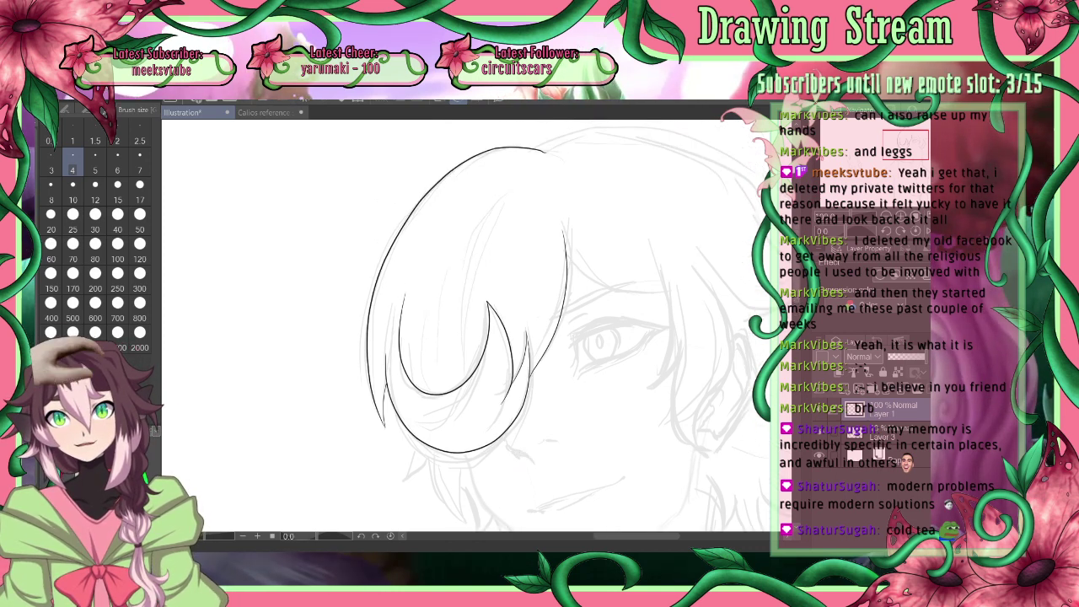
mouse_move(457, 373)
left_mouse_down()
mouse_move(455, 318)
mouse_move(477, 254)
left_mouse_up()
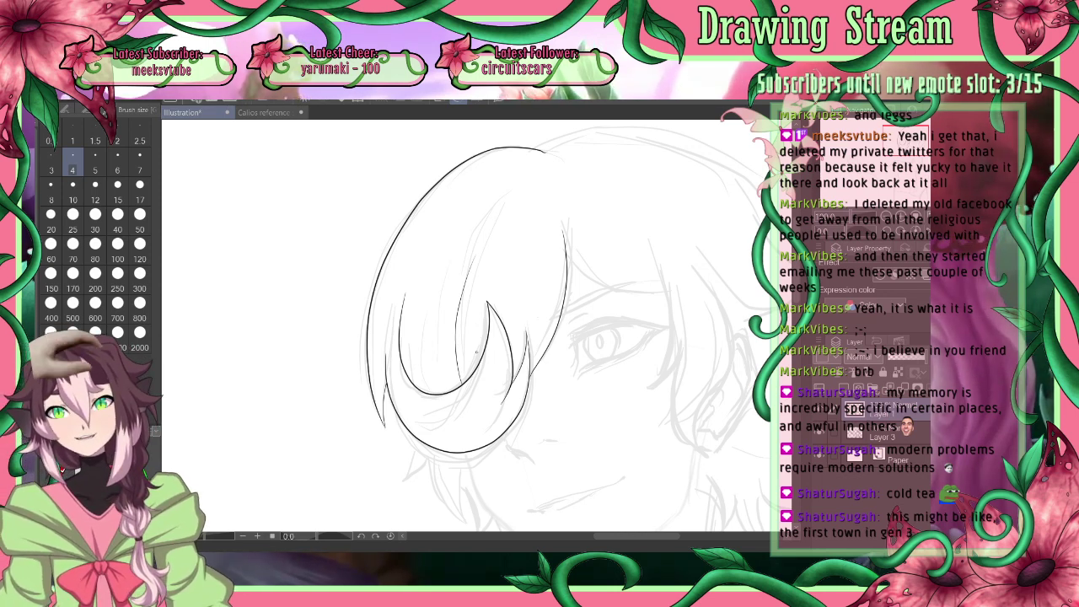
key("ctrl+z")
left_click_drag(466, 383, 480, 260)
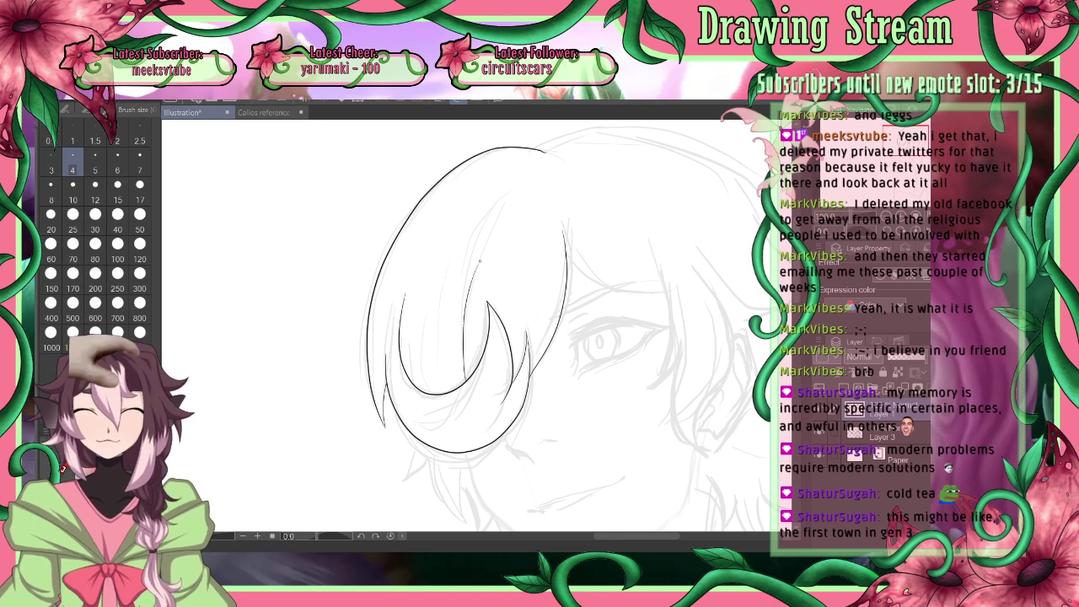
mouse_move(463, 381)
left_mouse_down()
mouse_move(453, 296)
mouse_move(495, 211)
mouse_move(523, 193)
left_mouse_up()
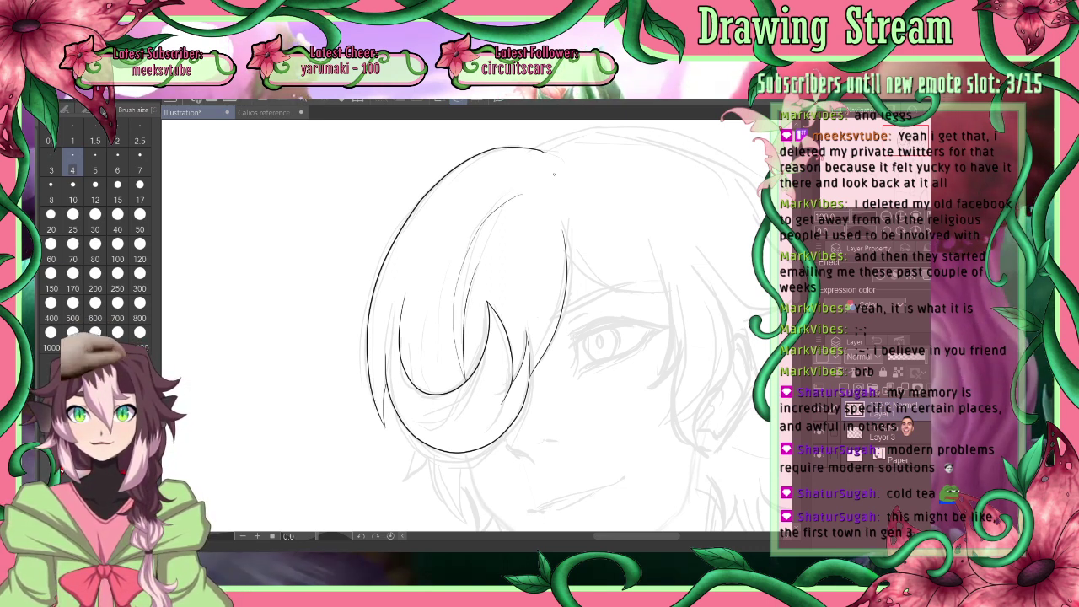
left_click(117, 214)
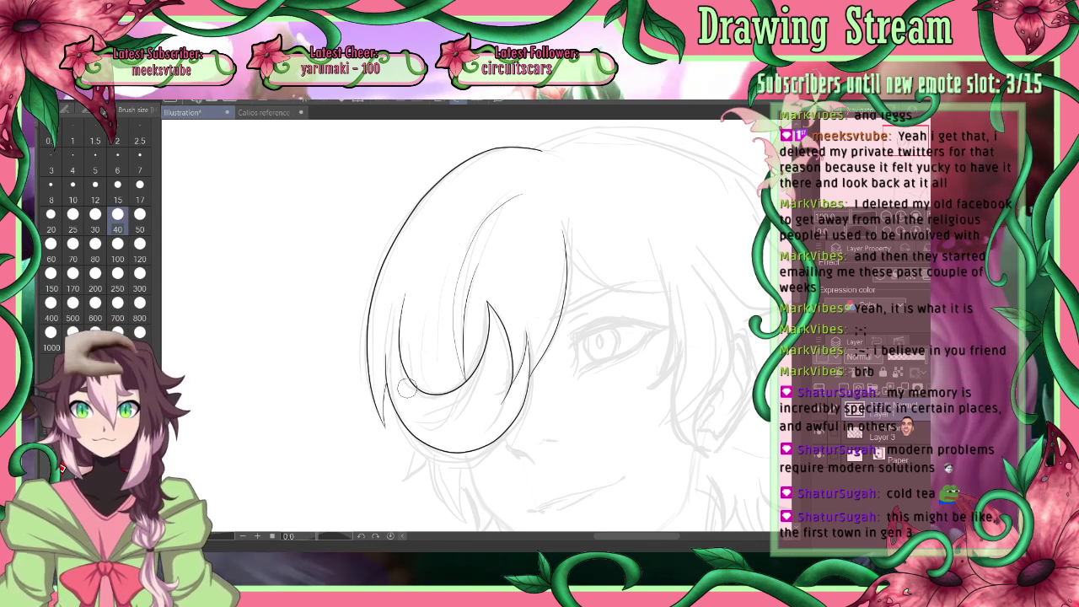
left_click(73, 158)
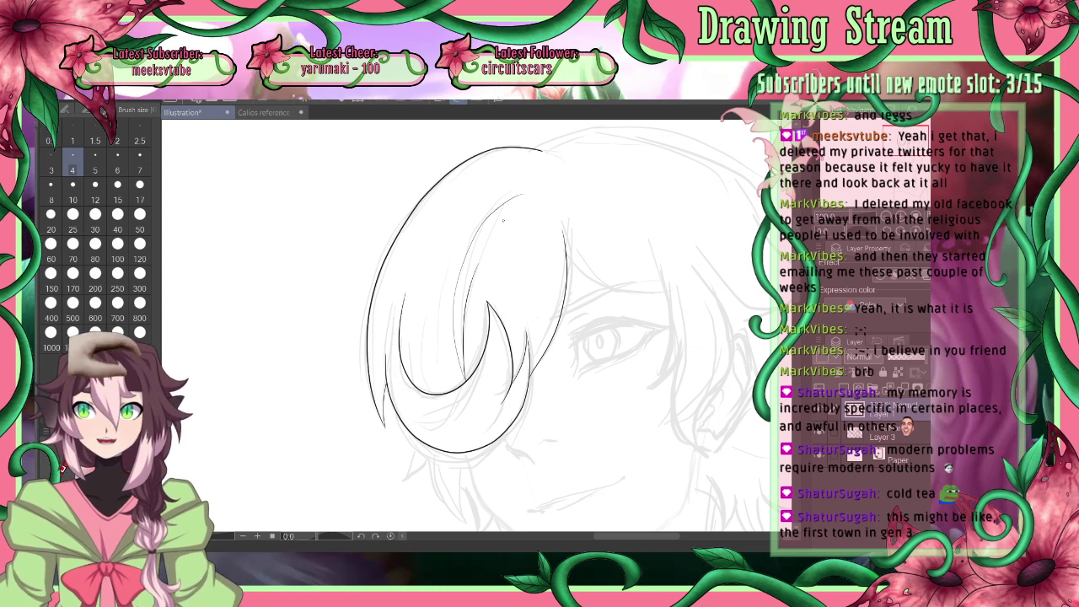
Try adding short strand lines just below the crown inside the hair outline
mouse_move(535, 164)
left_mouse_down()
mouse_move(476, 181)
mouse_move(461, 198)
mouse_move(535, 174)
left_mouse_up()
key("ctrl+z")
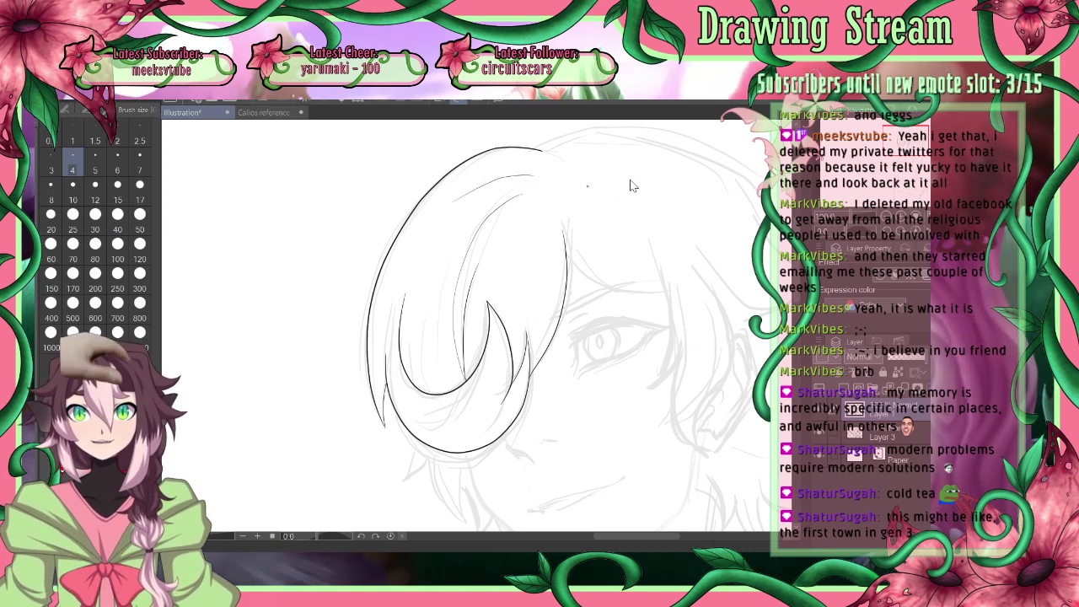
key("ctrl+z")
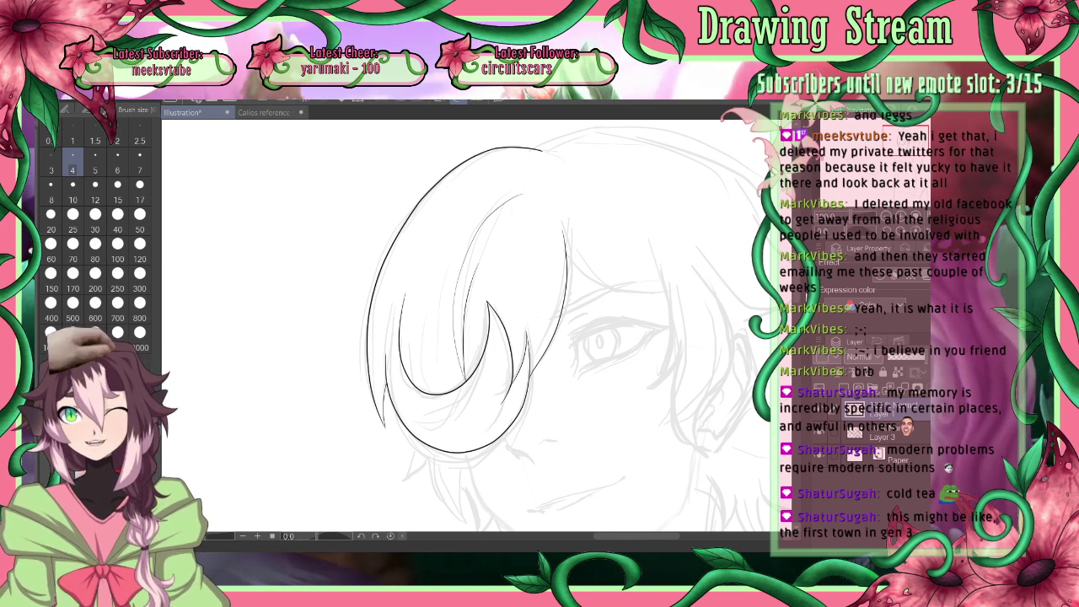
Try to ink the face contour from beneath the rounded fringe down to the chin
scroll(647, 135, "down", 3)
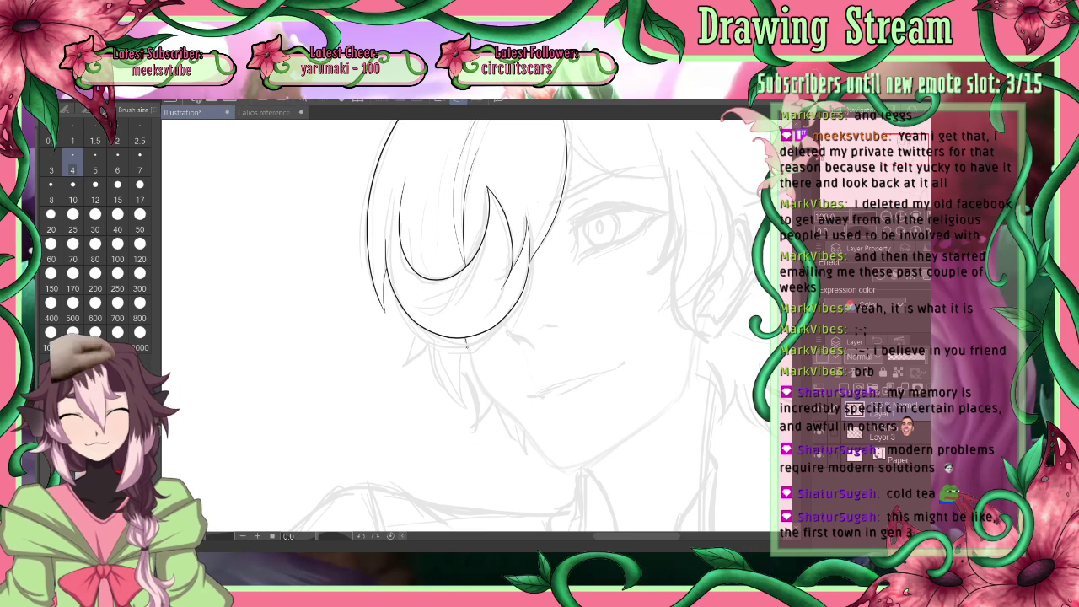
mouse_move(466, 339)
left_mouse_down()
mouse_move(501, 410)
mouse_move(554, 462)
left_mouse_up()
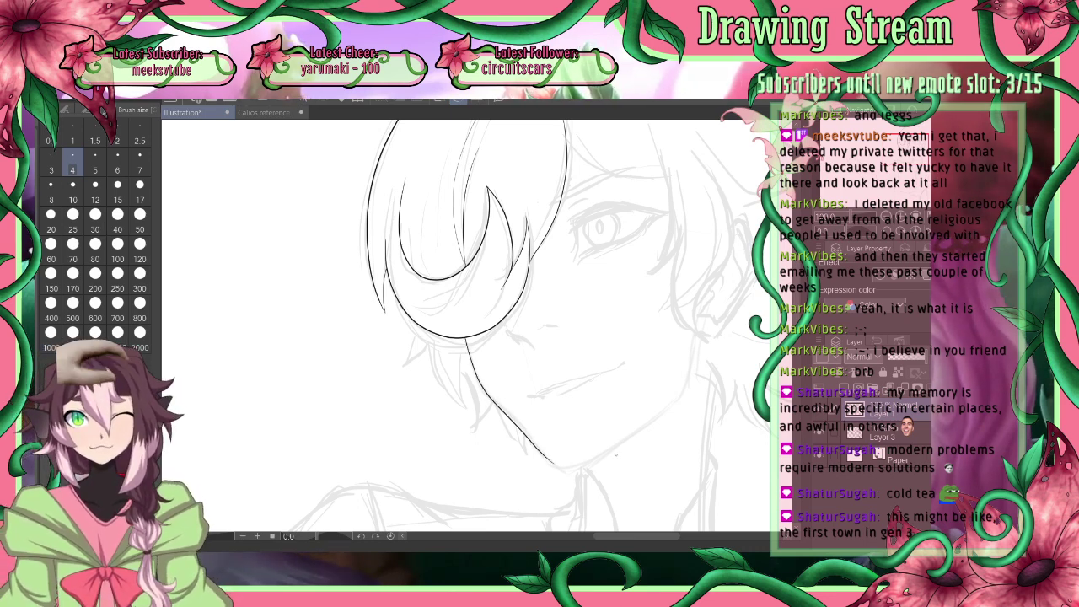
left_click_drag(552, 463, 571, 470)
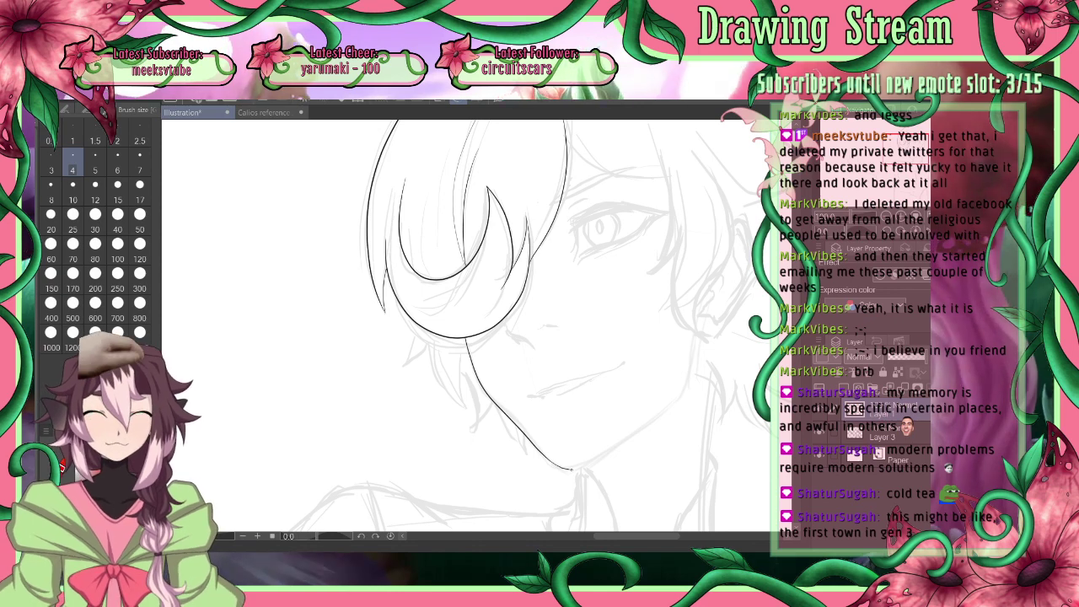
key("ctrl+z")
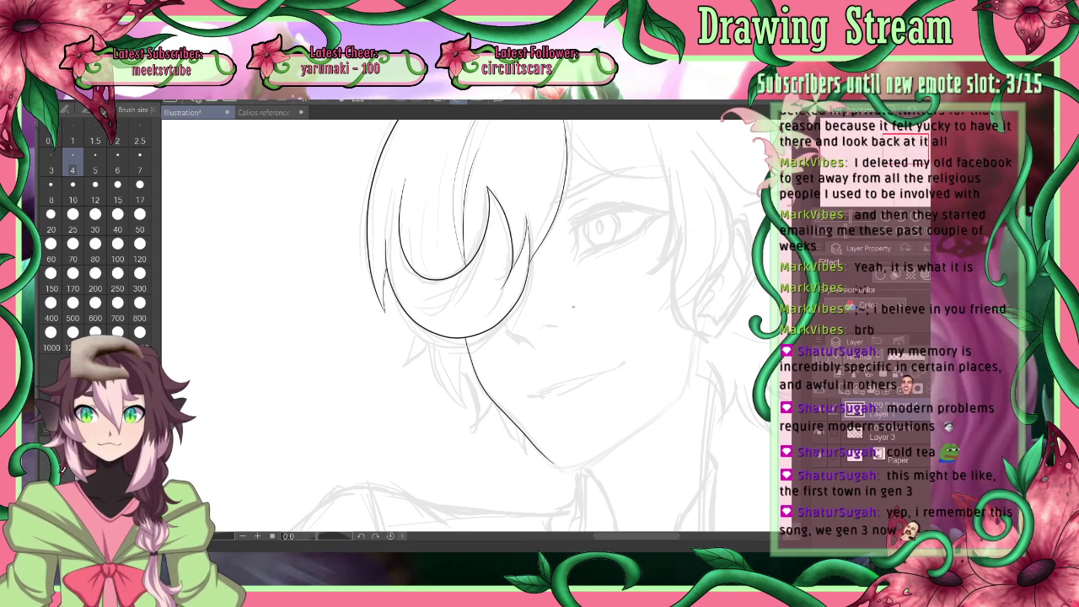
key("ctrl+z")
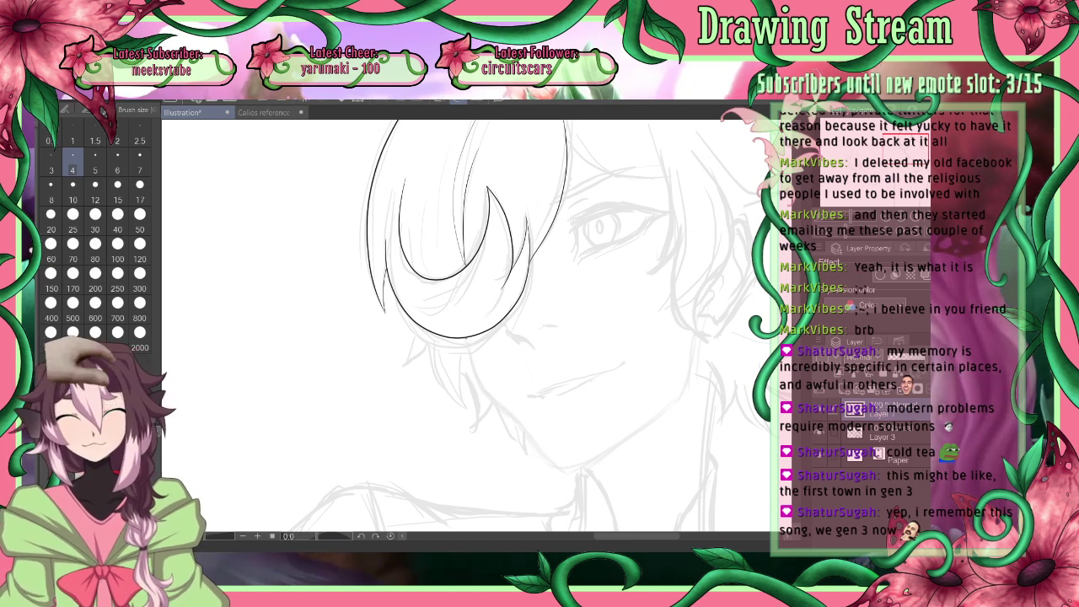
Ink the face contour from beneath the fringe around the chin and partway up the opposite jaw, then clean the chin join
left_click_drag(466, 337, 473, 361)
left_click_drag(492, 396, 547, 460)
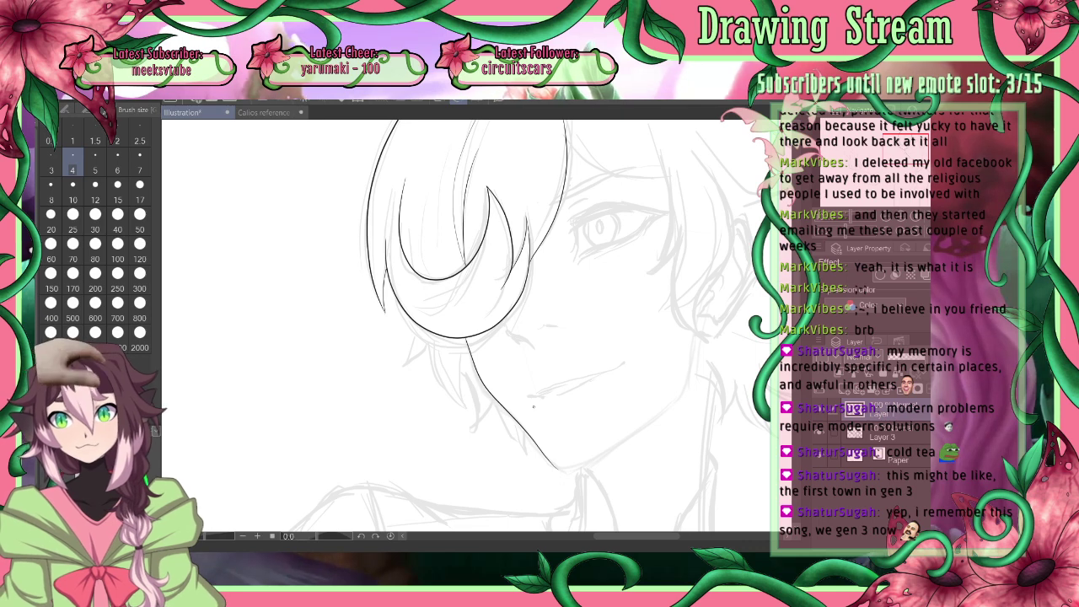
mouse_move(548, 462)
left_mouse_down()
mouse_move(594, 461)
mouse_move(640, 430)
left_mouse_up()
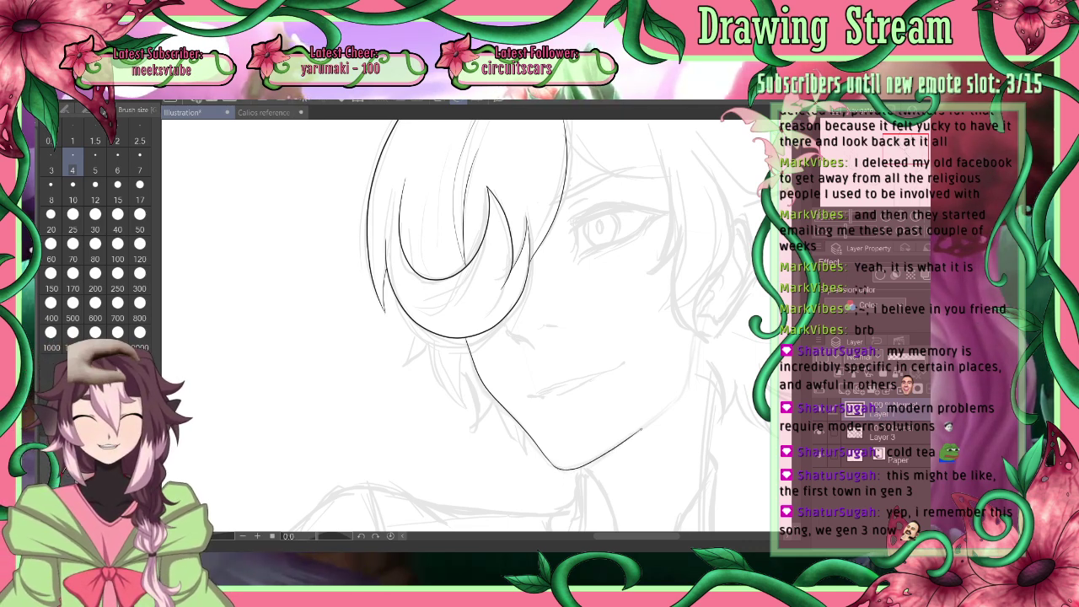
key("ctrl+z")
left_click_drag(550, 463, 572, 466)
left_click_drag(635, 432, 637, 434)
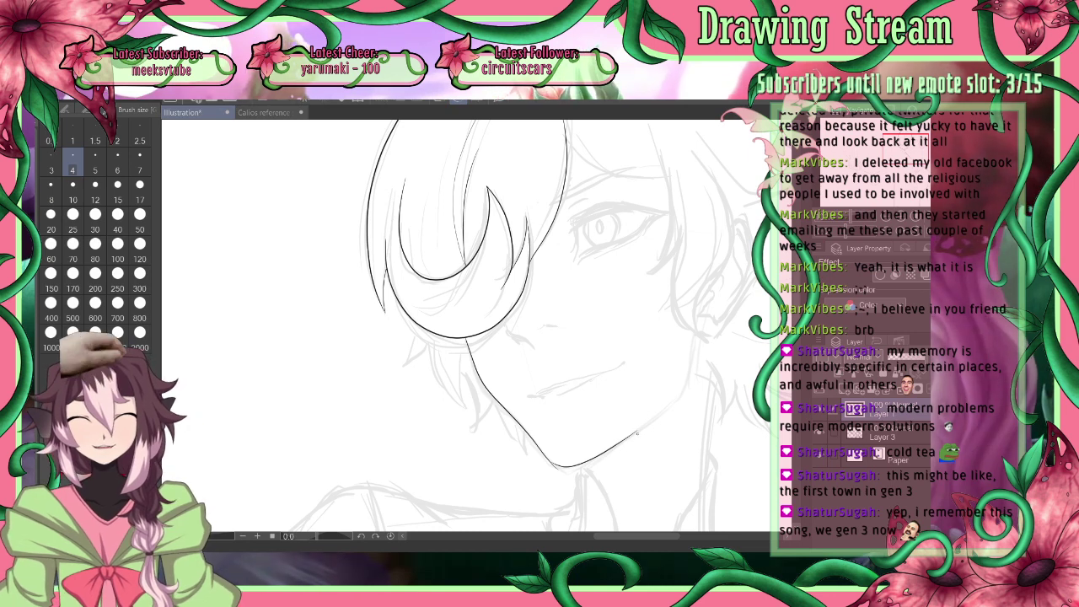
key("ctrl+z")
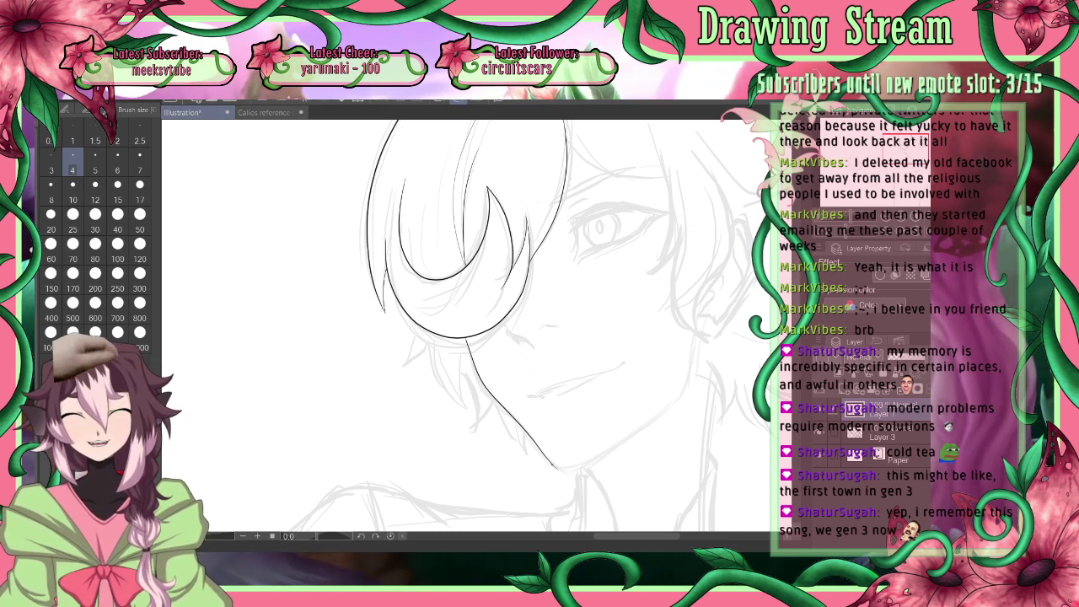
mouse_move(554, 466)
left_mouse_down()
mouse_move(602, 456)
mouse_move(661, 418)
left_mouse_up()
key("ctrl+z")
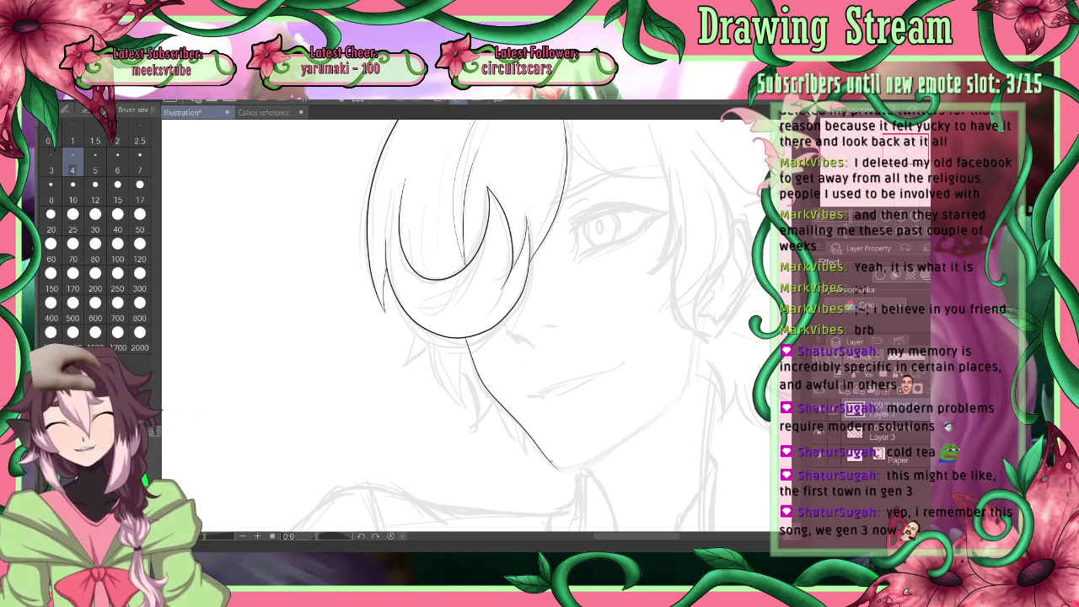
left_click_drag(611, 452, 657, 421)
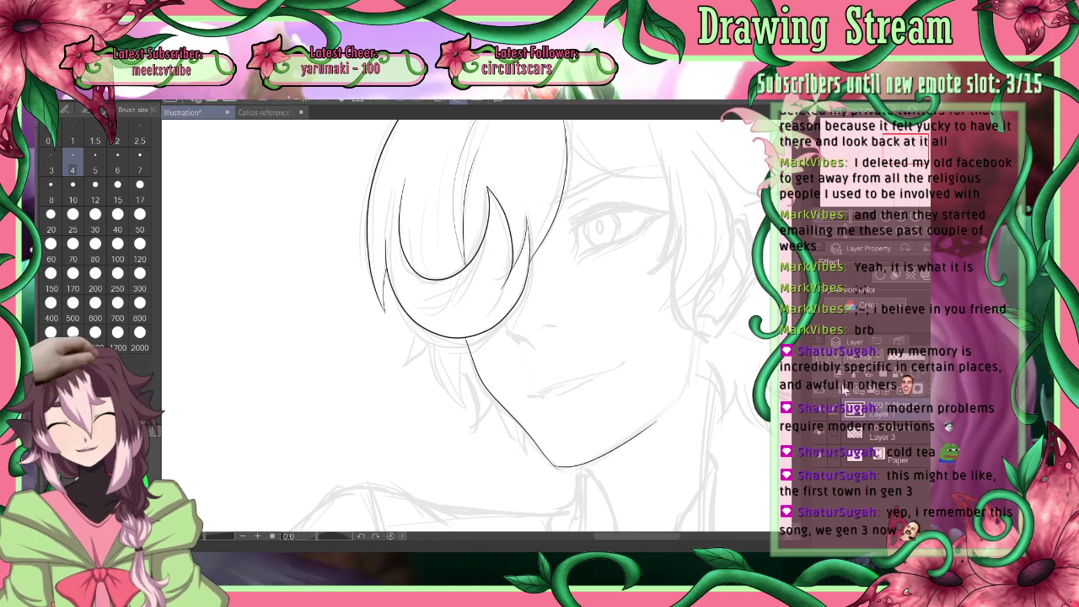
left_click(117, 214)
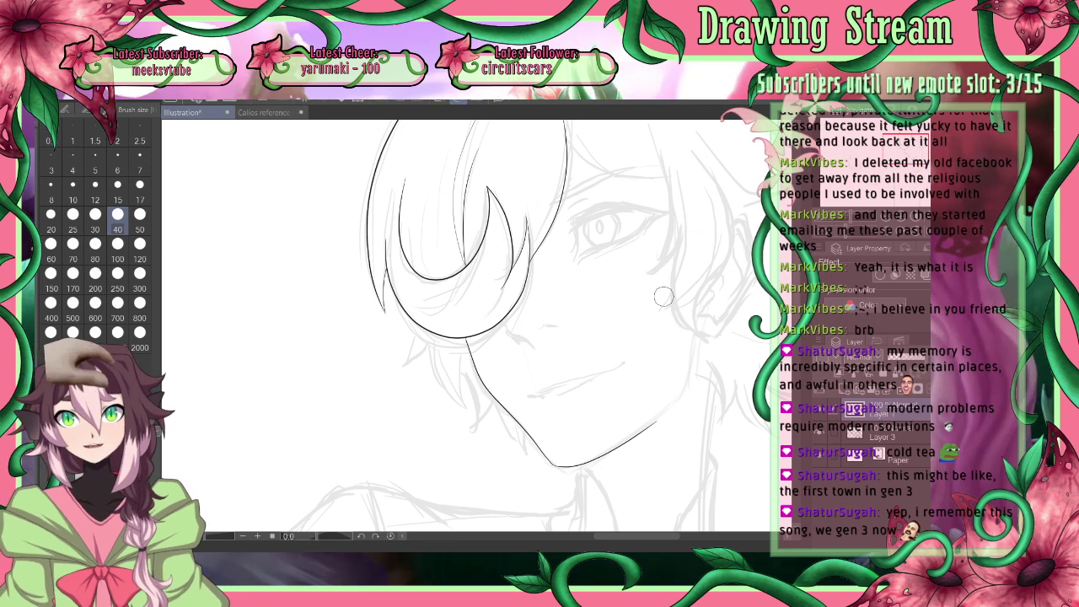
left_click(34, 265)
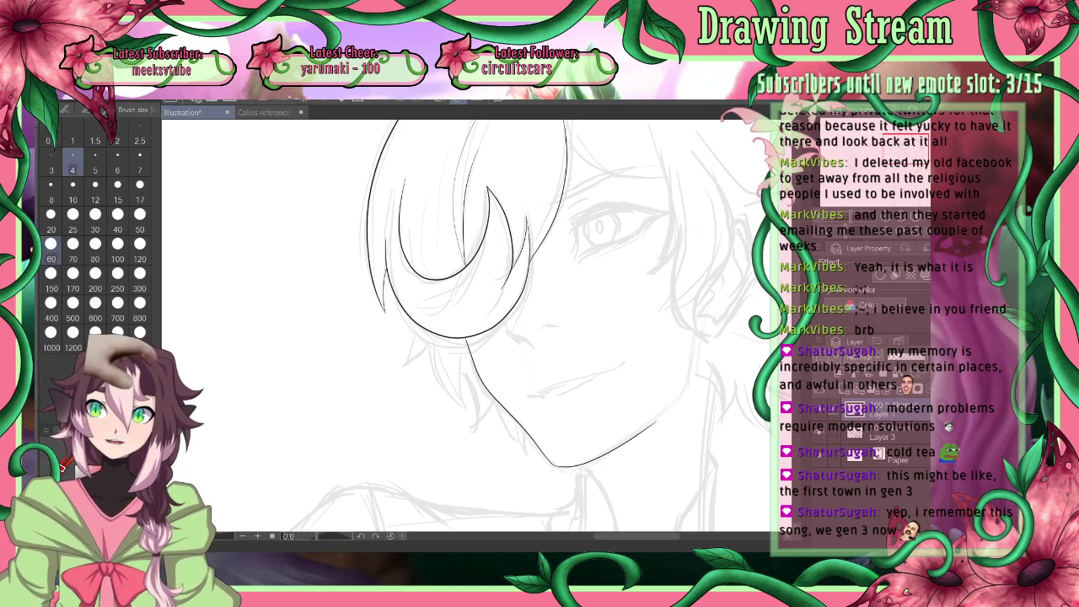
Ink the upper end of the jaw from beneath the ear down towards the chin contour
left_click_drag(636, 534, 666, 533)
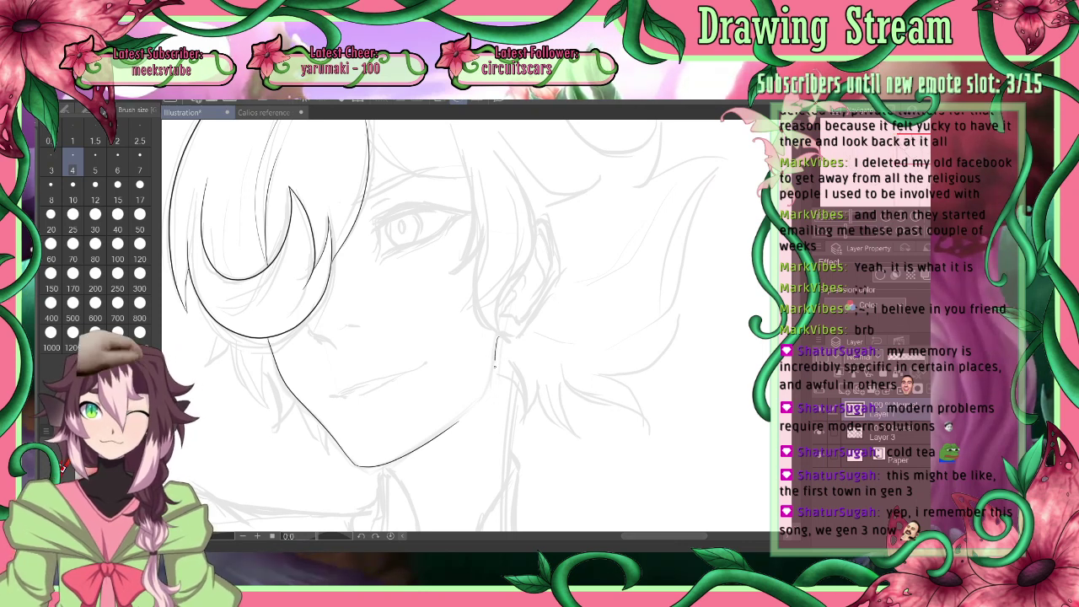
left_click_drag(494, 369, 474, 407)
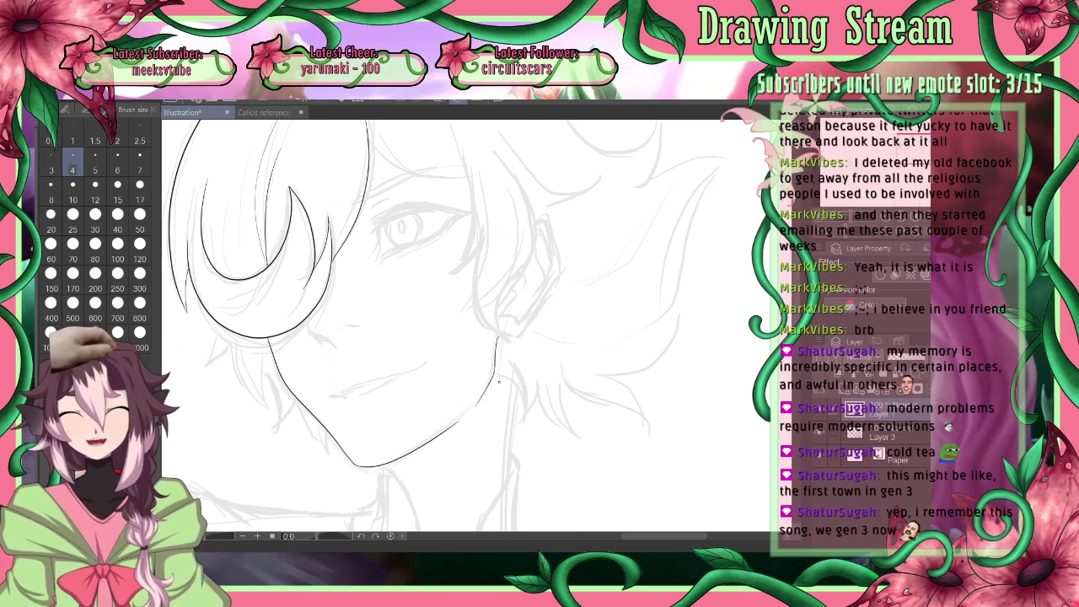
key("ctrl+z")
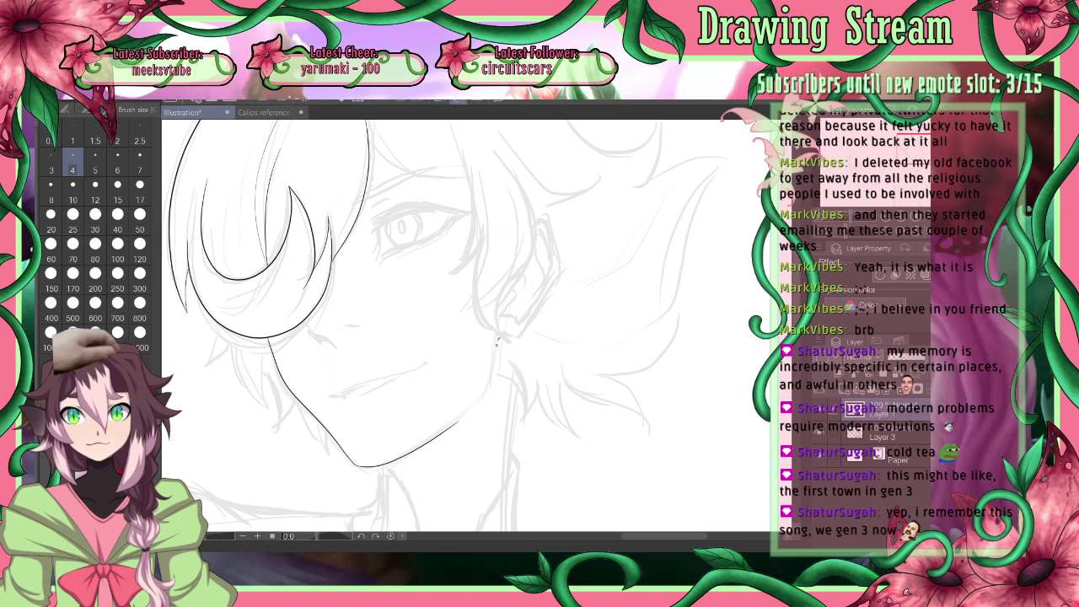
left_click_drag(496, 339, 495, 376)
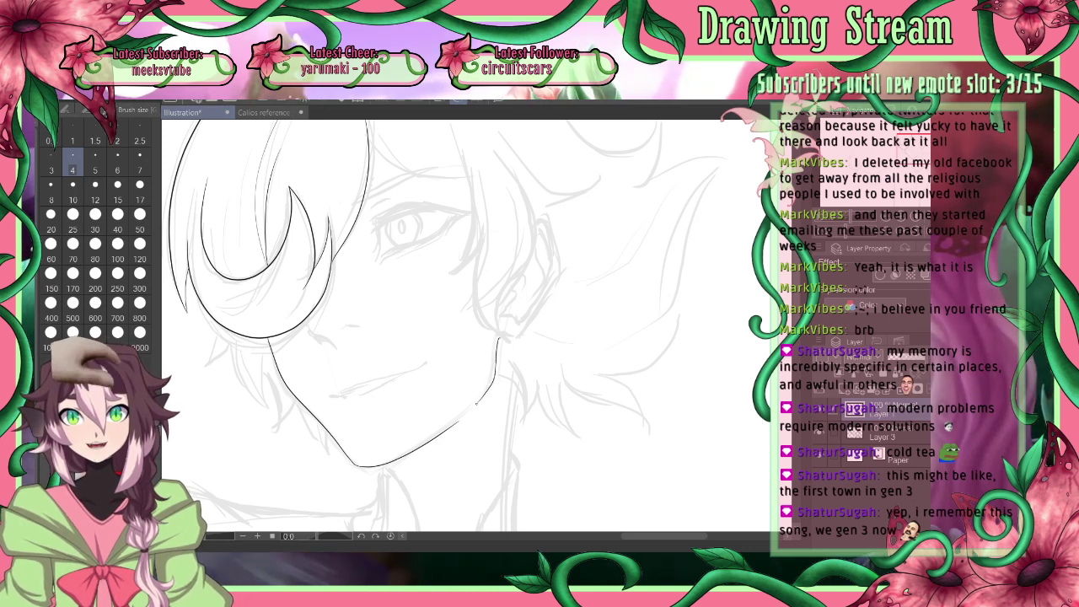
Ink a curved hair line across the forehead from the rounded fringe's edge to above the eye's outer corner, and trim its overlapping end
scroll(807, 332, "up", 3)
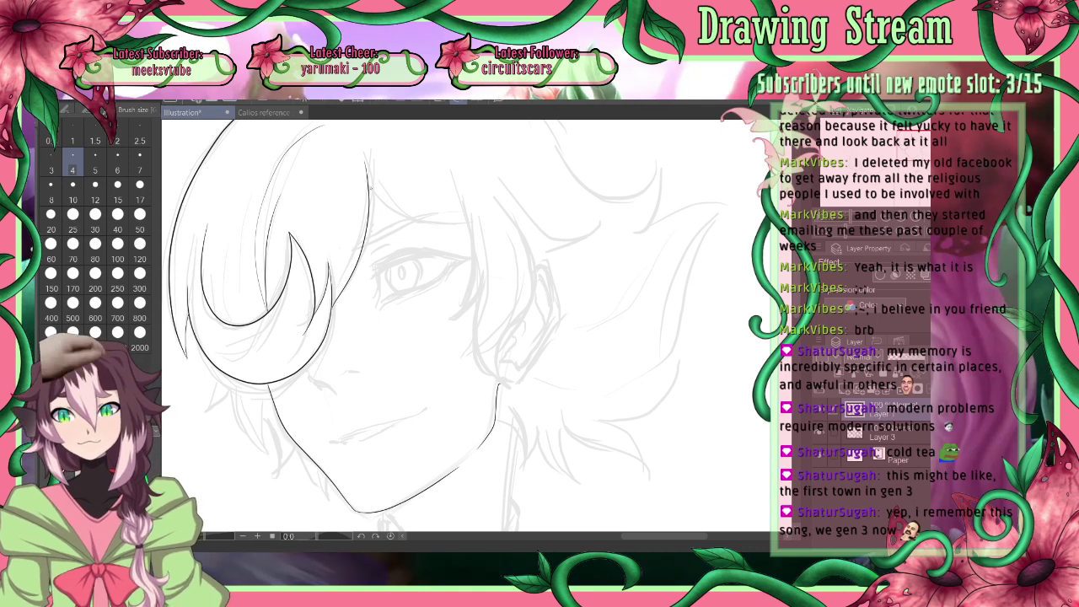
left_click_drag(369, 190, 420, 217)
key("ctrl+z")
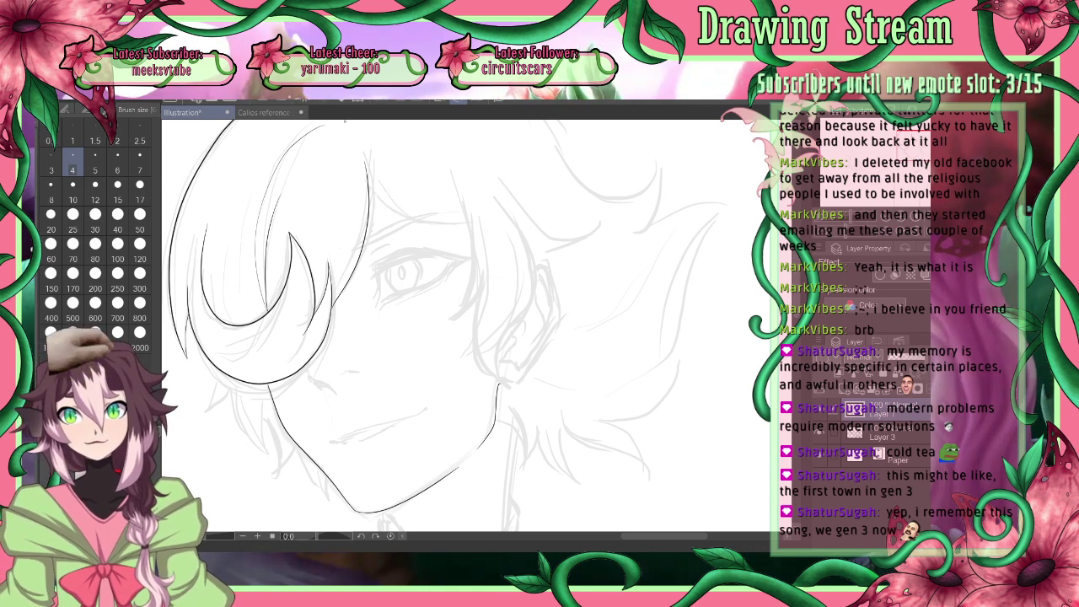
mouse_move(369, 191)
left_mouse_down()
mouse_move(428, 221)
mouse_move(466, 224)
left_mouse_up()
key("h")
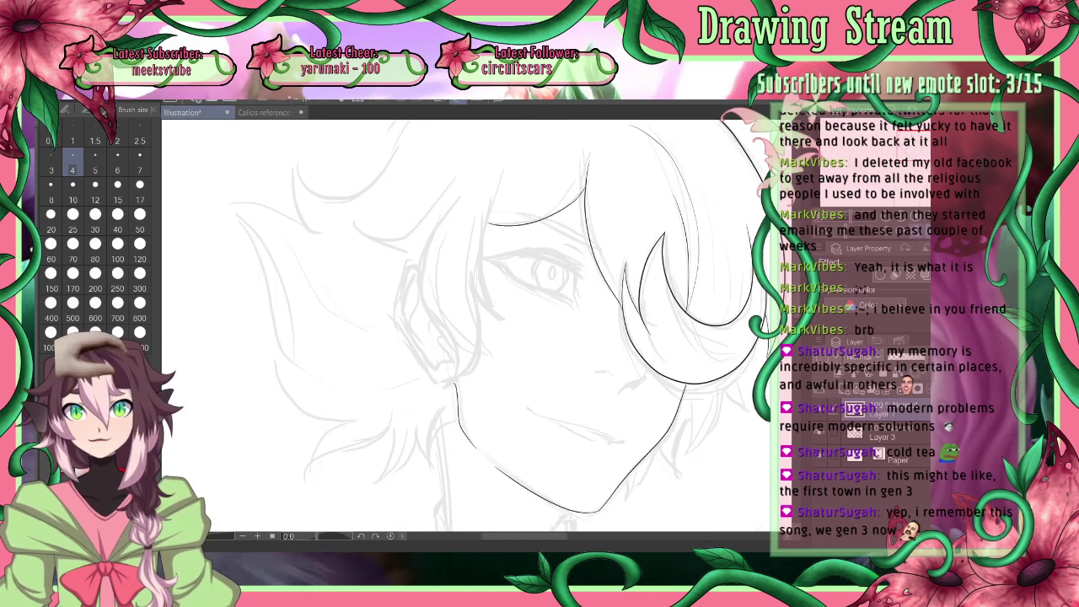
key("ctrl+z")
mouse_move(477, 232)
left_mouse_down()
mouse_move(517, 230)
mouse_move(590, 189)
left_mouse_up()
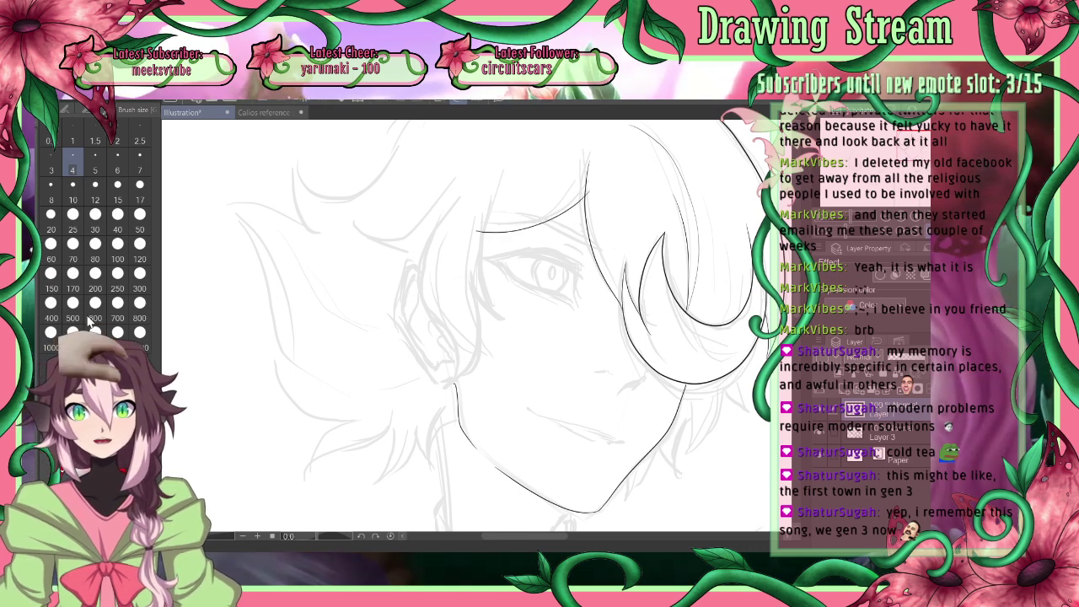
key("e")
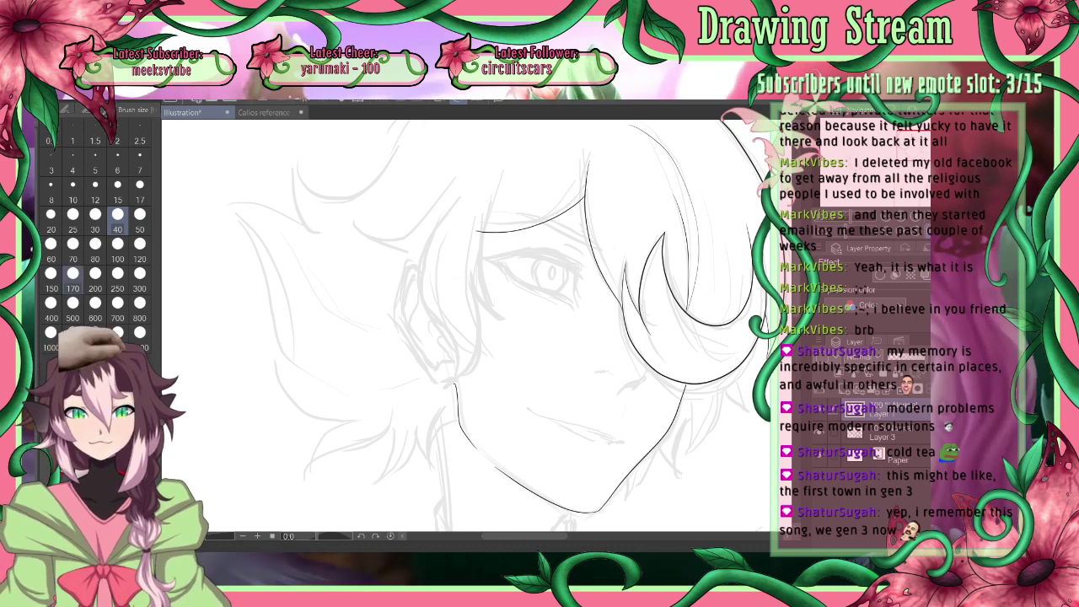
Ink the pointed hair strand beside the eye's outer corner, with a short second line forming its tip
key("p")
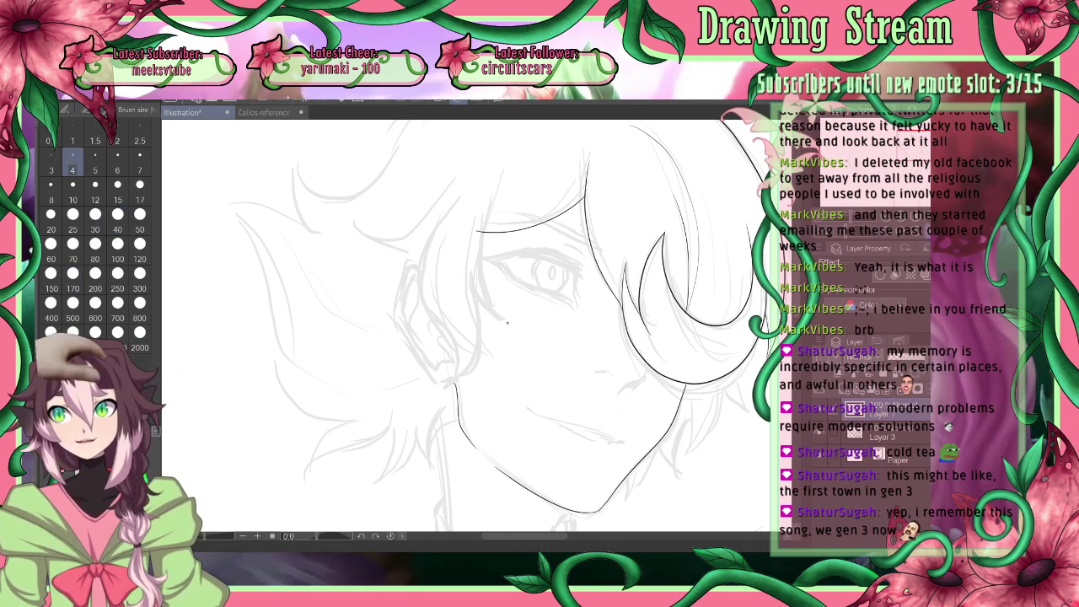
mouse_move(506, 324)
left_mouse_down()
mouse_move(484, 269)
mouse_move(489, 212)
mouse_move(507, 173)
left_mouse_up()
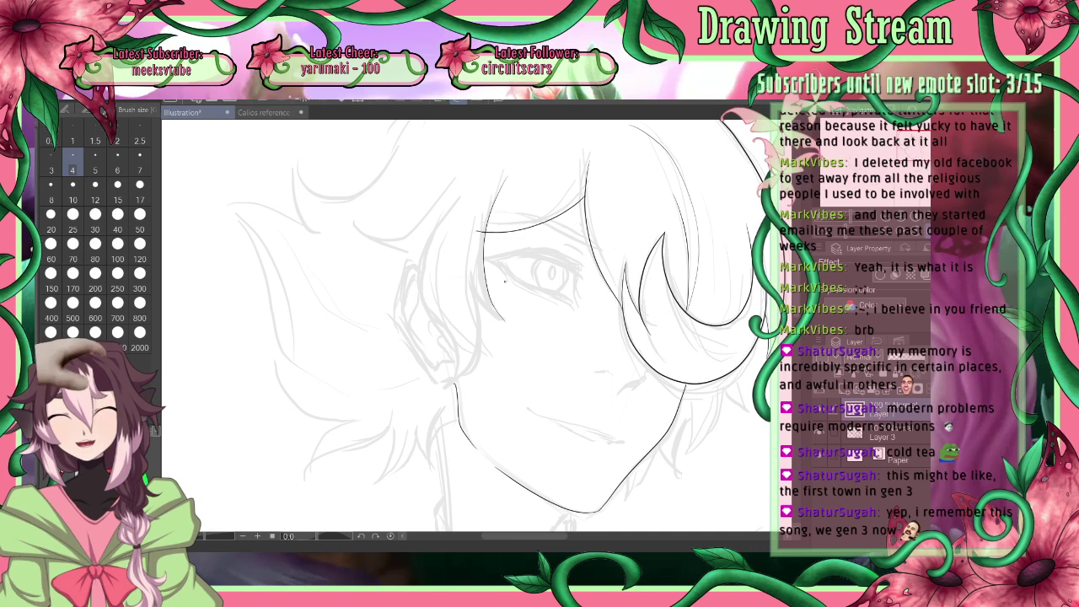
left_click_drag(484, 276, 472, 301)
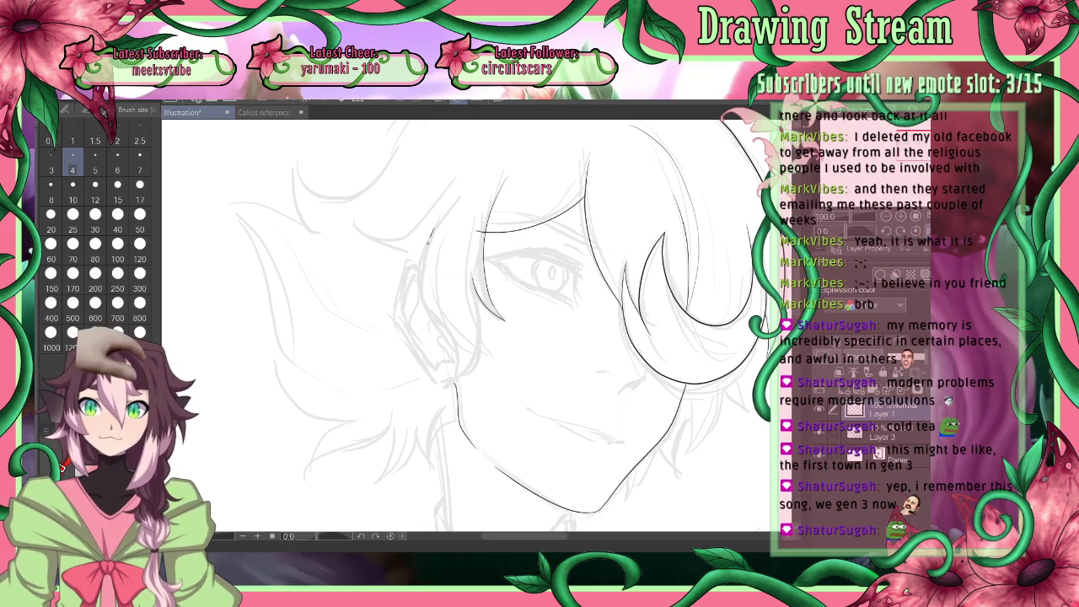
Ink the curved side lock in front of the ear down to its pointed tip, and erase overlapping line ends with eraser sizes 40 and 17
mouse_move(432, 227)
left_mouse_down()
mouse_move(424, 262)
mouse_move(438, 320)
left_mouse_up()
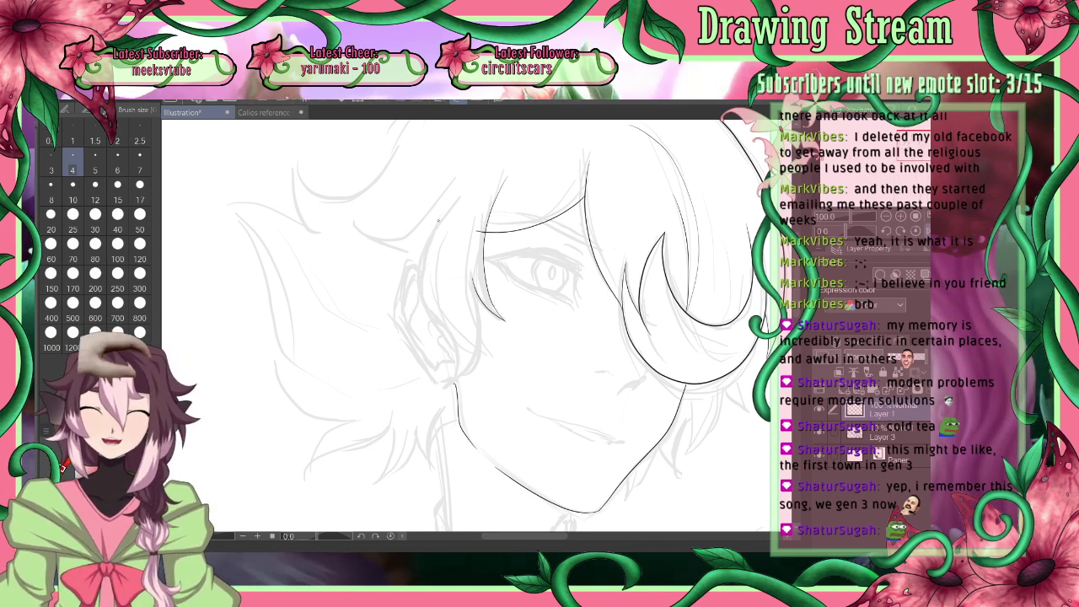
key("ctrl+z")
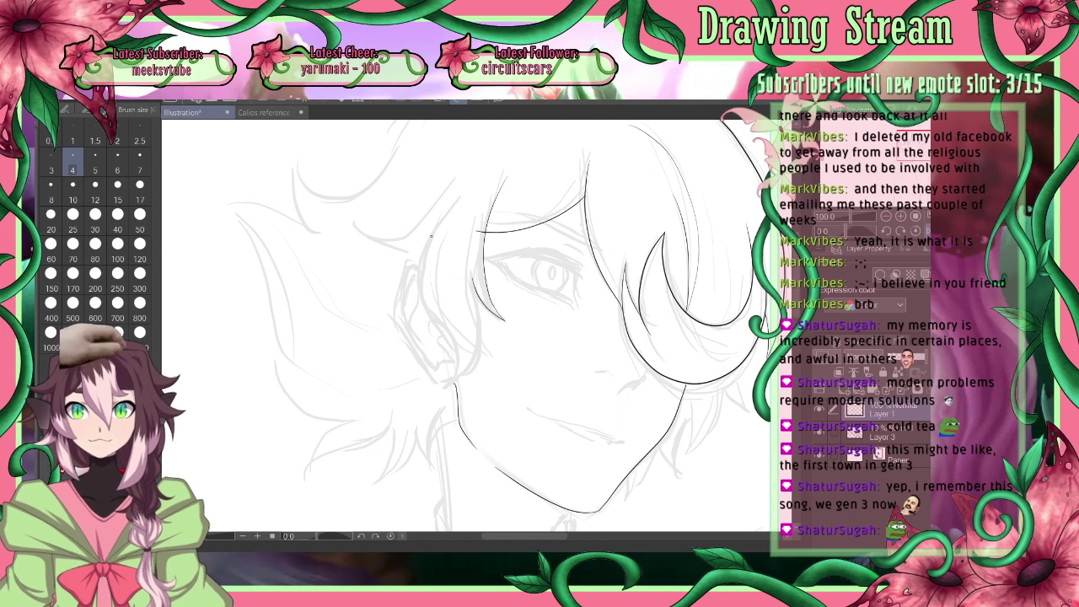
mouse_move(440, 218)
left_mouse_down()
mouse_move(418, 288)
mouse_move(451, 353)
mouse_move(438, 382)
mouse_move(447, 360)
mouse_move(467, 362)
mouse_move(483, 310)
left_mouse_up()
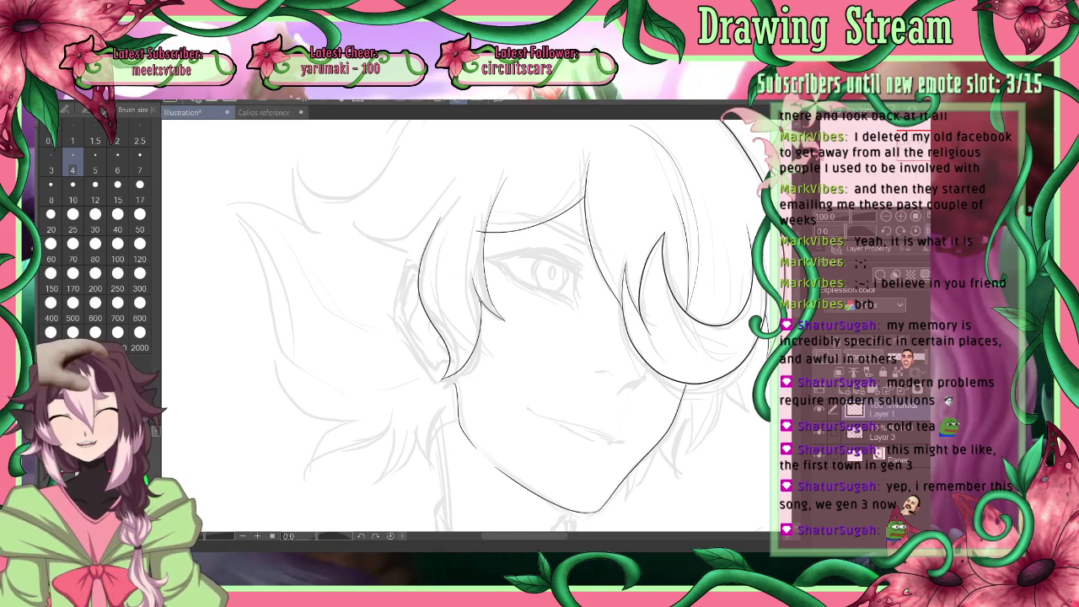
left_click(118, 214)
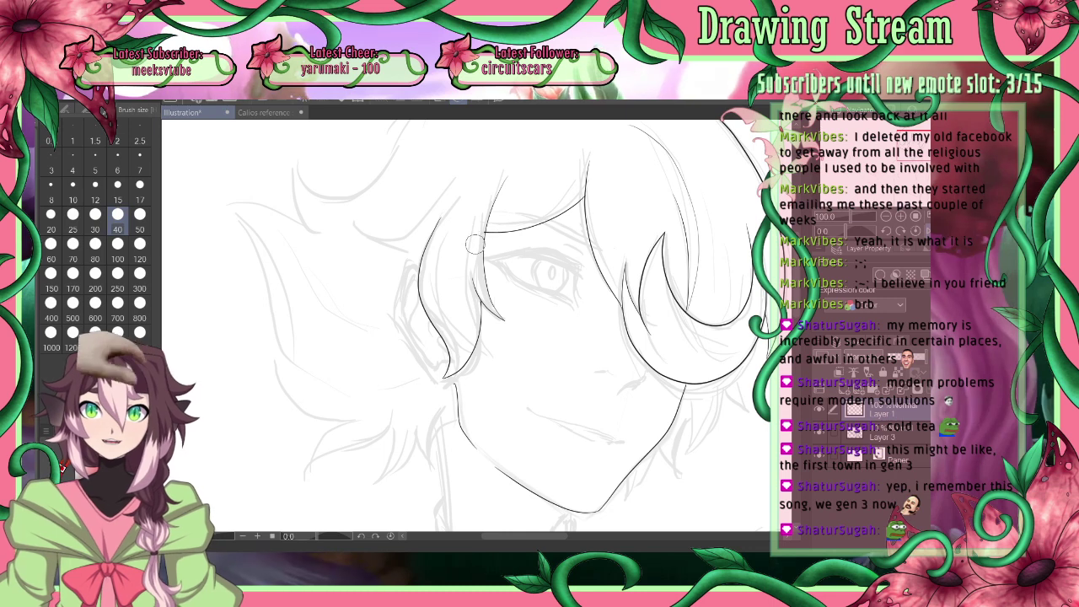
left_click(140, 184)
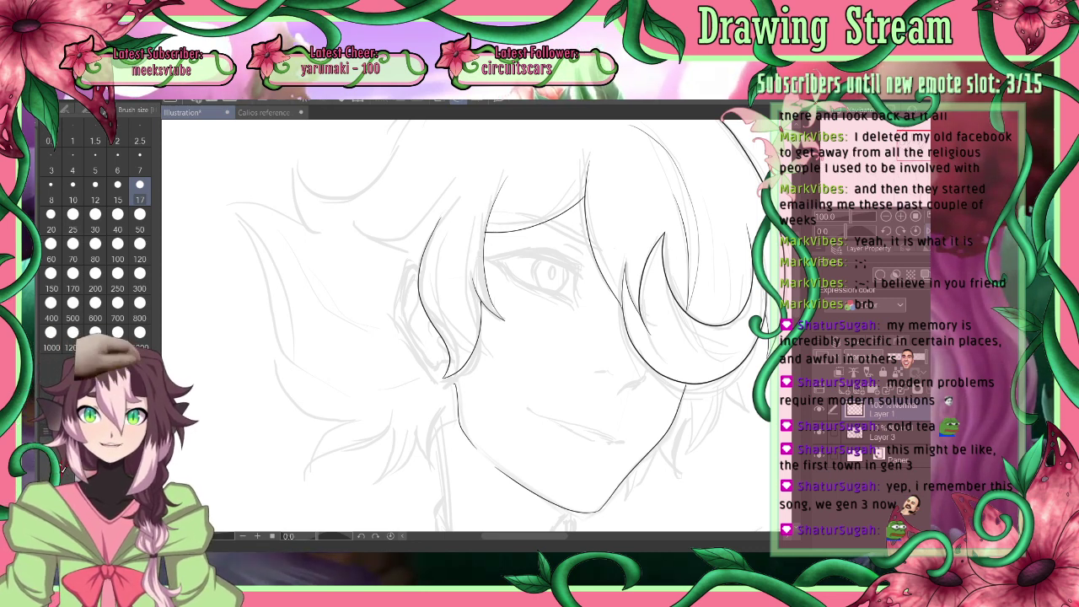
Ink the outward-flicking hair strand above the ear with the size 4 pen, and trim its tip with the size 17 eraser
left_click(928, 231)
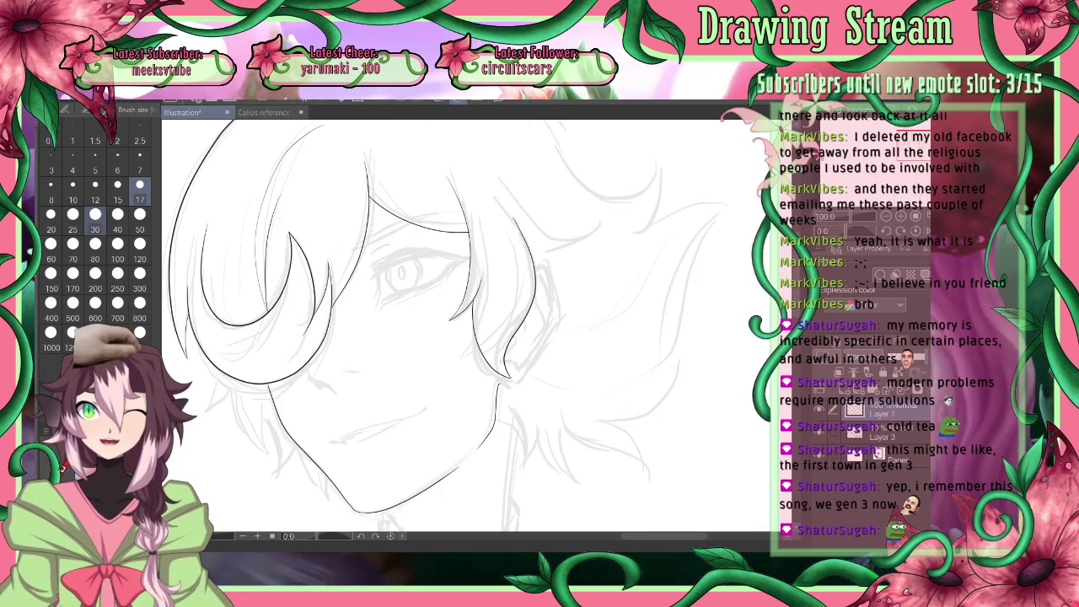
left_click(73, 161)
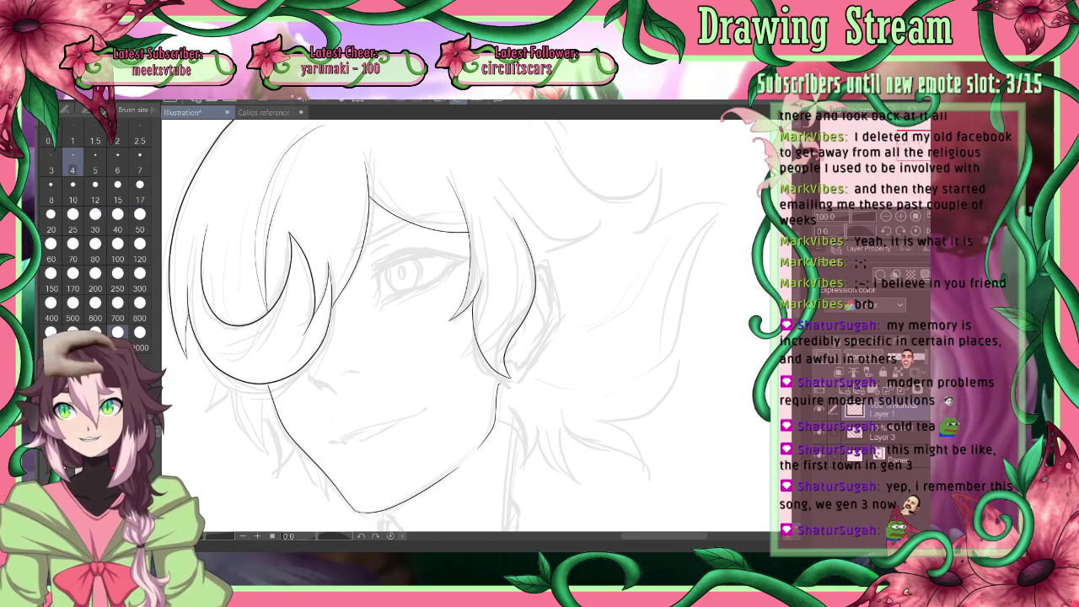
mouse_move(532, 225)
left_mouse_down()
mouse_move(580, 238)
mouse_move(608, 228)
left_mouse_up()
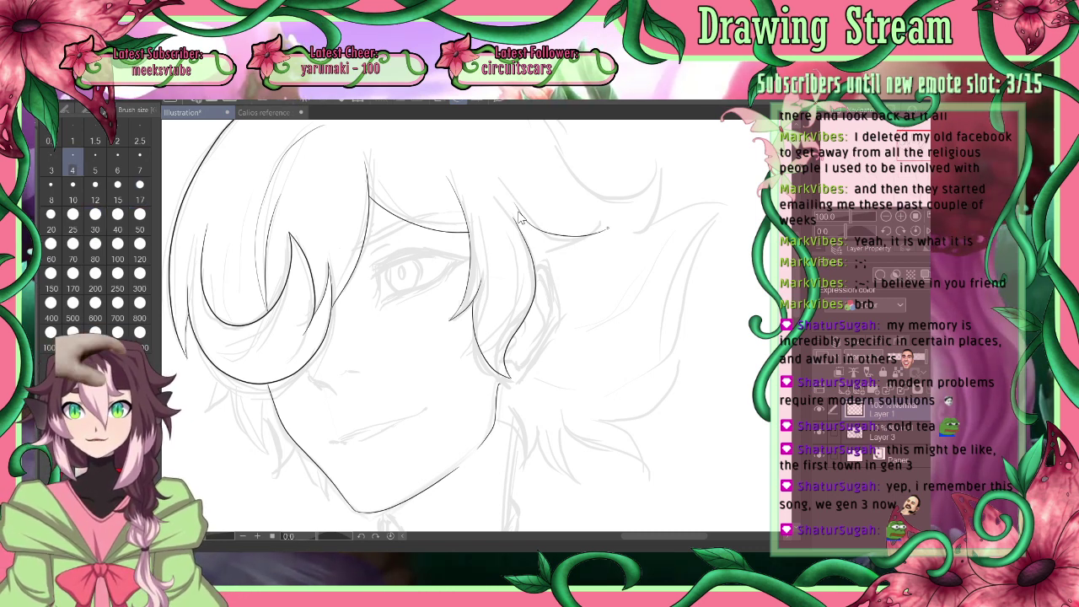
key("ctrl+z")
mouse_move(529, 224)
left_mouse_down()
mouse_move(558, 236)
mouse_move(607, 222)
left_mouse_up()
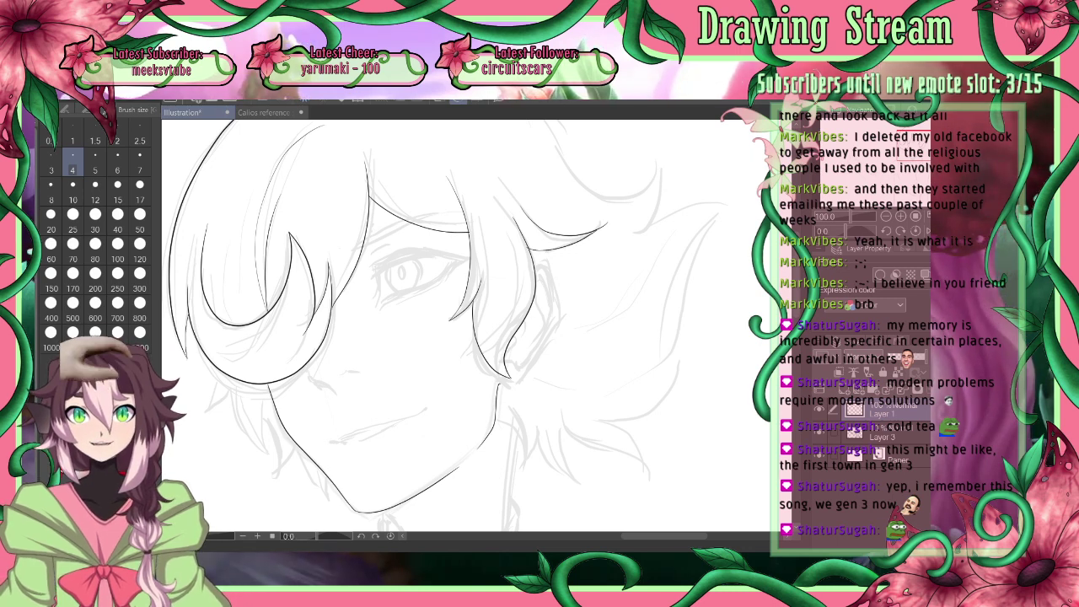
key("e")
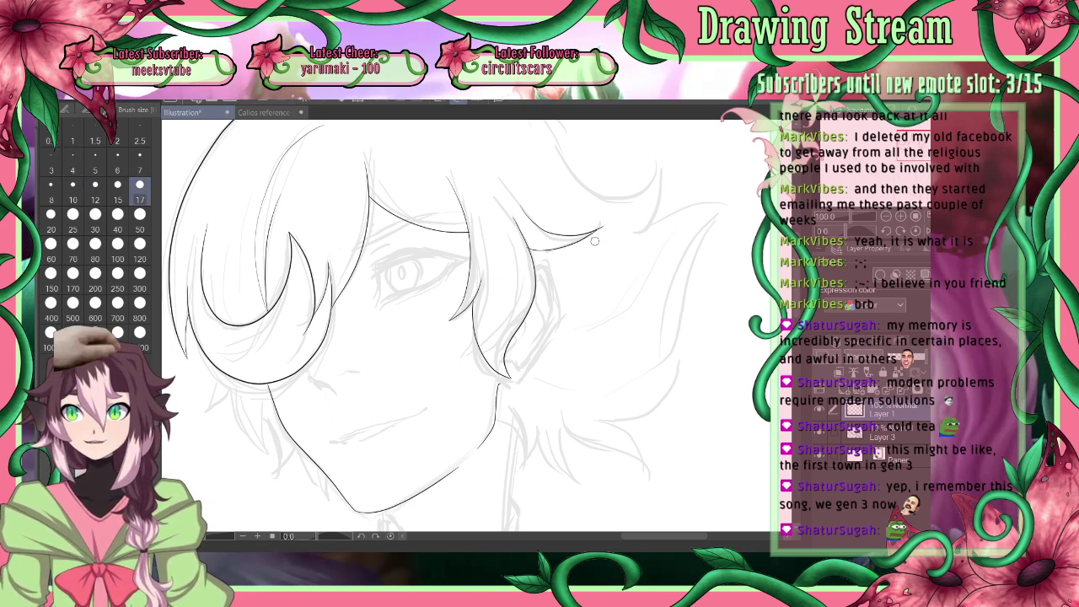
left_click_drag(608, 224, 599, 234)
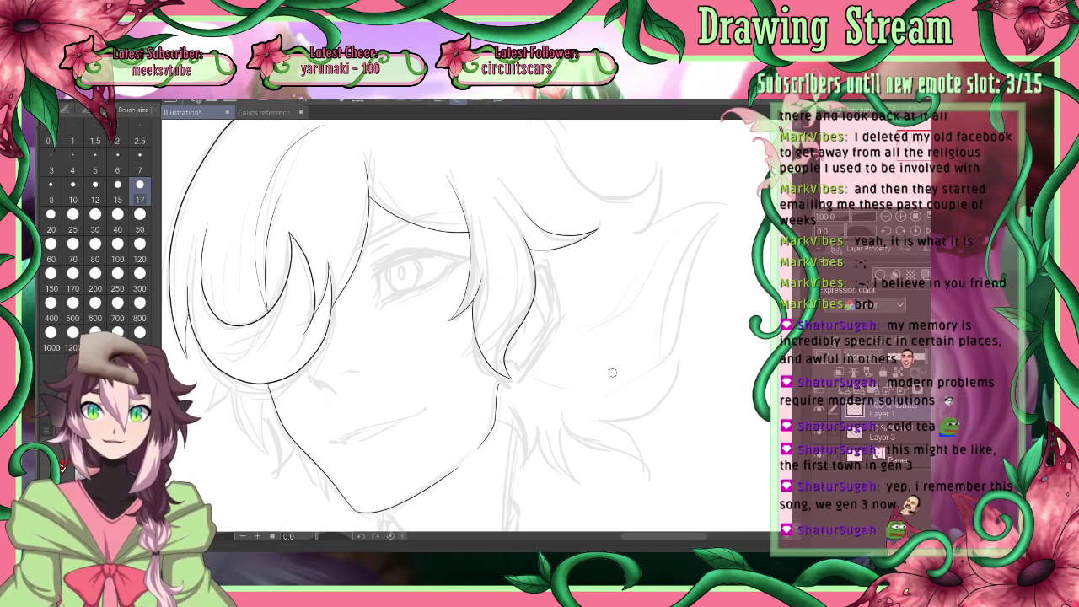
Try to ink the ear's outer contour from behind the side lock down to the lobe at the jaw
key("p")
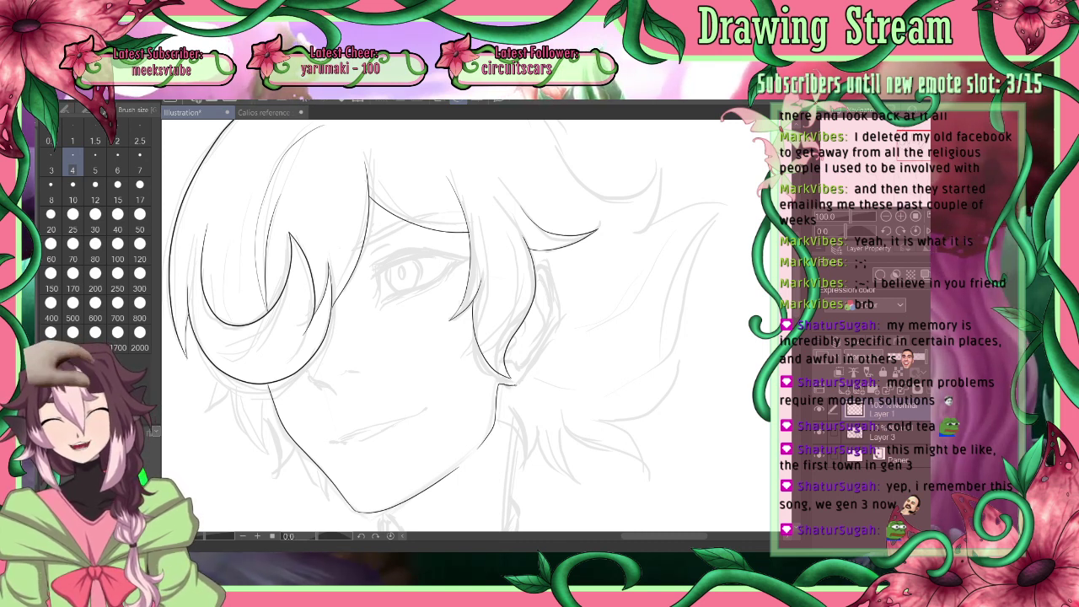
key("h")
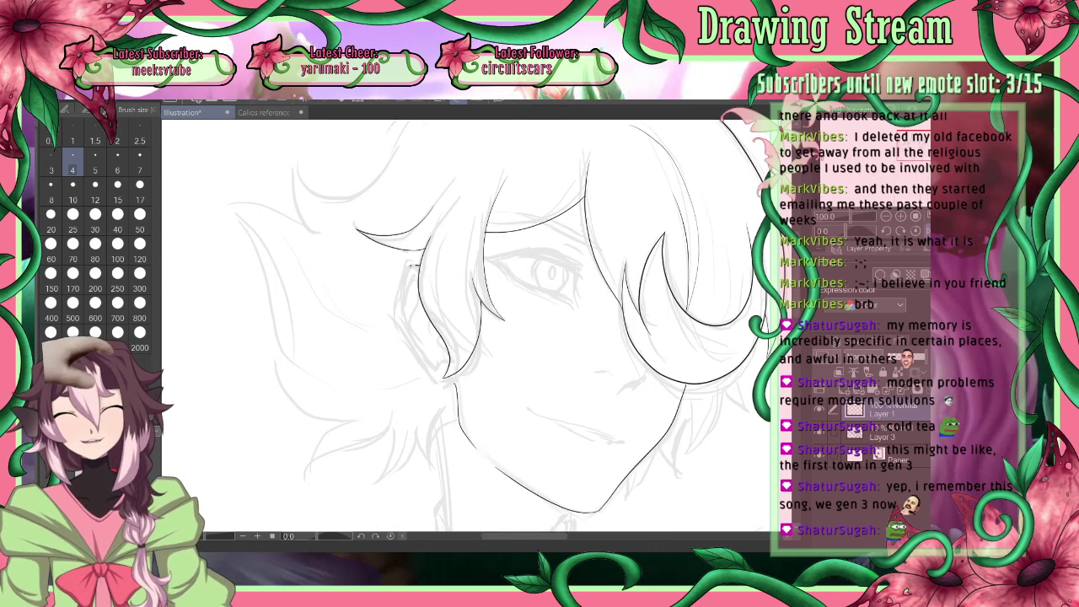
left_click_drag(411, 268, 397, 312)
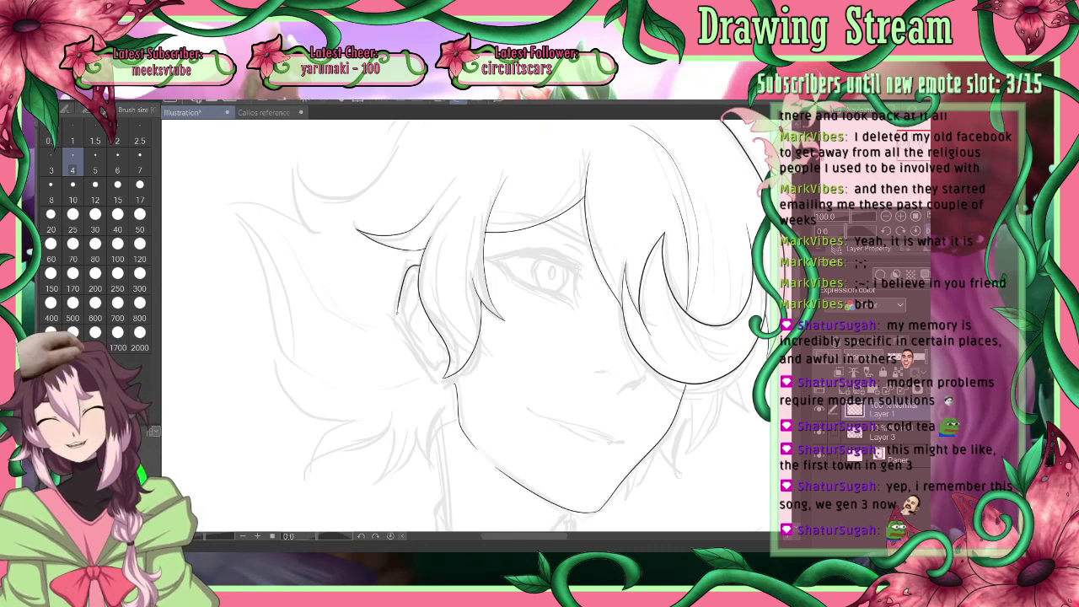
key("ctrl+z")
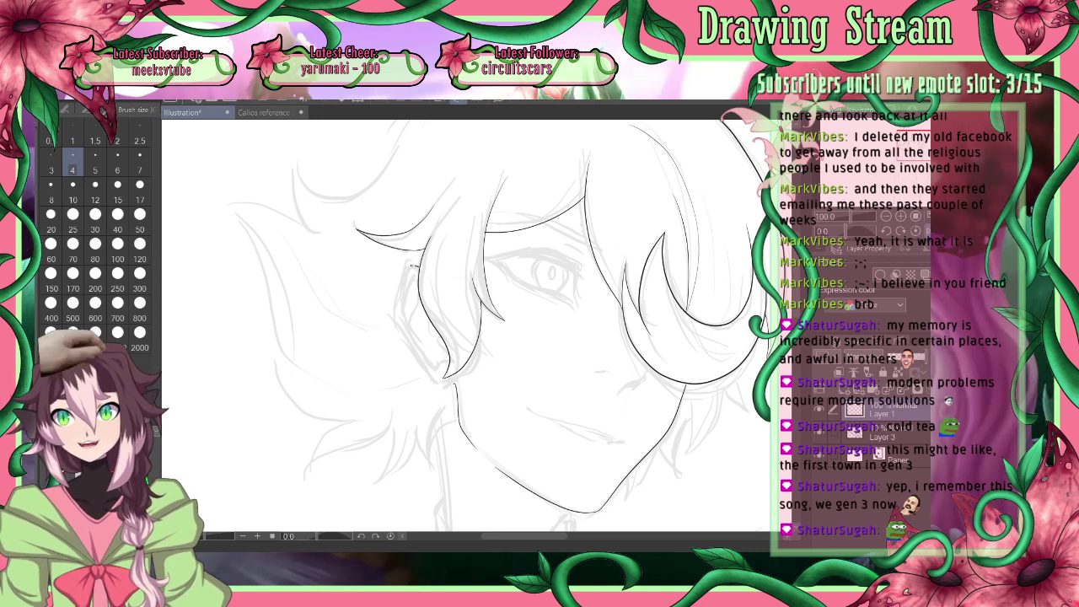
left_click_drag(399, 297, 411, 345)
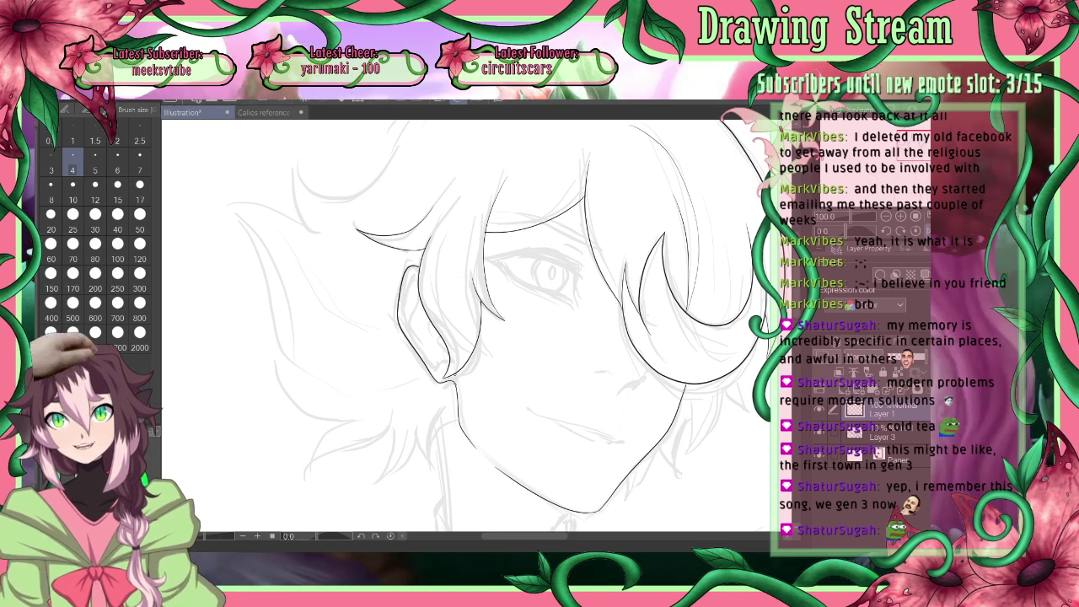
key("ctrl+z")
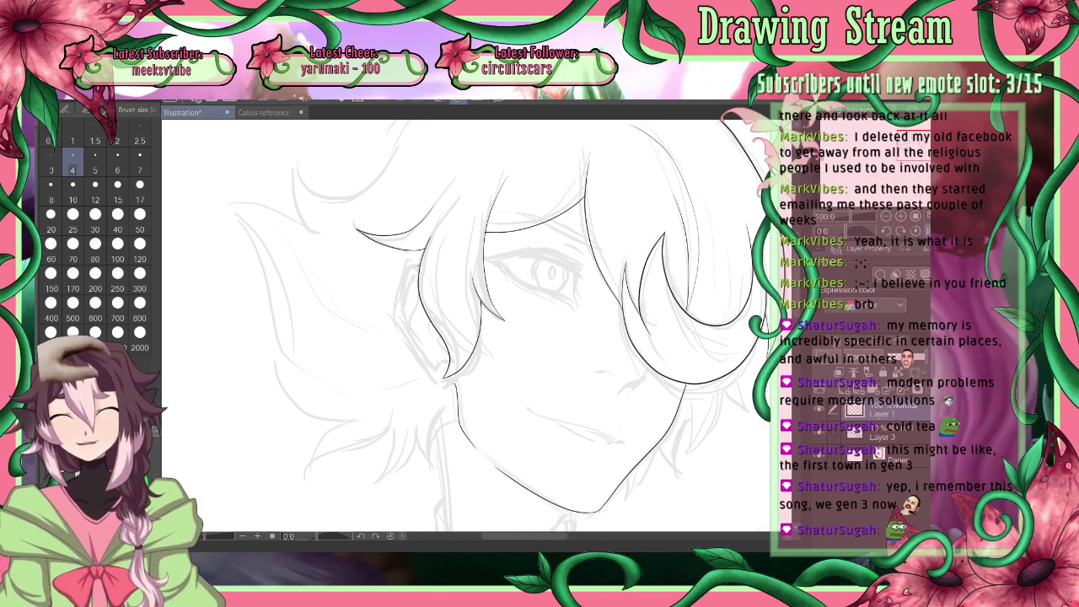
left_click_drag(411, 267, 396, 324)
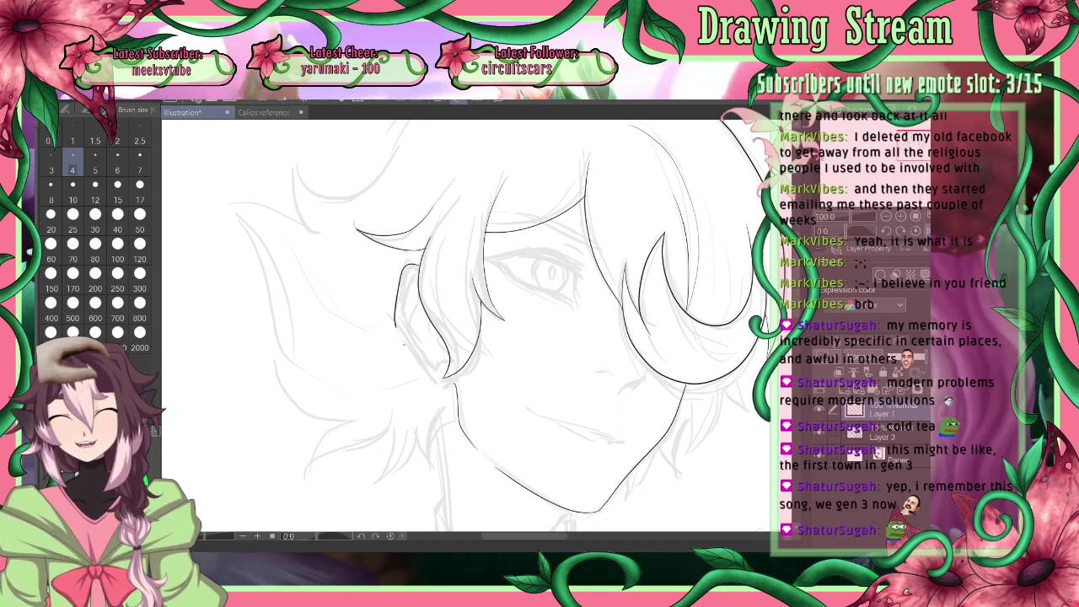
left_click_drag(423, 370, 448, 388)
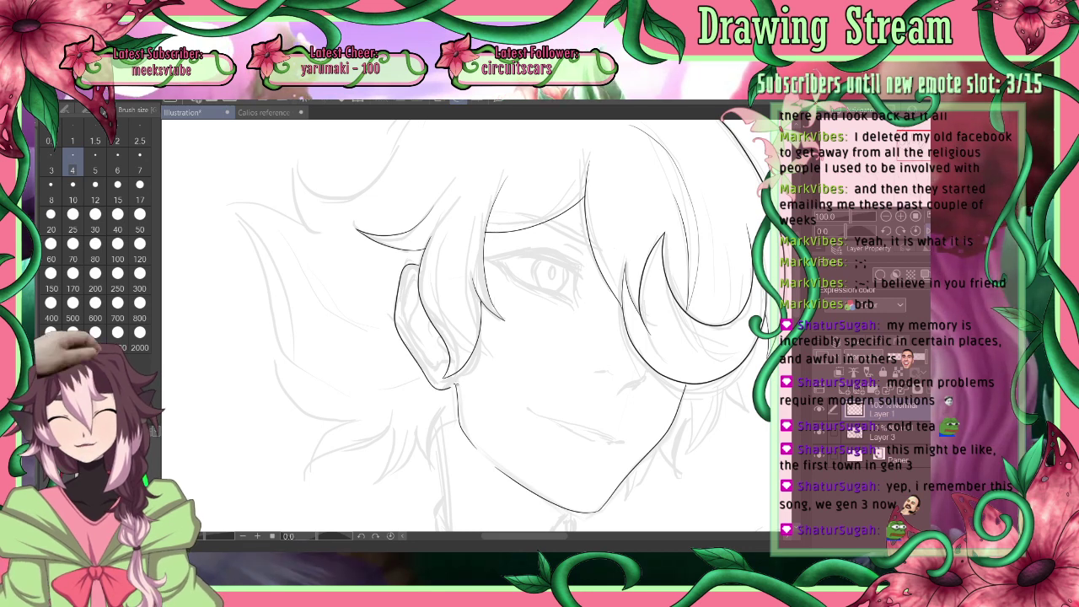
key("h")
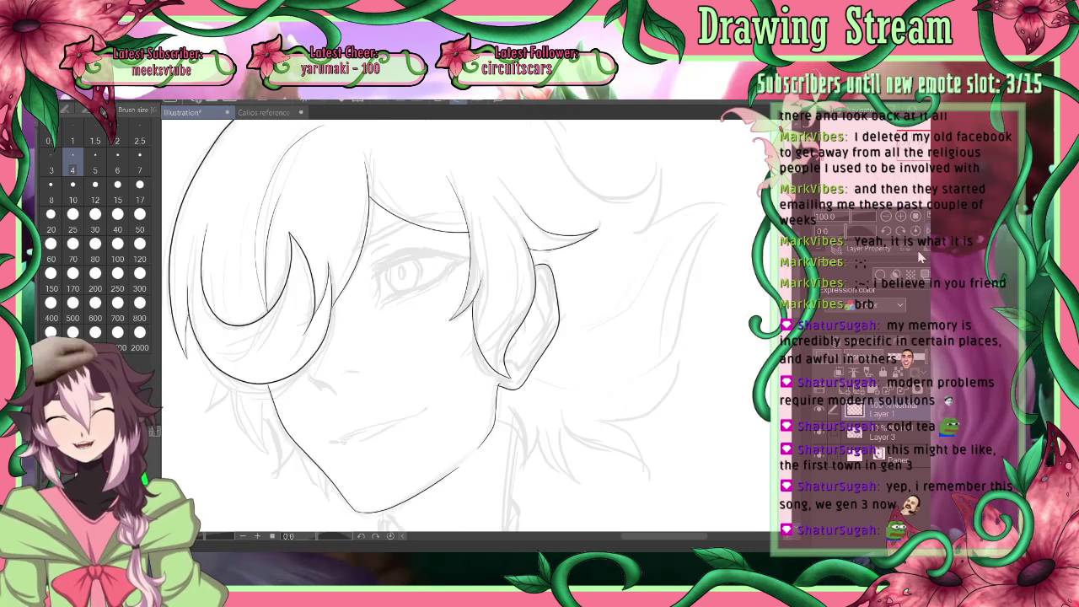
key("ctrl+z")
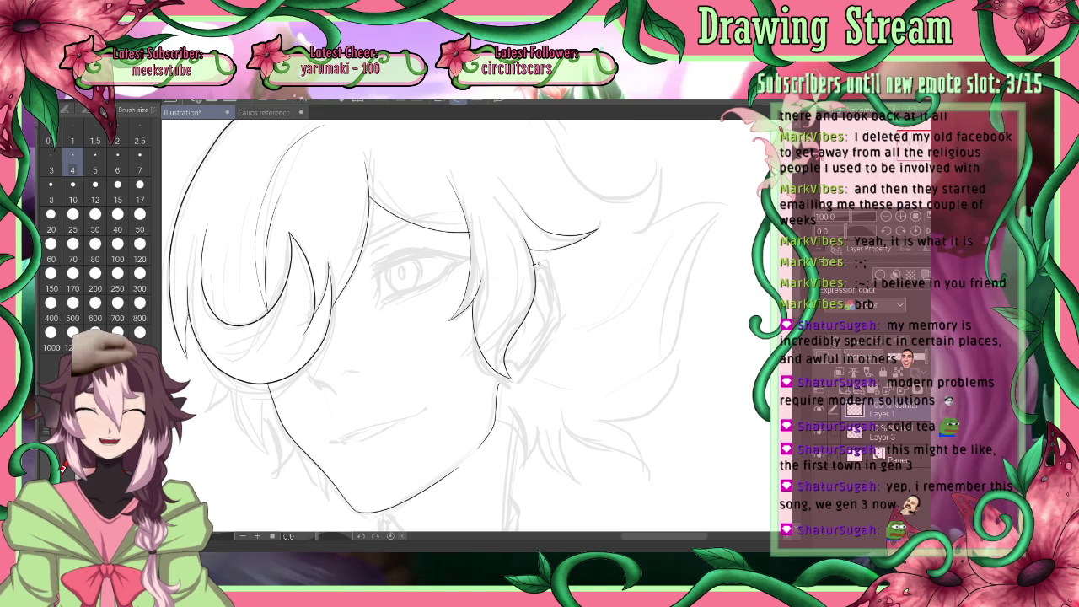
key("ctrl+z")
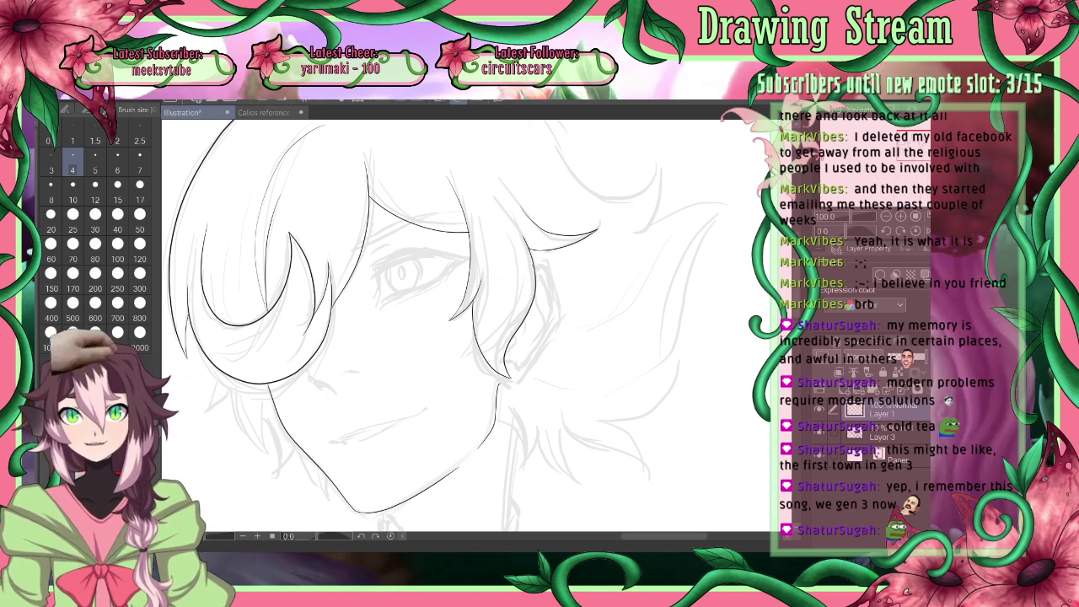
Ink the ear's outer contour and inner folds with the size 4 pen, cleaning the line ends with the size 17 eraser
left_click_drag(534, 277, 551, 266)
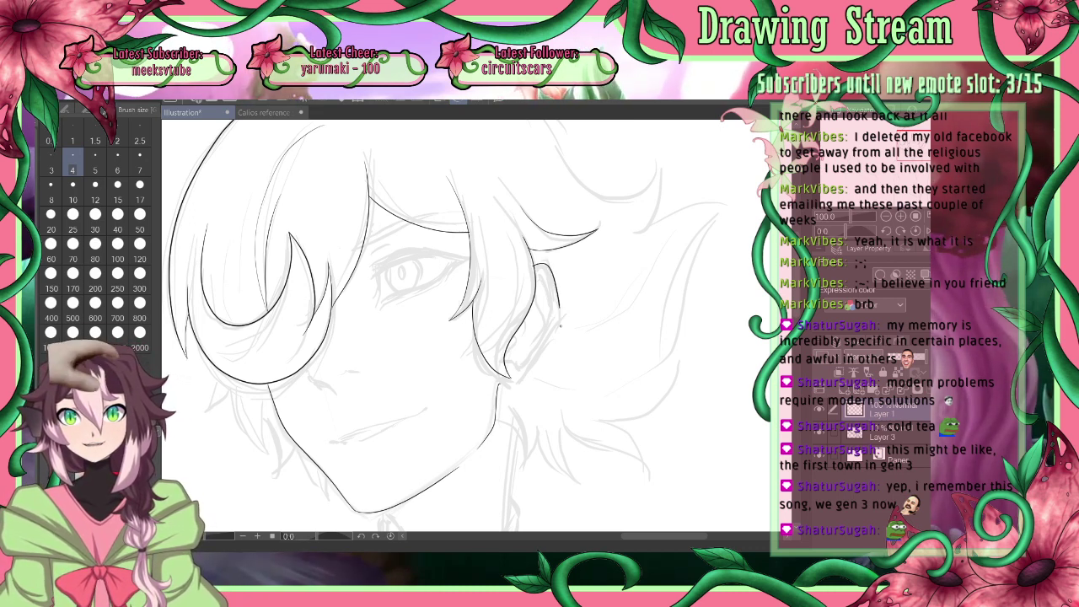
left_click_drag(548, 343, 505, 385)
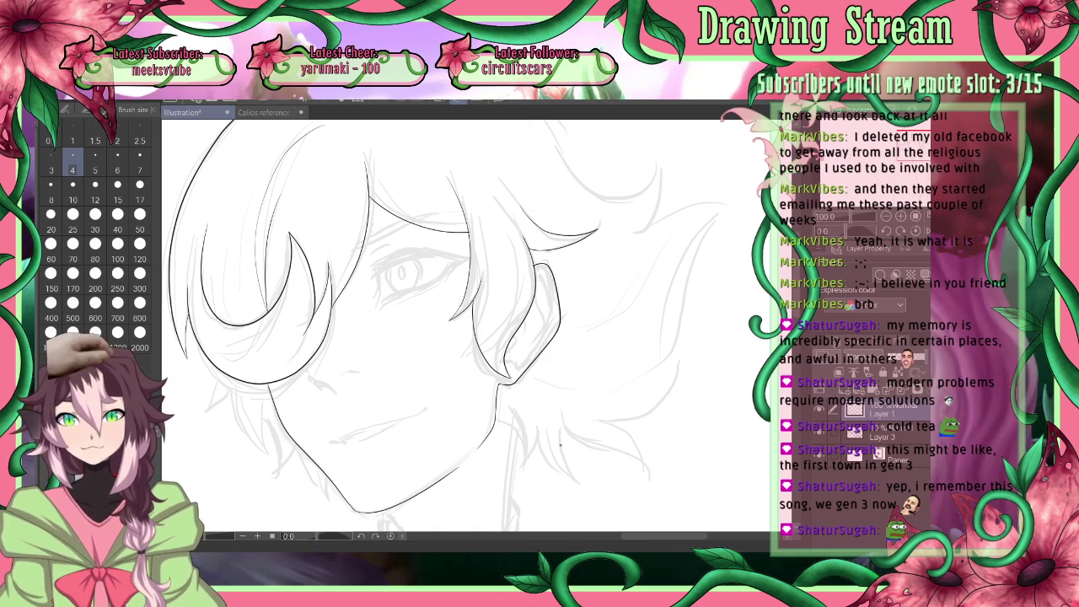
left_click(139, 187)
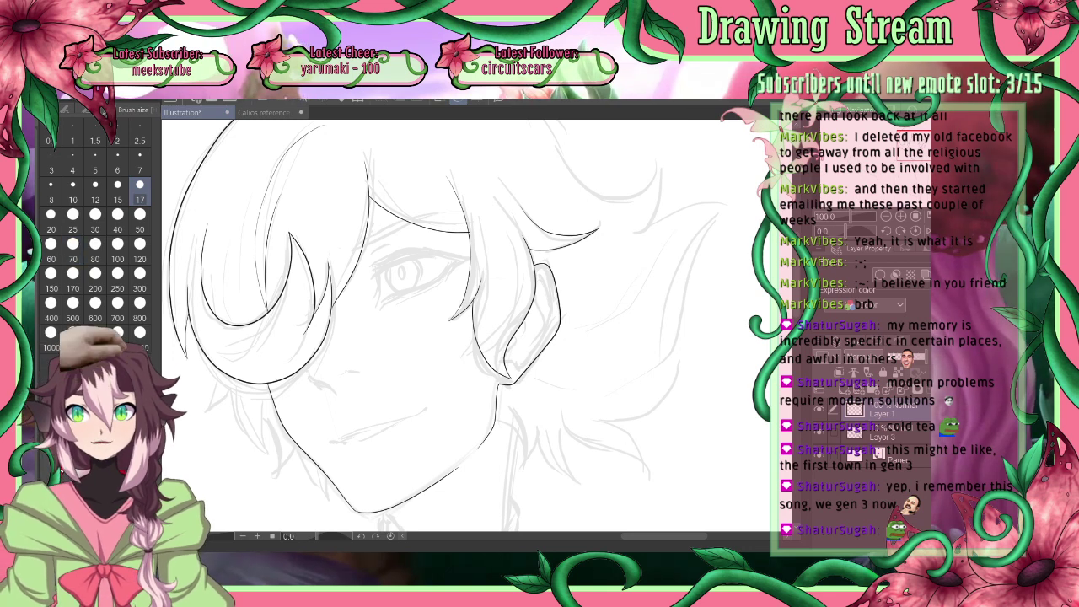
left_click(72, 155)
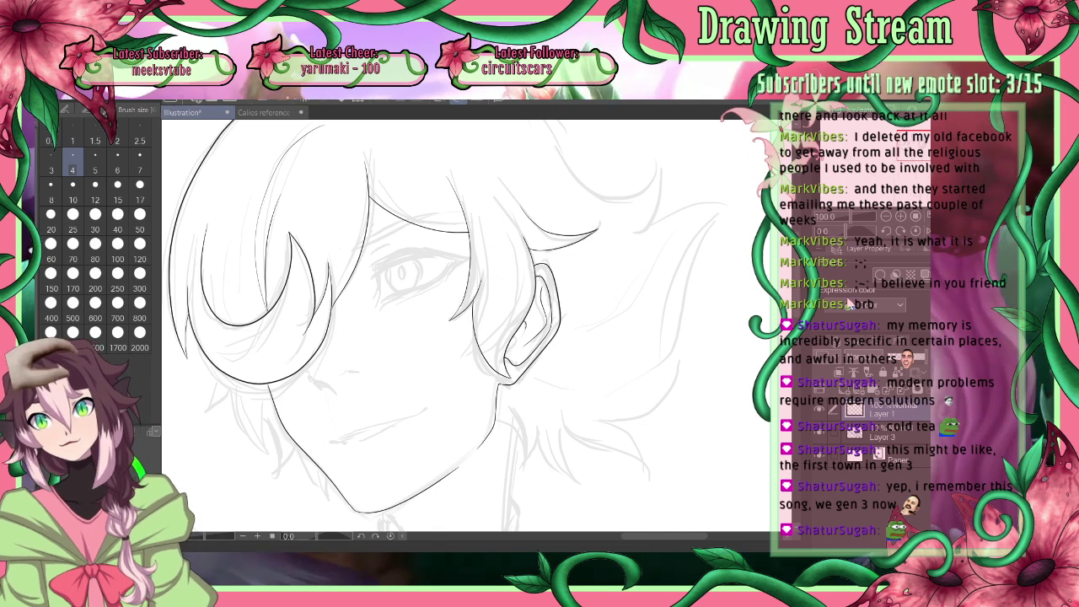
Mirror the canvas and ink a short curved hair strand flicking outward beside the far side of the jaw
left_click(930, 231)
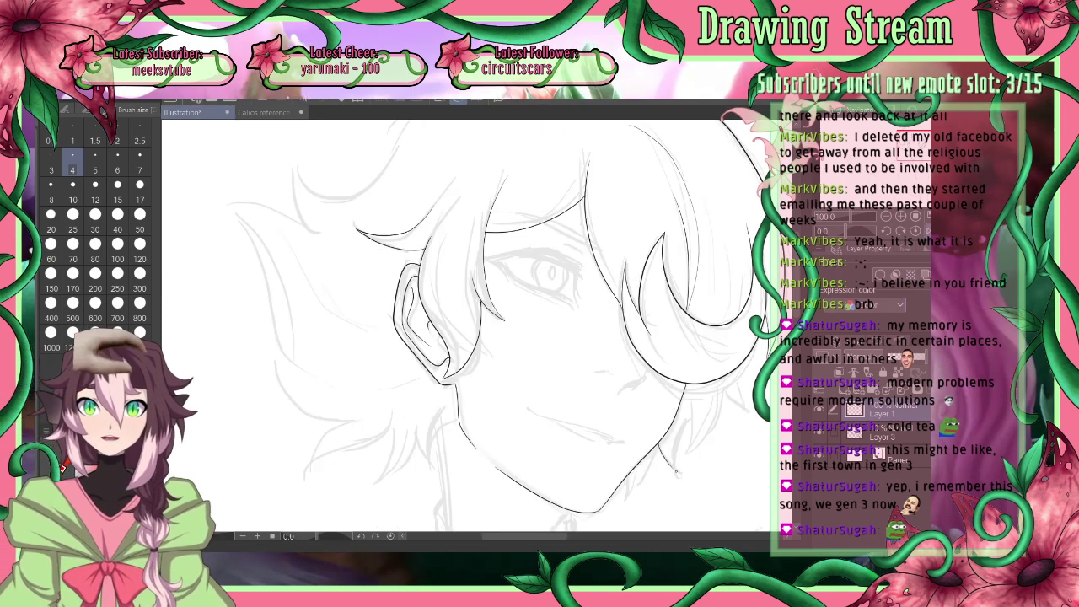
key("ctrl+z")
left_click_drag(658, 445, 678, 475)
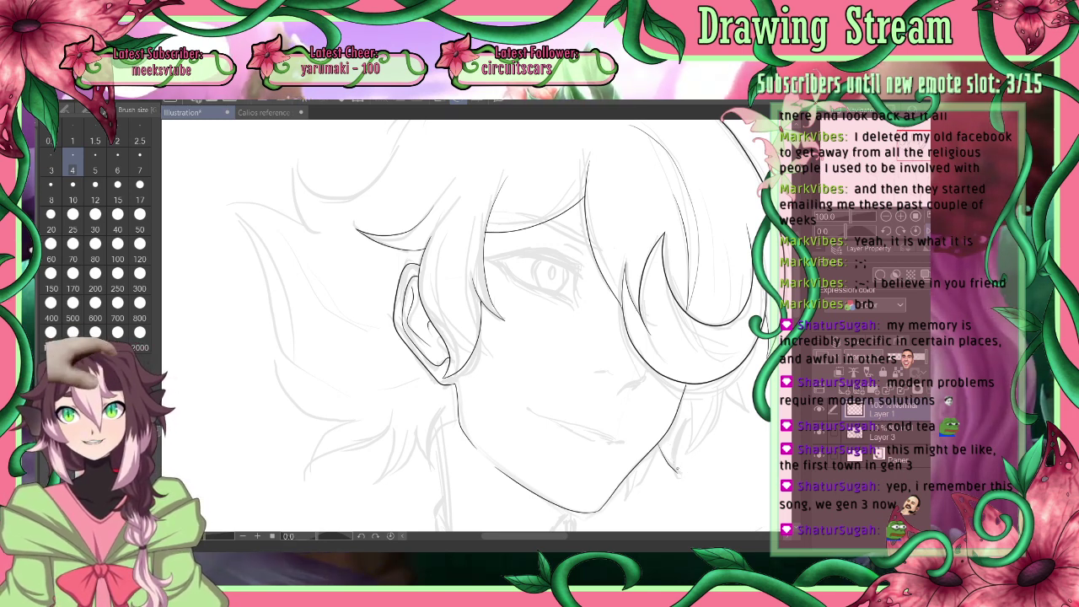
key("ctrl+z")
left_click_drag(668, 444, 684, 479)
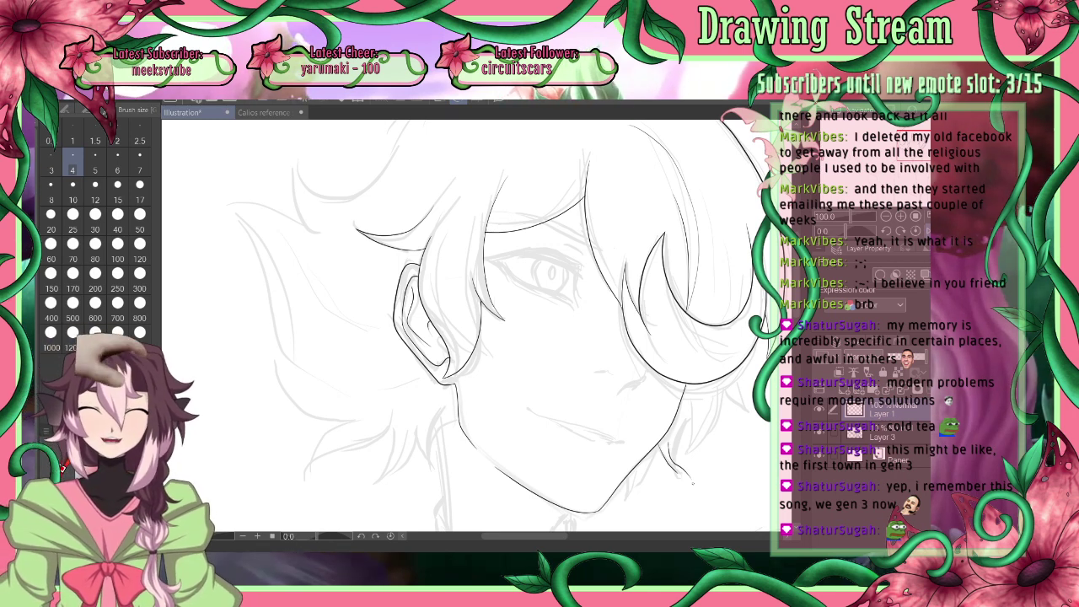
key("ctrl+z")
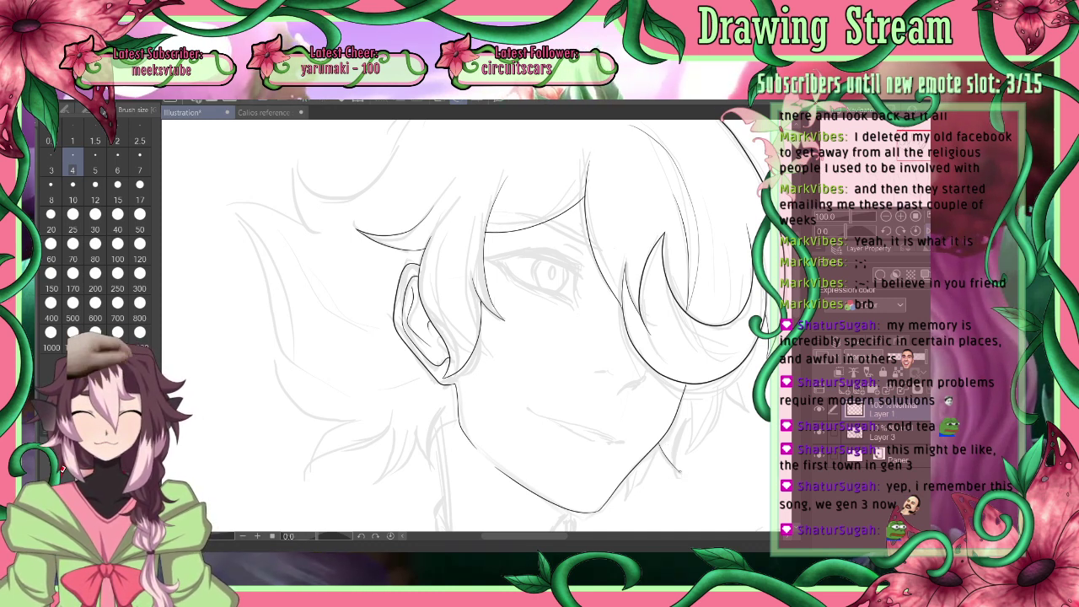
Try to ink the returning line from the jawside strand's tip up toward the fringe
left_click_drag(678, 468, 682, 423)
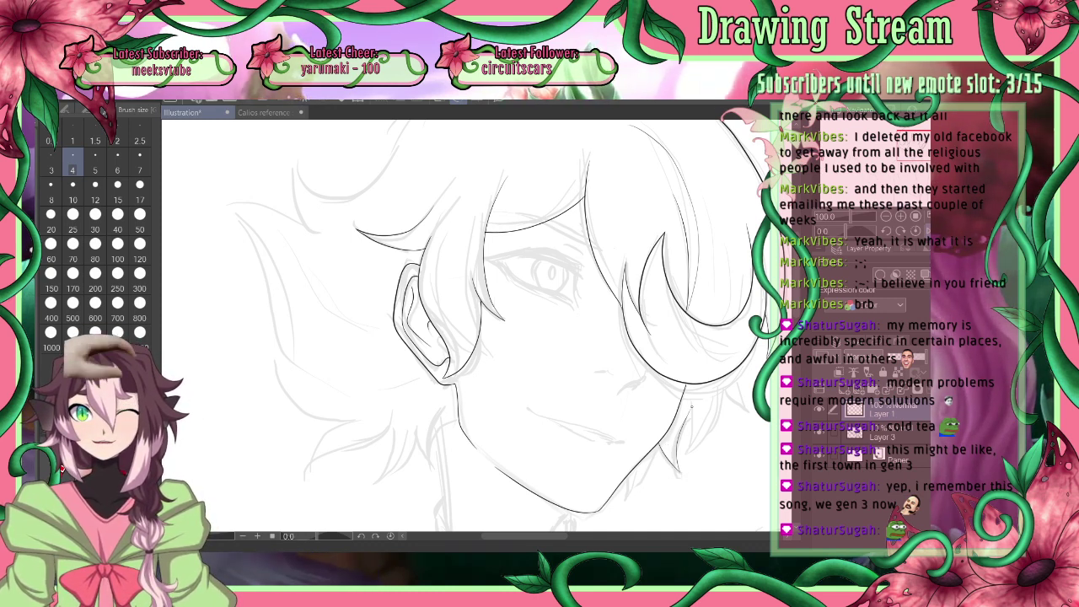
key("ctrl+z")
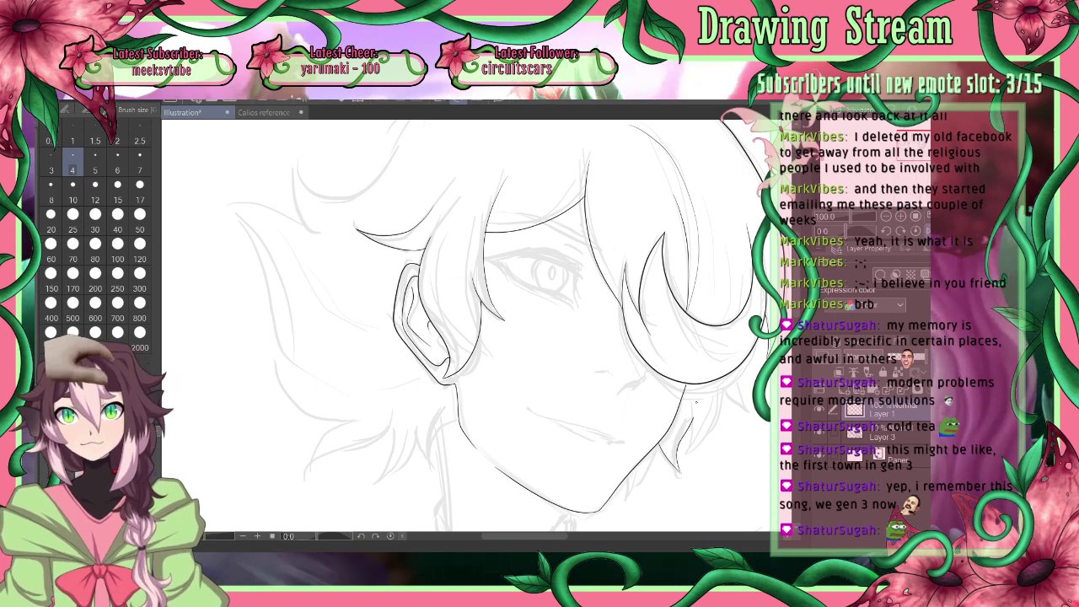
left_click_drag(679, 468, 696, 401)
key("ctrl+z")
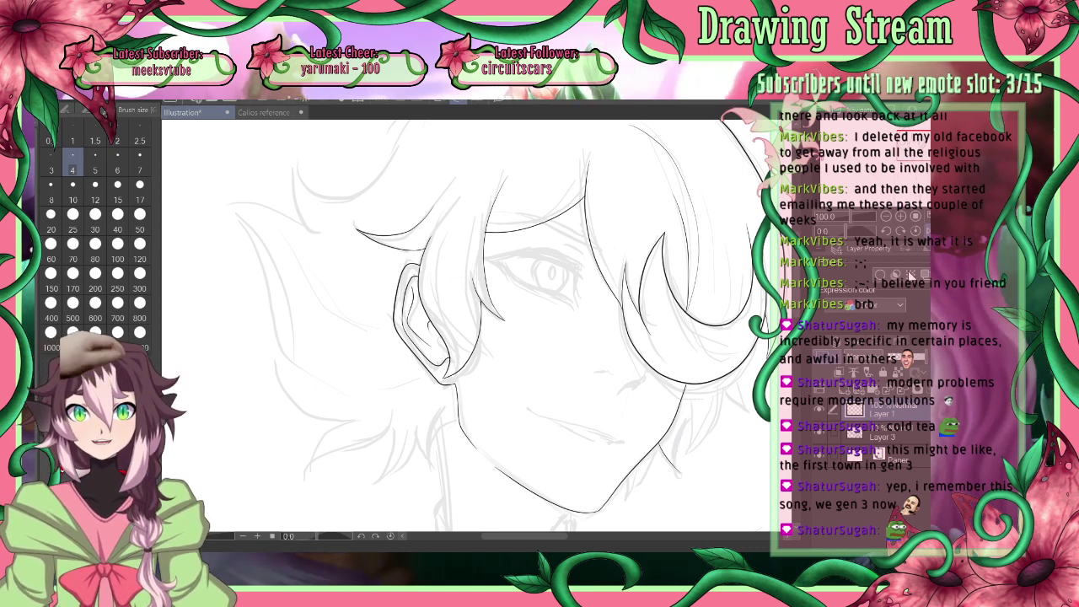
Mirror the canvas back and ink the small outward-flicking hair tip beneath the outer edge of the fringe
left_click(928, 231)
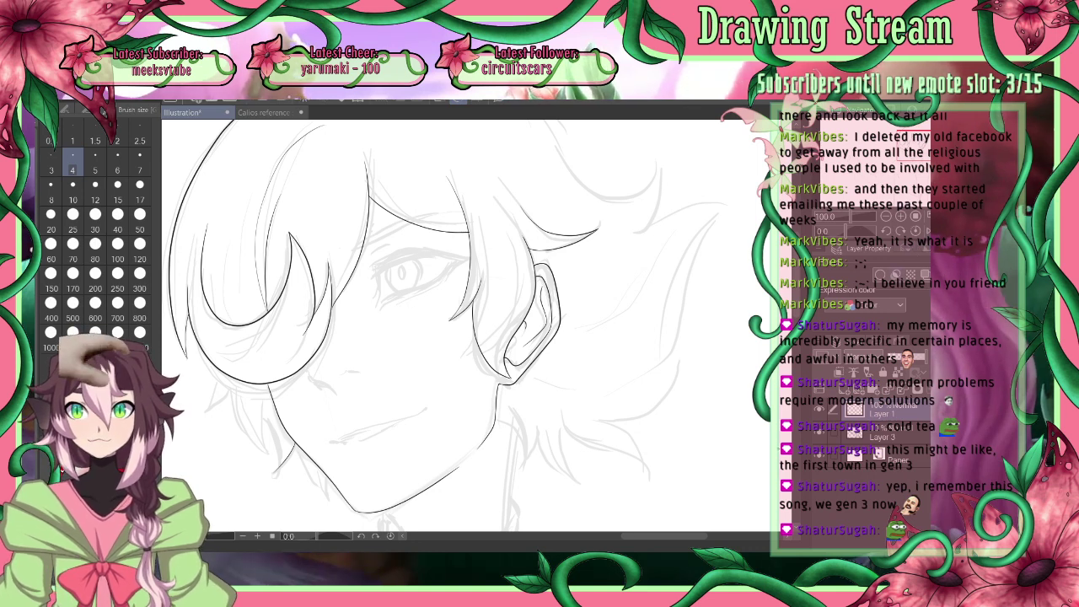
left_click_drag(657, 536, 625, 535)
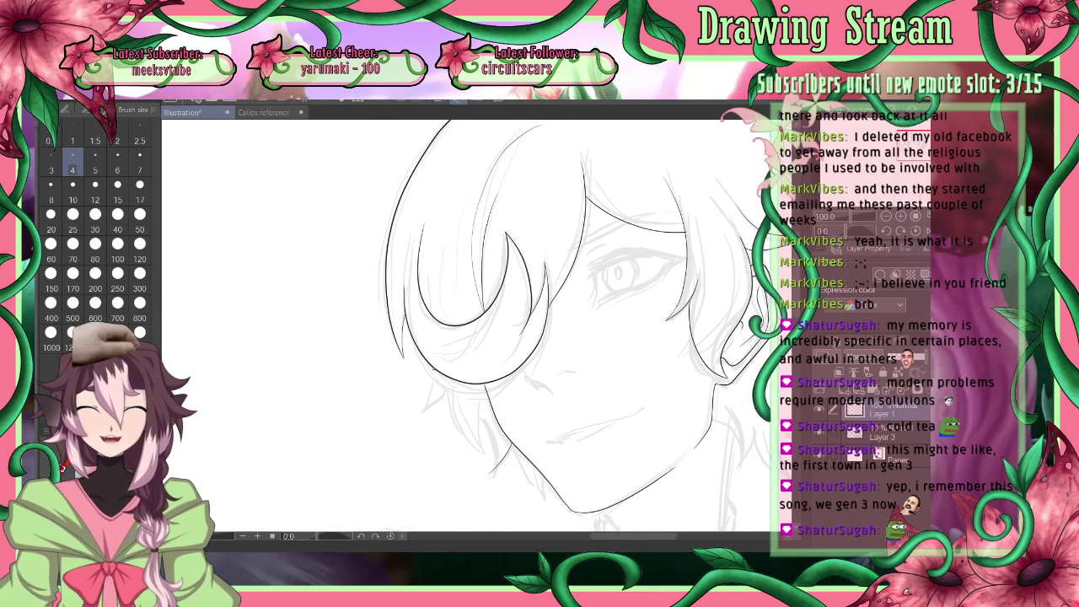
left_click_drag(435, 368, 419, 405)
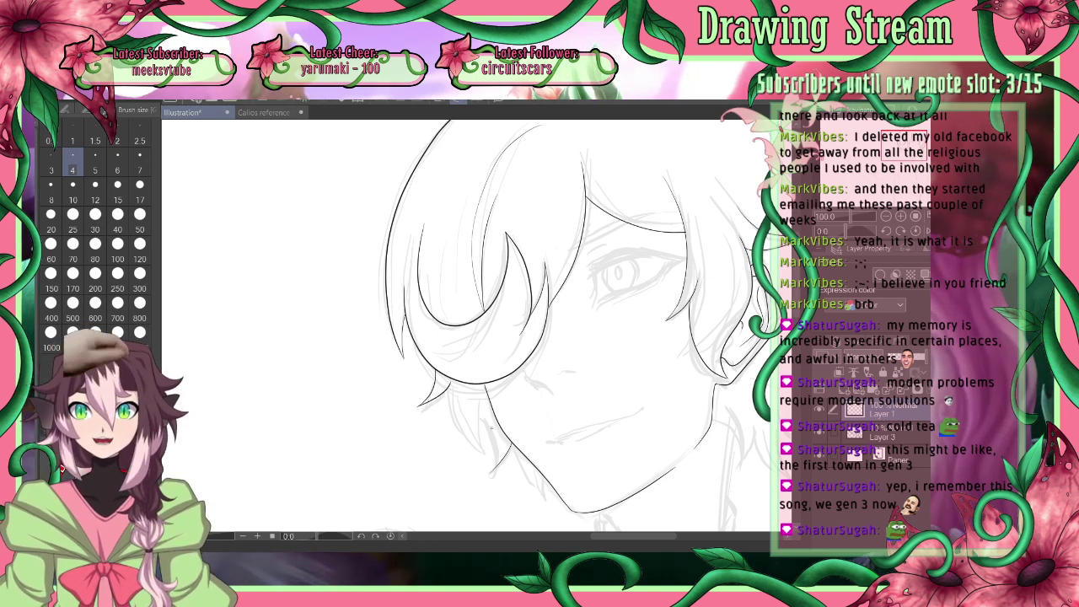
Ink the pointed hair strands behind the far cheek and jaw with the size 4 pen, trimming overlaps with the size 17 eraser
left_click_drag(451, 395, 483, 449)
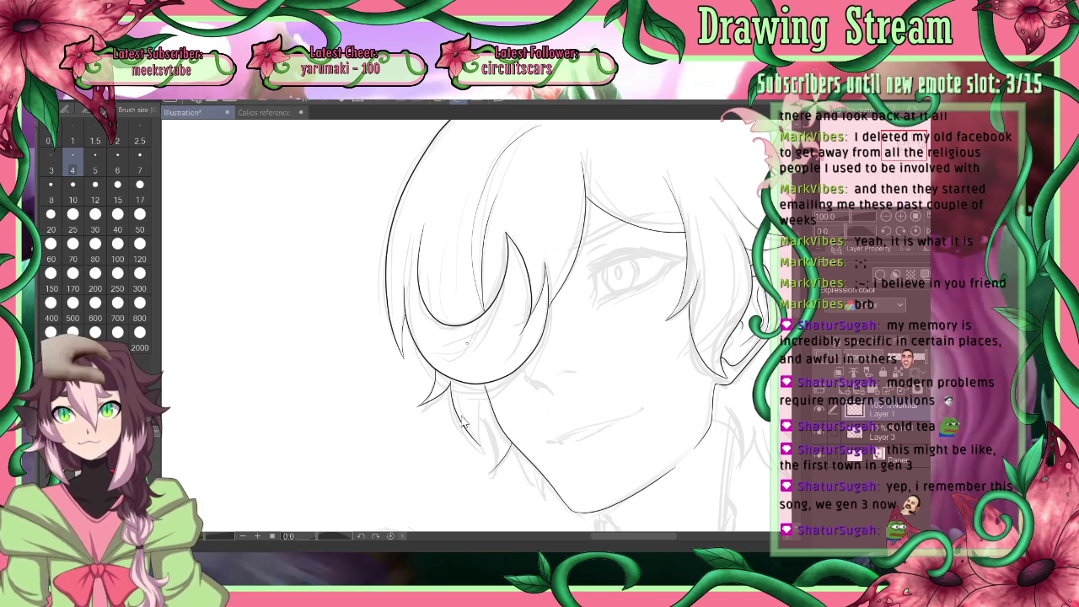
key("ctrl+z")
mouse_move(449, 393)
left_mouse_down()
mouse_move(478, 451)
mouse_move(472, 401)
left_mouse_up()
key("ctrl+z")
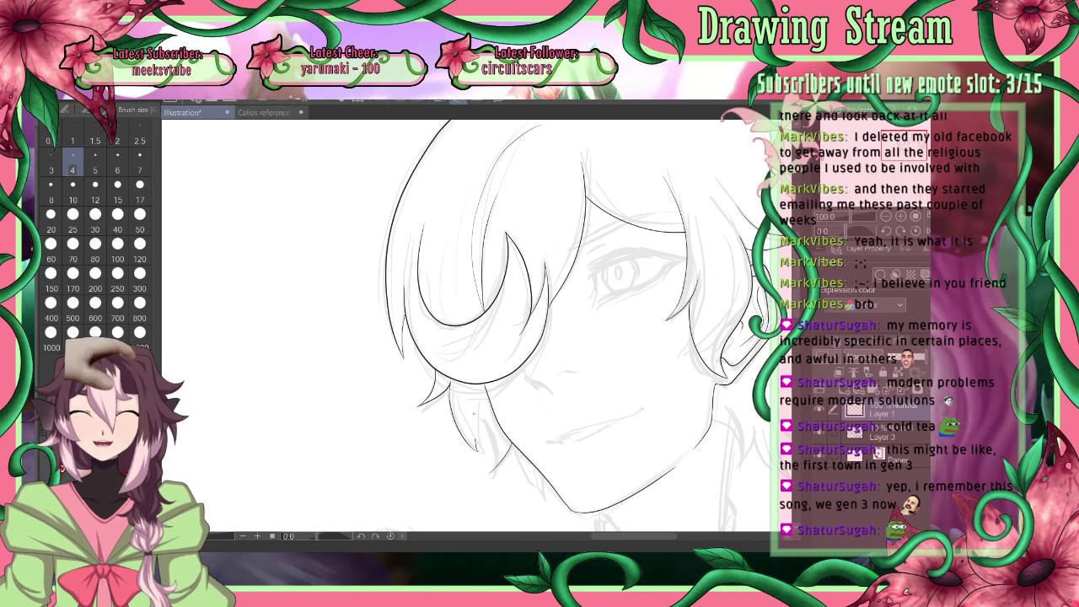
mouse_move(477, 447)
left_mouse_down()
mouse_move(474, 401)
mouse_move(497, 456)
left_mouse_up()
key("ctrl+z")
key("ctrl+z")
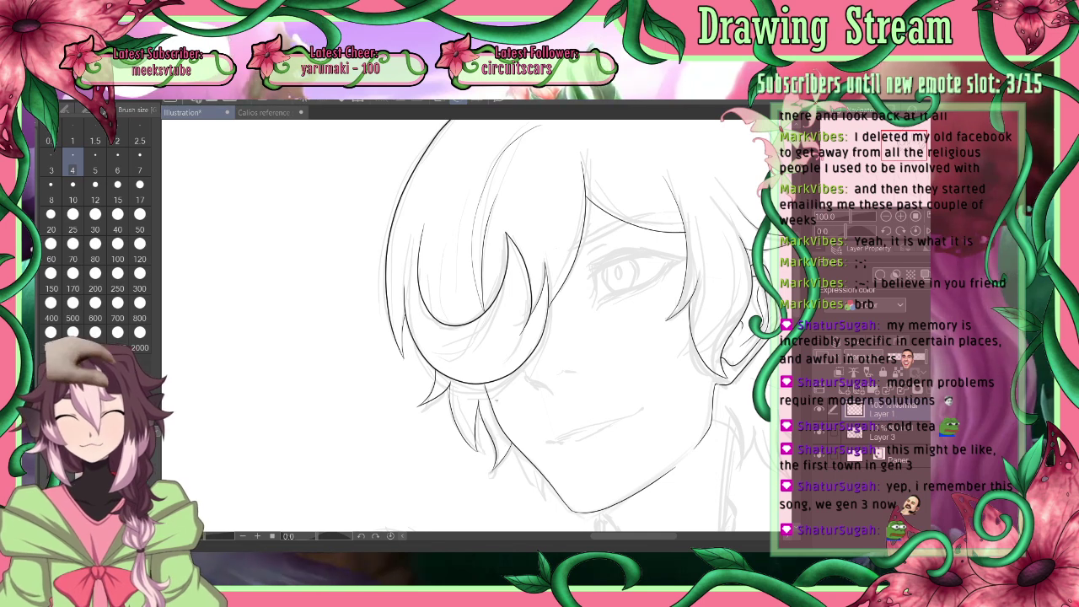
key("e")
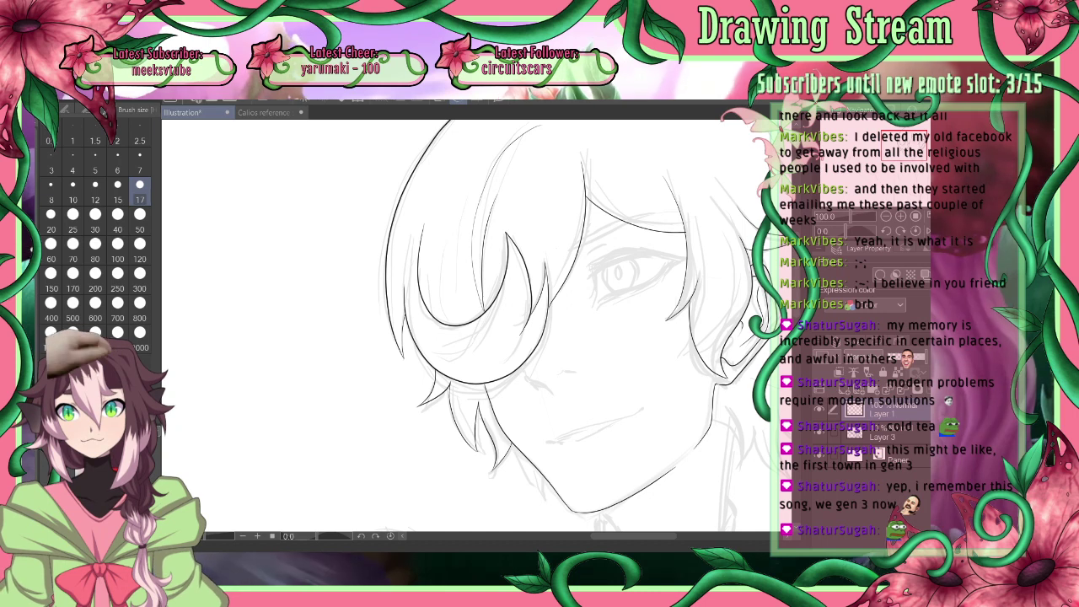
key("p")
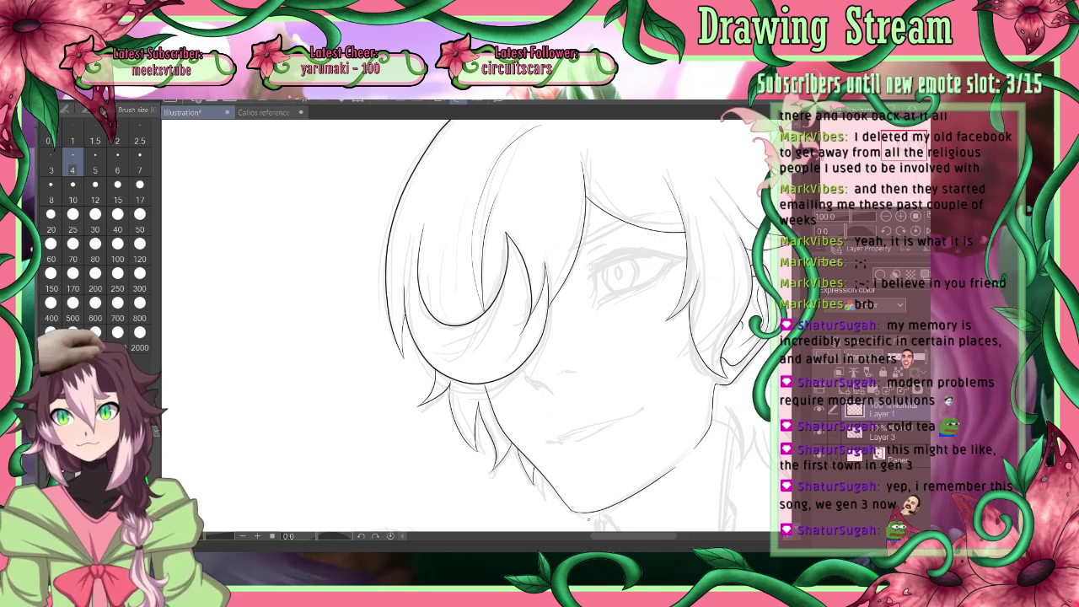
Try to ink the outward hair flick at the back of the head with a small curl above it on the mirrored canvas
left_click_drag(798, 312, 798, 286)
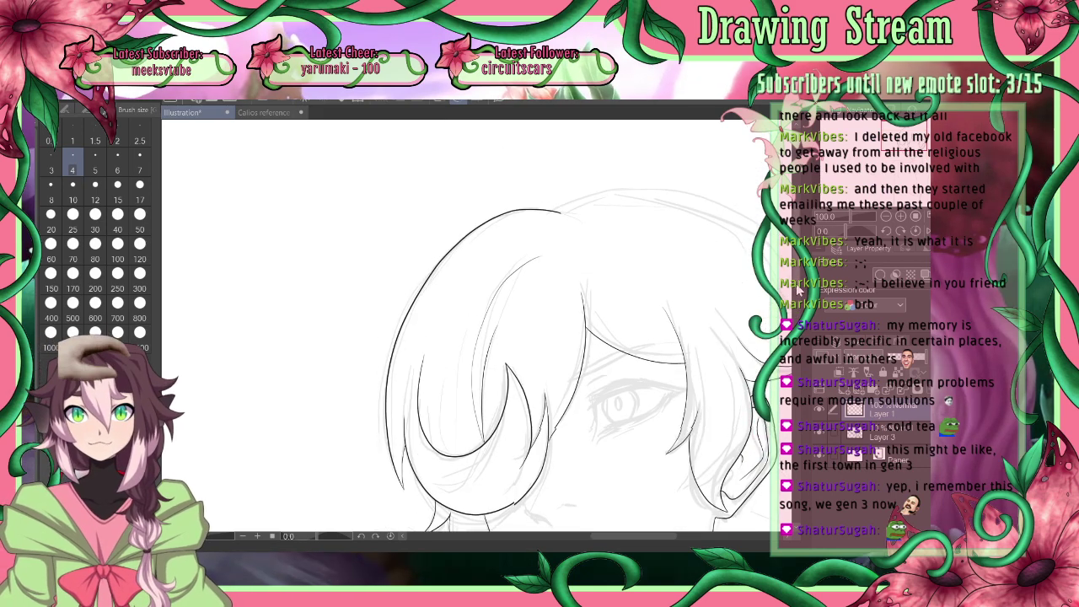
left_click(928, 231)
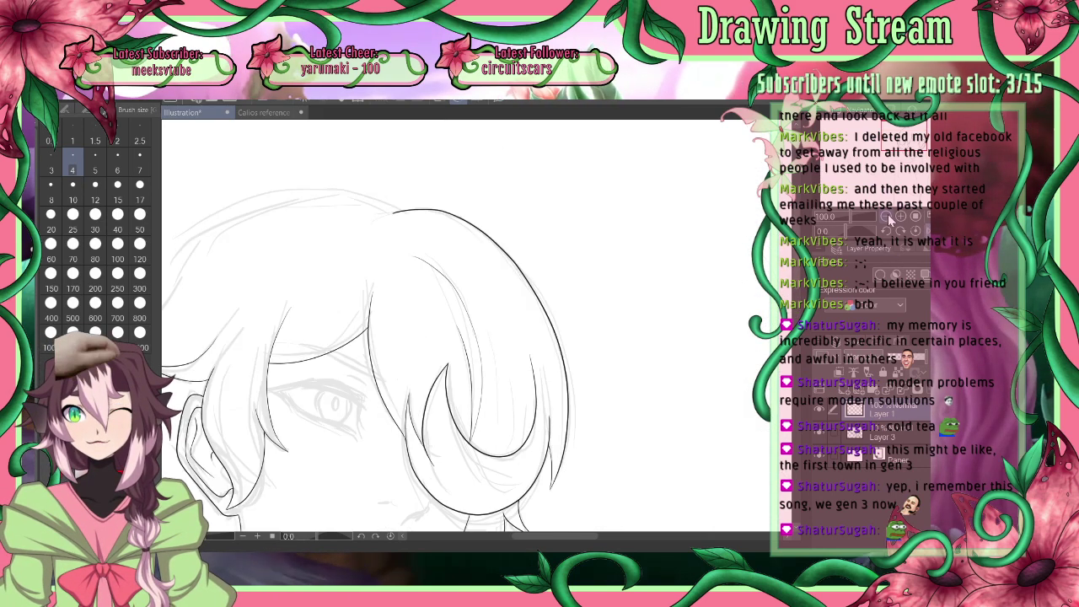
left_click(886, 217)
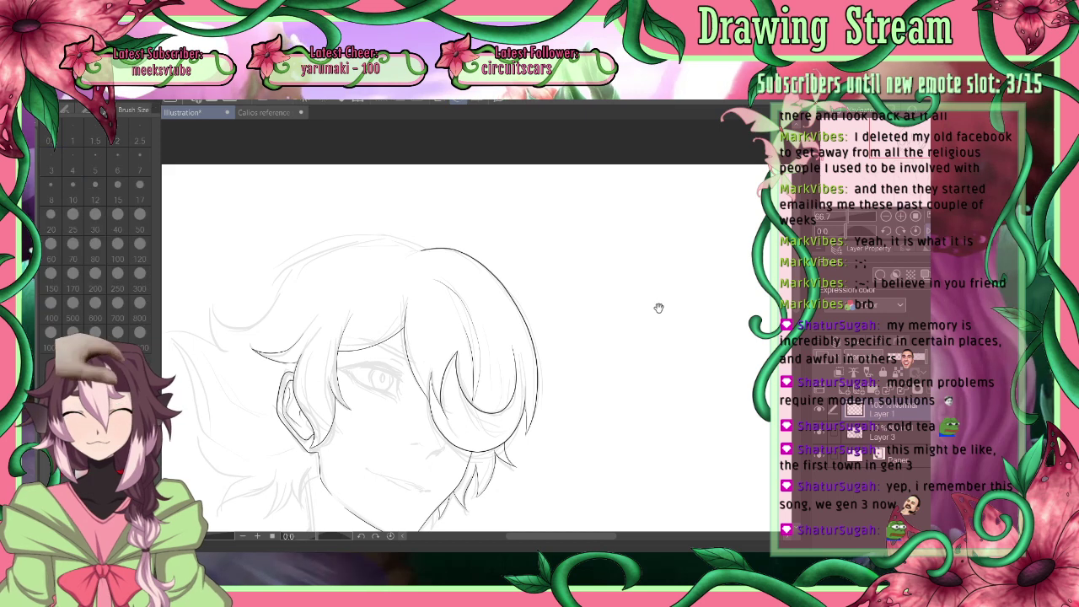
left_click_drag(657, 306, 766, 272)
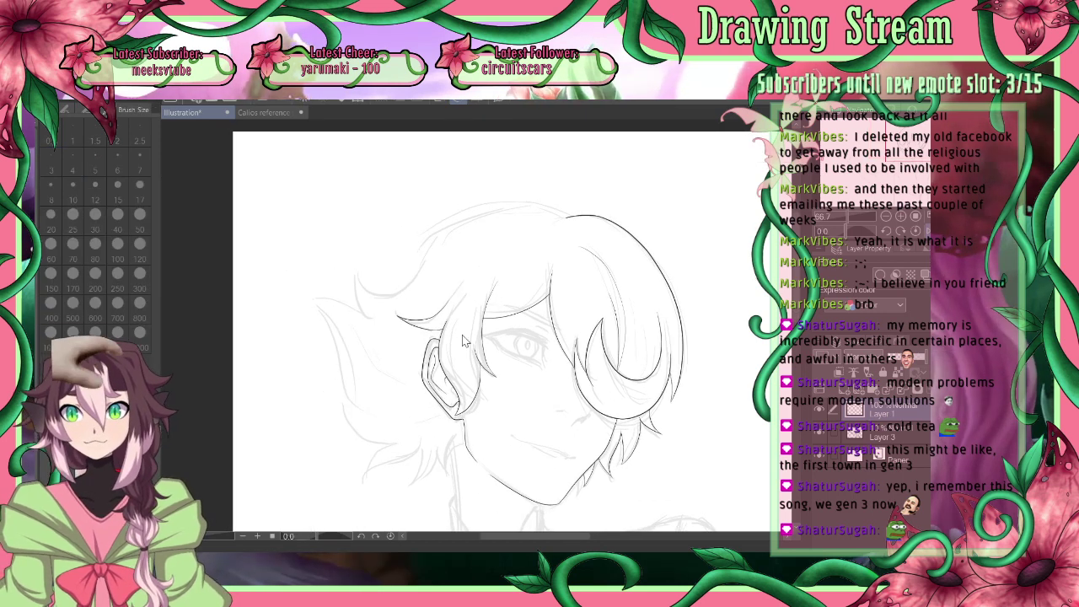
left_click(36, 271)
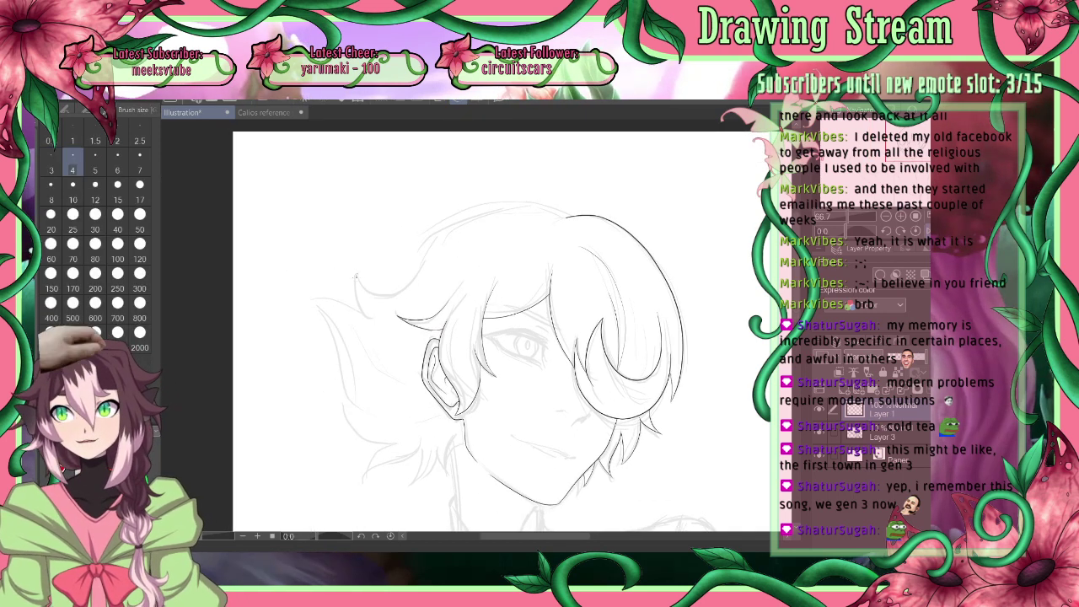
left_click_drag(354, 275, 415, 288)
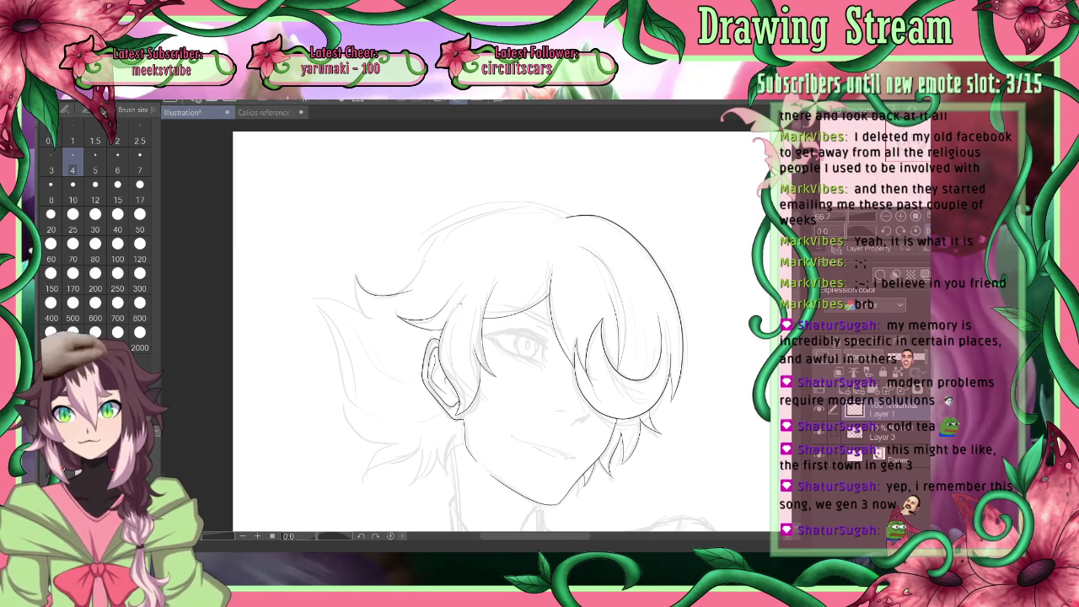
mouse_move(382, 285)
left_mouse_down()
mouse_move(440, 248)
mouse_move(414, 222)
mouse_move(400, 249)
left_mouse_up()
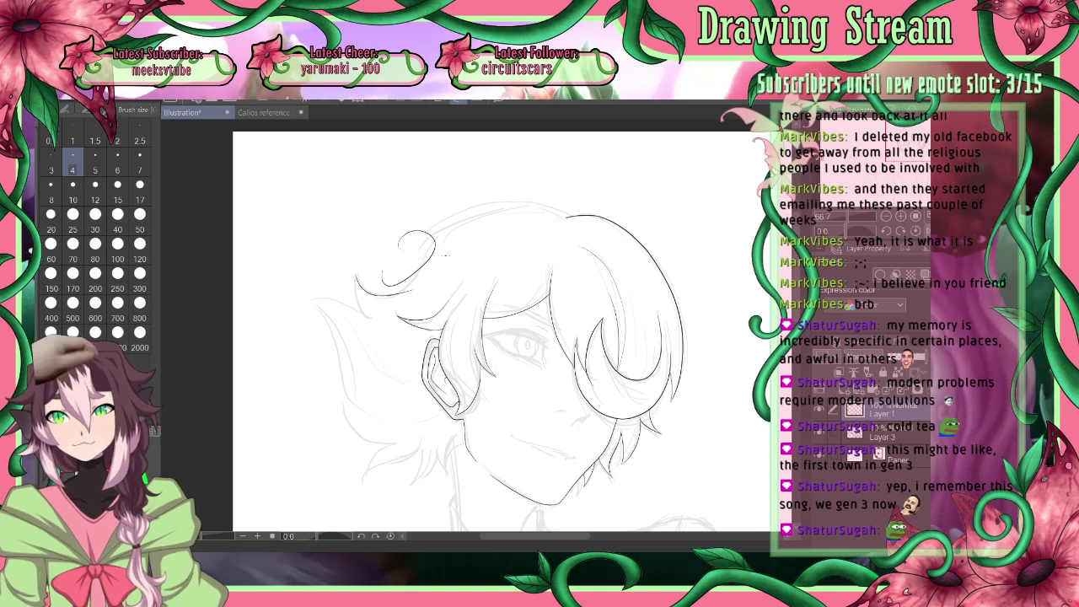
key("ctrl+z")
key("ctrl+z")
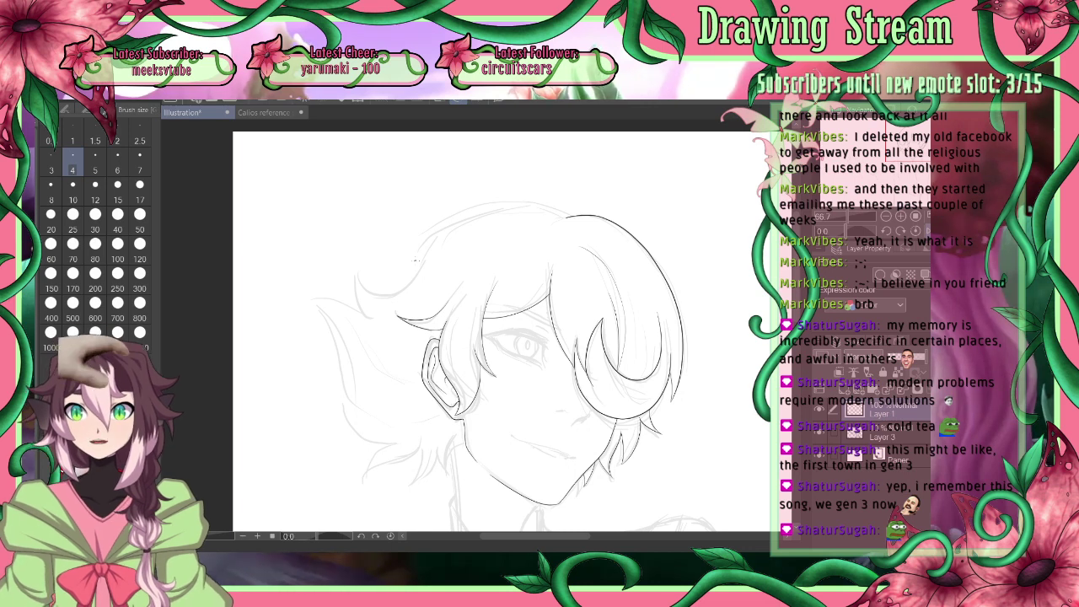
Ink the back hair outline from its outward flick over the crown to the fringe, and clean the join with the size 17 eraser
mouse_move(364, 288)
left_mouse_down()
mouse_move(416, 280)
mouse_move(429, 247)
left_mouse_up()
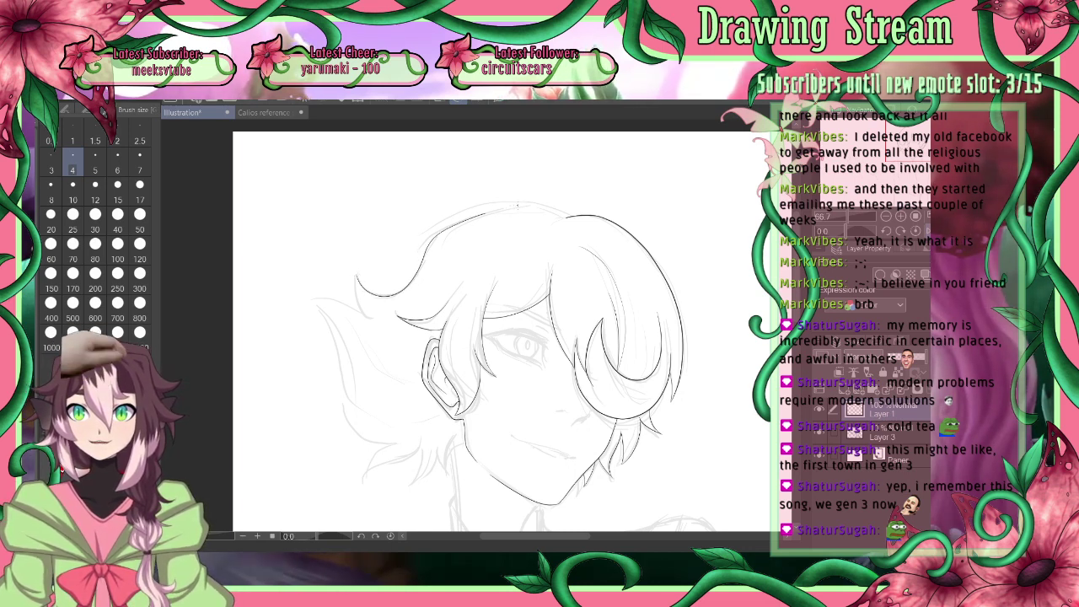
left_click_drag(526, 207, 556, 211)
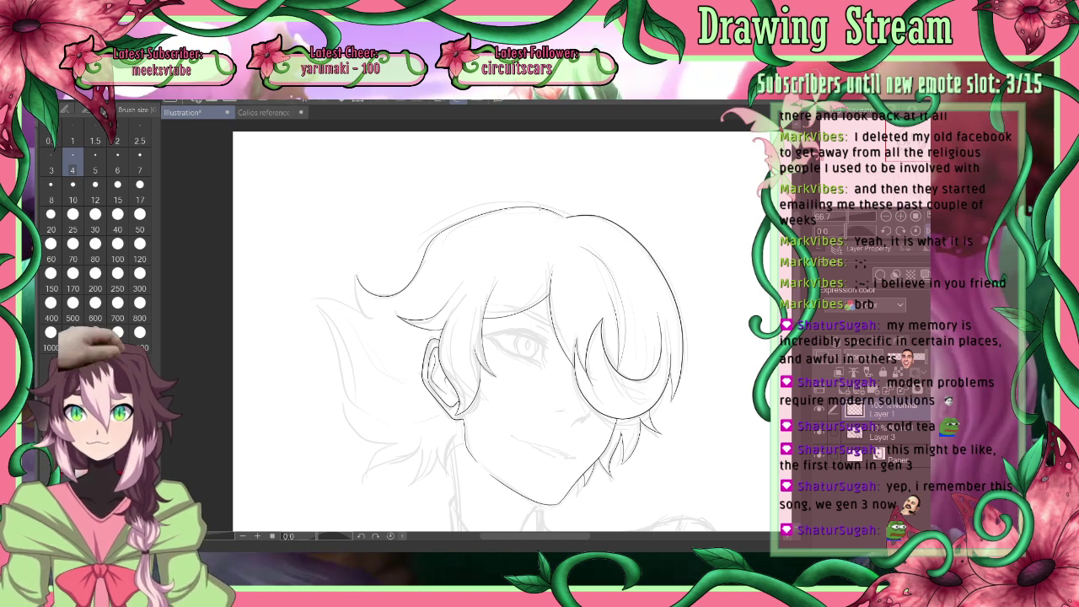
left_click_drag(540, 208, 568, 218)
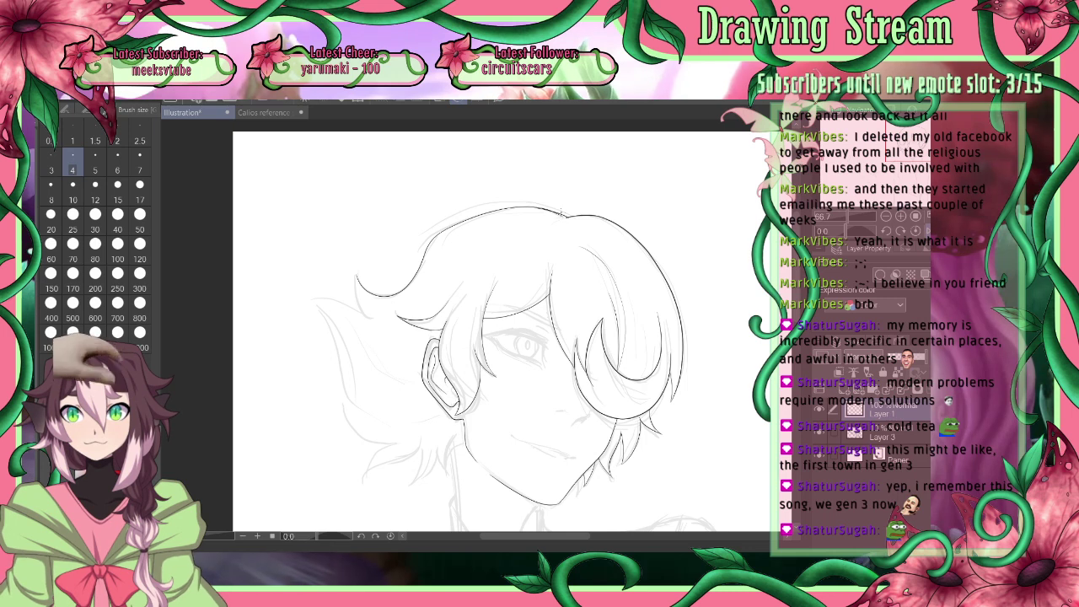
left_click(140, 187)
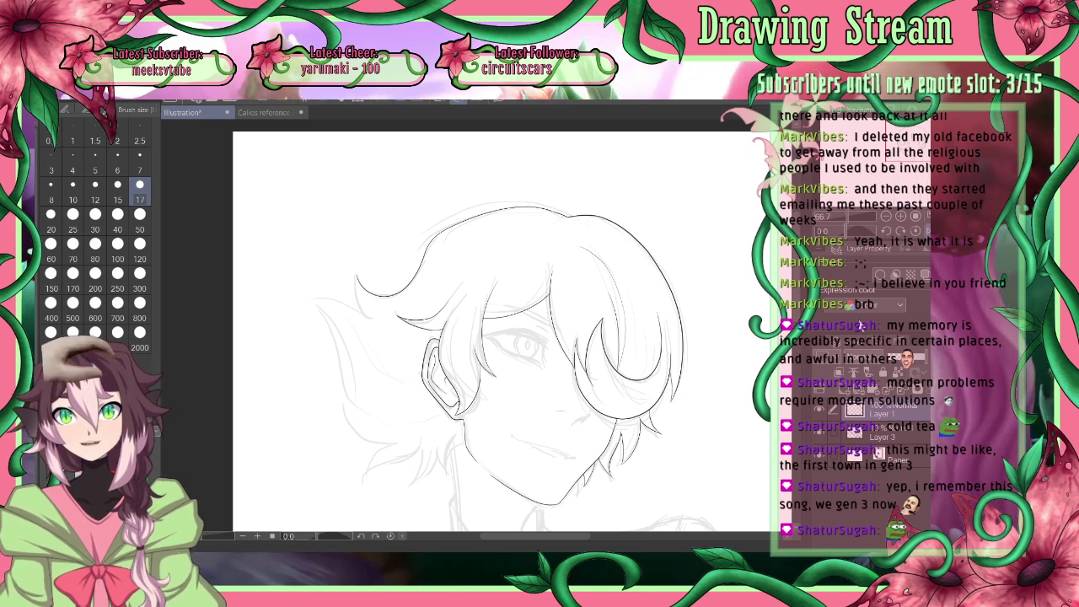
Mirror the canvas back and ink the spiky hair strands at the nape below the ear with the size 4 pen
left_click(928, 231)
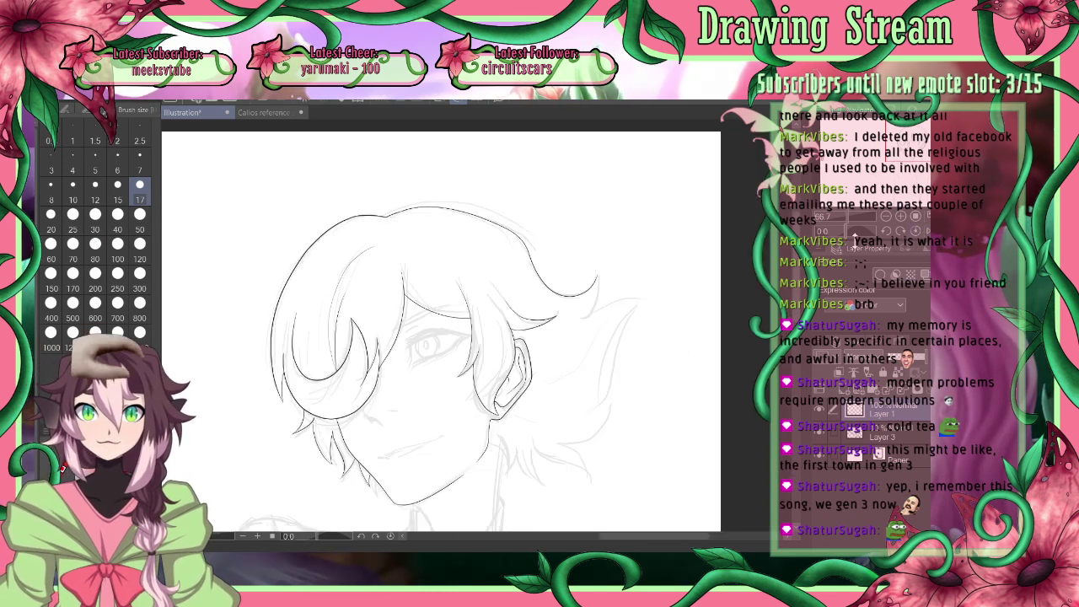
left_click(72, 169)
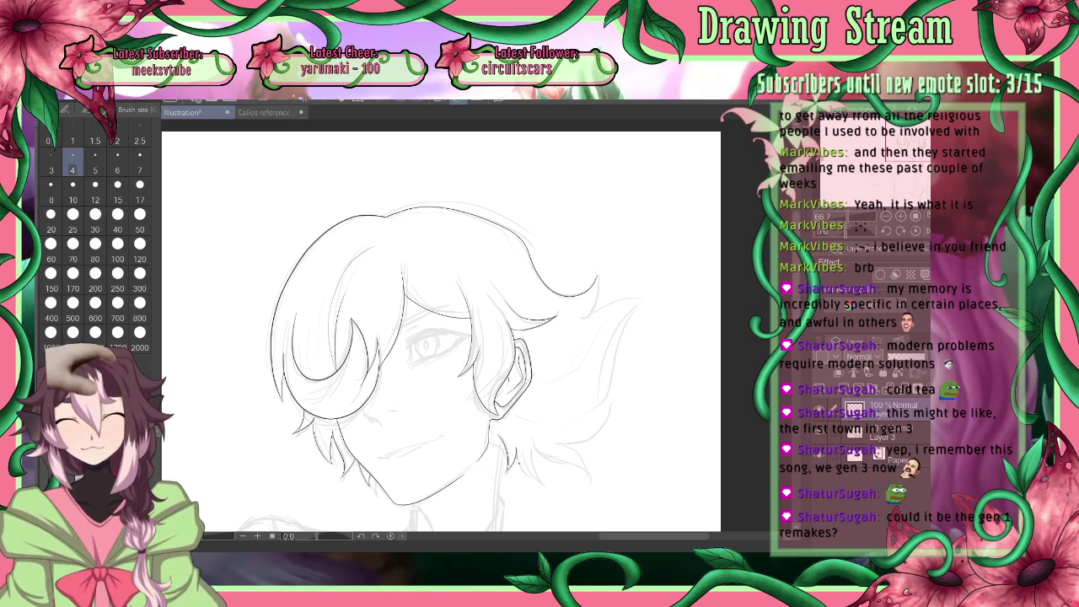
left_click_drag(518, 463, 534, 480)
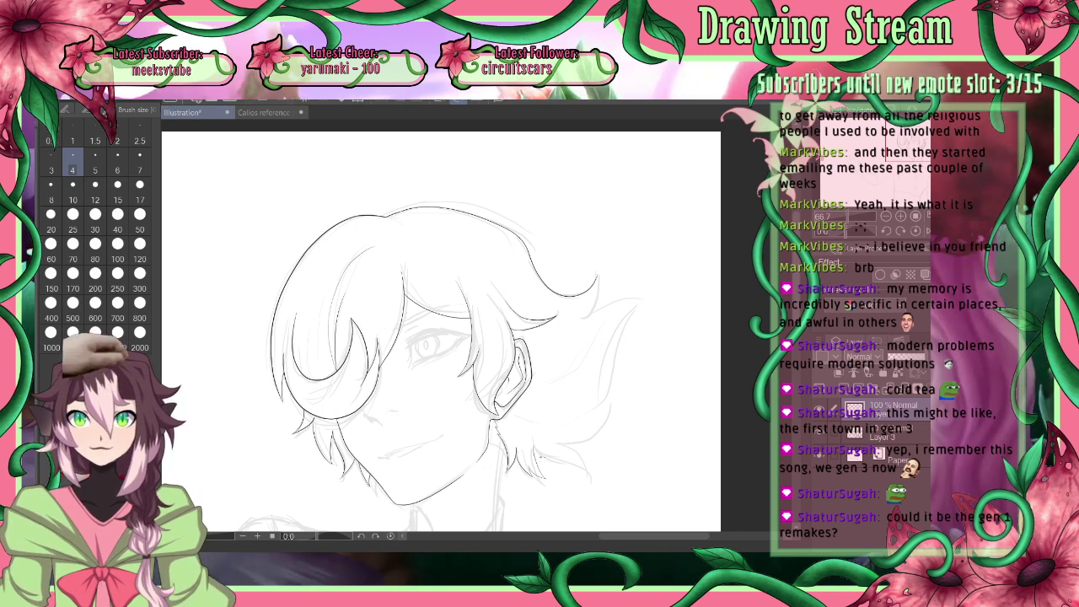
left_click_drag(533, 446, 595, 462)
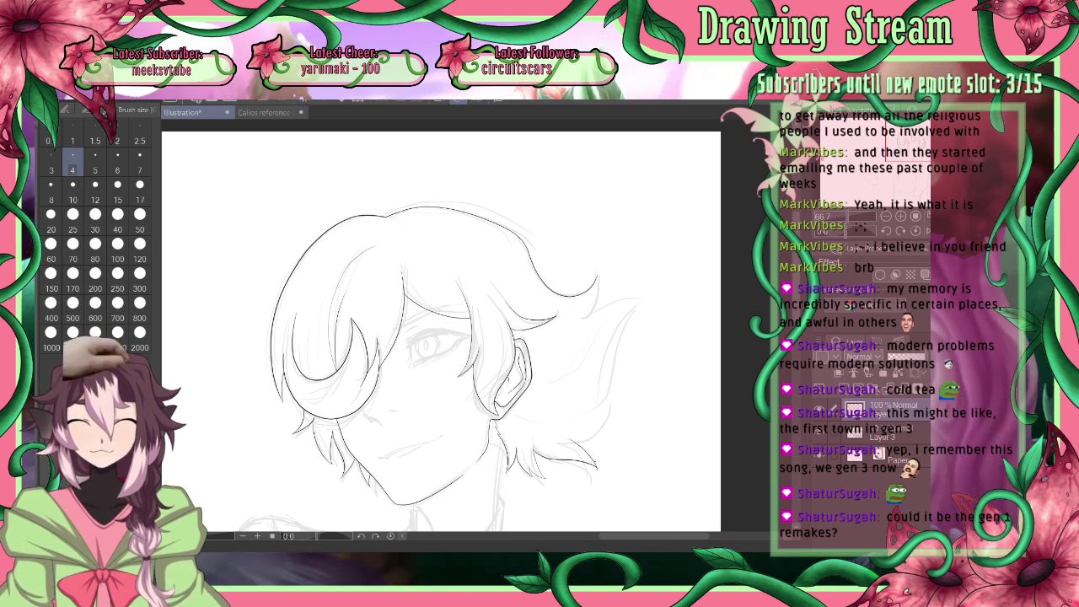
Ink the lower outer hair tuft behind the nape with its pointed tip, undoing the misplaced strokes above it
key("ctrl+z")
mouse_move(562, 440)
left_mouse_down()
mouse_move(596, 468)
mouse_move(616, 382)
mouse_move(585, 401)
mouse_move(620, 308)
mouse_move(647, 291)
mouse_move(580, 324)
left_mouse_up()
key("ctrl+z")
key("ctrl+z")
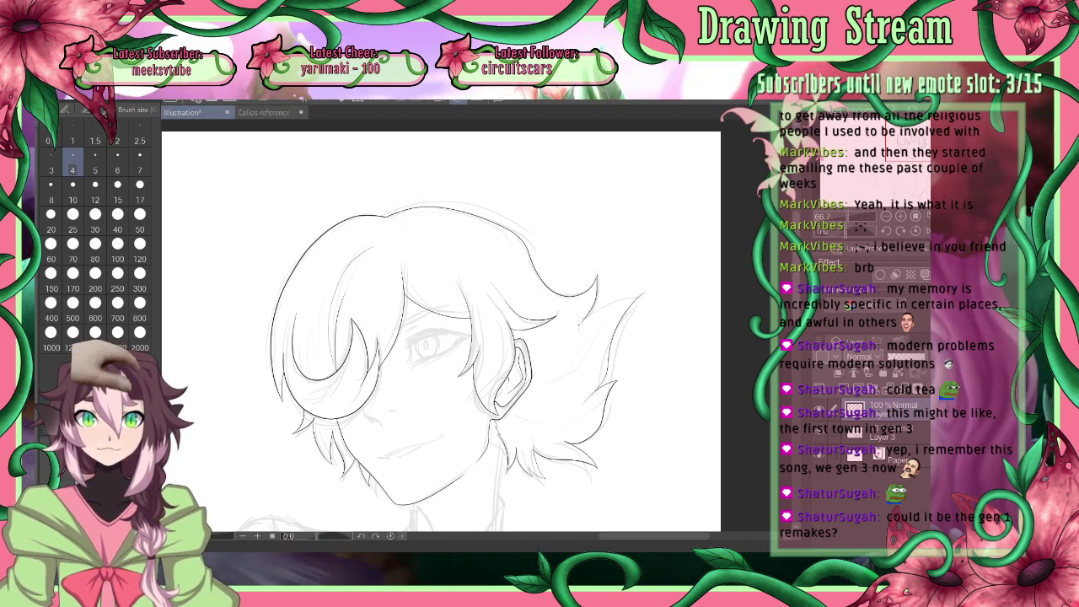
key("ctrl+z")
key("ctrl+z")
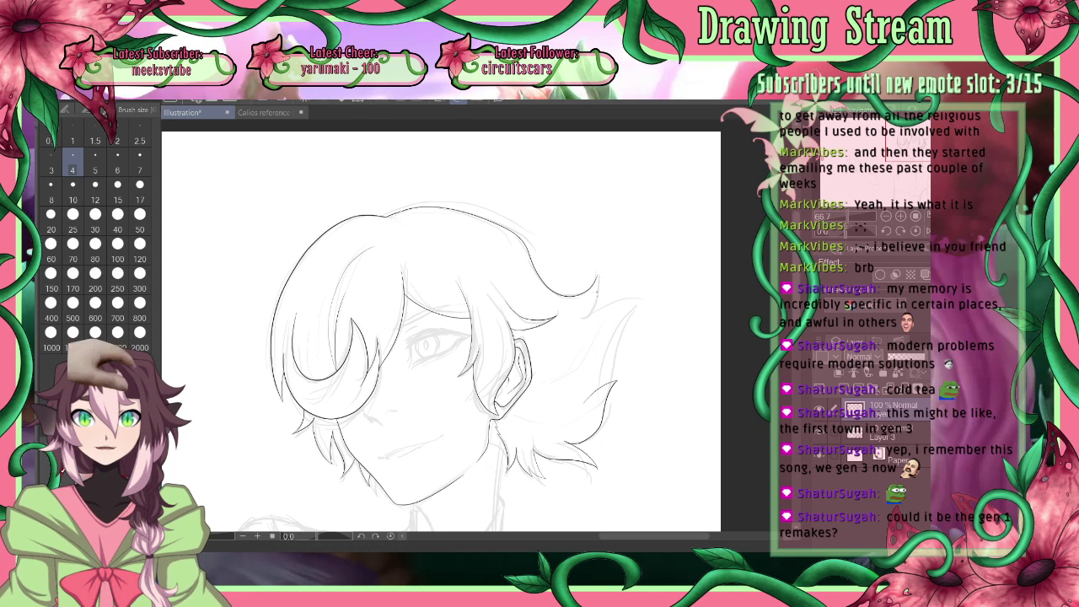
Ink the large pointed hair flick behind the ear, joining it to the tuft below, and trim its tip with the size 17 eraser
left_click_drag(592, 303, 584, 314)
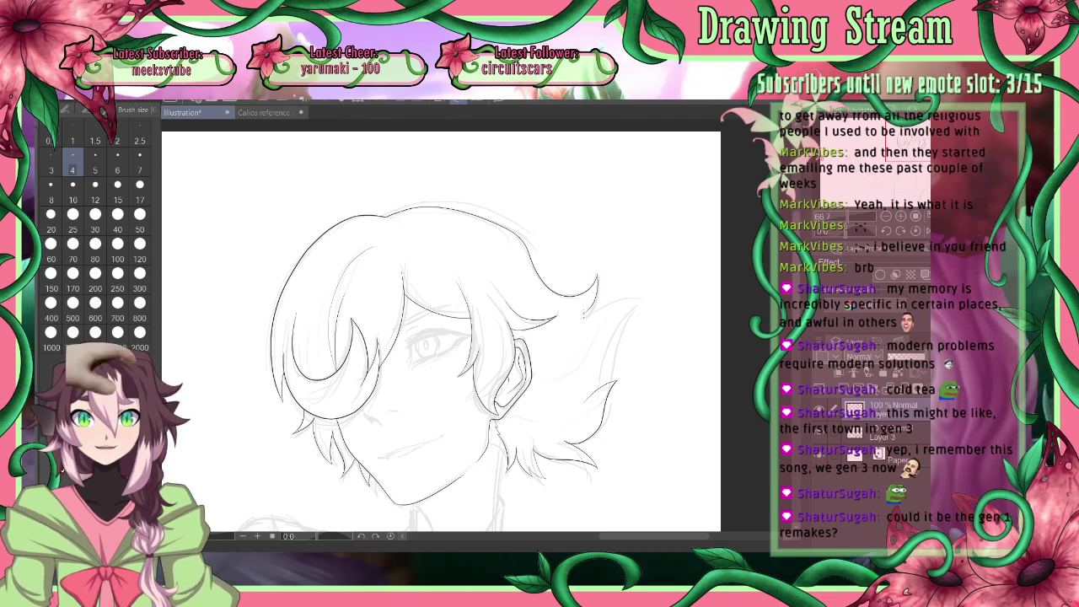
key("ctrl+z")
mouse_move(598, 276)
left_mouse_down()
mouse_move(585, 317)
mouse_move(633, 298)
mouse_move(652, 304)
left_mouse_up()
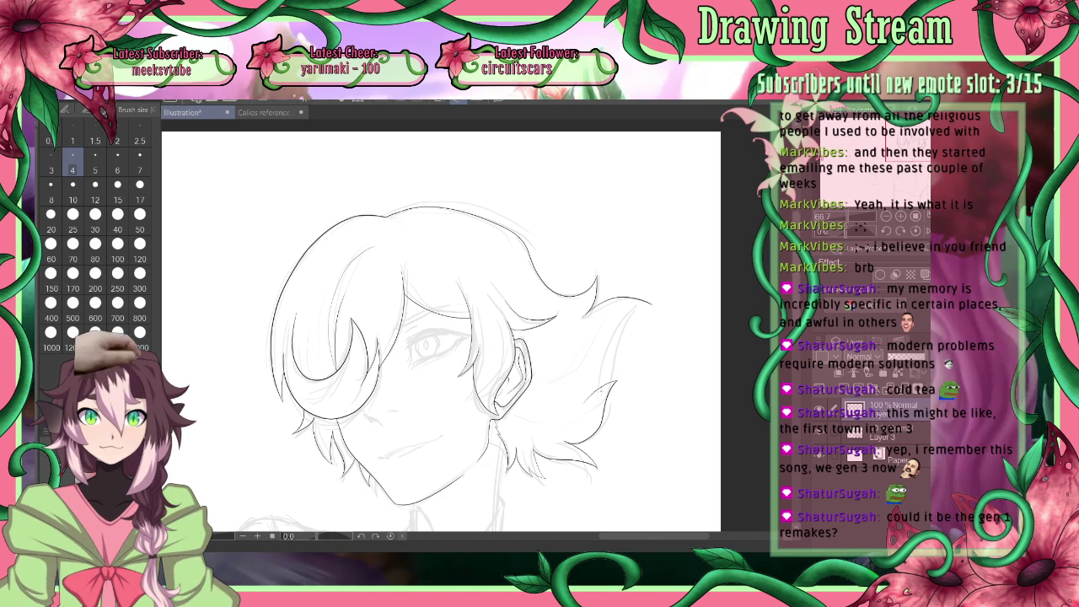
left_click_drag(597, 393, 610, 337)
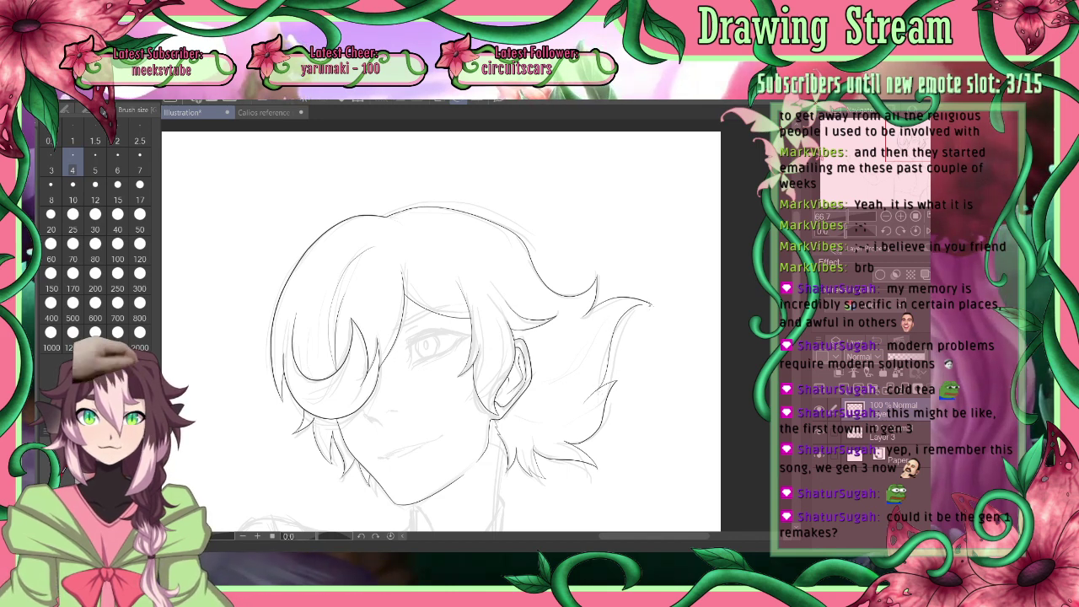
key("ctrl+z")
key("ctrl+z")
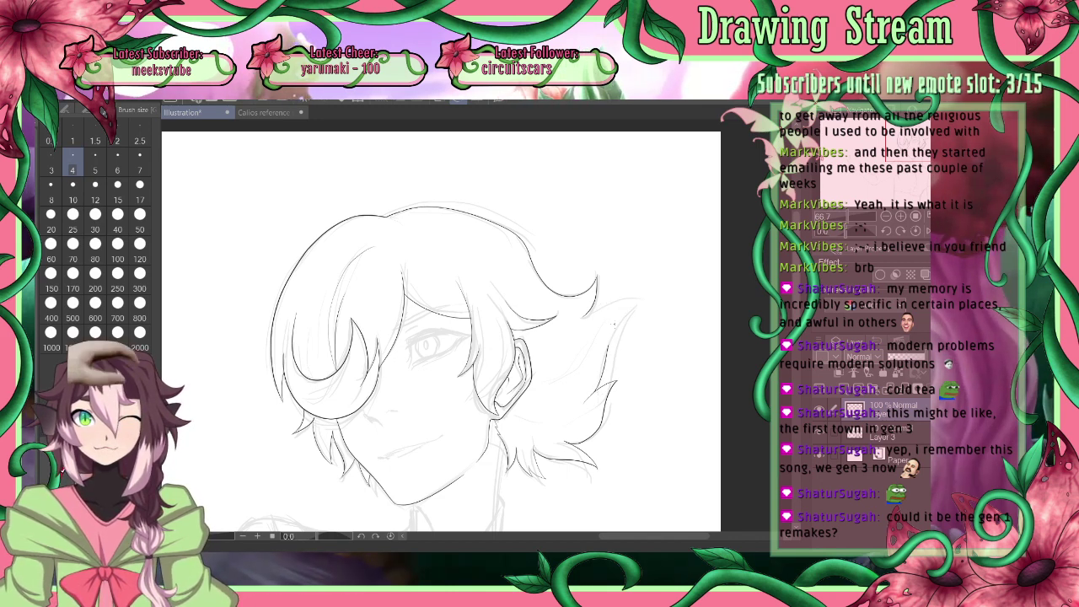
mouse_move(607, 345)
left_mouse_down()
mouse_move(646, 296)
mouse_move(622, 301)
left_mouse_up()
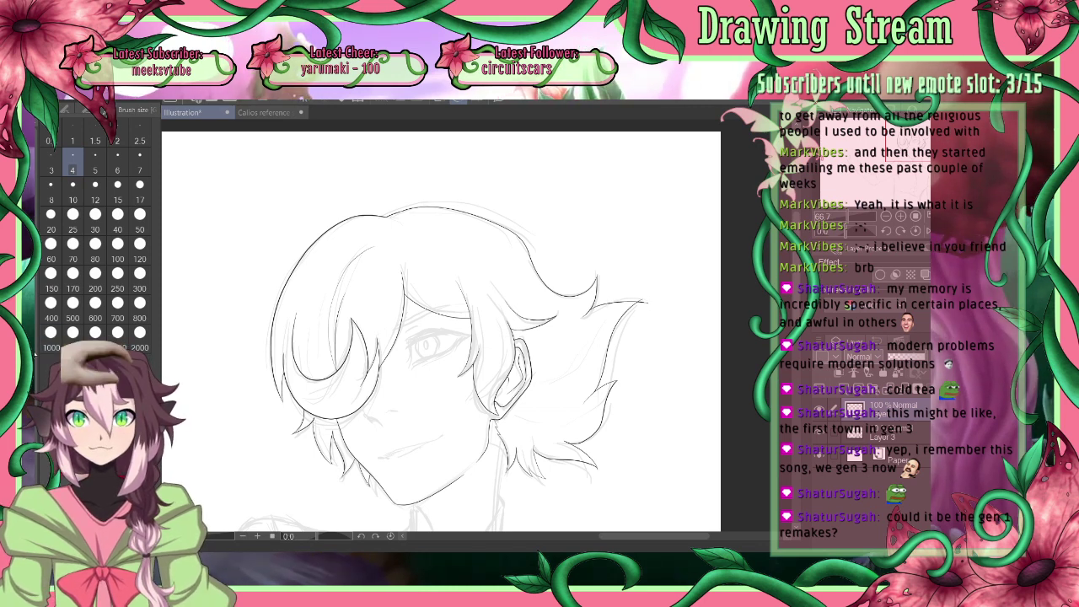
key("e")
left_click_drag(646, 301, 641, 304)
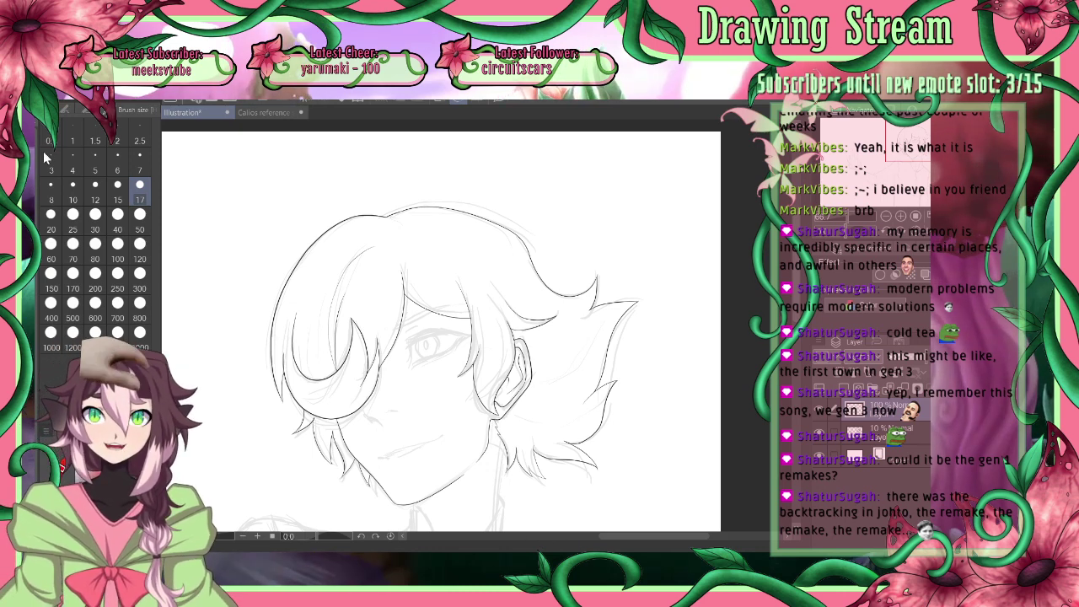
Set the pen to size 4 and try to ink the upper eyelid of the visible eye in one long stroke
key("space")
mouse_move(506, 361)
left_mouse_down()
mouse_move(632, 390)
mouse_move(706, 379)
mouse_move(742, 405)
left_mouse_up()
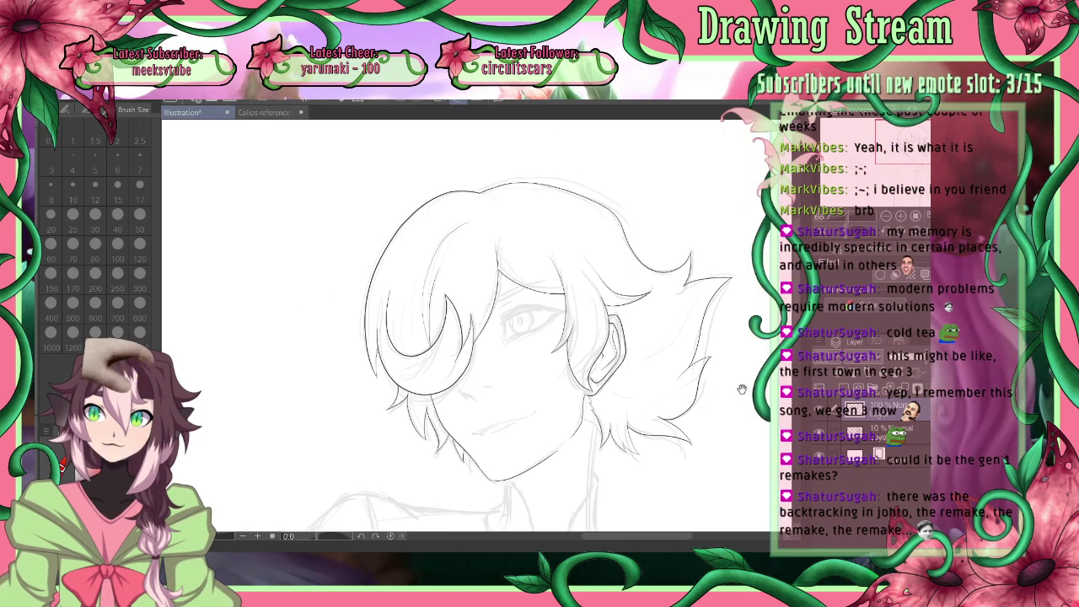
mouse_move(723, 443)
left_mouse_down()
mouse_move(641, 381)
mouse_move(738, 365)
left_mouse_up()
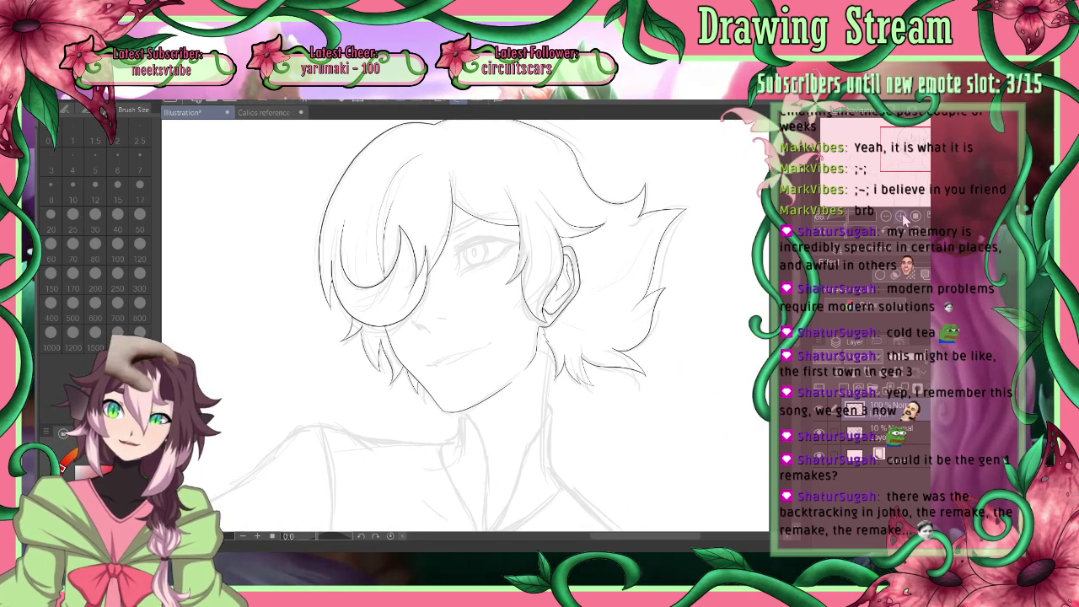
left_click(903, 219)
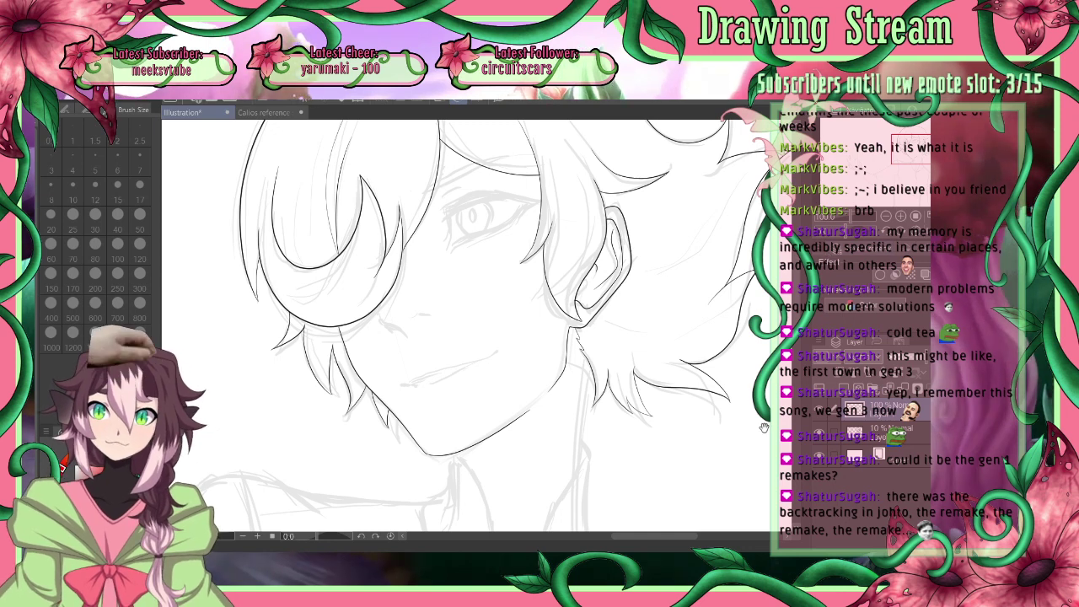
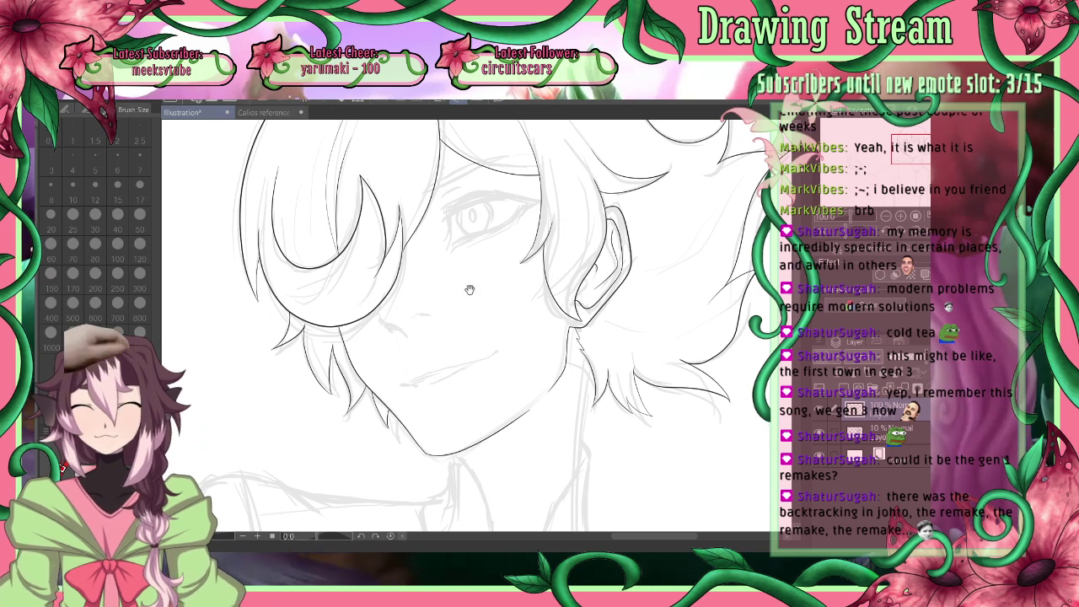
left_click_drag(514, 325, 523, 343)
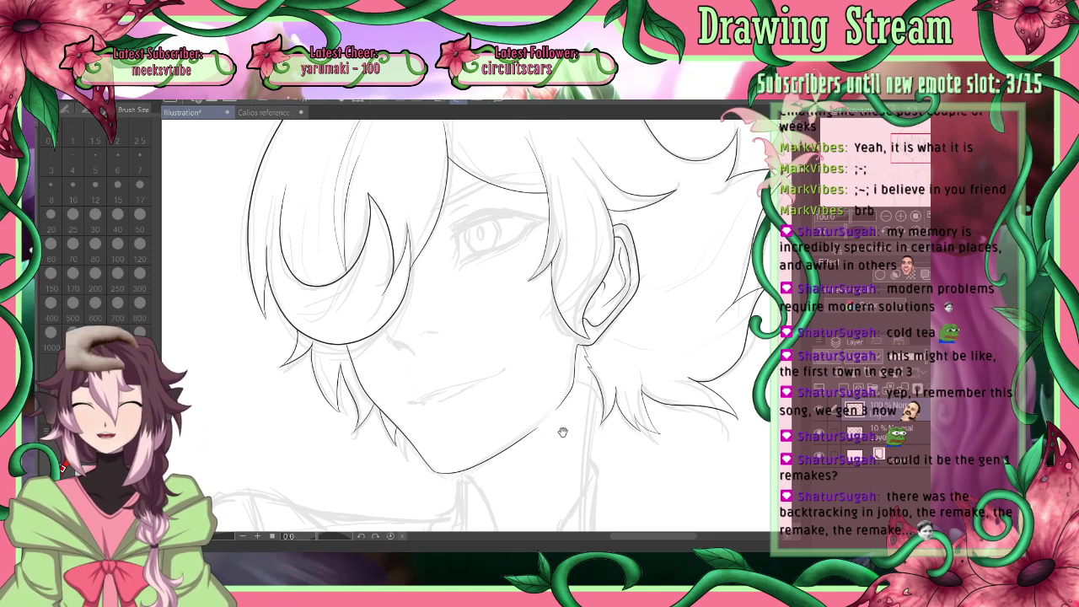
left_click(140, 185)
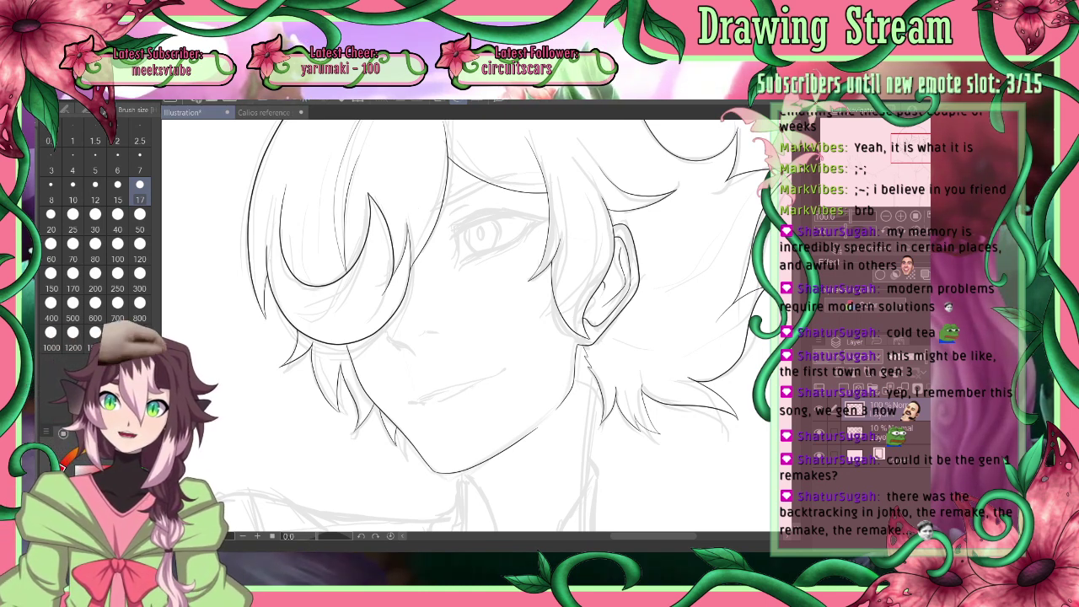
left_click(72, 162)
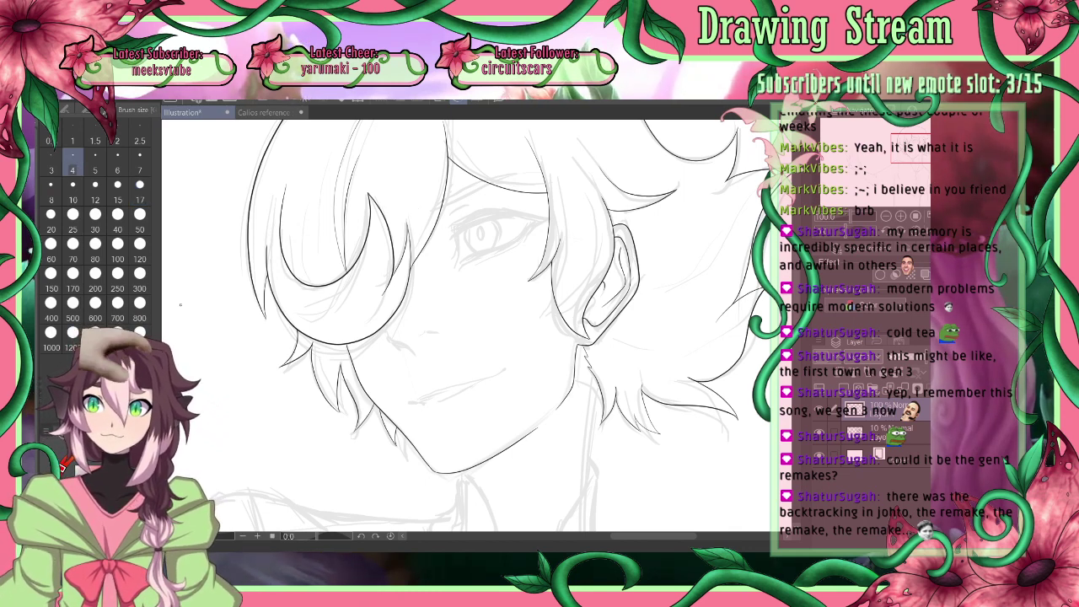
scroll(798, 302, "up", 1)
scroll(799, 302, "up", 2)
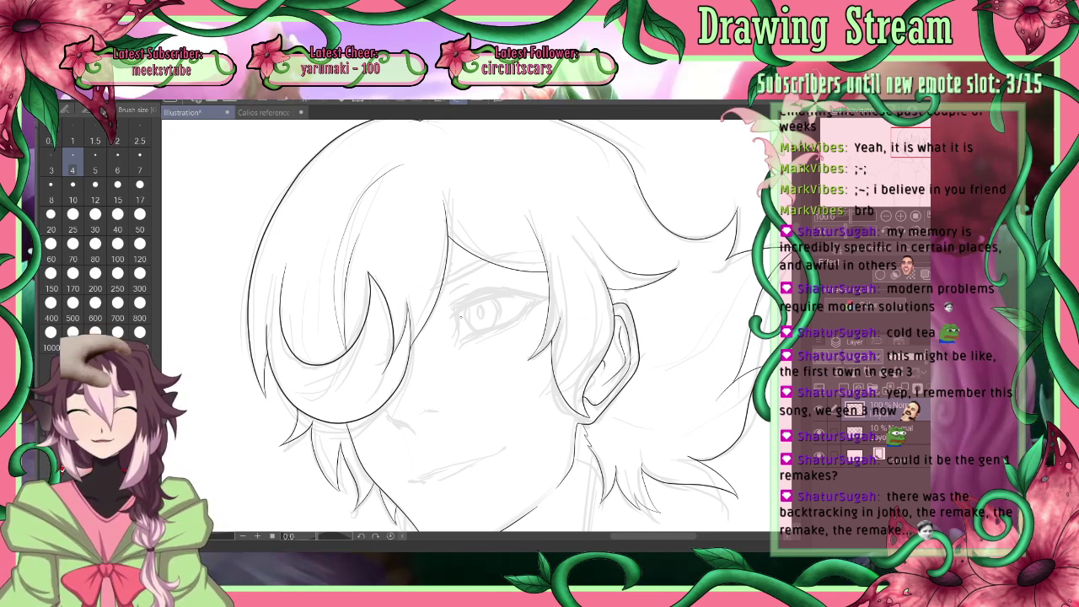
left_click_drag(459, 312, 530, 297)
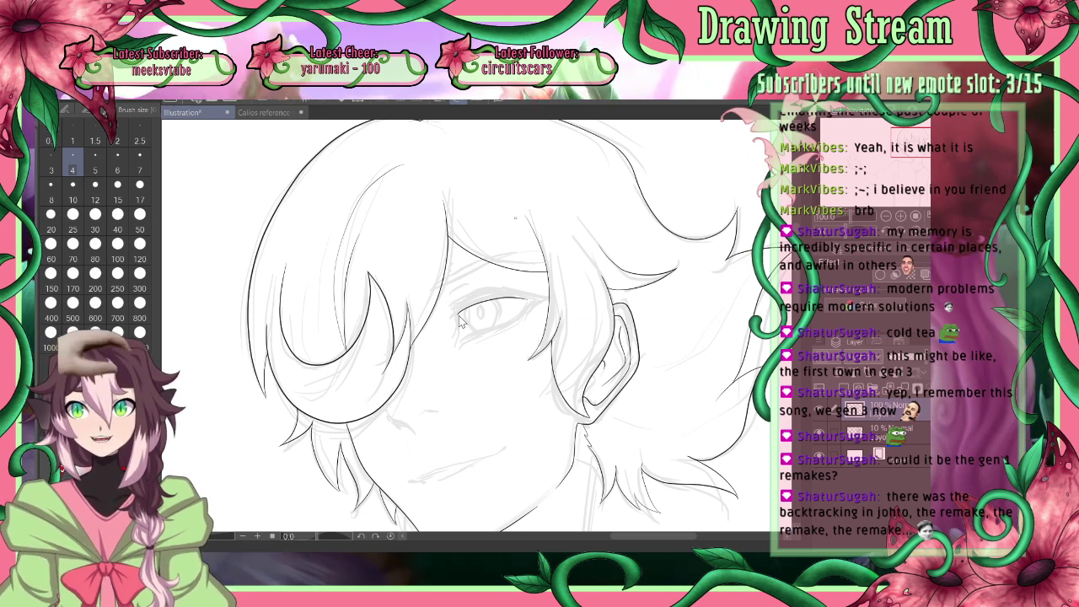
key("ctrl+z")
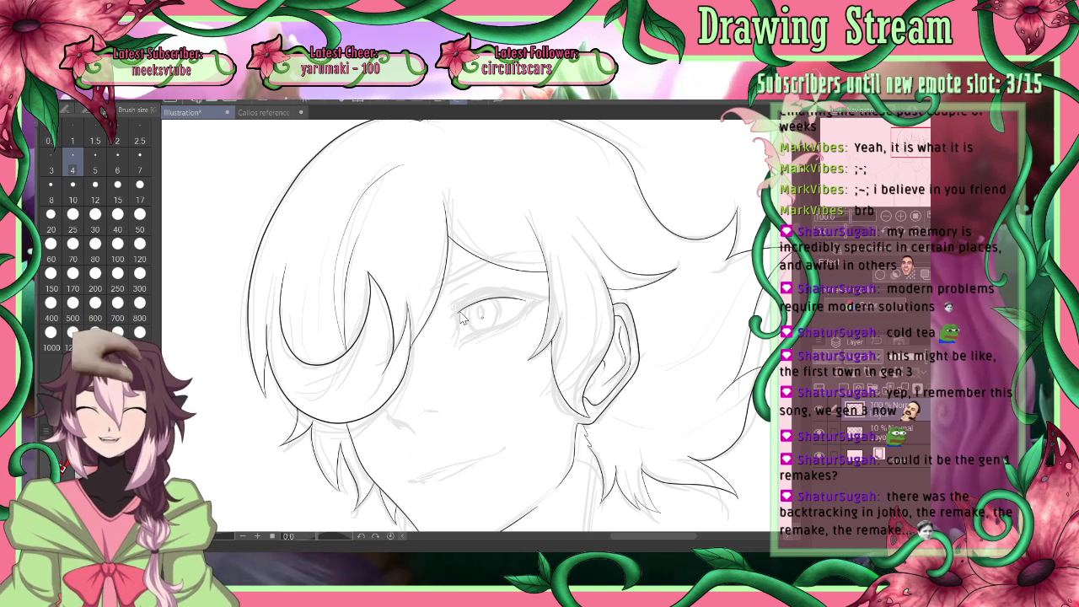
mouse_move(458, 313)
left_mouse_down()
mouse_move(492, 296)
mouse_move(526, 297)
left_mouse_up()
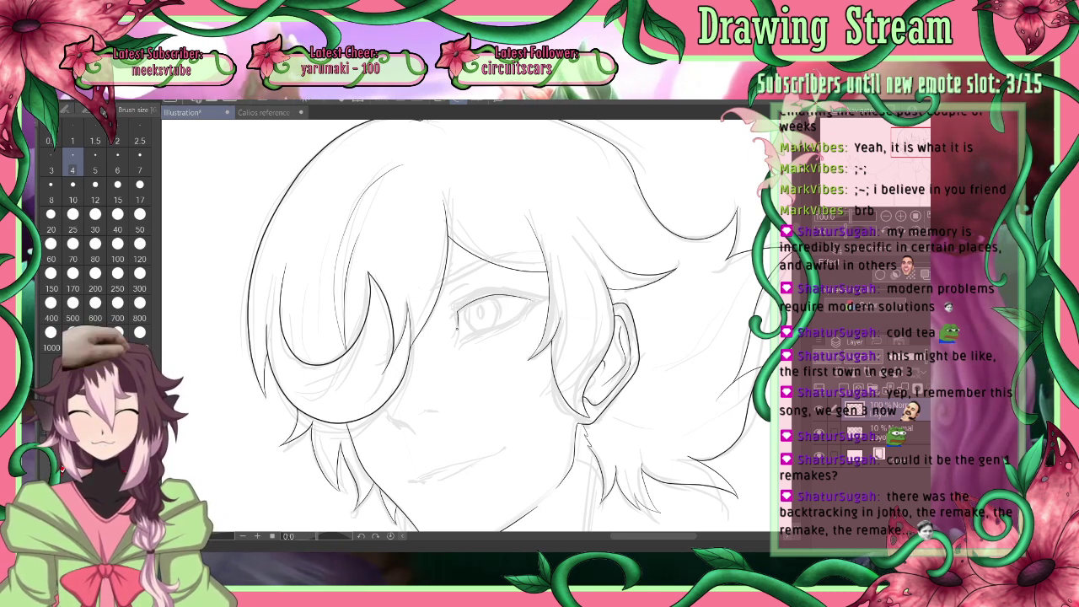
key("ctrl+z")
key("ctrl+z")
Try to ink the inner corner of the visible eye with a shorter upper eyelid line
mouse_move(457, 327)
left_mouse_down()
mouse_move(466, 312)
mouse_move(458, 332)
left_mouse_up()
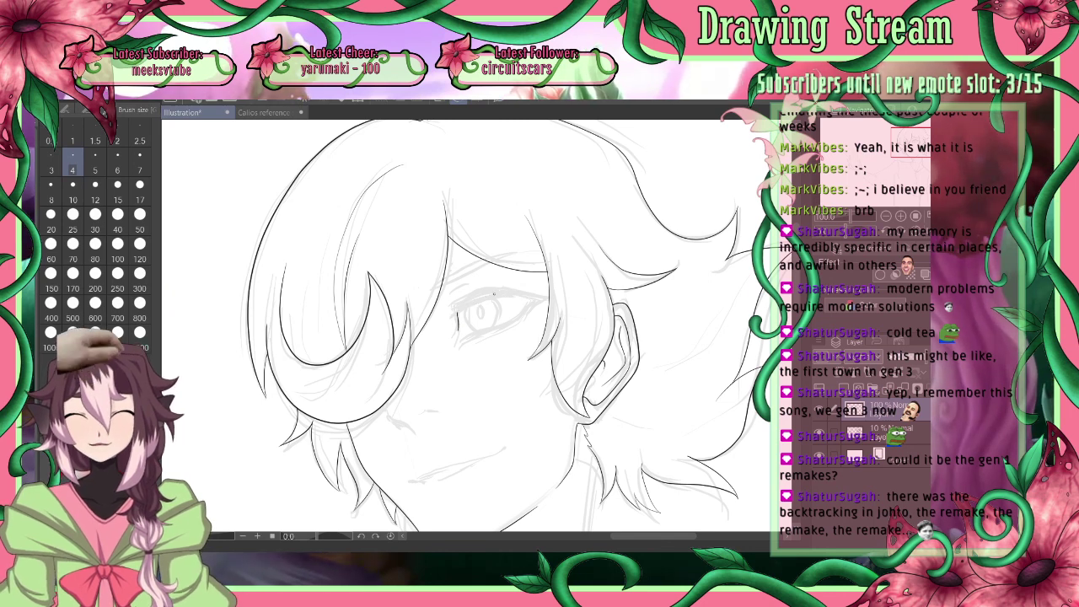
left_click_drag(459, 309, 511, 297)
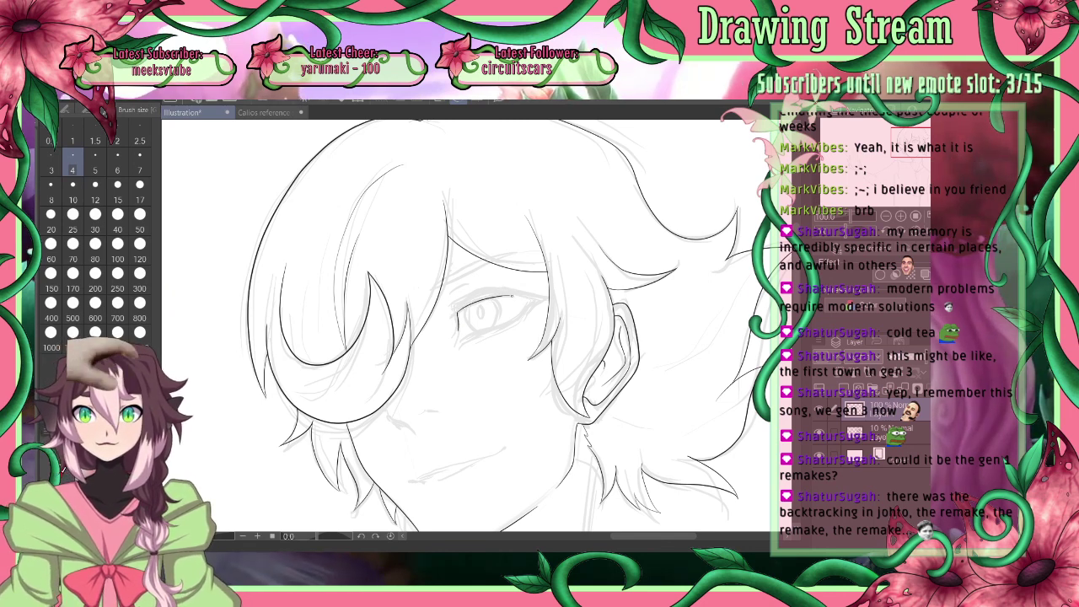
key("ctrl+z")
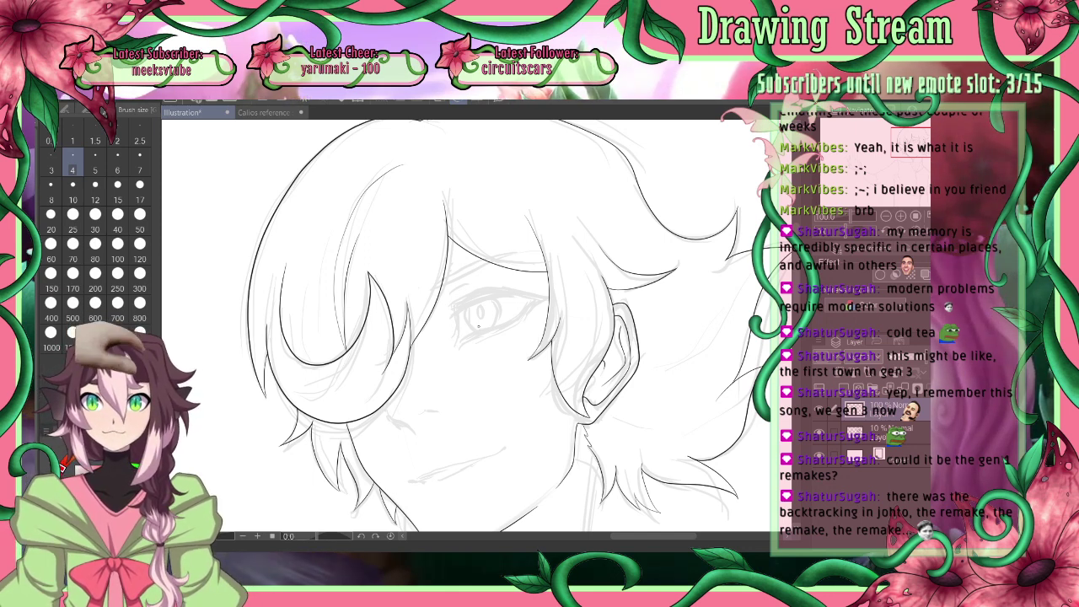
left_click_drag(460, 311, 511, 296)
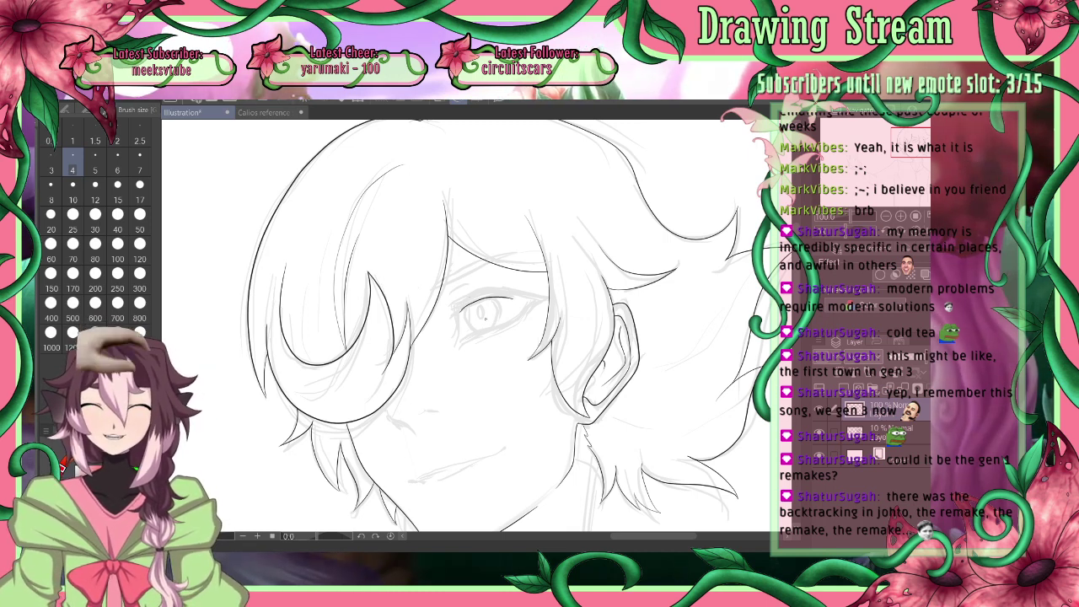
key("ctrl+z")
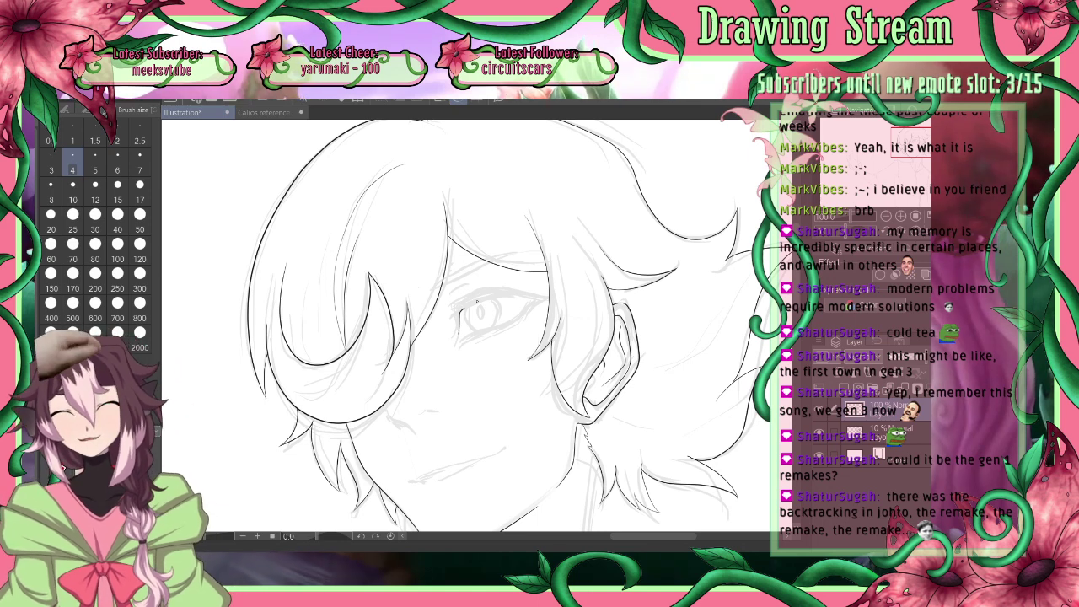
Ink the upper eyelid line of the visible eye and the short line down its inner corner with the size 4 pen
left_click_drag(470, 302, 532, 299)
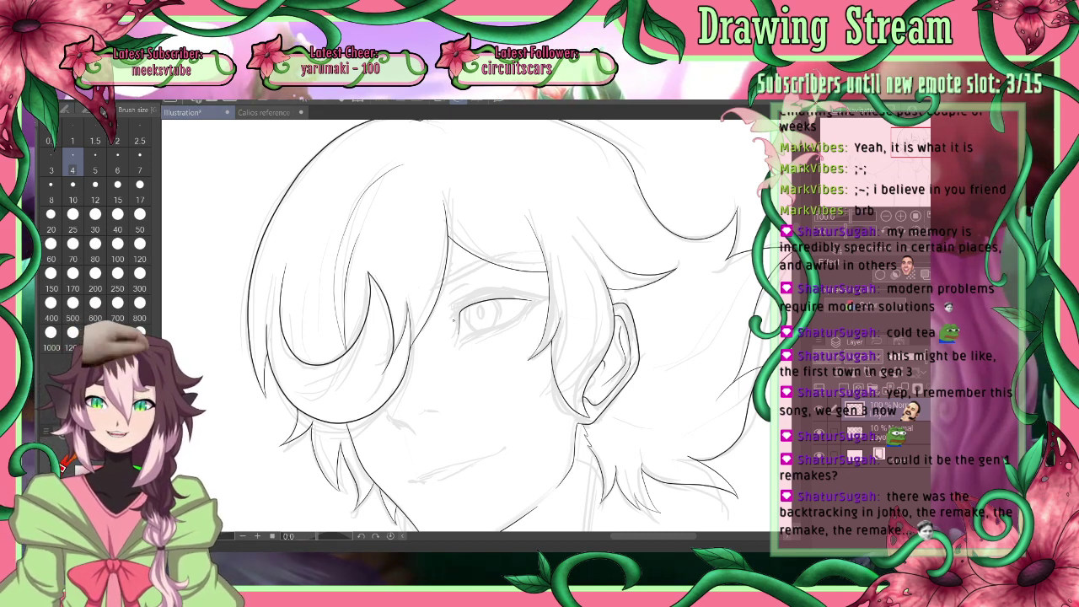
left_click_drag(454, 311, 456, 344)
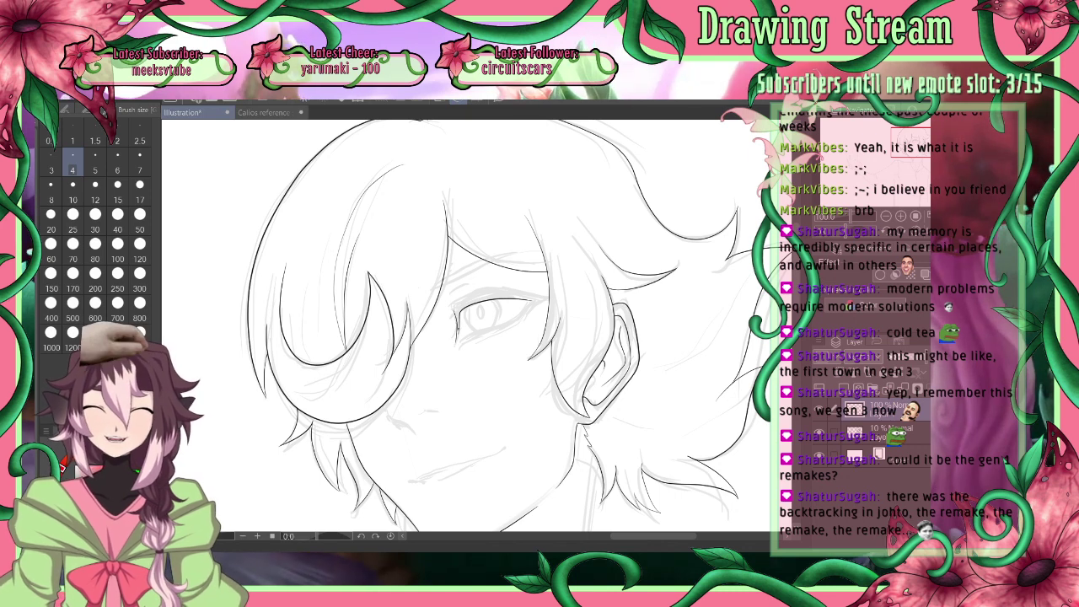
key("ctrl+z")
left_click_drag(455, 310, 459, 338)
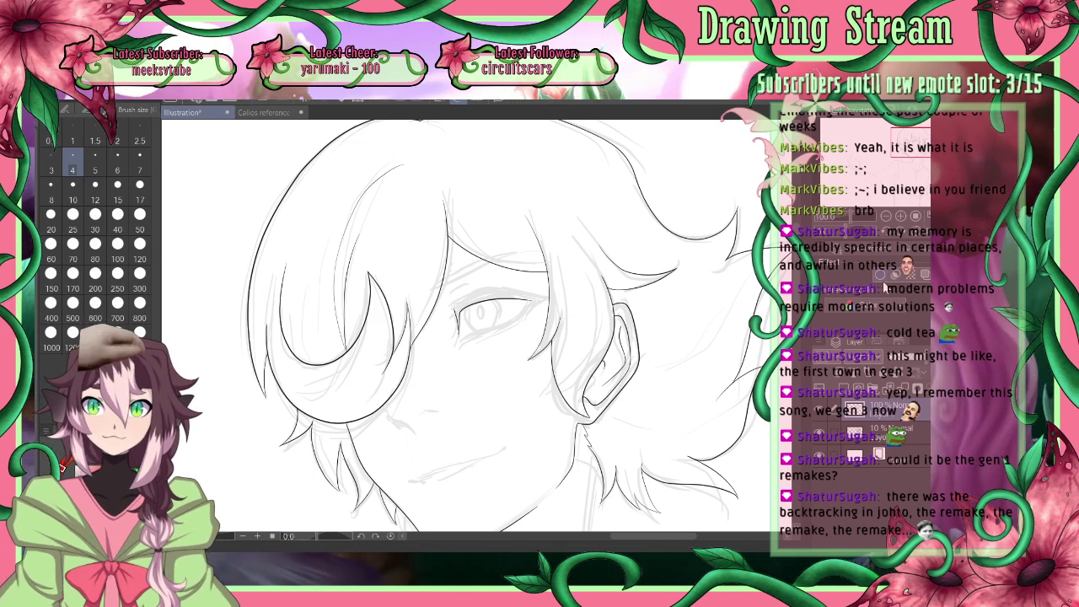
Mirror the canvas, ink the lower line running from the eye's outer corner, and mirror the canvas back
left_click(927, 232)
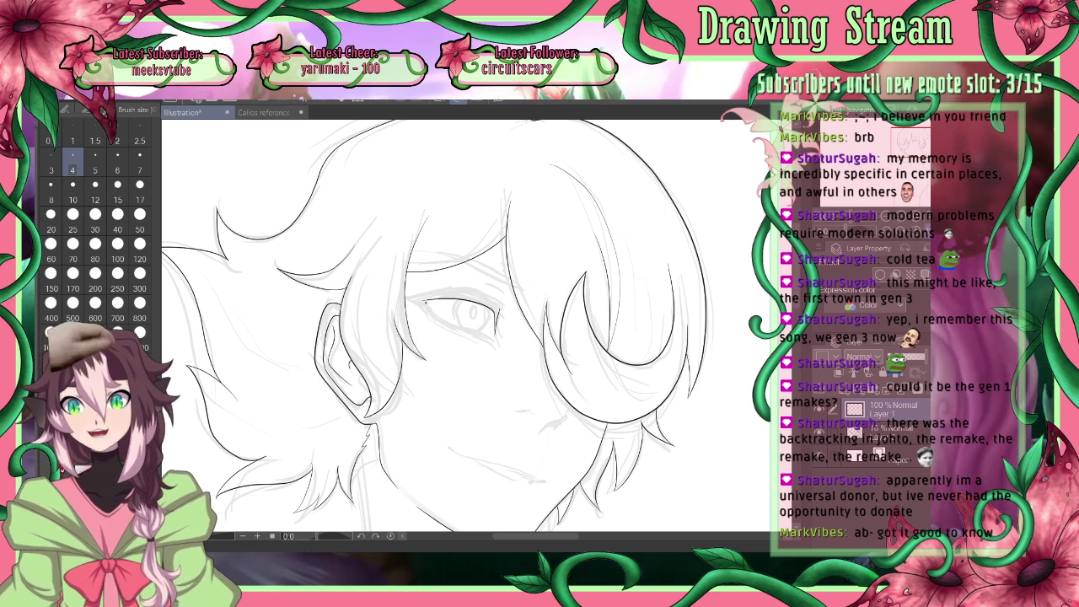
mouse_move(425, 301)
left_mouse_down()
mouse_move(448, 323)
mouse_move(483, 329)
left_mouse_up()
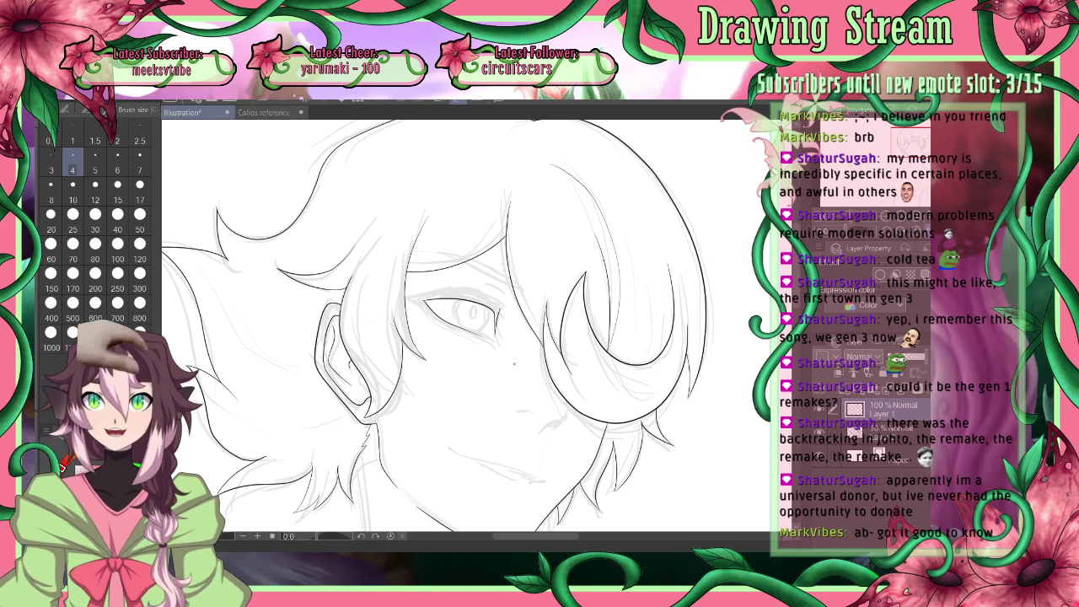
key("h")
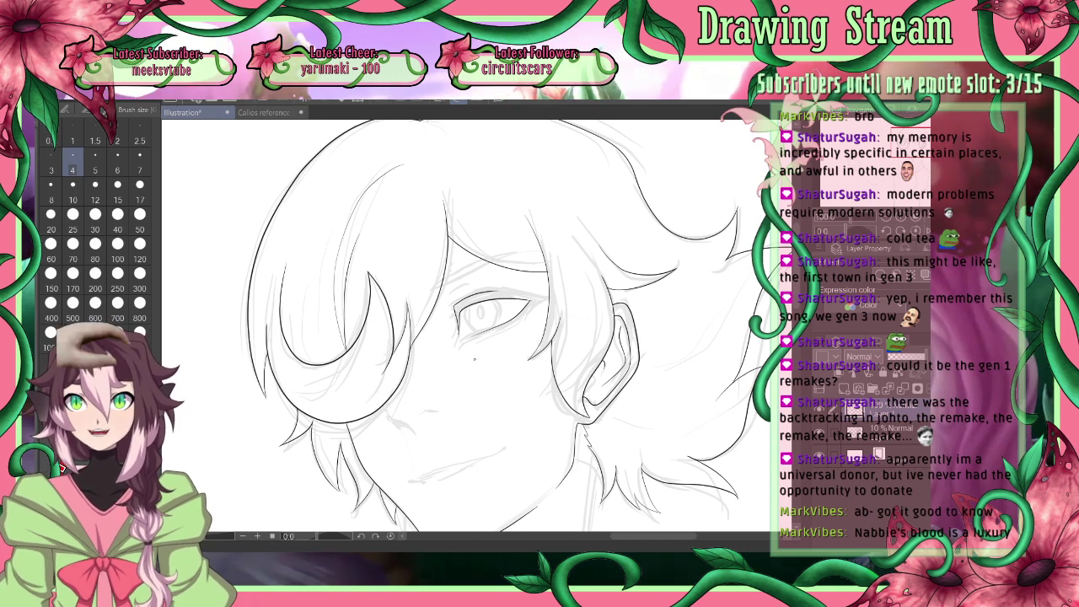
Ink the crease above the upper eyelid on the mirrored canvas, flip back, and trim the eye's lower line with the size 17 eraser
left_click(927, 231)
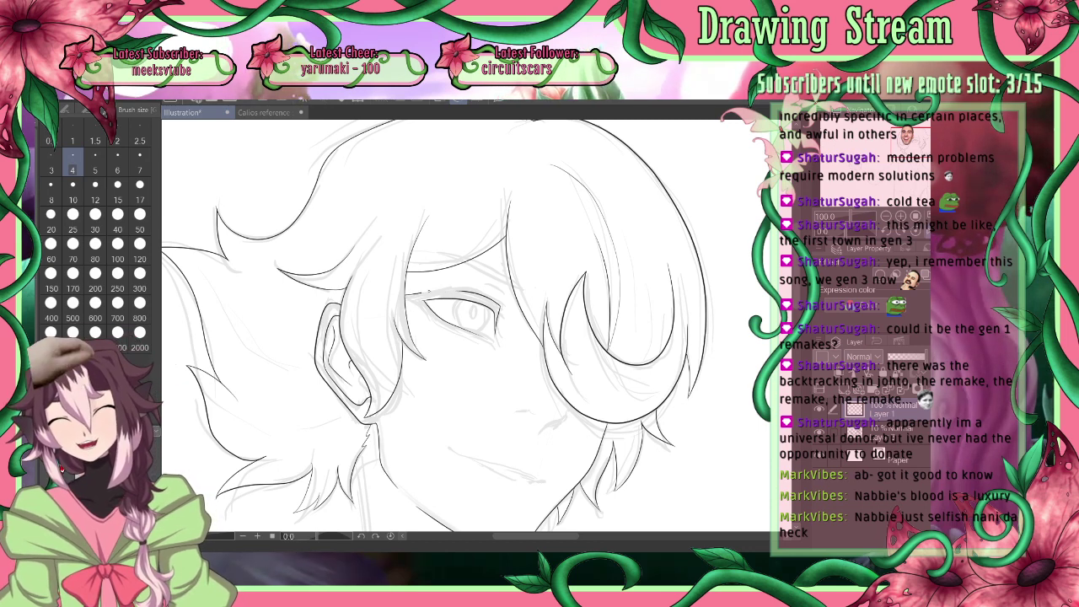
key("ctrl+z")
left_click_drag(405, 295, 468, 290)
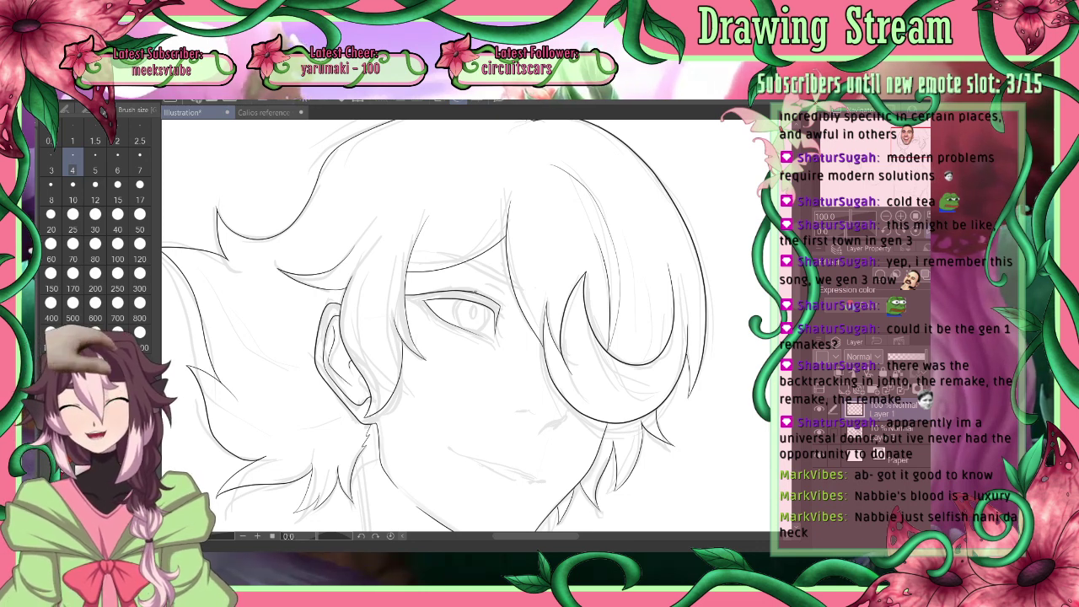
key("e")
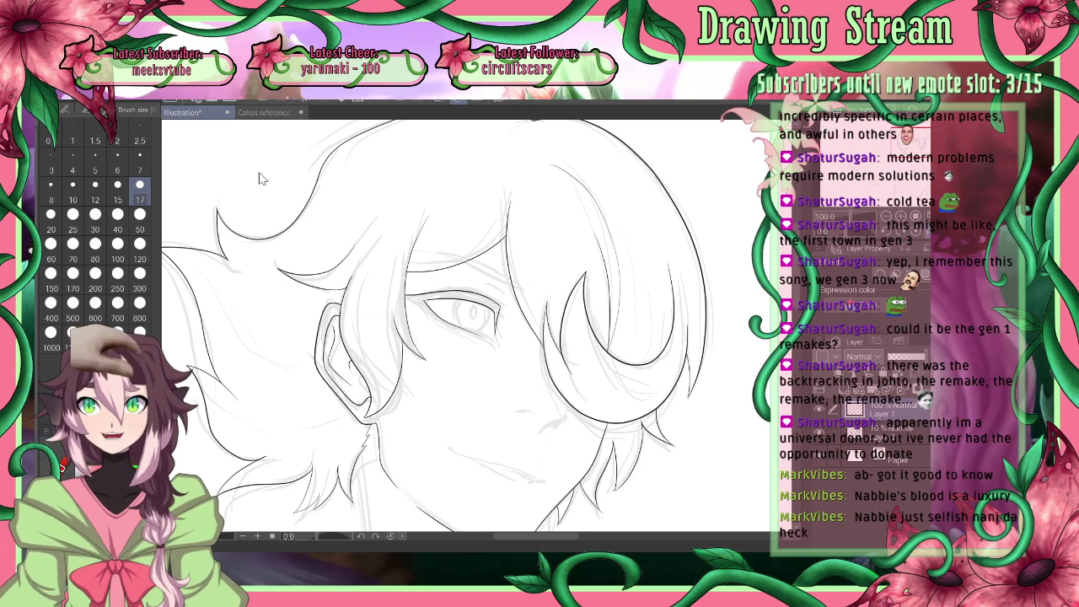
key("p")
key("h")
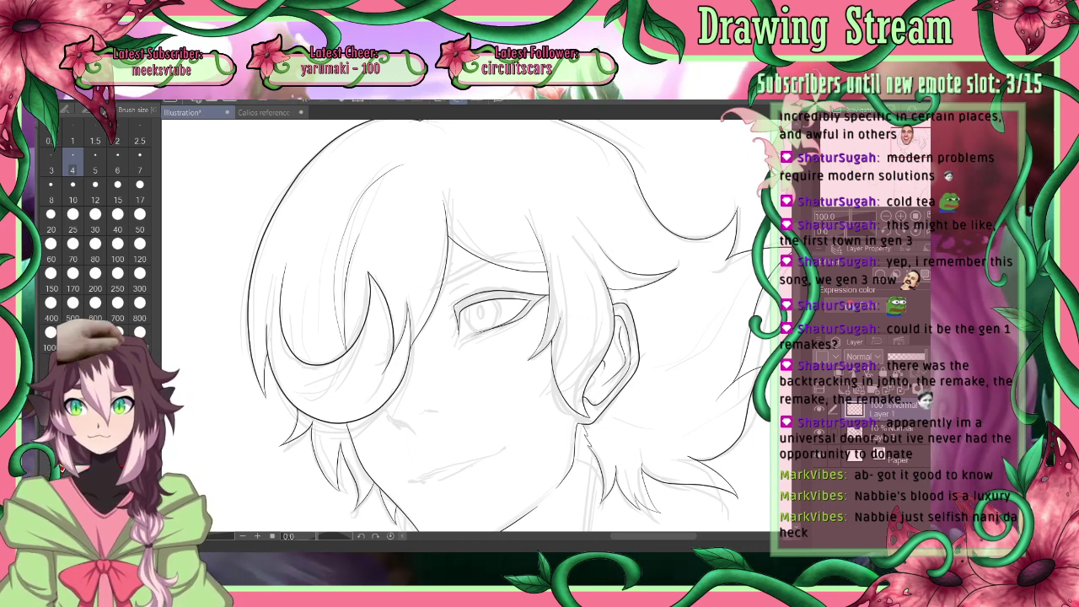
key("e")
left_click_drag(494, 327, 460, 340)
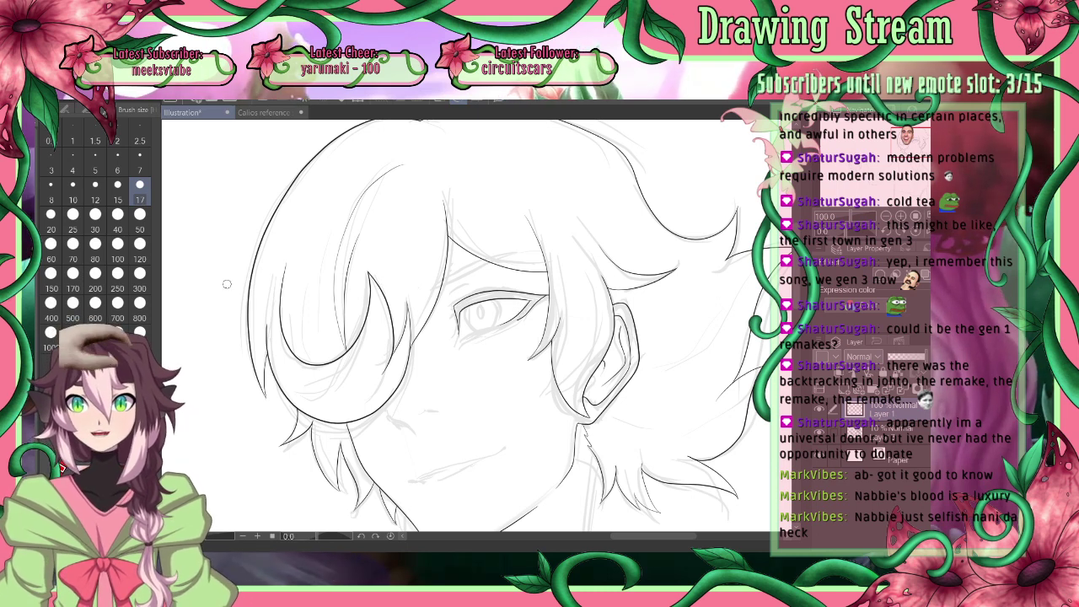
Refine the visible eye's lower eyelid line with the size 4 pen and size 17 eraser, mirroring the canvas and flipping it back
left_click(72, 162)
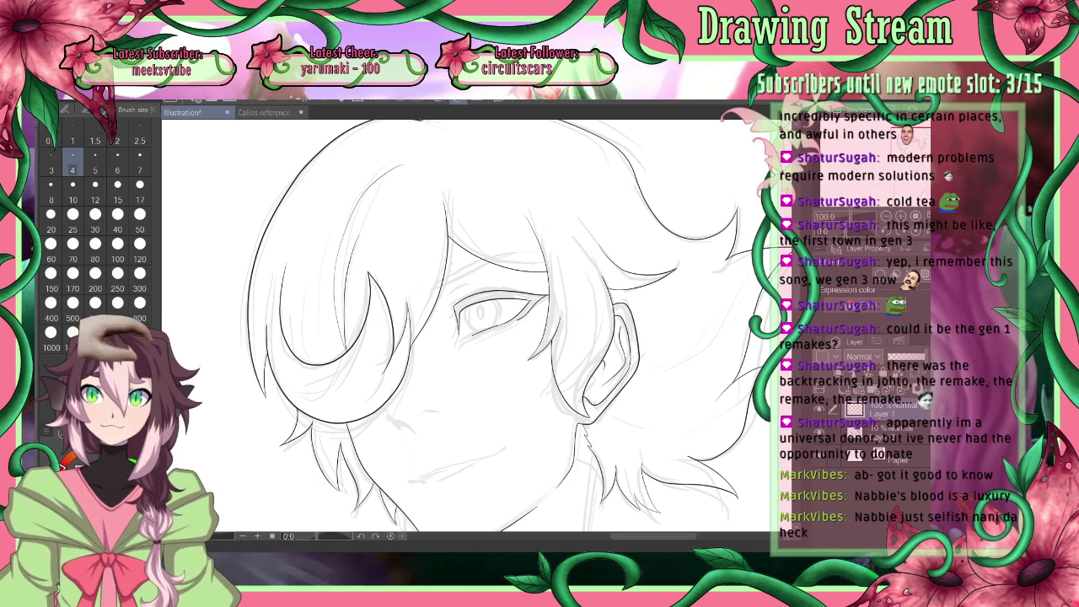
key("h")
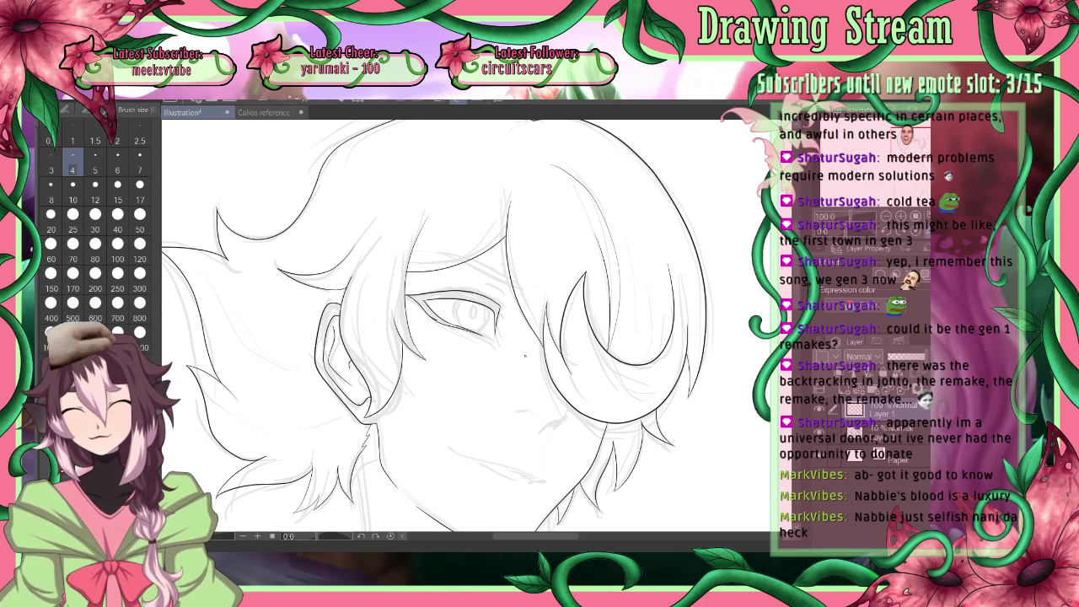
left_click(140, 183)
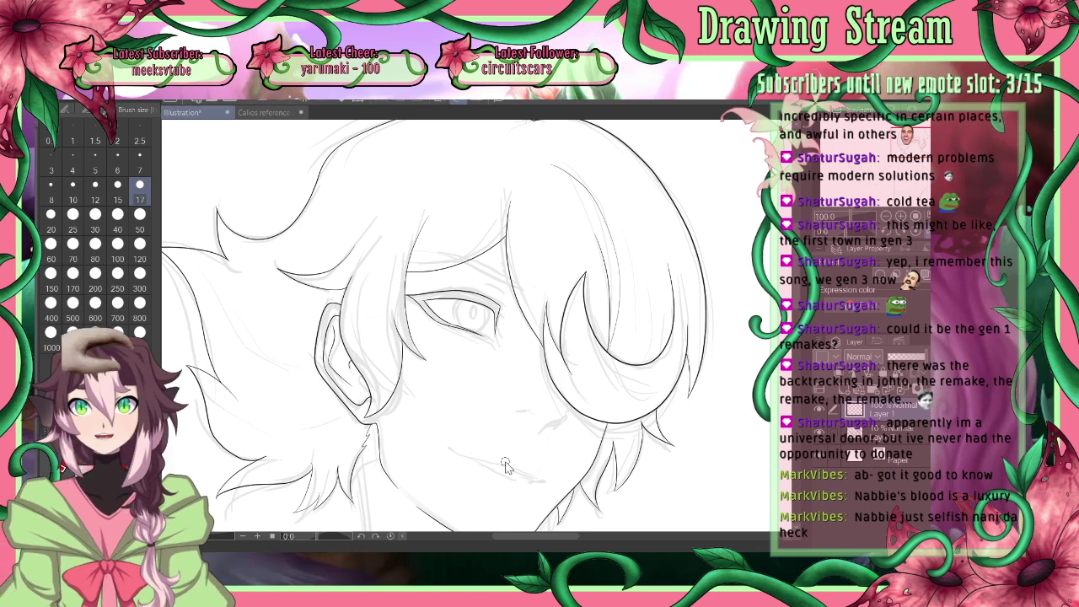
left_click(927, 231)
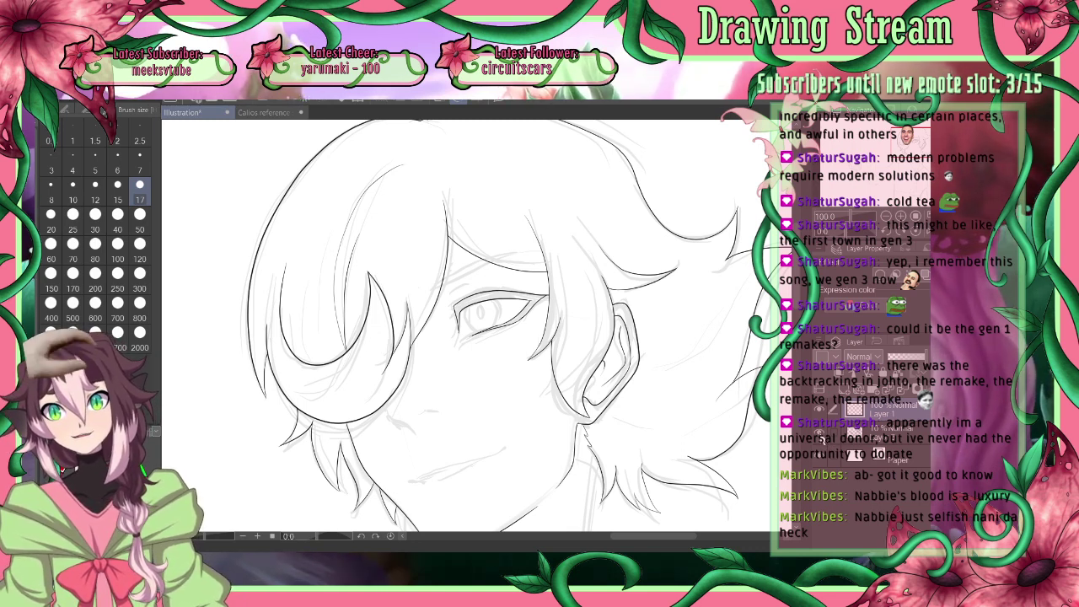
Fill the visible eye's upper lash line and outer corner with black while the sketch layer is hidden, then show the sketch again
left_click(820, 433)
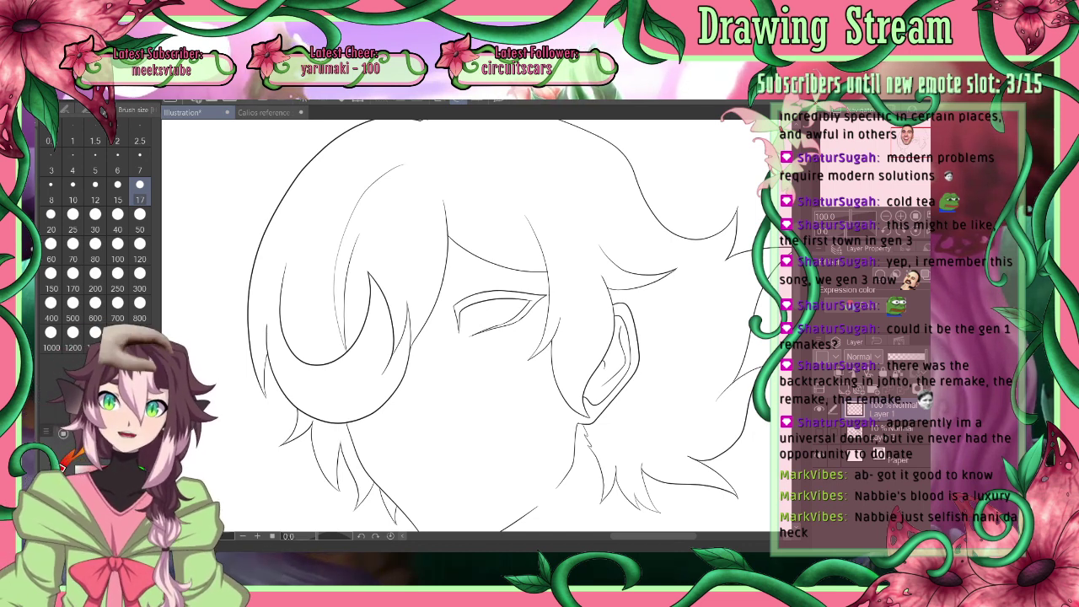
key("space")
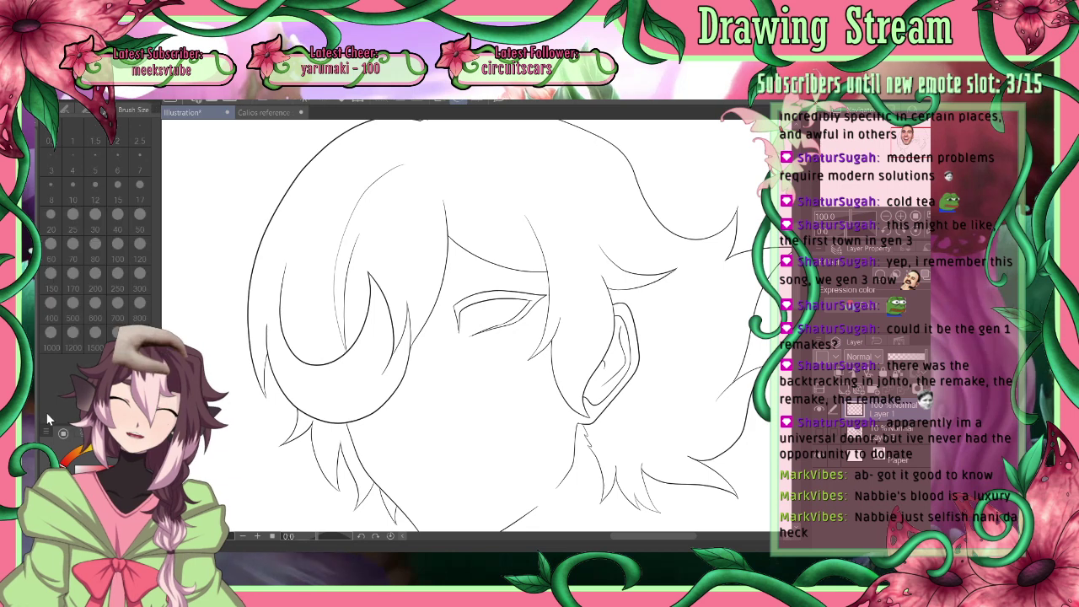
mouse_move(455, 327)
left_mouse_down()
mouse_move(543, 298)
mouse_move(473, 329)
left_mouse_up()
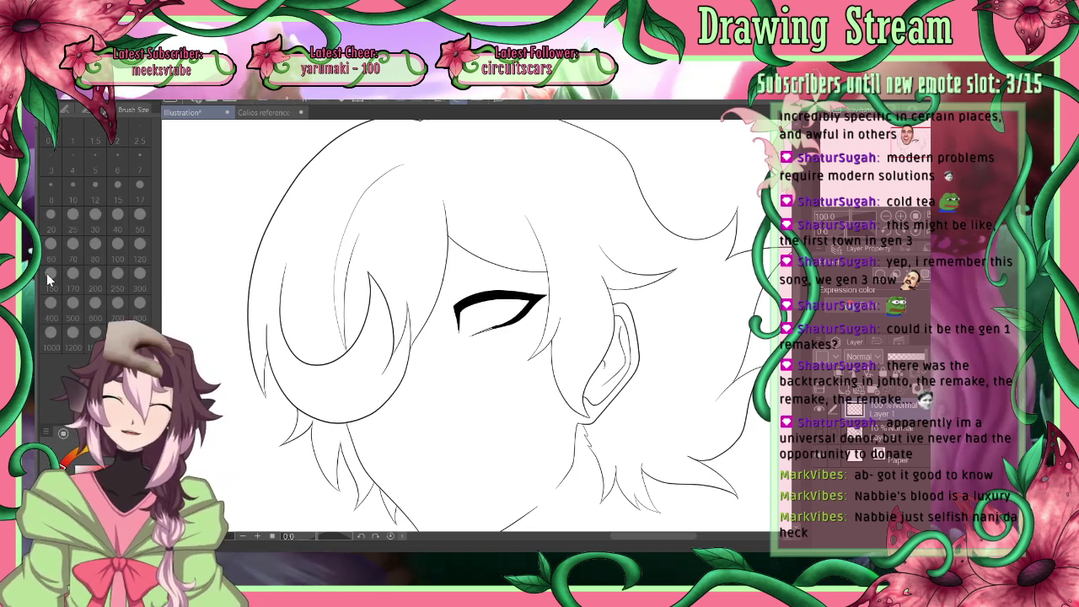
key("p")
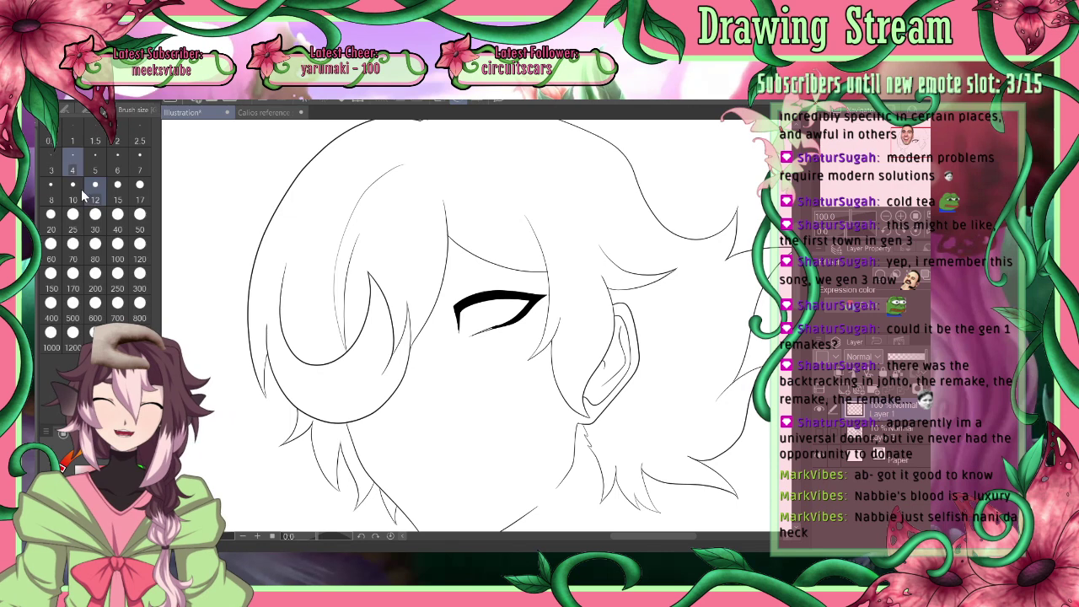
left_click(140, 188)
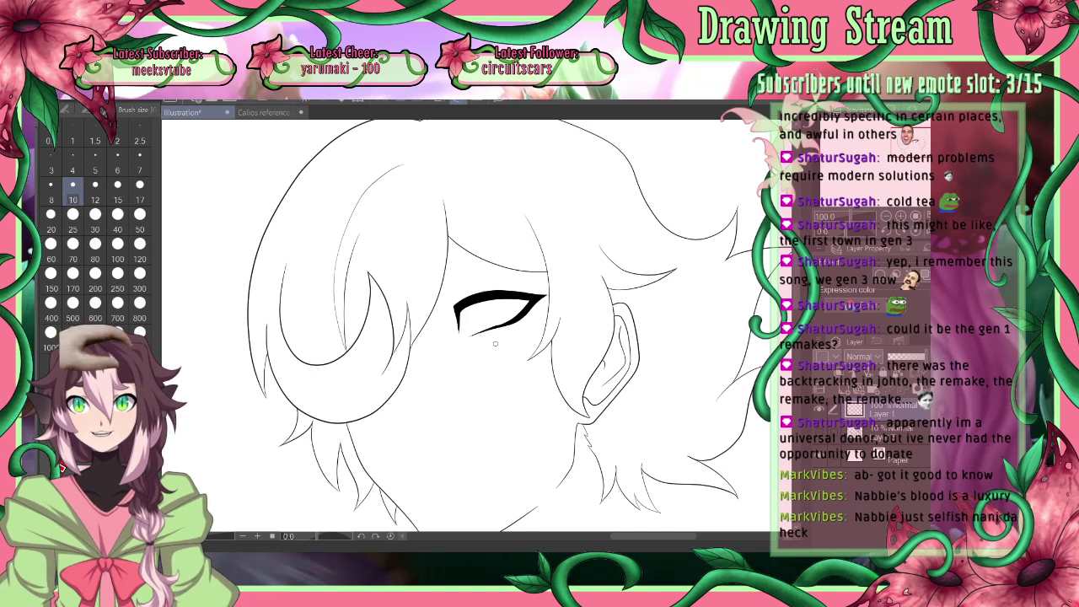
left_click(135, 171)
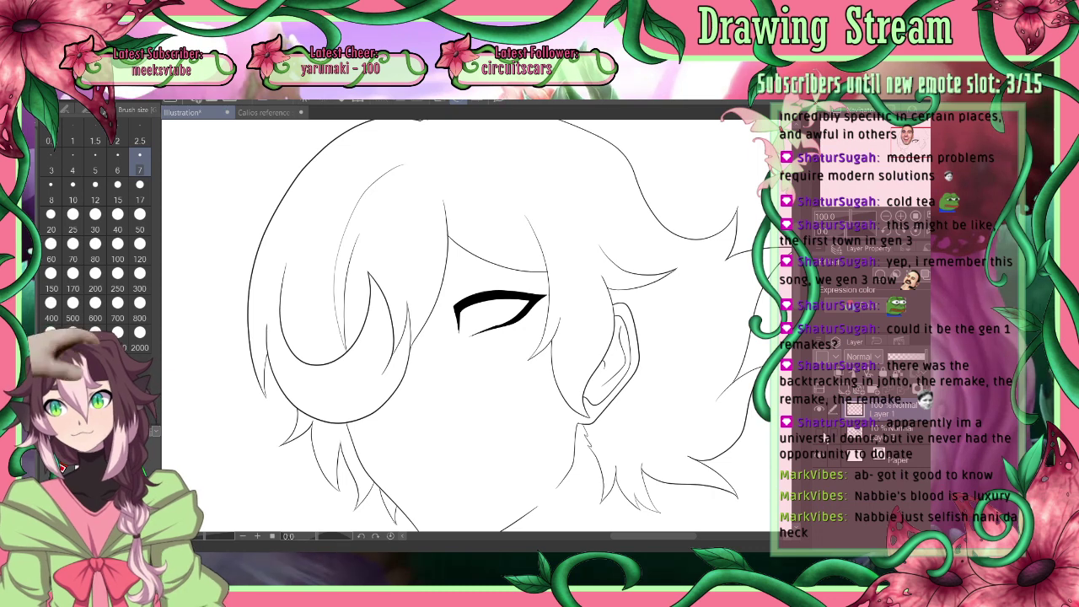
left_click(822, 444)
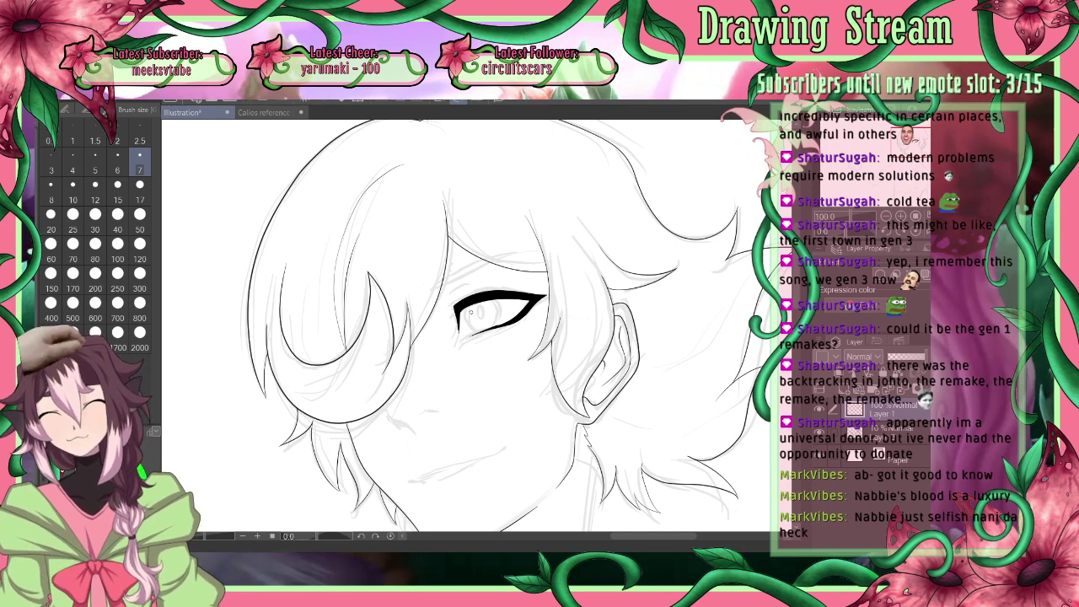
Ink the iris outline of the visible eye with the size 7 pen, undoing the last stray strokes
key("e")
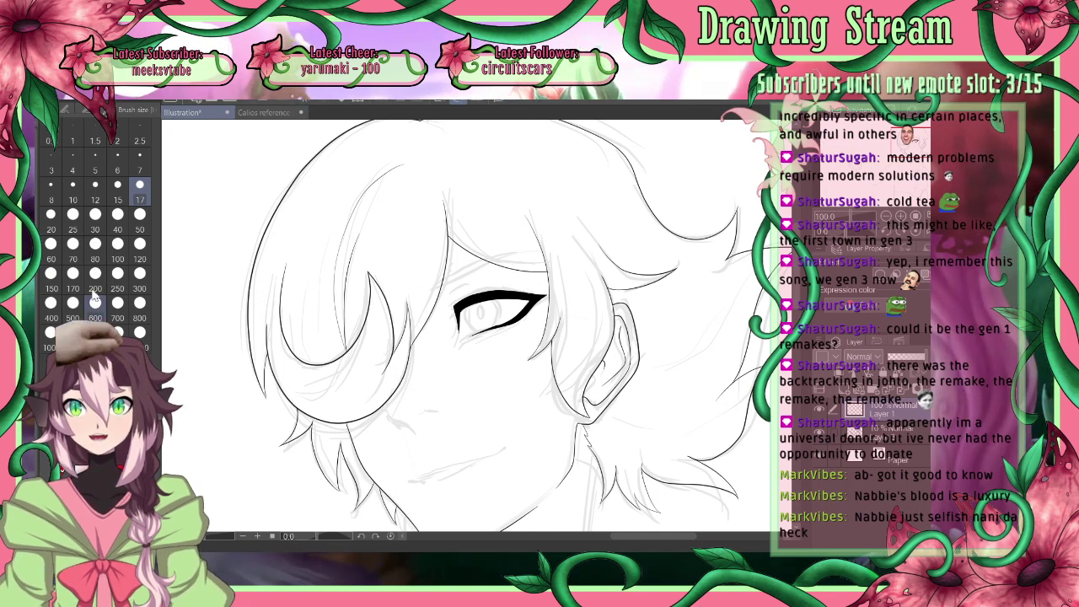
key("p")
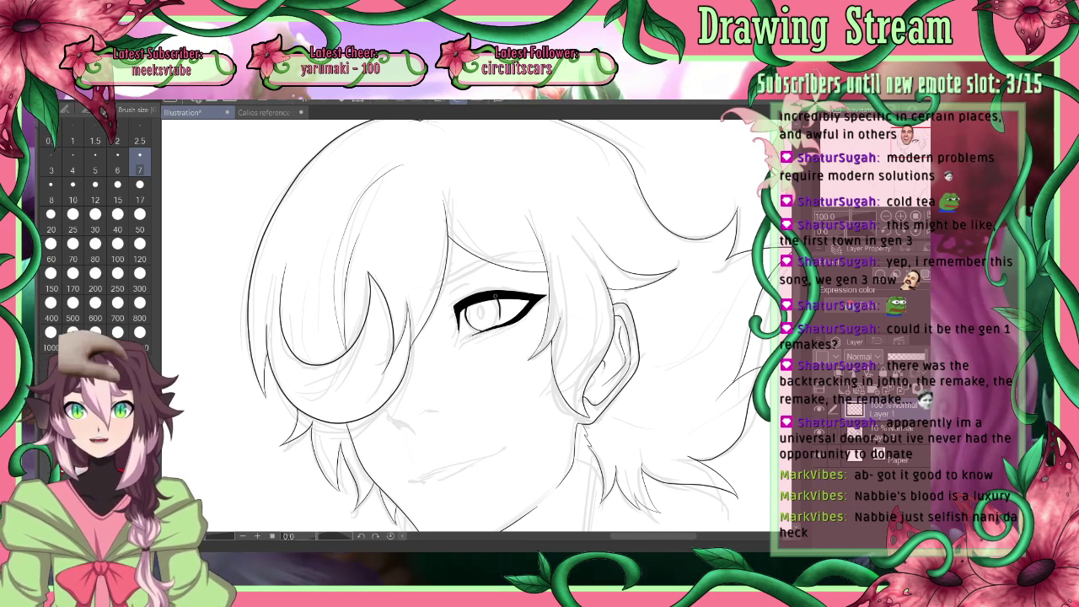
key("ctrl+z")
key("ctrl+z")
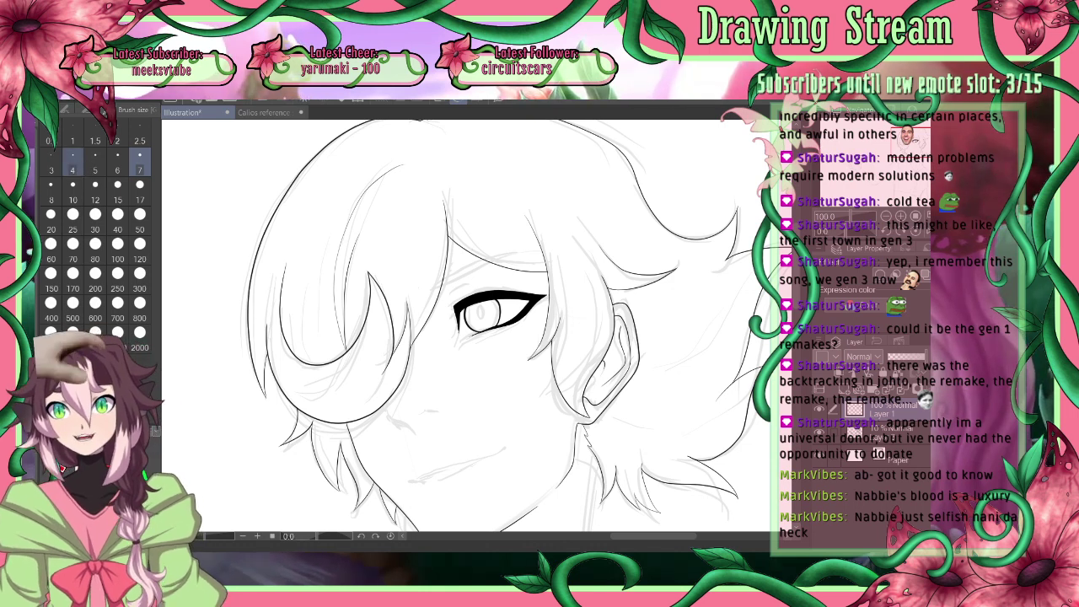
Ink the pupil and the eyebrow above the visible eye with the size 4 pen, tidying with the size 17 eraser
left_click(75, 166)
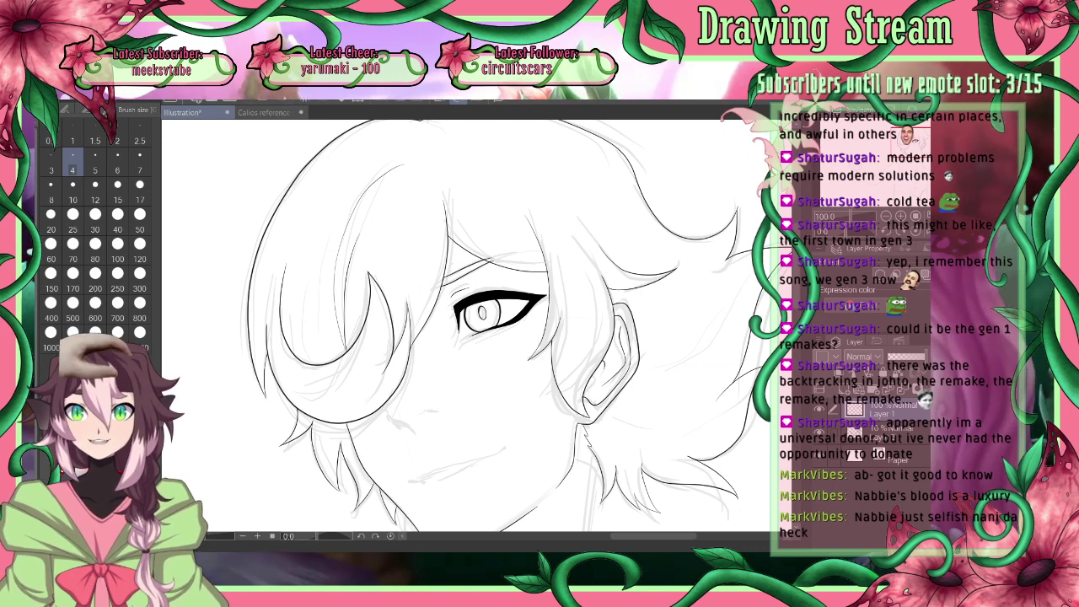
key("e")
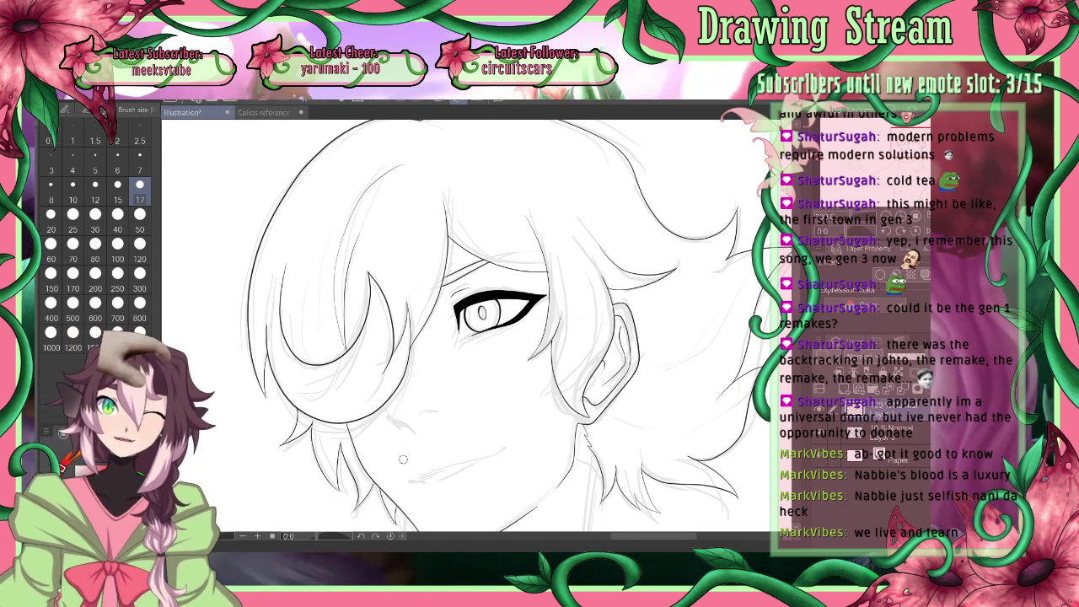
left_click(73, 162)
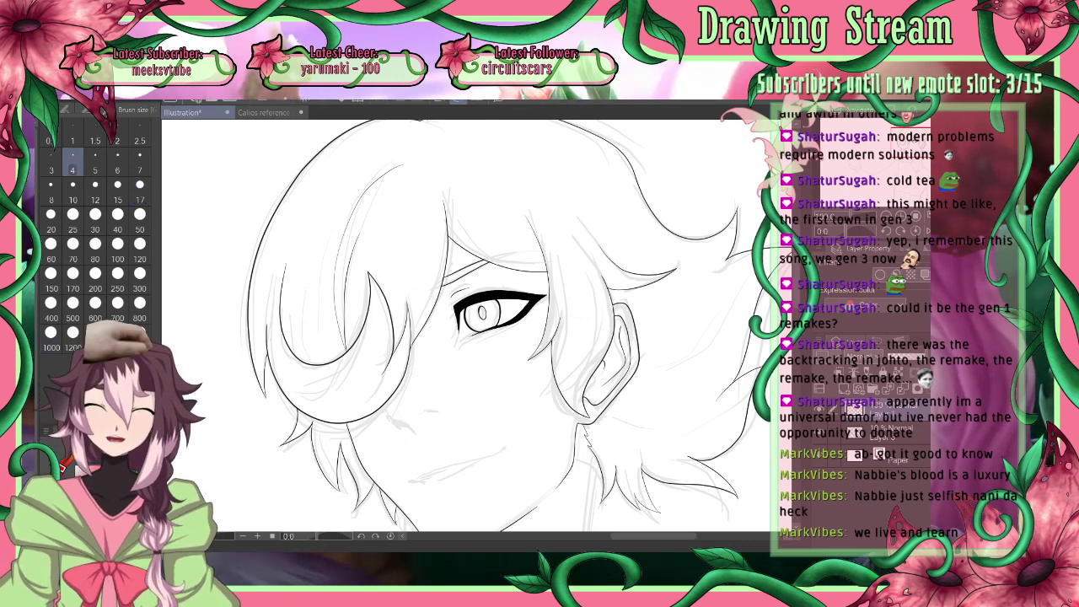
Ink the nose contour beside the fringe and the short nostril line with the size 4 pen, mirroring the canvas in between
scroll(795, 268, "down", 2)
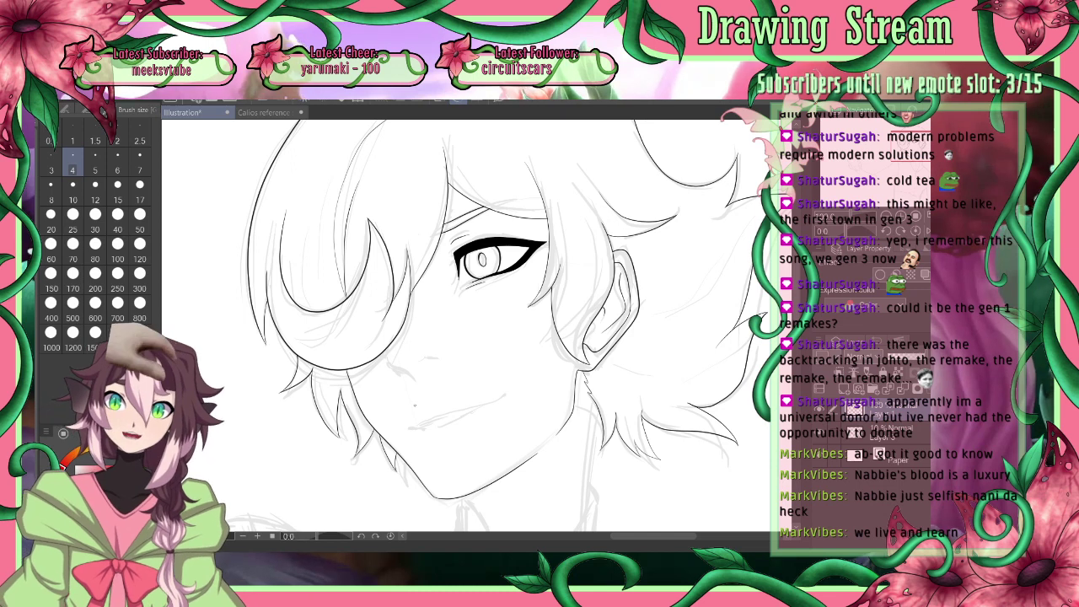
key("h")
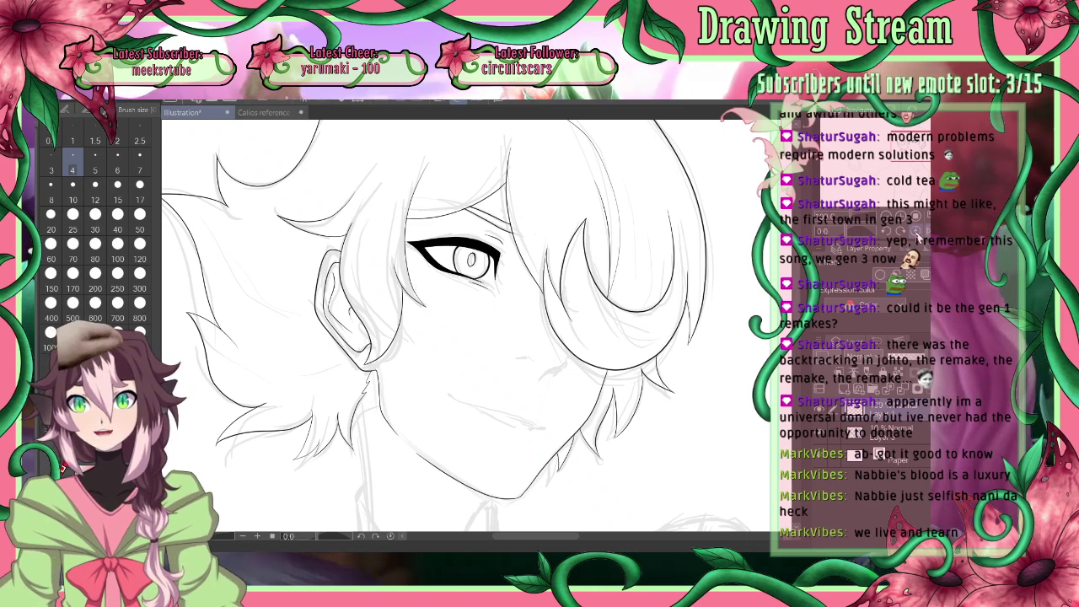
left_click(928, 230)
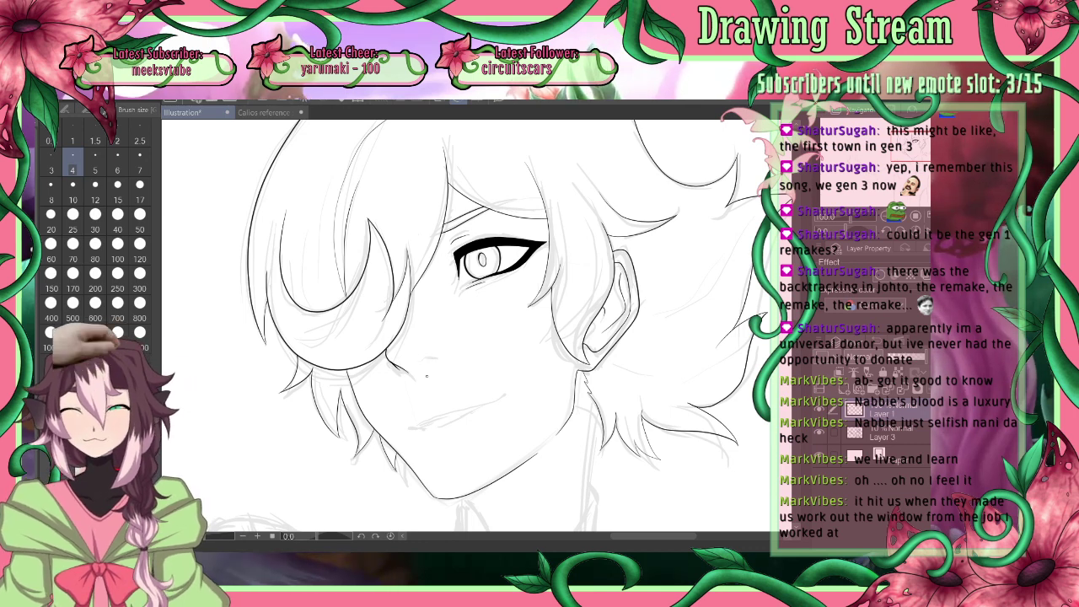
left_click(928, 230)
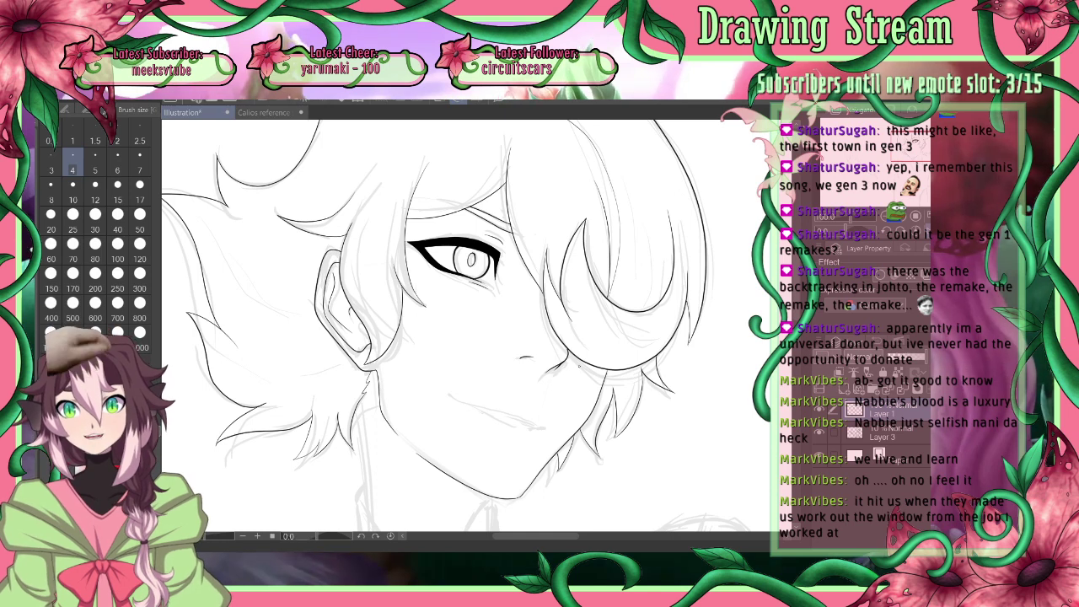
key("h")
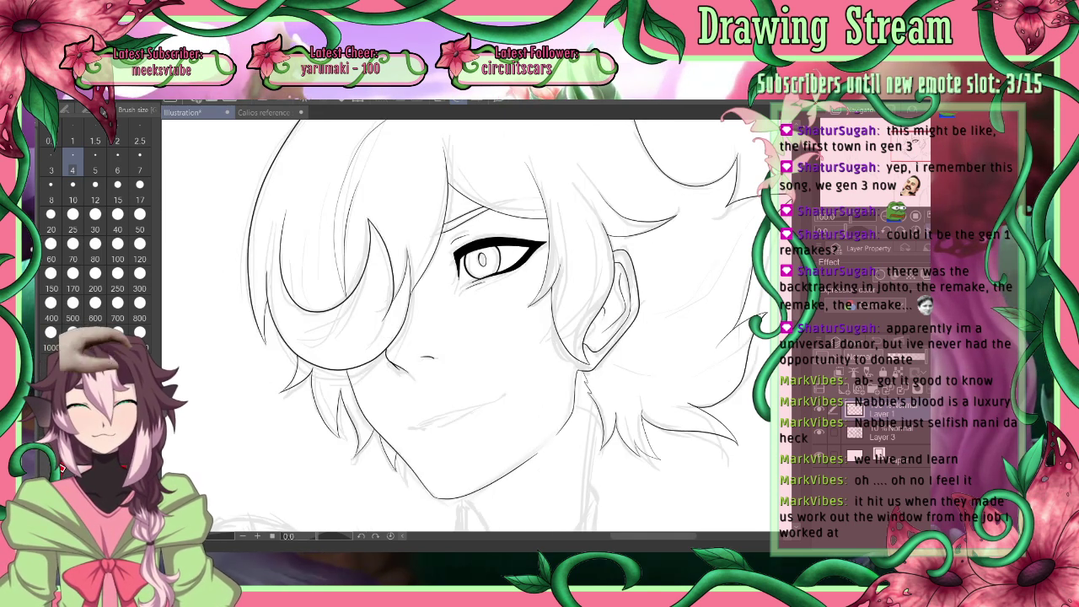
Flip the canvas back and forth to examine the proportions of the inked face and jaw
key("h")
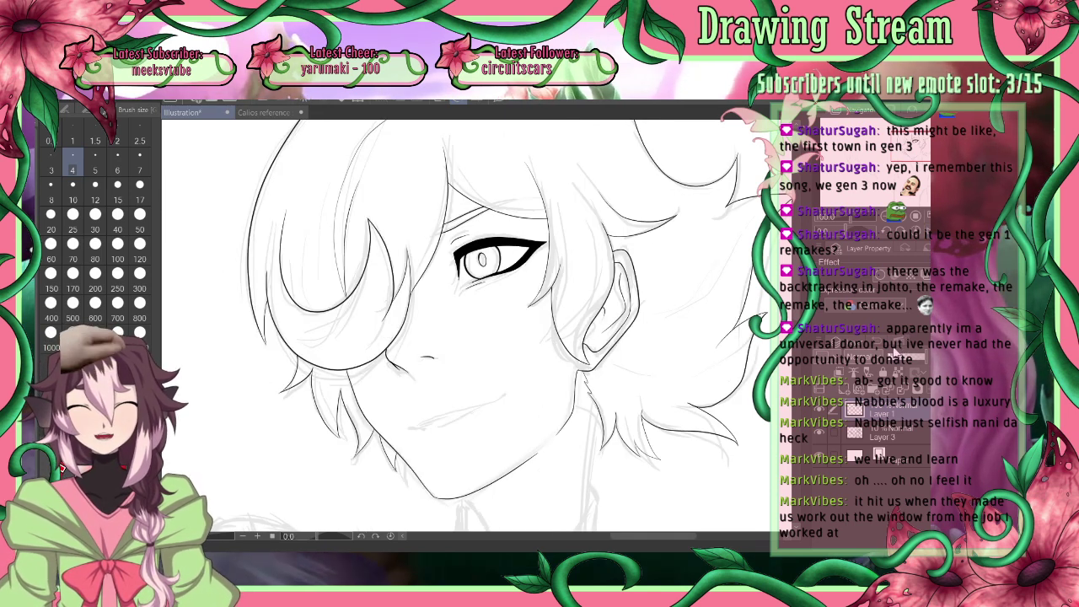
key("h")
key("h")
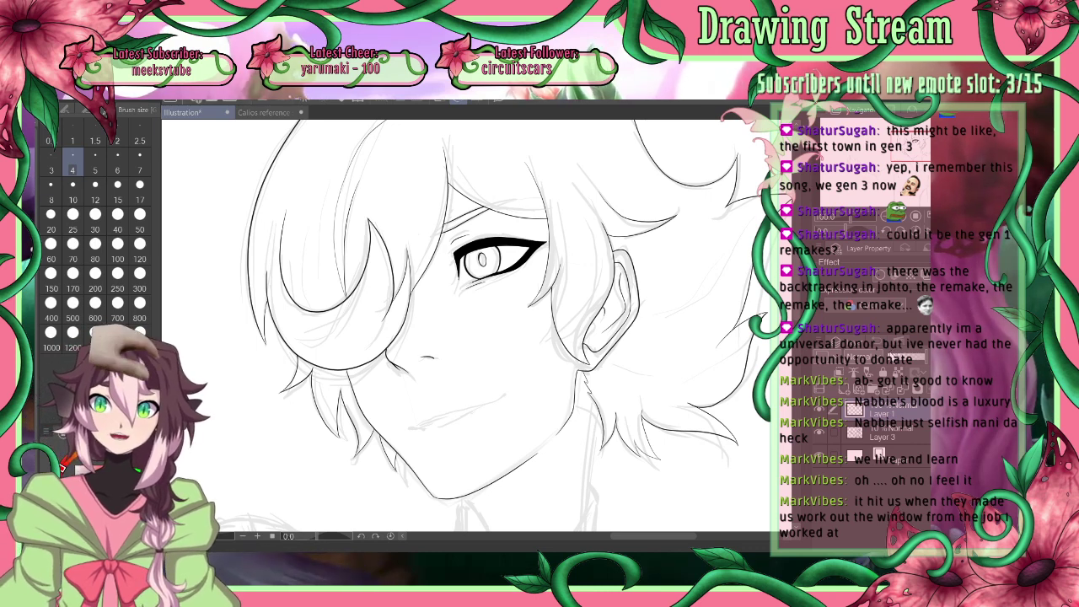
key("h")
key("h")
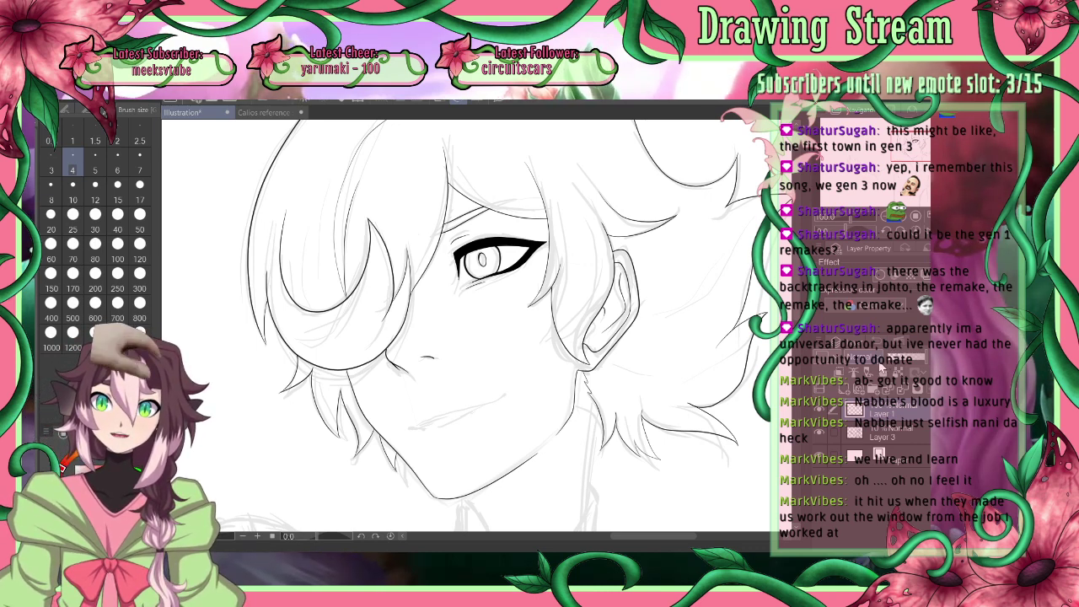
key("h")
key("h")
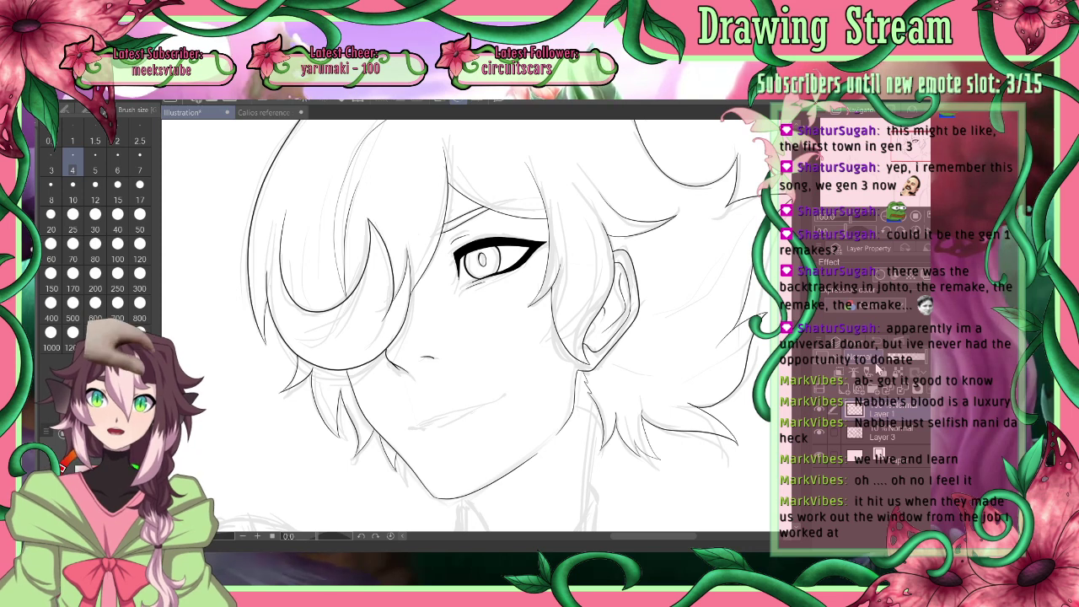
key("h")
key("h")
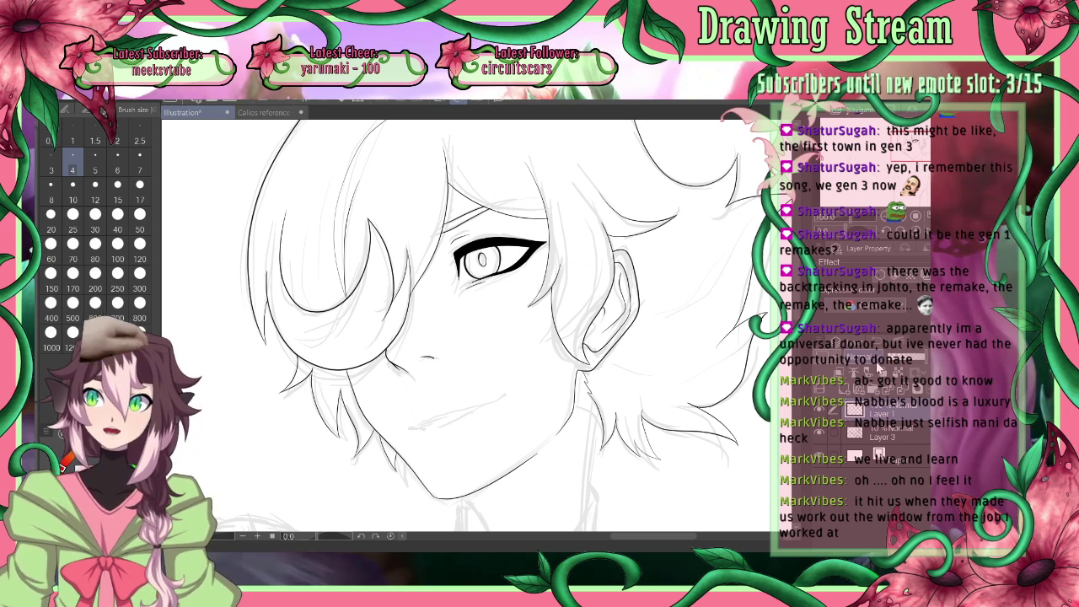
key("h")
key("h")
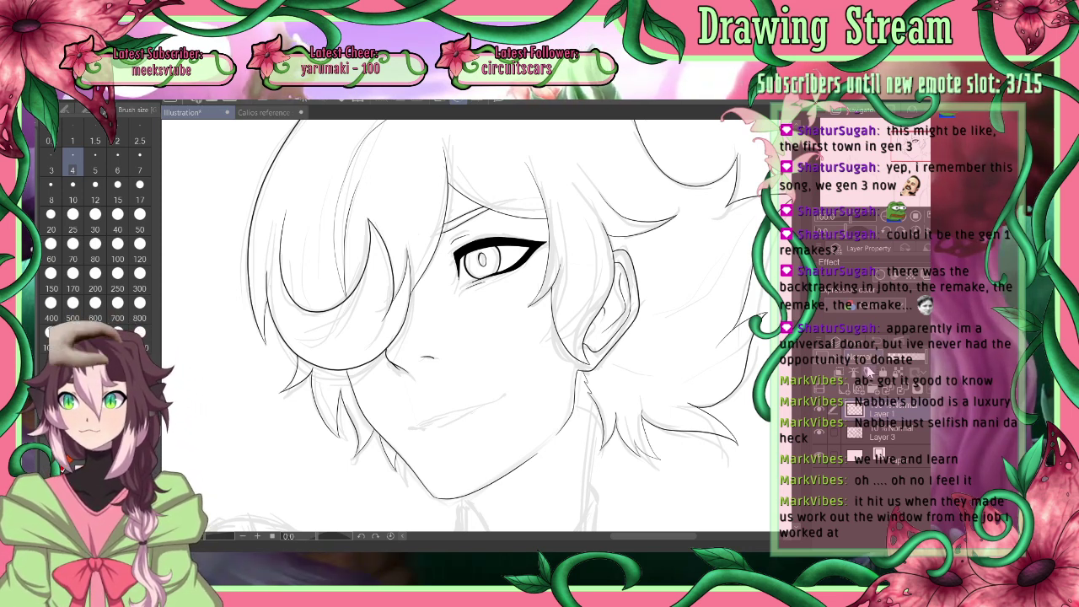
key("h")
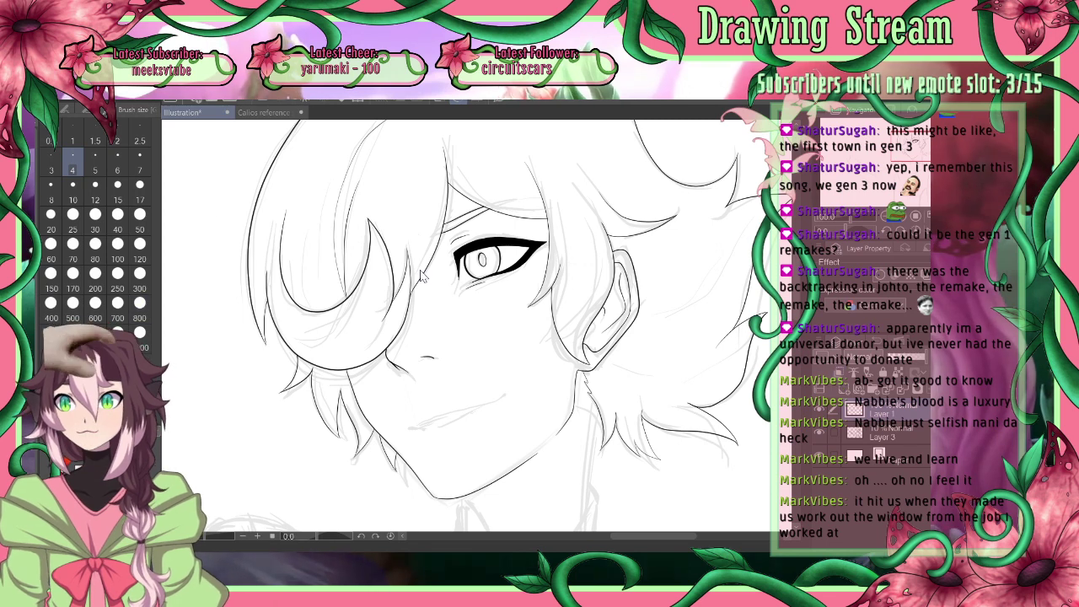
Lasso the jawline between ear and chin, mesh-transform its curve slightly inward, deselect it, and switch to the size 17 eraser for its upper end
key("ctrl+space")
key("h")
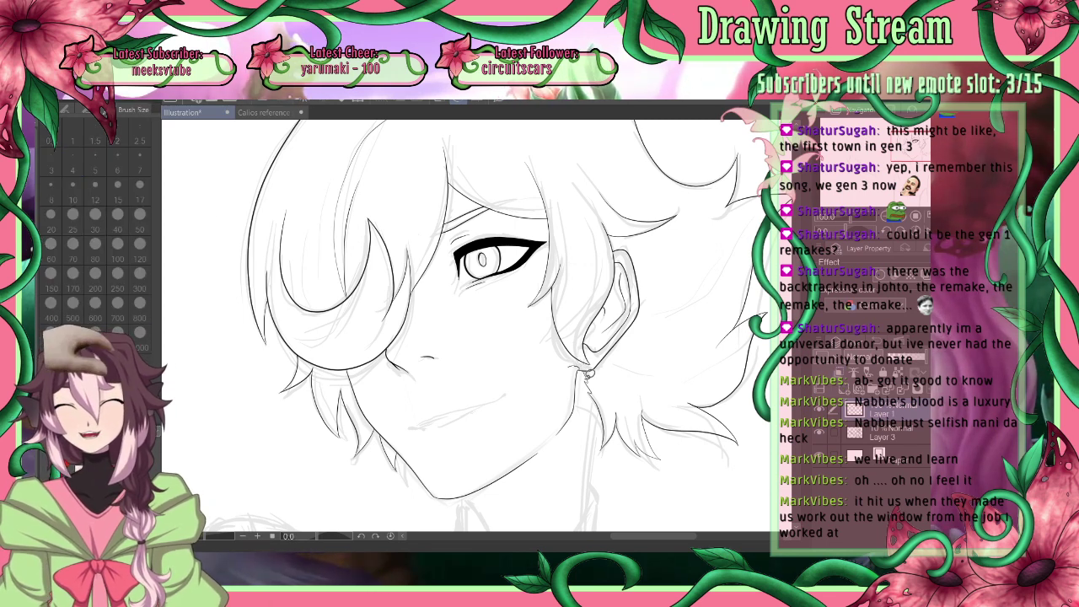
key("h")
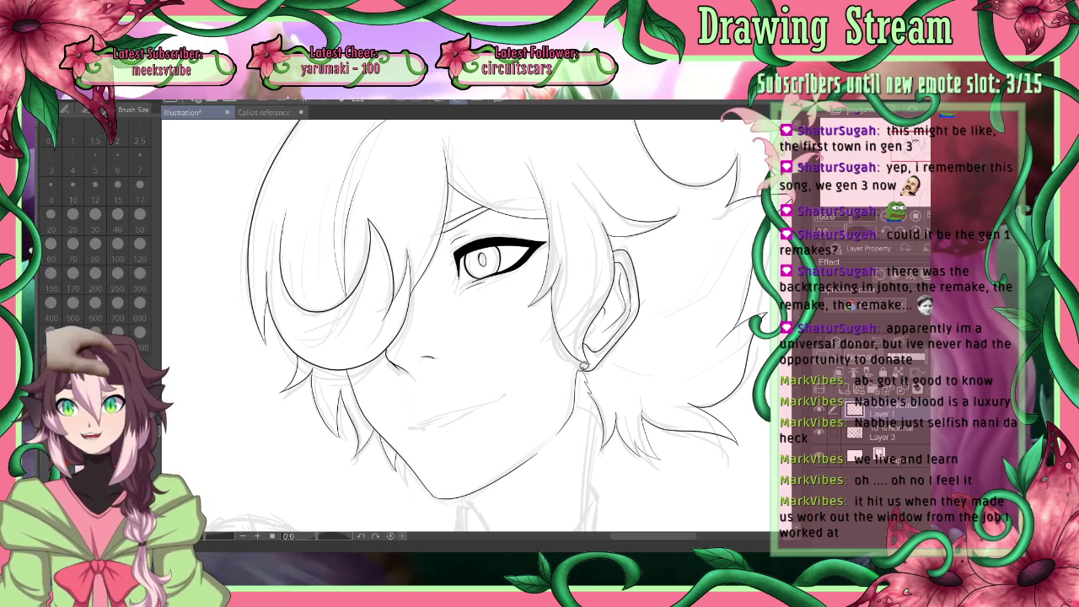
mouse_move(580, 364)
left_mouse_down()
mouse_move(494, 395)
mouse_move(457, 496)
mouse_move(570, 468)
left_mouse_up()
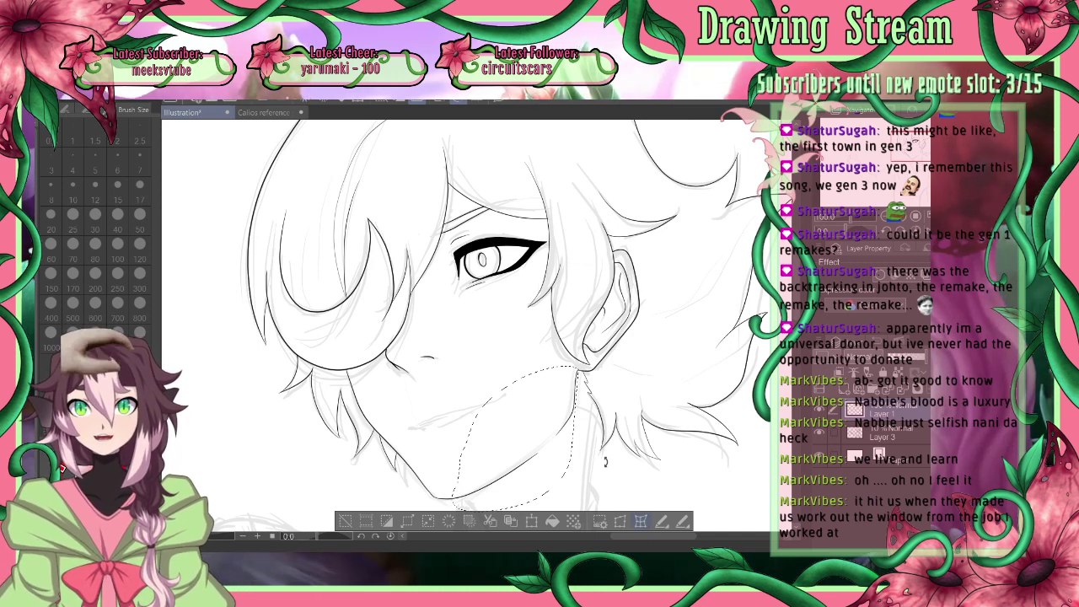
key("ctrl+t")
left_click_drag(537, 463, 532, 450)
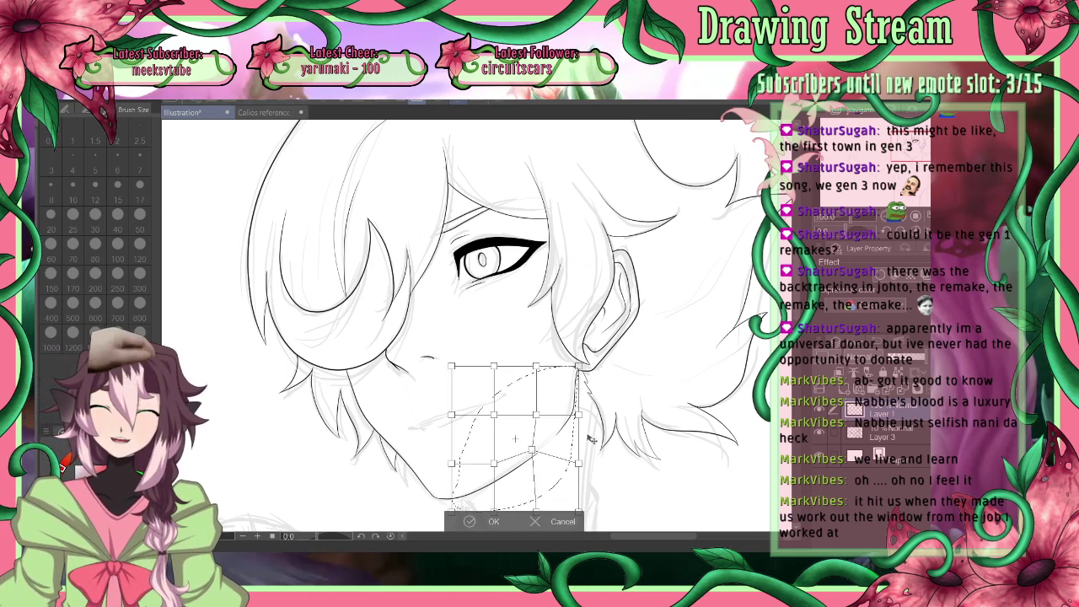
left_click_drag(579, 416, 575, 405)
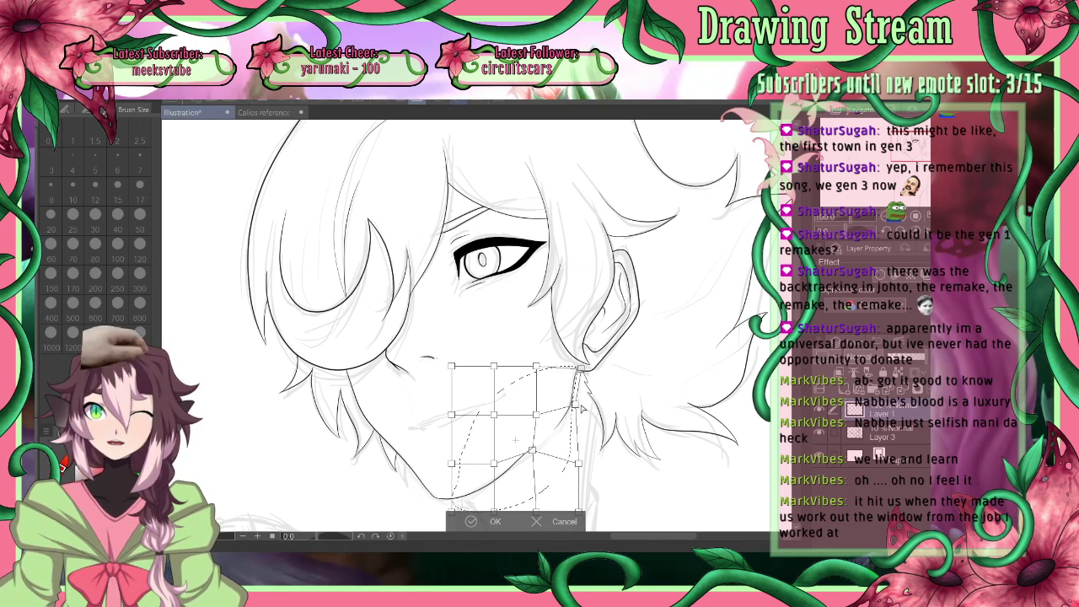
left_click_drag(532, 451, 534, 457)
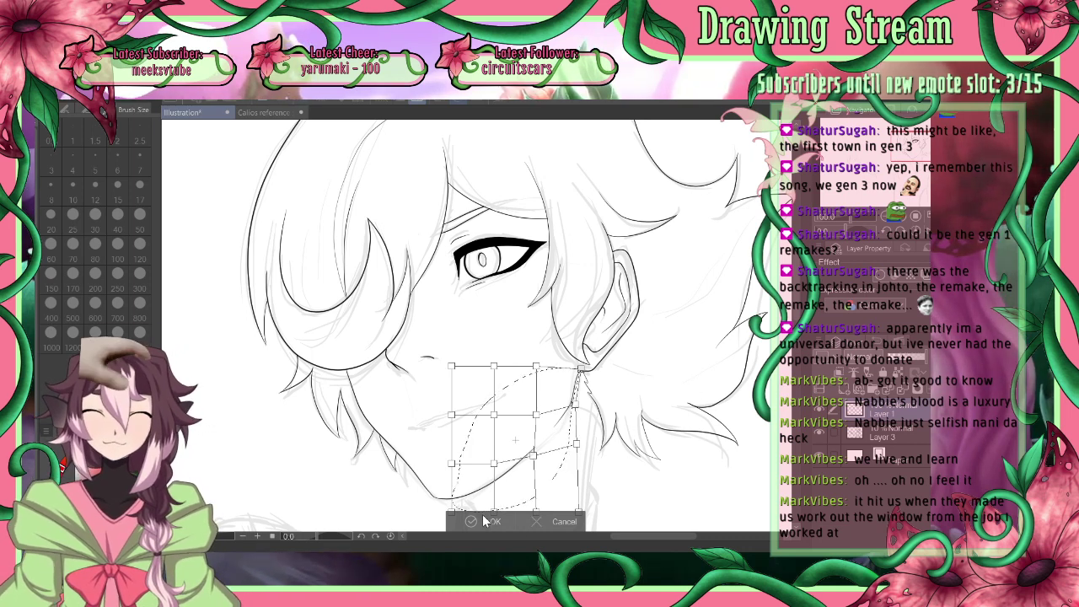
key("Return")
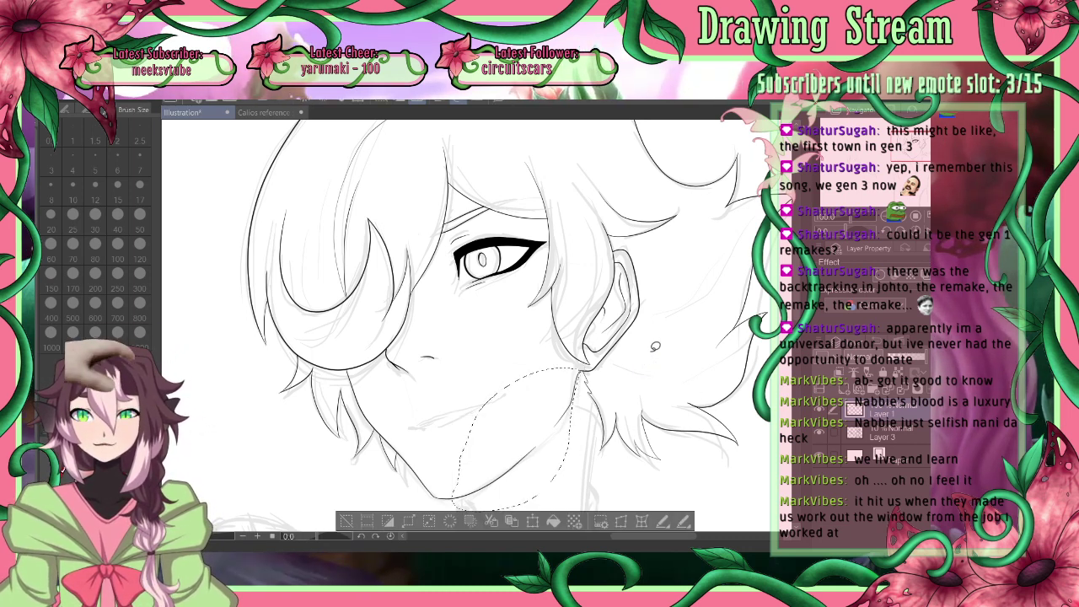
left_click(926, 230)
key("h")
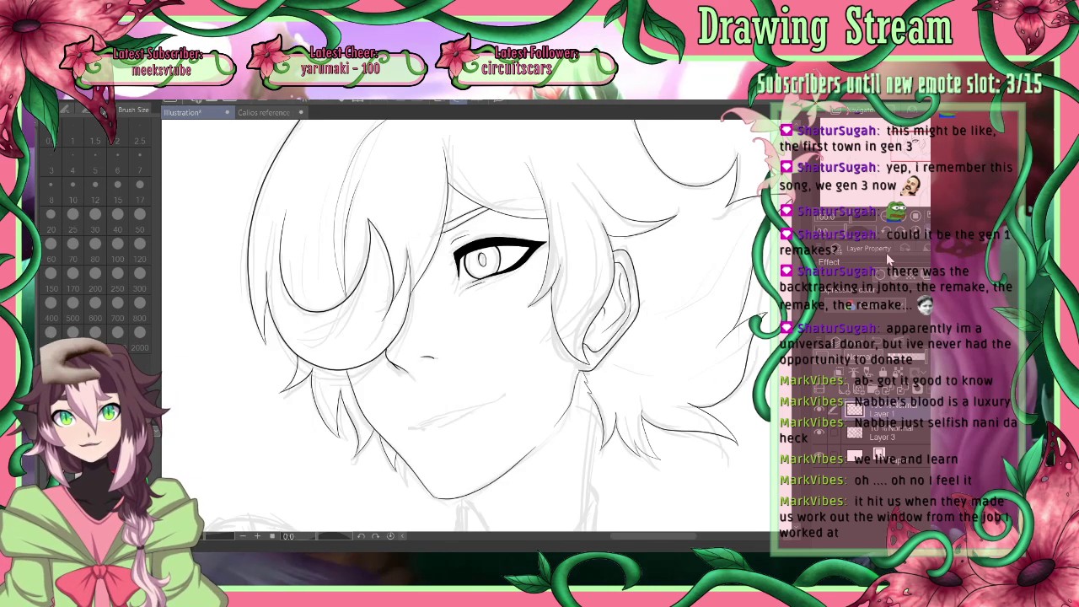
key("p")
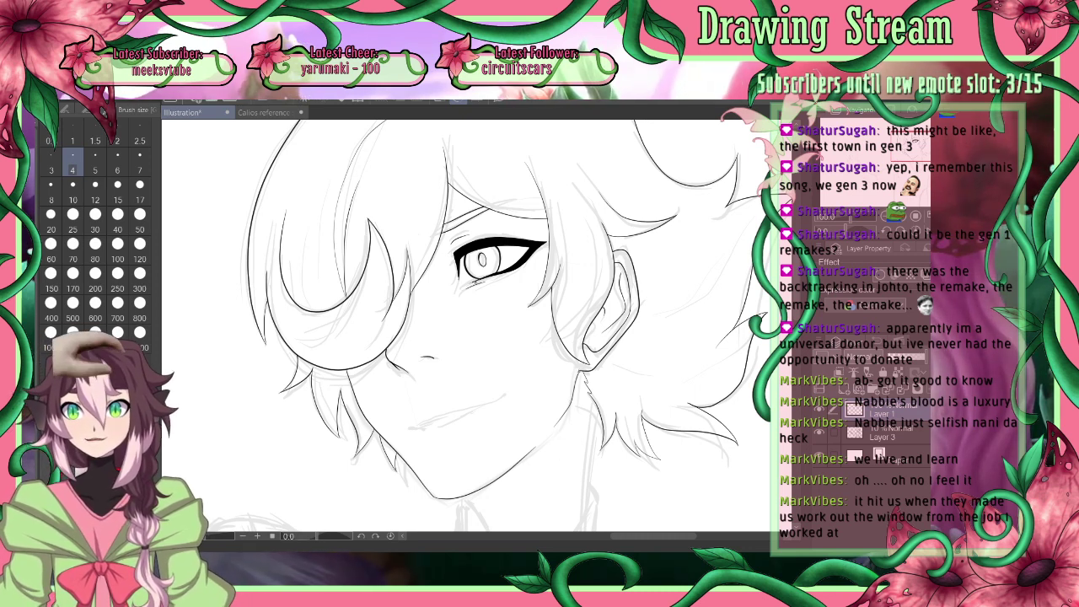
key("e")
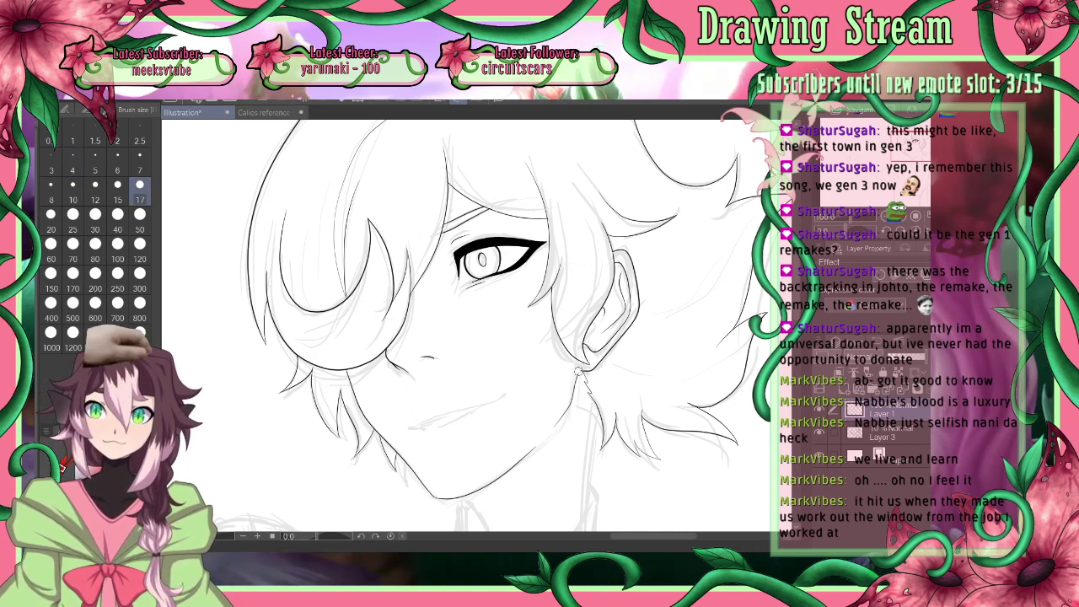
Ink the smiling mouth with the size 4 pen as a long upper line and a thin lower line, undoing rejected lower strokes
key("p")
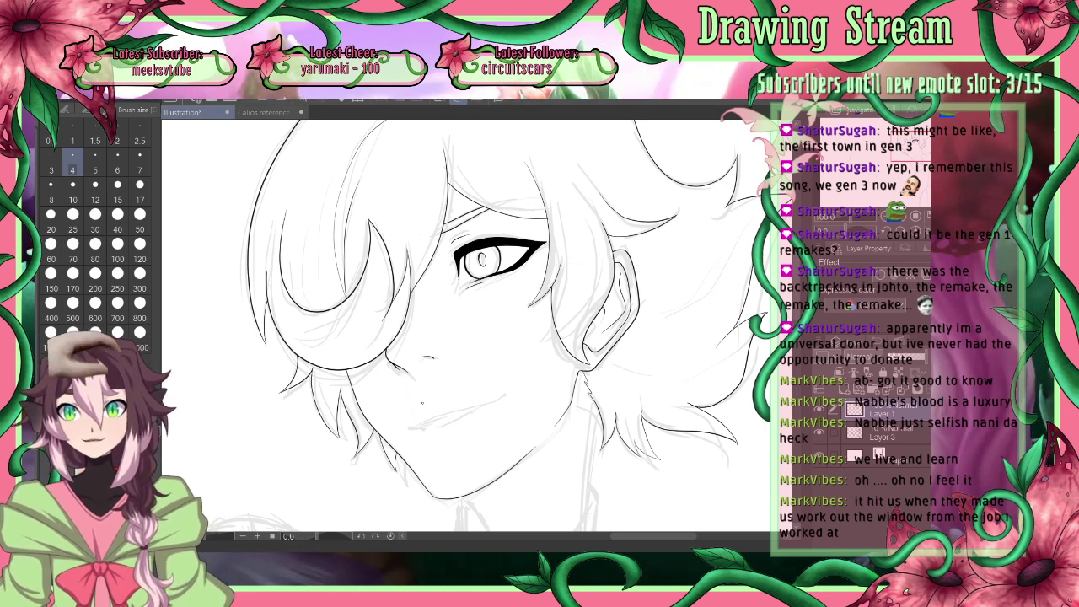
left_click_drag(411, 428, 506, 396)
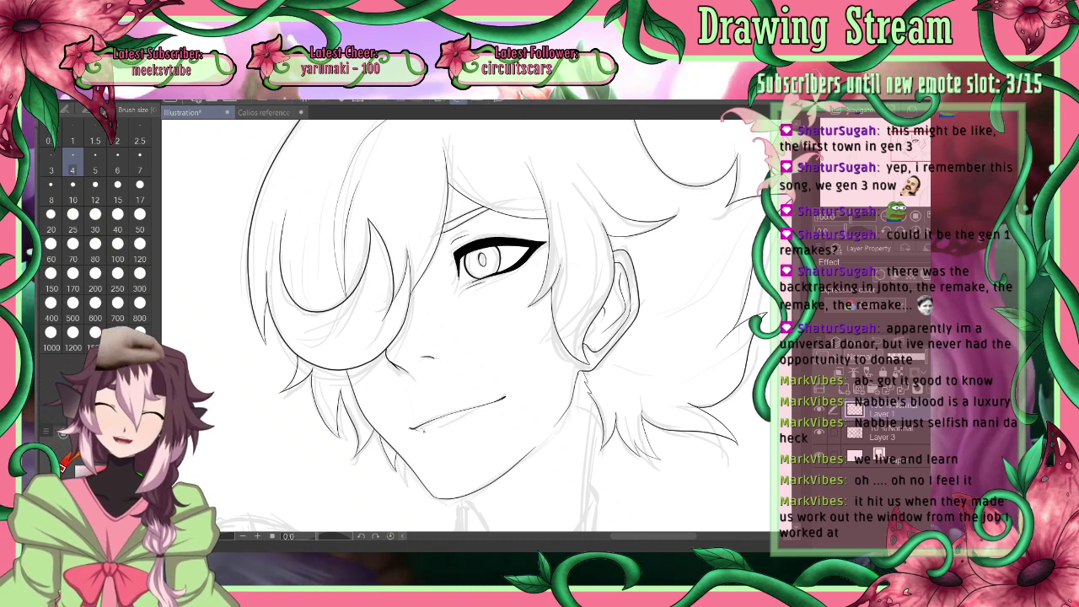
left_click_drag(424, 430, 468, 416)
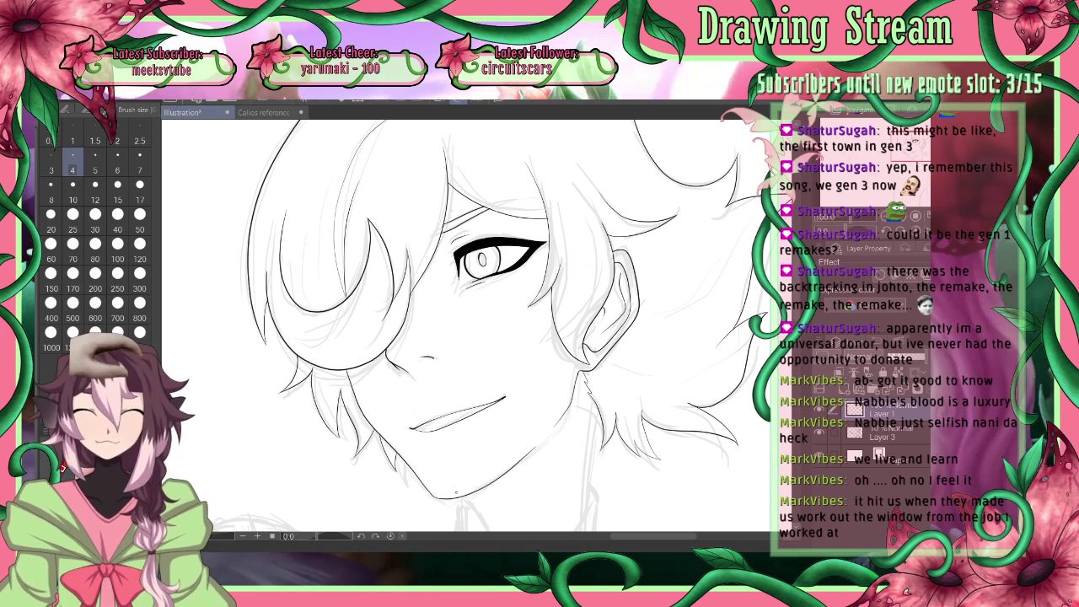
key("ctrl+z")
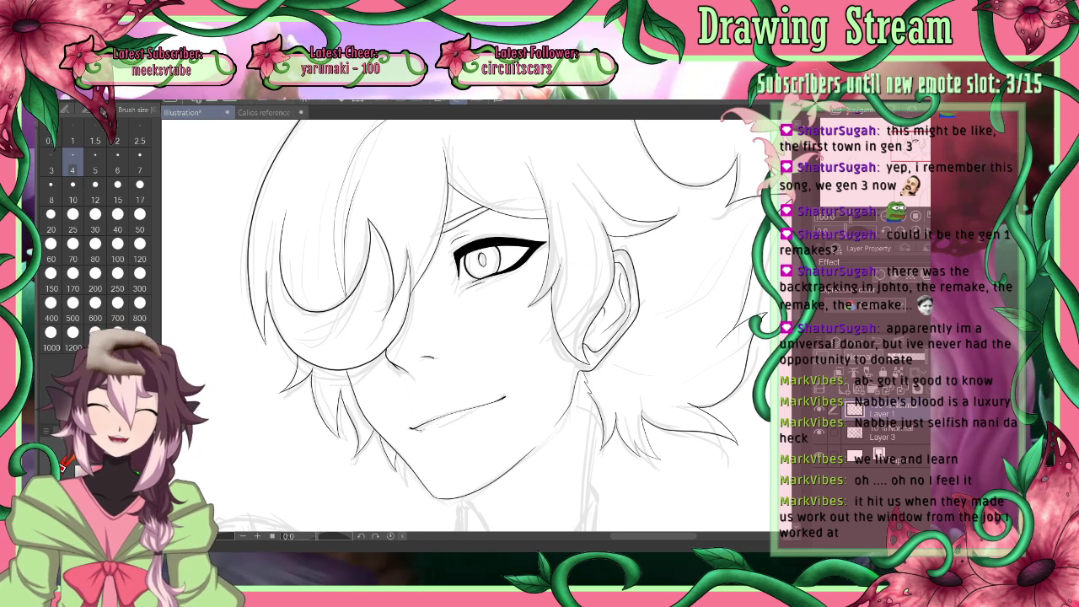
left_click_drag(435, 429, 475, 411)
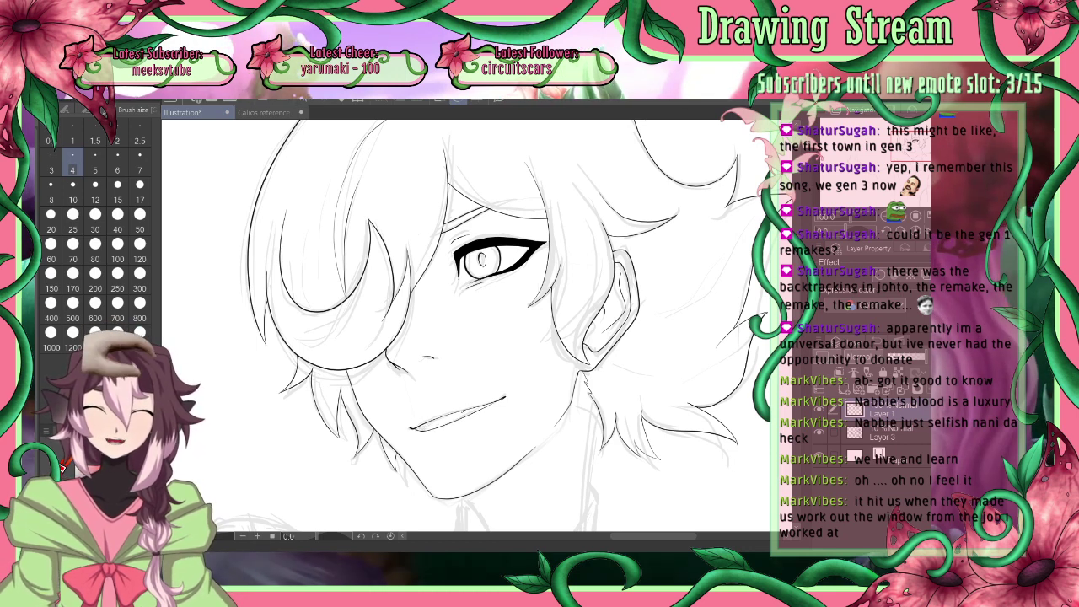
key("ctrl+z")
left_click_drag(412, 430, 492, 402)
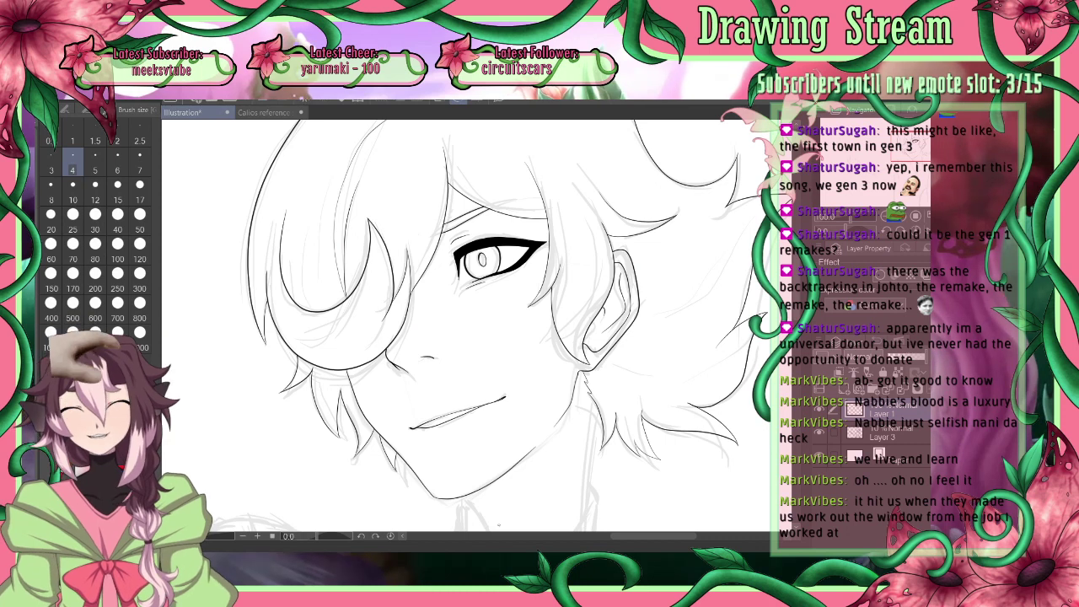
Ink the neck line running down from below the ear with the size 4 pen, undoing the first attempt
key("e")
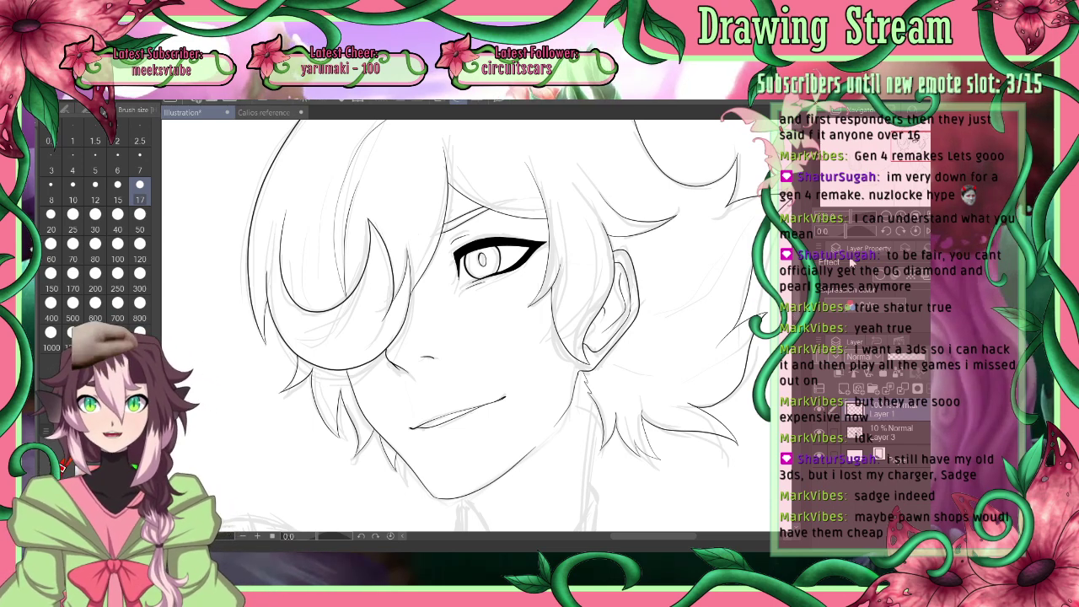
left_click_drag(799, 291, 798, 300)
scroll(469, 325, "down", 6)
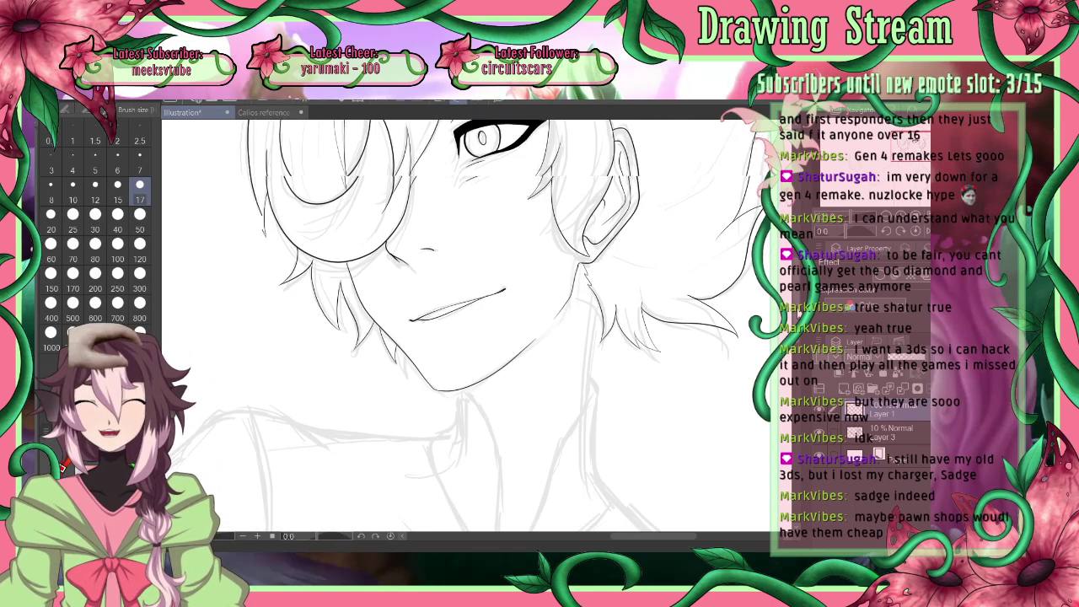
left_click_drag(800, 340, 799, 339)
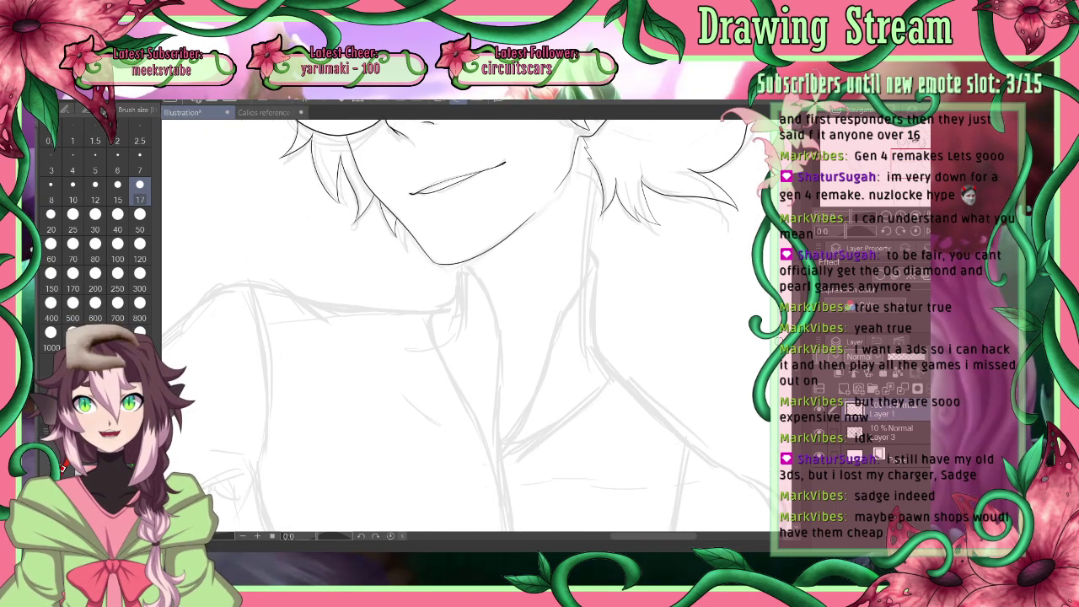
key("p")
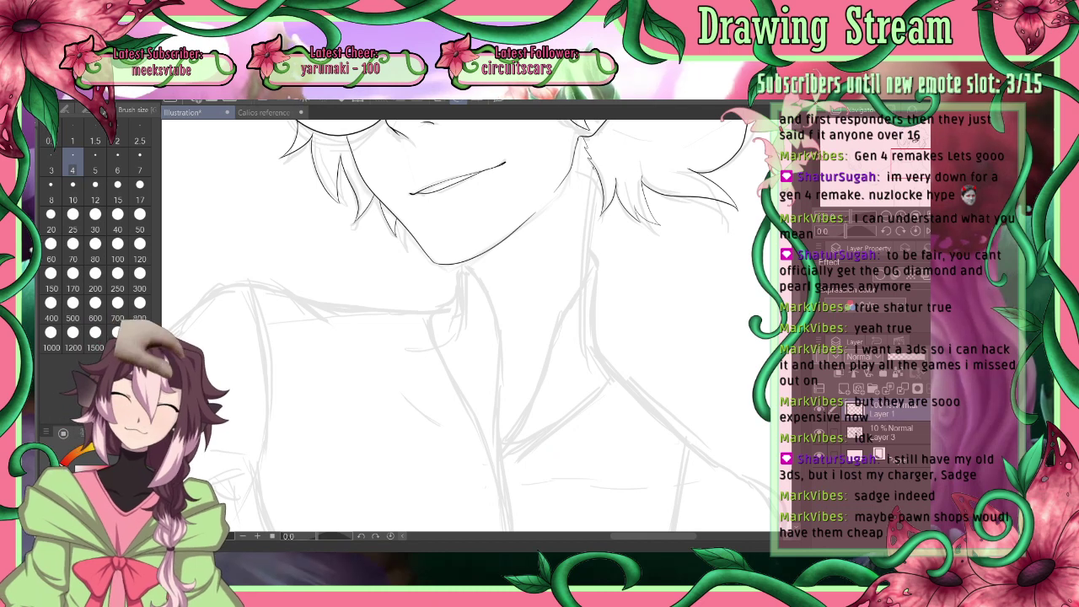
left_click_drag(590, 143, 581, 280)
key("ctrl+z")
left_click_drag(592, 192, 589, 291)
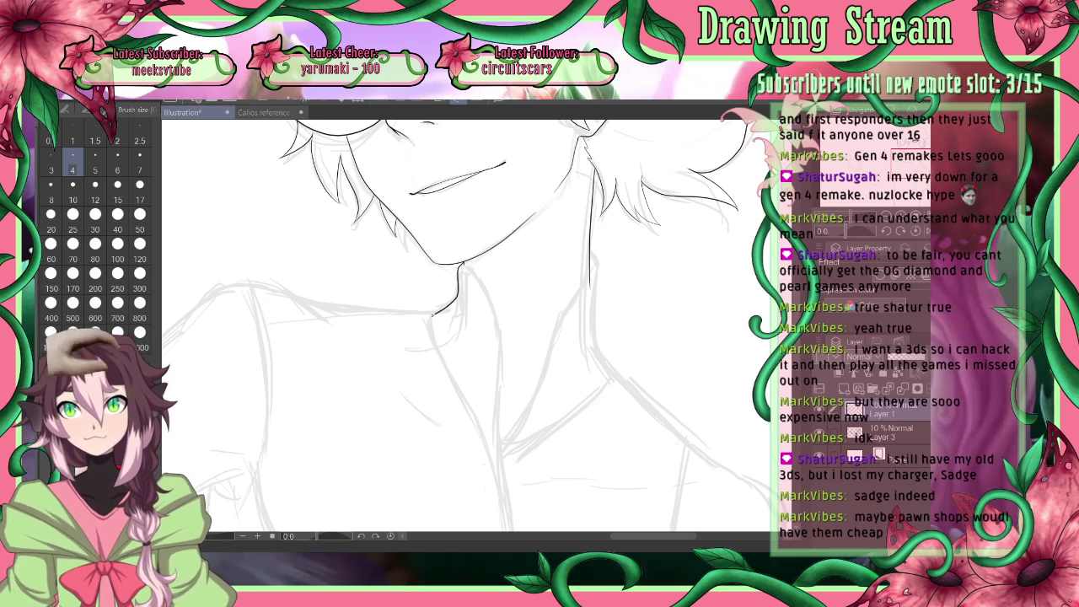
Ink the open shirt collar with the size 4 pen, covering the outer and inner edges of both flaps down to the front point
left_click_drag(432, 315, 504, 526)
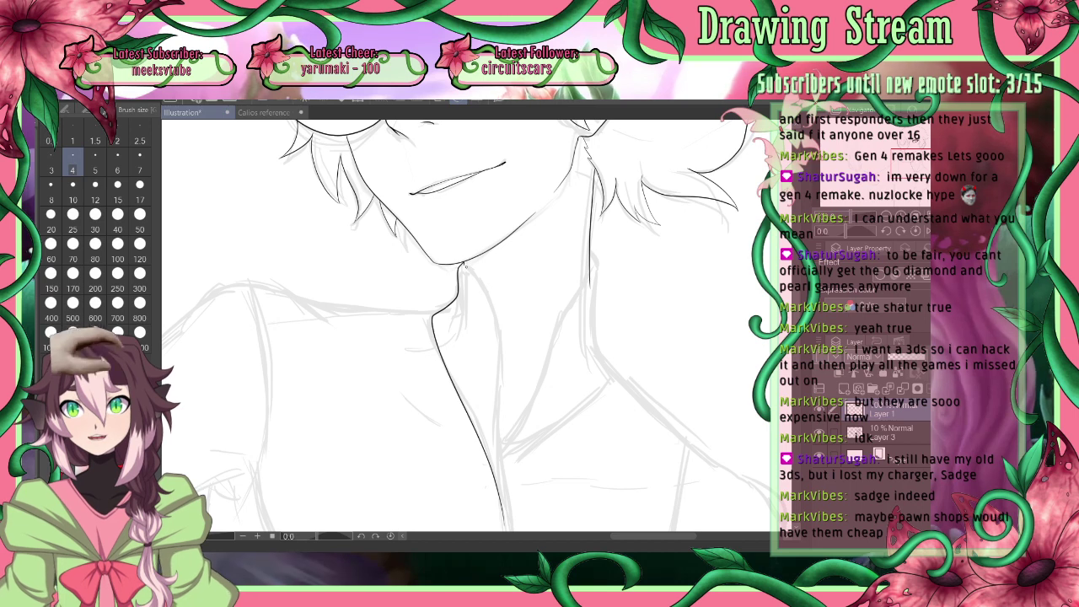
mouse_move(471, 275)
left_mouse_down()
mouse_move(494, 307)
mouse_move(504, 353)
mouse_move(502, 483)
left_mouse_up()
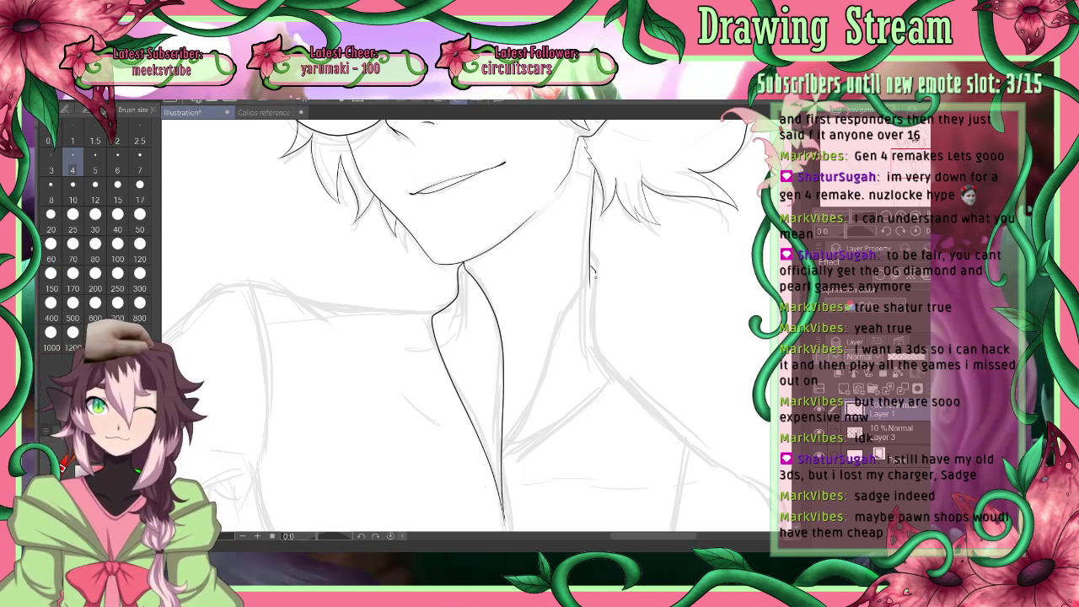
mouse_move(596, 287)
left_mouse_down()
mouse_move(593, 340)
mouse_move(613, 372)
left_mouse_up()
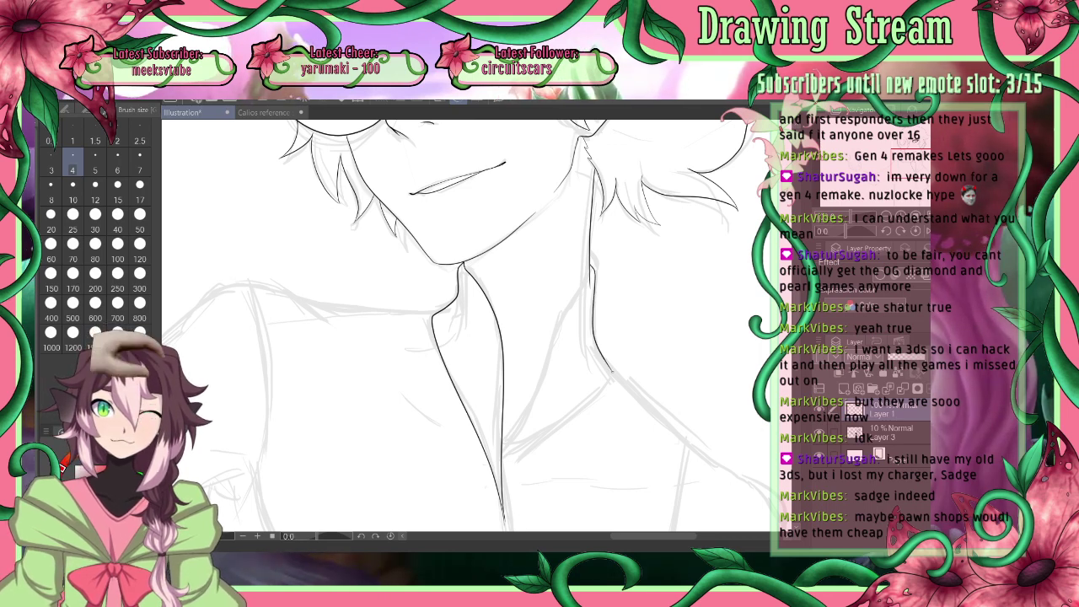
mouse_move(587, 278)
left_mouse_down()
mouse_move(534, 397)
mouse_move(504, 436)
left_mouse_up()
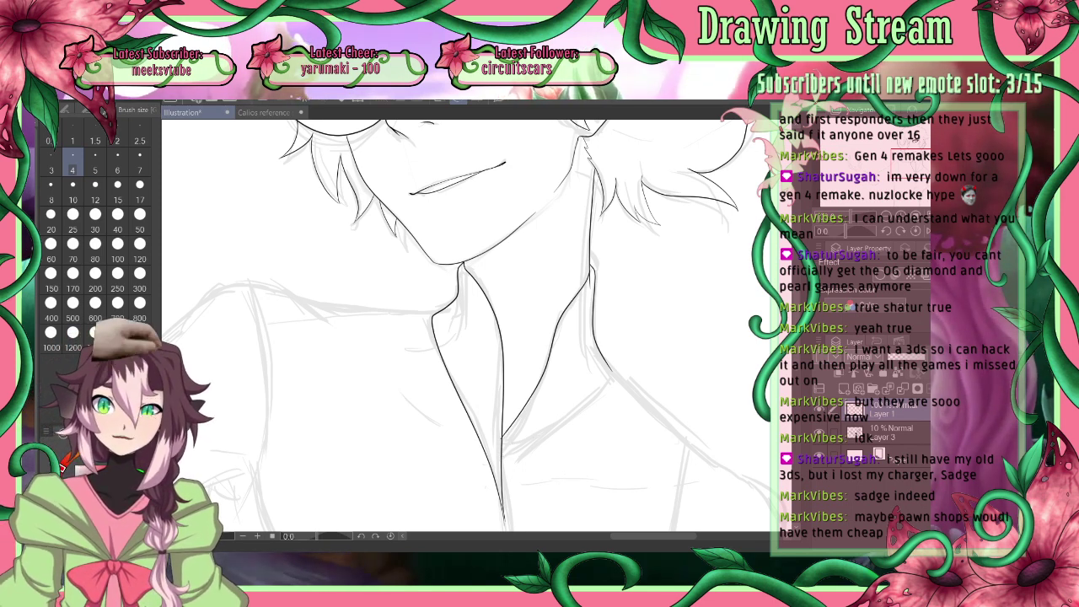
key("e")
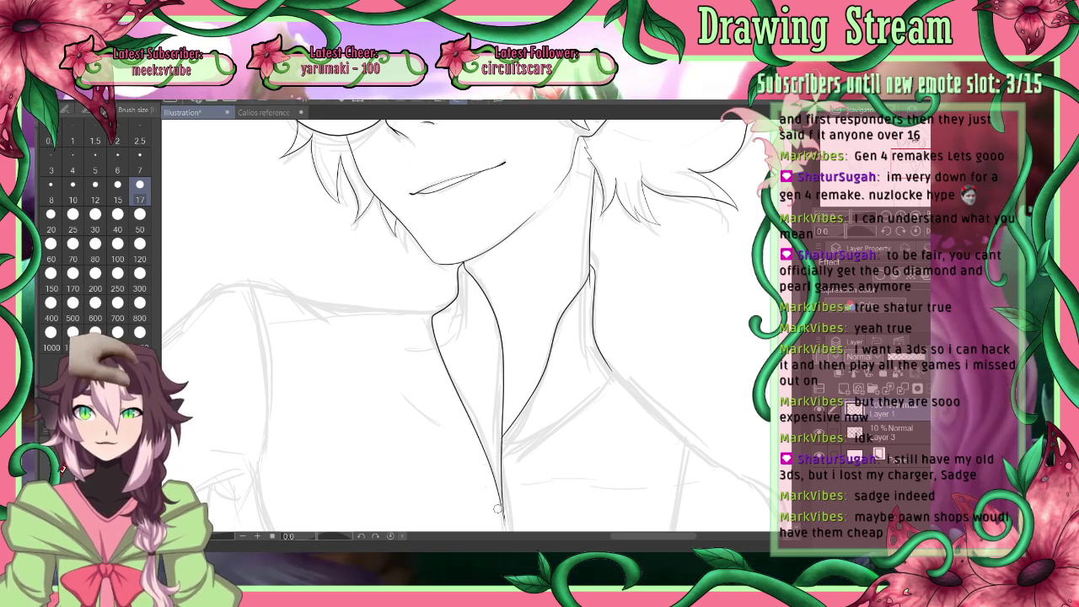
key("p")
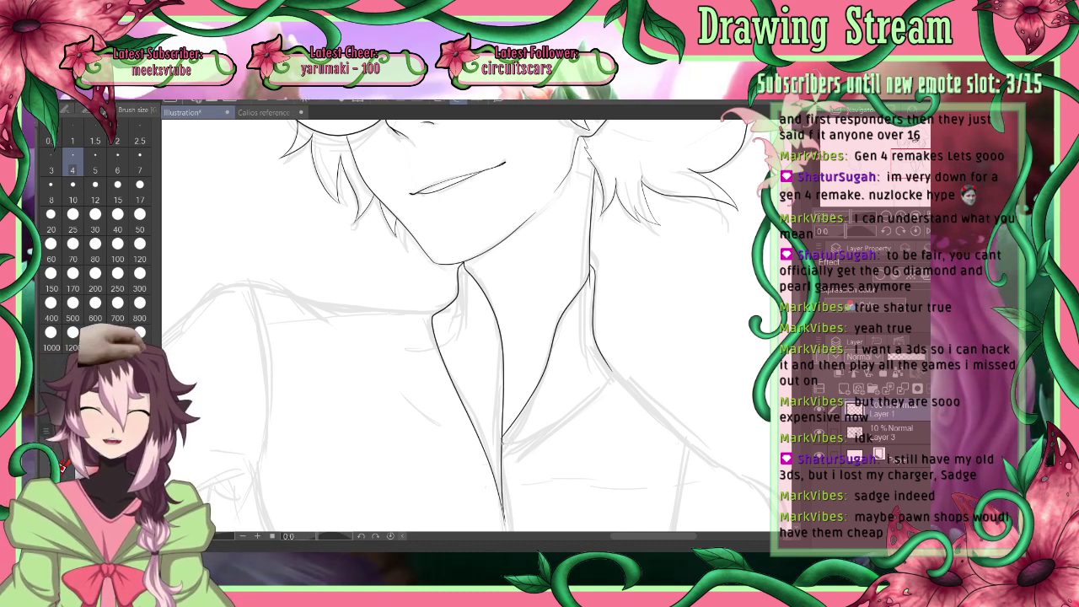
left_click_drag(503, 440, 608, 381)
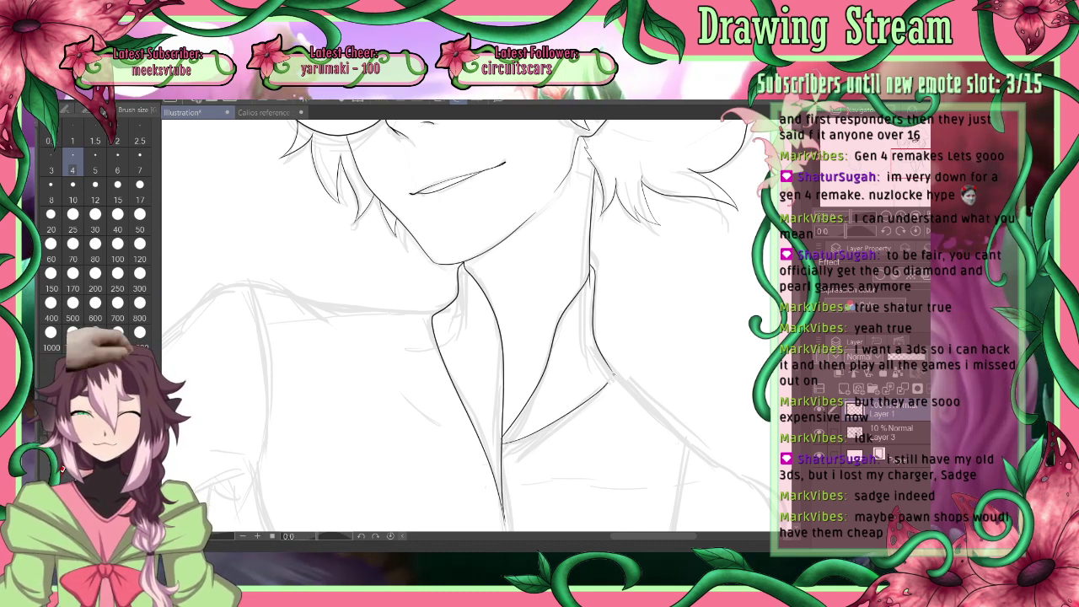
Compare the inked collar with the outfit on the Calios reference sheet, and return to the illustration
left_click(884, 221)
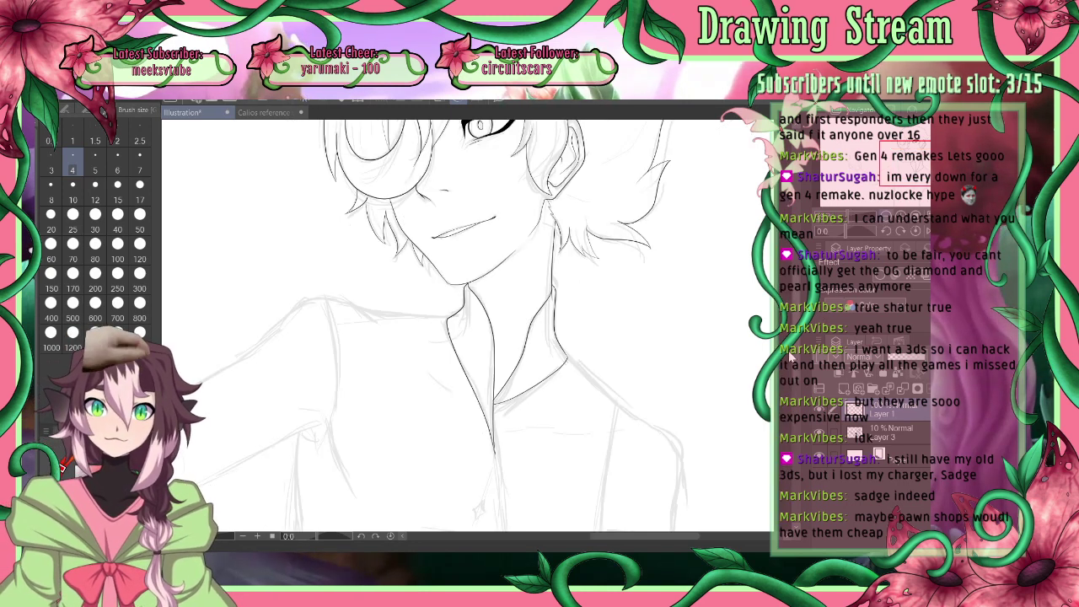
left_click(35, 360)
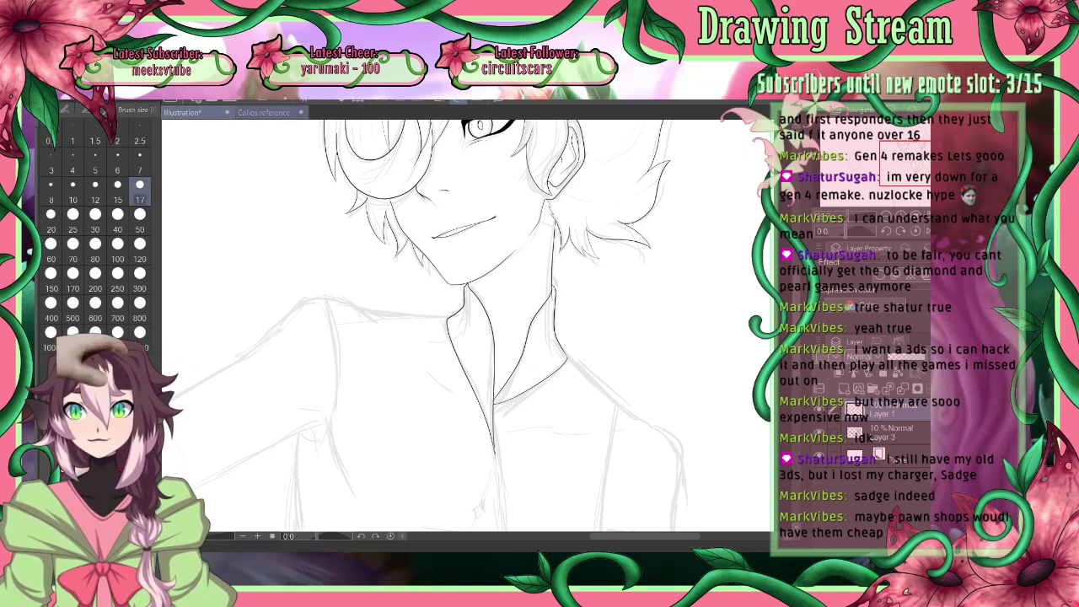
left_click(266, 112)
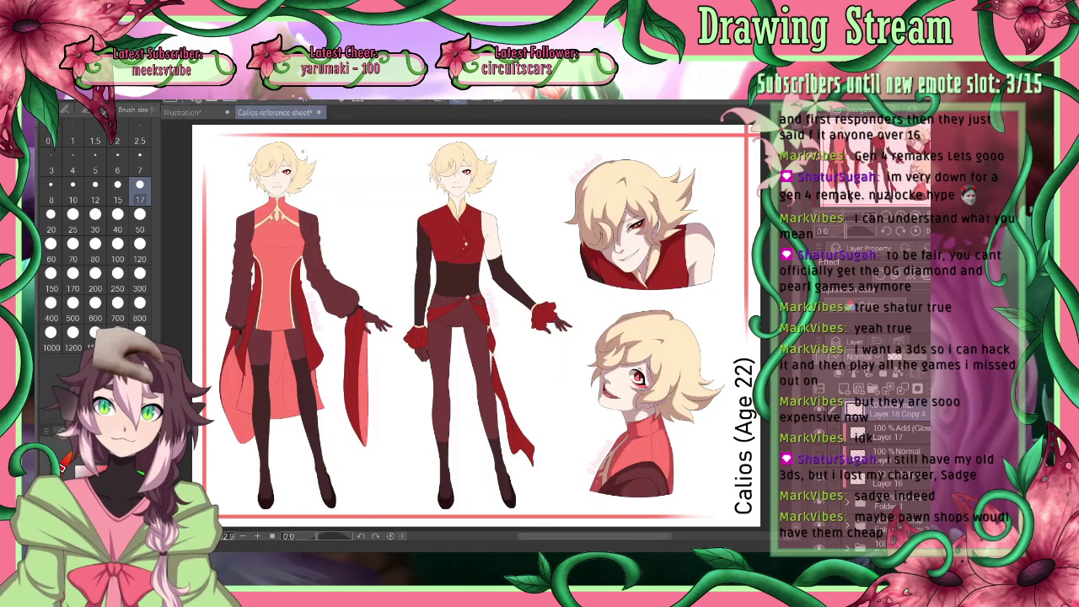
left_click(181, 112)
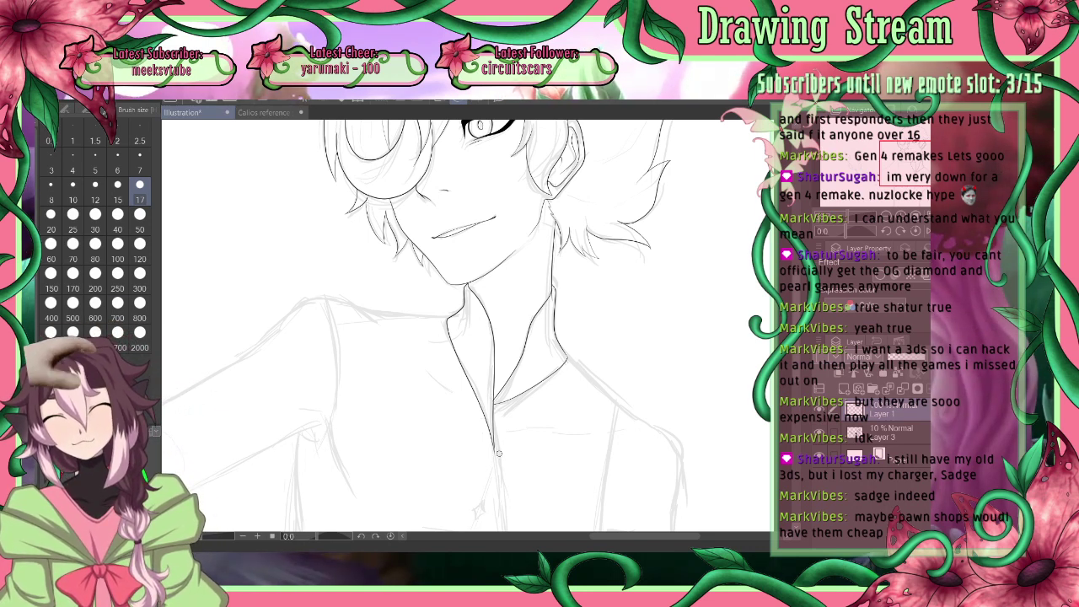
Ink the shoulder of the lowered arm from the collar and the sleeve's outer edge down to the canvas edge with the size 4 pen
left_click(72, 169)
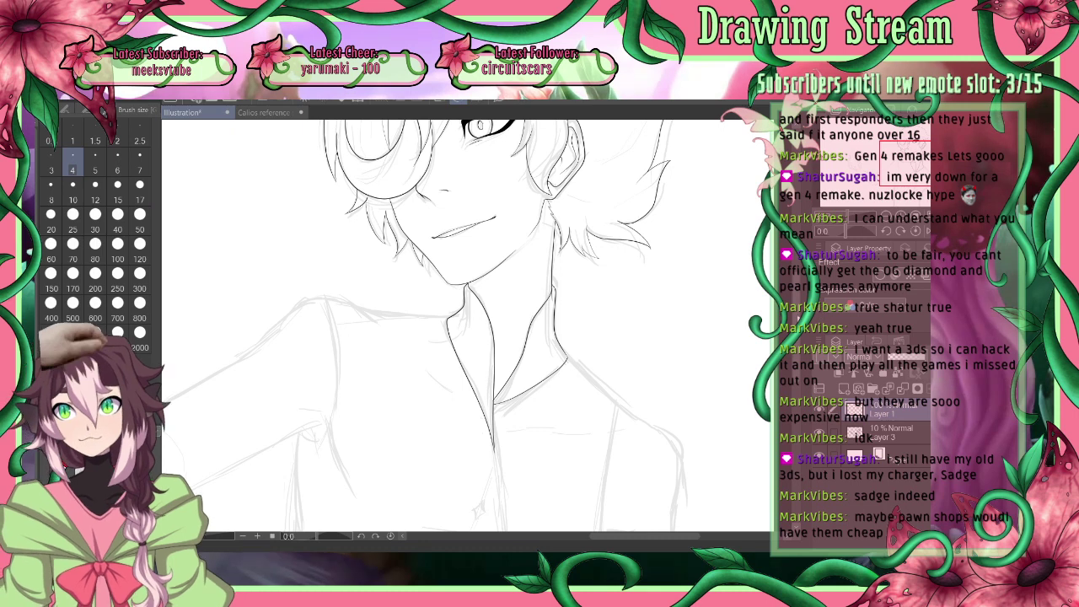
scroll(261, 321, "down", 4)
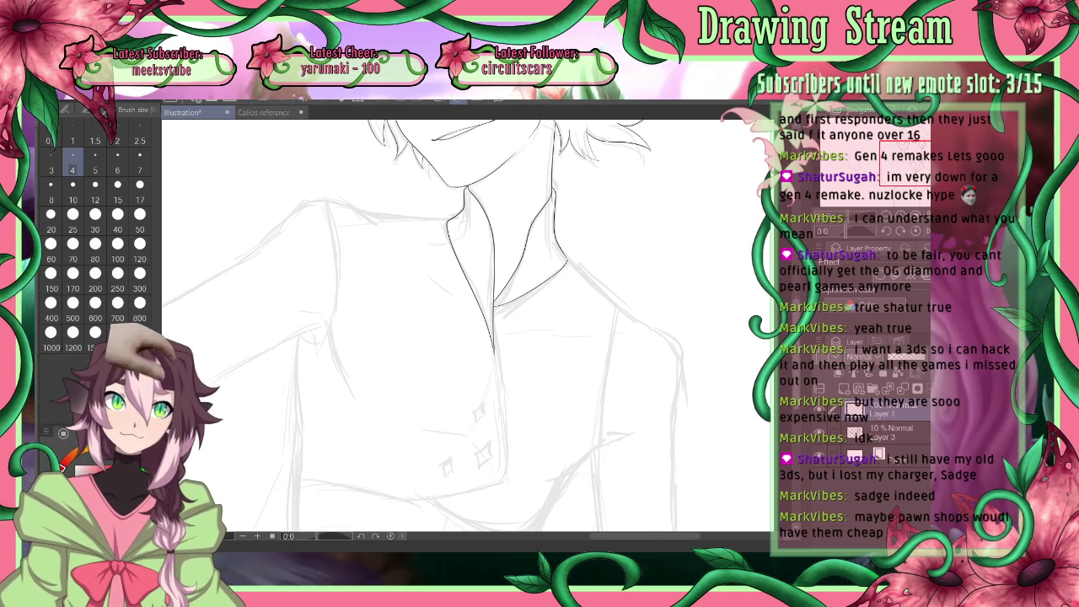
key("e")
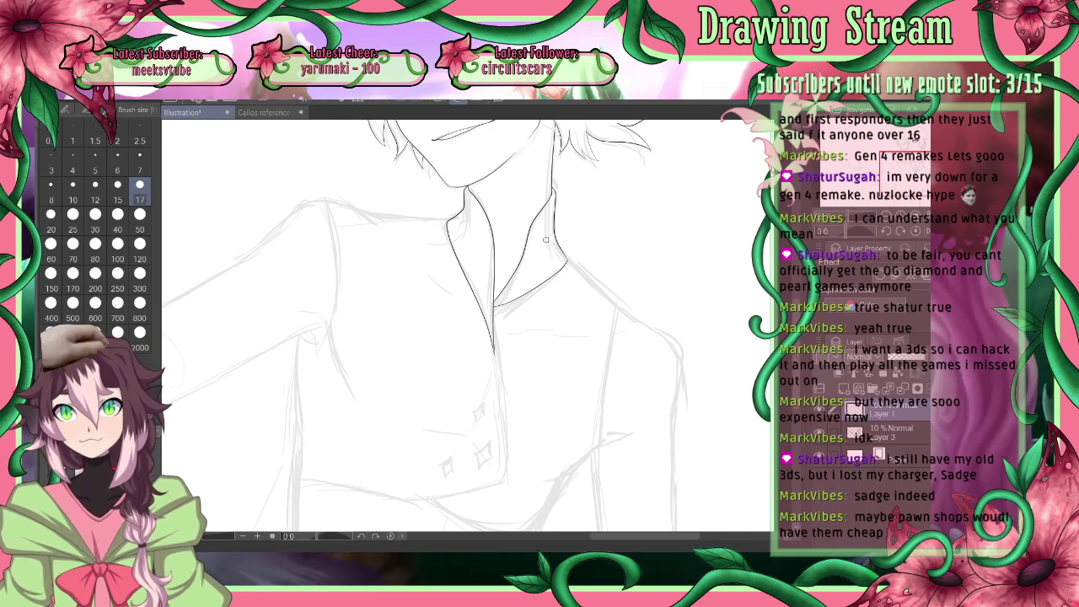
key("p")
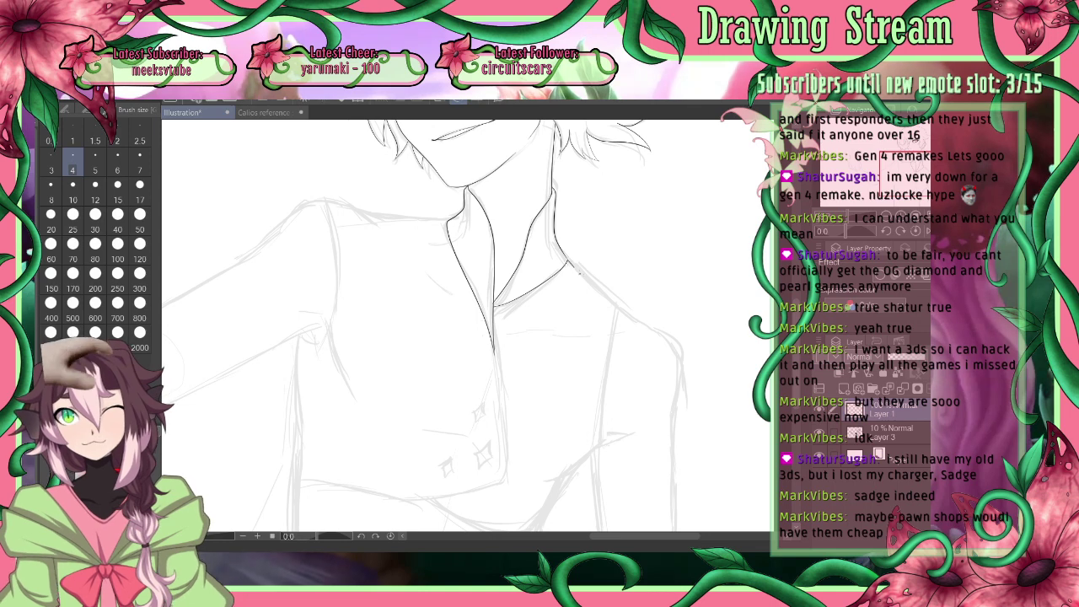
left_click_drag(578, 271, 654, 331)
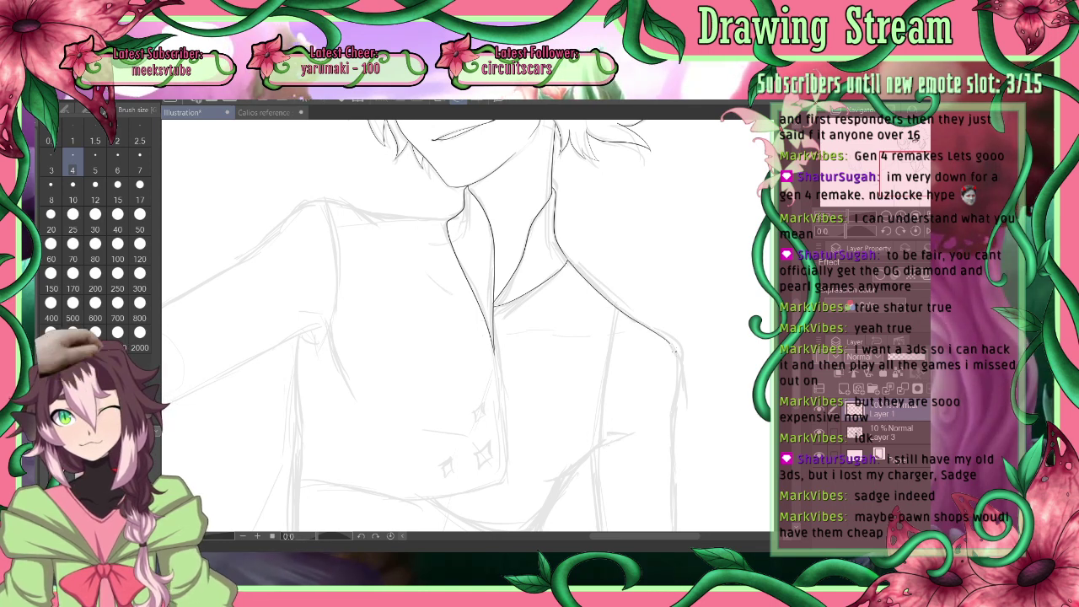
left_click_drag(797, 306, 798, 349)
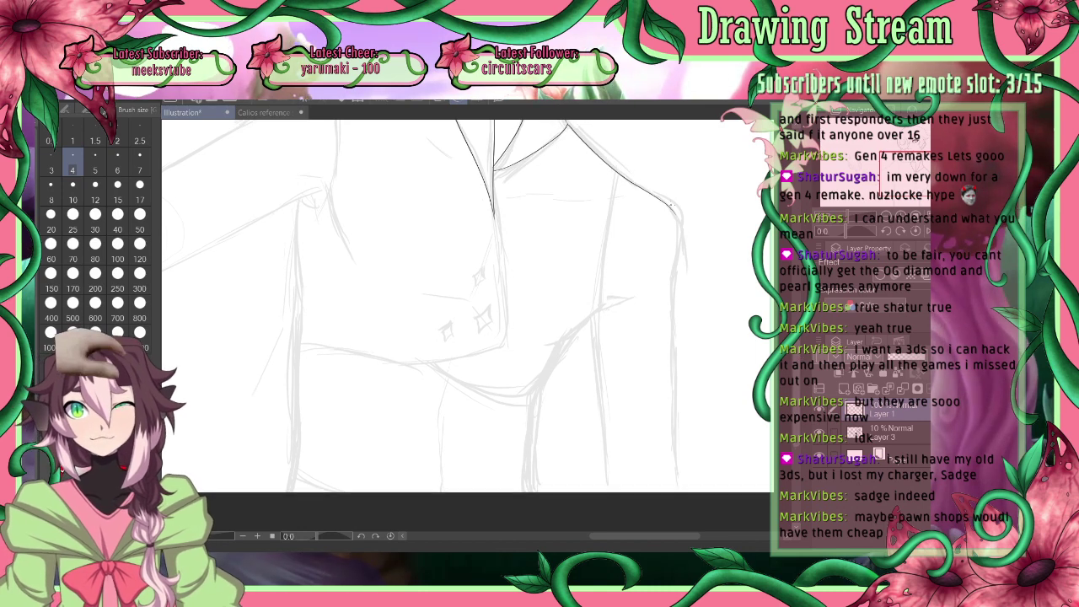
left_click_drag(673, 217, 675, 371)
left_click_drag(673, 411, 679, 489)
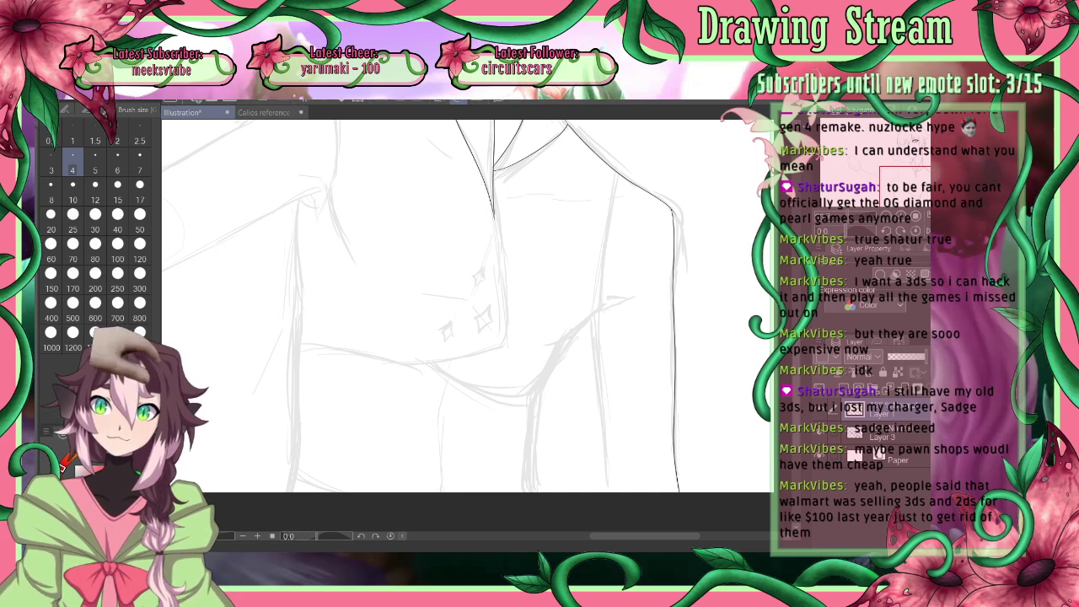
Ink the armpit crease of the lowered arm and the waist contour curving down from it to the canvas edge with the size 4 pen
left_click(140, 200)
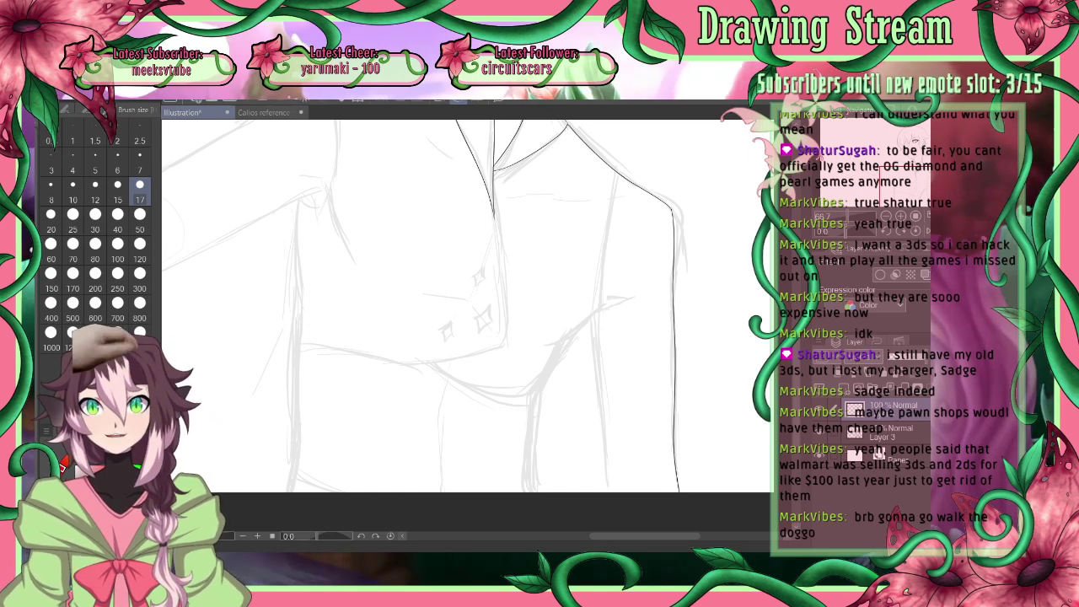
key("p")
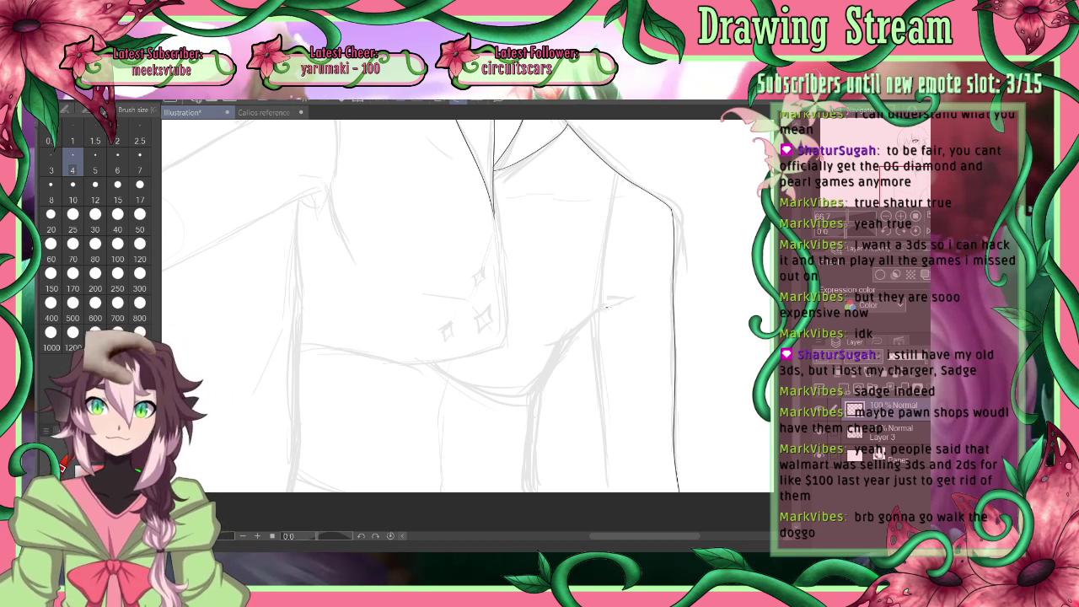
left_click_drag(617, 300, 550, 355)
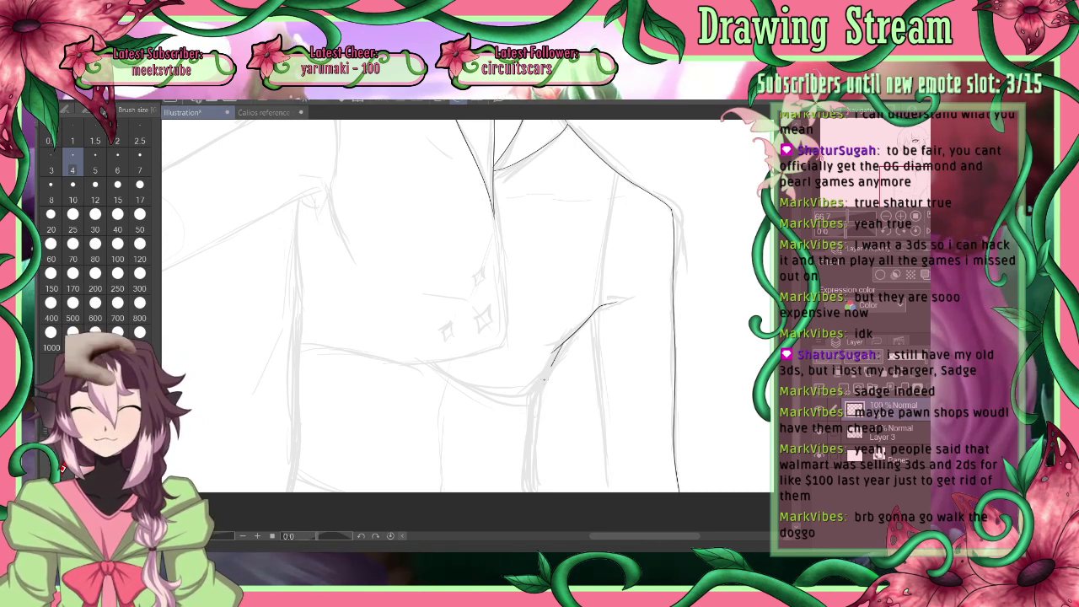
mouse_move(559, 345)
left_mouse_down()
mouse_move(528, 422)
mouse_move(526, 493)
left_mouse_up()
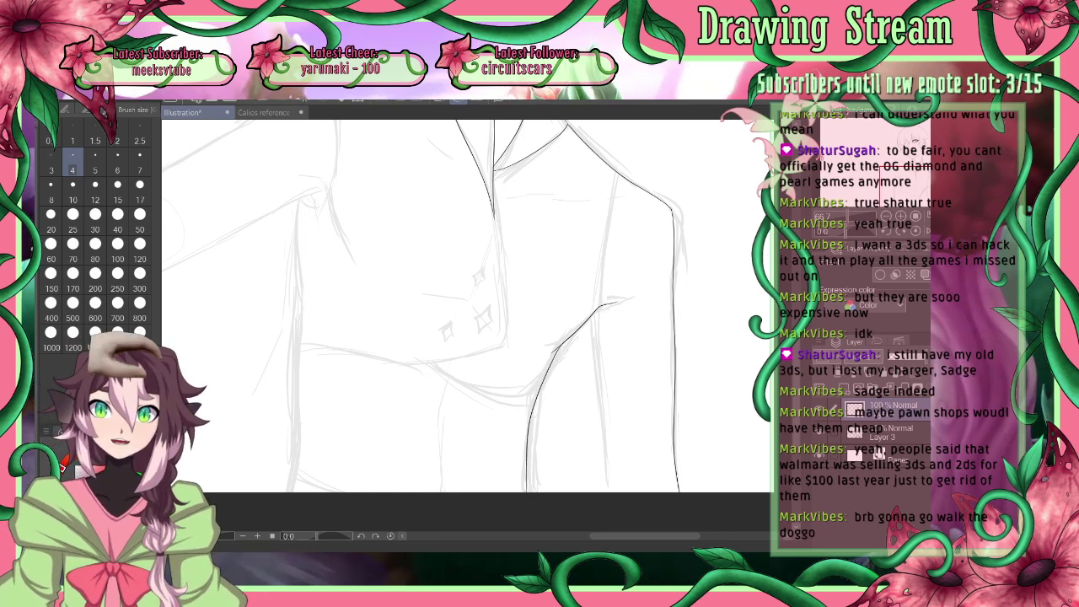
Ink the torso's side under the raised arm, from the armpit down to the canvas edge, working on the mirrored canvas
left_click(928, 232)
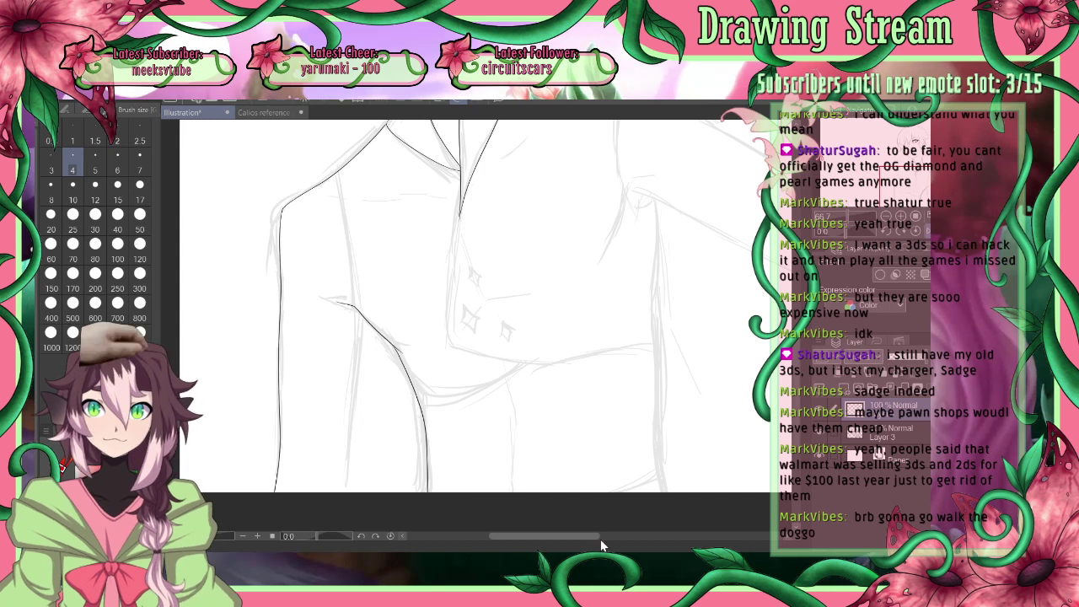
left_click_drag(597, 537, 609, 537)
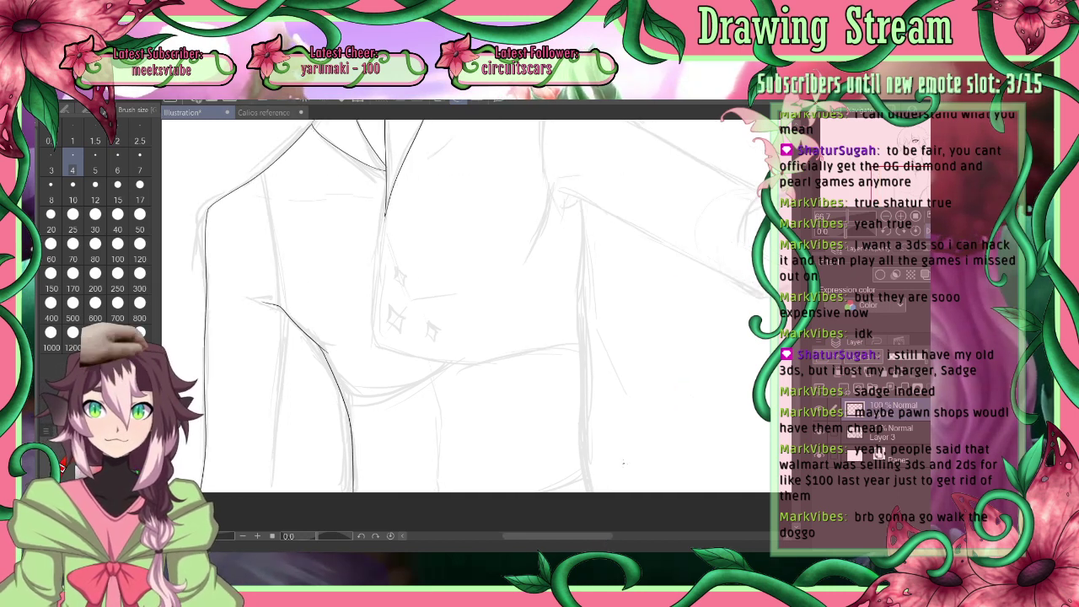
left_click_drag(583, 199, 588, 491)
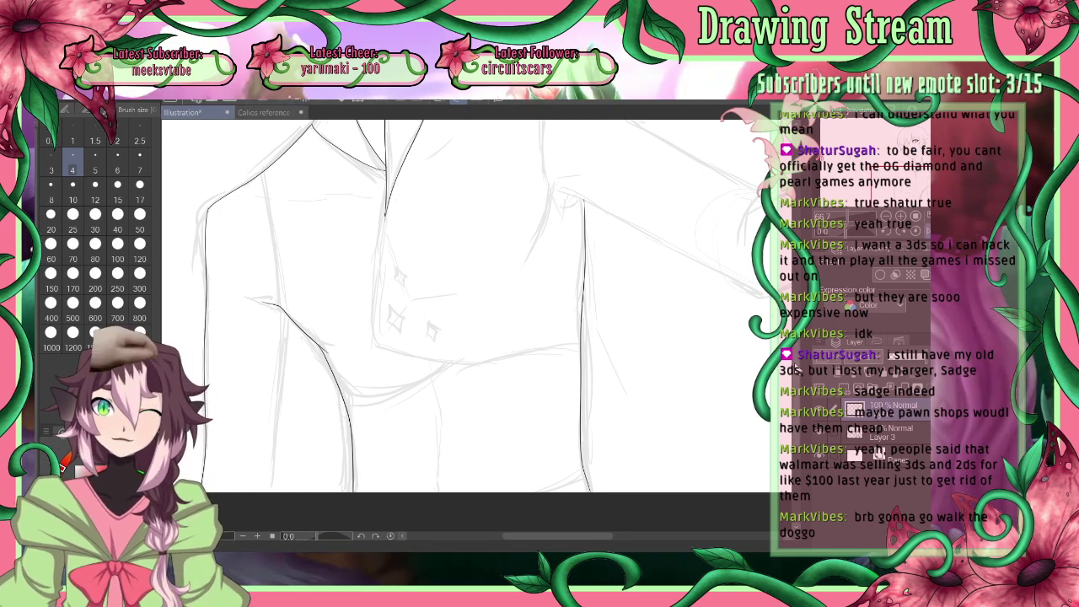
Ink the lowered arm's inner sleeve edge down to the canvas edge and its armhole seam from the armpit up to the shoulder line
scroll(663, 466, "up", 5)
scroll(662, 466, "up", 5)
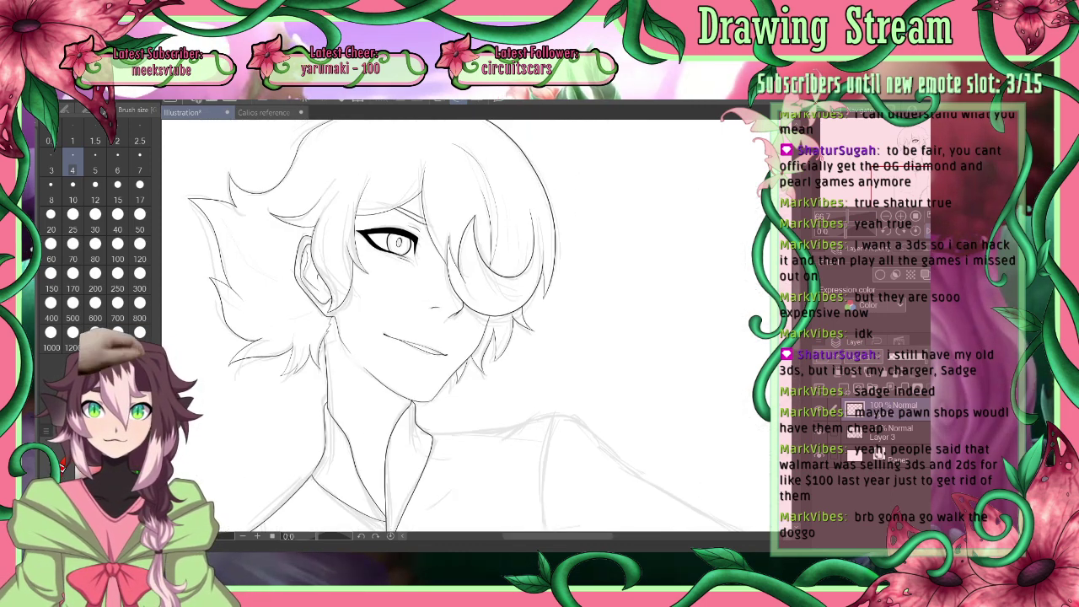
scroll(445, 366, "down", 8)
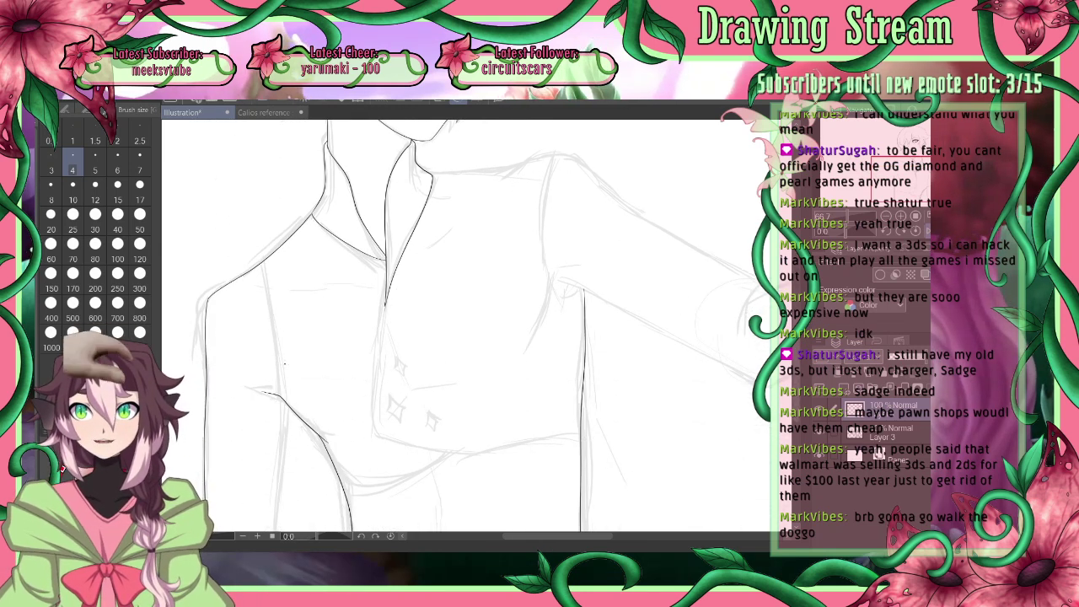
scroll(405, 391, "down", 3)
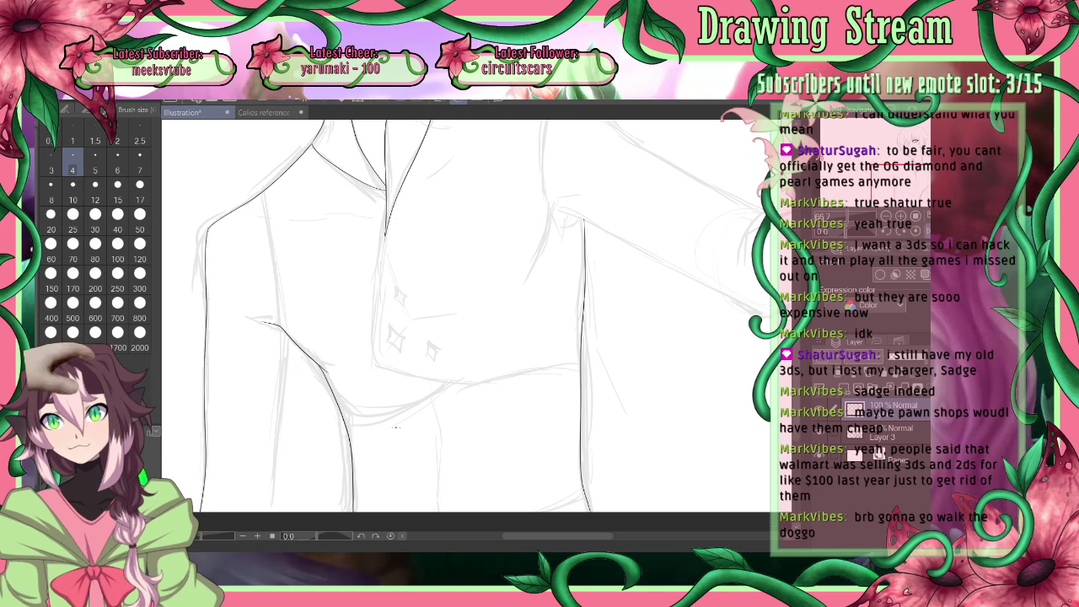
left_click_drag(286, 347, 275, 513)
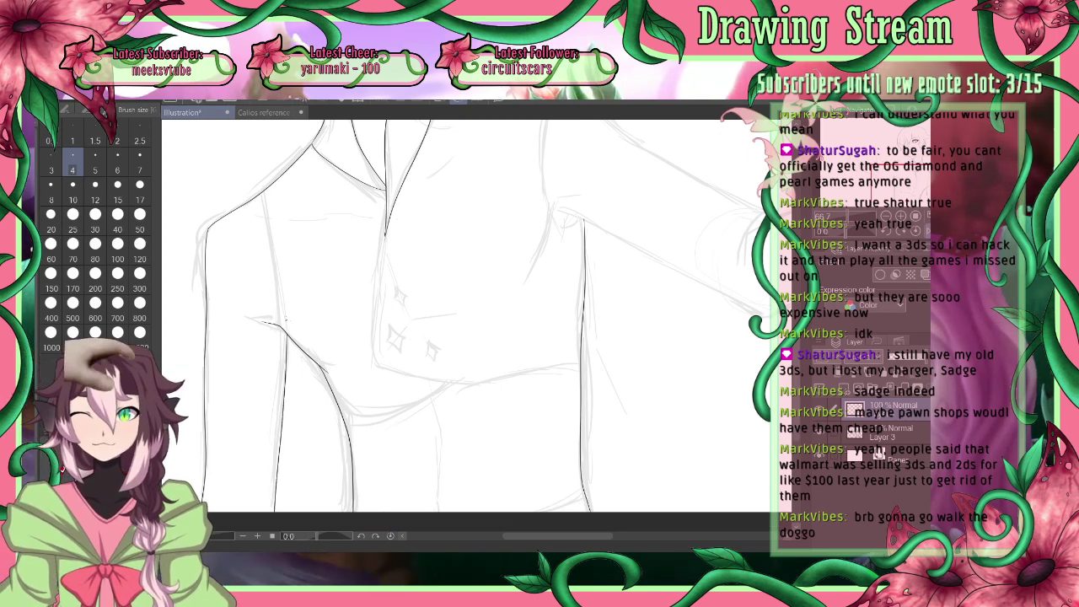
left_click_drag(285, 331, 263, 217)
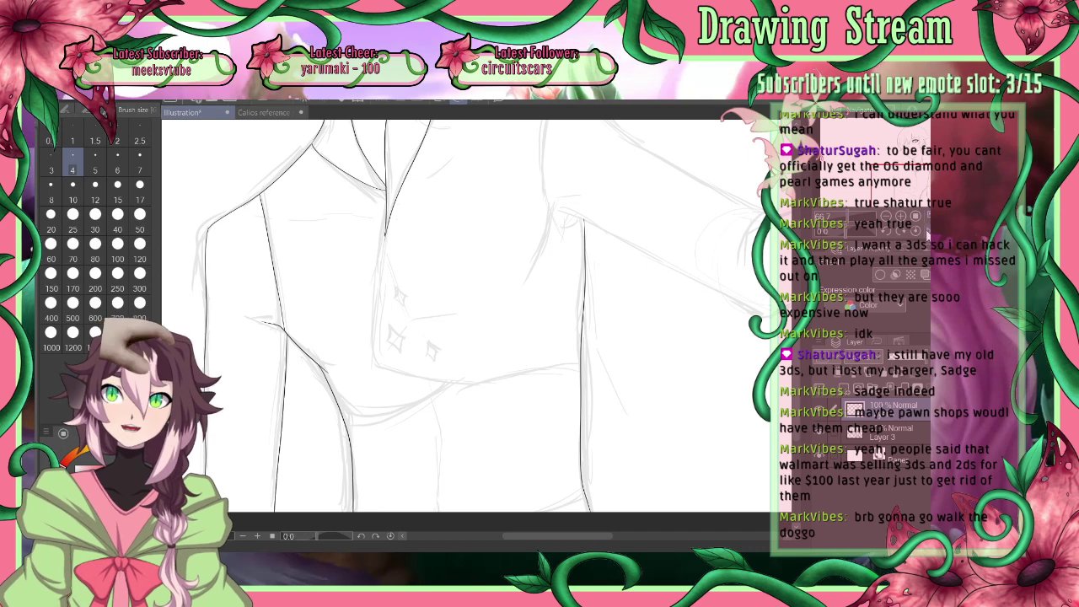
Ink the top's front edge down from the collar point to the hem corner, and check the outfit on the Calios reference sheet
left_click(928, 230)
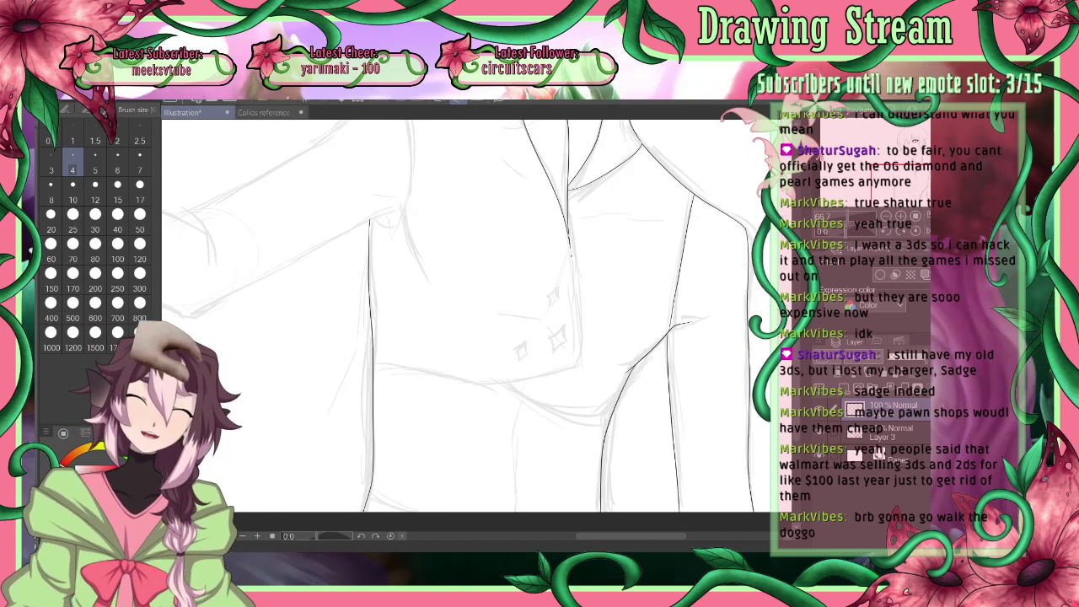
left_click_drag(571, 247, 577, 334)
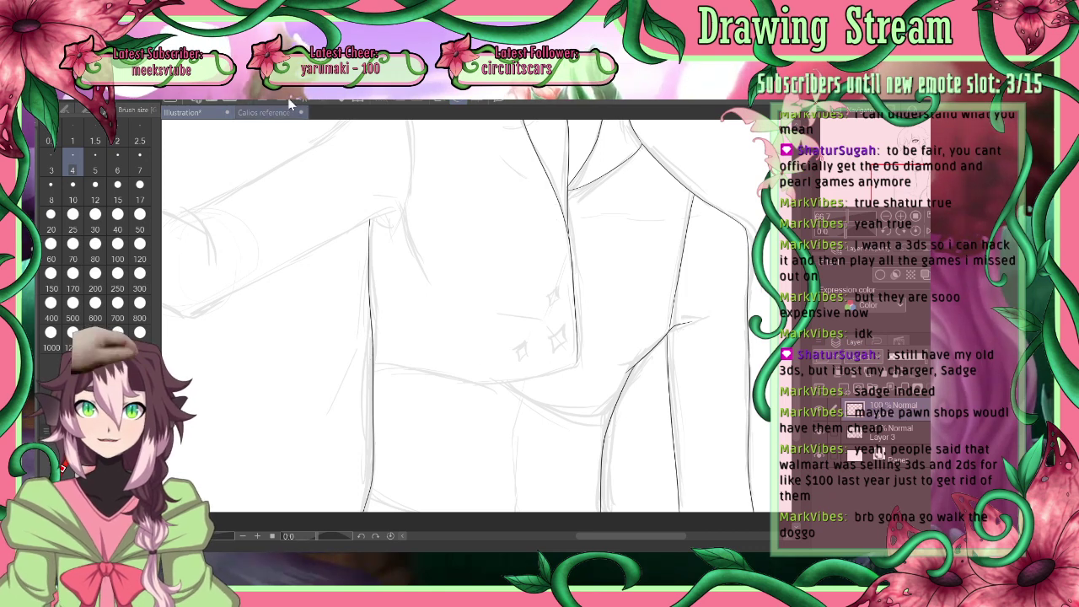
left_click(263, 112)
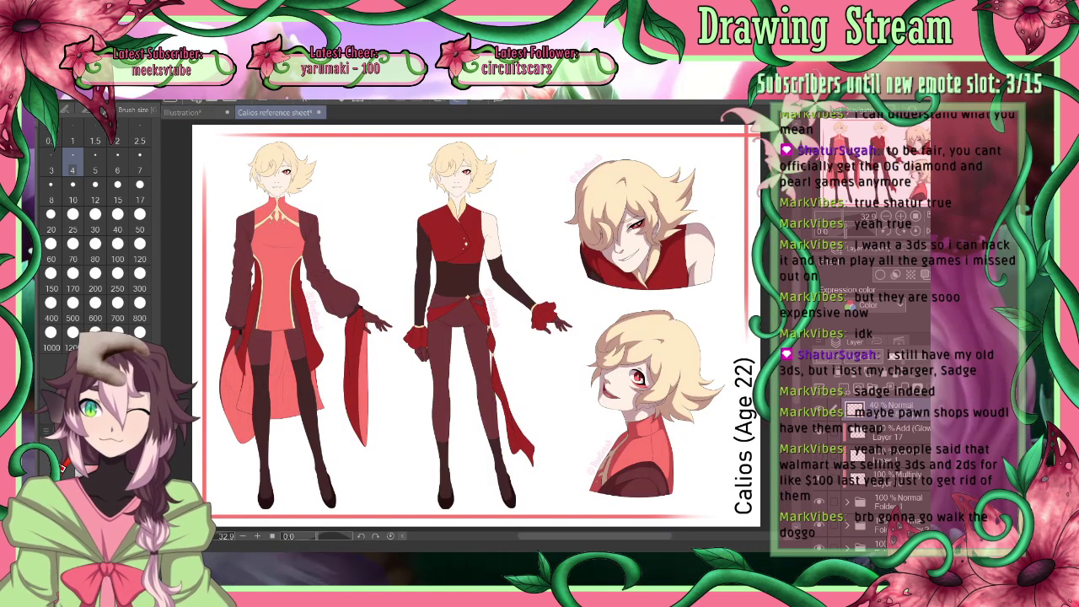
left_click(188, 112)
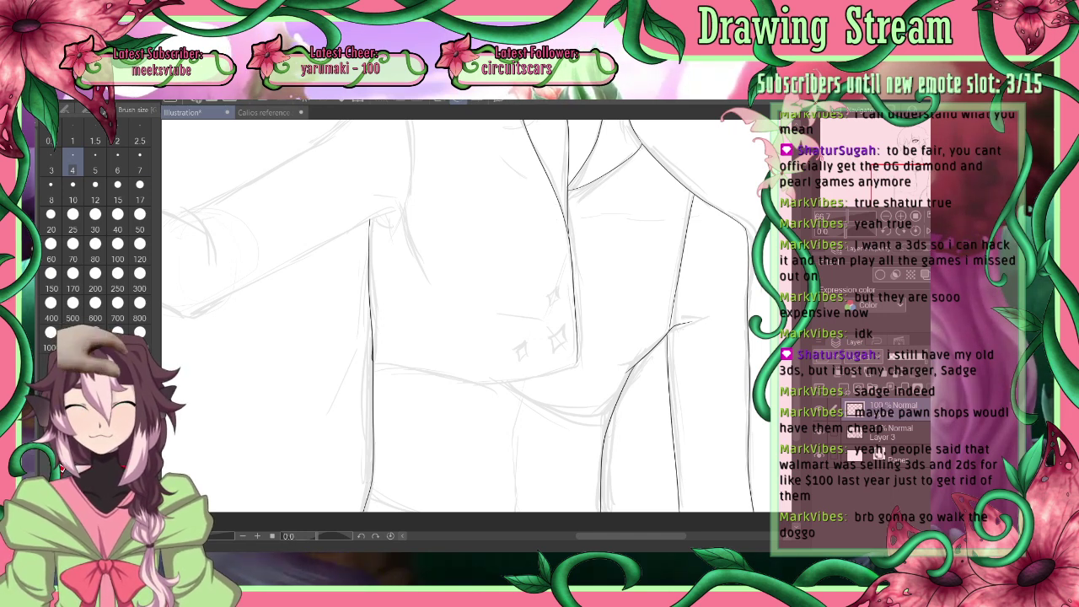
Clean the torso side line at the hem with the size 17 eraser, and ink the top's curved hem with the size 4 pen, undoing rejected strokes
key("e")
left_click_drag(376, 338, 376, 355)
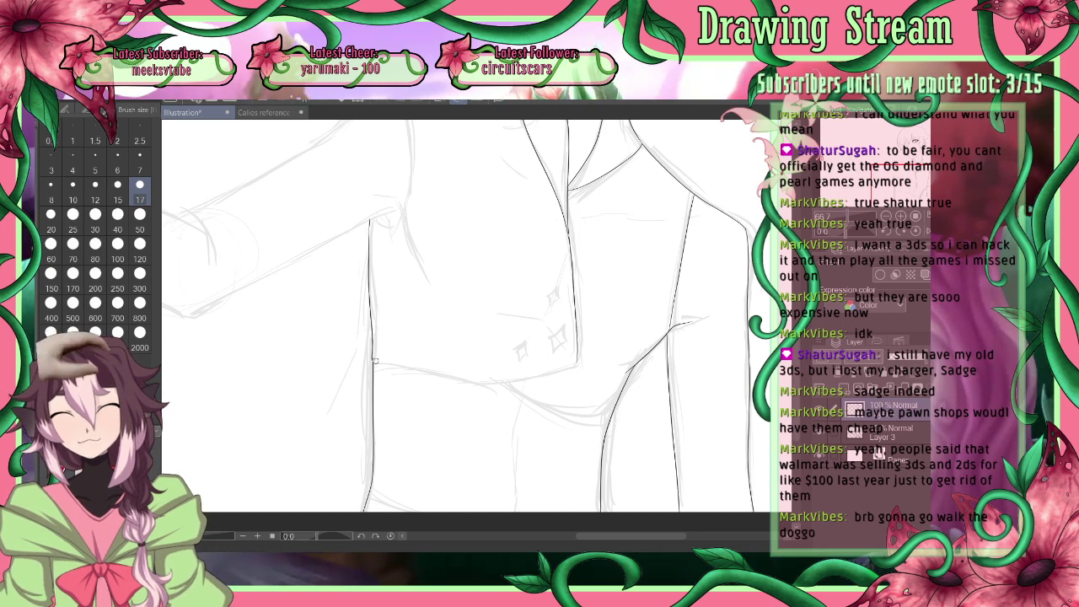
left_click(929, 230)
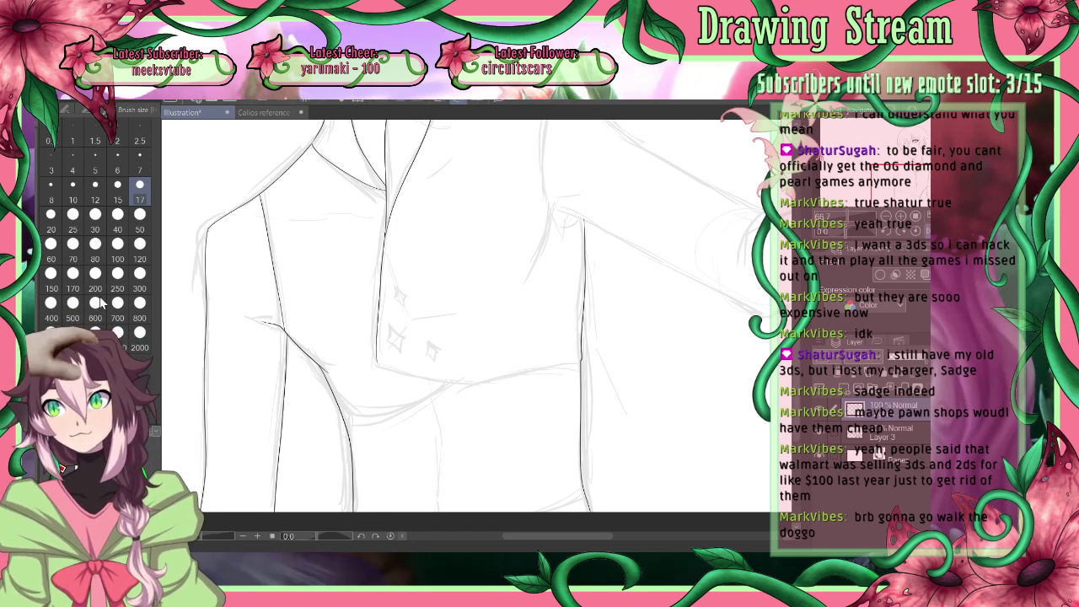
left_click(73, 155)
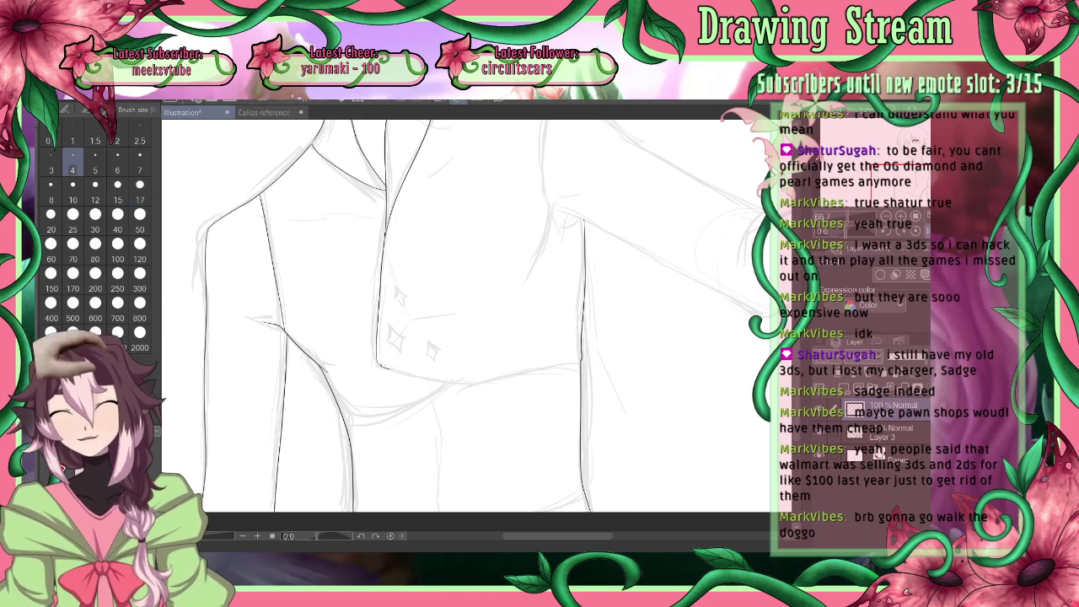
key("ctrl+z")
mouse_move(388, 368)
left_mouse_down()
mouse_move(468, 386)
mouse_move(576, 369)
left_mouse_up()
key("ctrl+z")
left_click_drag(469, 386, 580, 364)
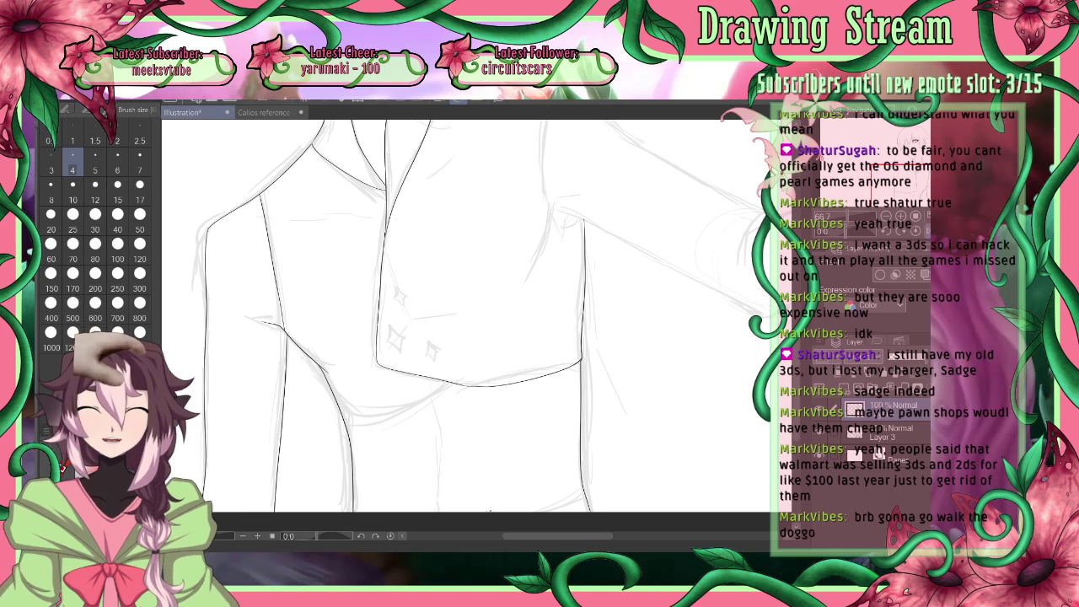
Ink the chest fold near the raised arm's armpit and the short slanted line at the torso's lower edge, undoing a vertical stroke below the hem
left_click_drag(546, 235, 526, 280)
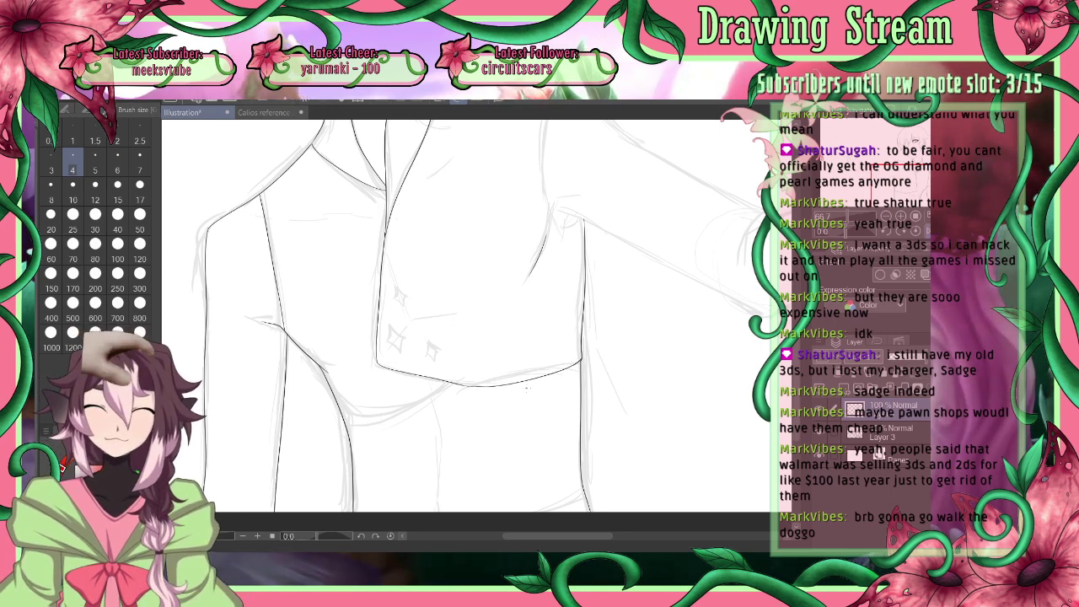
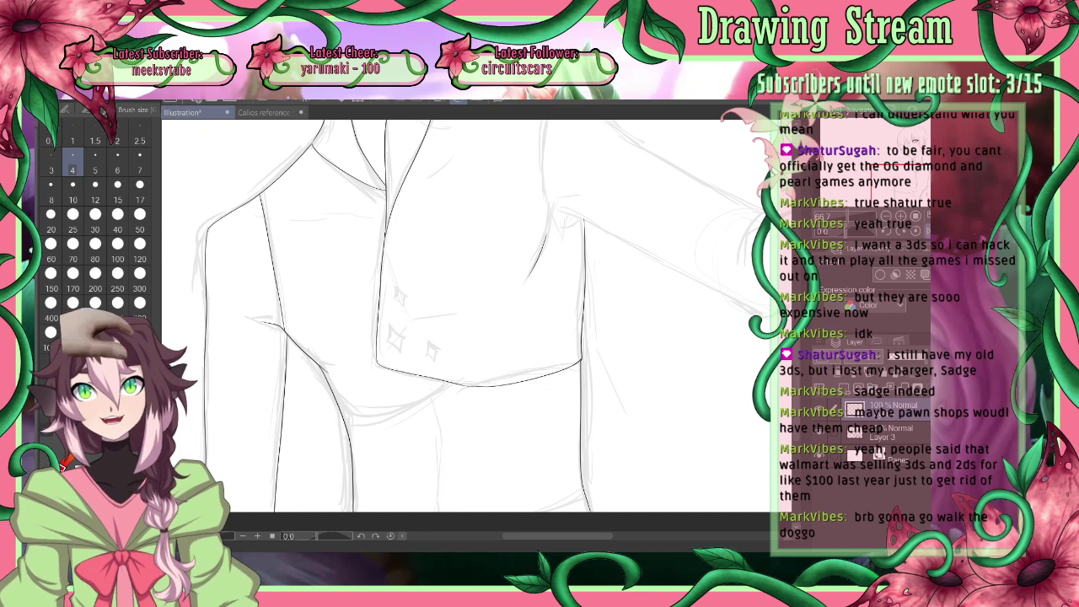
scroll(801, 354, "up", 3)
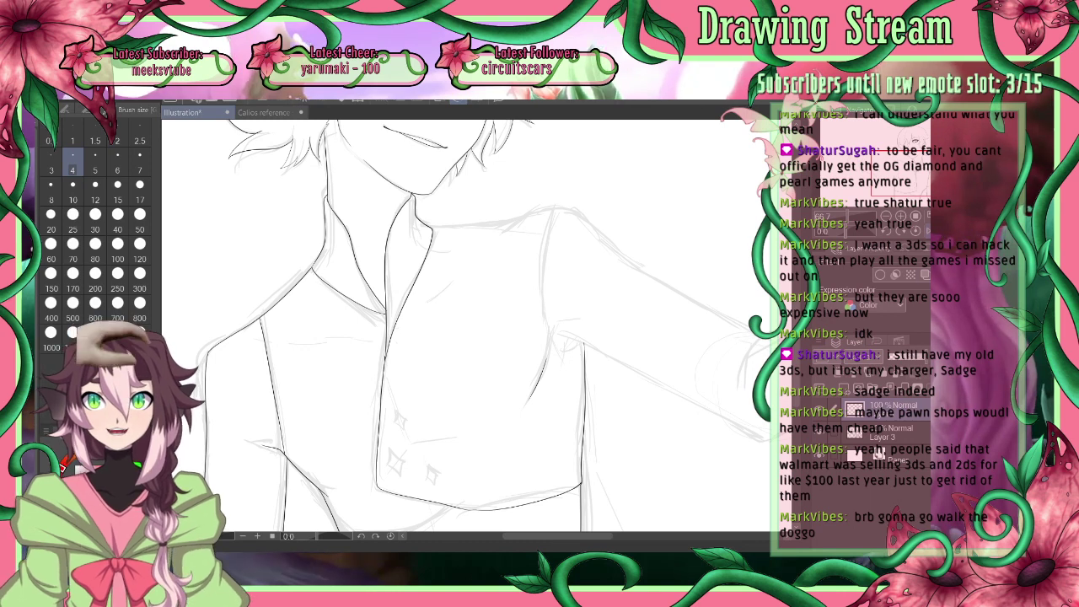
scroll(923, 269, "left", 3)
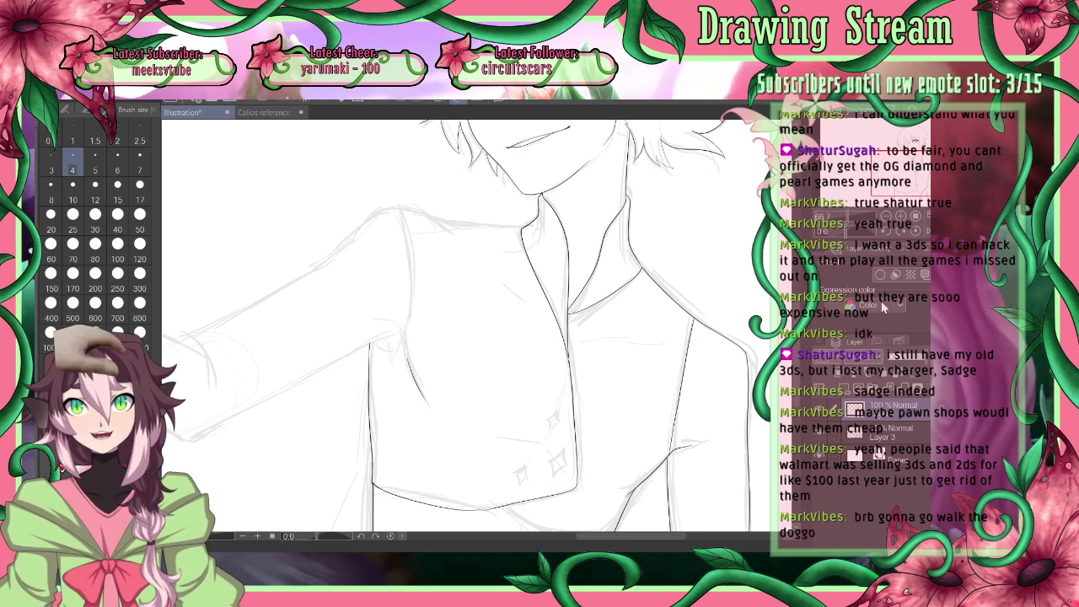
left_click(888, 218)
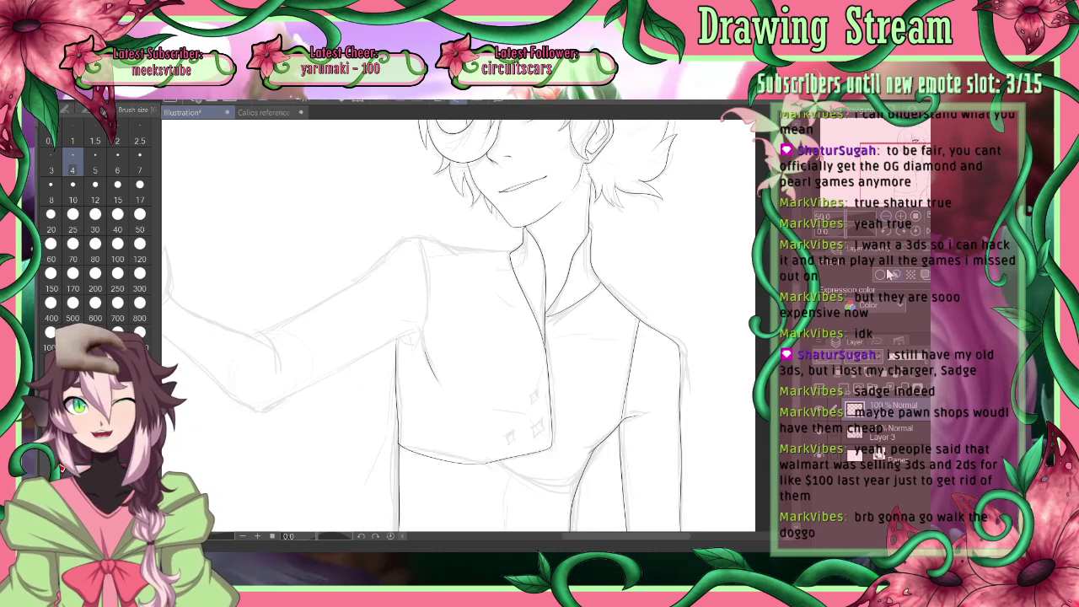
left_click_drag(795, 353, 795, 379)
left_click_drag(396, 417, 440, 436)
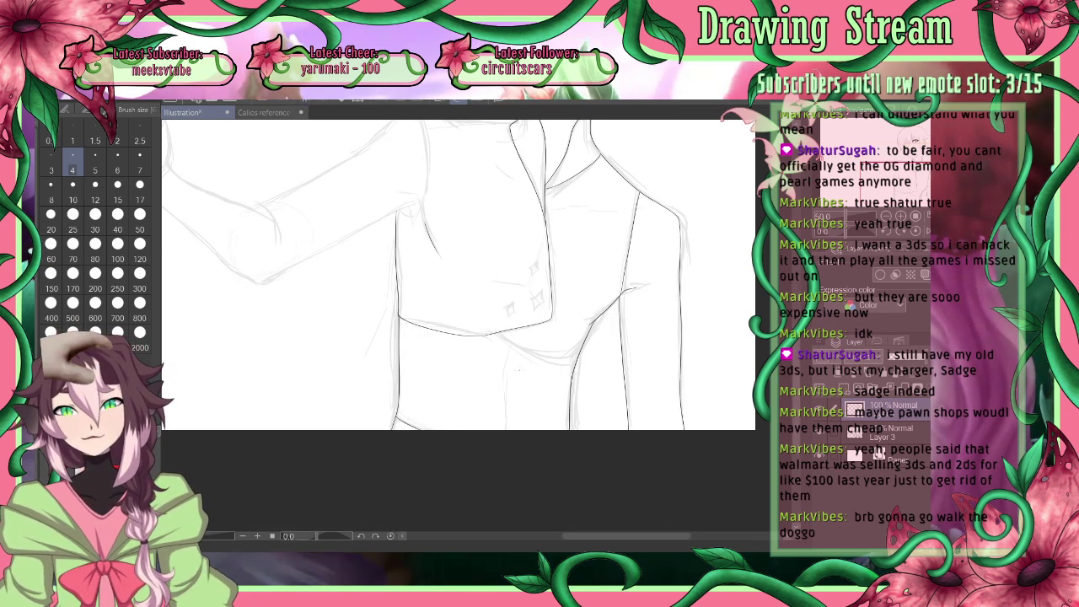
left_click_drag(506, 354, 502, 417)
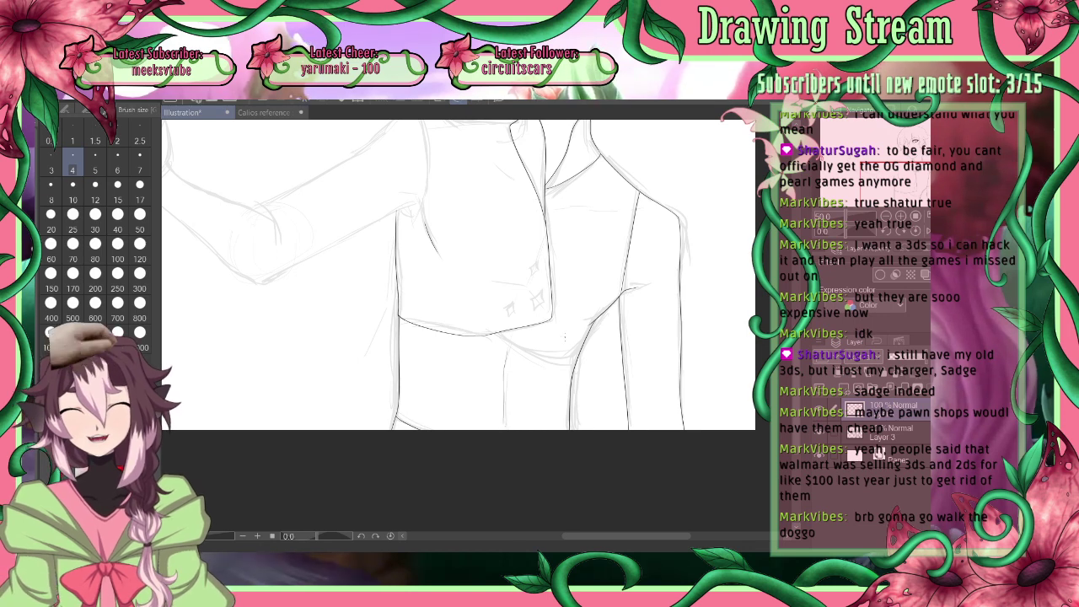
key("ctrl+z")
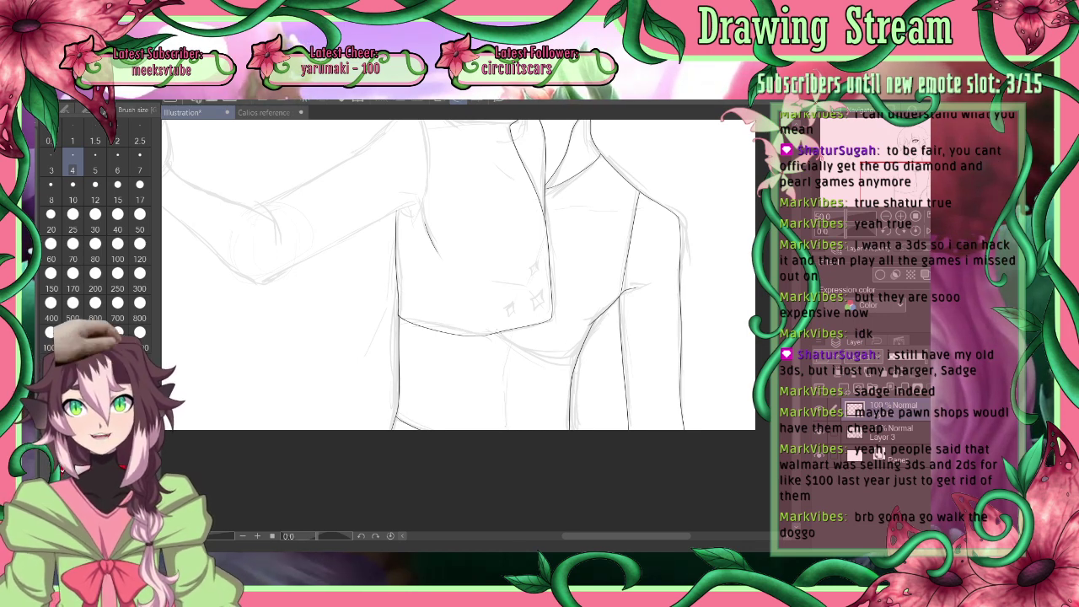
Ink the curved line under the top's hem and two of the diamond ornaments near the front hem corner with the size 4 pen
left_click_drag(496, 334, 577, 362)
key("e")
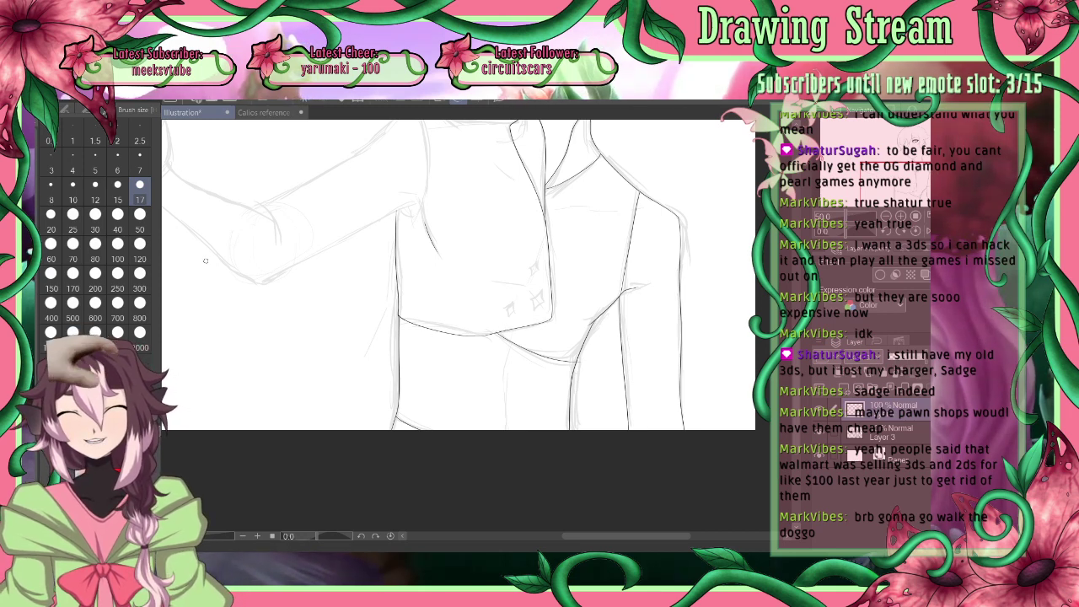
key("p")
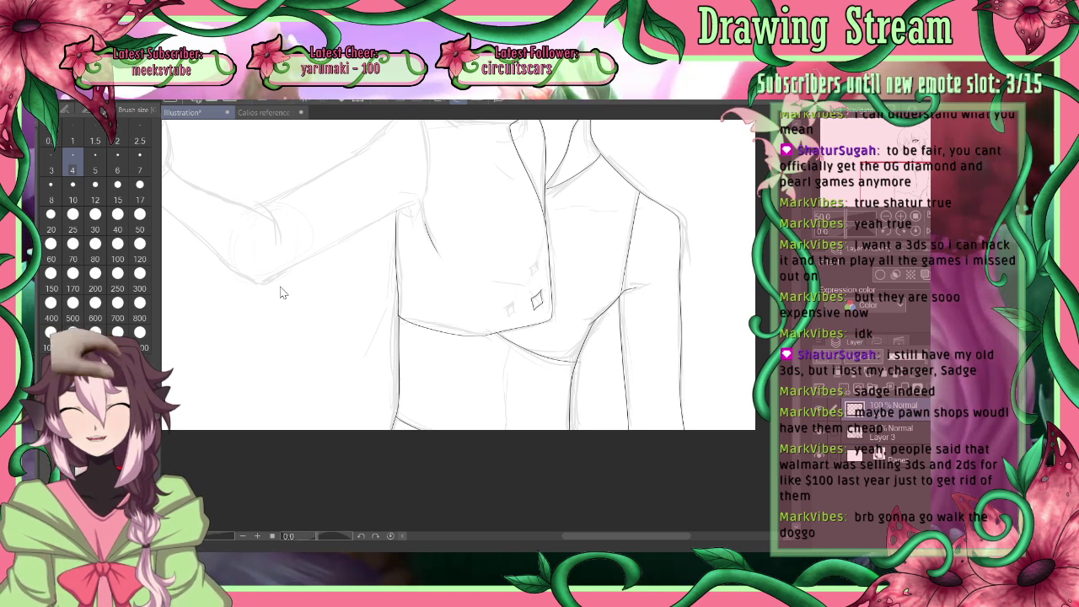
key("e")
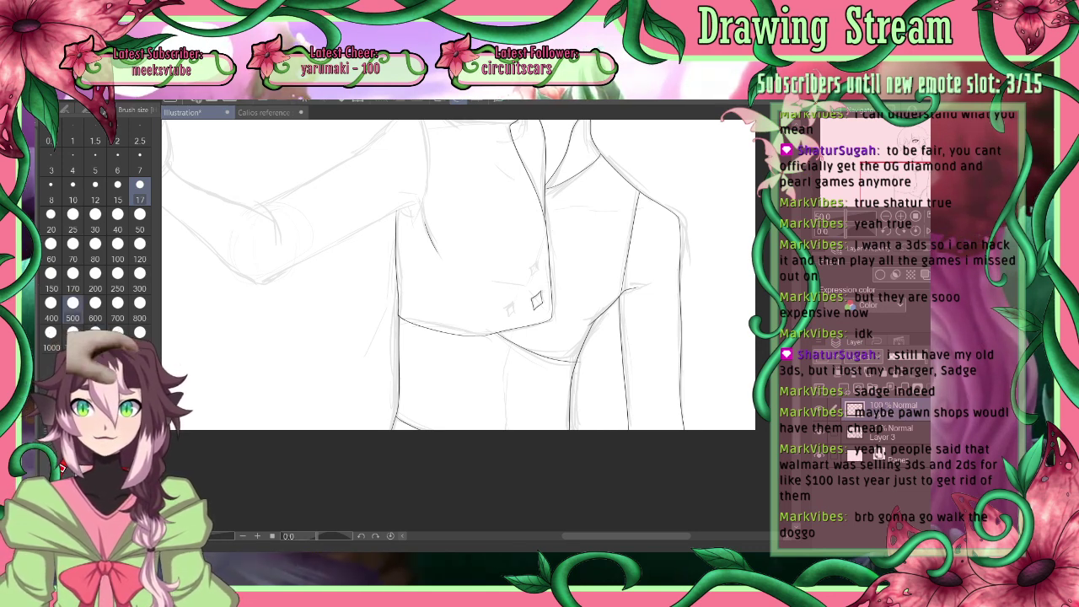
left_click(72, 160)
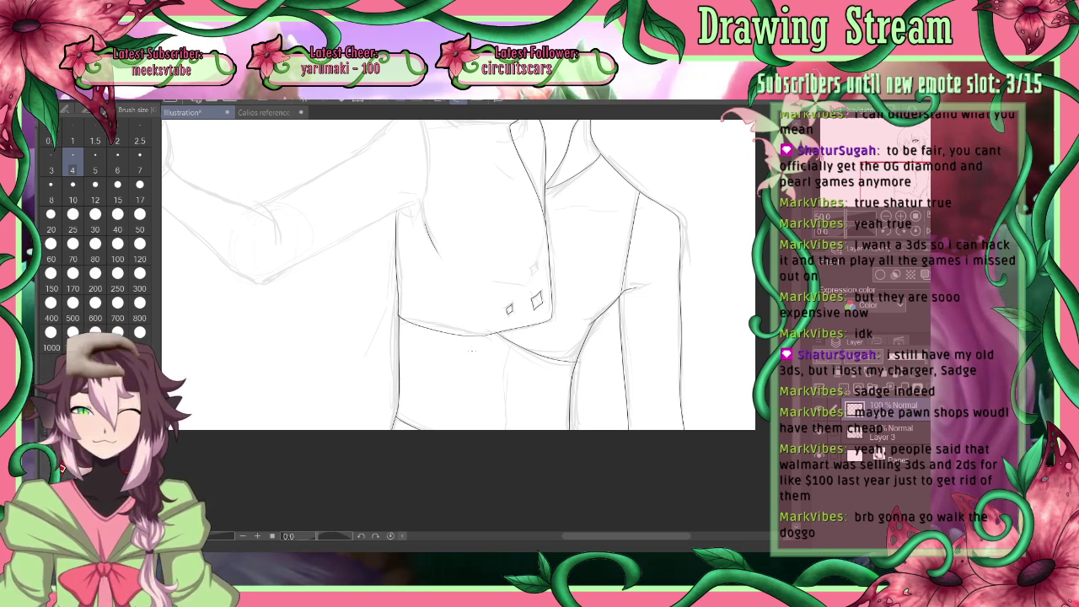
left_click(140, 188)
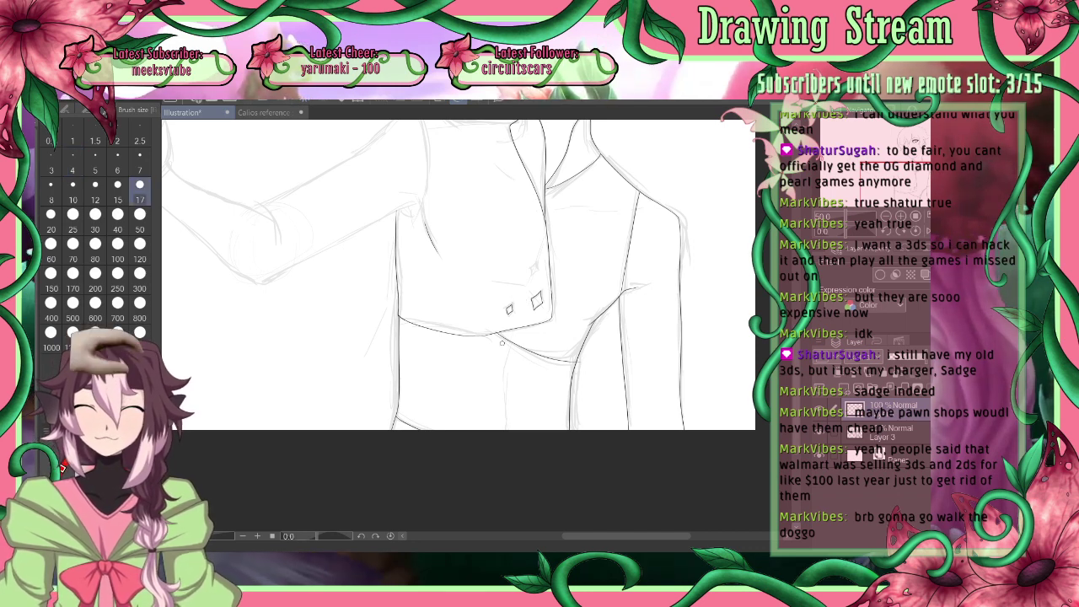
Ink the uppermost diamond ornament by the front edge, erasing its first outline at size 7 and redrawing it smaller with the size 4 pen
left_click(140, 165)
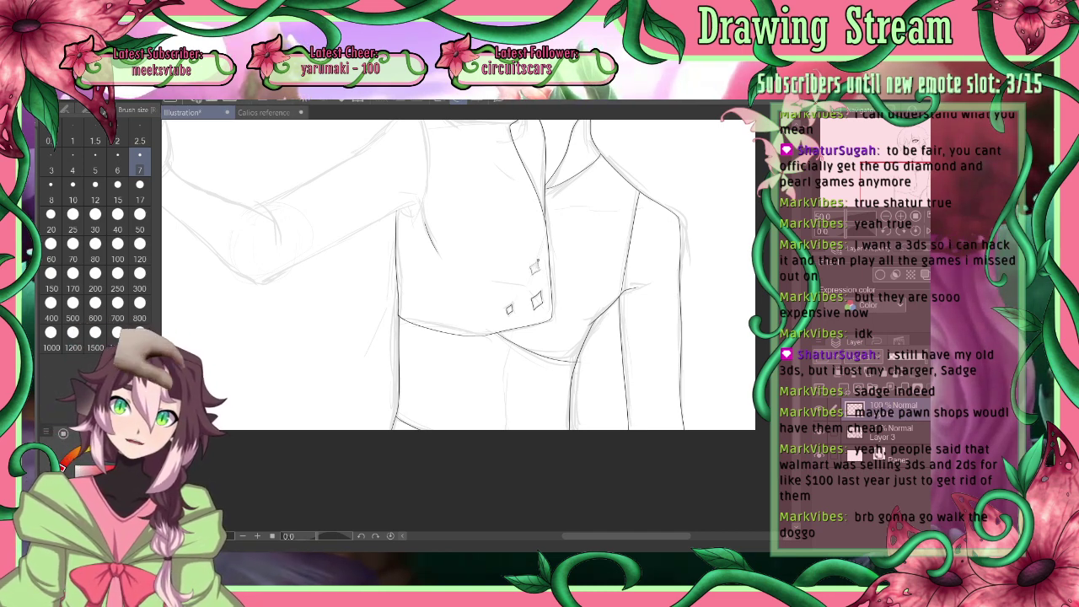
left_click_drag(538, 260, 534, 272)
key("p")
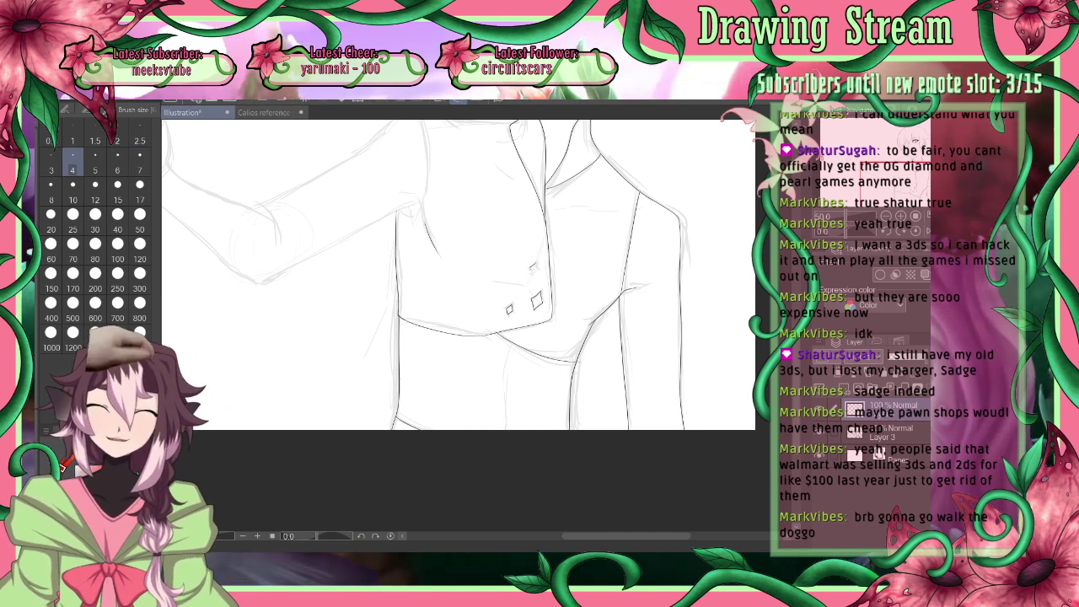
left_click_drag(537, 263, 537, 274)
key("ctrl+z")
key("ctrl+z")
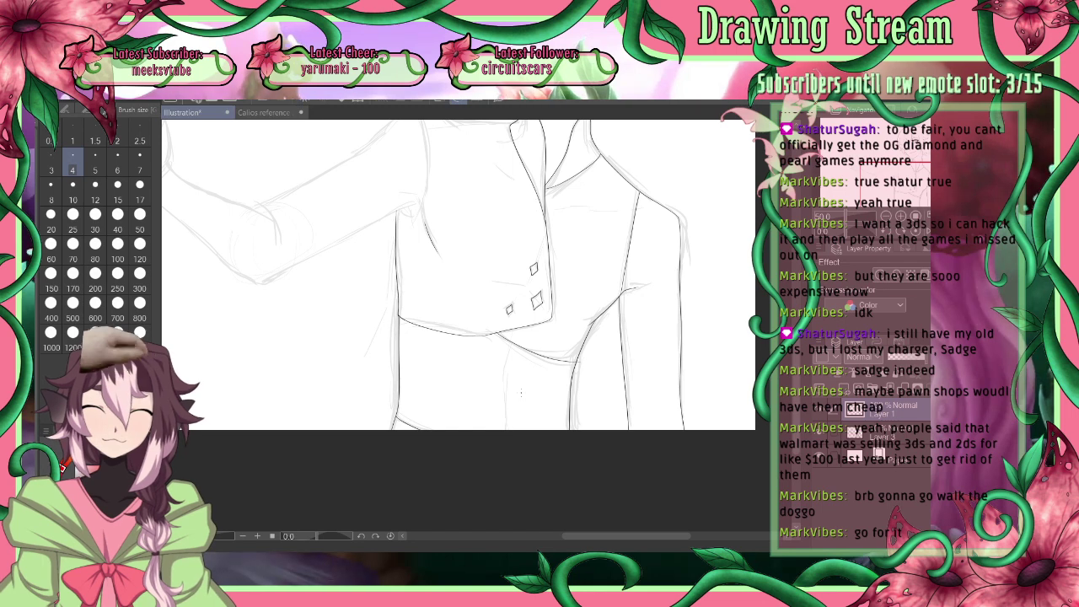
Erase and redraw the smallest diamond ornament, and ink the short curved fold line above it with the size 4 pen
key("e")
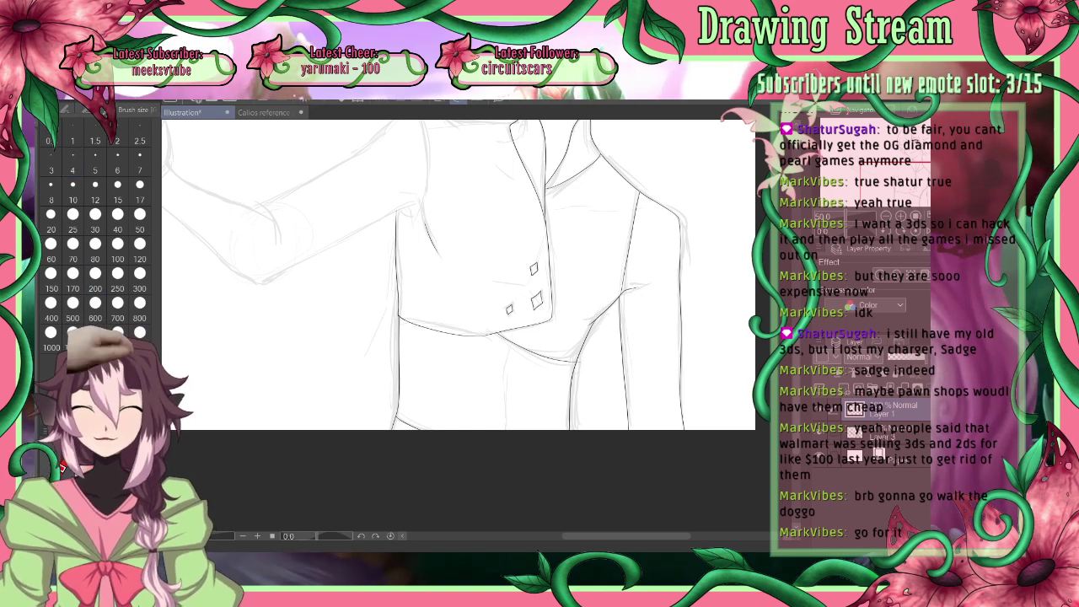
left_click_drag(510, 305, 508, 314)
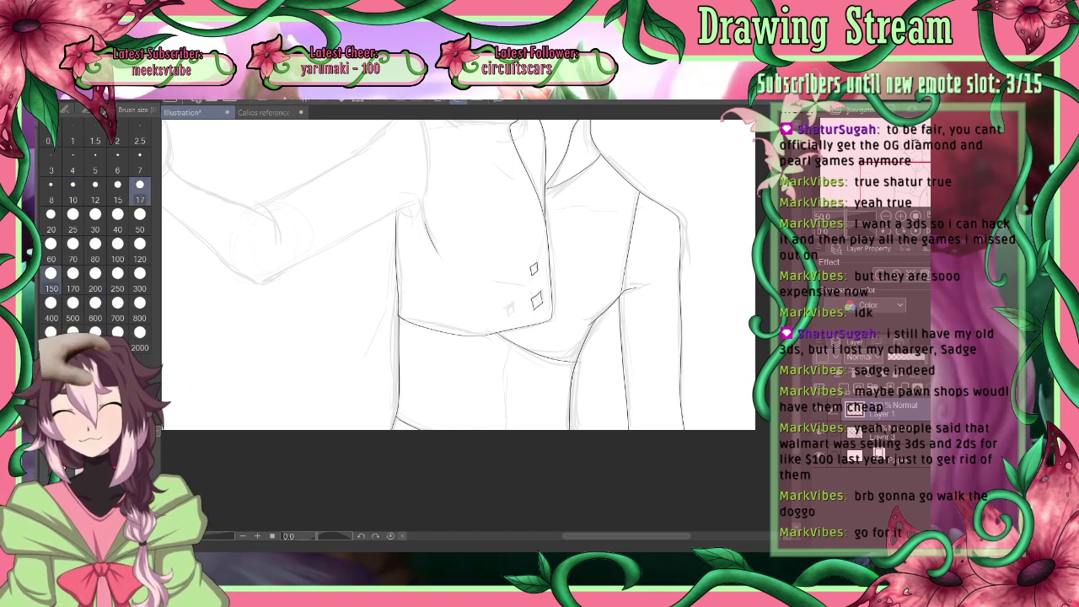
left_click(72, 169)
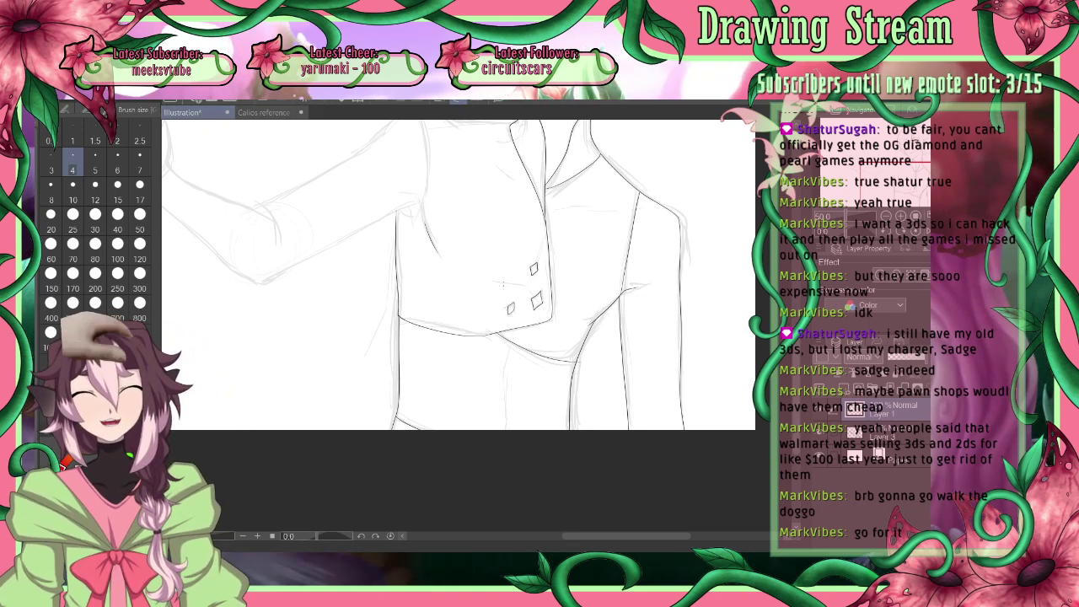
left_click_drag(500, 282, 528, 290)
key("ctrl+z")
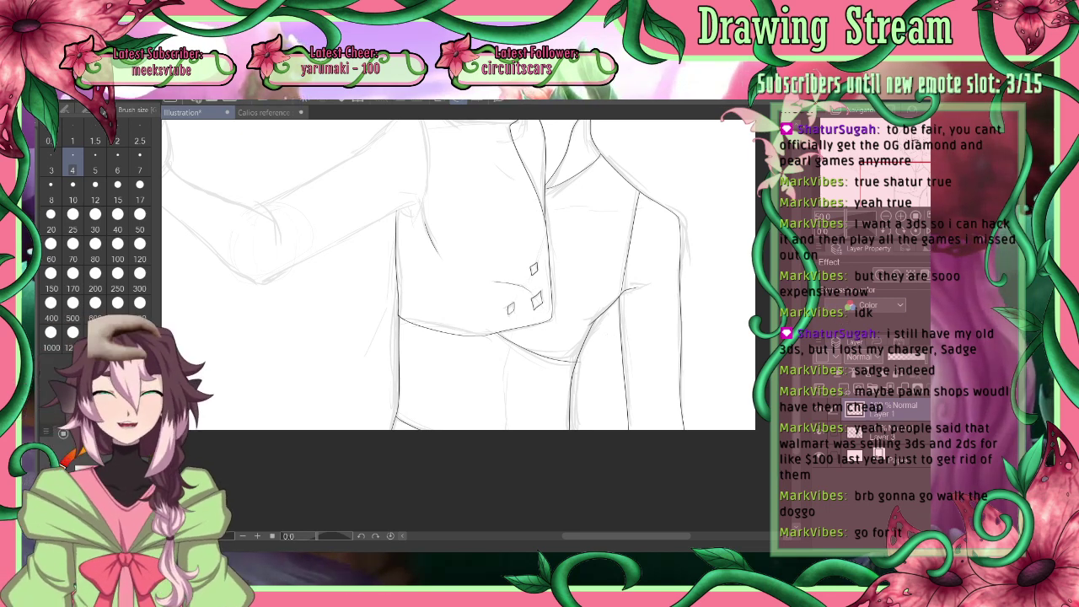
Ink the shoulder line from the collar to the raised arm's shoulder in the mirrored view, and flip the canvas back
left_click_drag(796, 352, 797, 320)
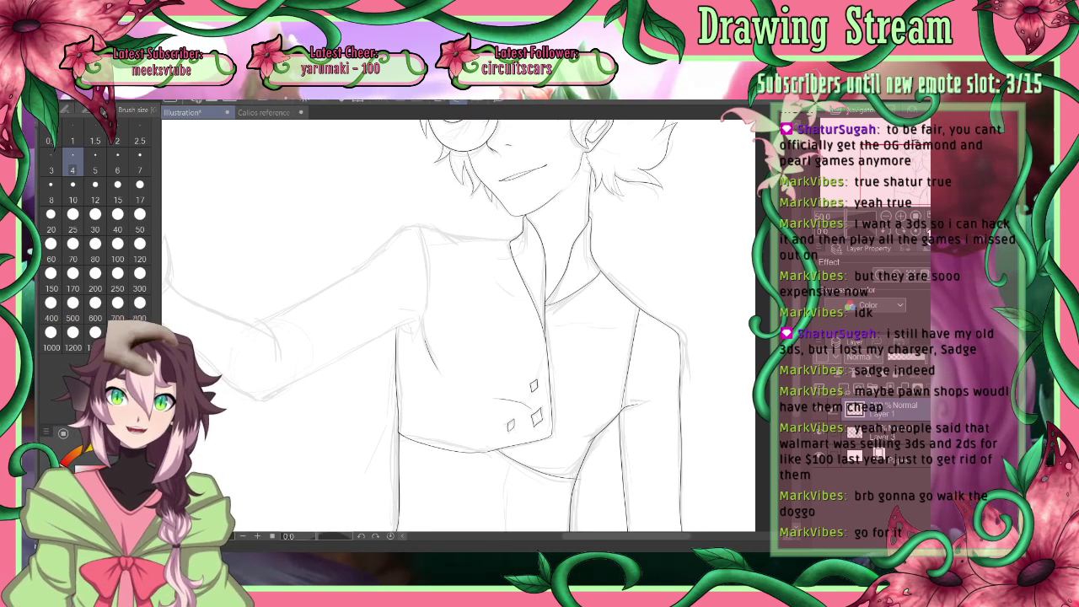
scroll(458, 329, "right", 5)
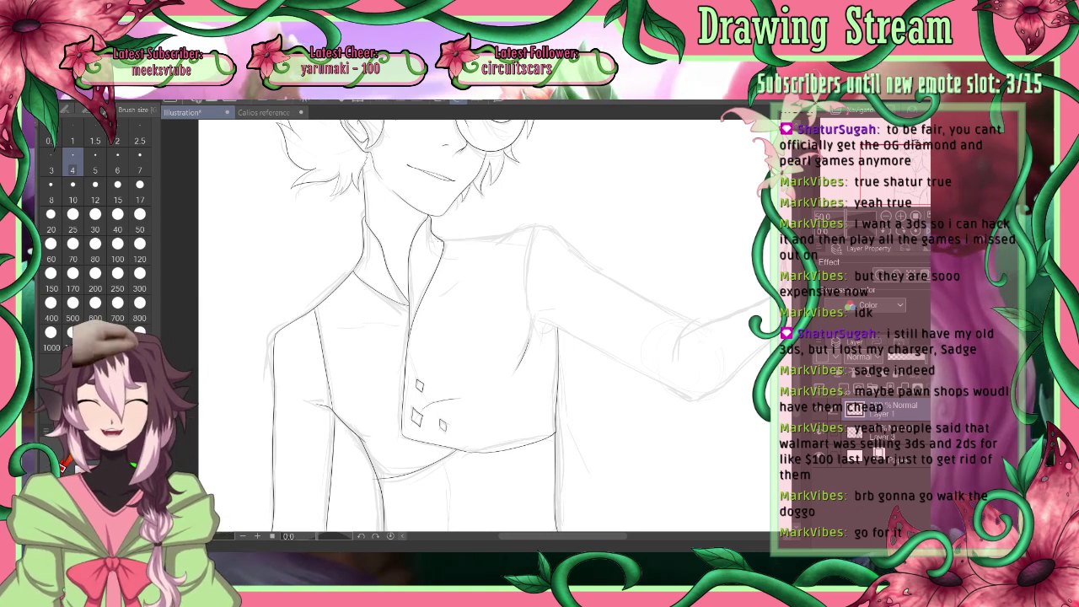
left_click_drag(473, 240, 534, 228)
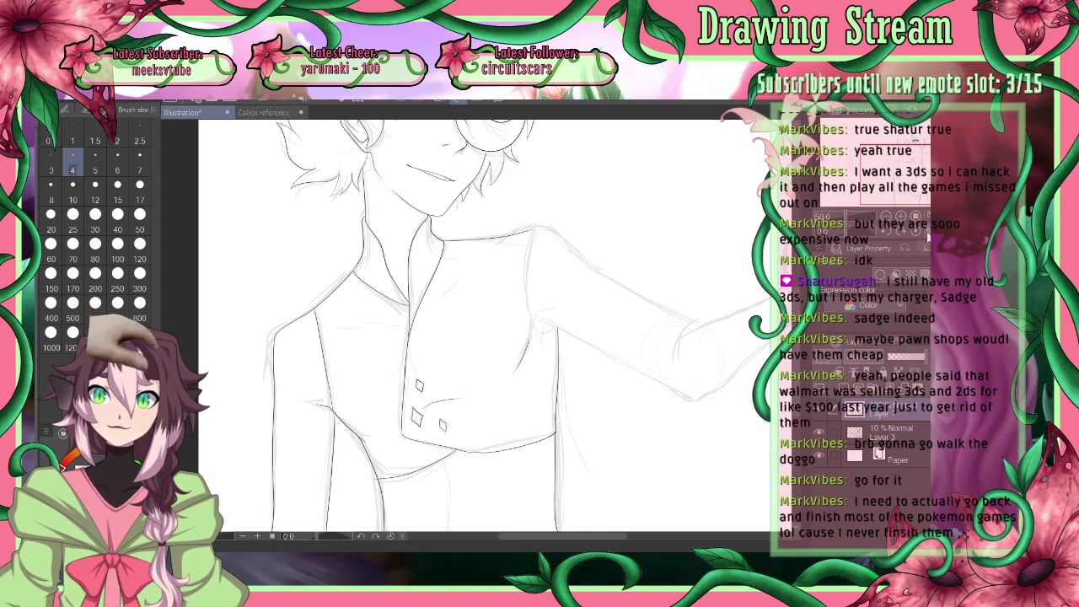
left_click(928, 231)
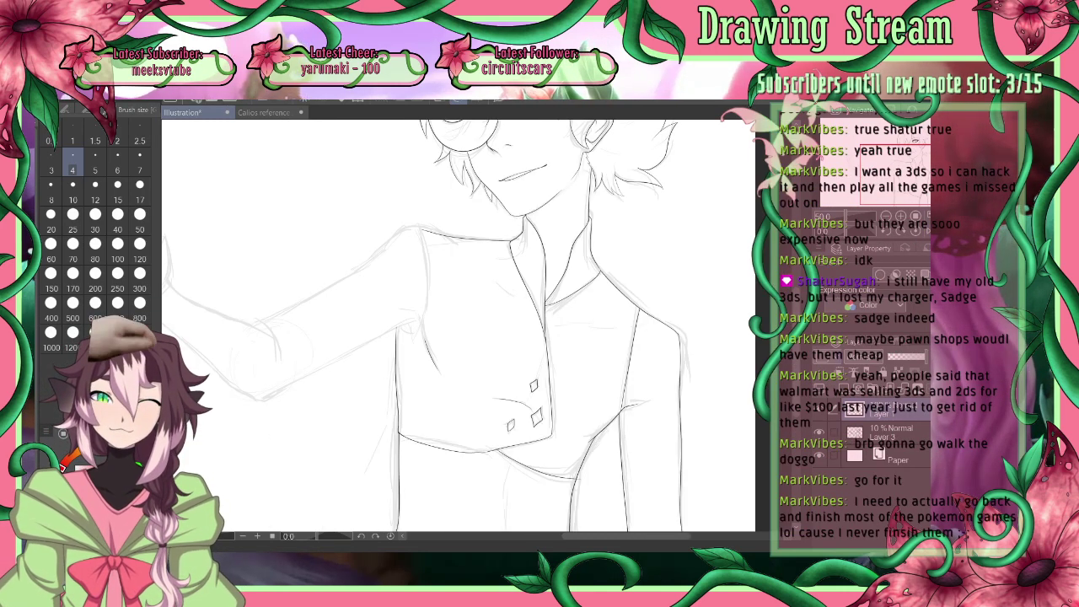
left_click_drag(615, 537, 572, 549)
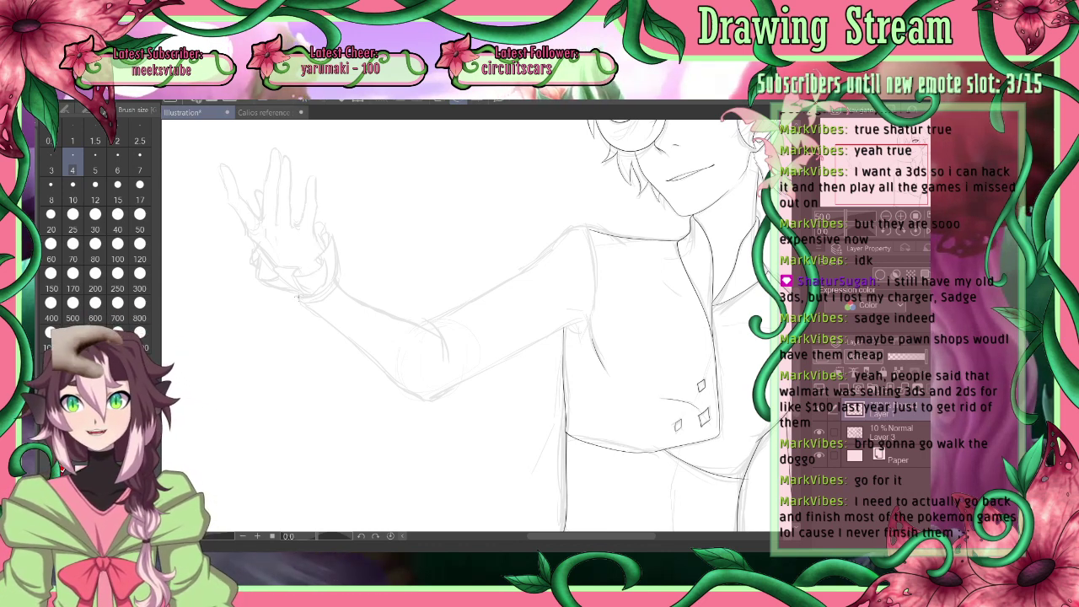
left_click_drag(299, 300, 327, 294)
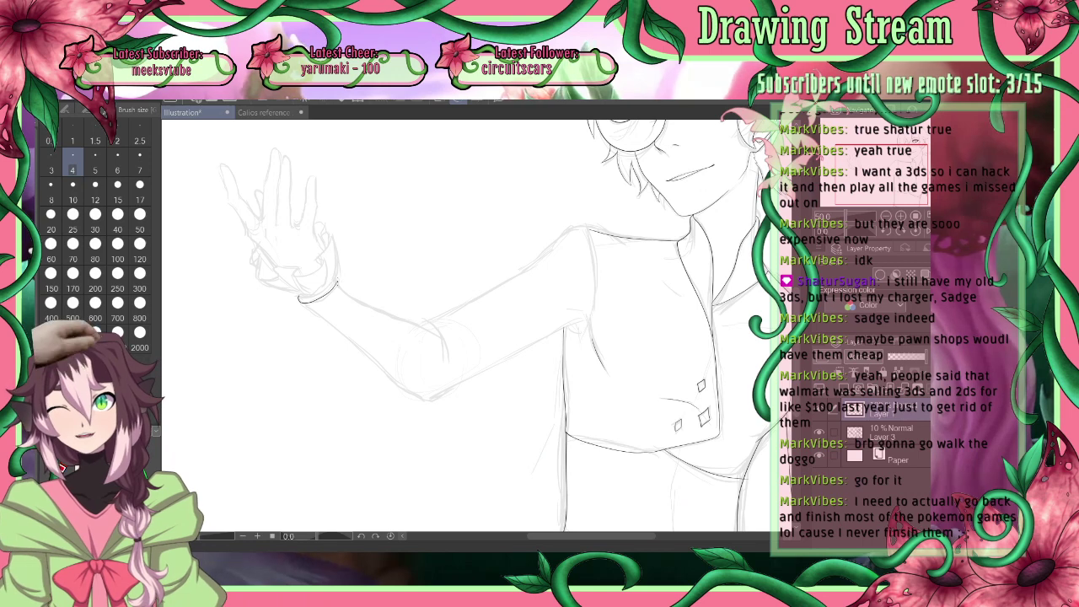
key("ctrl+z")
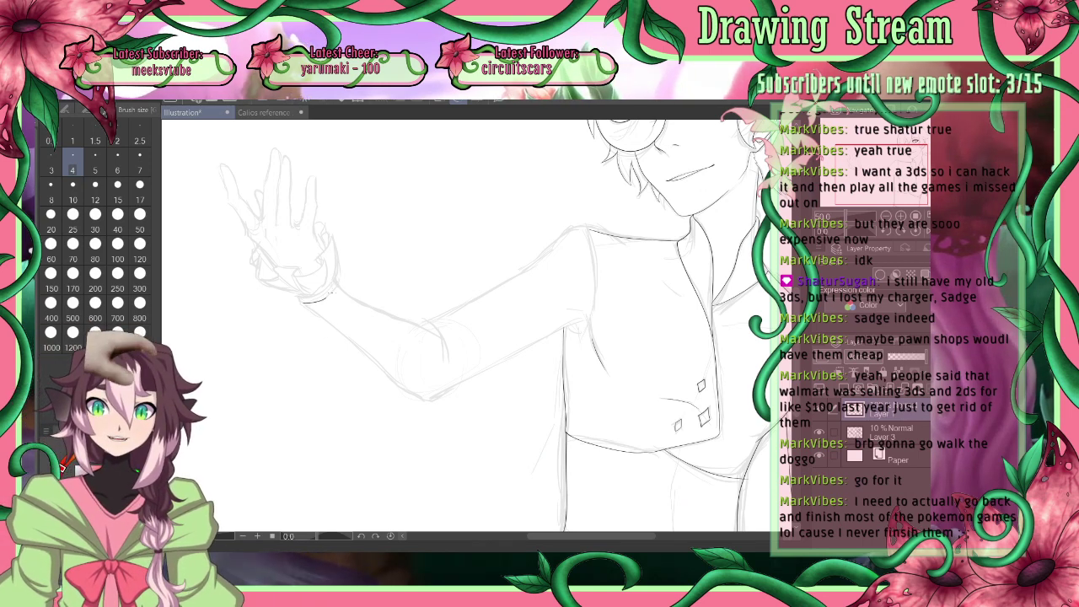
left_click_drag(304, 301, 337, 280)
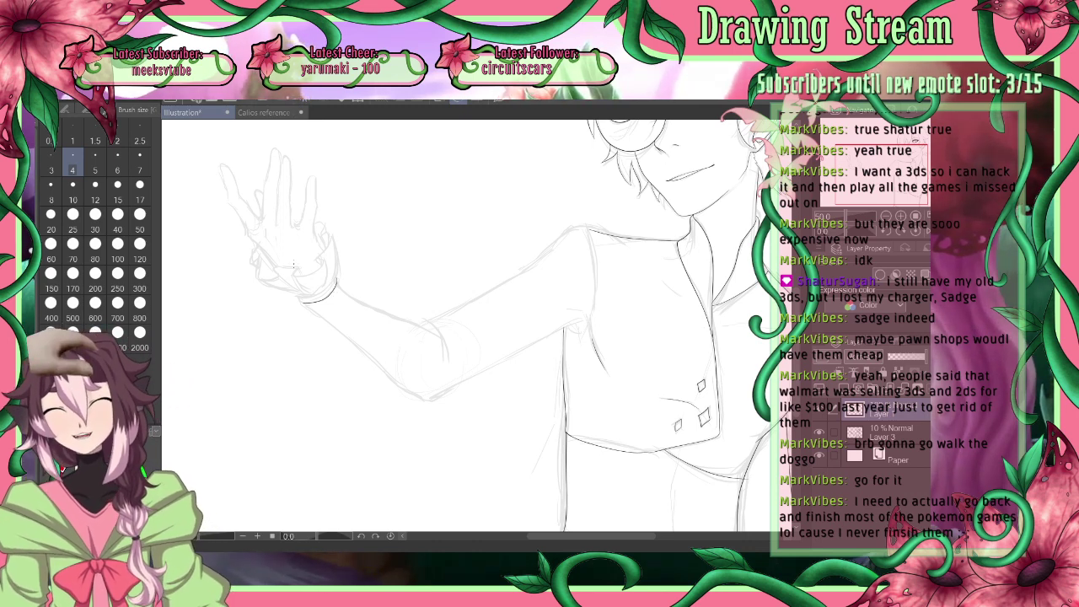
key("ctrl+z")
Ink the raised hand's outermost finger, adjoining palm edge and middle fingers, cleaning up with the size 17 eraser and undoing a rejected stroke
left_click_drag(258, 246, 227, 190)
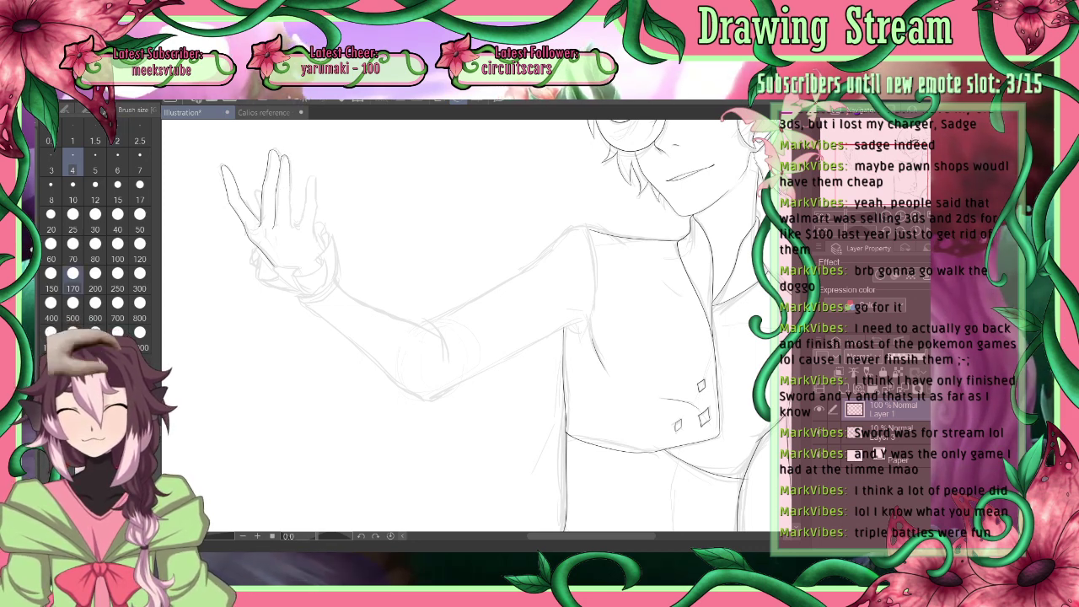
key("e")
left_click_drag(285, 157, 289, 176)
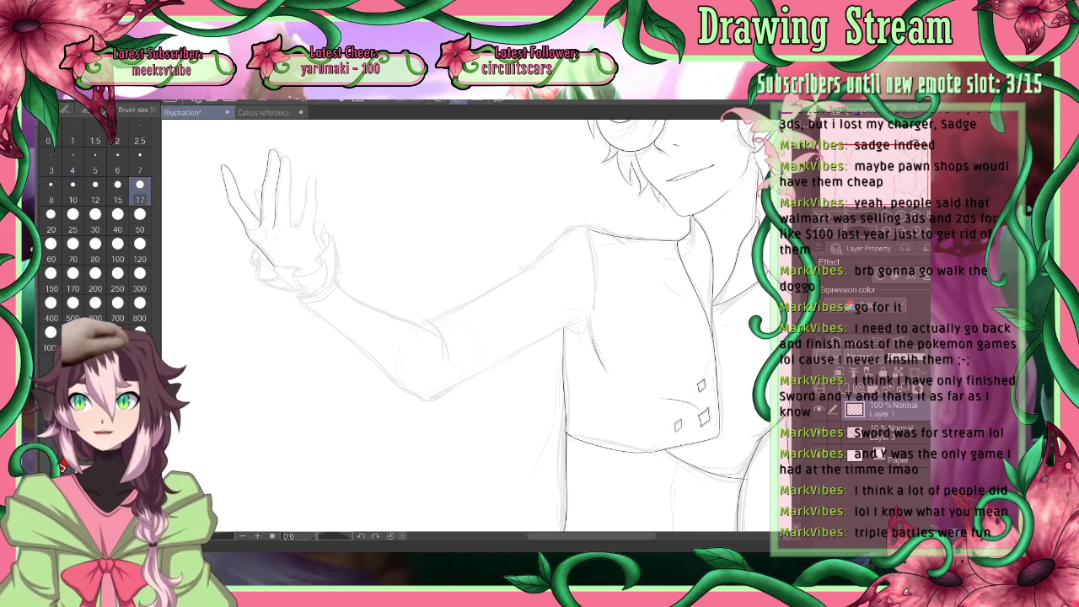
key("p")
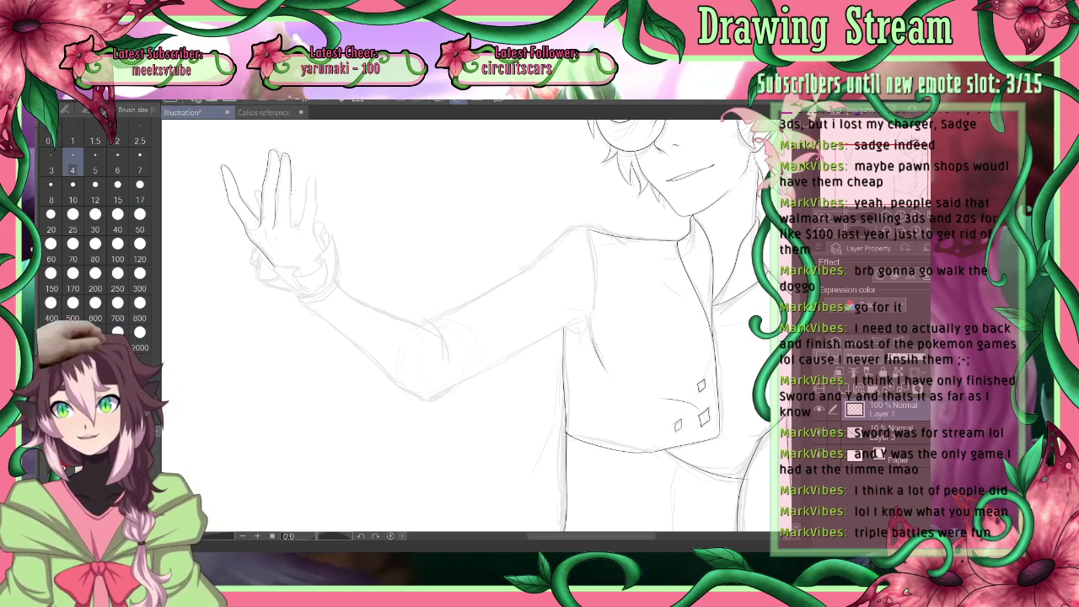
key("ctrl+z")
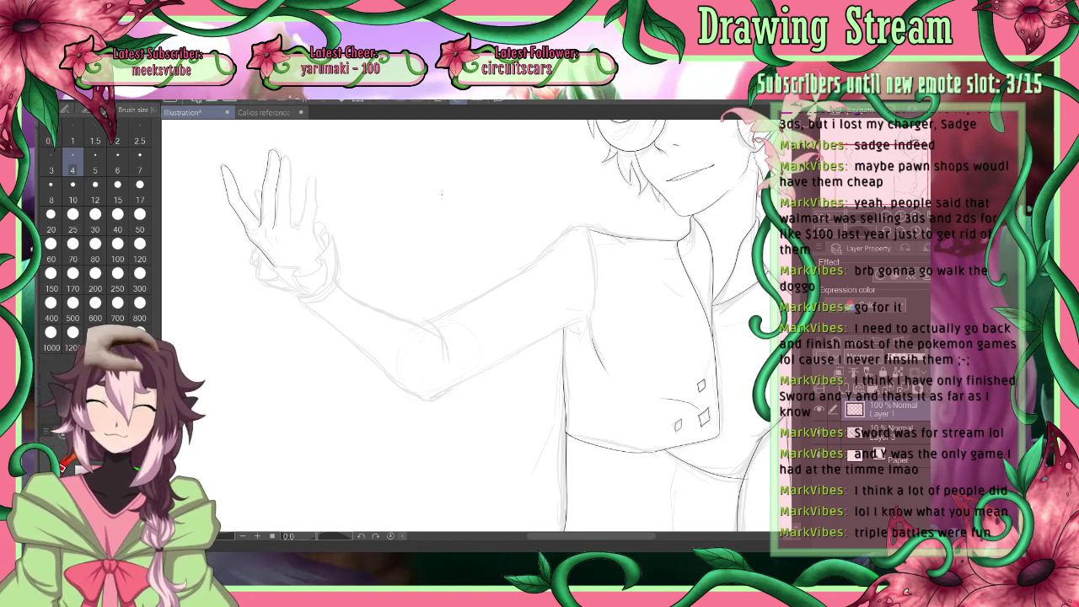
Check the hand mirrored, and ink the inner edge of the middle fingers and the finger nearest the head, reworking that finger's side
left_click(916, 231)
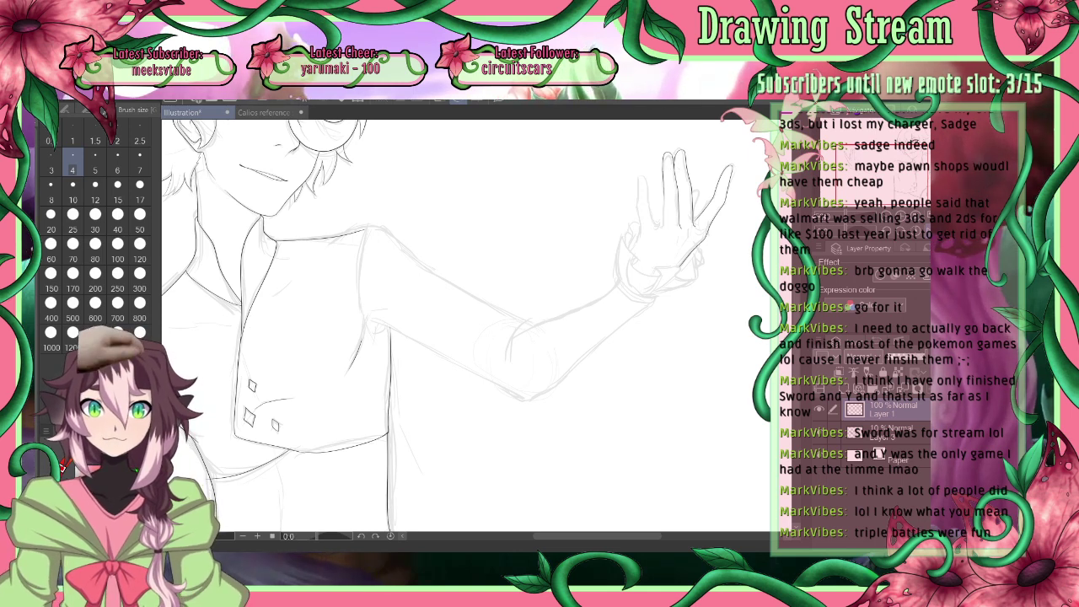
left_click(919, 231)
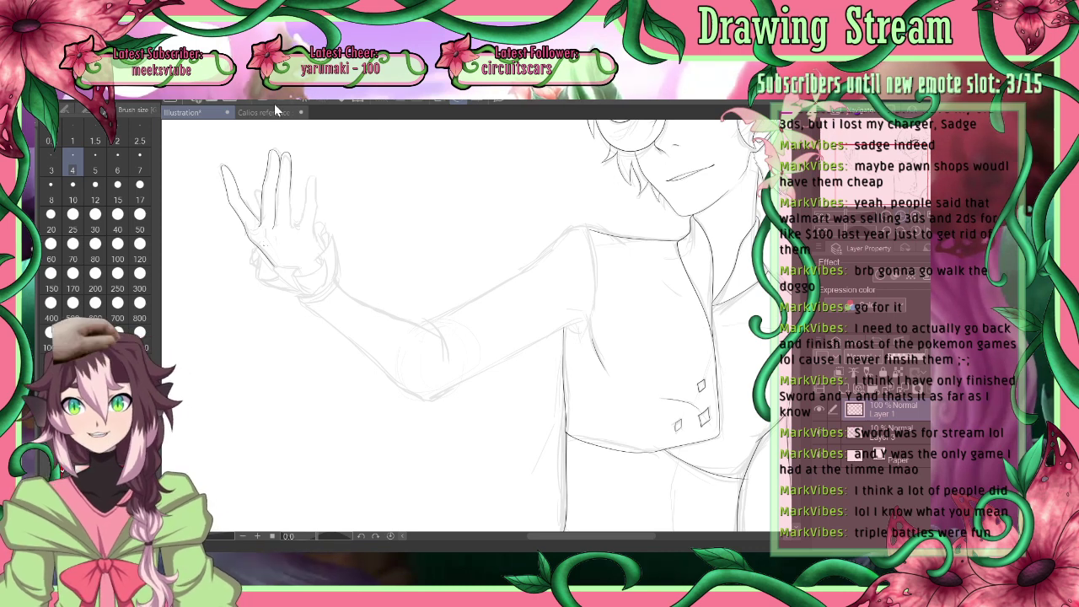
left_click_drag(289, 198, 292, 226)
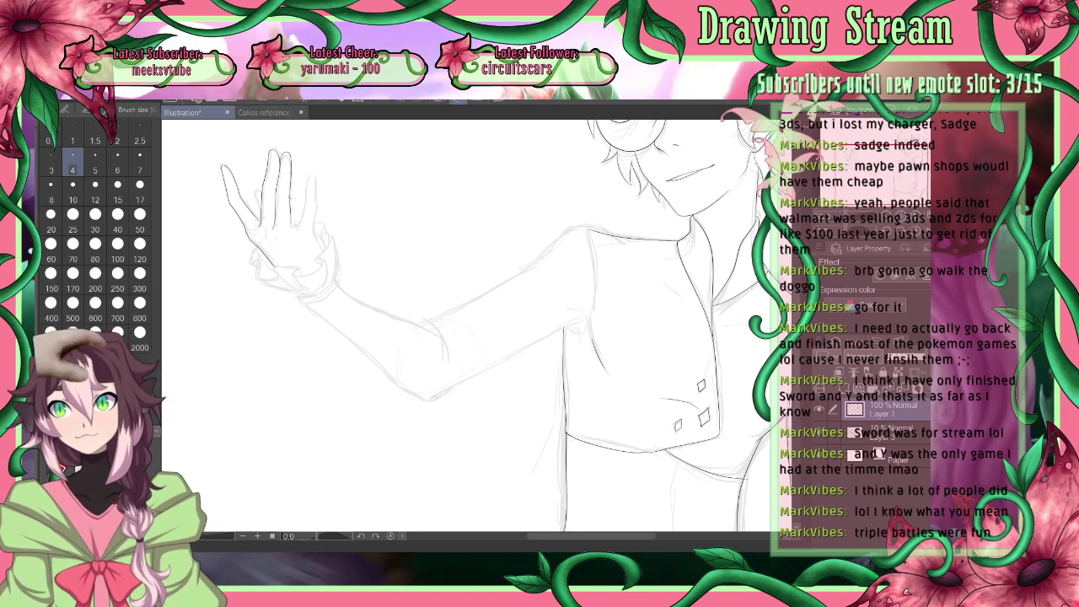
key("ctrl+z")
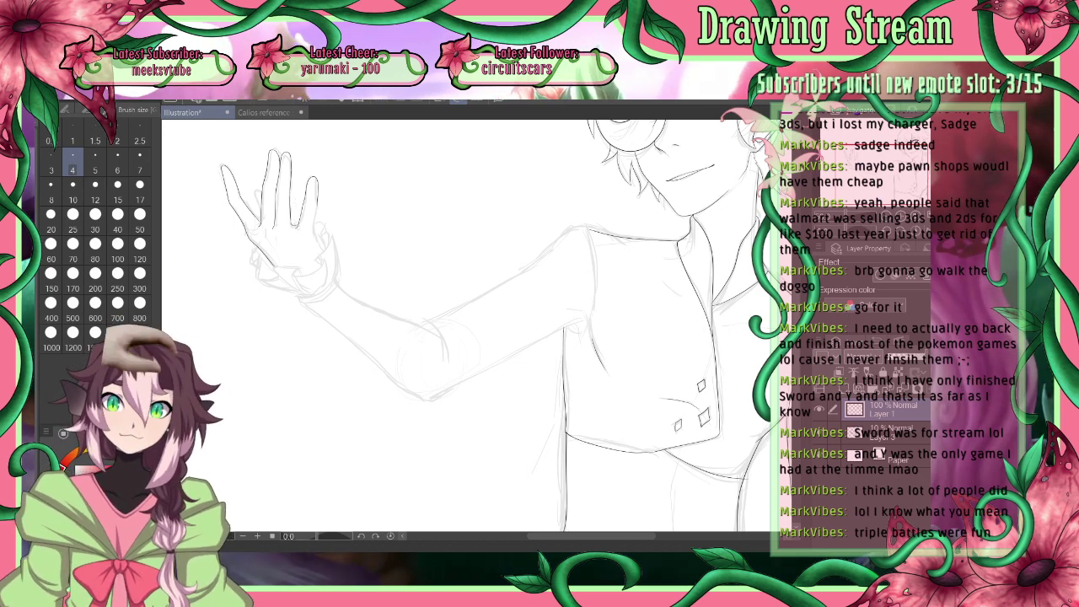
left_click(140, 184)
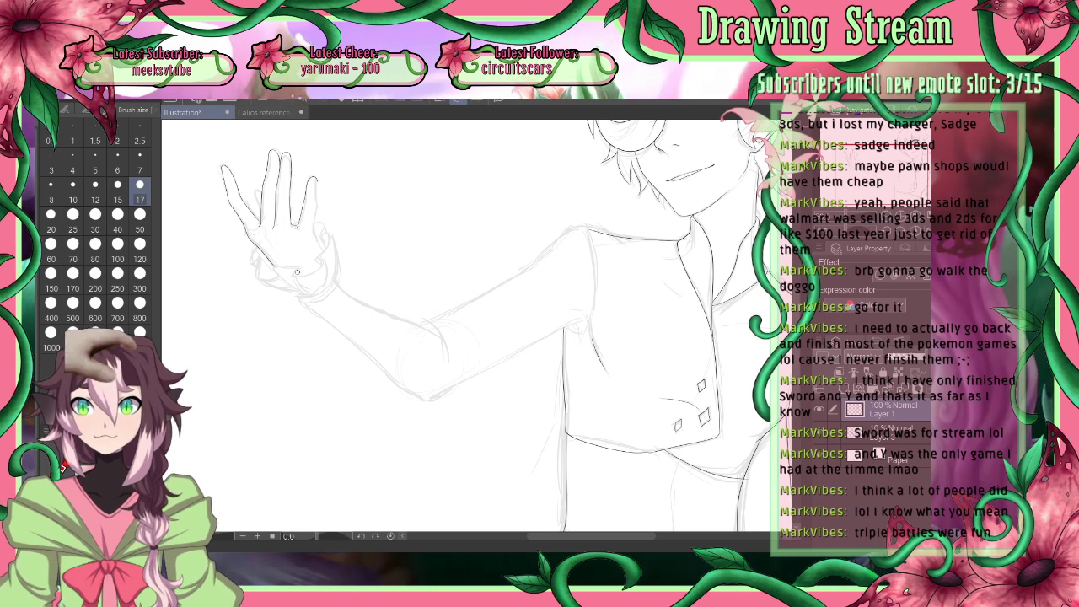
left_click(73, 169)
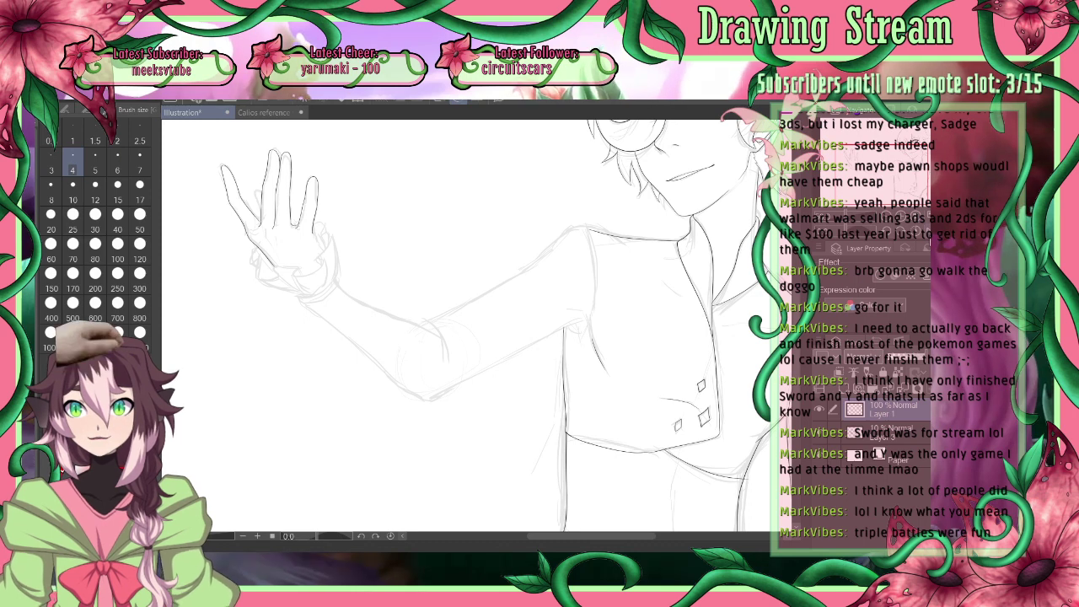
Mirror the canvas and refine the outline of the raised hand's finger nearest the head with the size 17 eraser and size 4 pen
left_click(909, 230)
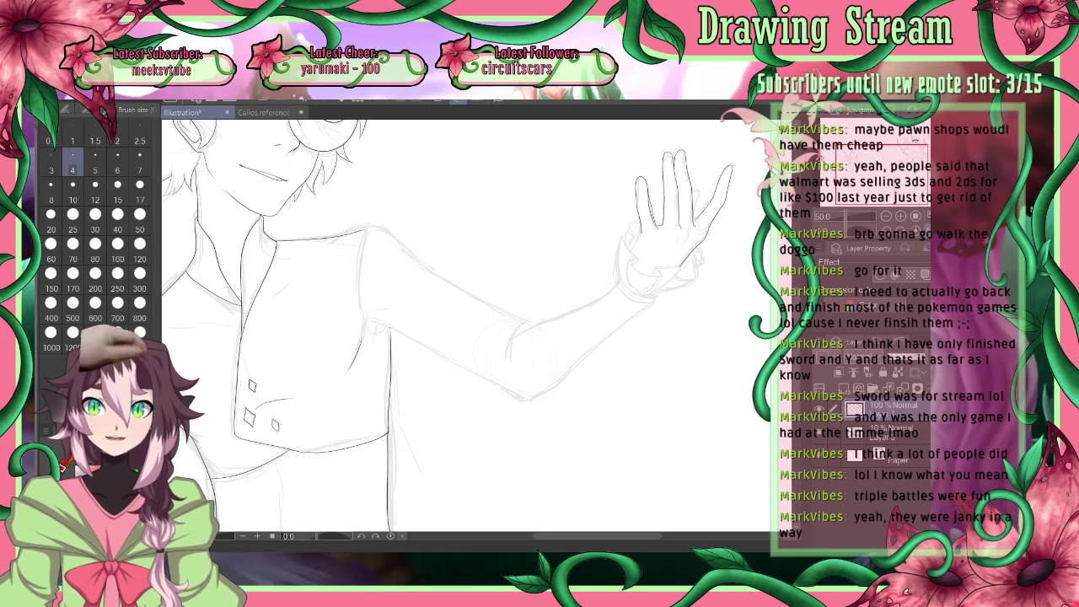
key("e")
mouse_move(651, 202)
left_mouse_down()
mouse_move(649, 193)
mouse_move(652, 209)
left_mouse_up()
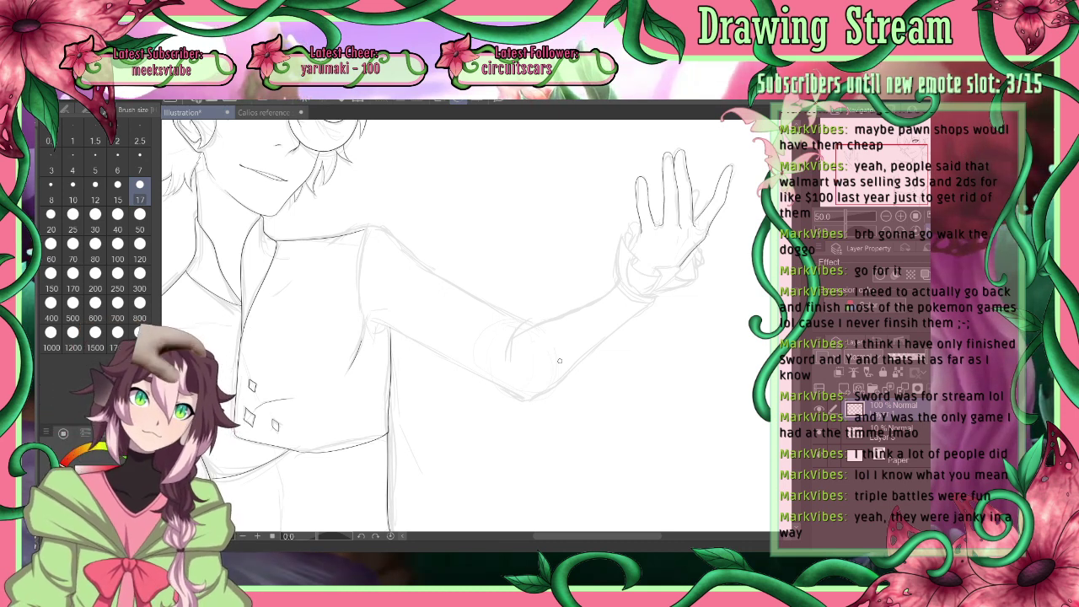
left_click(74, 162)
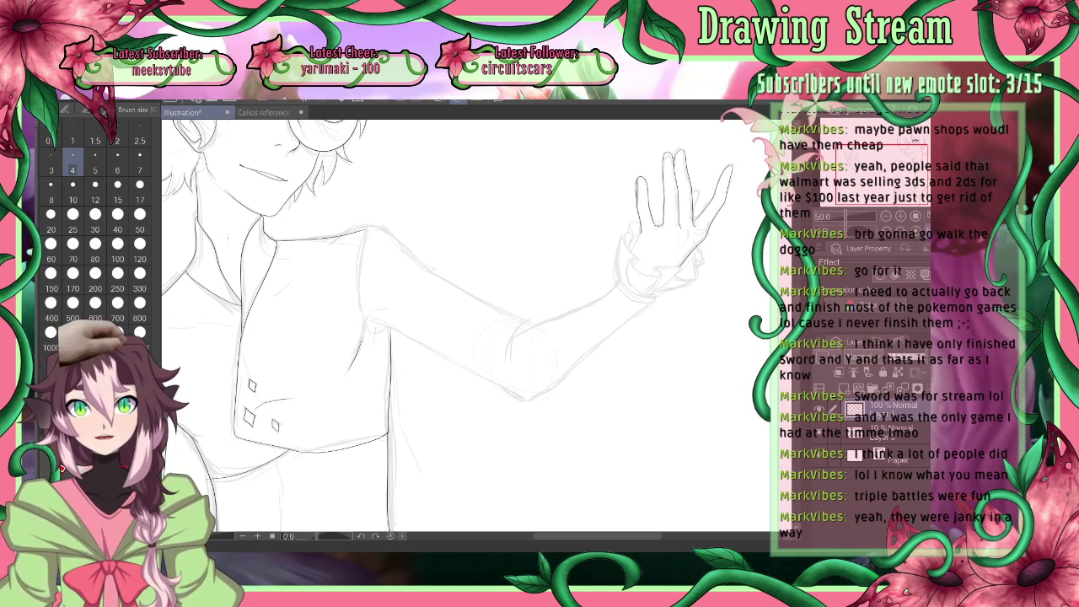
key("e")
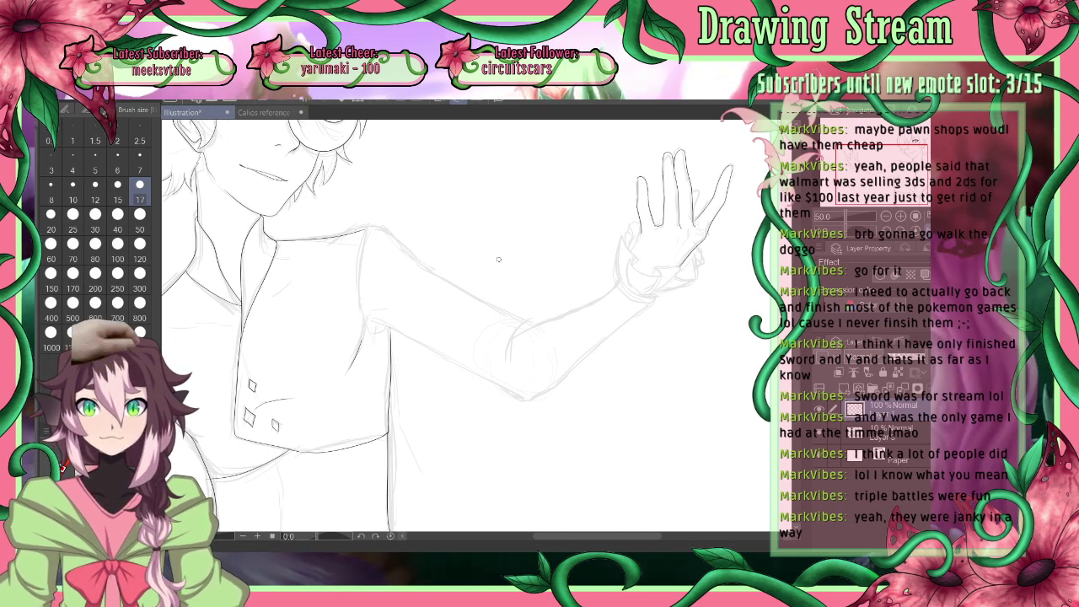
left_click(71, 169)
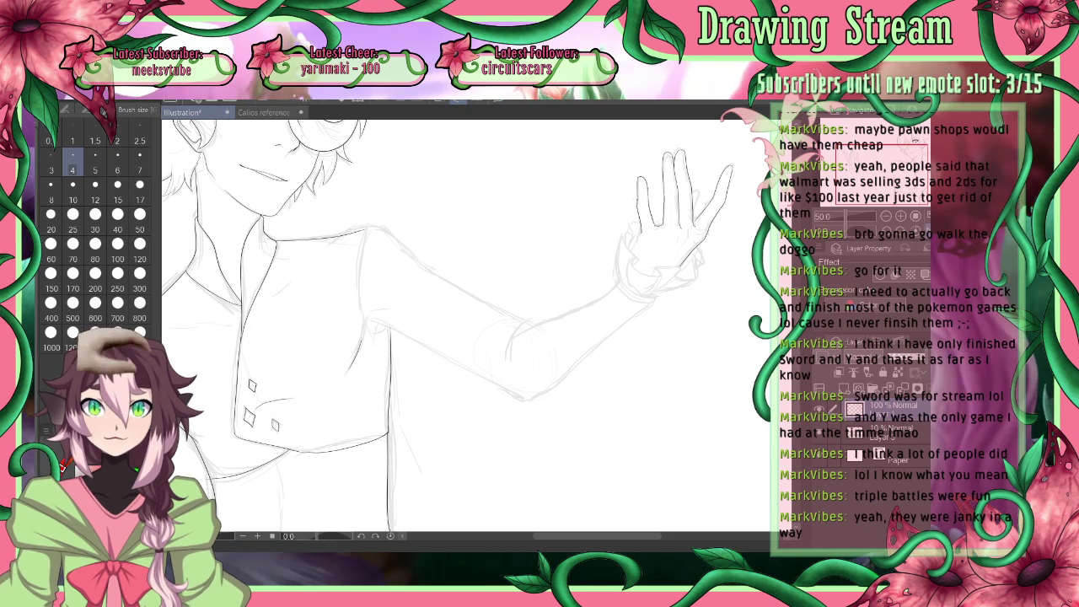
Finish the raised hand's inner finger and palm lines and ink the narrow wristband below it, checking both mirrored and undoing rejected strokes
key("h")
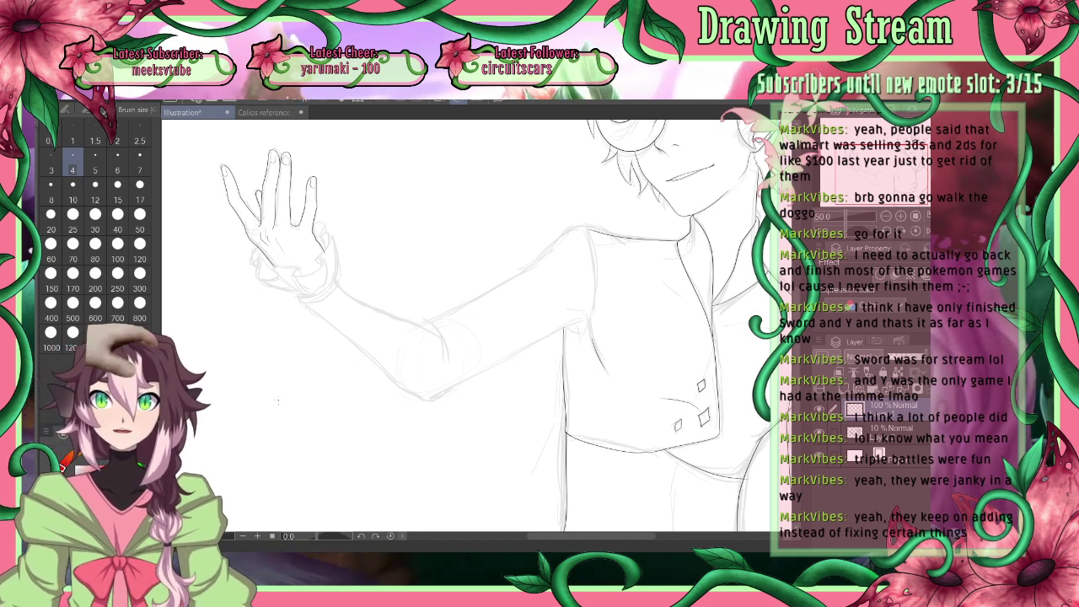
left_click(928, 230)
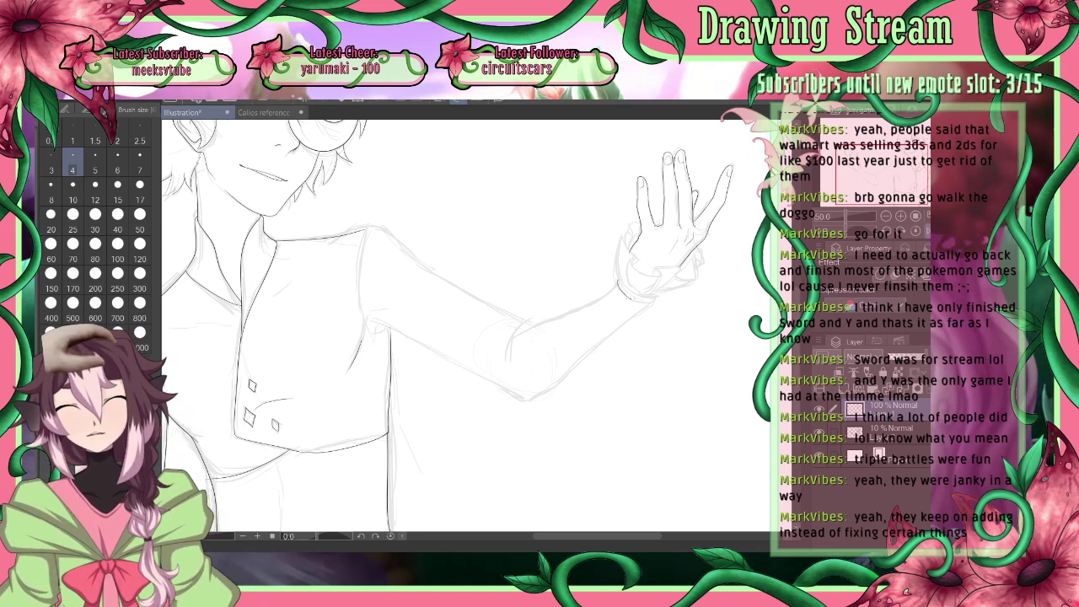
left_click_drag(618, 286, 644, 300)
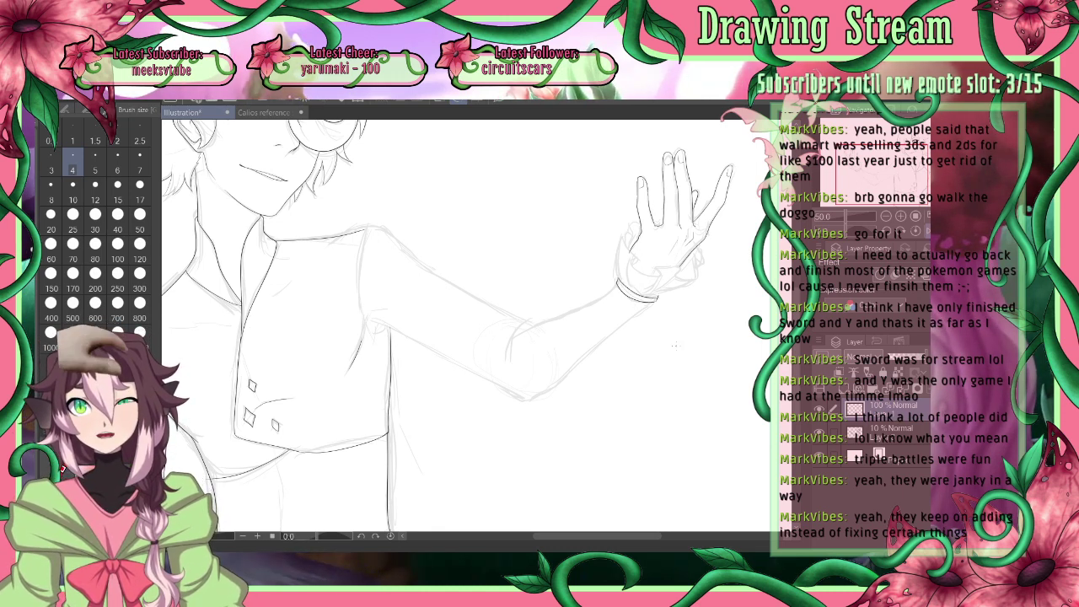
left_click(916, 232)
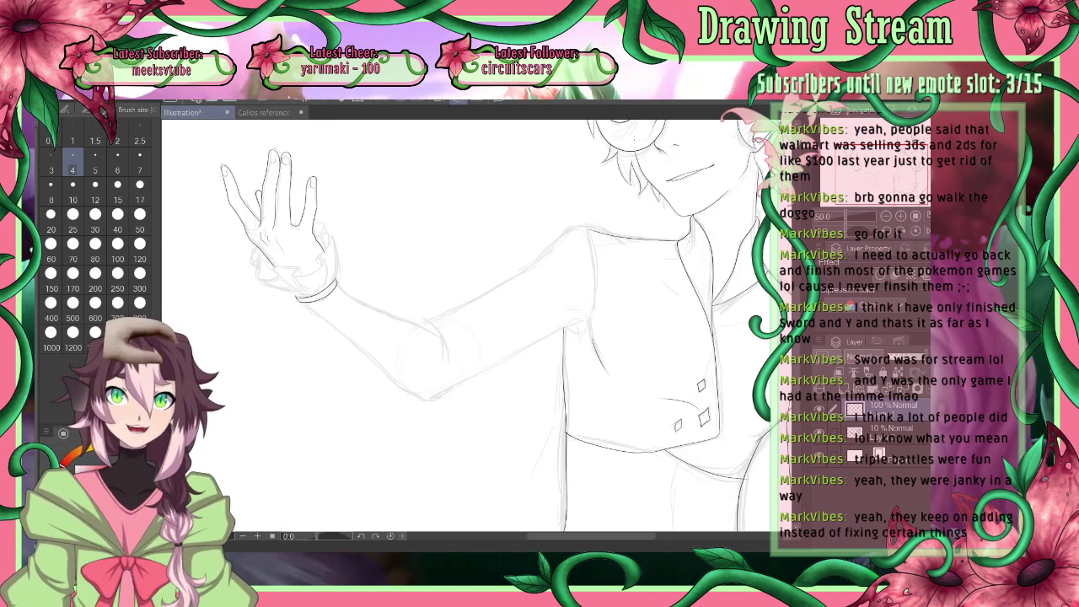
left_click_drag(327, 278, 335, 290)
key("ctrl+z")
key("ctrl+z")
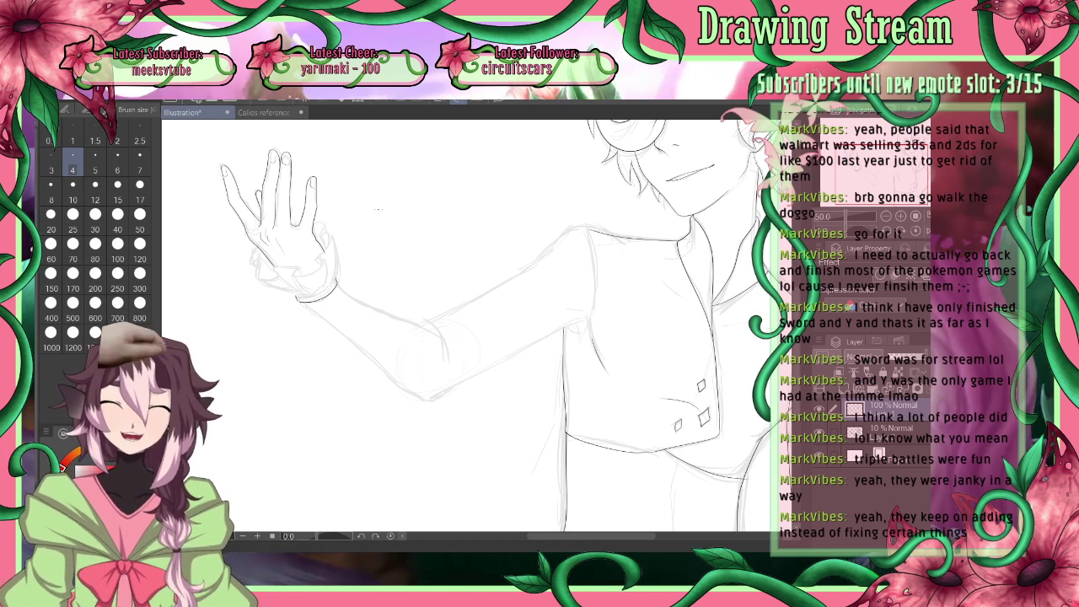
left_click(929, 231)
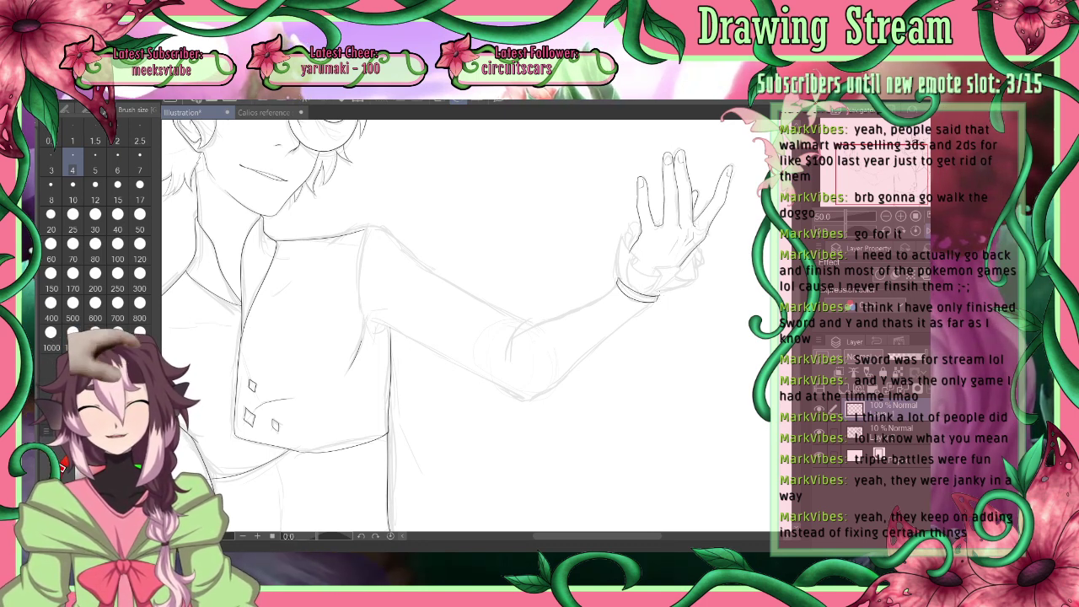
Ink the ruffled cuff around the raised hand's wrist, check it in the mirrored view, and switch to the size 17 eraser
key("ctrl+z")
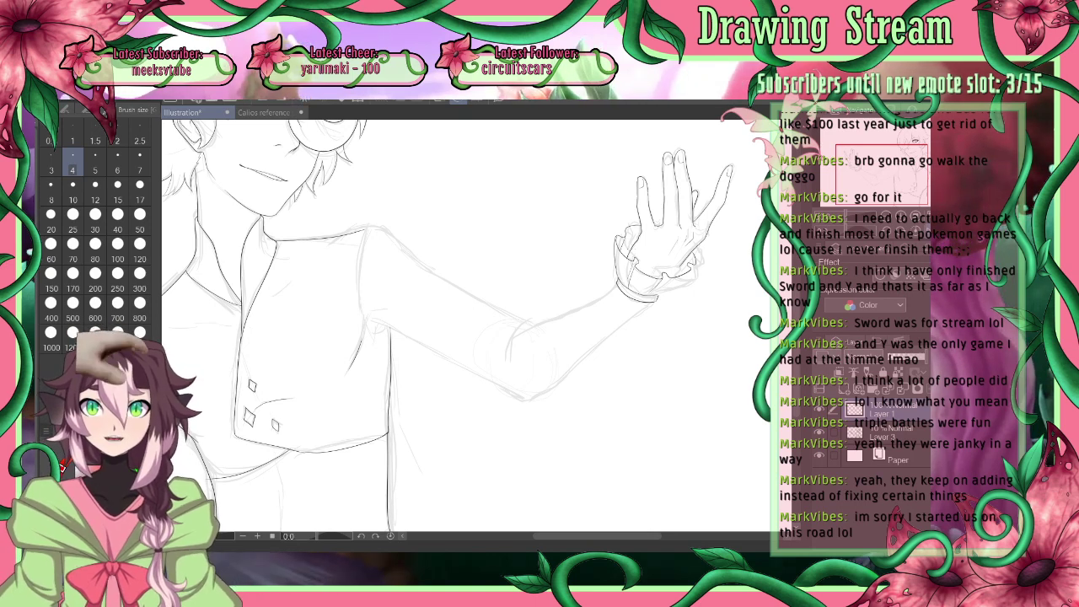
left_click(914, 231)
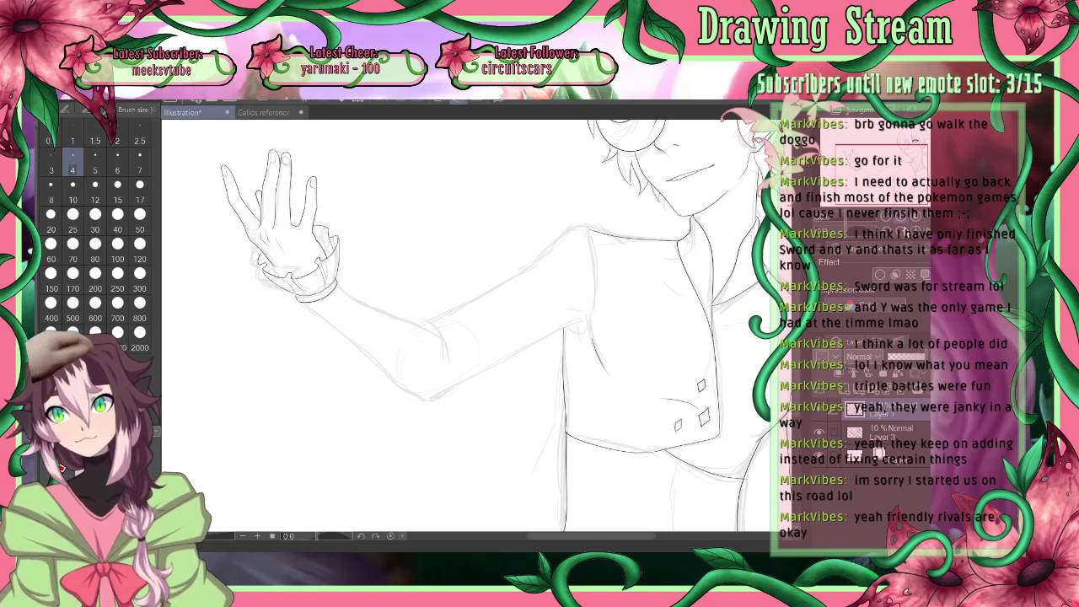
key("h")
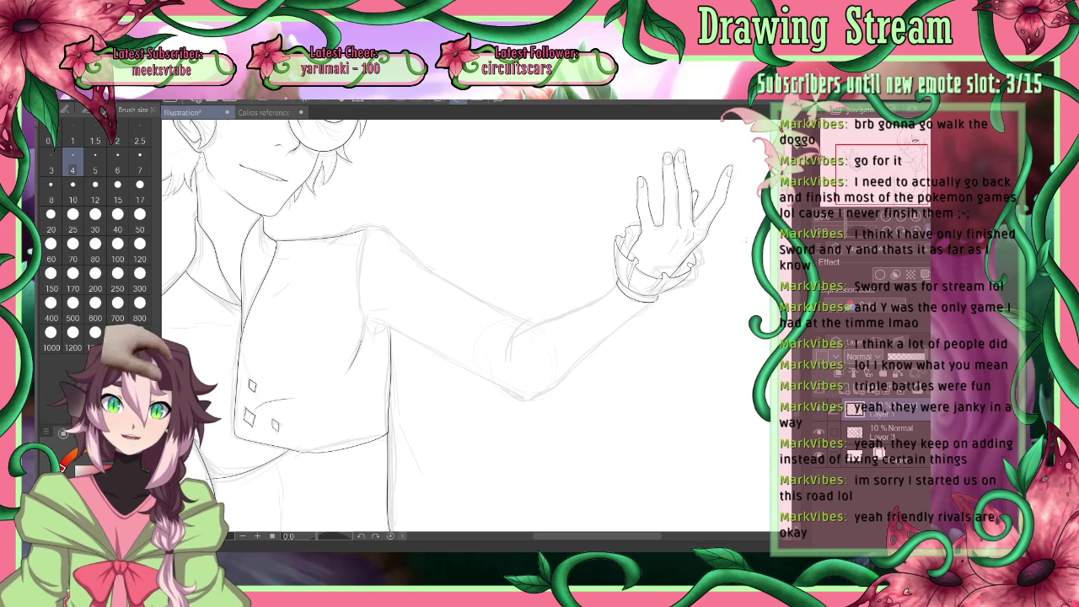
key("e")
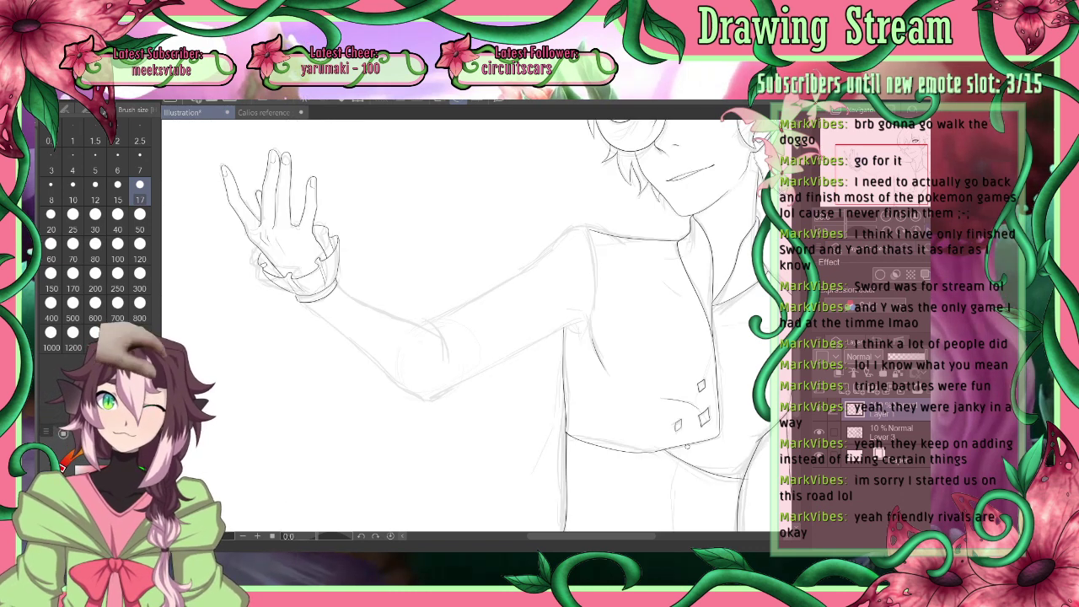
Ink the raised forearm's upper and lower contours and the upper arm's top edge over the sketch with the size 4 pen
left_click(40, 271)
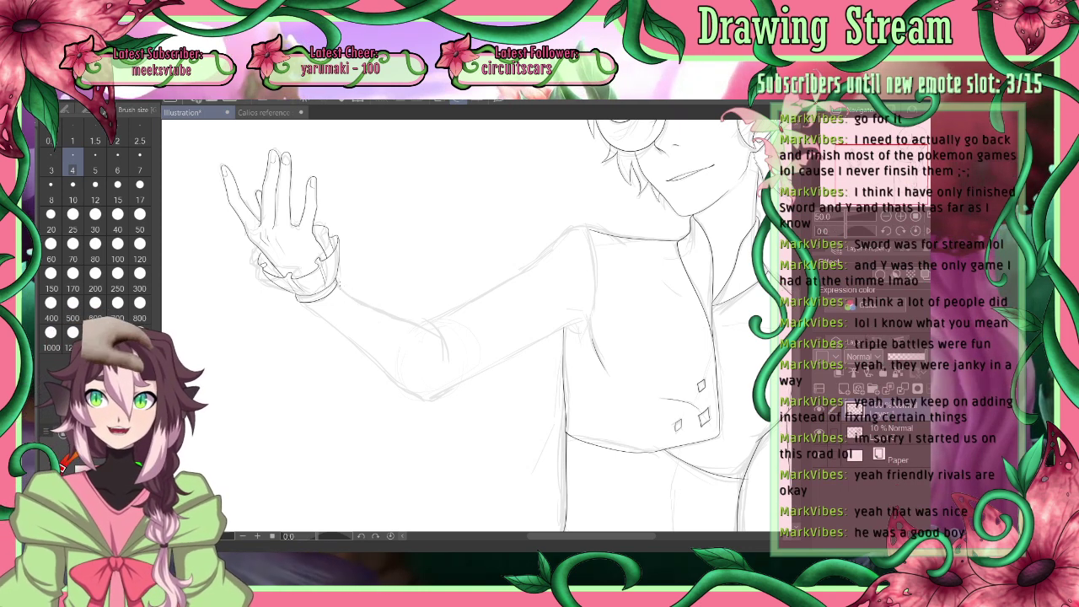
left_click_drag(339, 287, 441, 344)
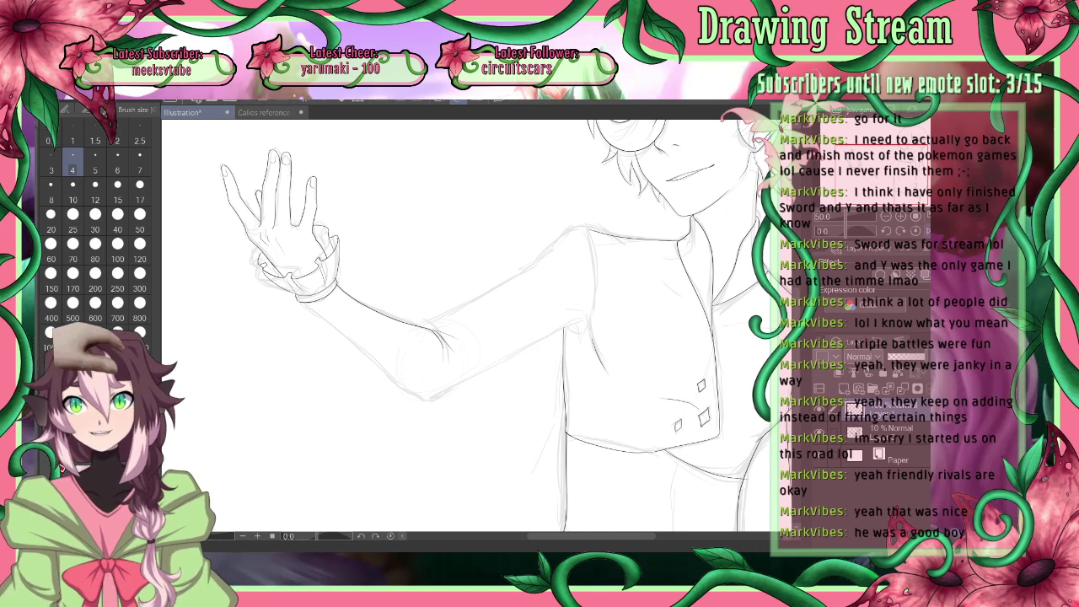
left_click(928, 230)
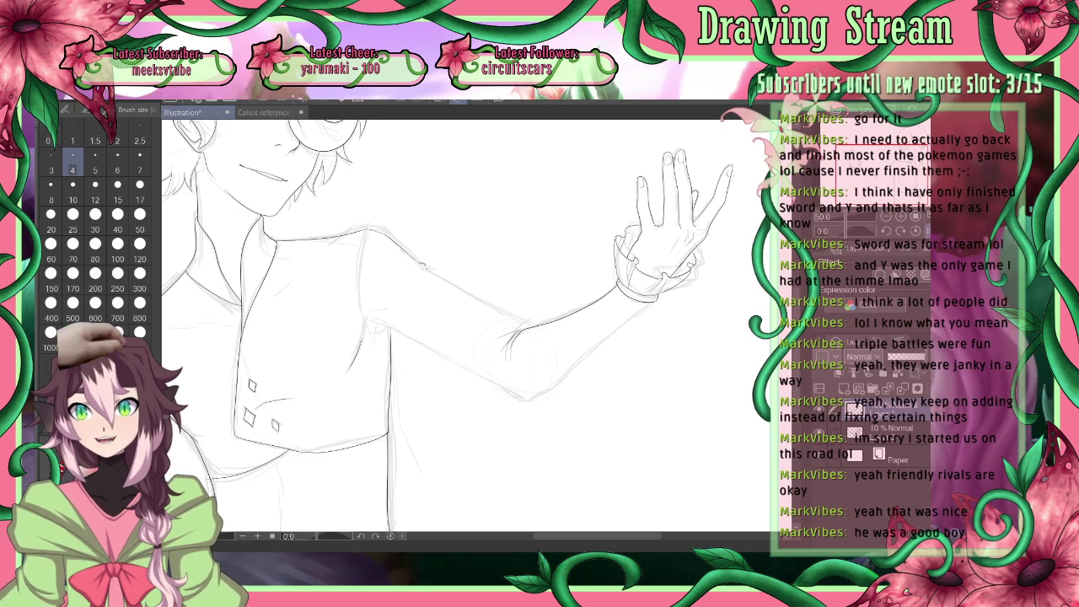
left_click_drag(435, 274, 519, 322)
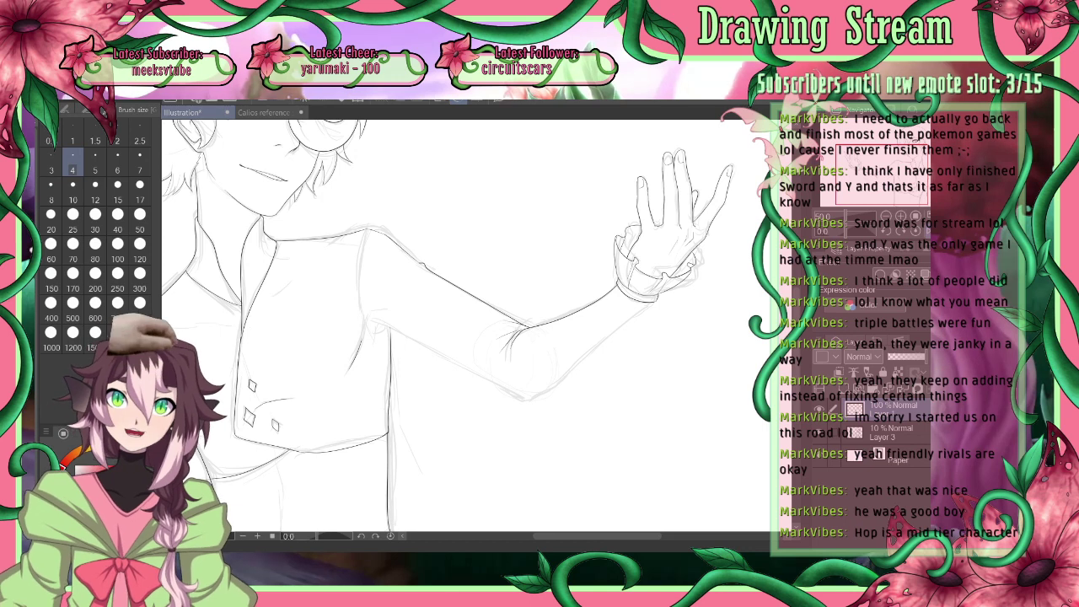
left_click(926, 232)
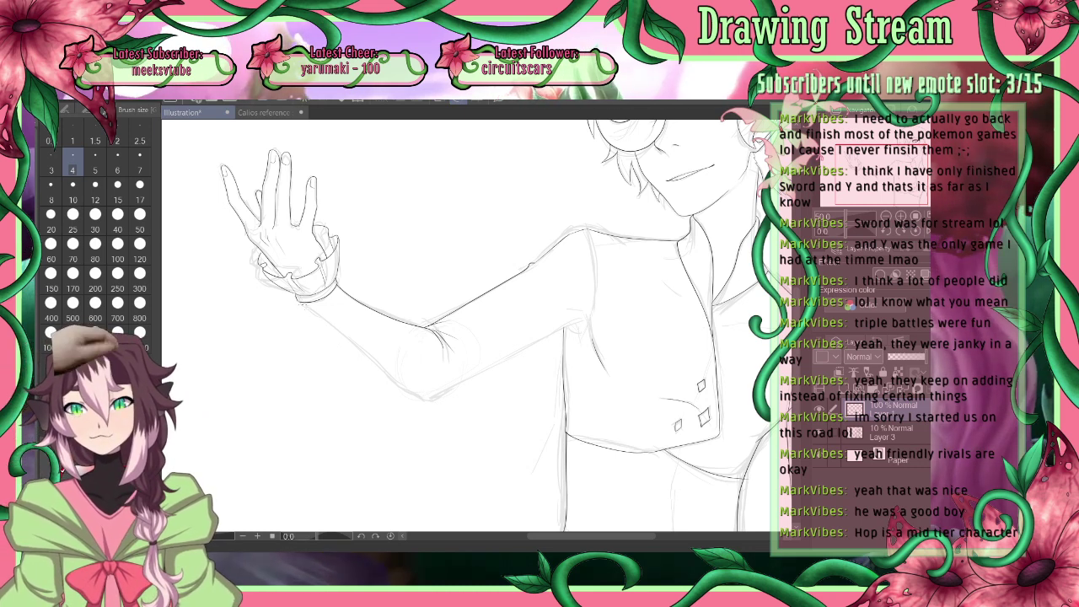
left_click_drag(303, 303, 372, 361)
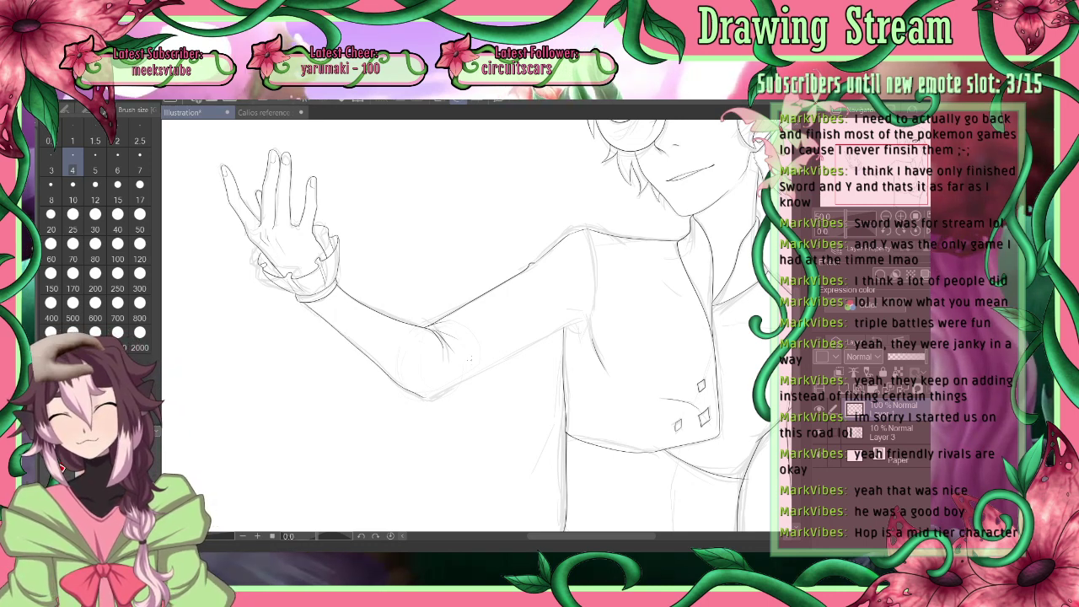
Redo the underside line of the outstretched upper arm and ink the vest's armhole seam with the size 4 pen
key("h")
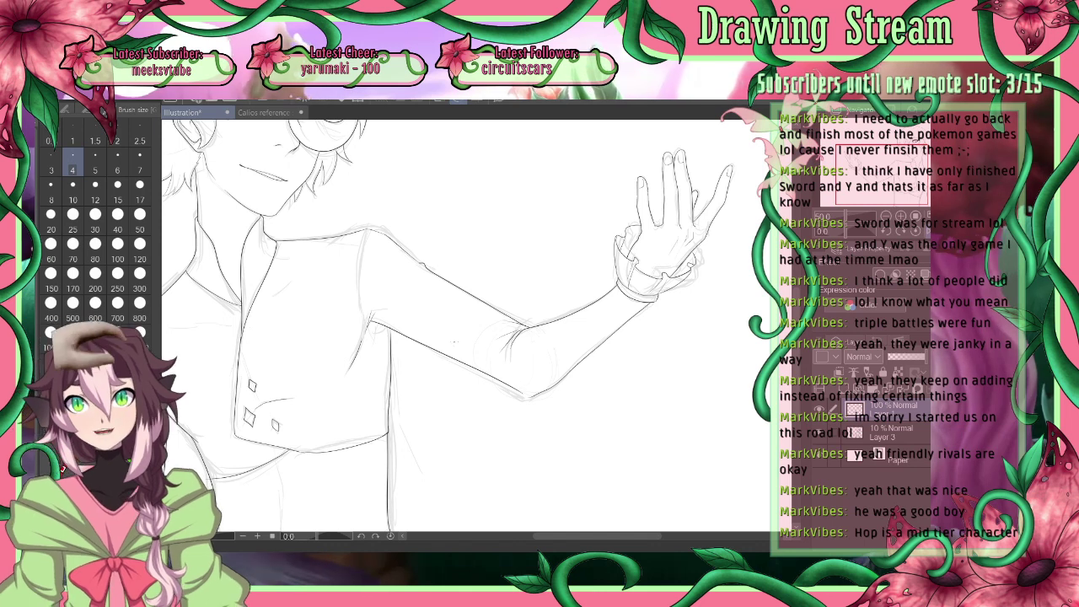
key("ctrl+z")
left_click_drag(372, 322, 521, 397)
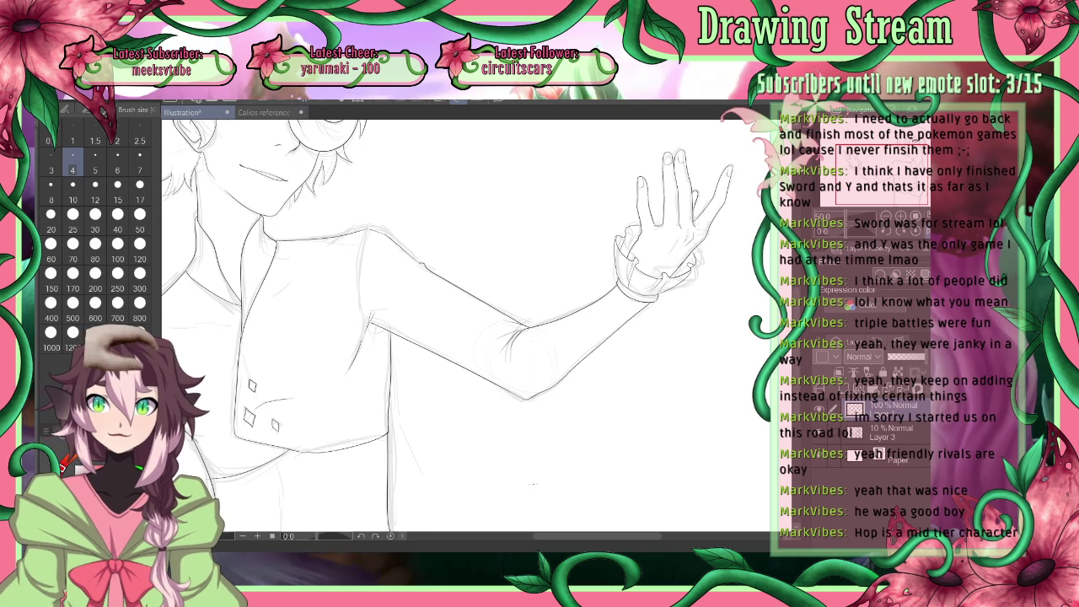
key("e")
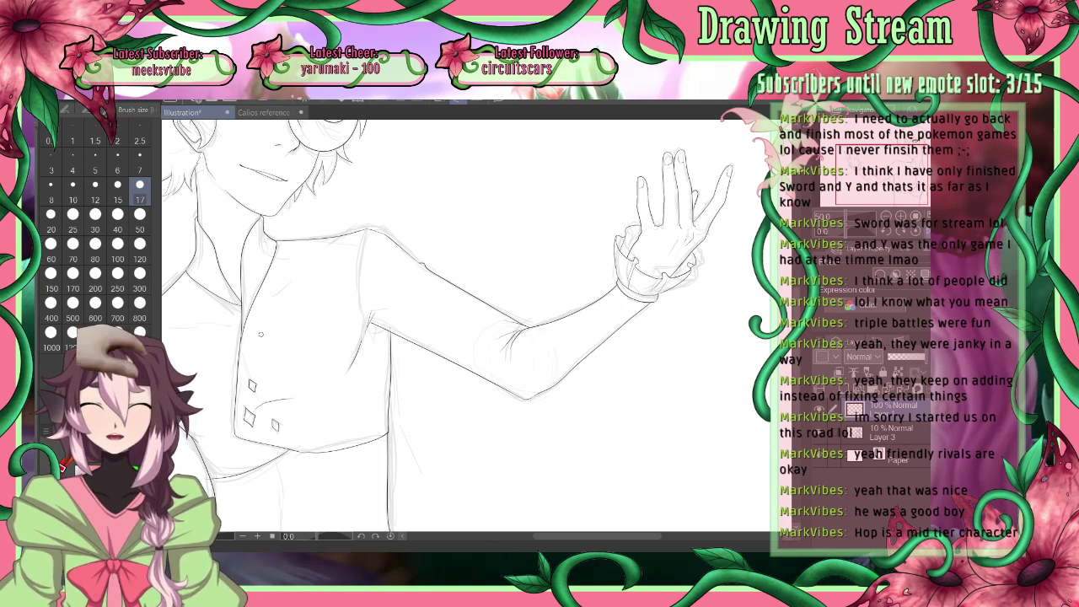
key("p")
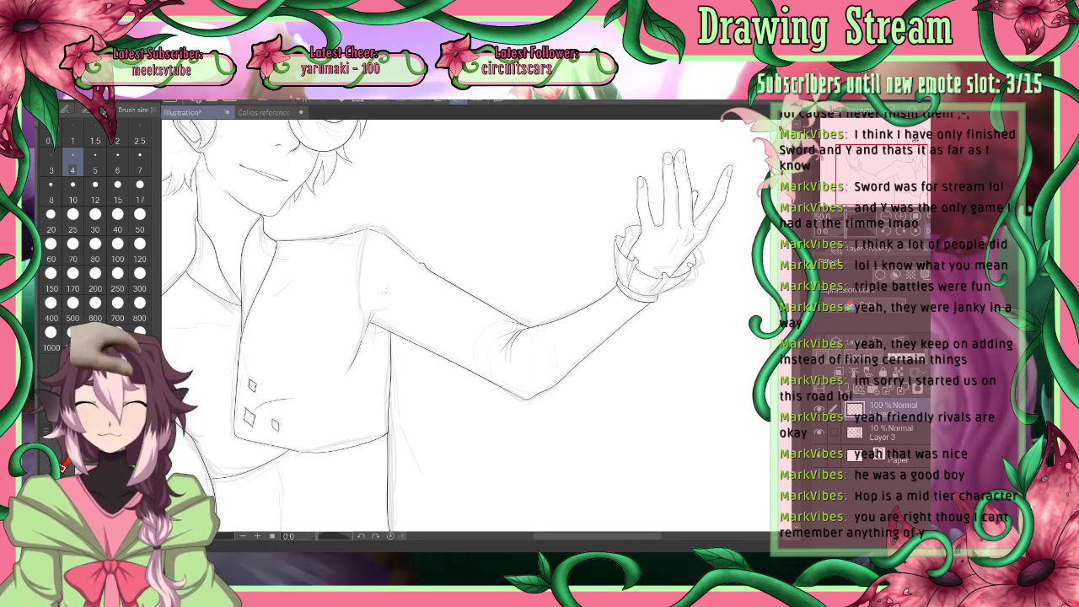
mouse_move(365, 232)
left_mouse_down()
mouse_move(358, 301)
mouse_move(369, 325)
mouse_move(388, 330)
left_mouse_up()
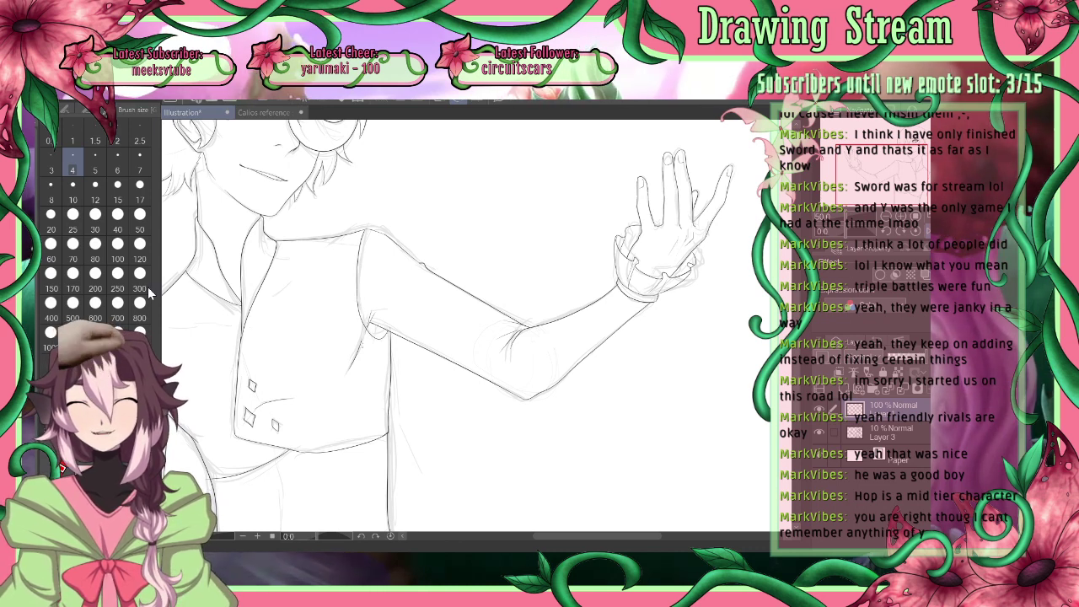
Review the whole figure in its unmirrored orientation and save the illustration as "Calios stream doodle"
left_click(140, 199)
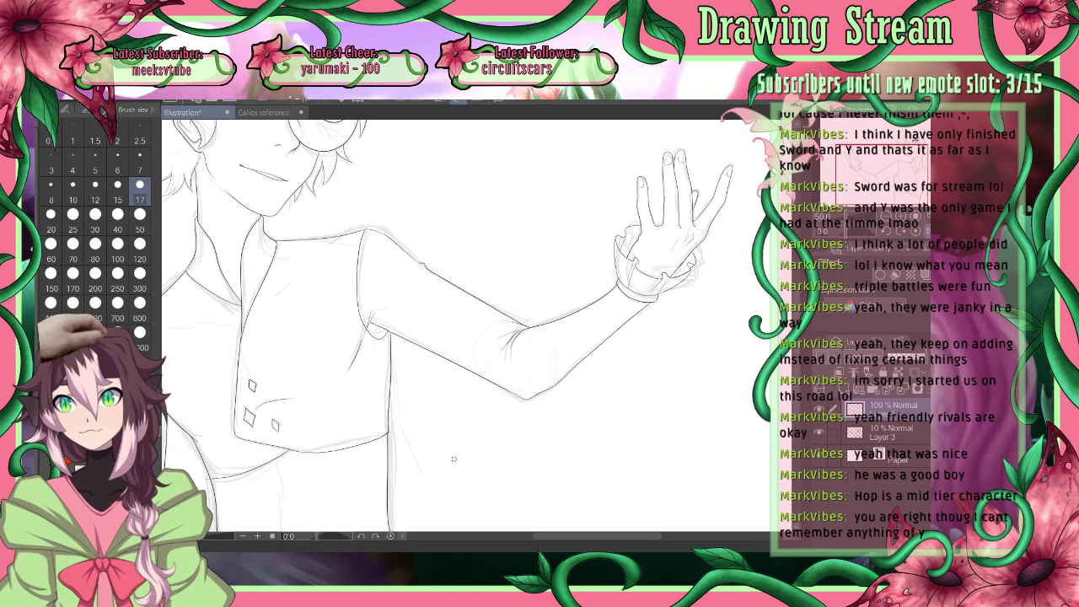
left_click(887, 219)
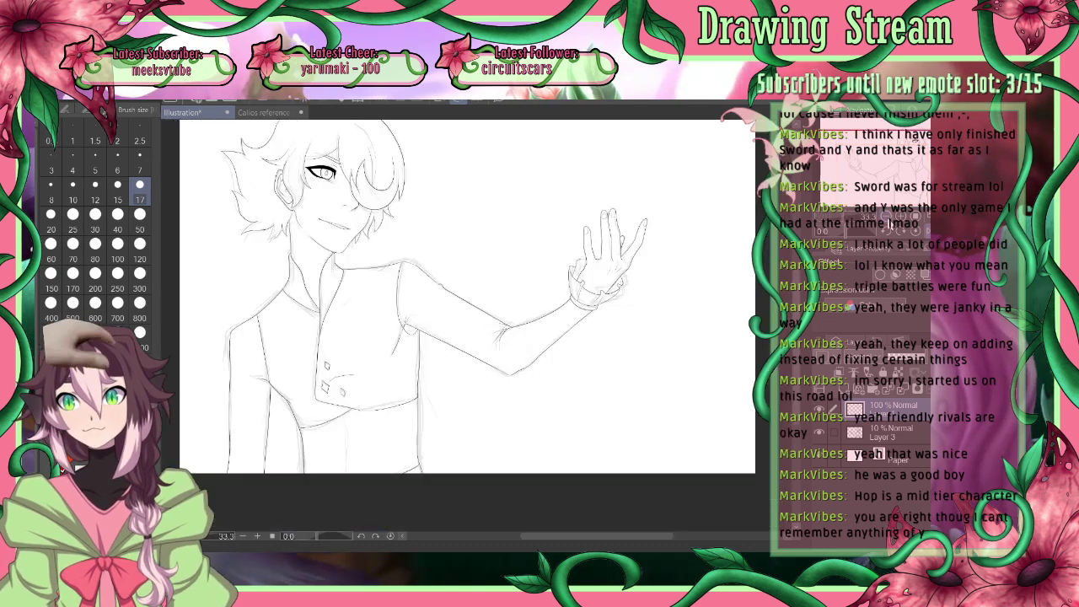
left_click(887, 219)
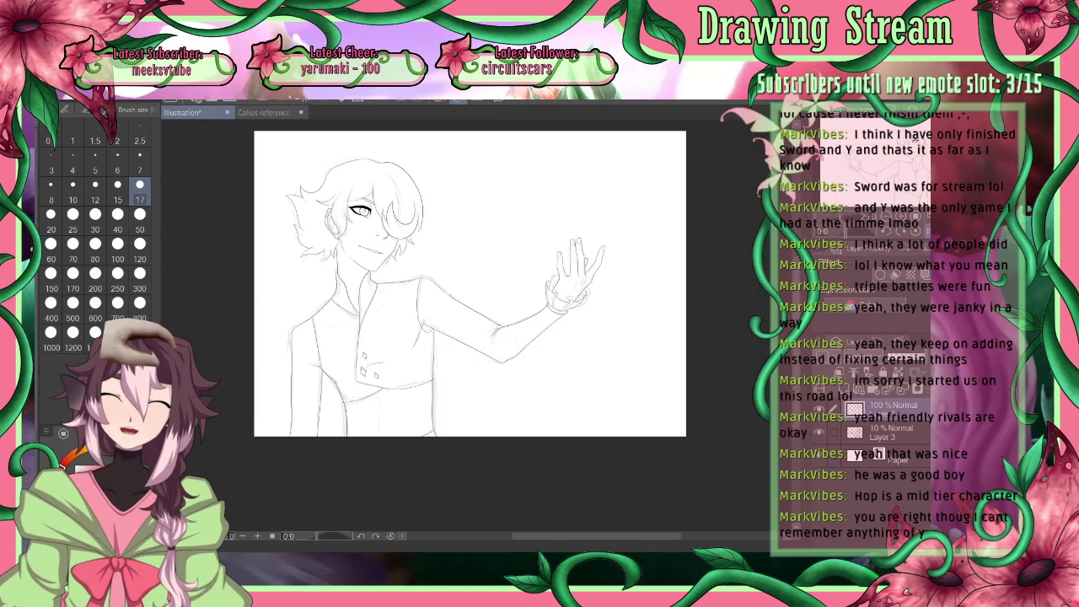
left_click(929, 231)
left_click(929, 216)
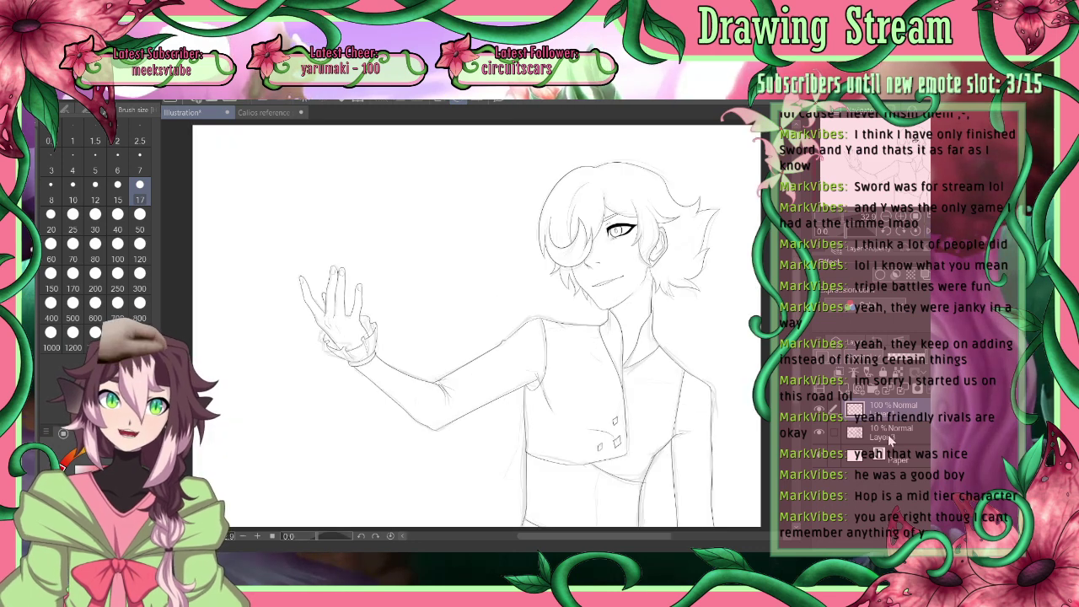
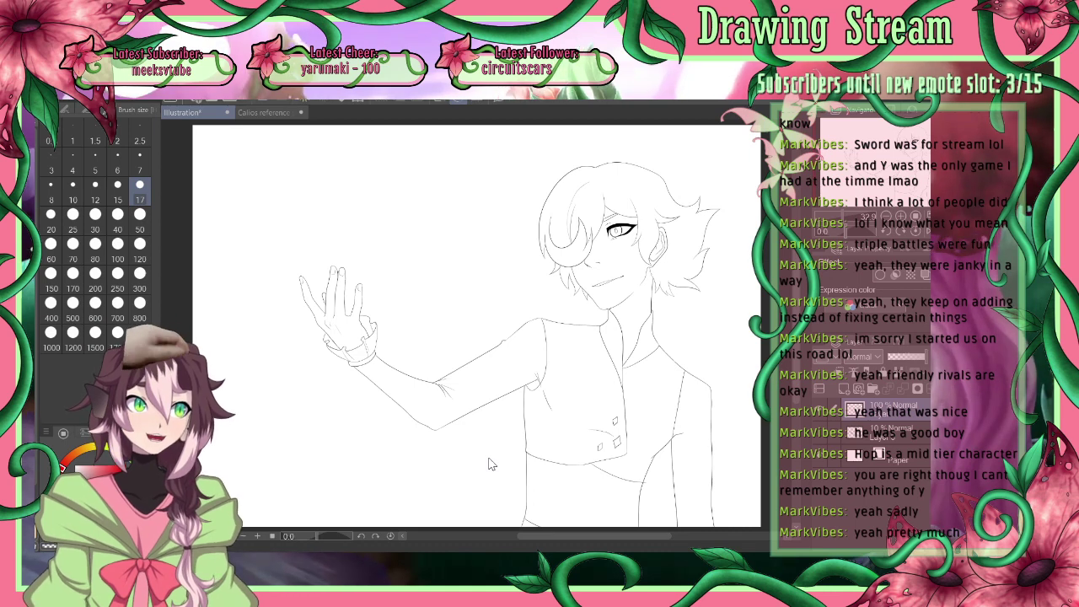
key("Return")
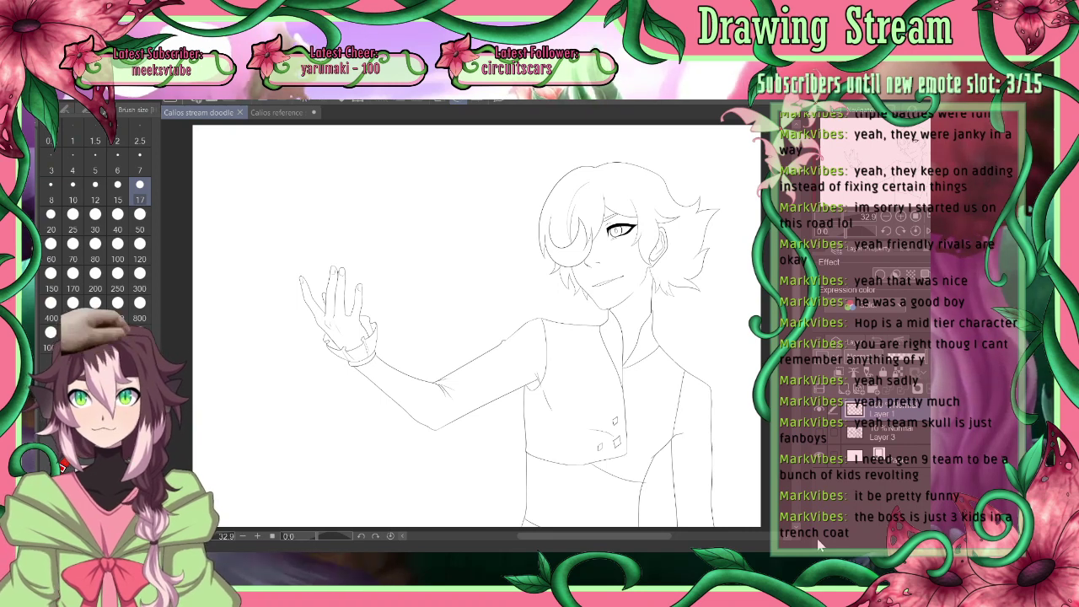
Add a new layer directly above the sketch layer and fill both vest halves with the red from the Calios reference sheet
left_click(887, 433)
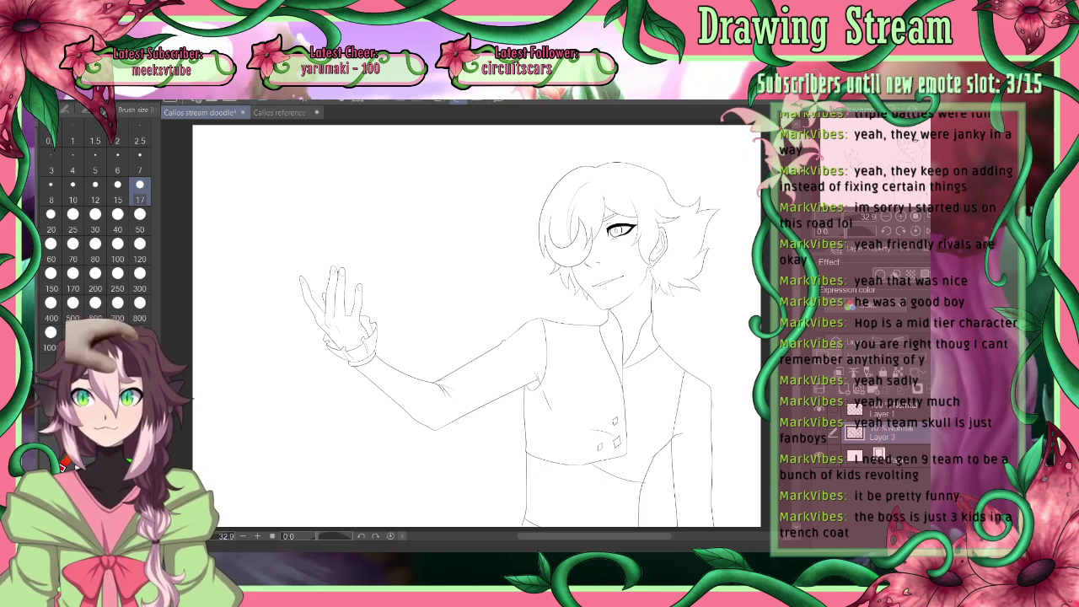
key("ctrl+shift+n")
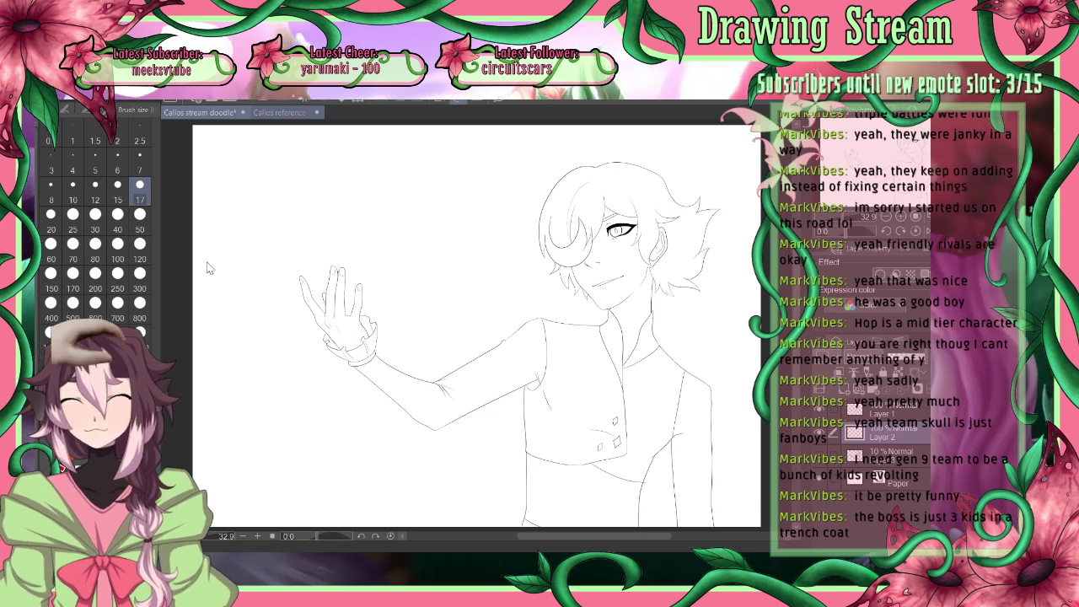
key("ctrl+Tab")
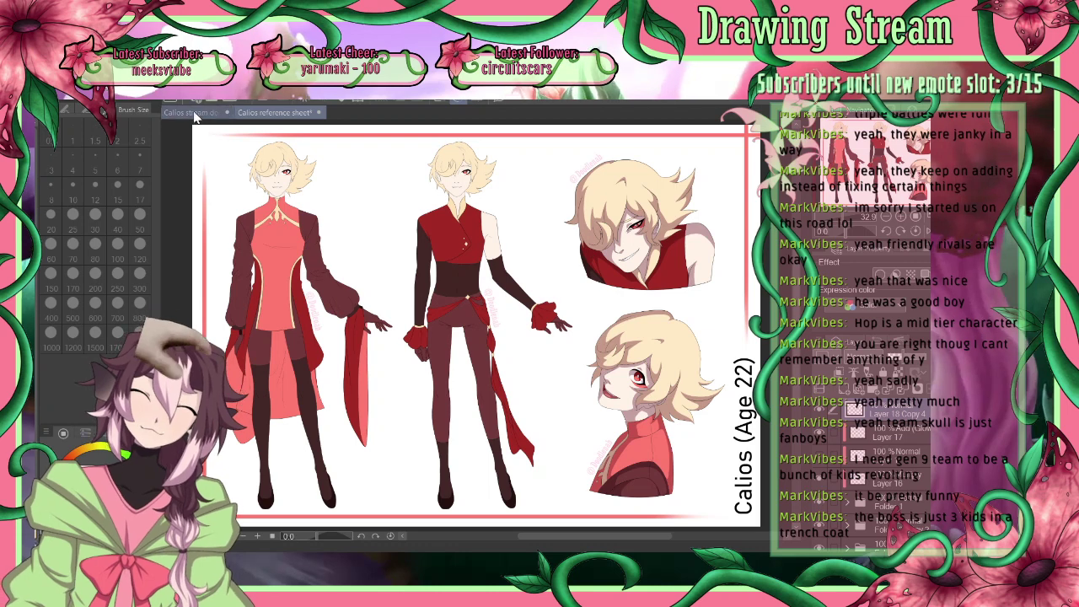
key("ctrl+Tab")
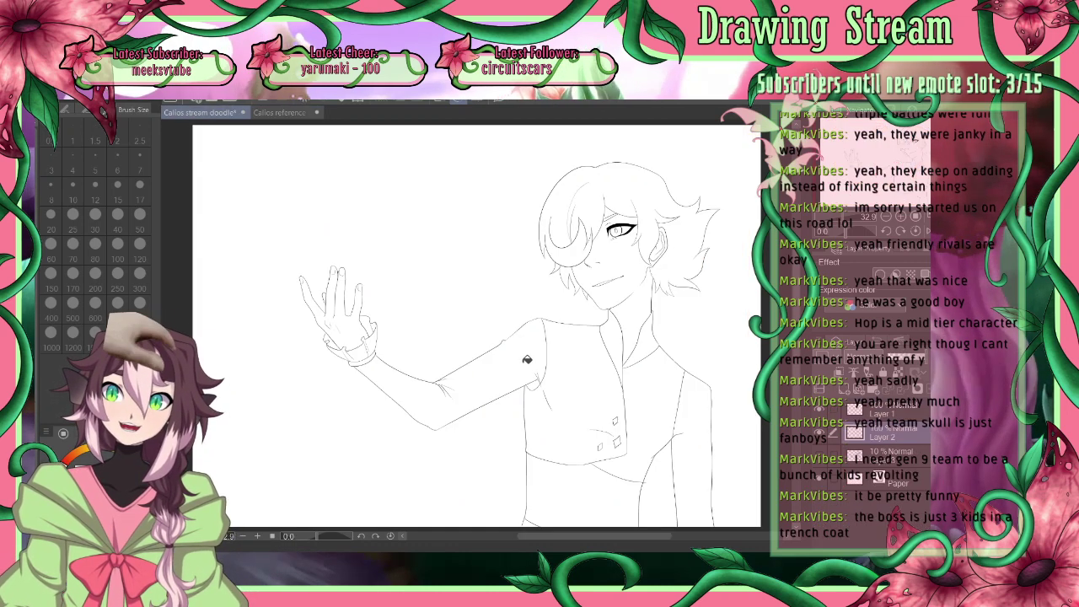
left_click(579, 381)
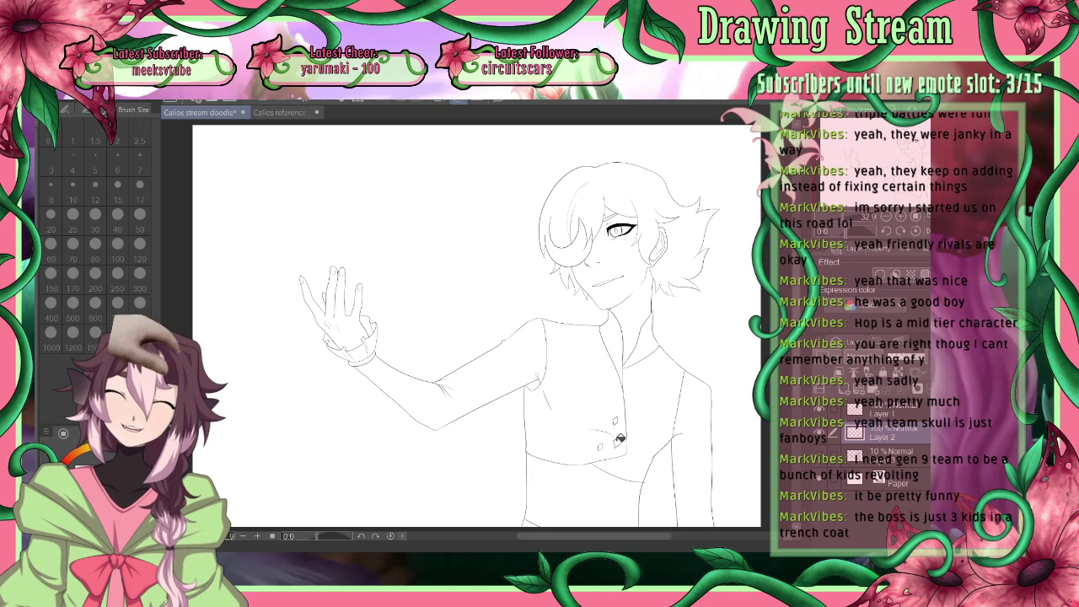
left_click(654, 405)
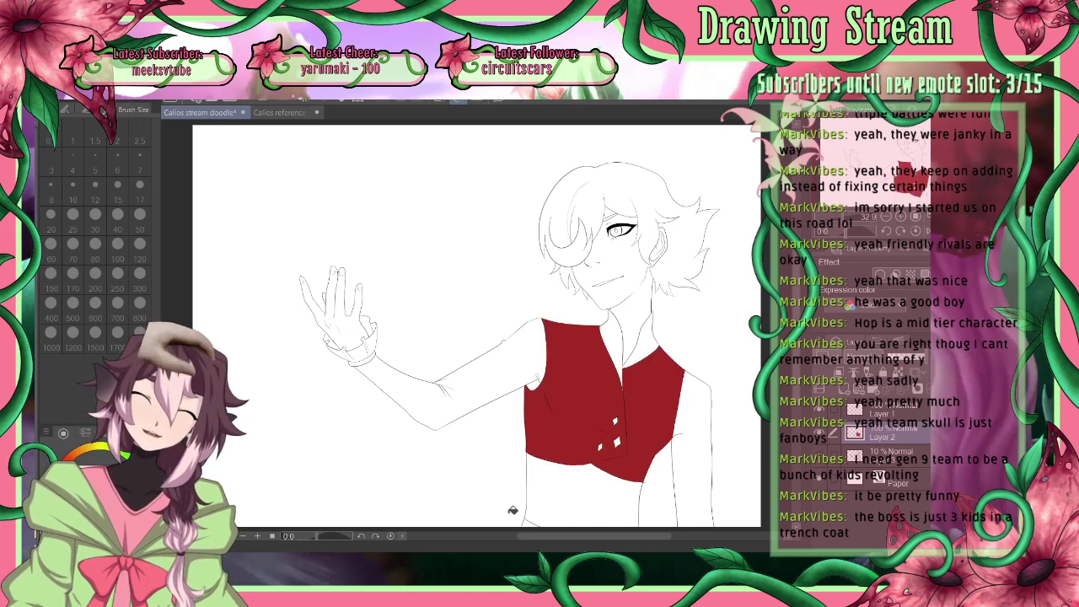
Fill the frilled wrist cuff with the reference sheet's red and the small trouser area below the waist with dark maroon
left_click(279, 112)
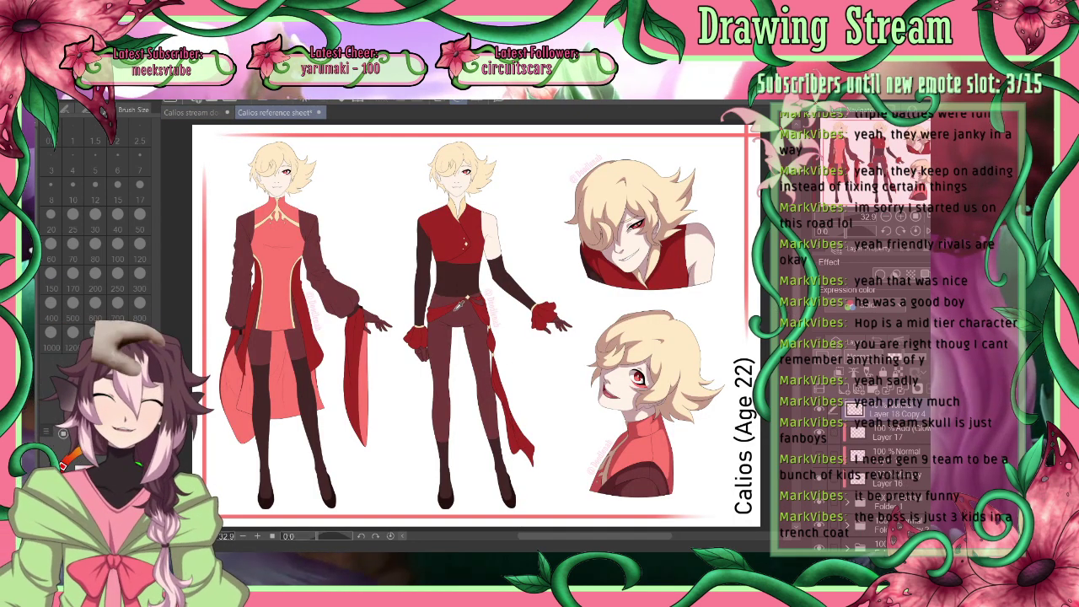
left_click(199, 112)
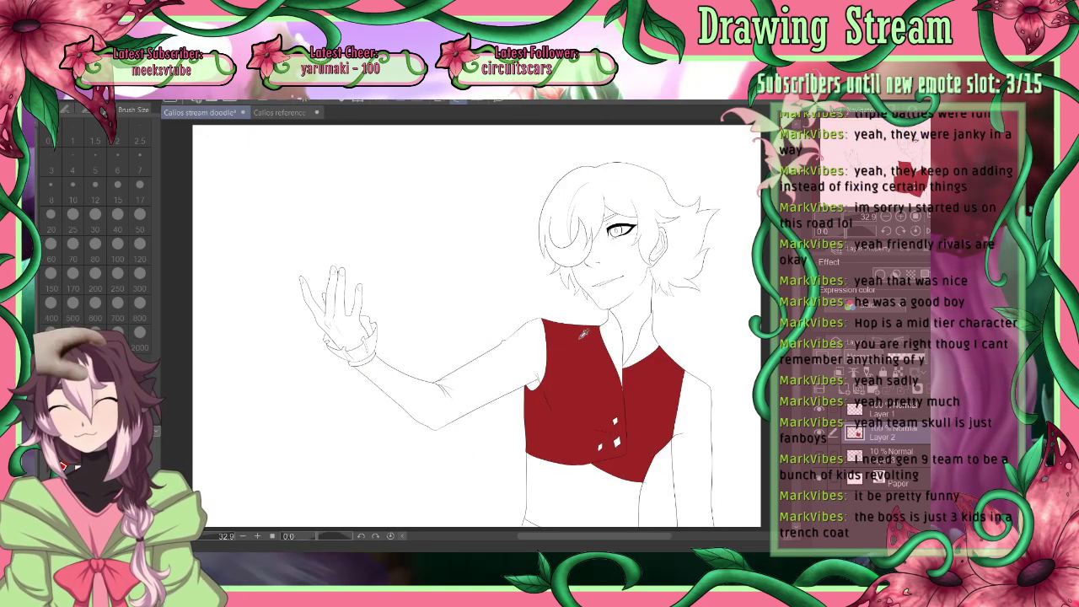
left_click(282, 112)
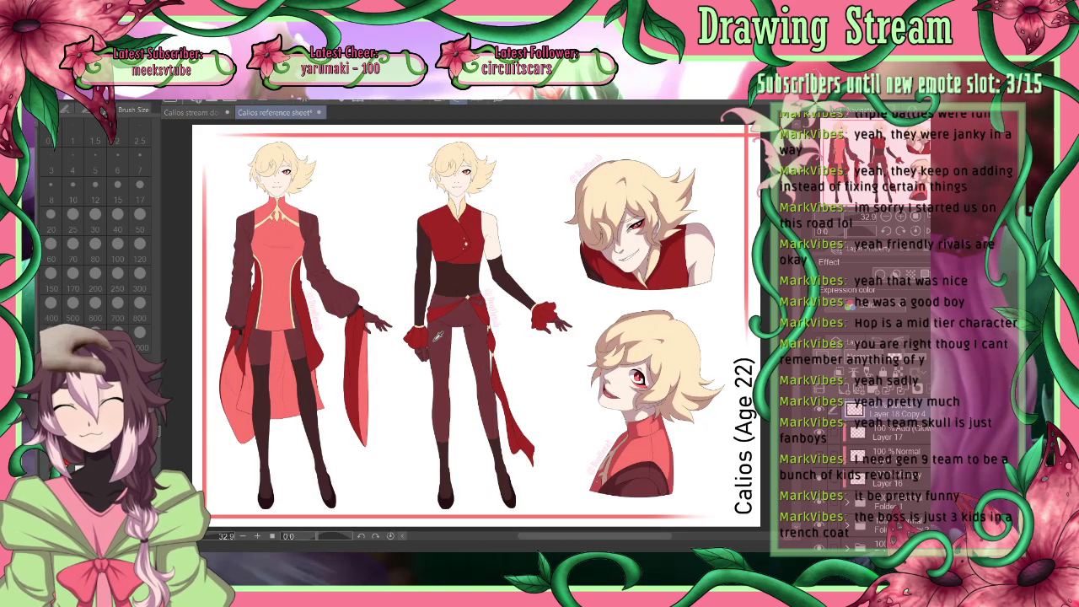
left_click(210, 114)
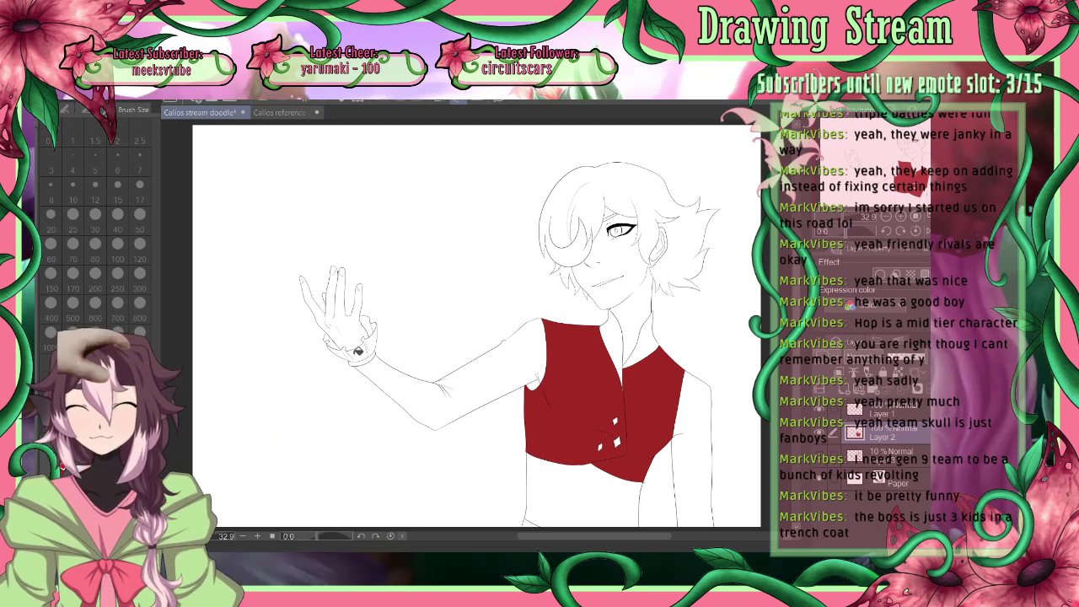
mouse_move(357, 349)
left_mouse_down()
mouse_move(334, 354)
mouse_move(332, 337)
mouse_move(376, 339)
left_mouse_up()
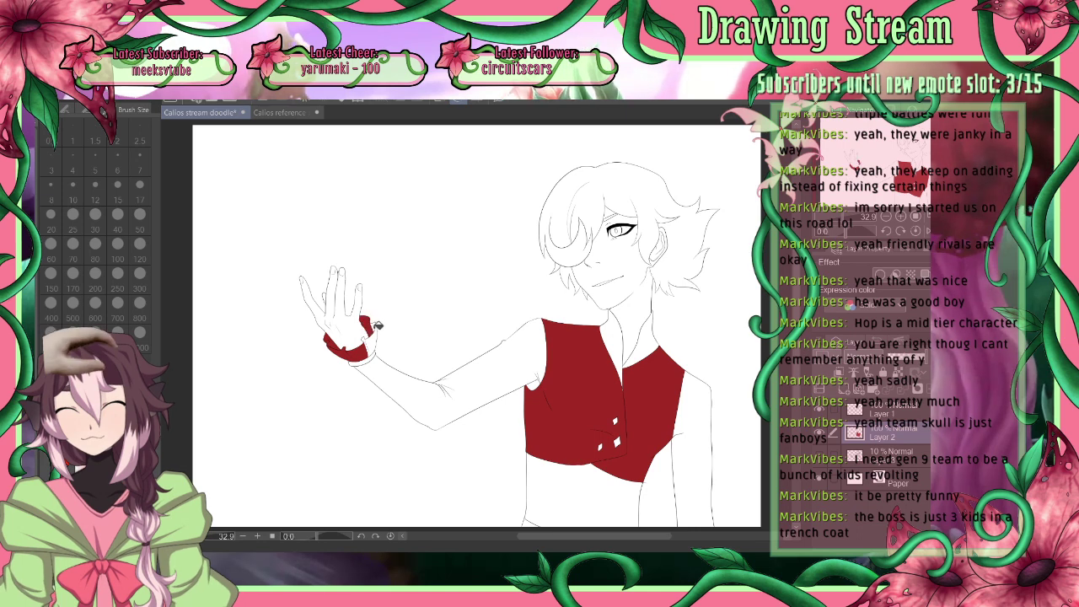
left_click(374, 339)
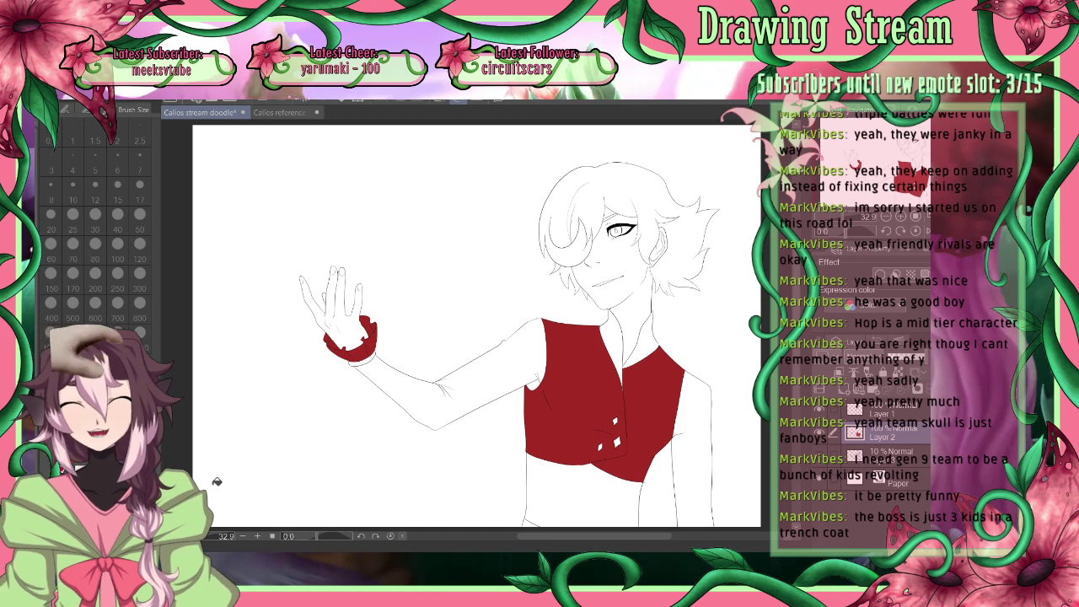
left_click(533, 525)
Fill both sleeves, including the armpit gap, with the dark brown from the Calios reference sheet
left_click(267, 111)
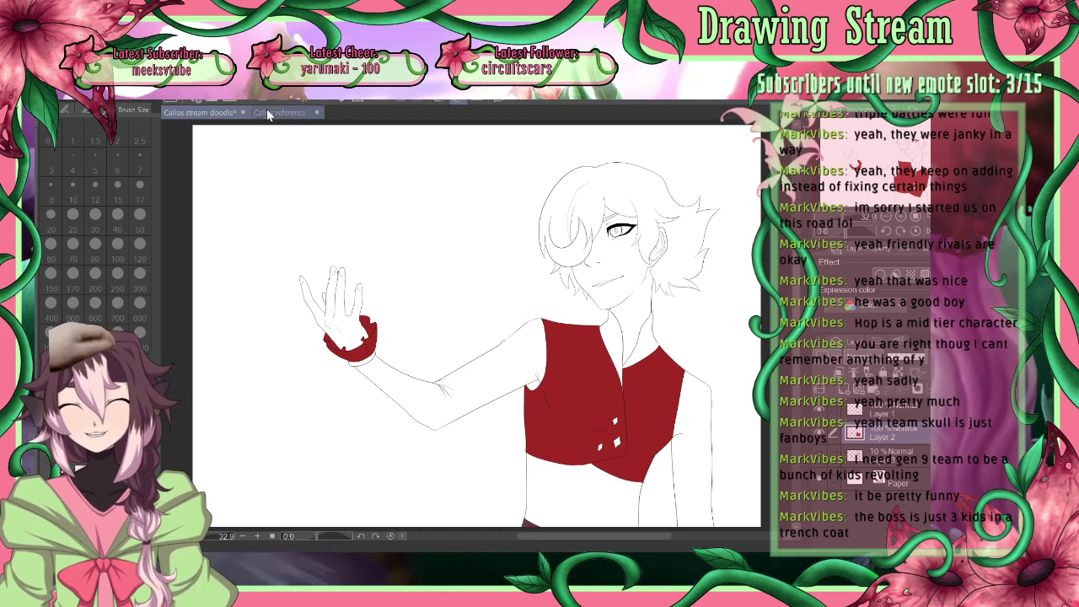
left_click(279, 112)
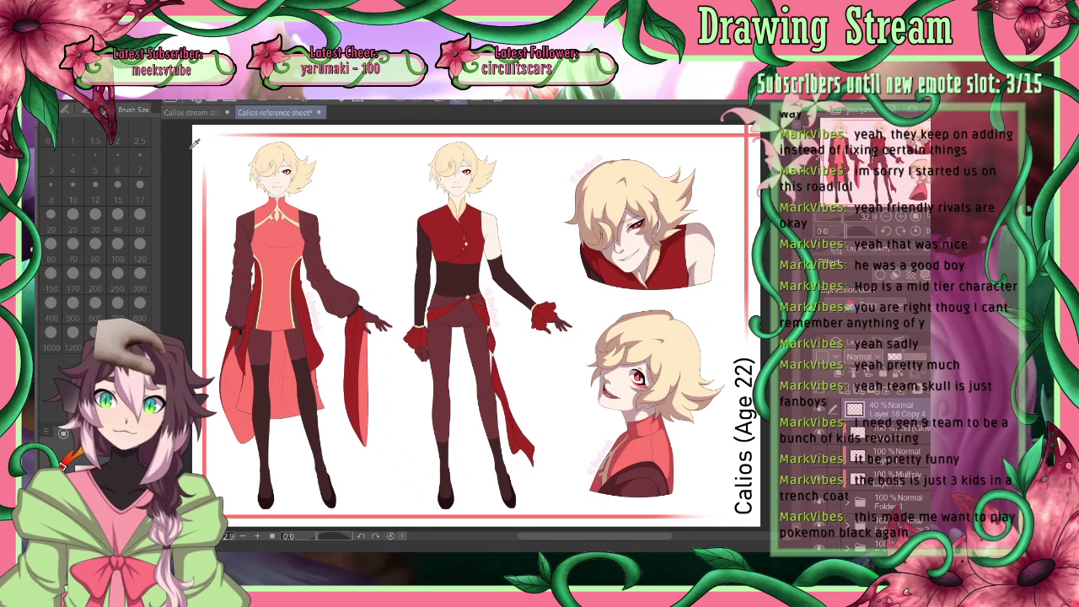
left_click(199, 115)
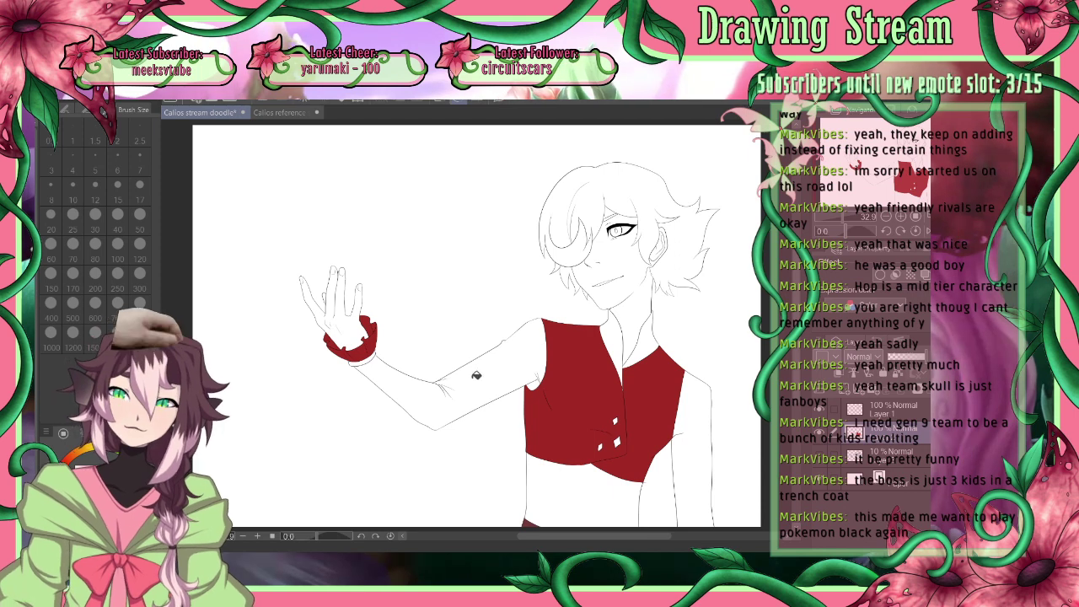
left_click(438, 399)
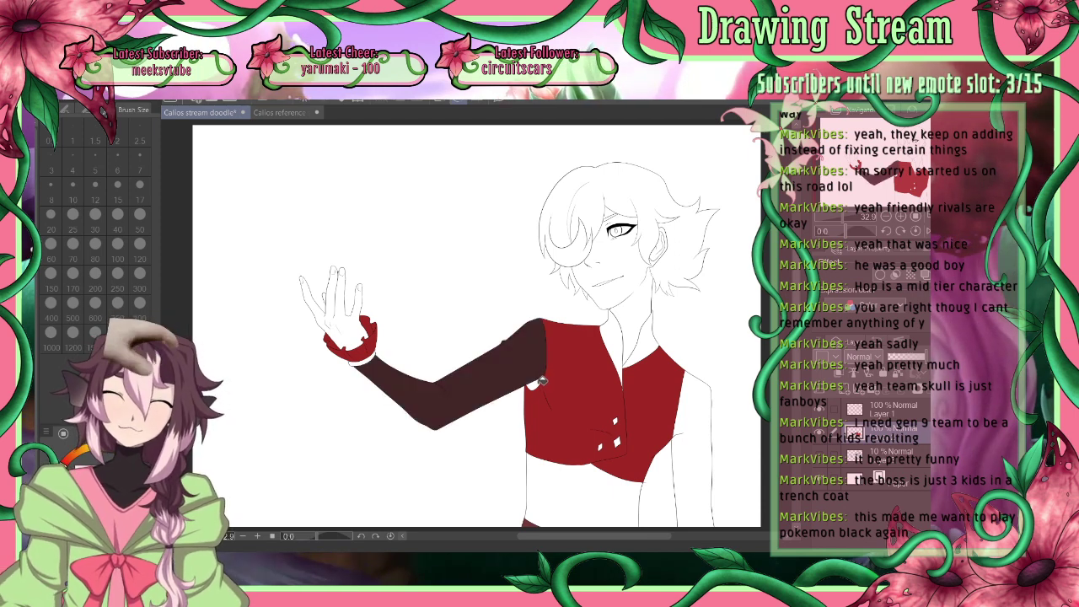
left_click(541, 382)
left_click(685, 448)
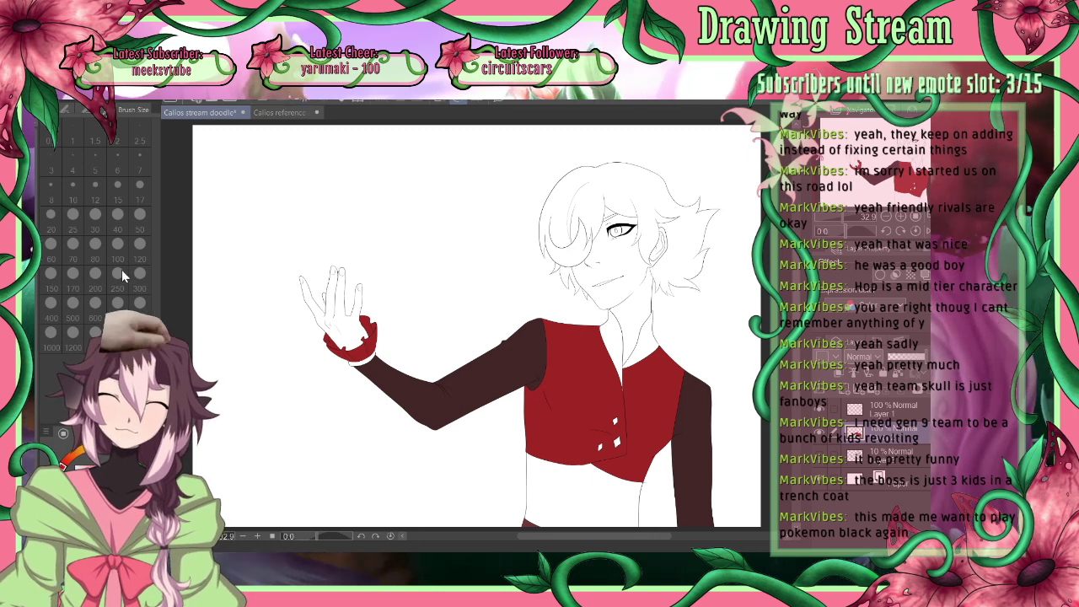
left_click(30, 236)
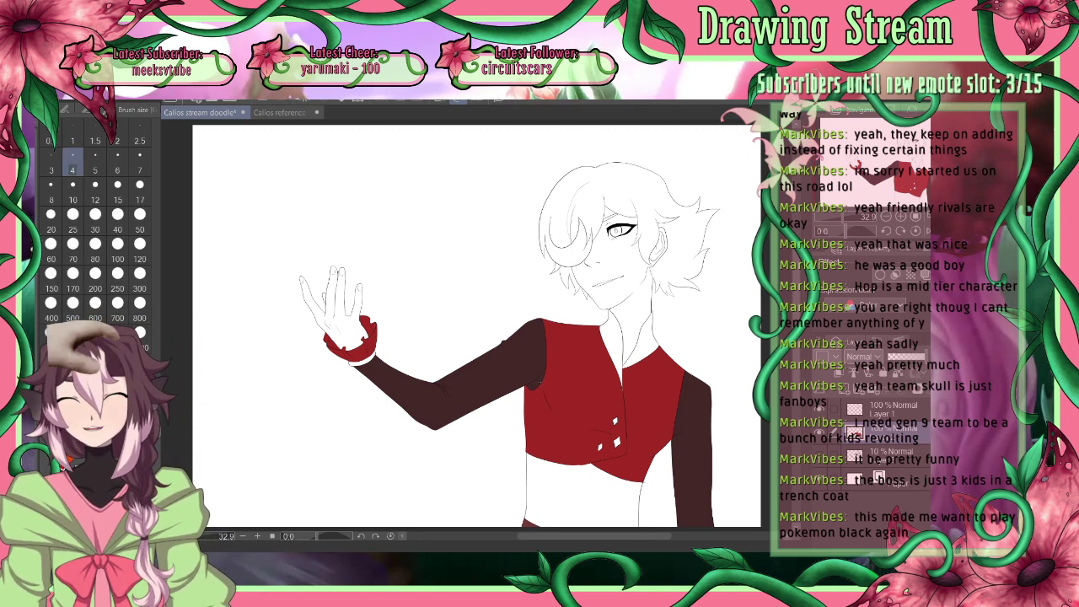
Fill the midriff between the vest and the trousers with the dark brown used for the sleeves
left_click(117, 185)
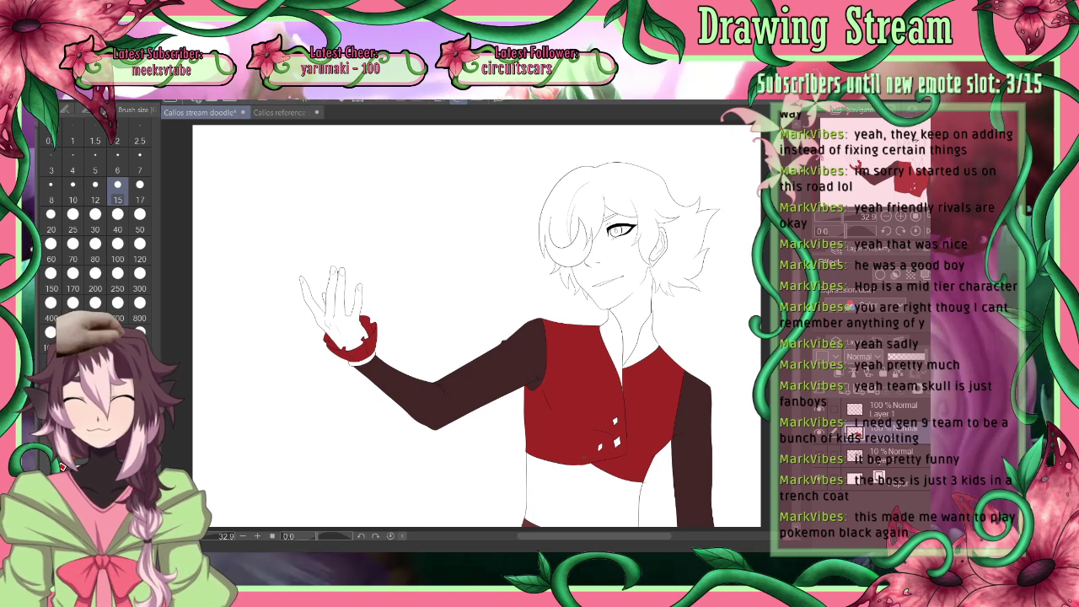
key("g")
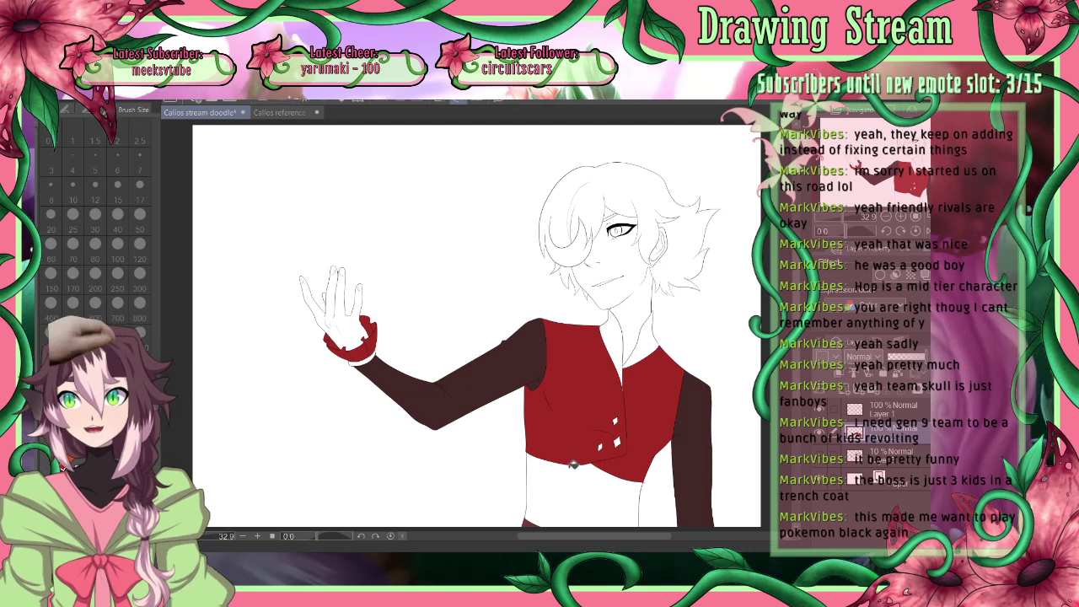
left_click(580, 506)
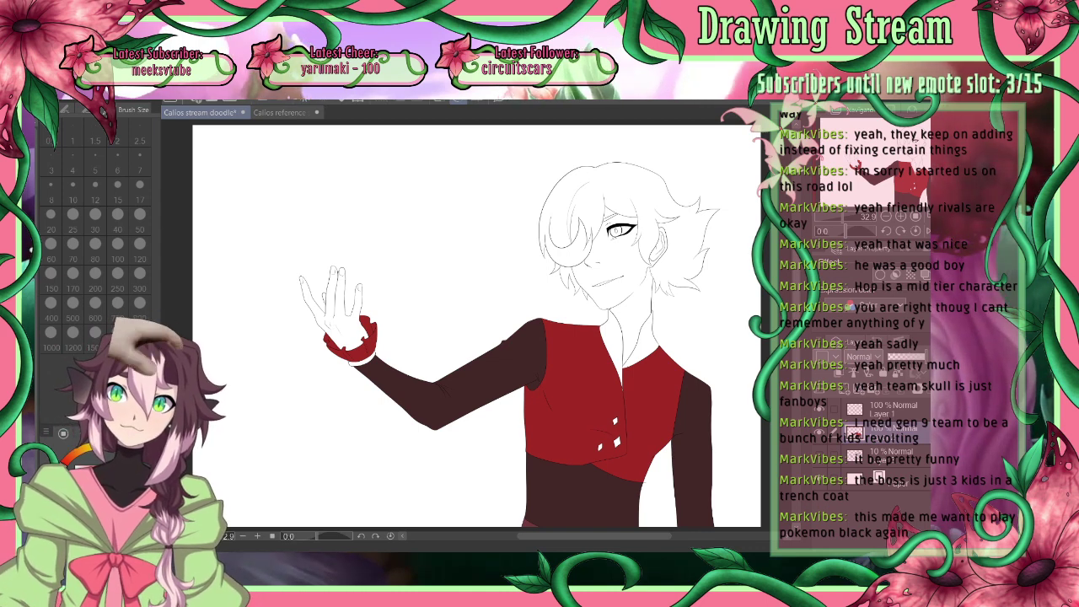
Check the eye on the Calios reference sheet up close and colour the iris of the visible eye red to match
left_click(279, 112)
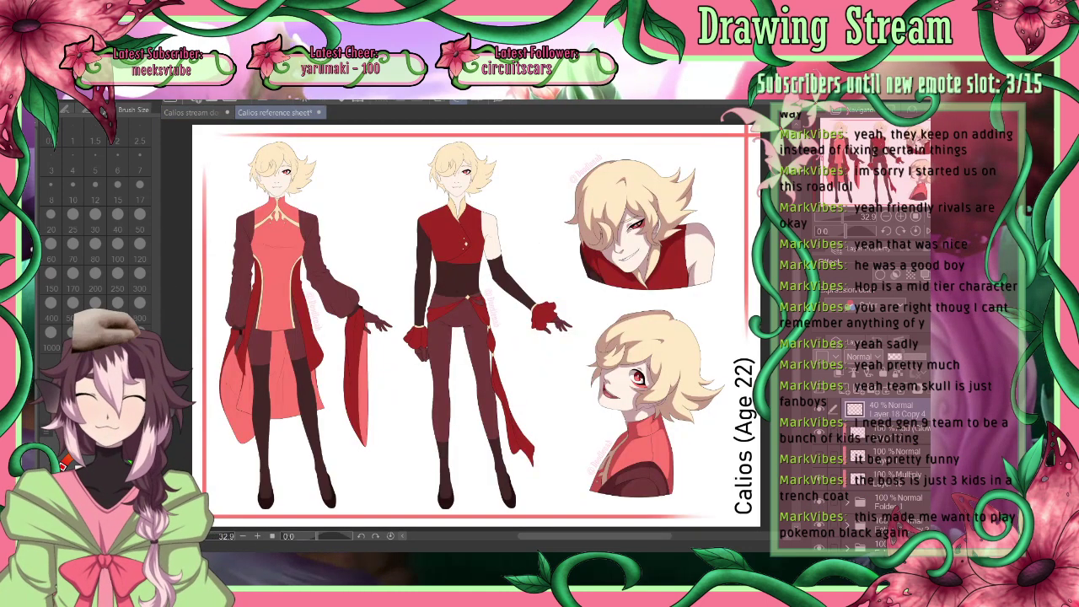
scroll(476, 326, "up", 3)
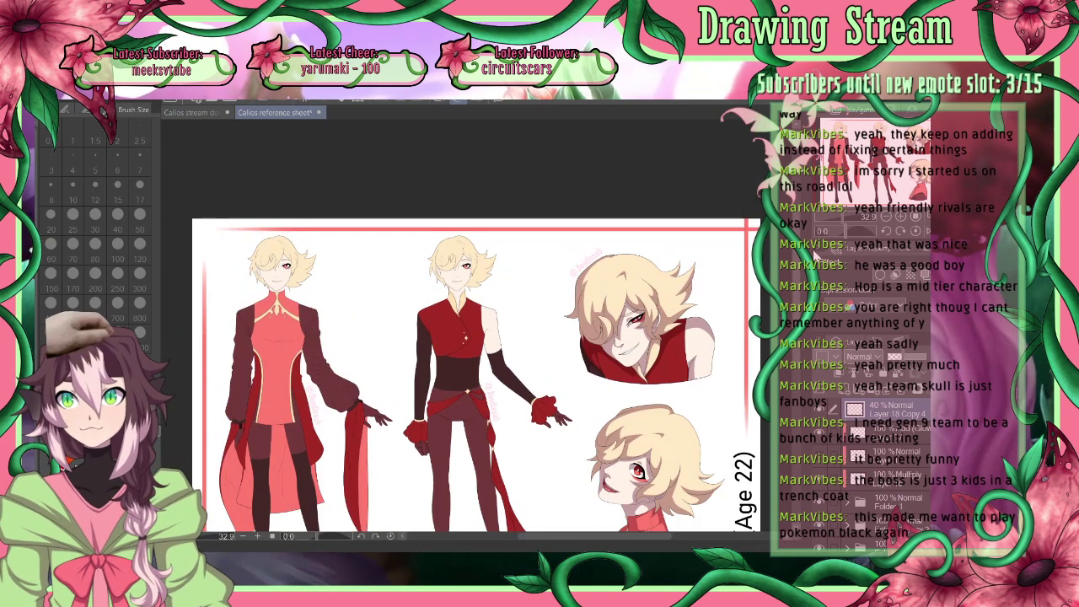
left_click(905, 212)
left_click(906, 212)
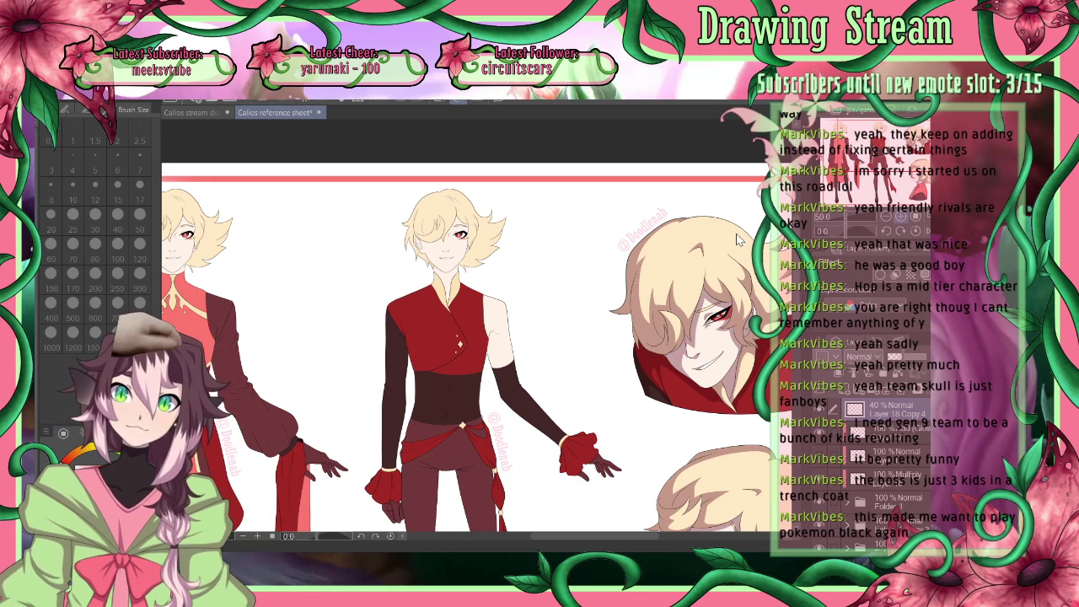
key("ctrl+plus")
key("ctrl+plus")
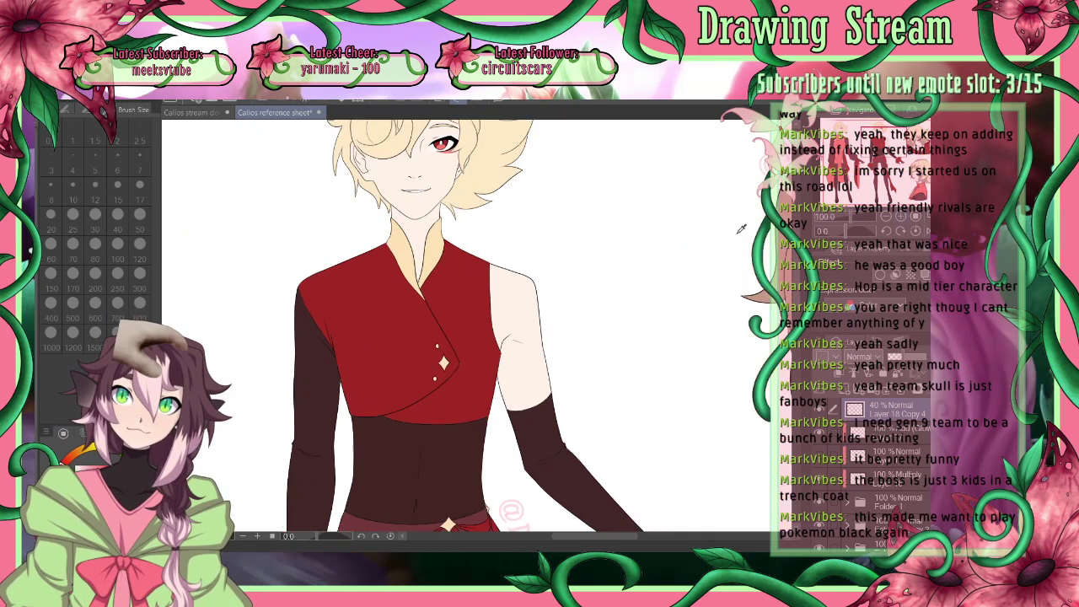
scroll(613, 280, "up", 2)
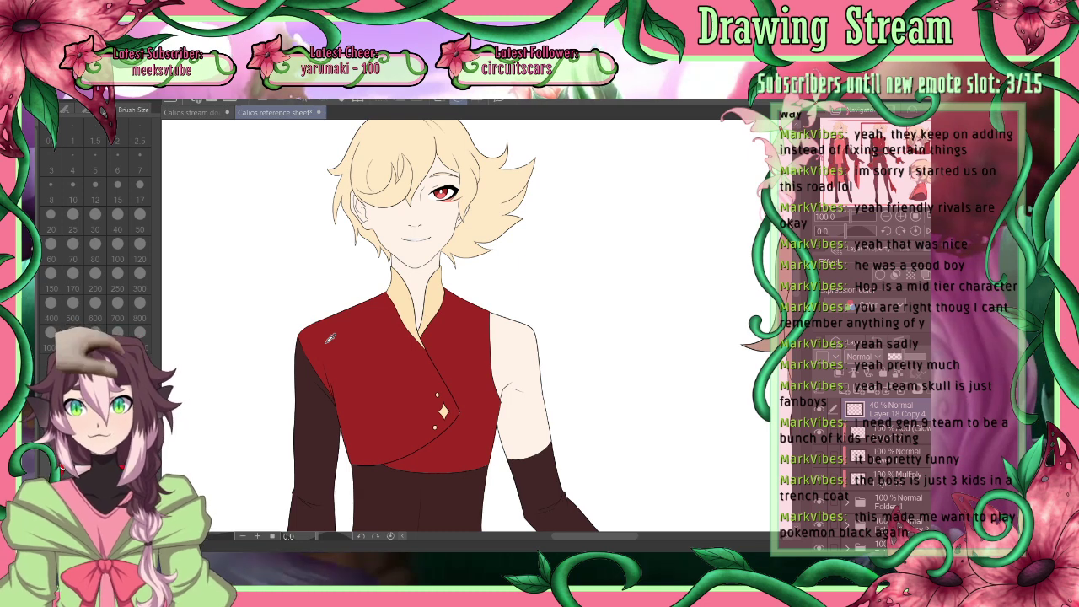
left_click(195, 112)
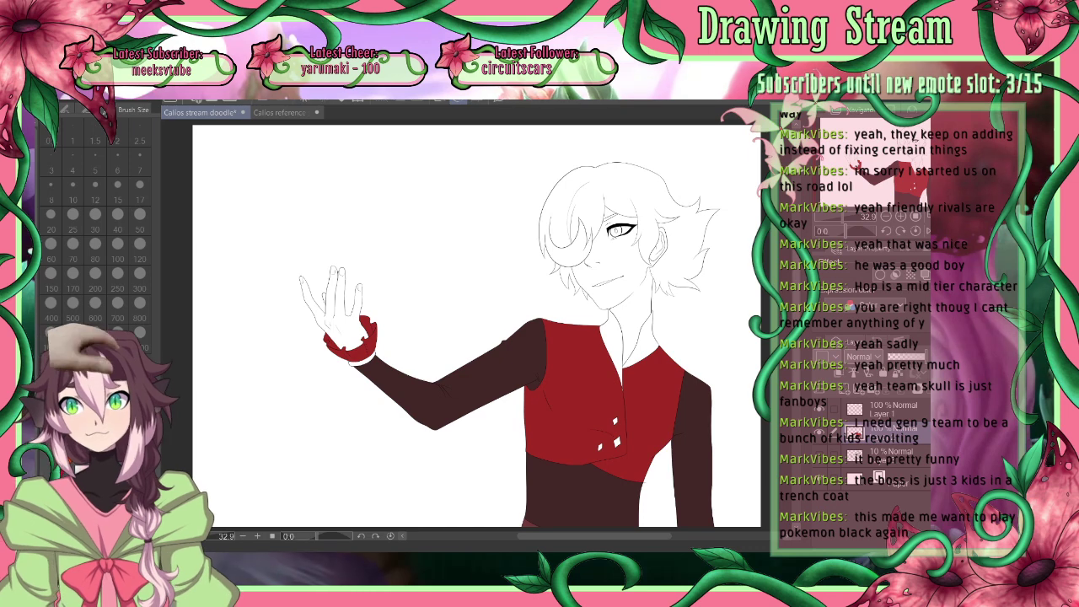
left_click(619, 230)
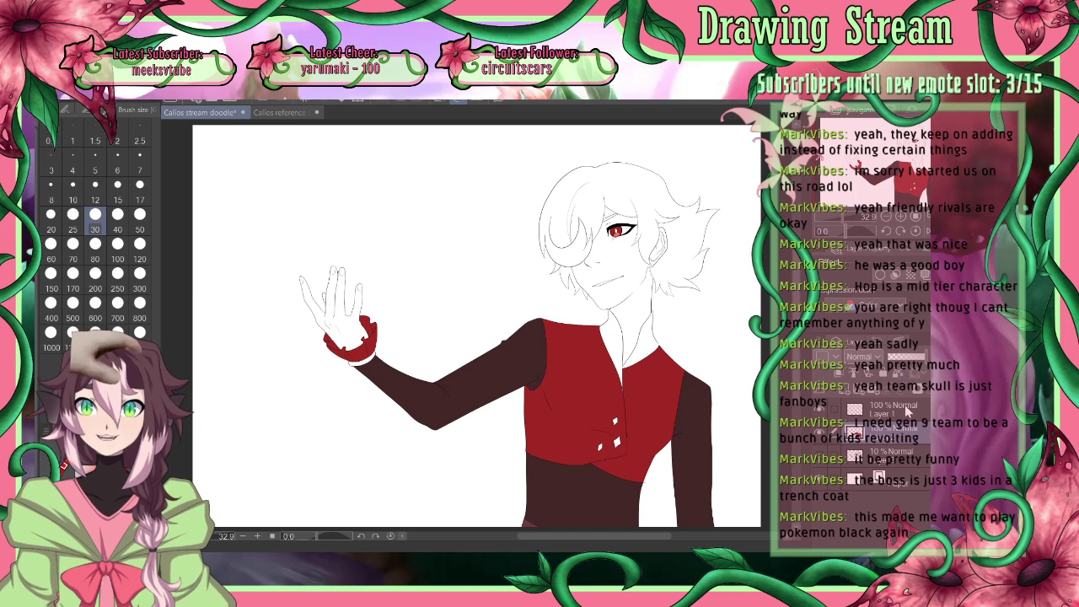
Add a new layer directly above the sketch layer and fill the hair with the pale blond from the Calios reference sheet
left_click(875, 440)
left_click(879, 458)
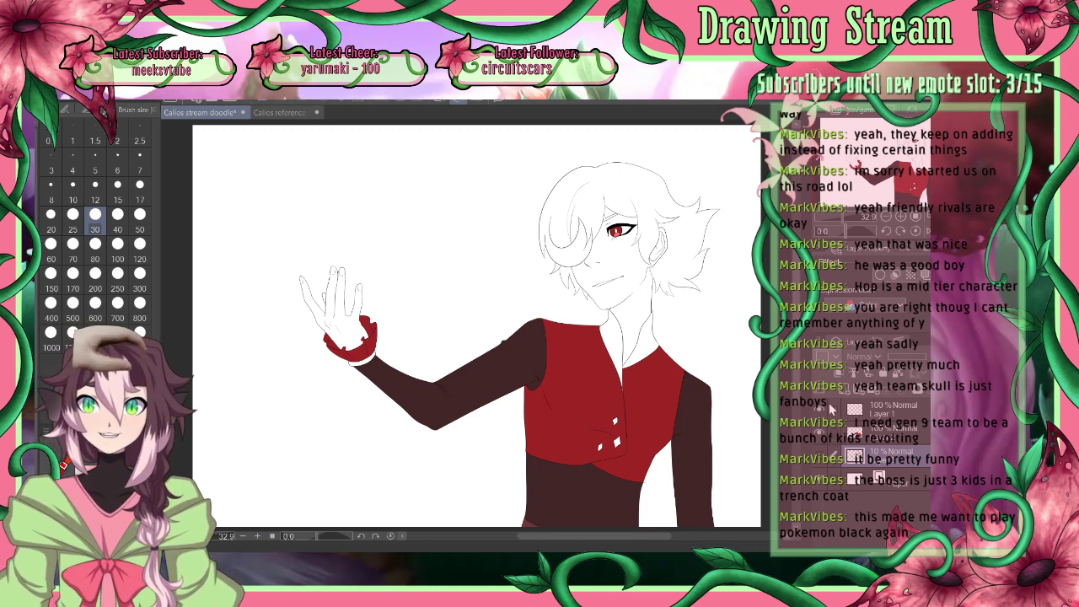
left_click(253, 125)
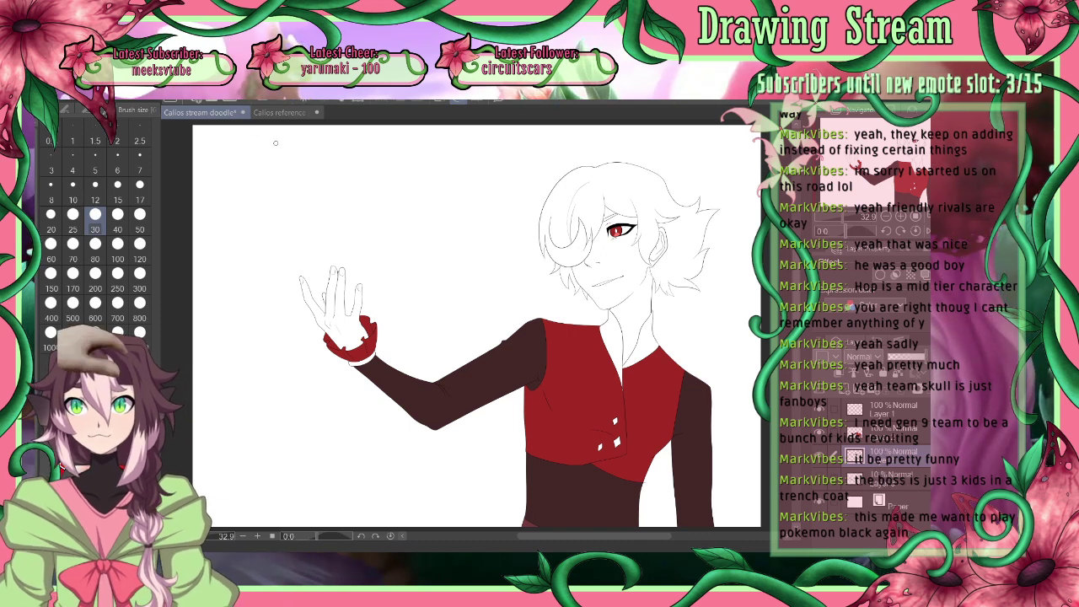
left_click(268, 113)
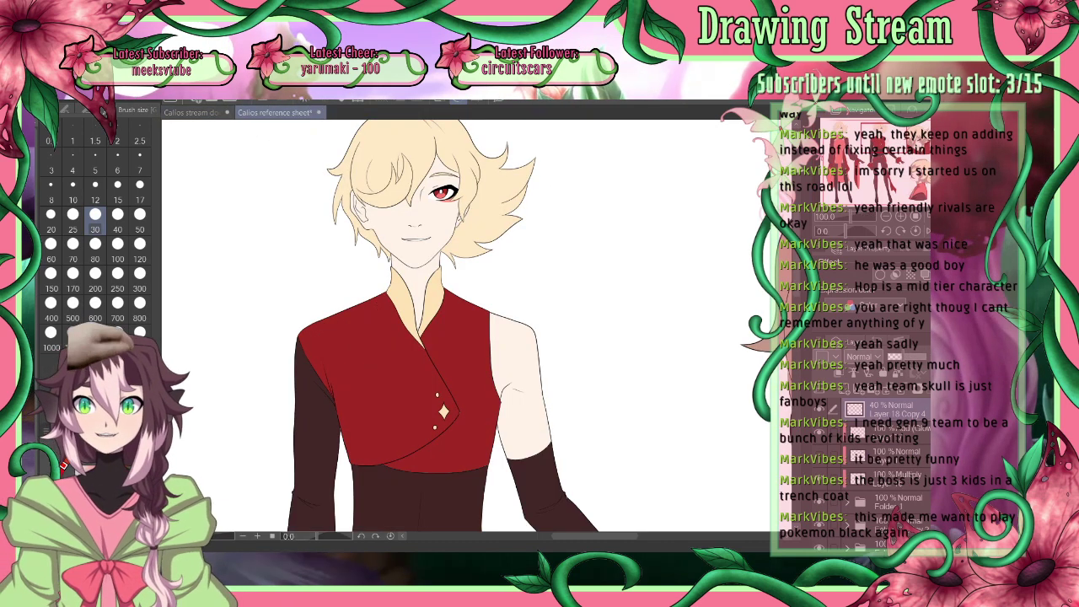
left_click(381, 153)
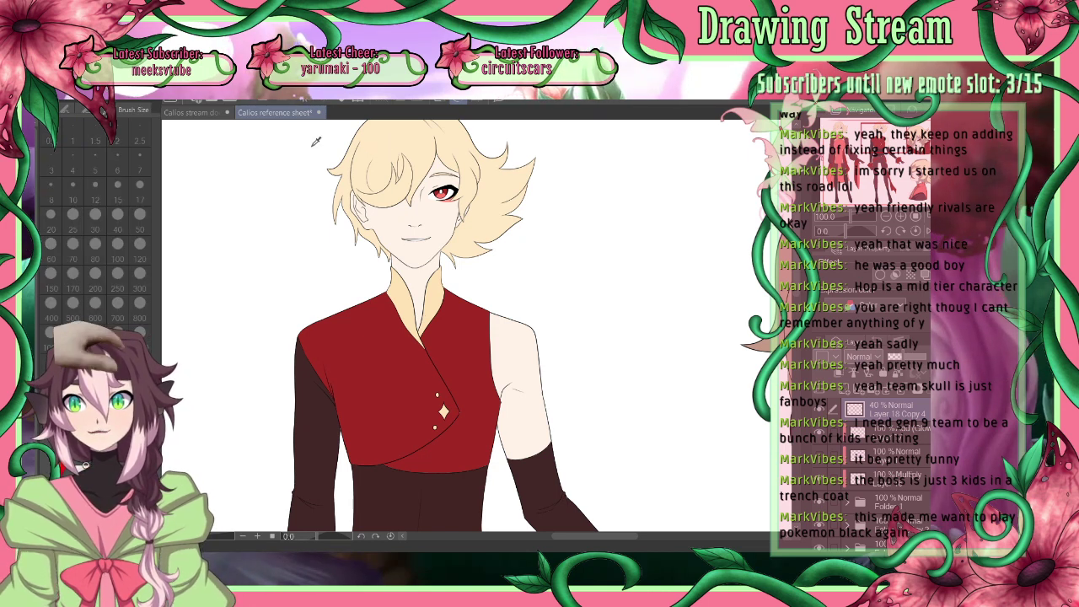
left_click(205, 115)
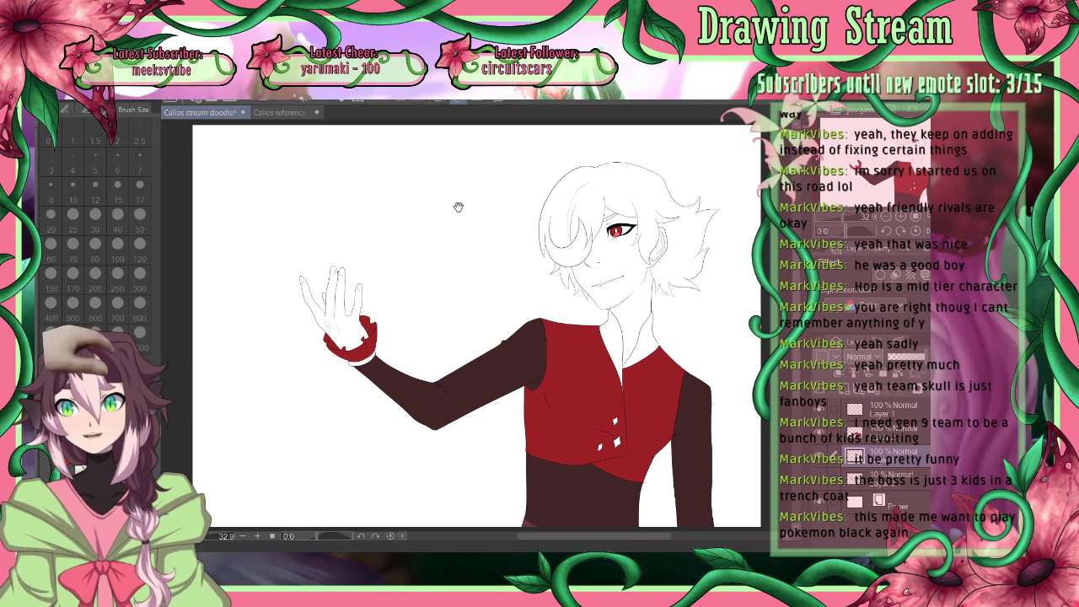
left_click_drag(650, 210, 543, 316)
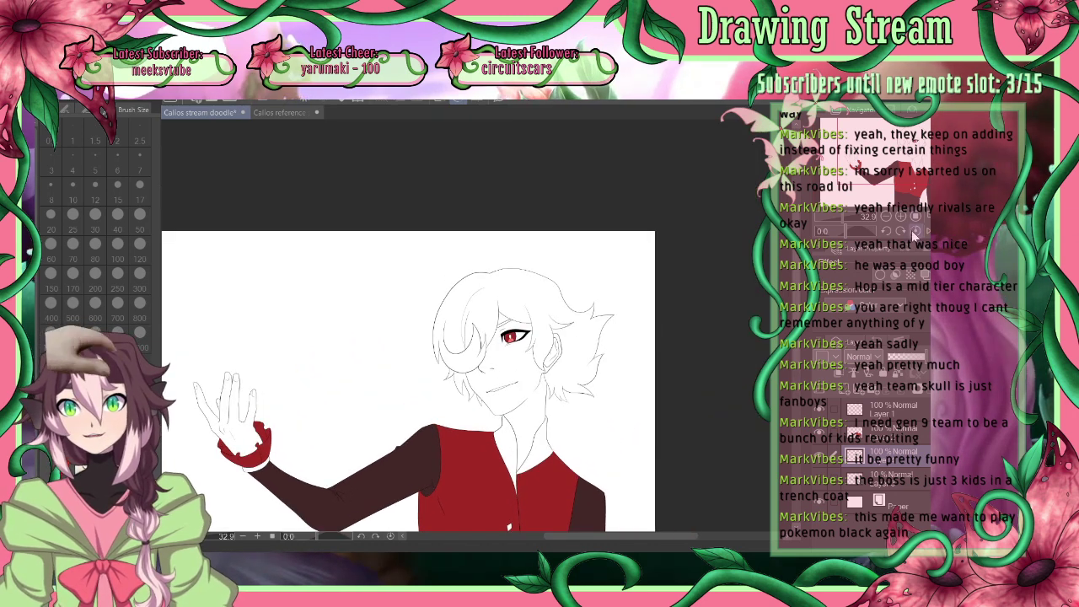
left_click(901, 217)
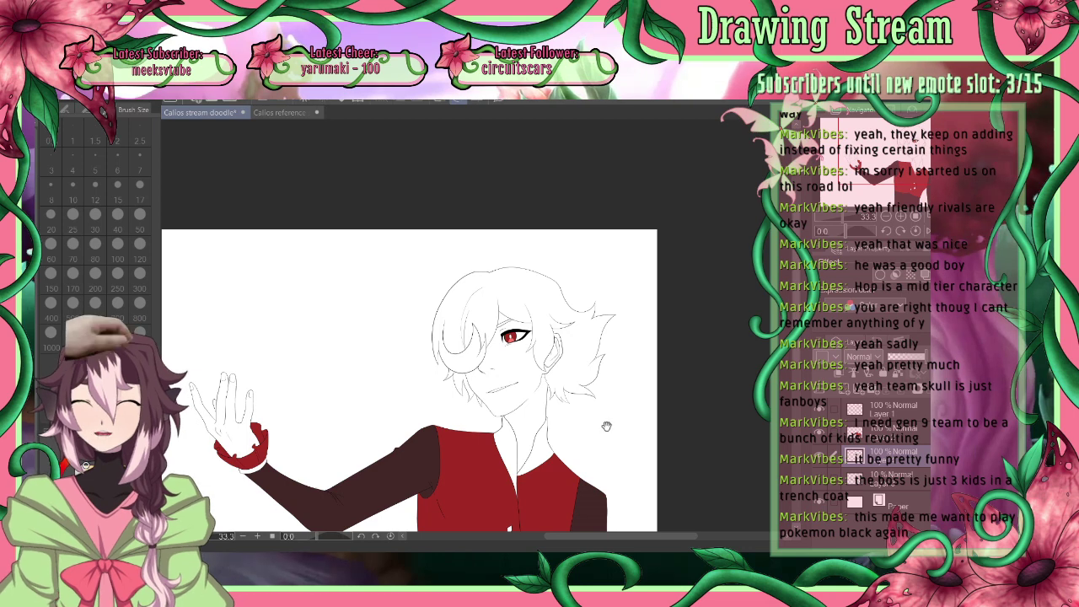
scroll(606, 430, "down", 1)
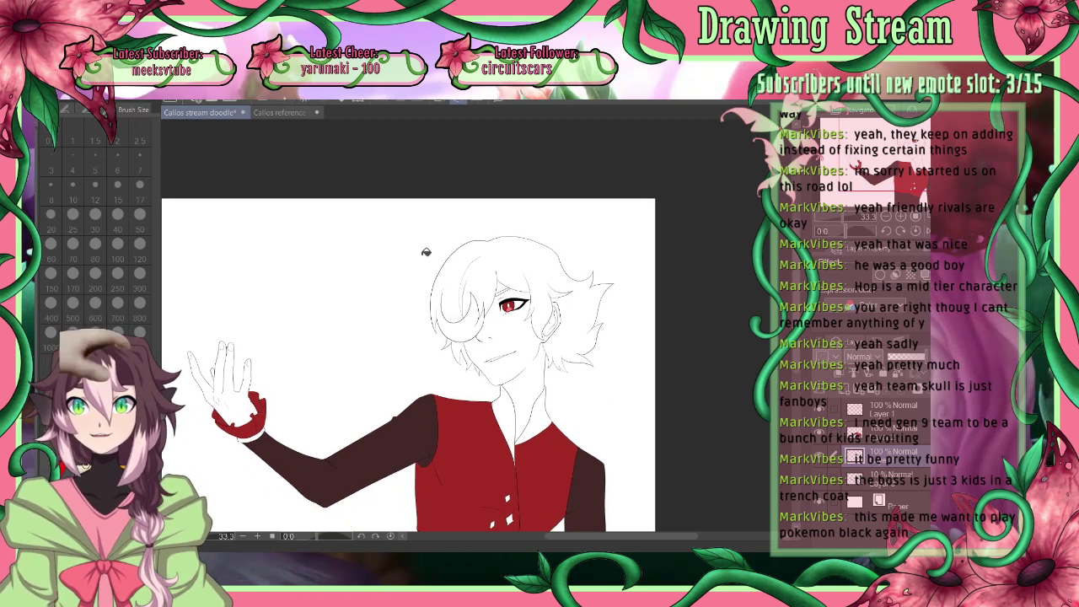
left_click(517, 272)
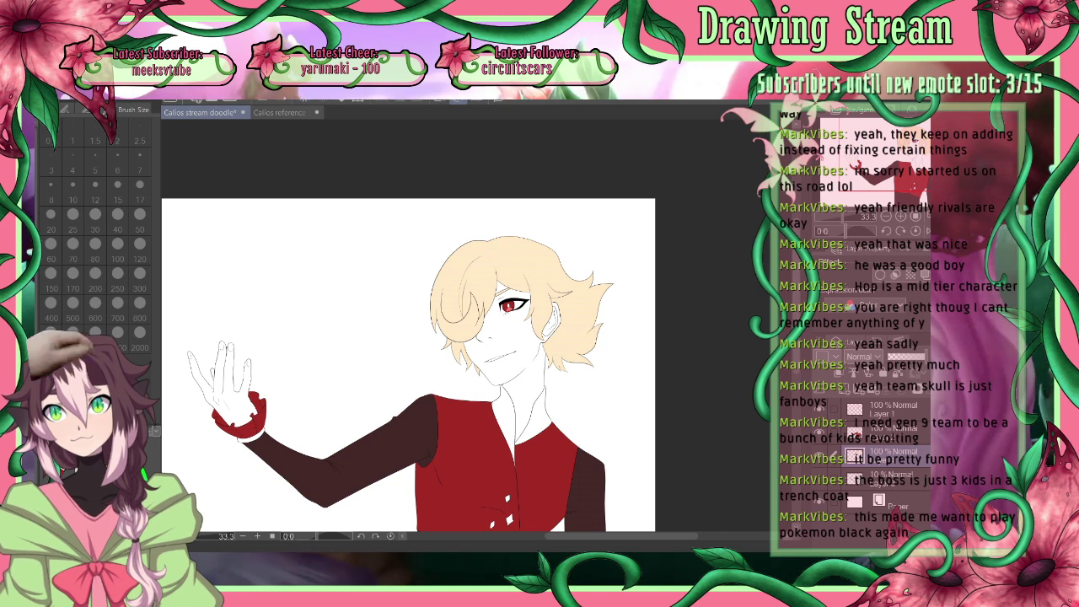
Examine the head up close for gaps in the line art and in the hair's flat colour
key("p")
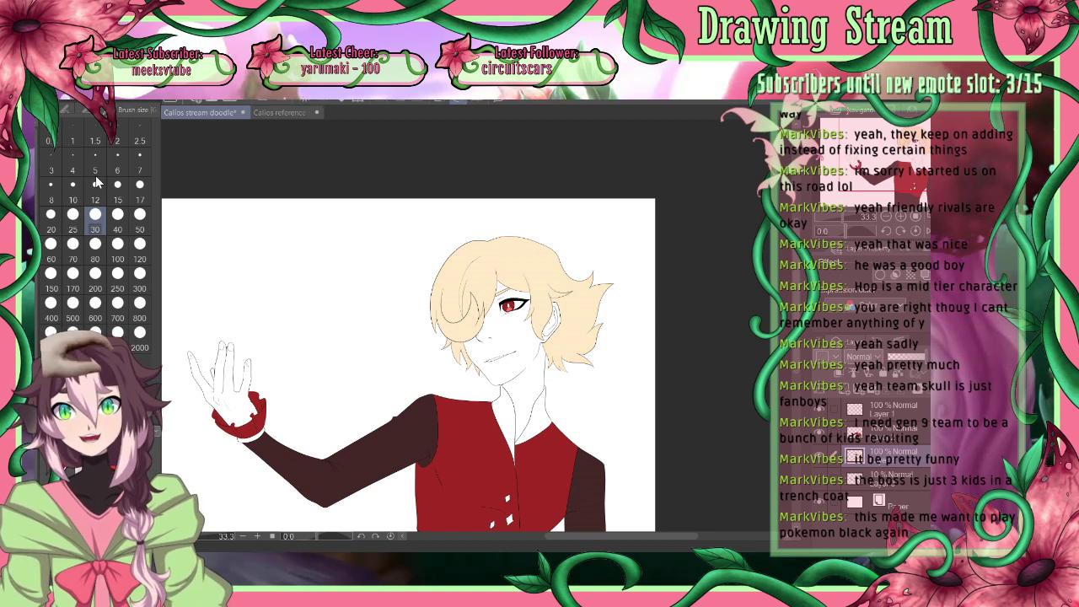
left_click(72, 163)
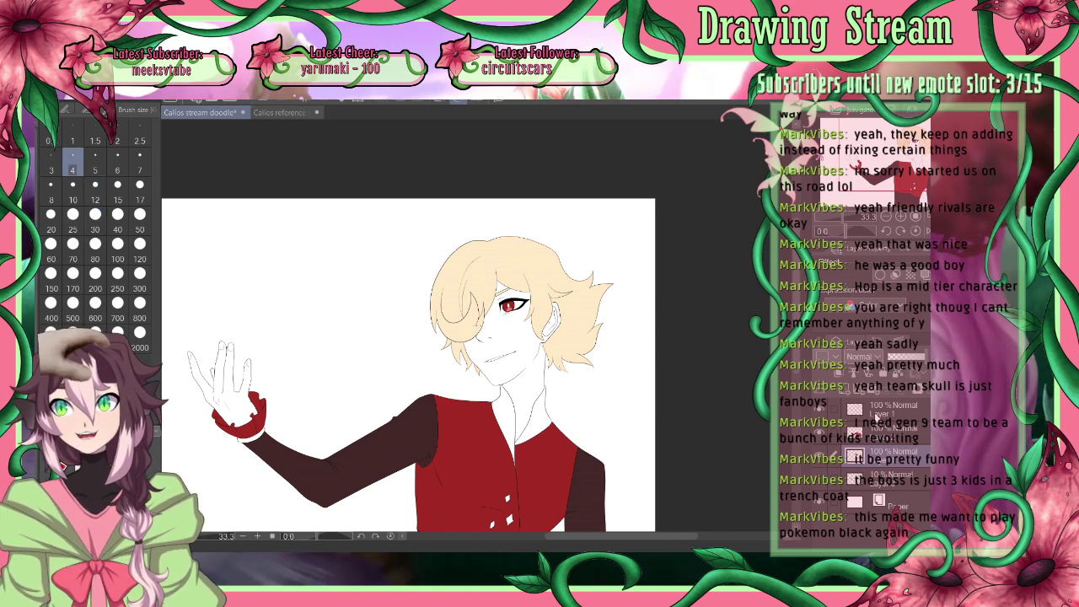
left_click(877, 412)
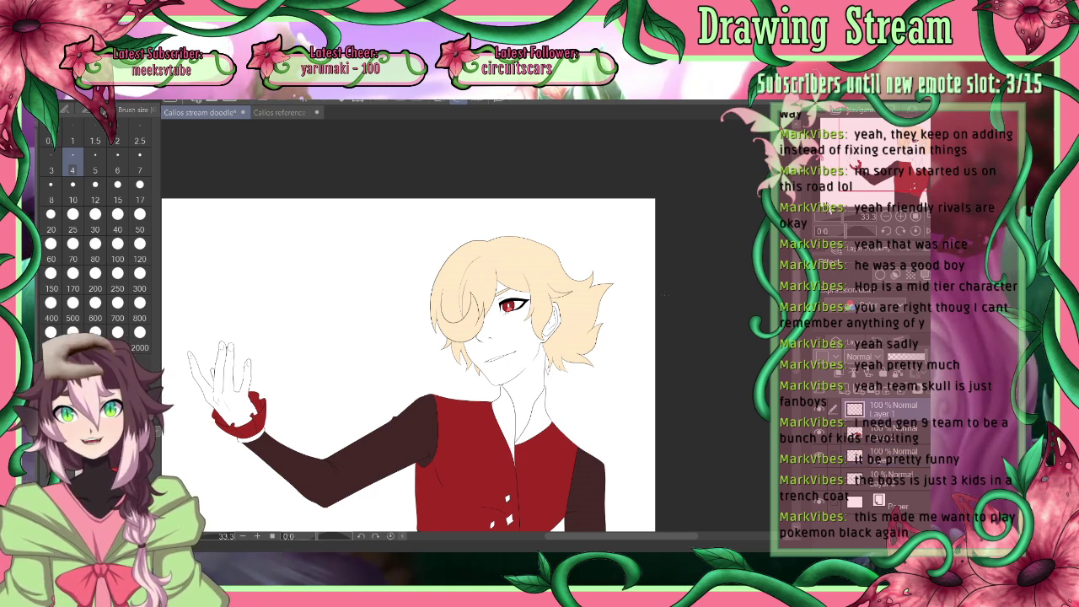
left_click(900, 218)
left_click(900, 217)
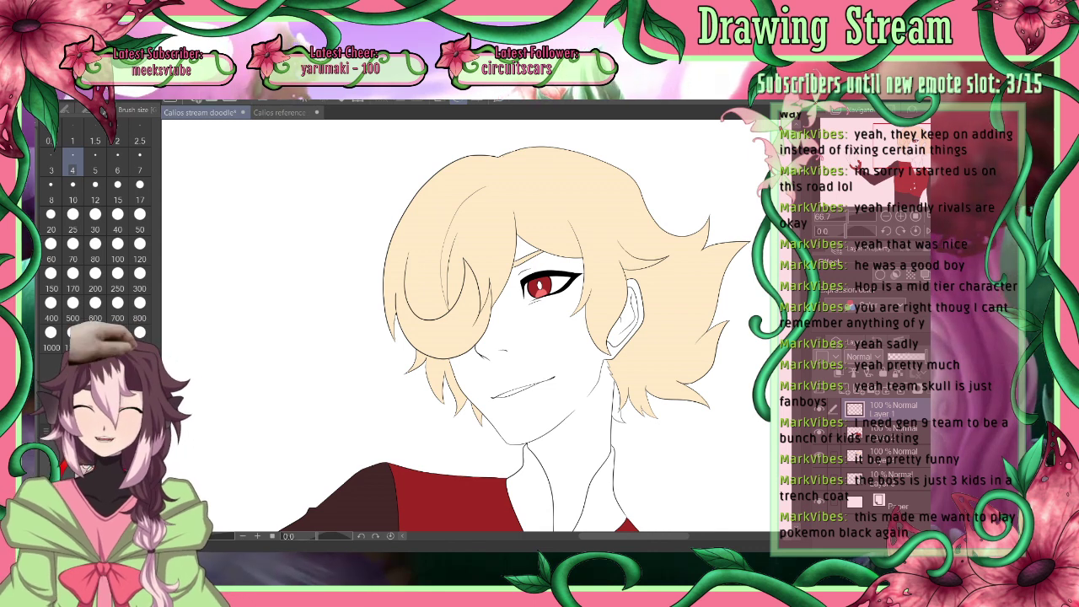
left_click(878, 460)
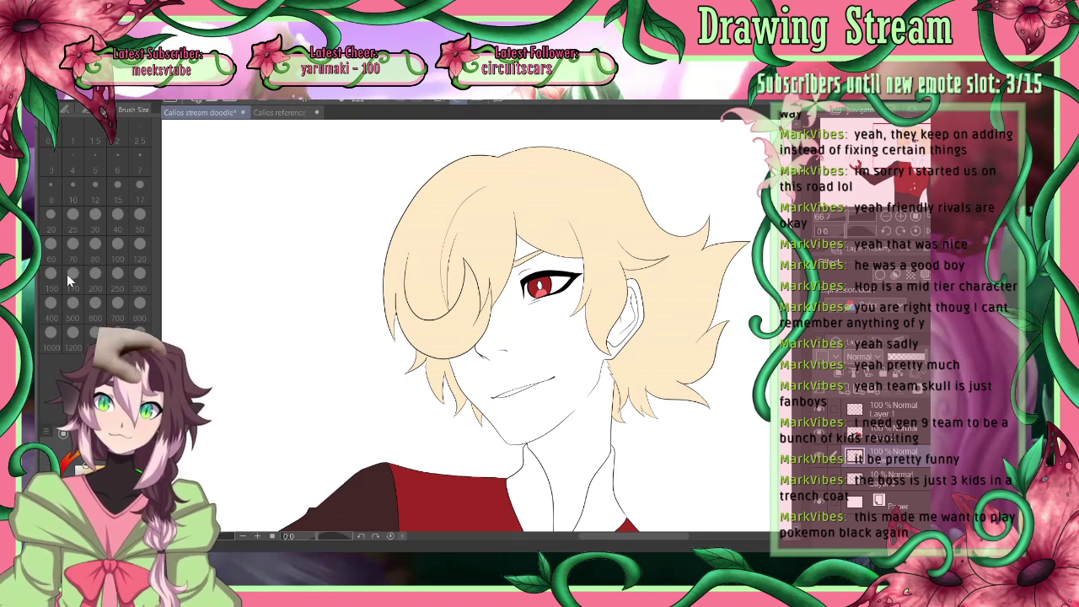
left_click(95, 274)
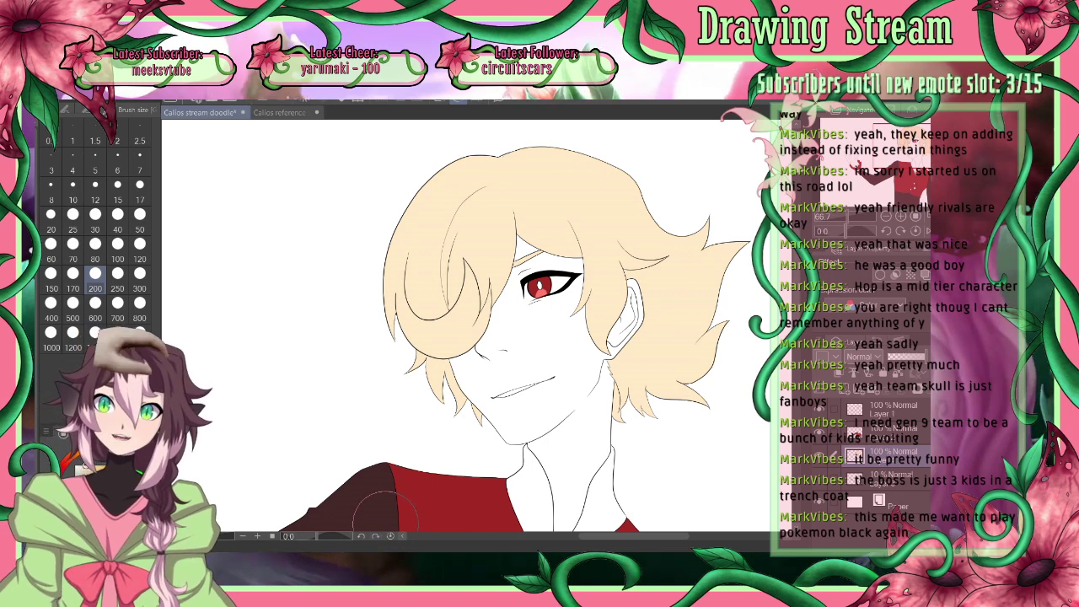
left_click(117, 214)
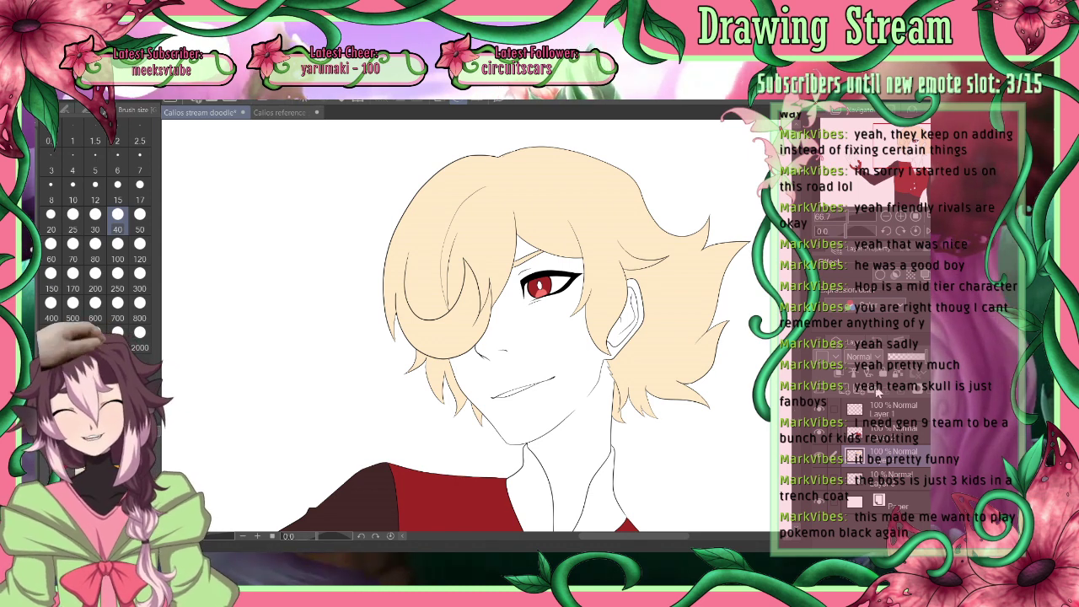
left_click(883, 217)
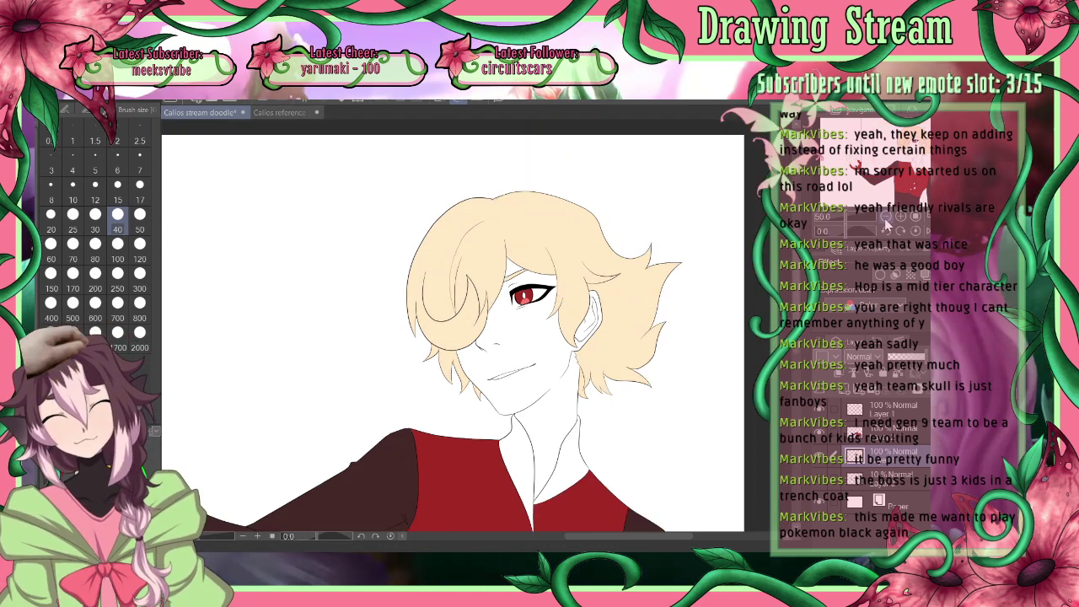
left_click(881, 219)
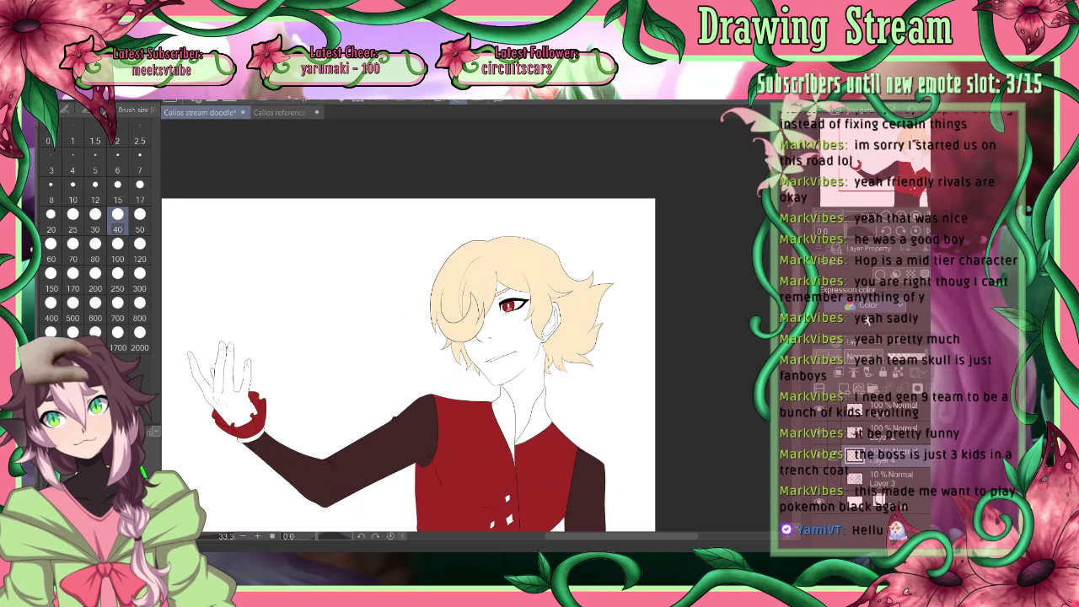
left_click(926, 216)
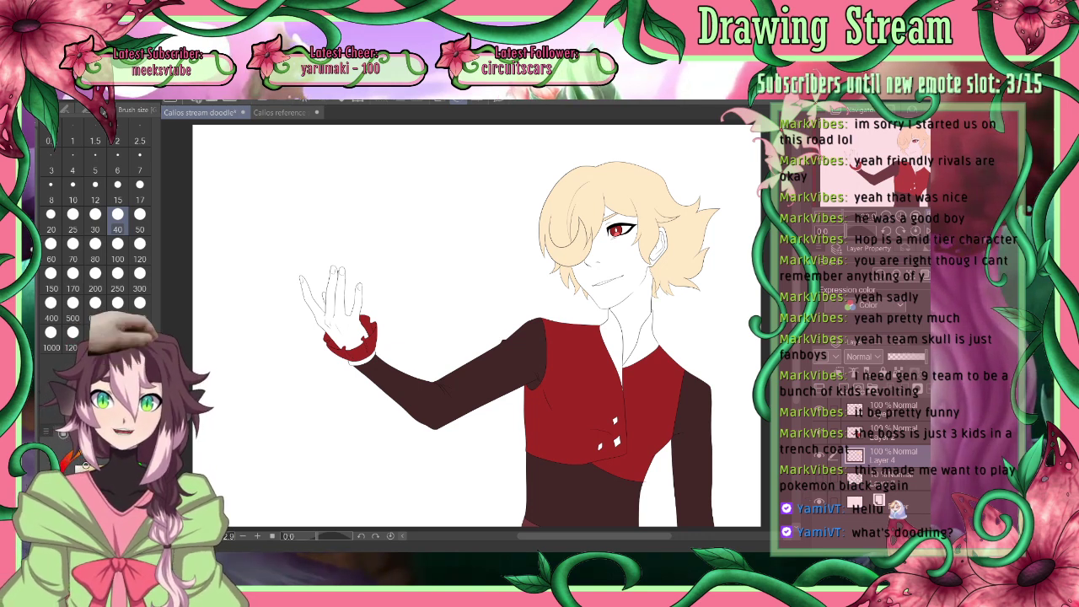
Fill the collar and the small diamond ornaments on the vest with the pale gold from the reference sheet's collar
left_click(279, 112)
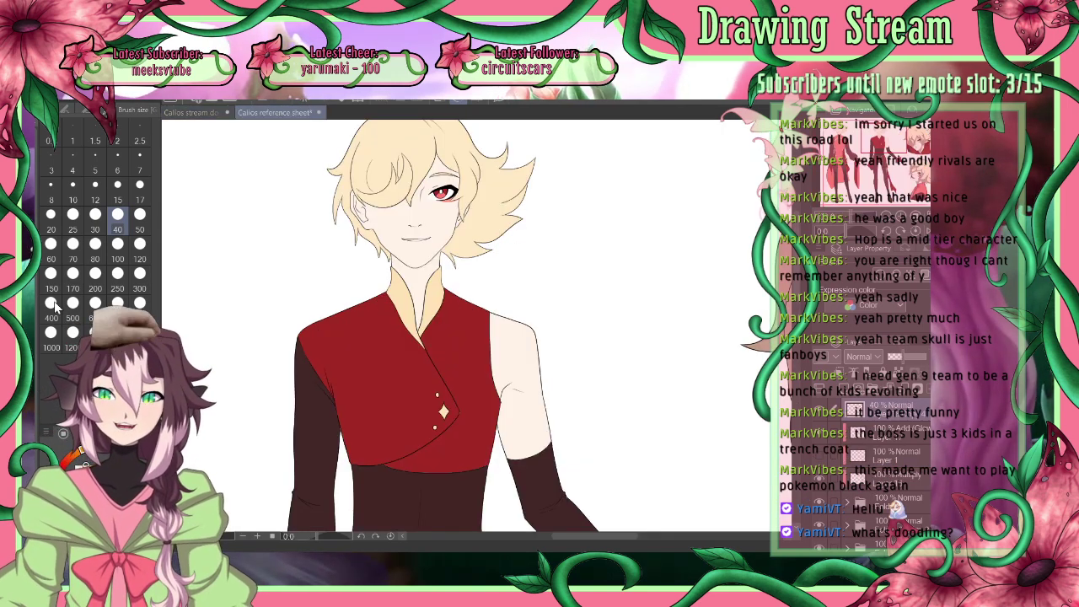
key("i")
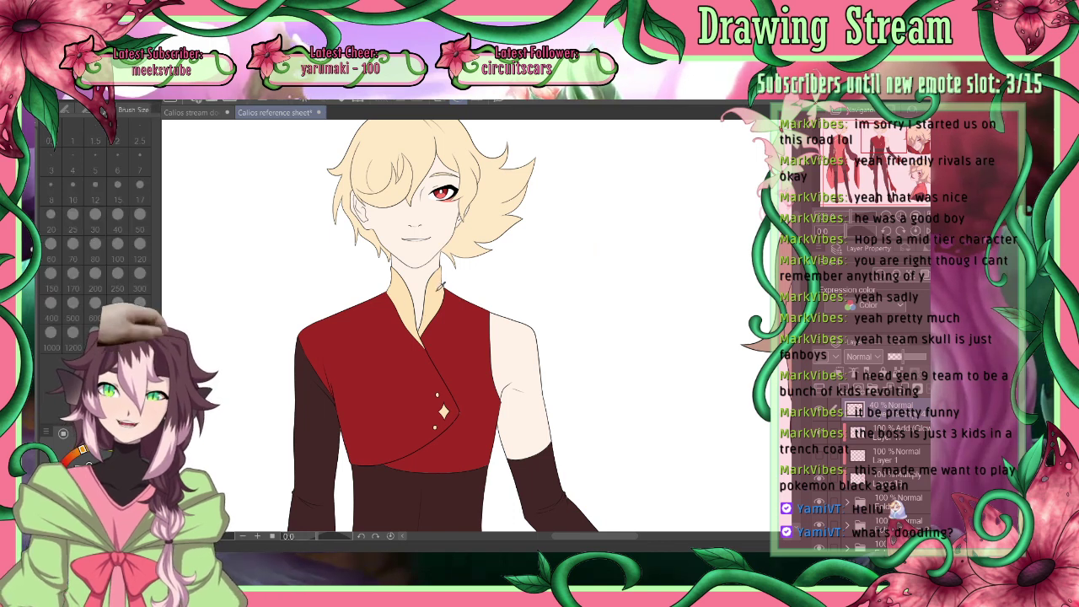
left_click(187, 114)
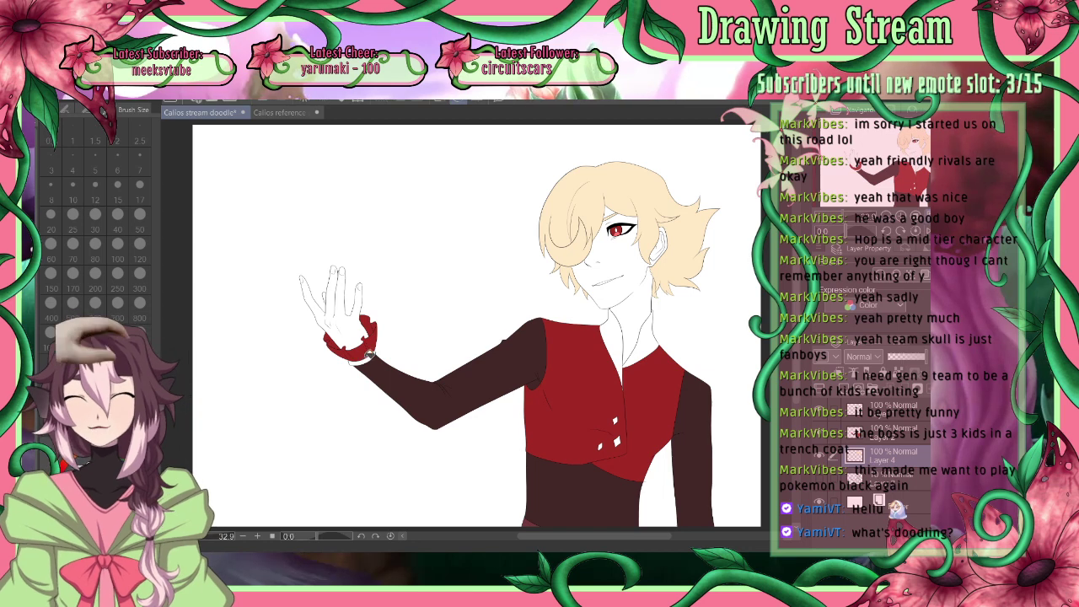
left_click(631, 365)
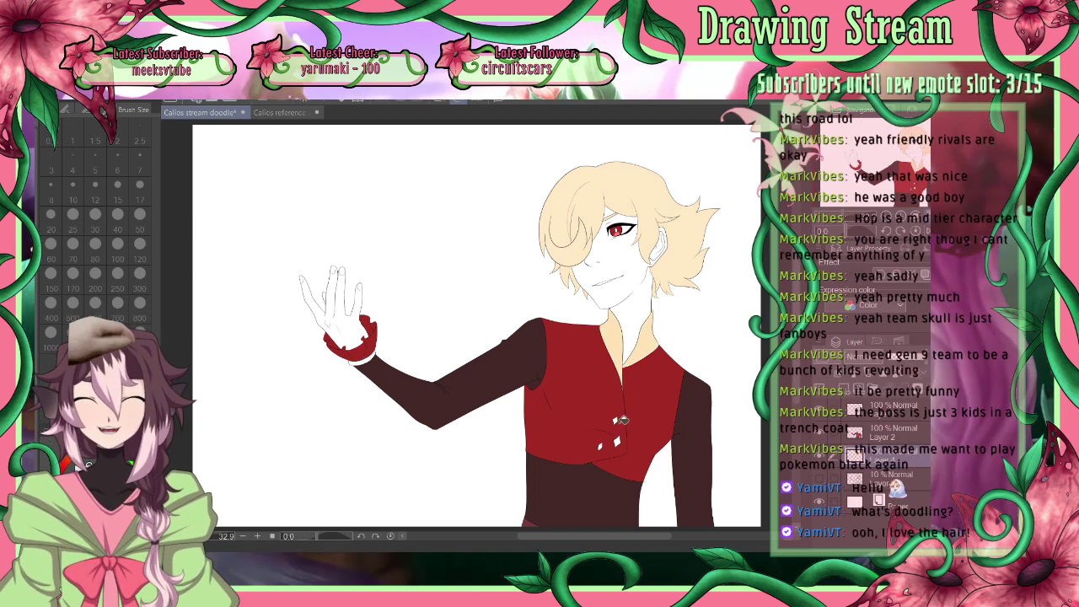
left_click(618, 420)
left_click(619, 441)
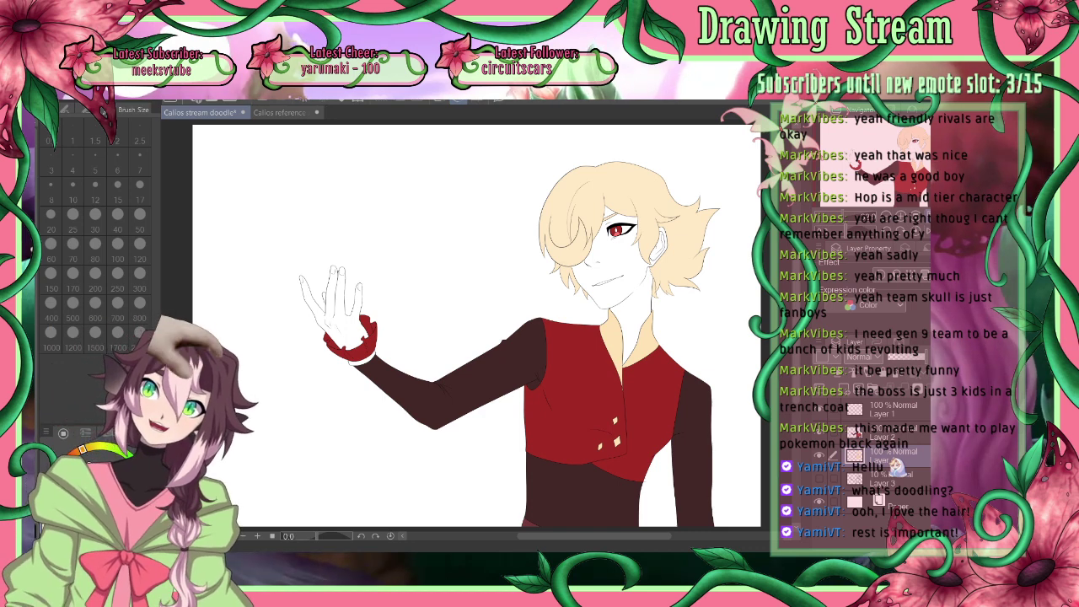
Fill the trim band below the red wrist cuff with the pale gold used on the Calios reference sheet
left_click(279, 112)
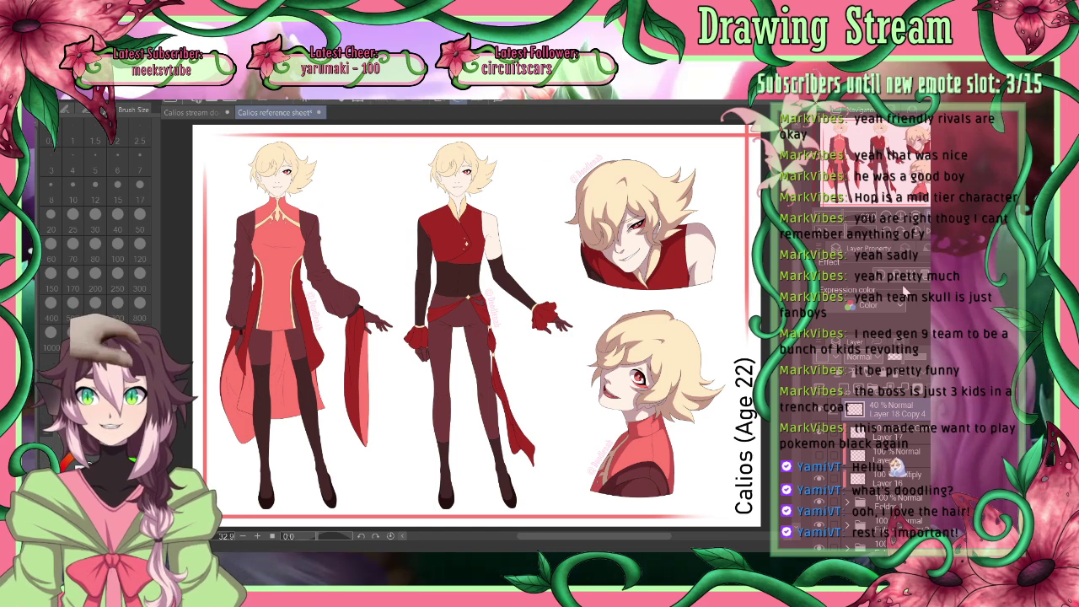
left_click(195, 112)
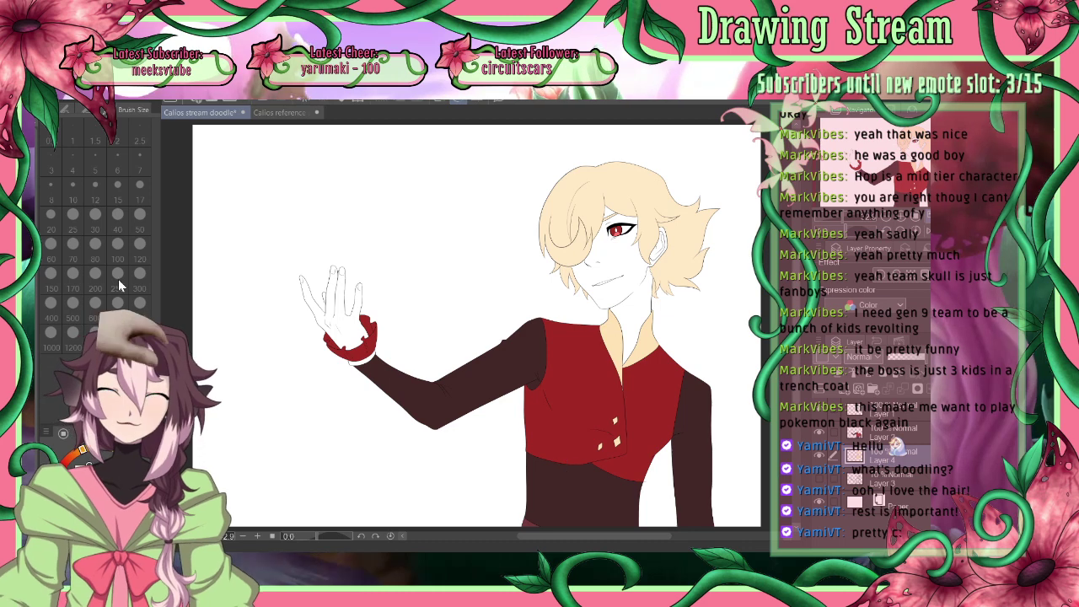
left_click(282, 112)
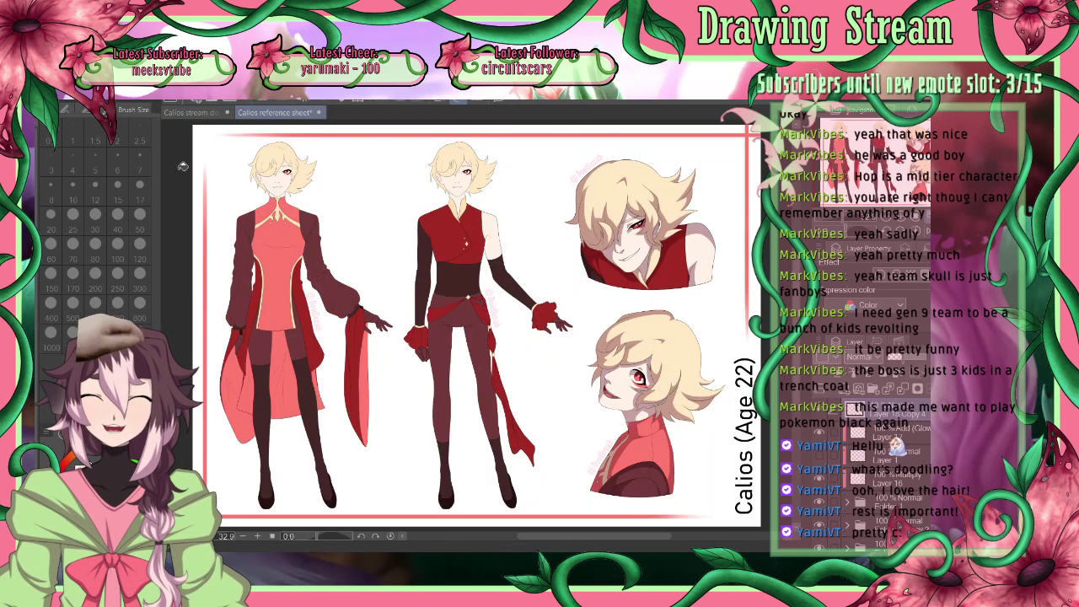
left_click(199, 113)
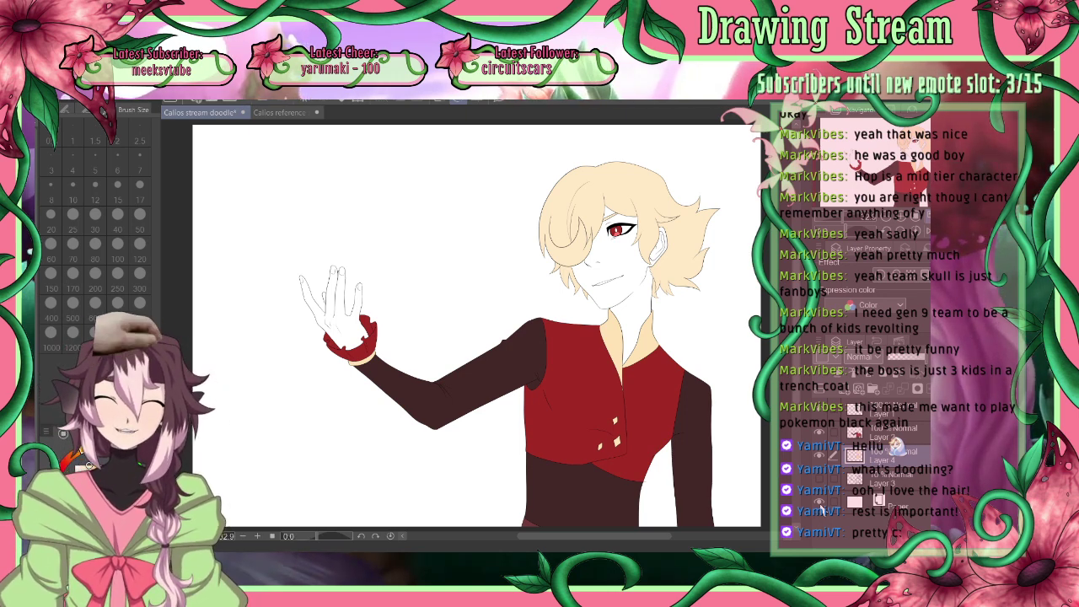
Add a new layer directly above the sketch layer and fill the face, neck and raised hand with the reference sheet's pale skin tone
left_click(867, 485)
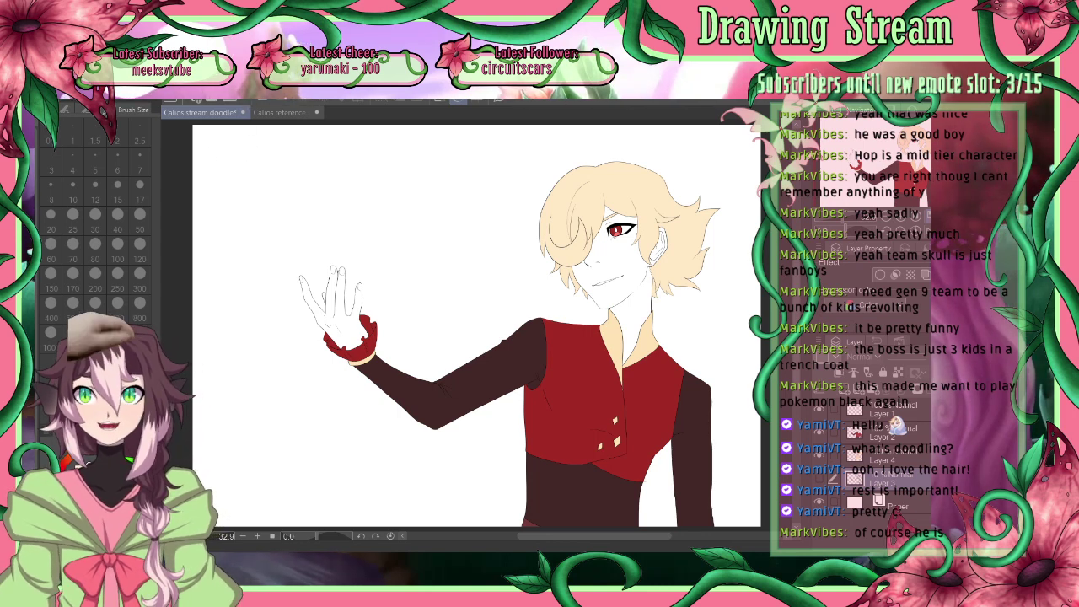
left_click(279, 112)
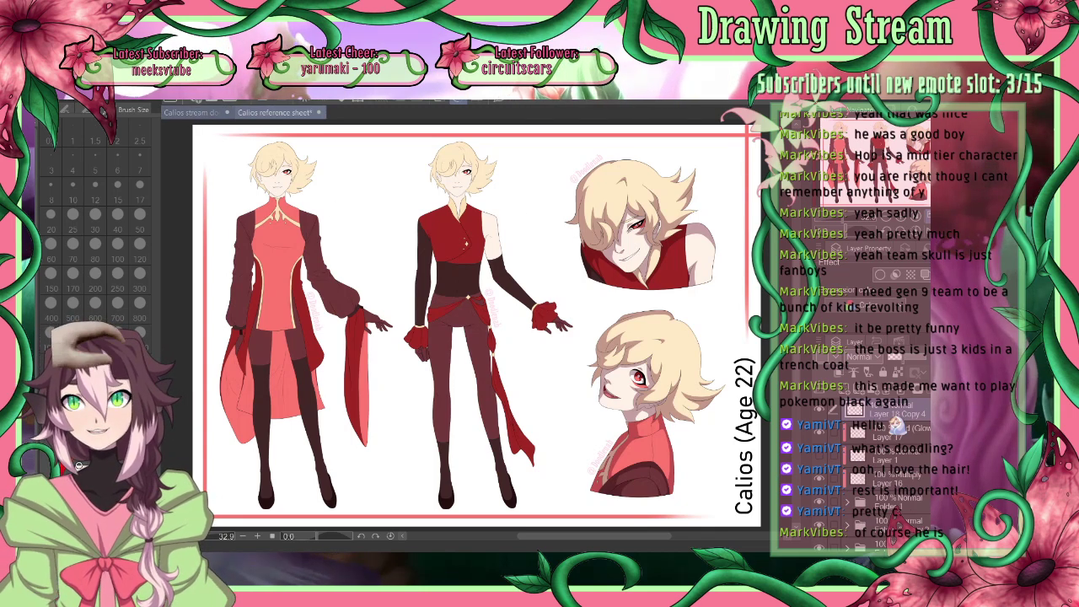
left_click(192, 115)
key("p")
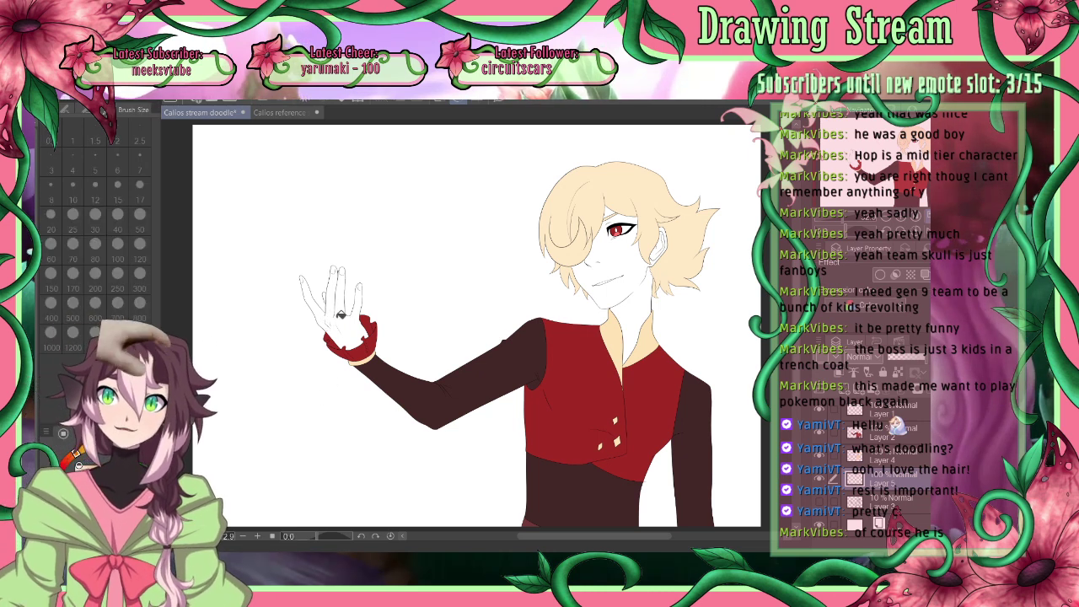
left_click(339, 315)
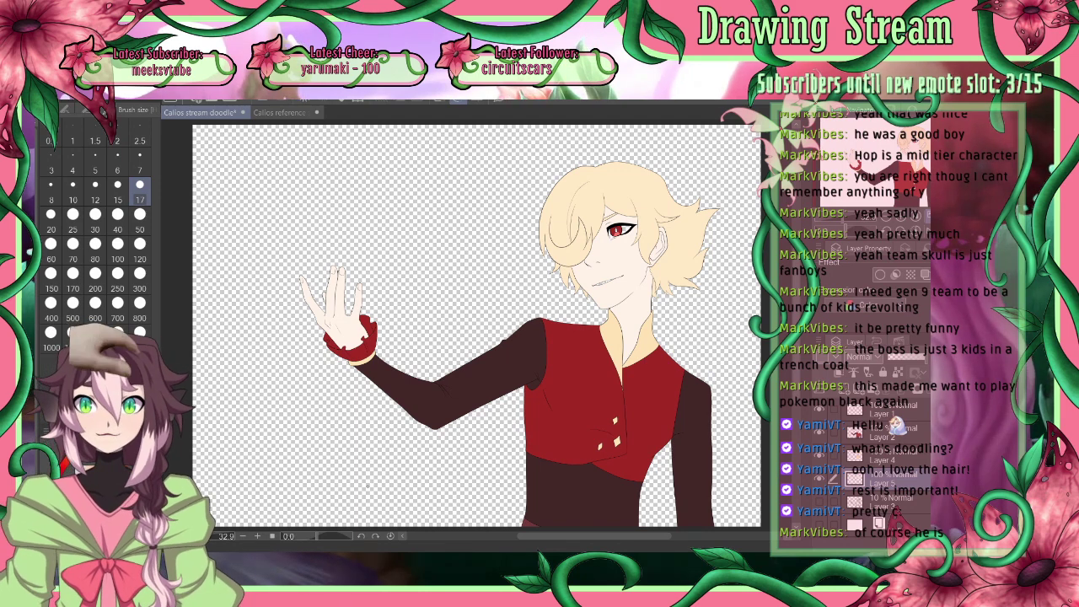
left_click(116, 229)
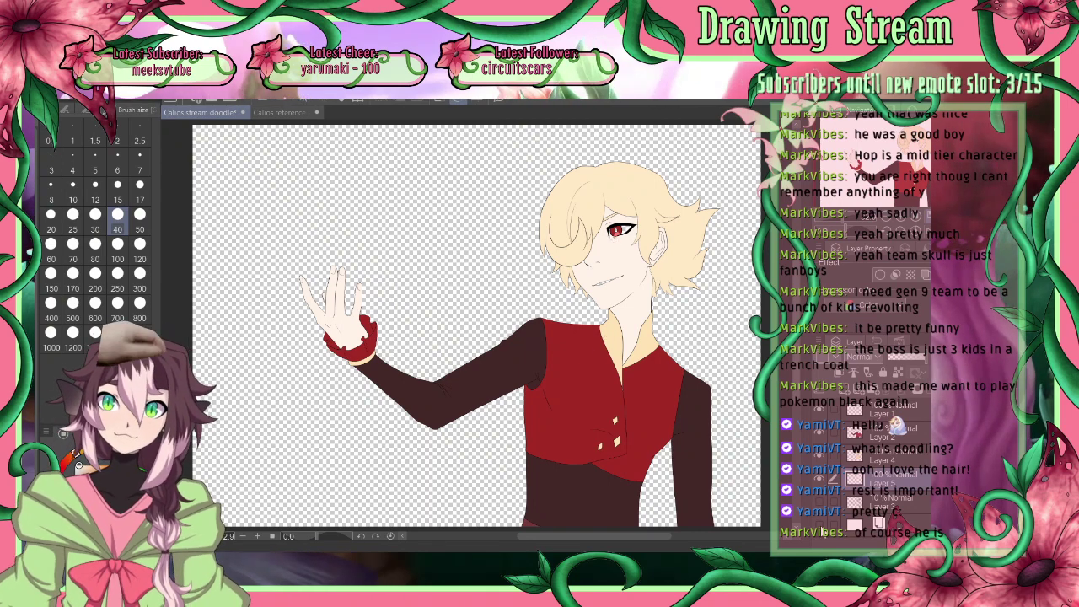
left_click(823, 528)
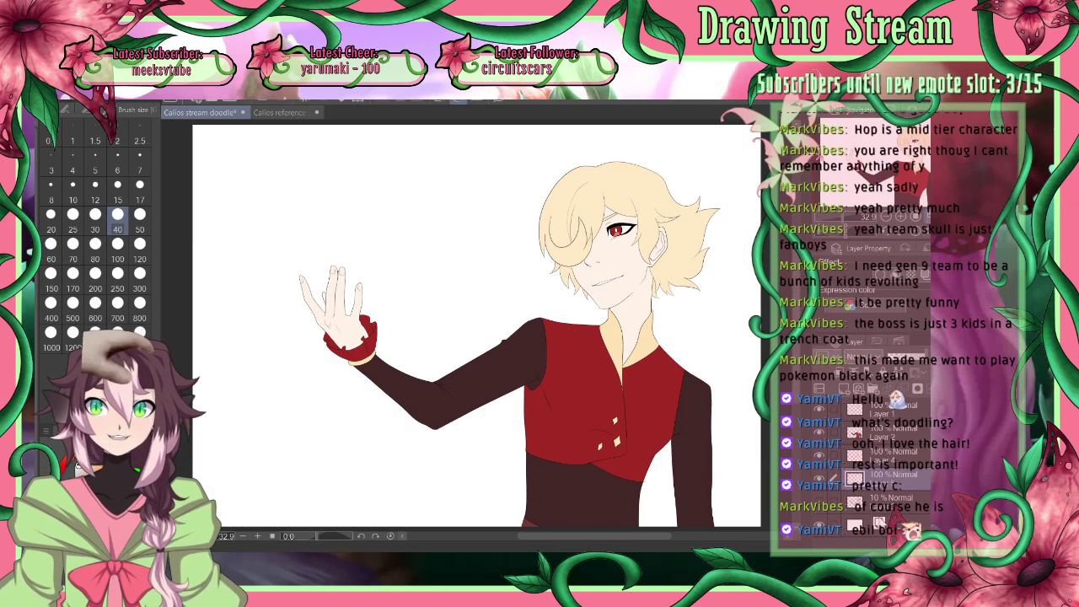
Add another layer directly above the sketch layer, check the flats for gaps with the paper temporarily hidden, and set the brush size to 80
left_click(870, 508)
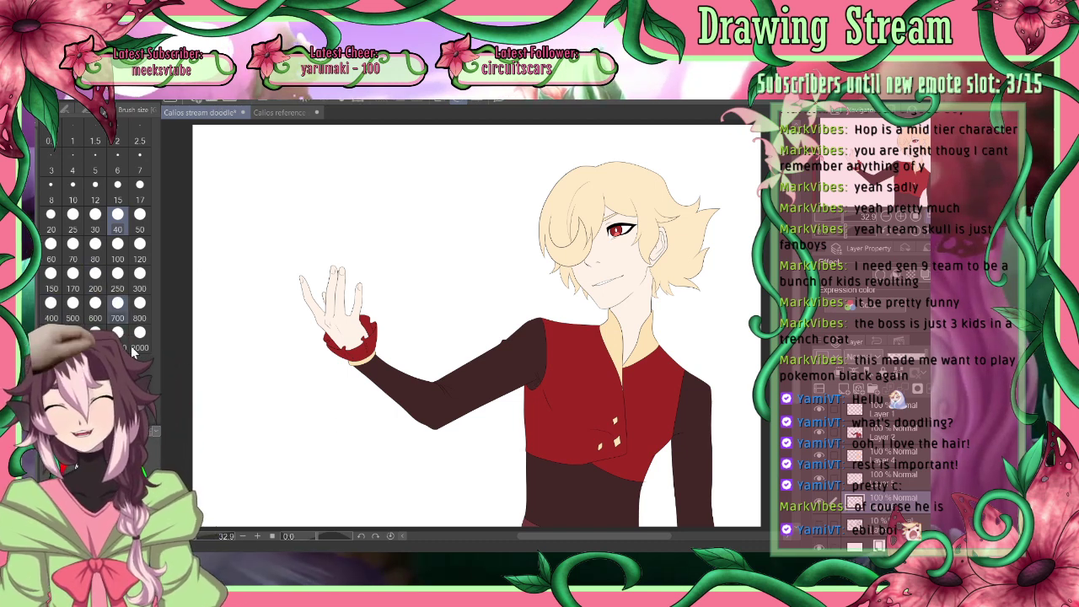
left_click(117, 273)
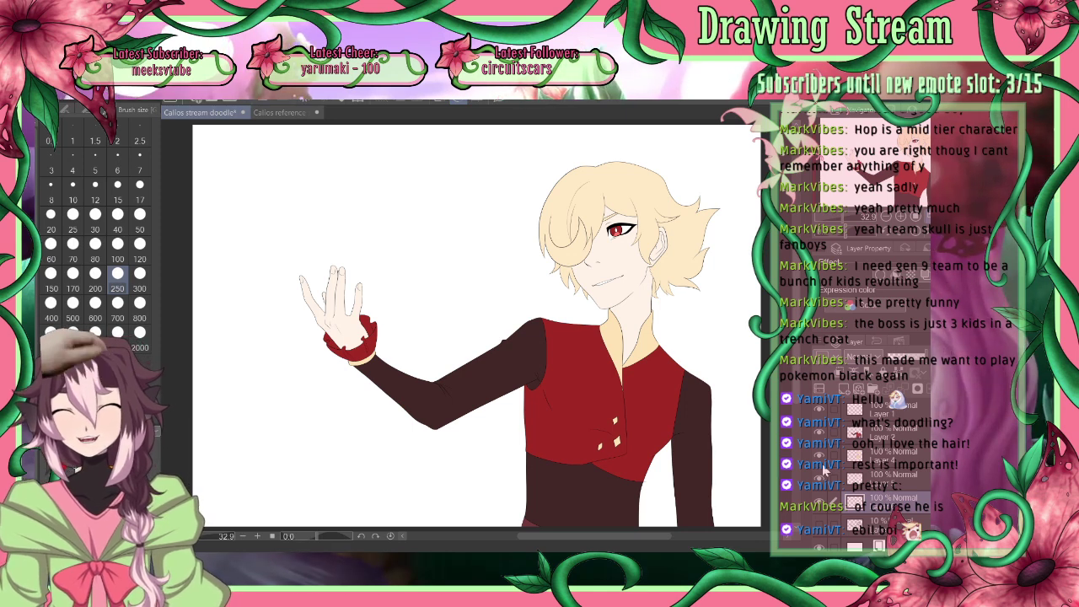
left_click(817, 548)
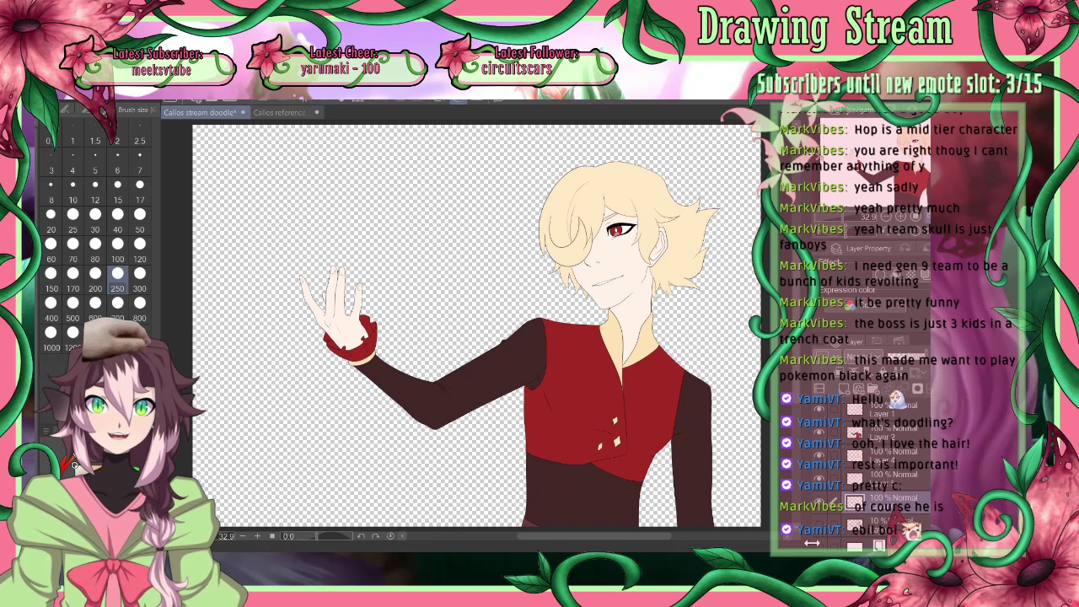
left_click(822, 547)
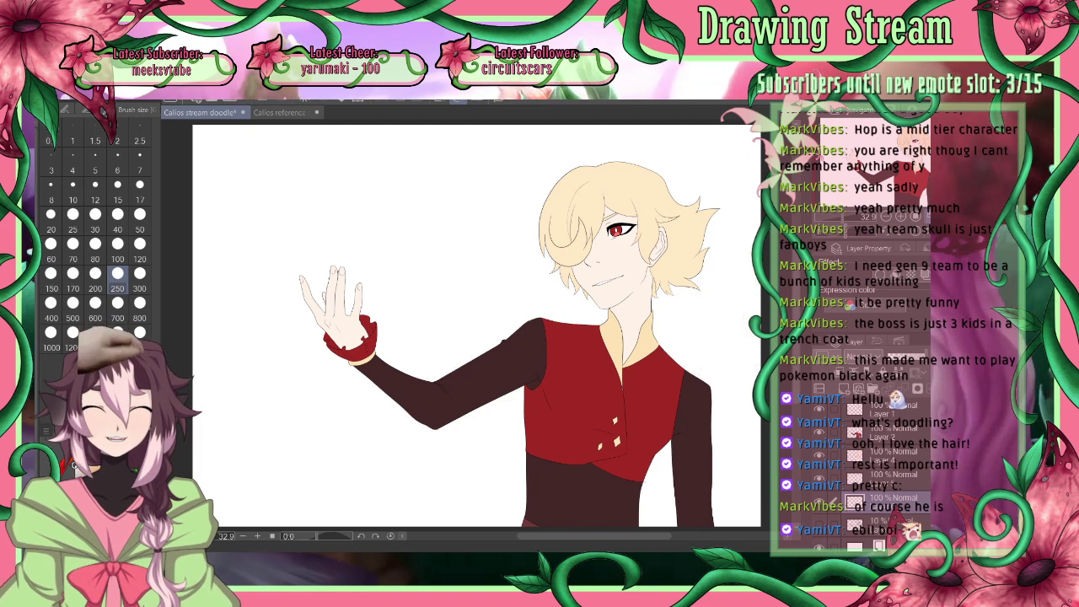
key("i")
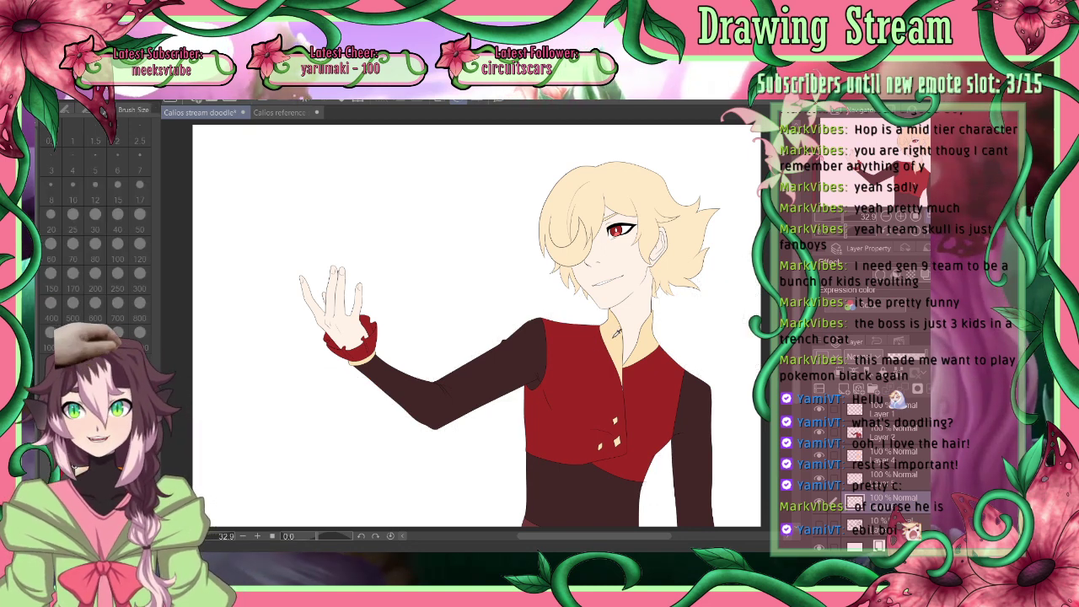
key("b")
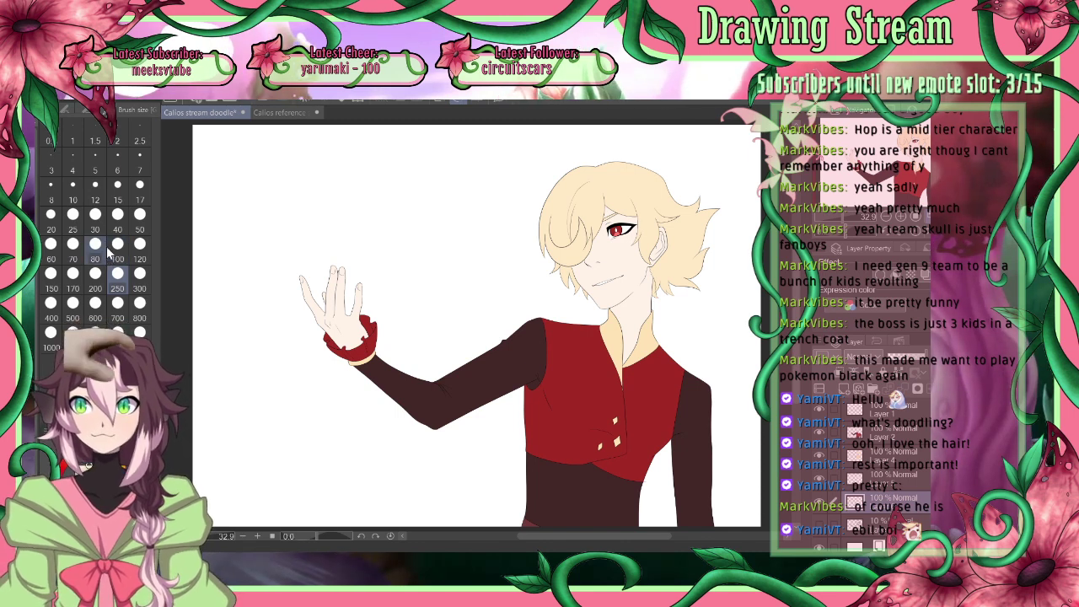
left_click(99, 246)
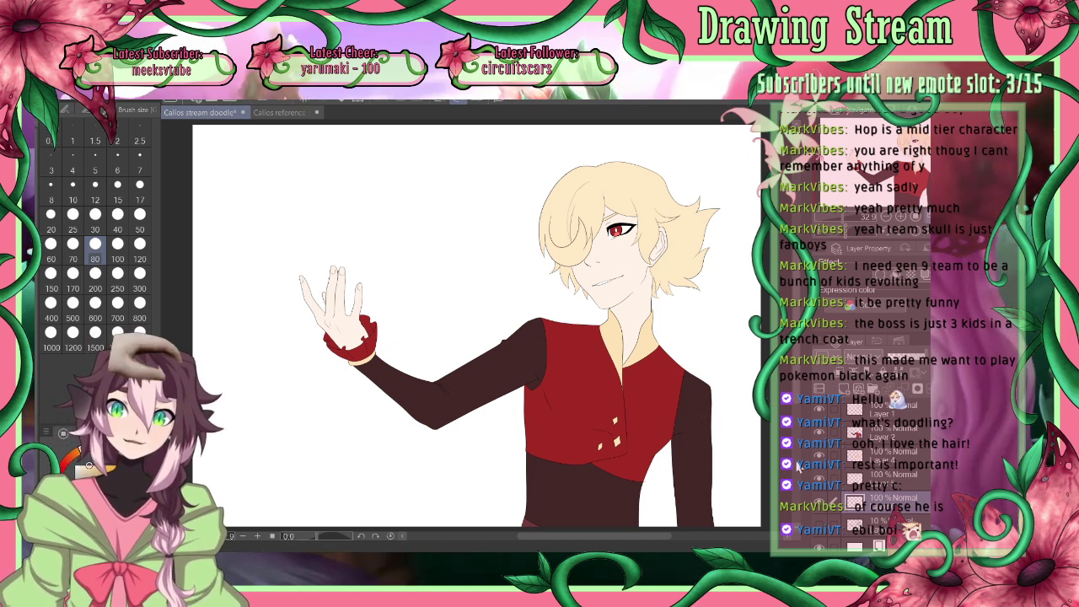
Create a layer folder, move the line art and all flat colour layers into it, and collapse it
left_click(871, 413)
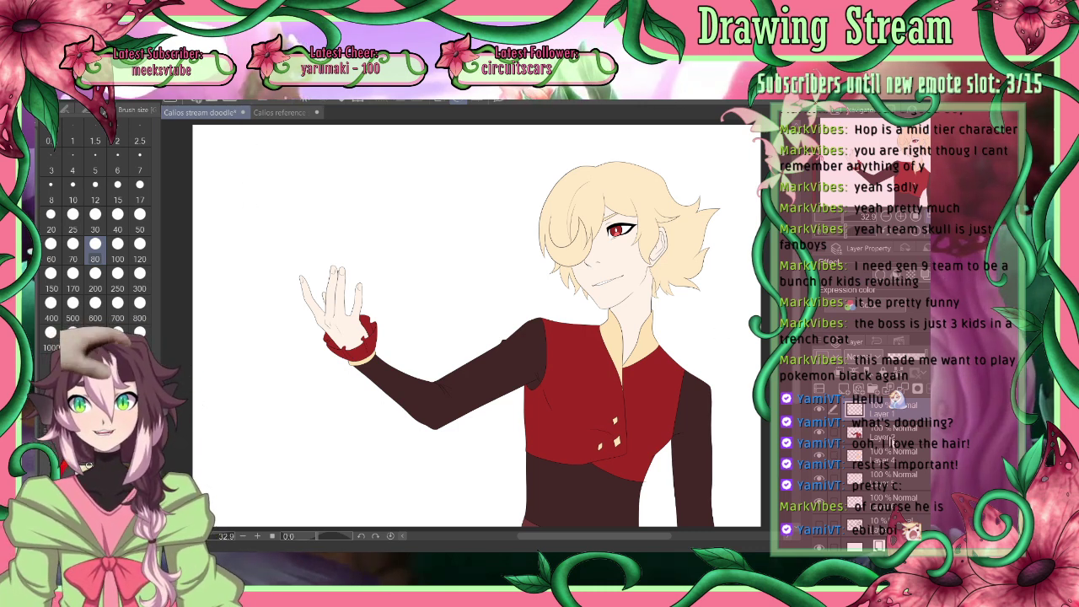
left_click(872, 388)
left_click(864, 434)
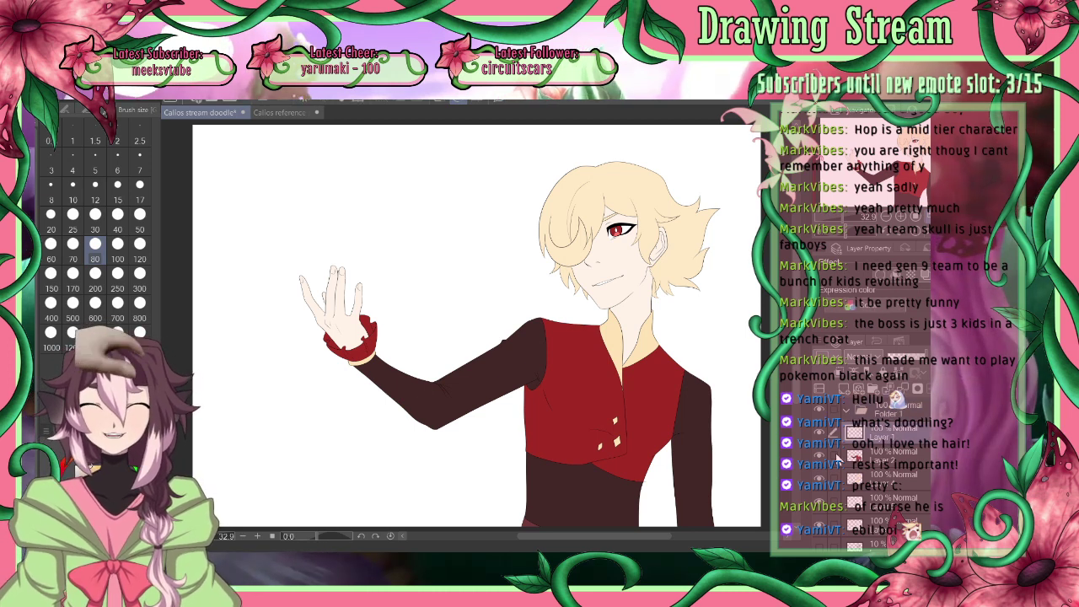
left_click_drag(834, 456, 834, 524)
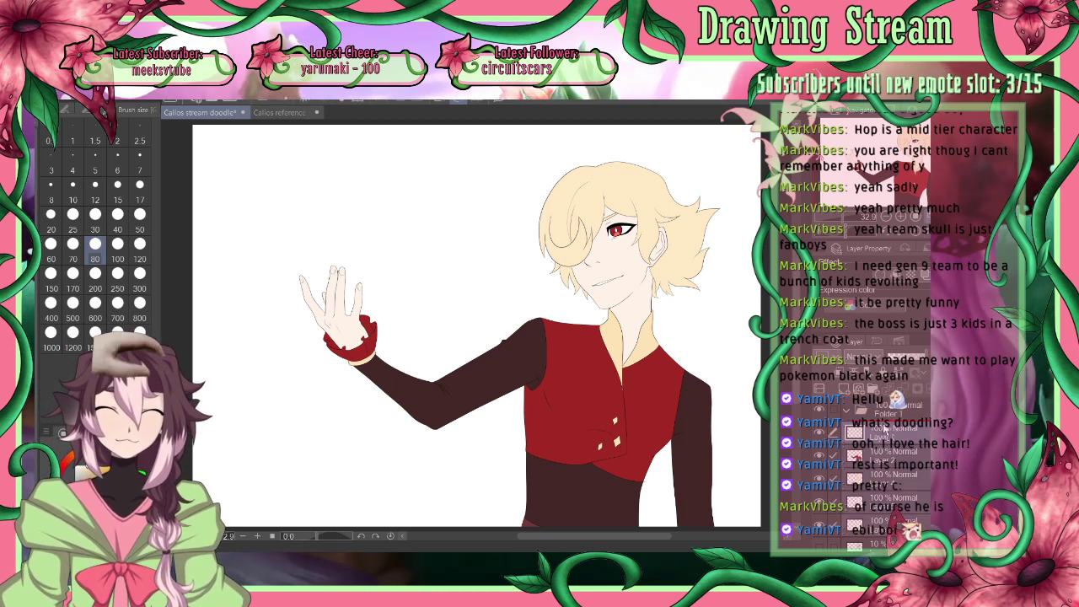
left_click_drag(856, 413, 858, 412)
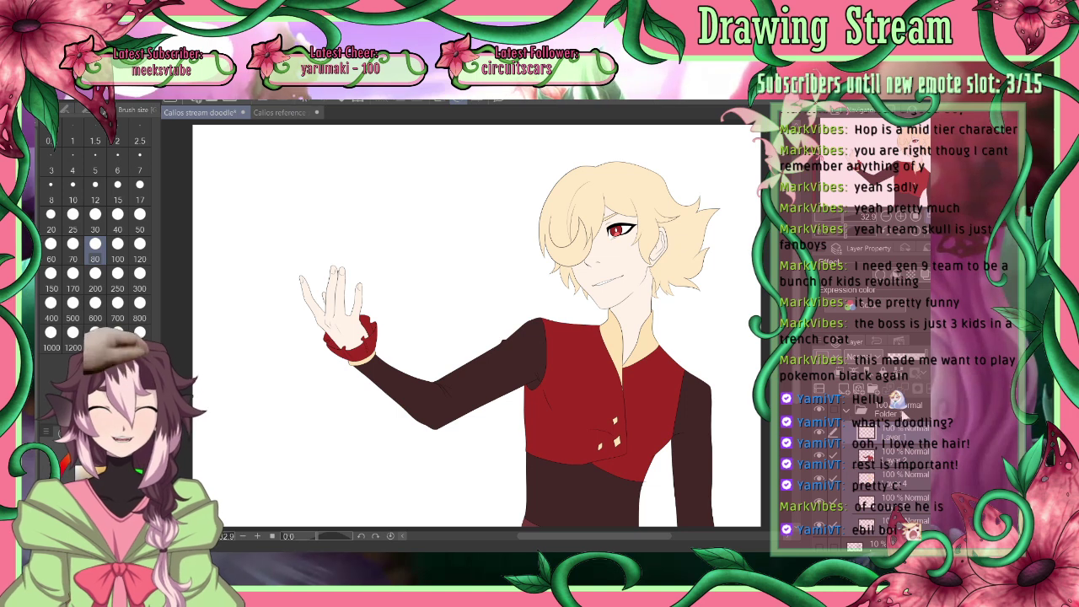
left_click(847, 411)
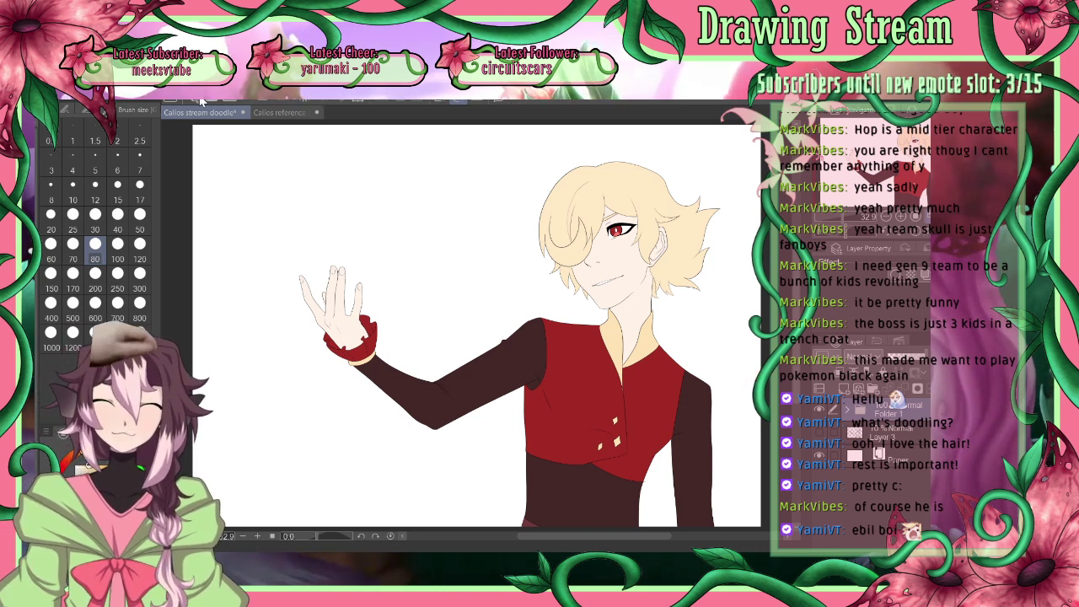
Add a Multiply layer clipped to the character folder, set the brush size to 30, and mirror the canvas view
key("ctrl+shift+n")
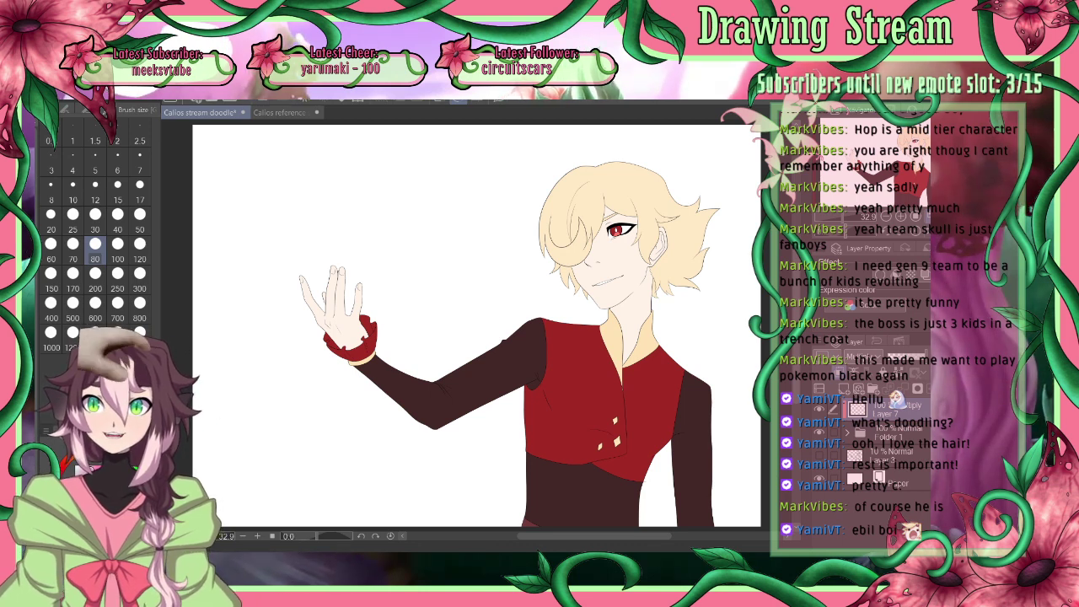
left_click(94, 221)
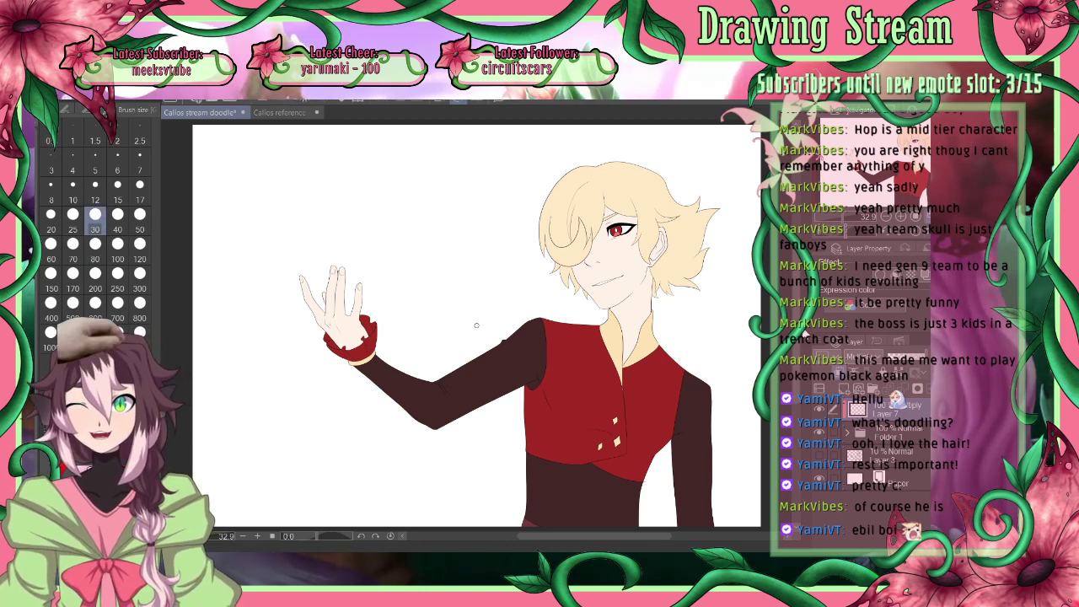
left_click(72, 112)
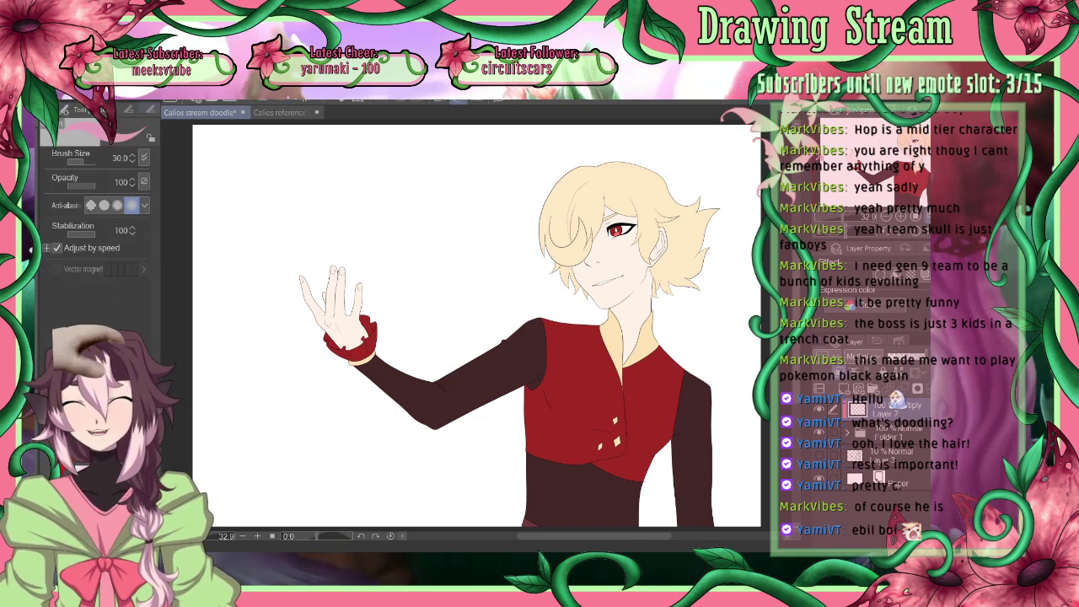
left_click(146, 112)
left_click(929, 231)
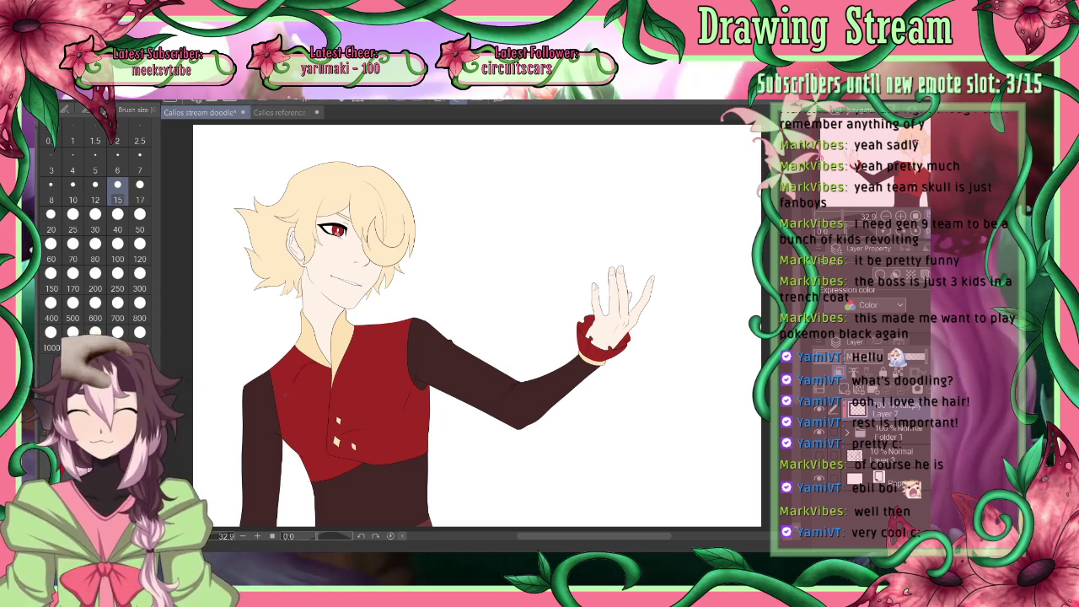
left_click(117, 308)
mouse_move(392, 226)
left_mouse_down()
mouse_move(317, 464)
mouse_move(320, 499)
left_mouse_up()
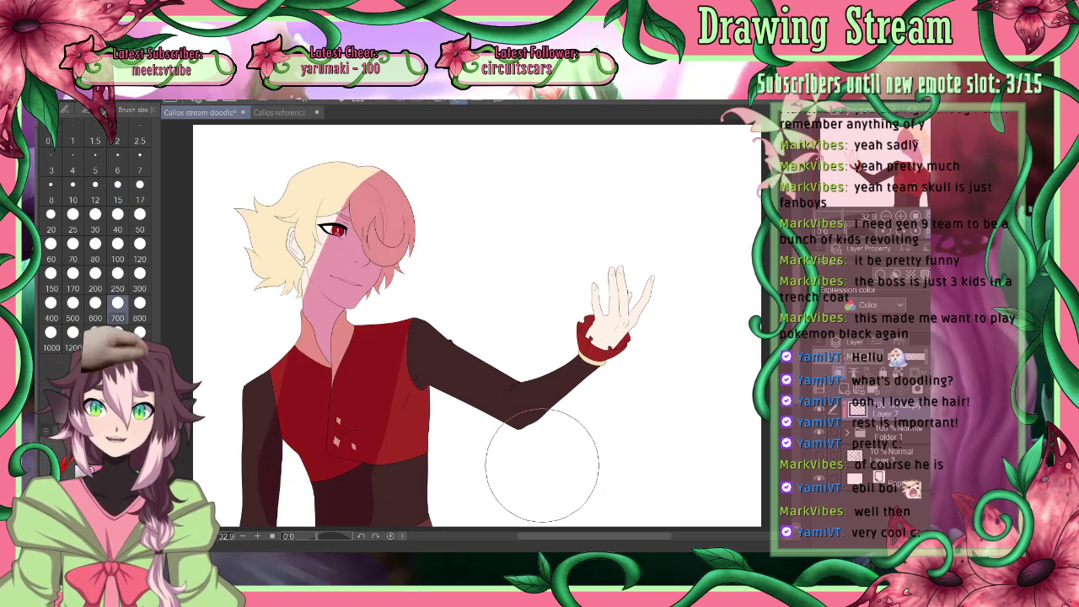
key("ctrl+z")
Outline the shadow areas on the vest's side and the hanging sleeve with a size 15 brush on the Multiply layer
left_click(117, 187)
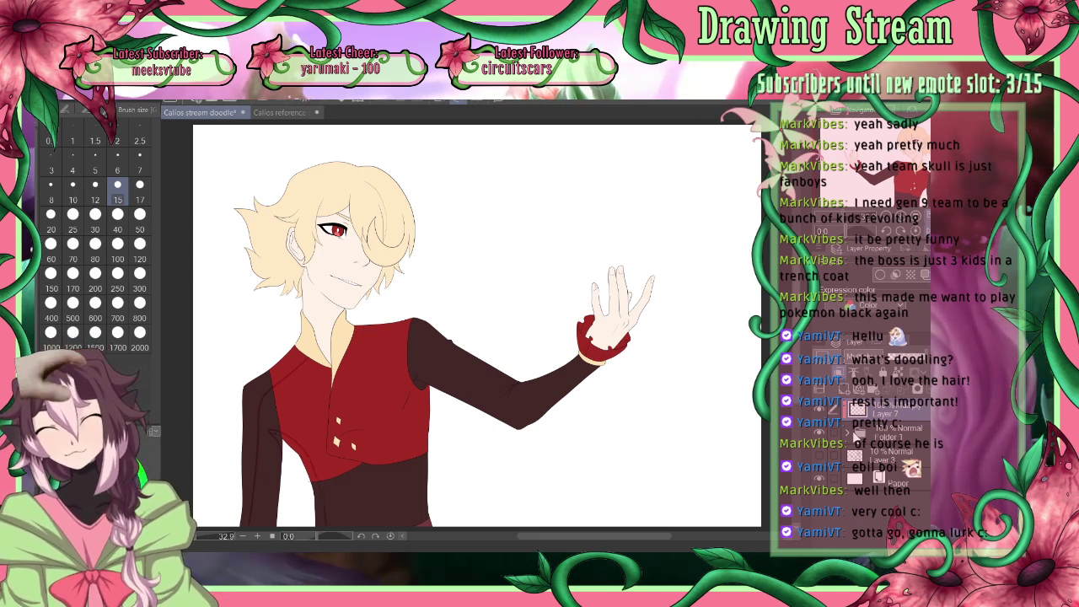
left_click(847, 433)
left_click(887, 457)
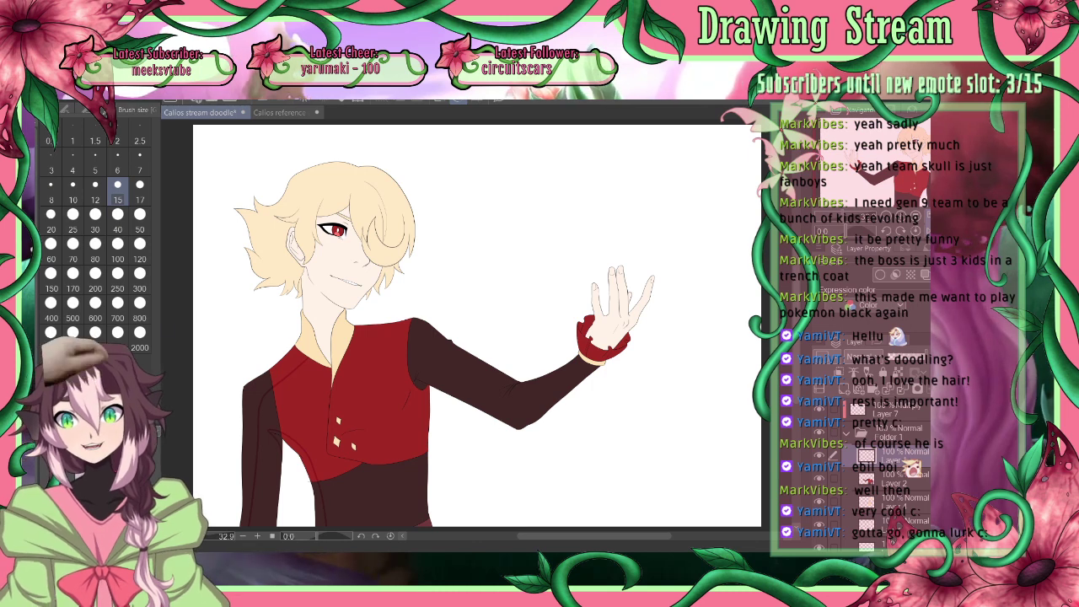
key("e")
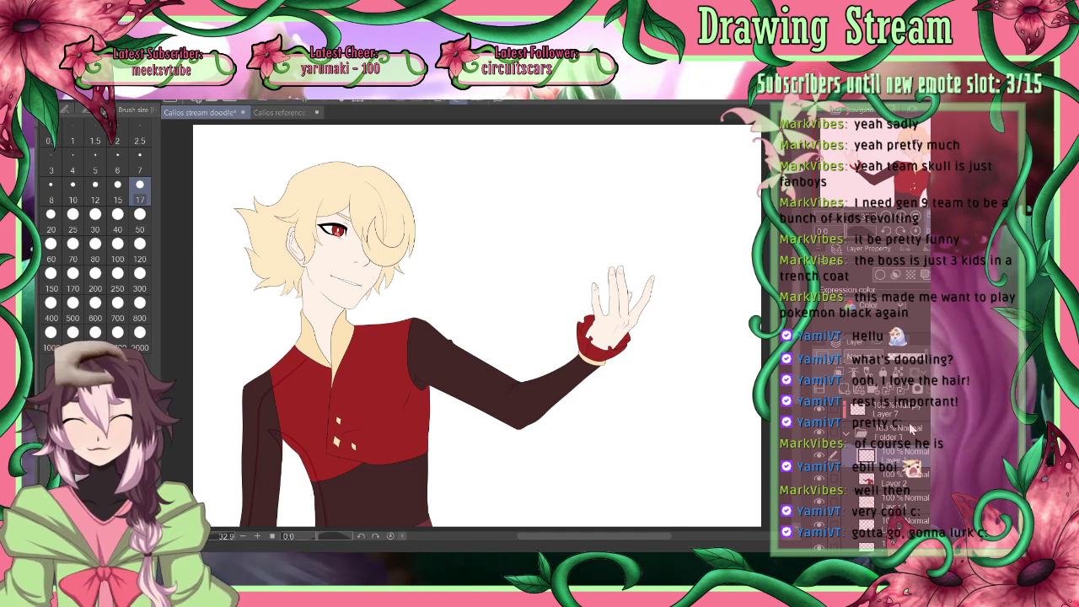
left_click(849, 432)
left_click(884, 411)
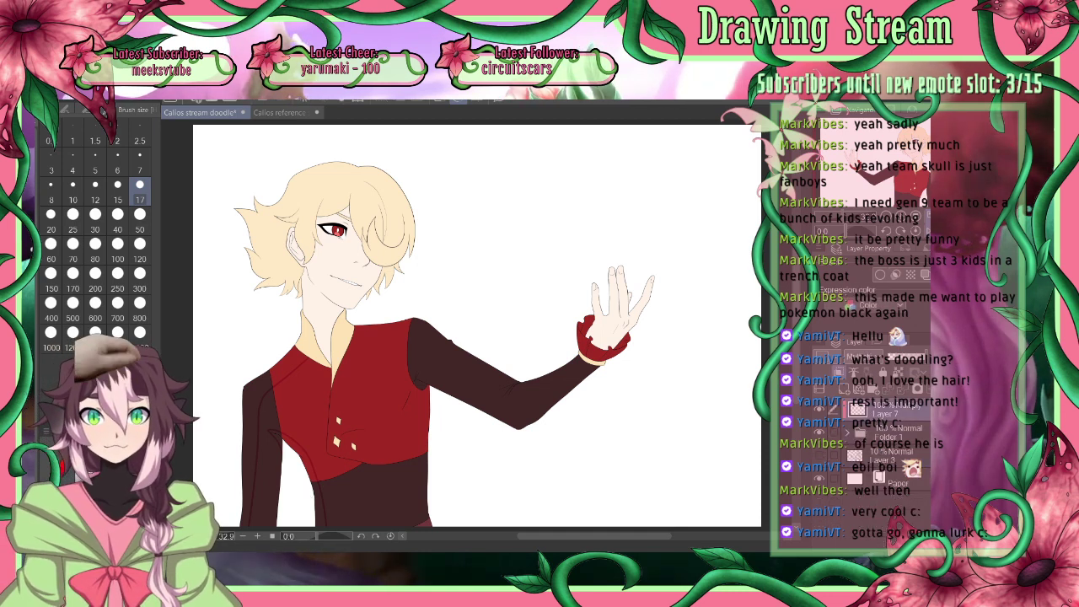
left_click(117, 193)
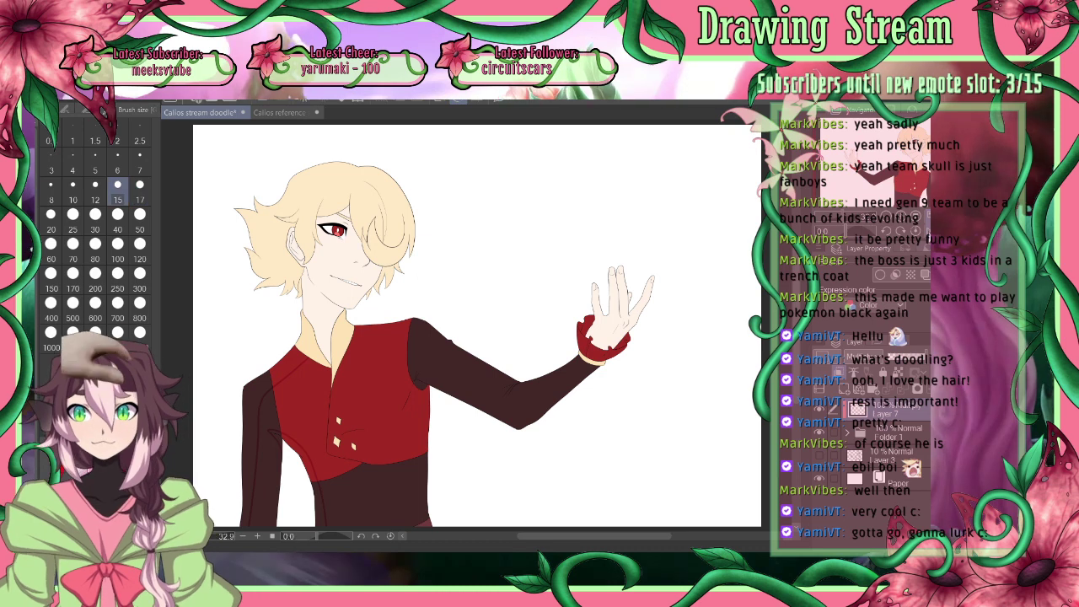
Fill the outlined shadow areas on the torso's side, the hanging sleeve and the vest's shoulder side on the Multiply layer
left_click(928, 231)
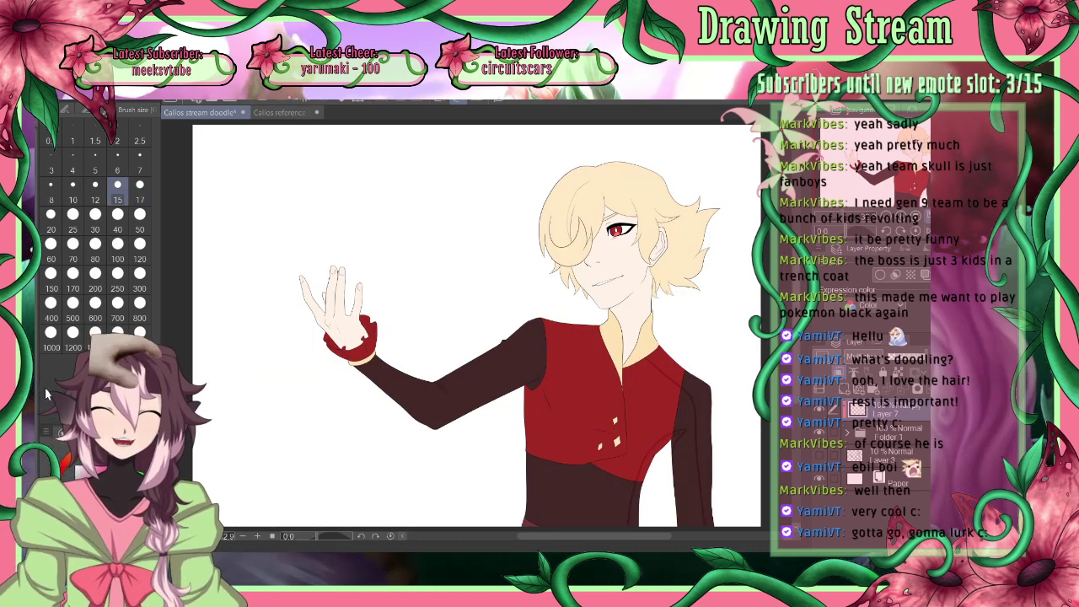
key("g")
left_click(638, 506)
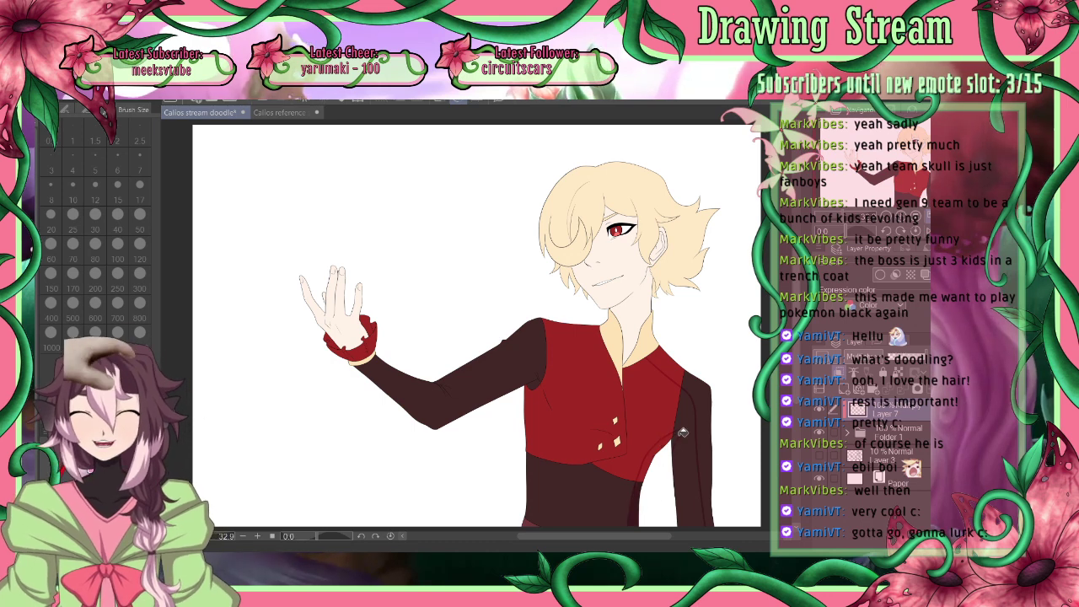
left_click(682, 432)
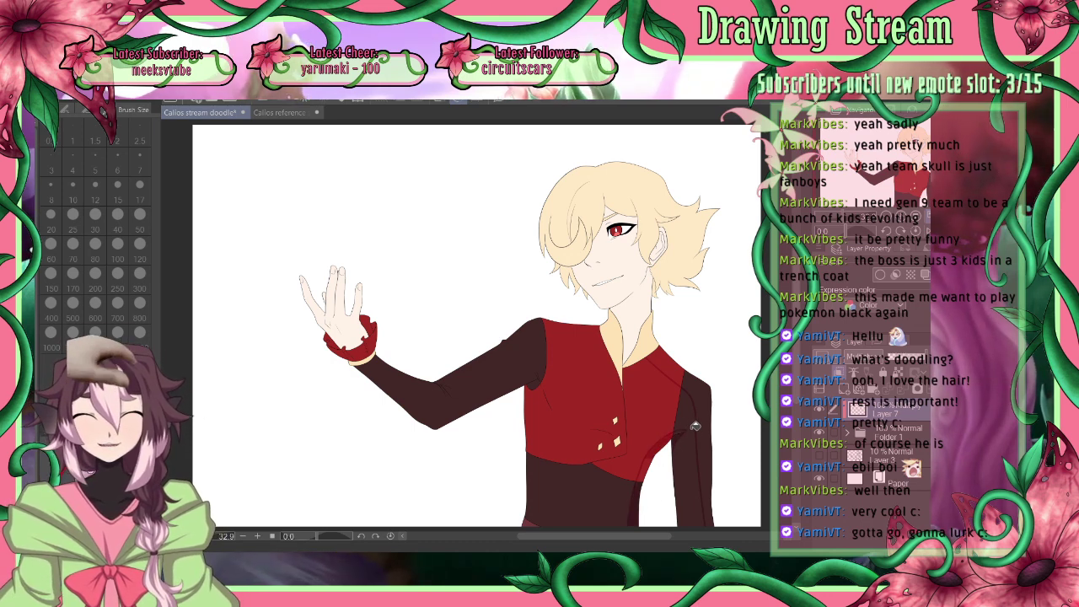
left_click(647, 465)
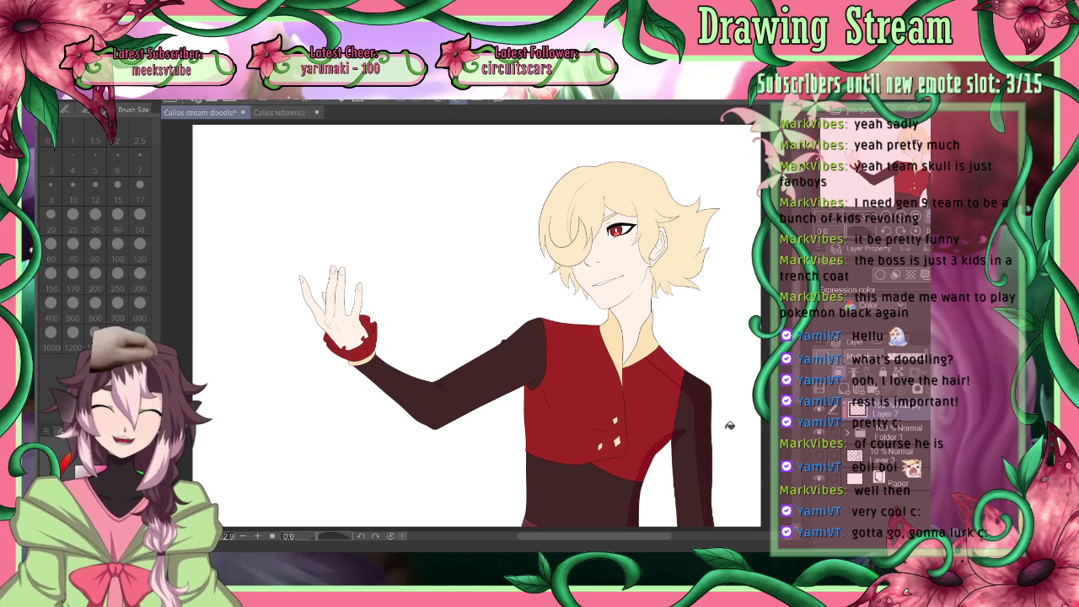
left_click(676, 363)
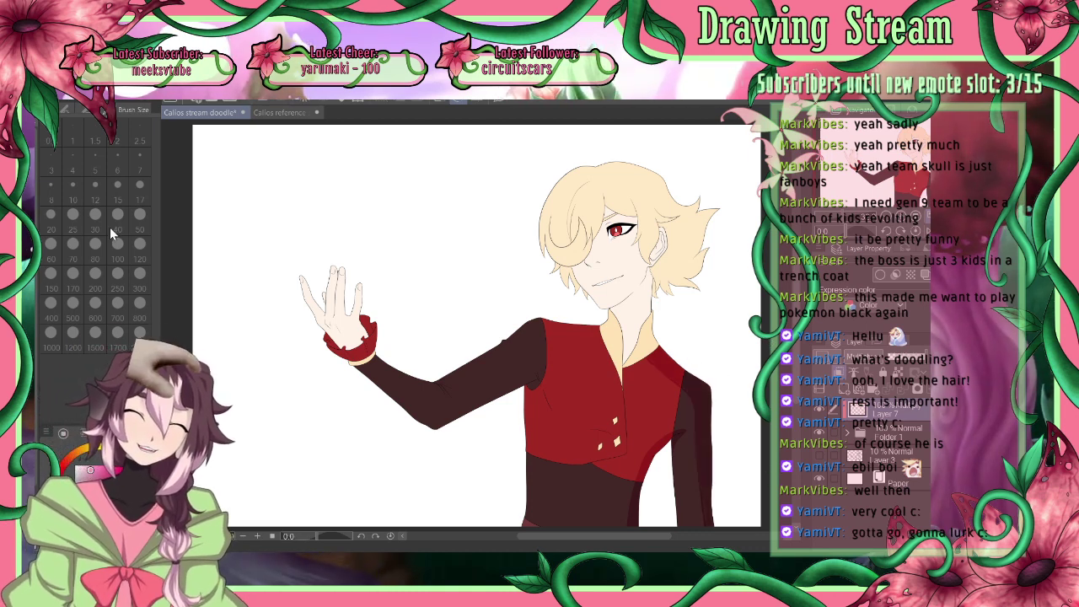
Outline and fill the neck shadow under the jaw and along the inner collar, and set the brush size to 30
key("p")
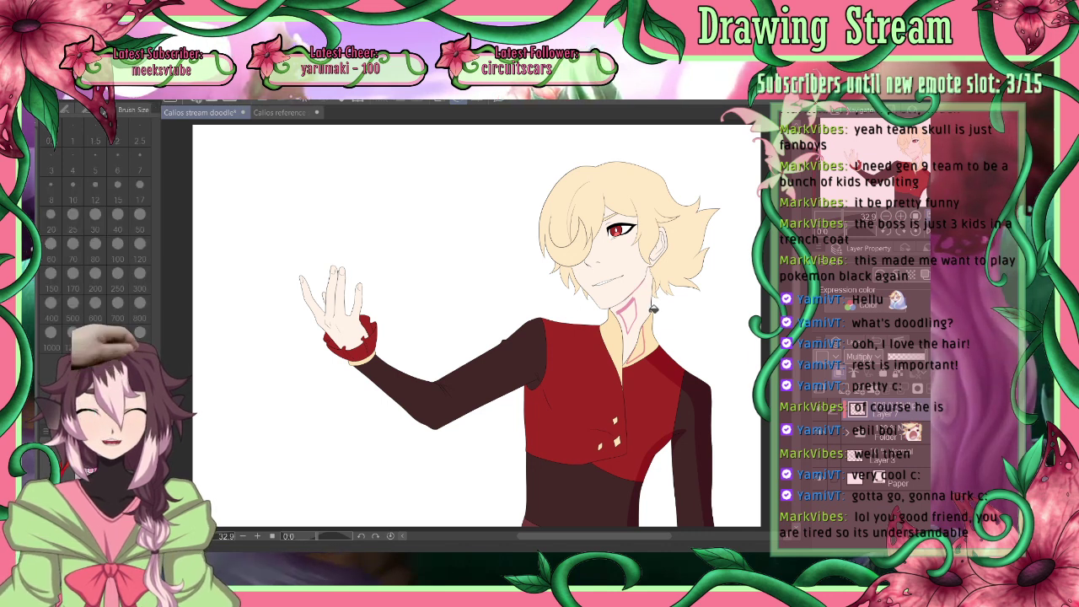
left_click(643, 327)
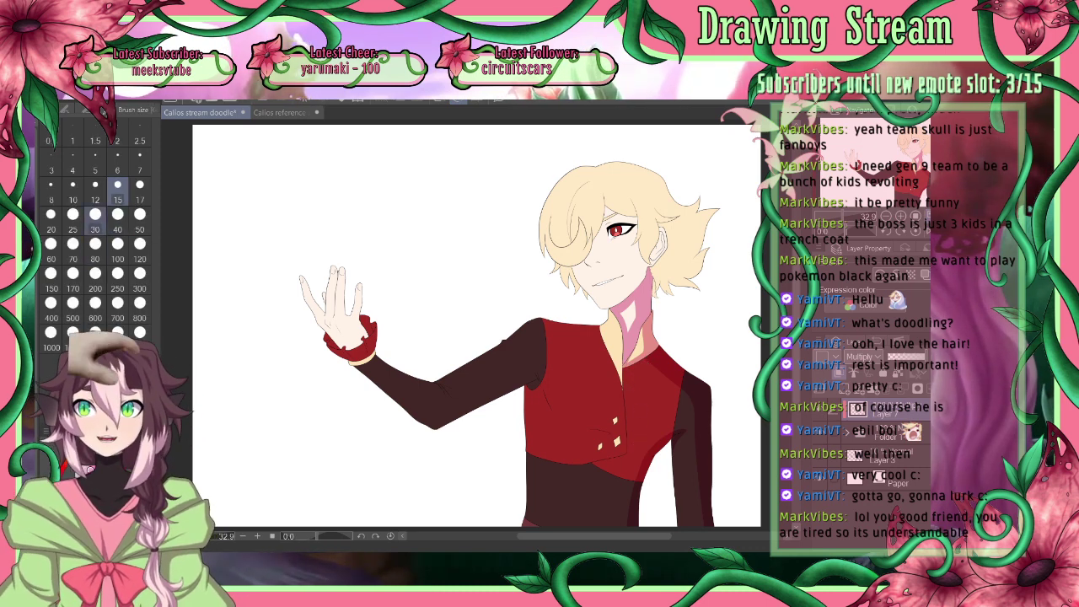
left_click(95, 214)
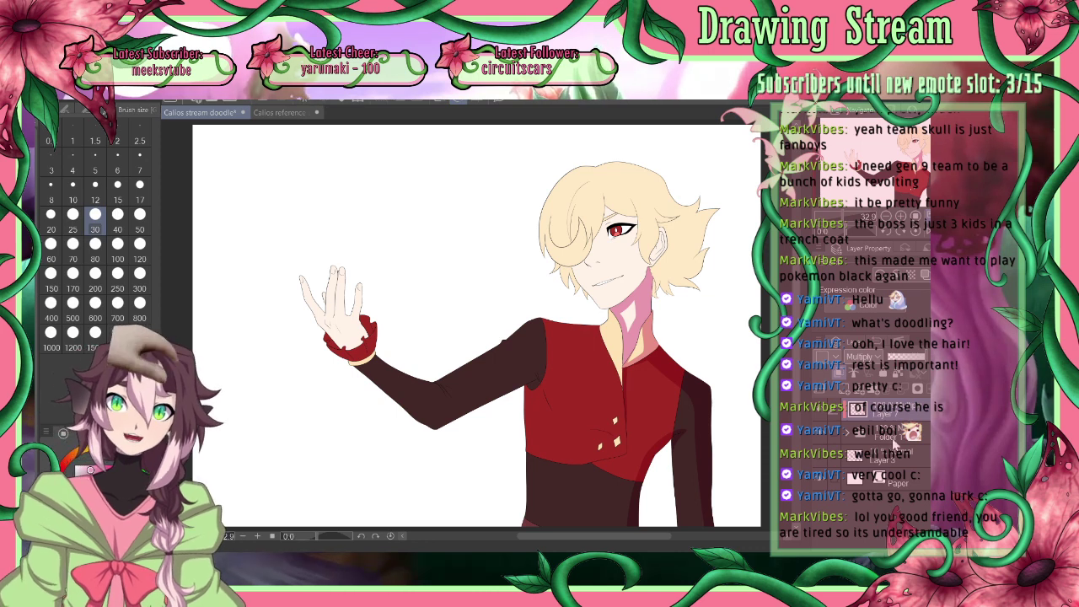
Outline the shadows on the cheek, nose and jaw with a size 15 brush and fill the shaded part of the face
left_click(917, 217)
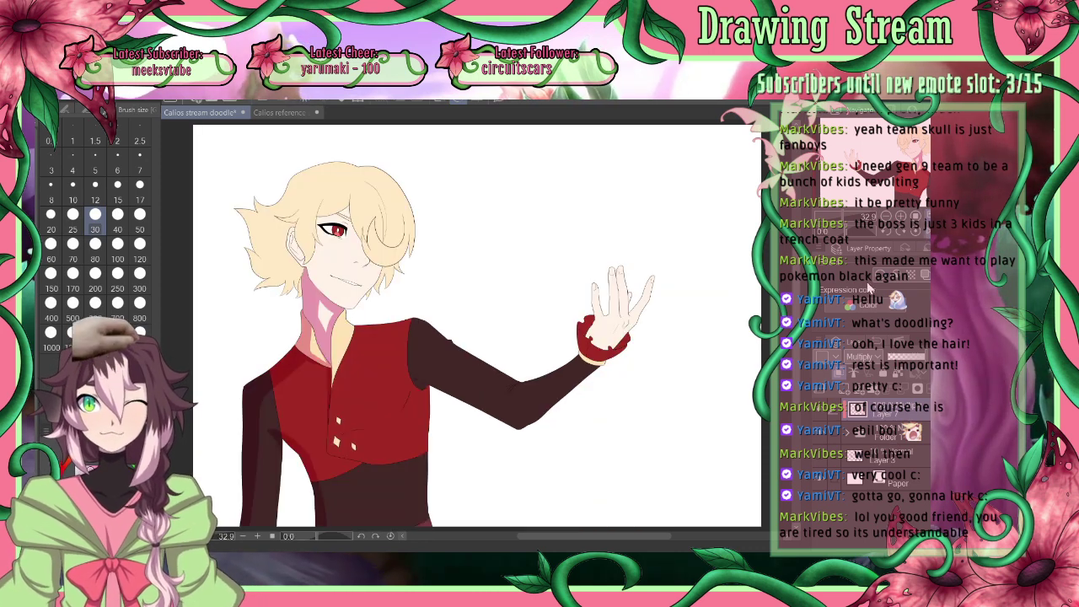
left_click(124, 196)
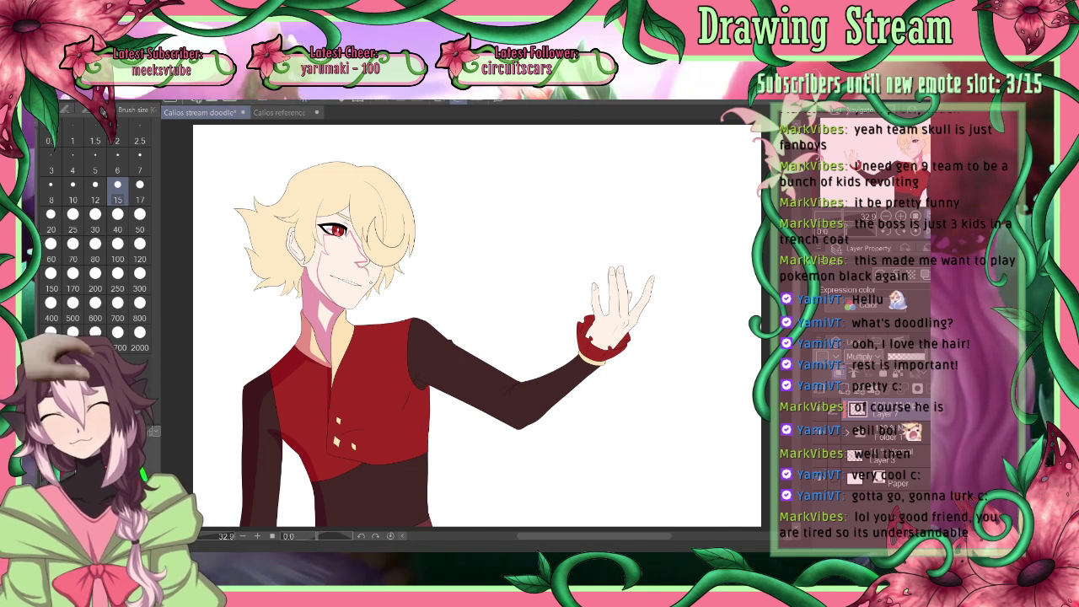
left_click(927, 232)
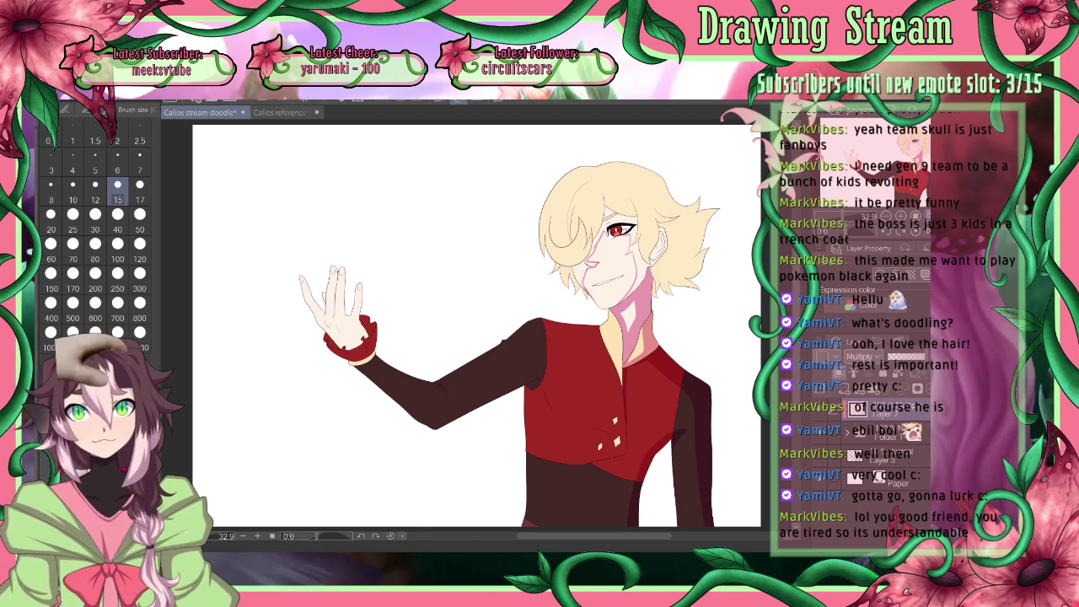
key("g")
left_click(641, 257)
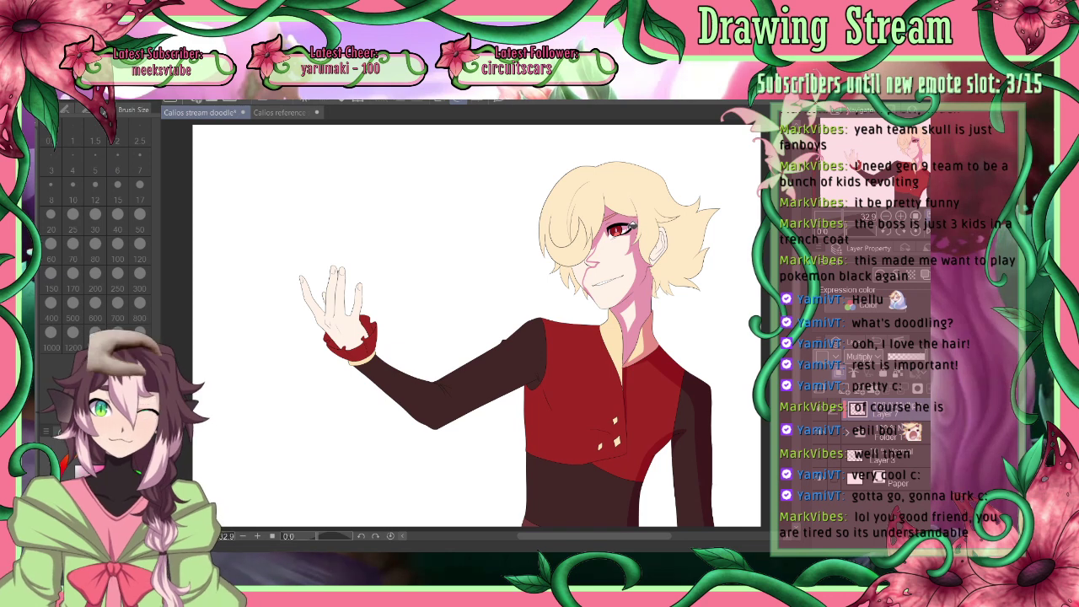
Widen the shadow down the vest's side with a size 30 brush and fill the shadow on the hanging sleeve
left_click(95, 215)
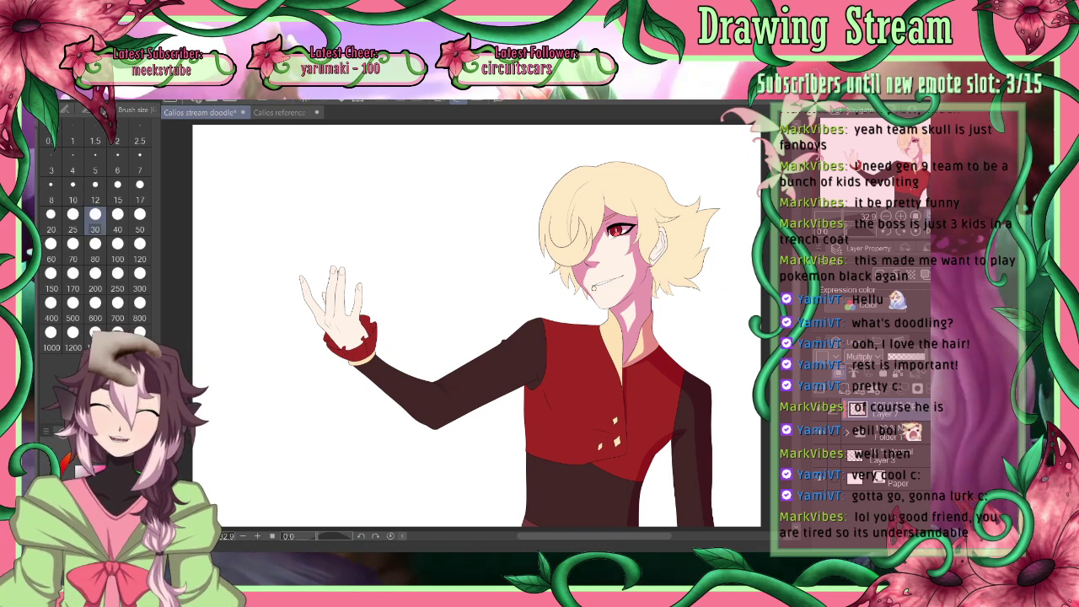
left_click(119, 194)
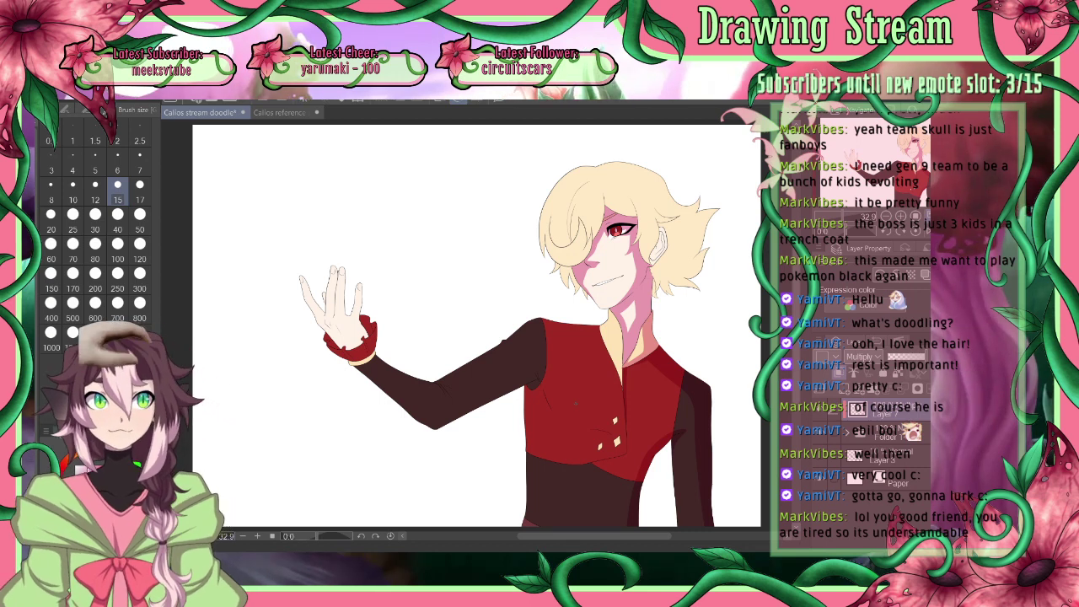
key("h")
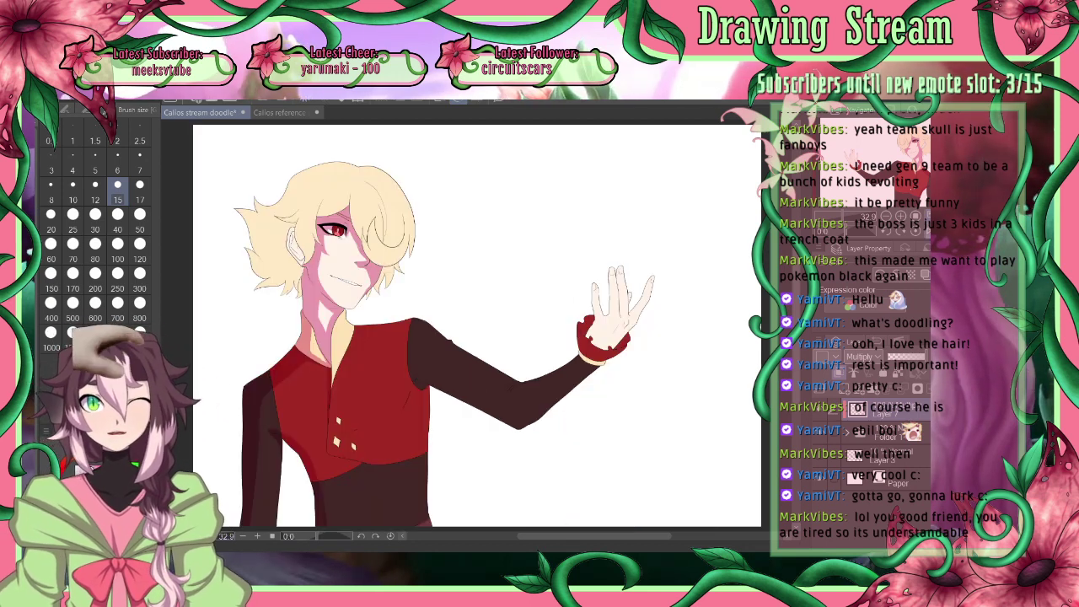
key("h")
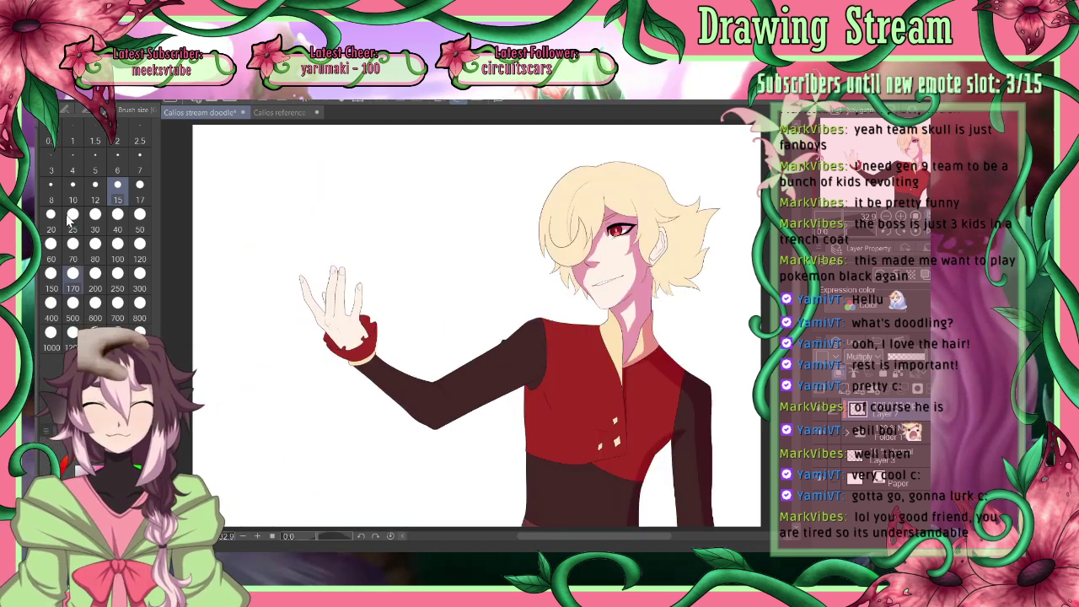
left_click(95, 214)
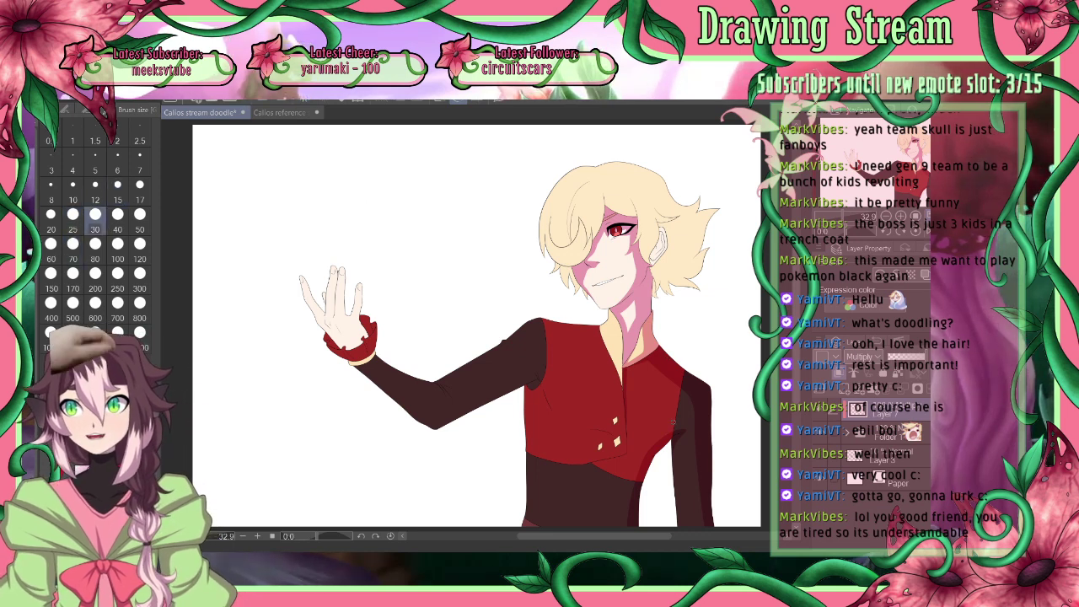
left_click_drag(678, 384, 638, 460)
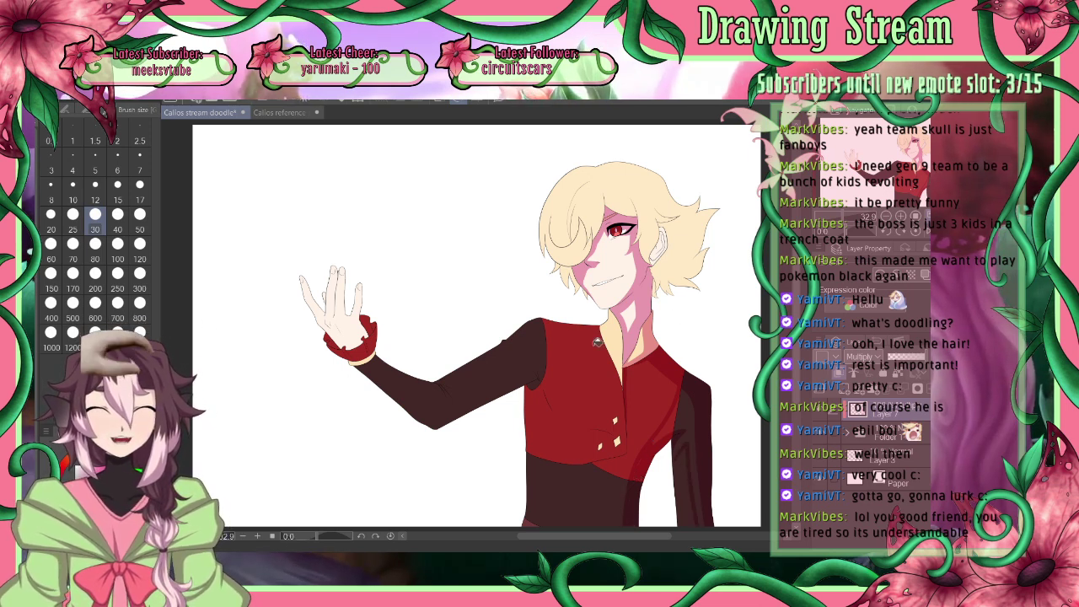
left_click(50, 380)
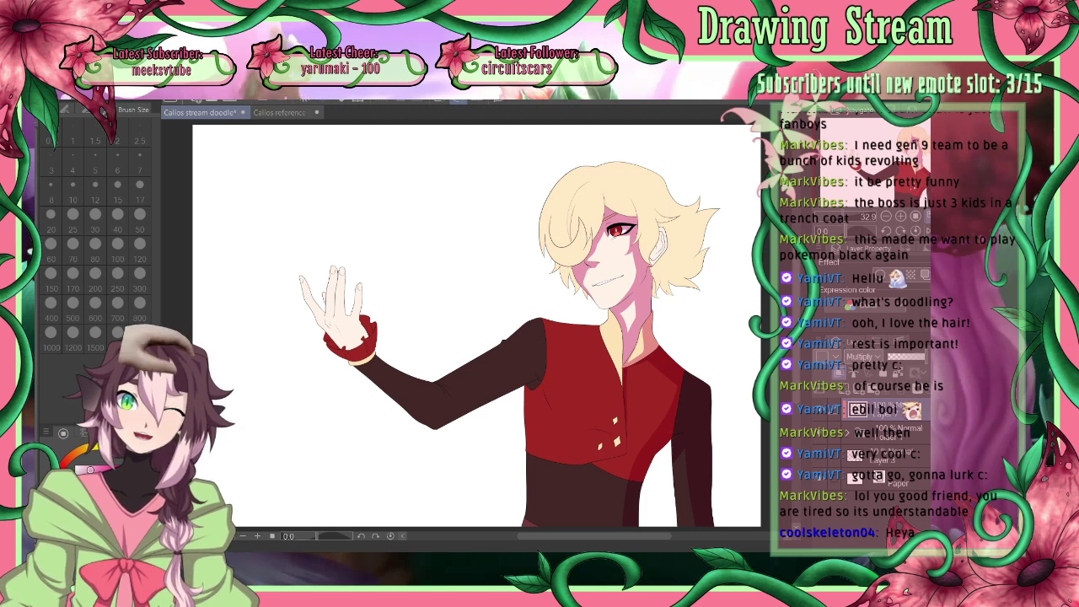
left_click(35, 285)
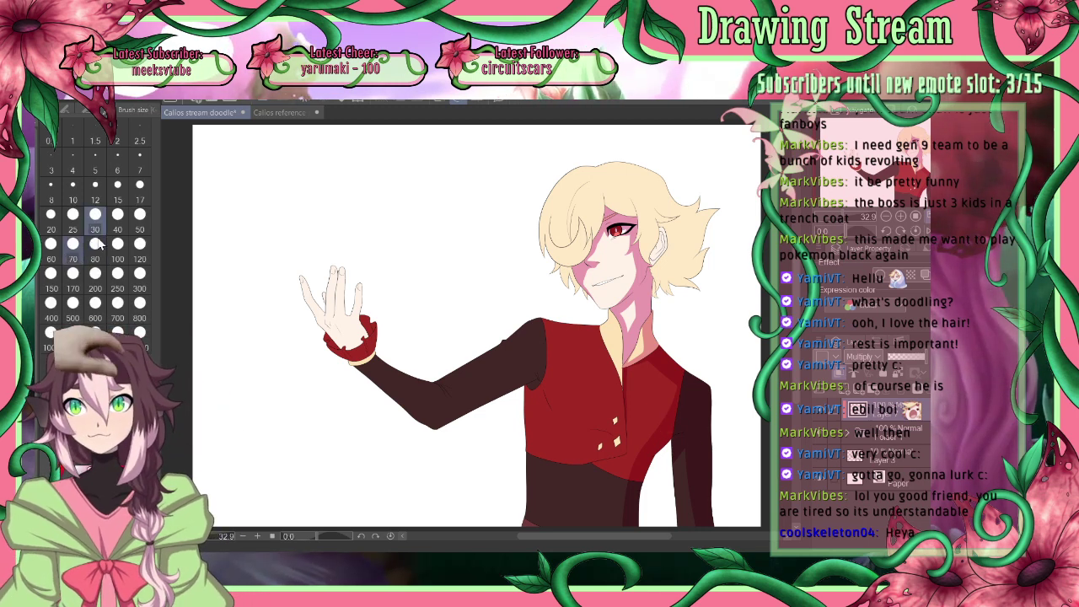
Mirror the view and fill the shadows on the vest and torso below the raised arm
left_click(928, 231)
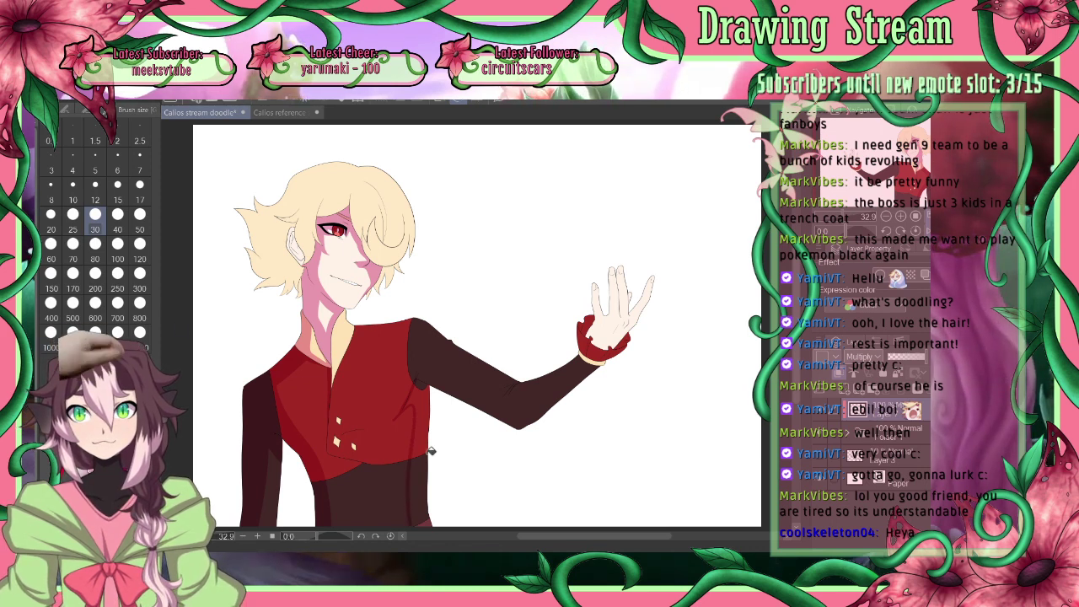
key("g")
left_click(420, 511)
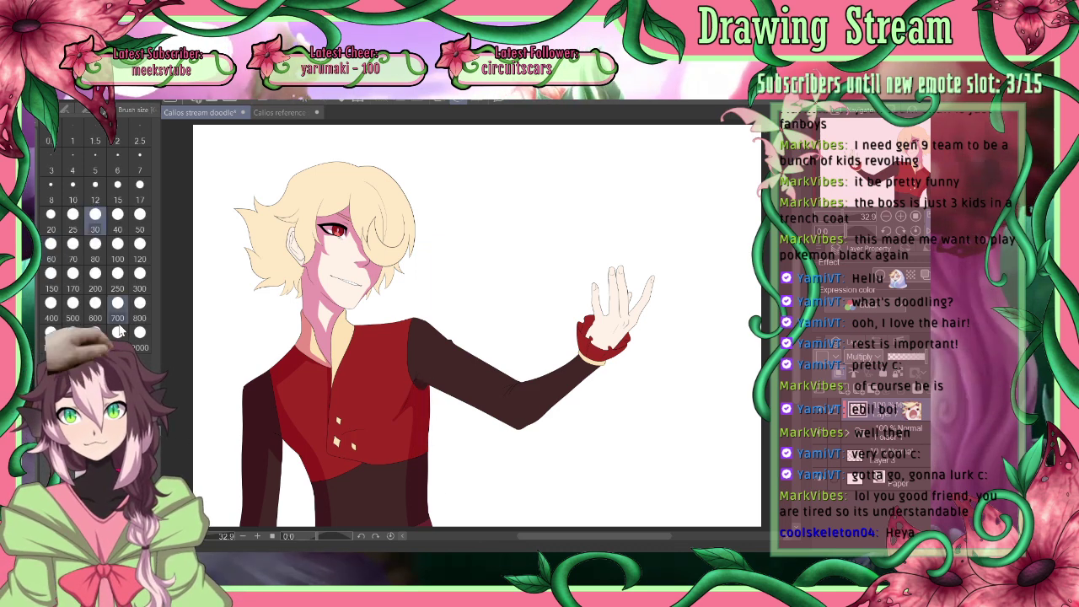
Recolour the painted shadows to a more muted purple with a size 700 brush, and set the brush size to 25
key("e")
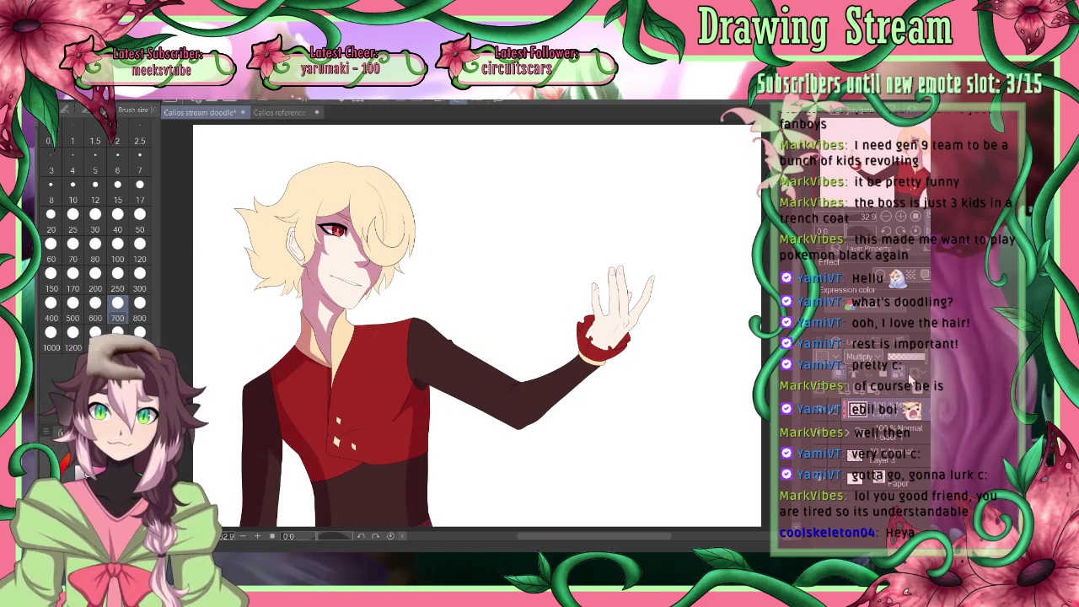
left_click(95, 190)
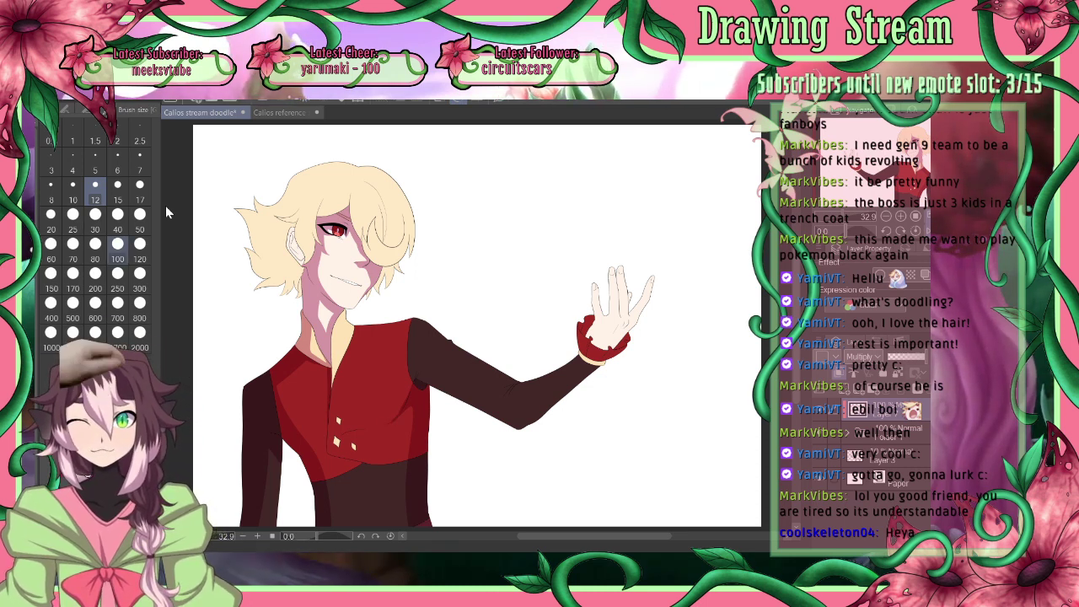
left_click(73, 218)
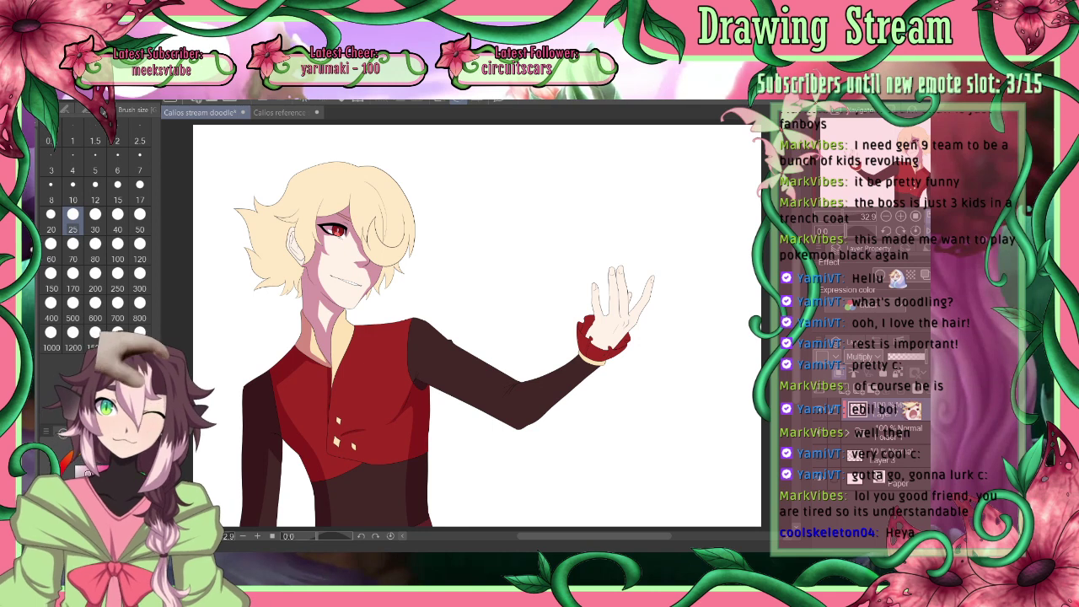
Outline a shadow on the back hair tuft with a size 15 brush and fill the hair tips beside the shaded cheek
left_click(928, 230)
left_click(118, 185)
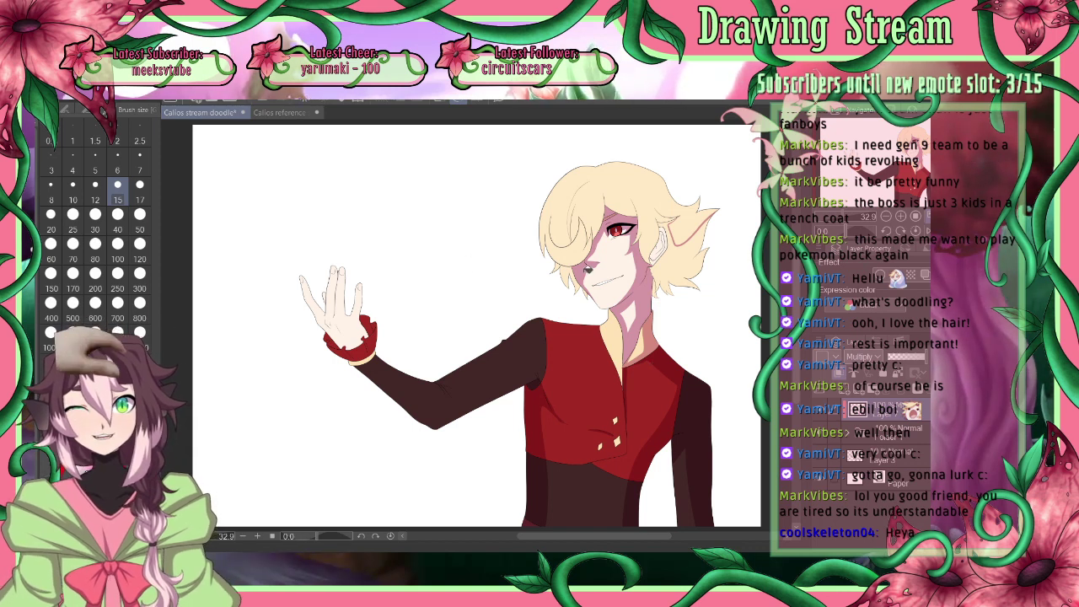
key("g")
left_click(569, 270)
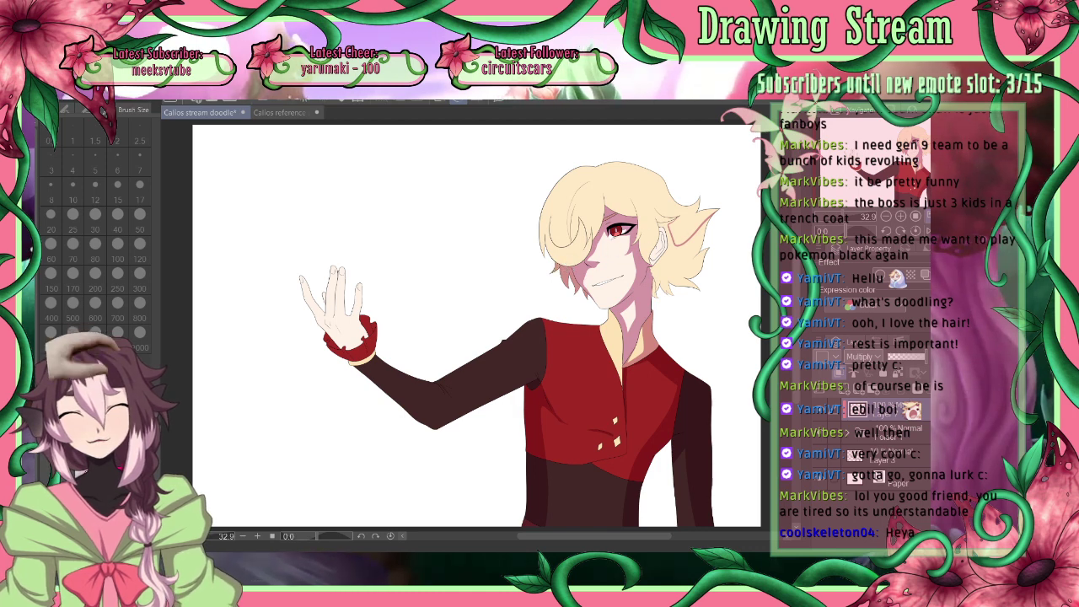
Outline an additional shadow on the cheek below the visible eye and fill it
key("p")
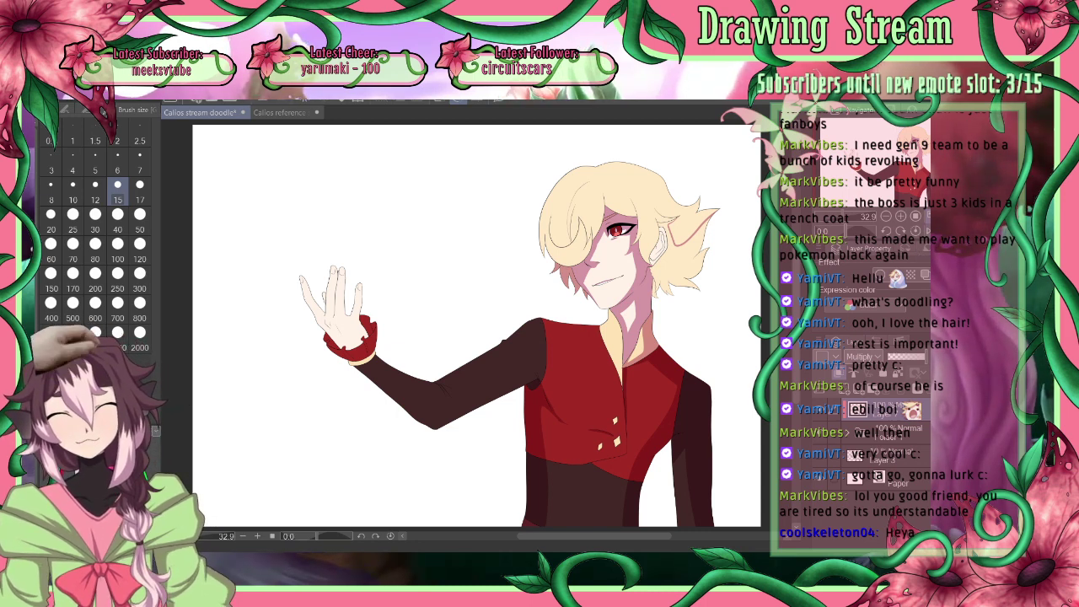
key("h")
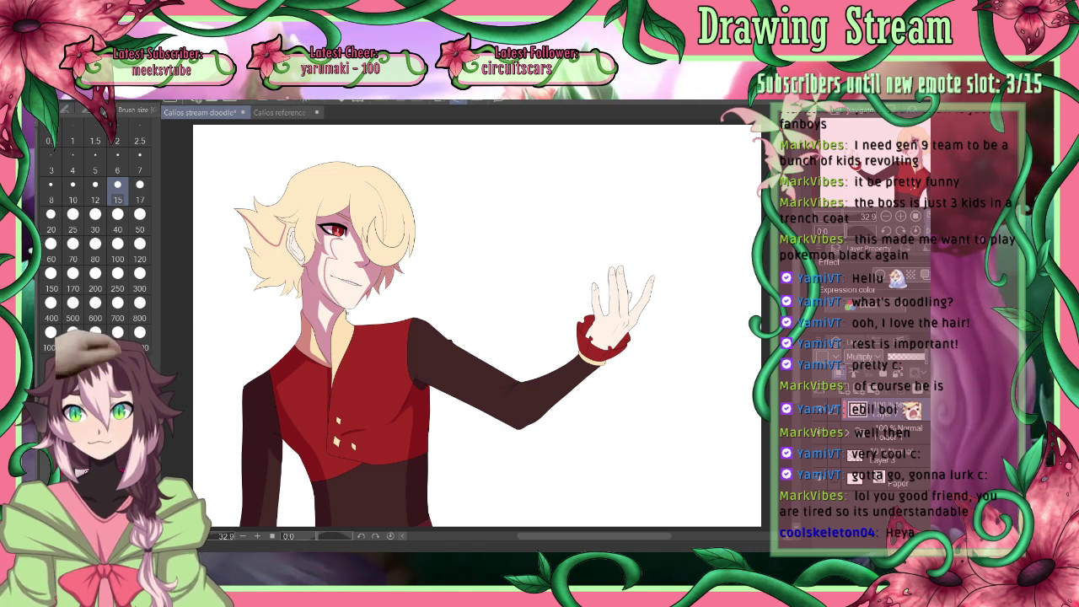
key("g")
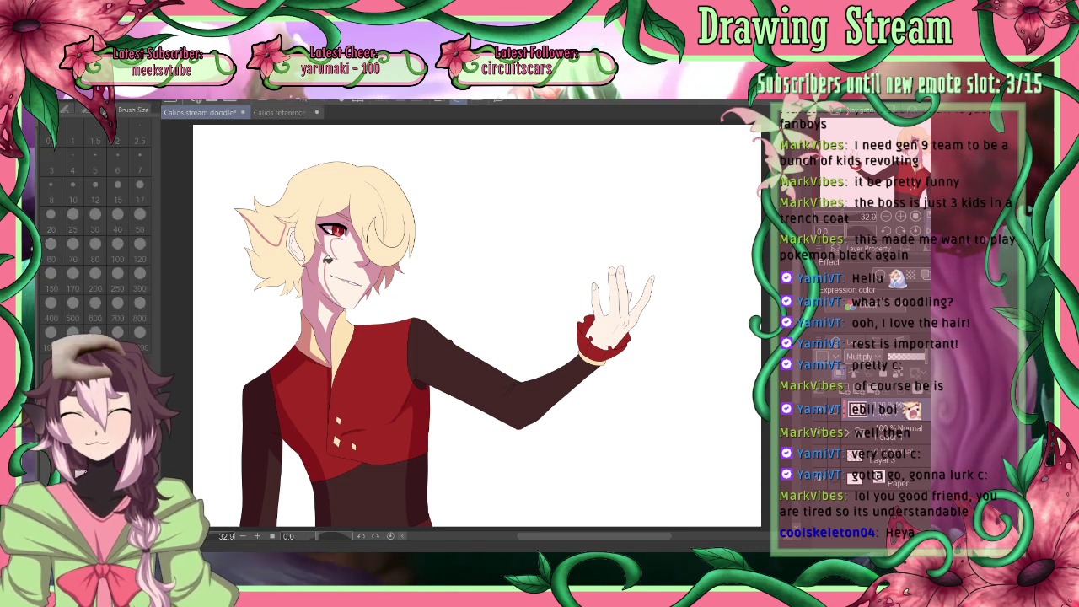
left_click(332, 261)
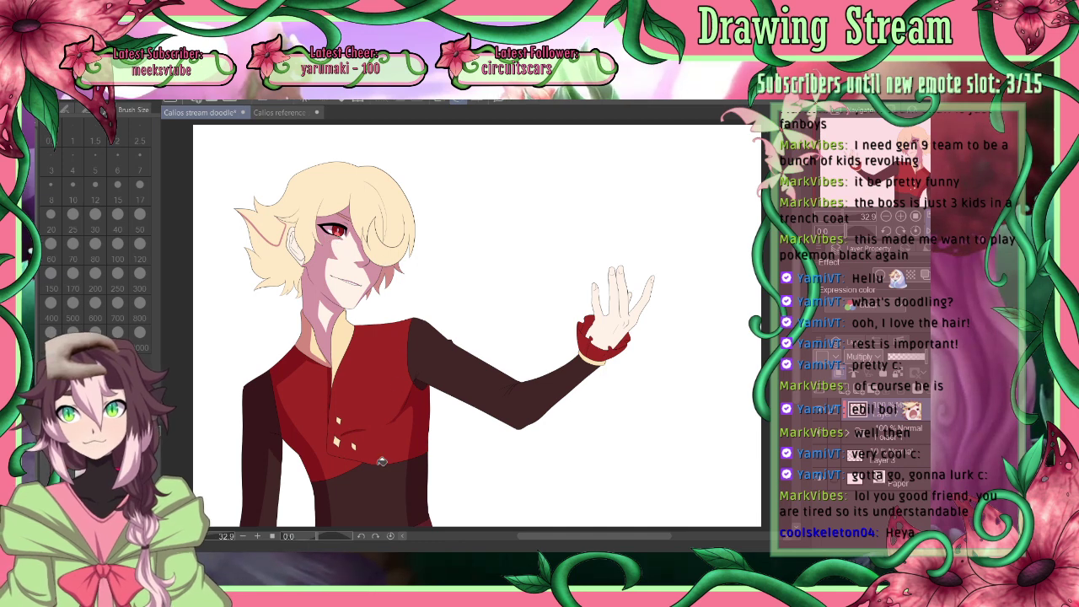
Retouch the cheek shadow below the eye with a size 17 brush
left_click(35, 274)
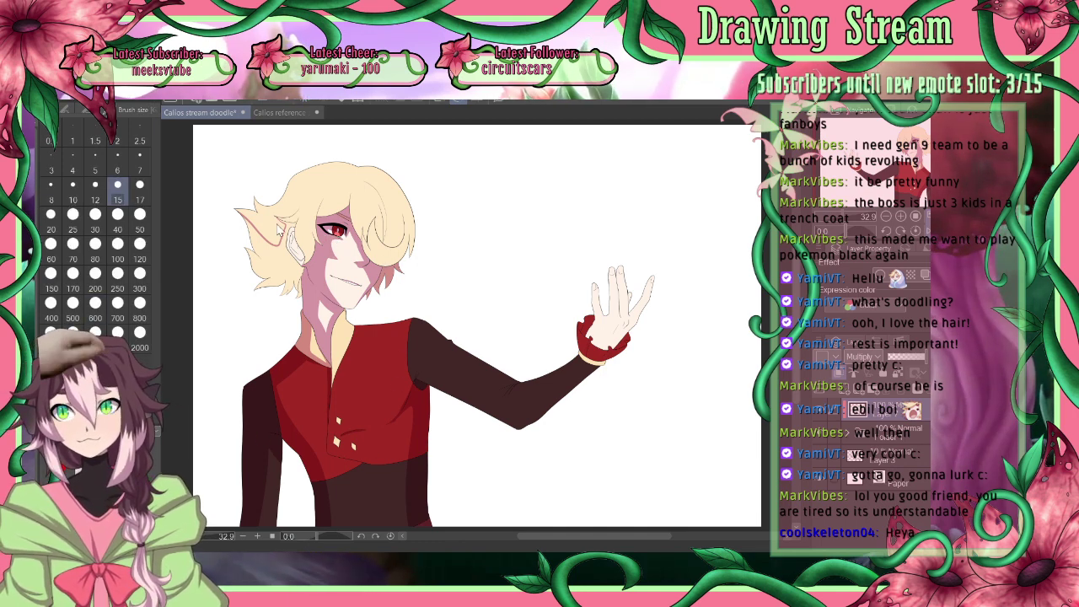
key("bracketright")
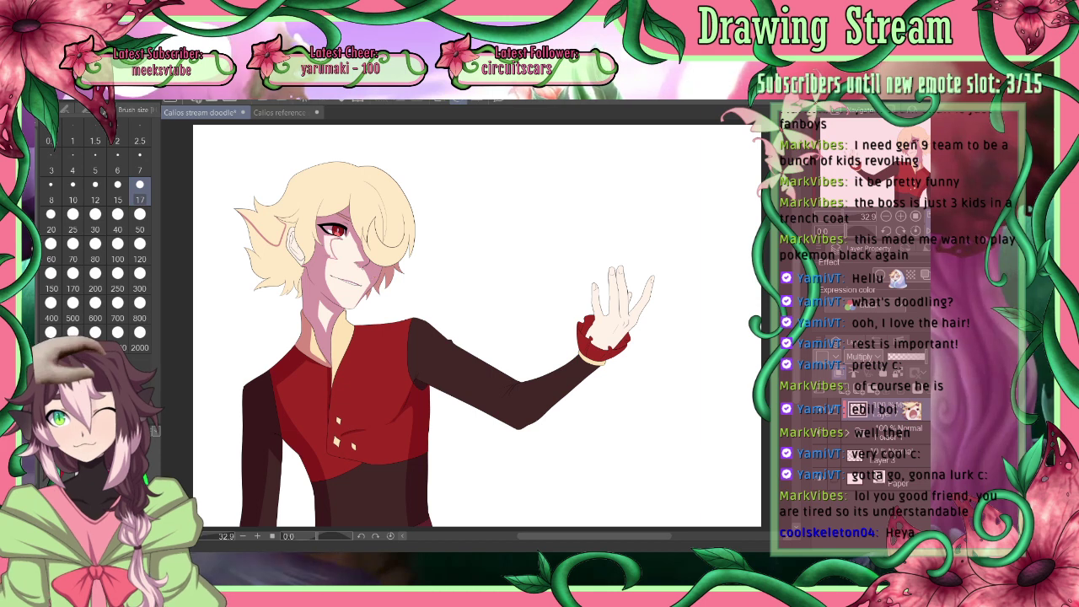
left_click_drag(328, 254, 338, 304)
left_click(285, 98)
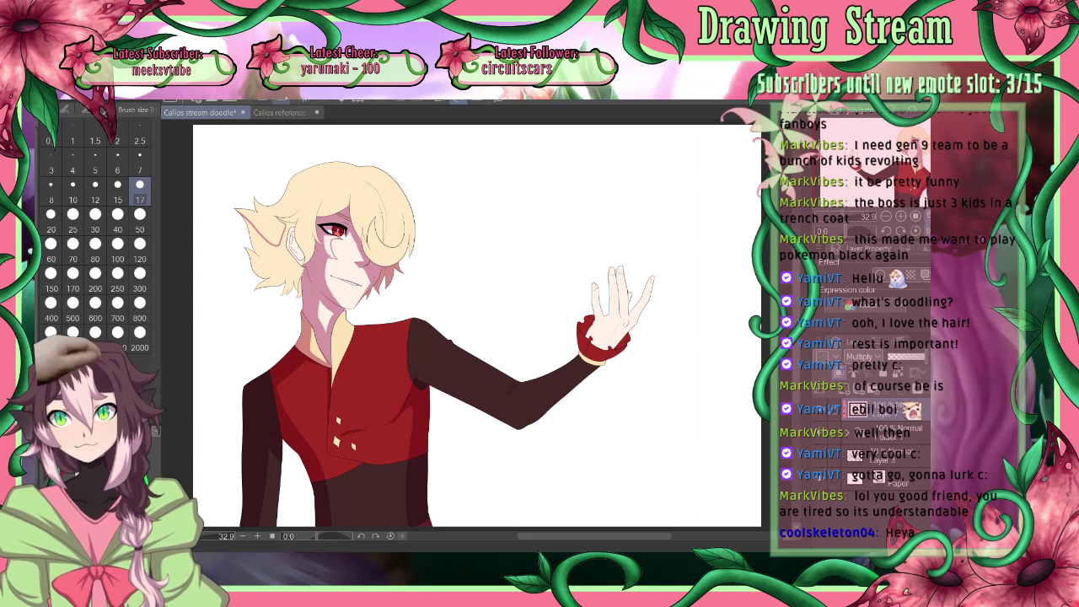
left_click(285, 99)
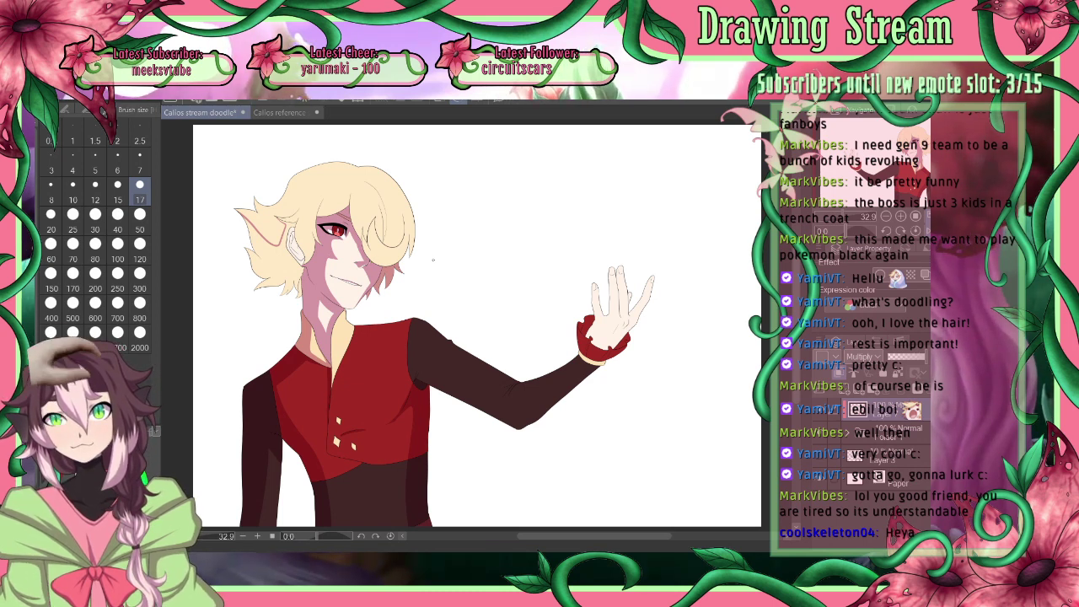
Outline the shadow on the back hair tuft with brush sizes 15 to 30 and fill the enclosed area
key("h")
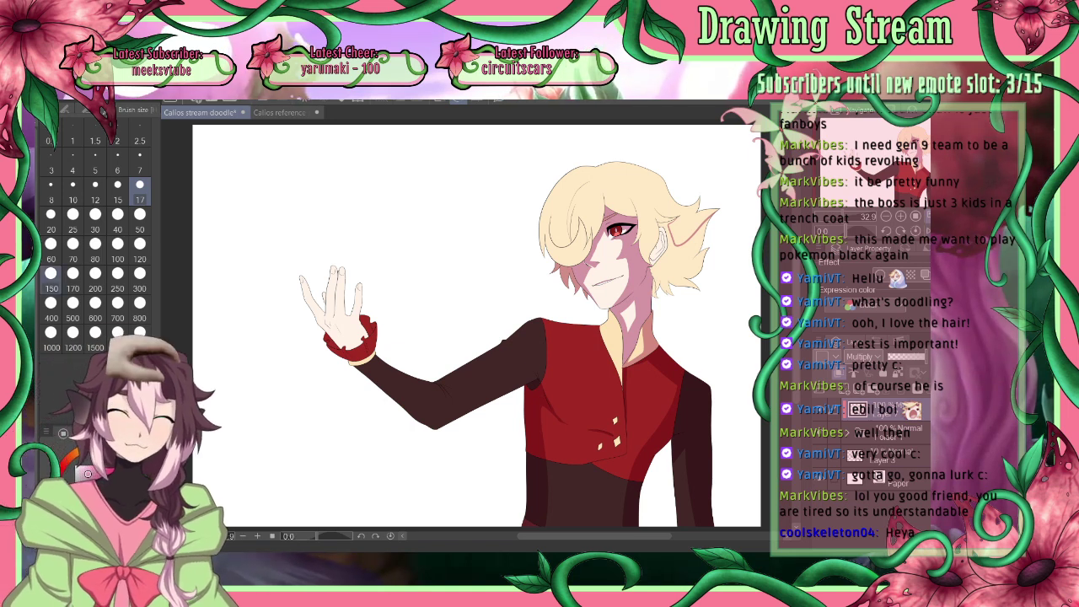
left_click(118, 191)
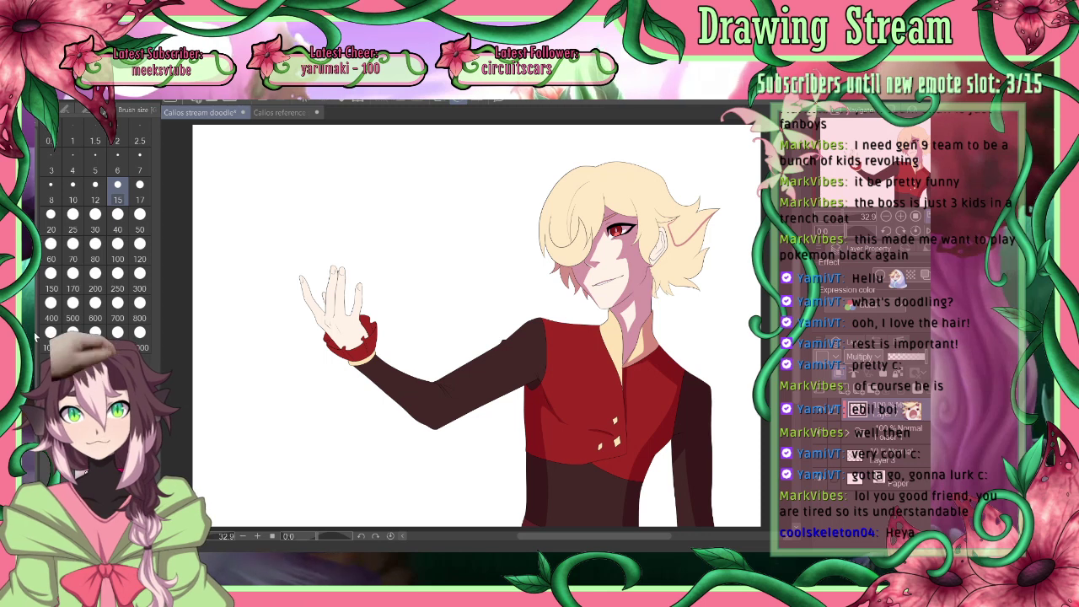
left_click(138, 194)
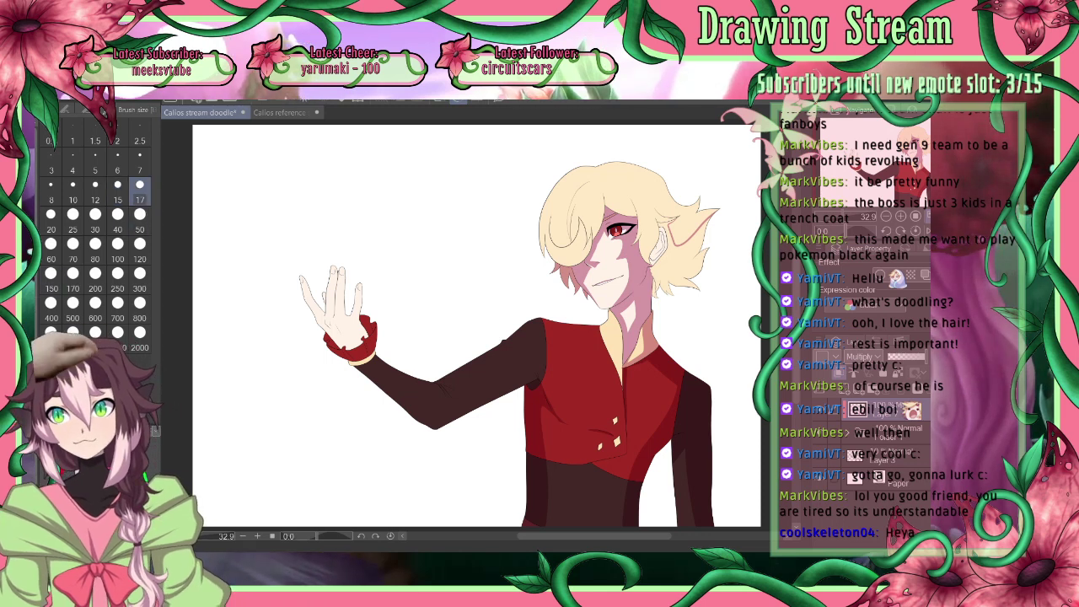
left_click(928, 230)
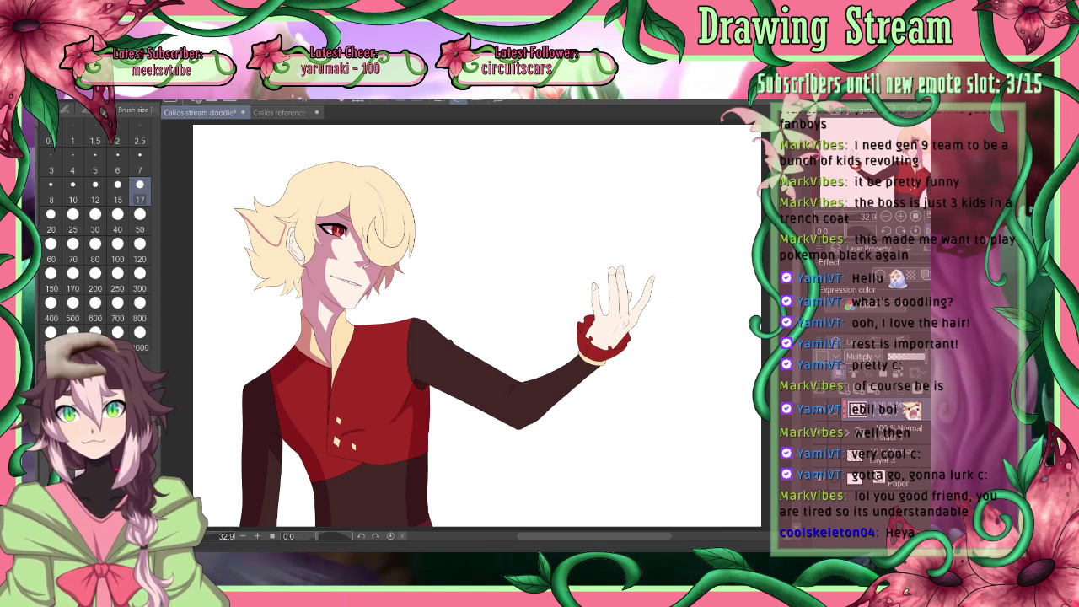
key("bracketleft")
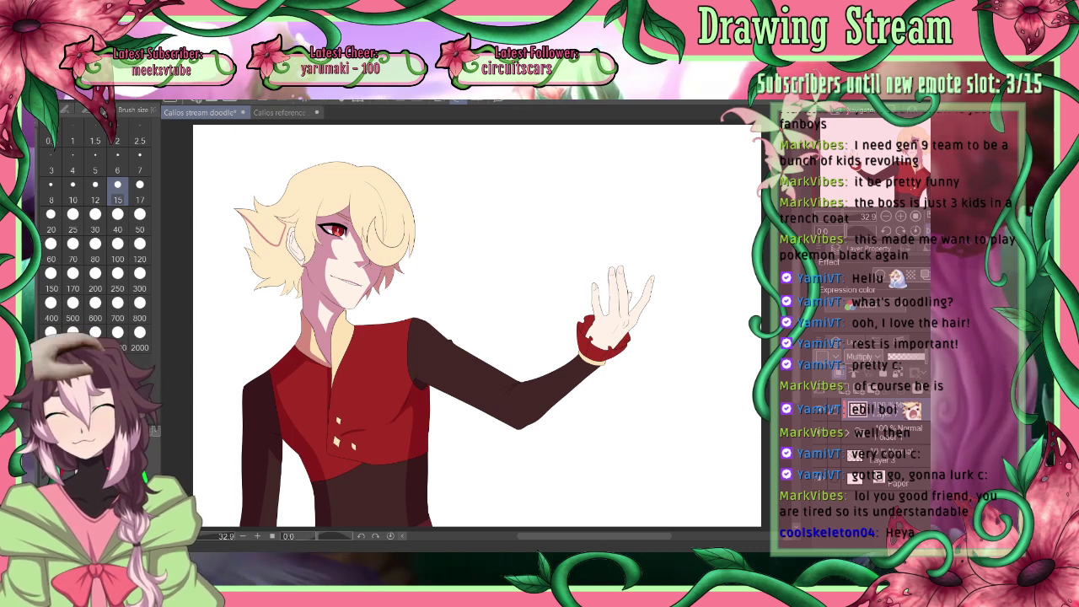
left_click(96, 221)
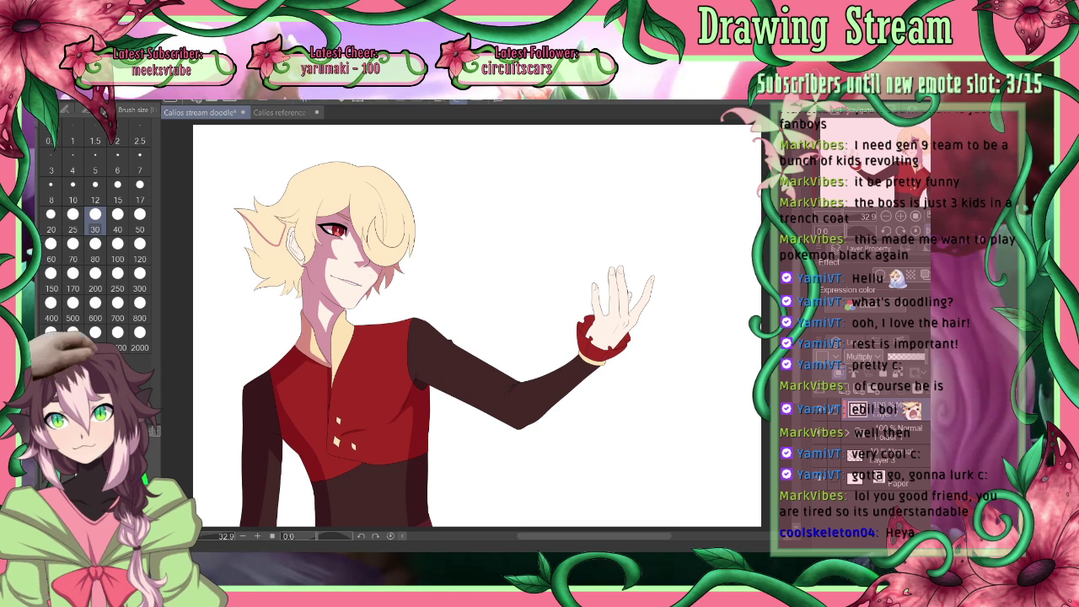
left_click(929, 231)
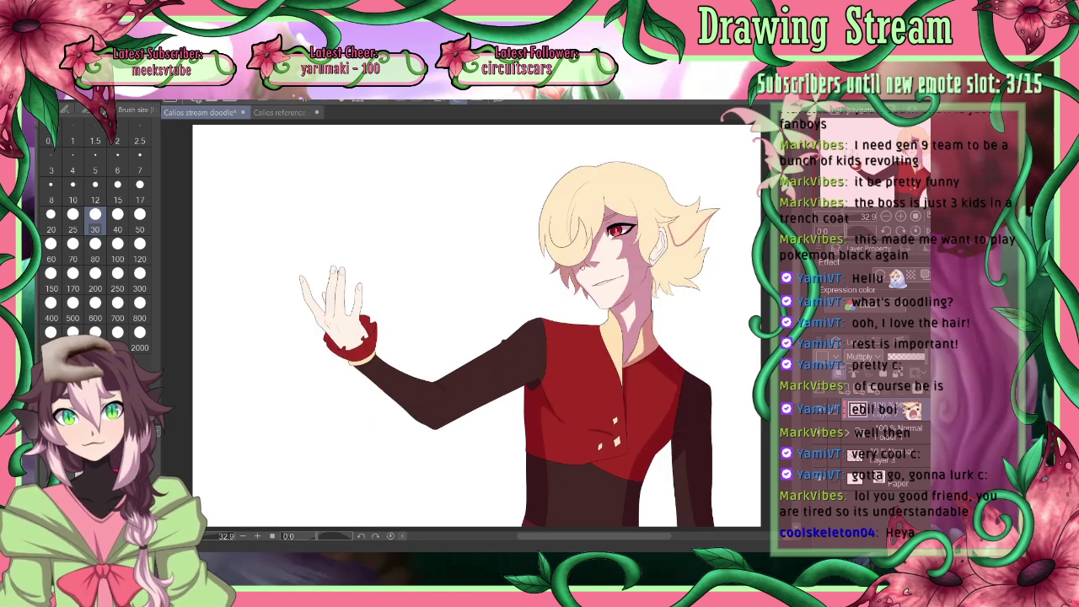
left_click(118, 192)
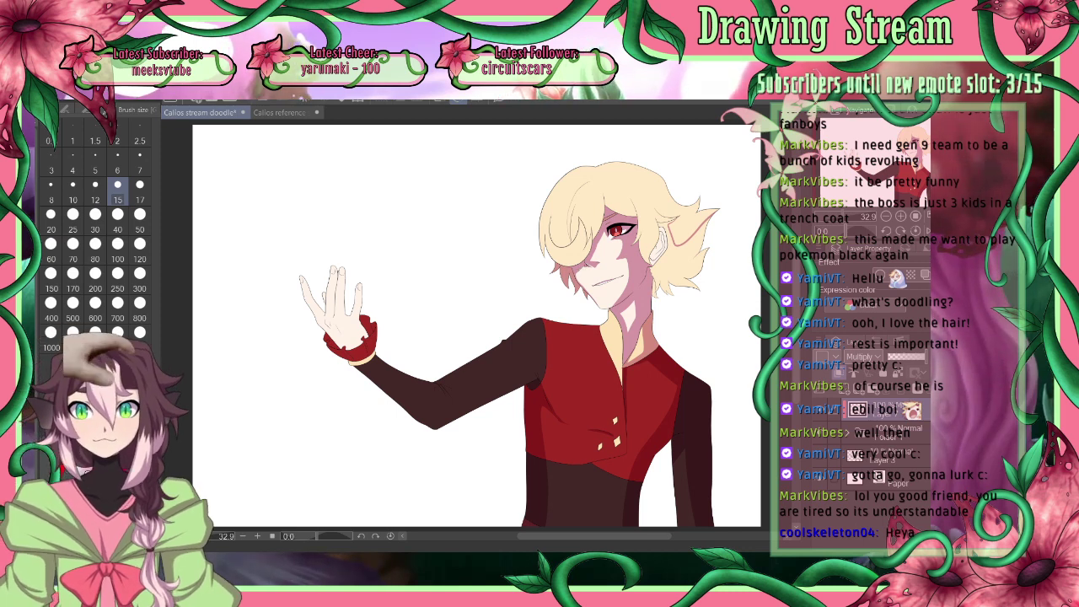
left_click(93, 226)
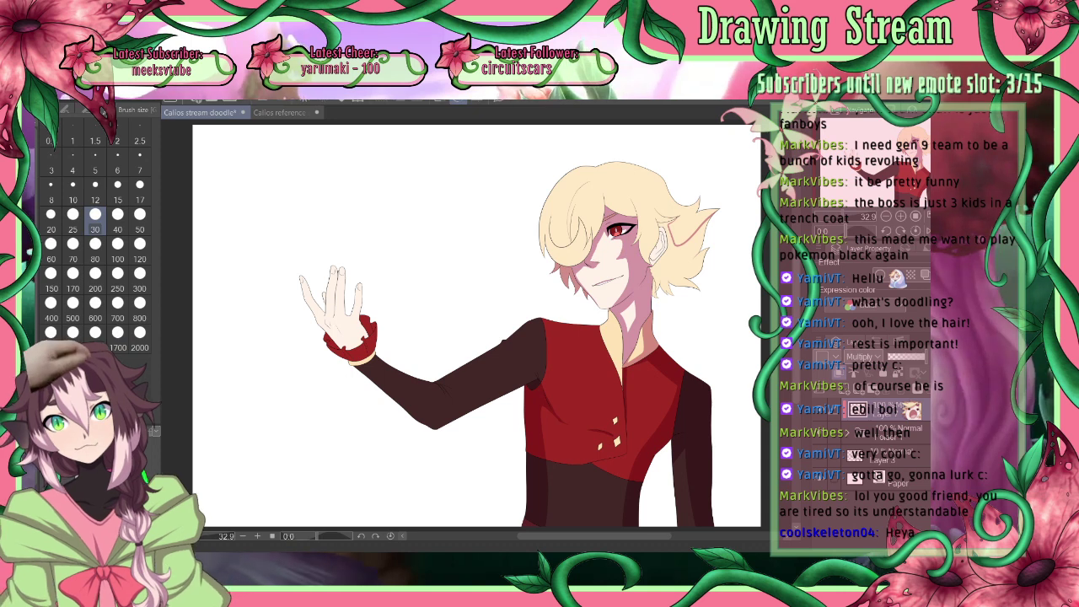
key("g")
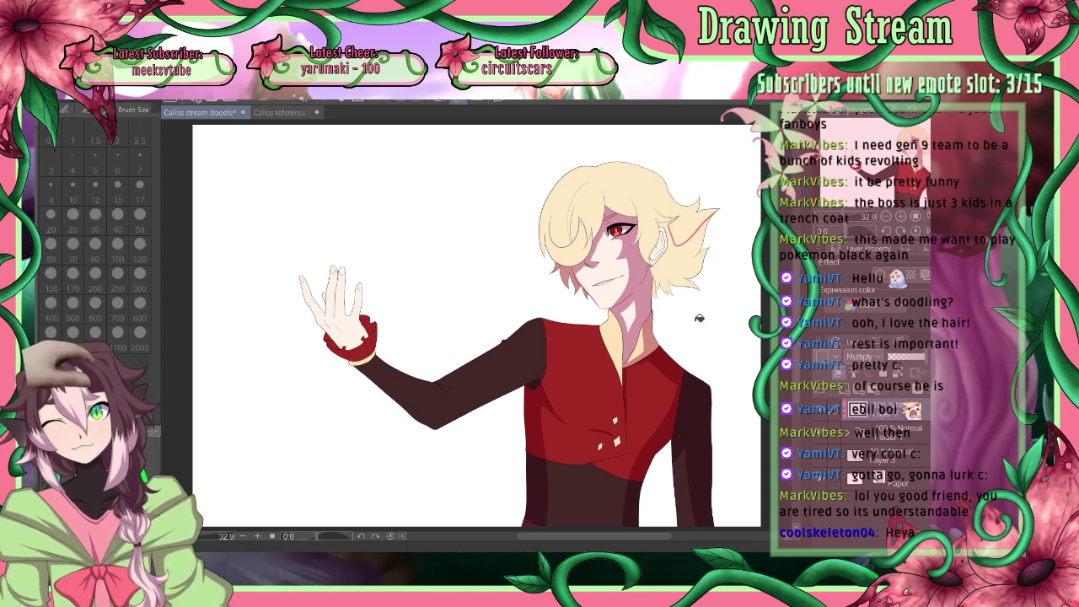
left_click(679, 239)
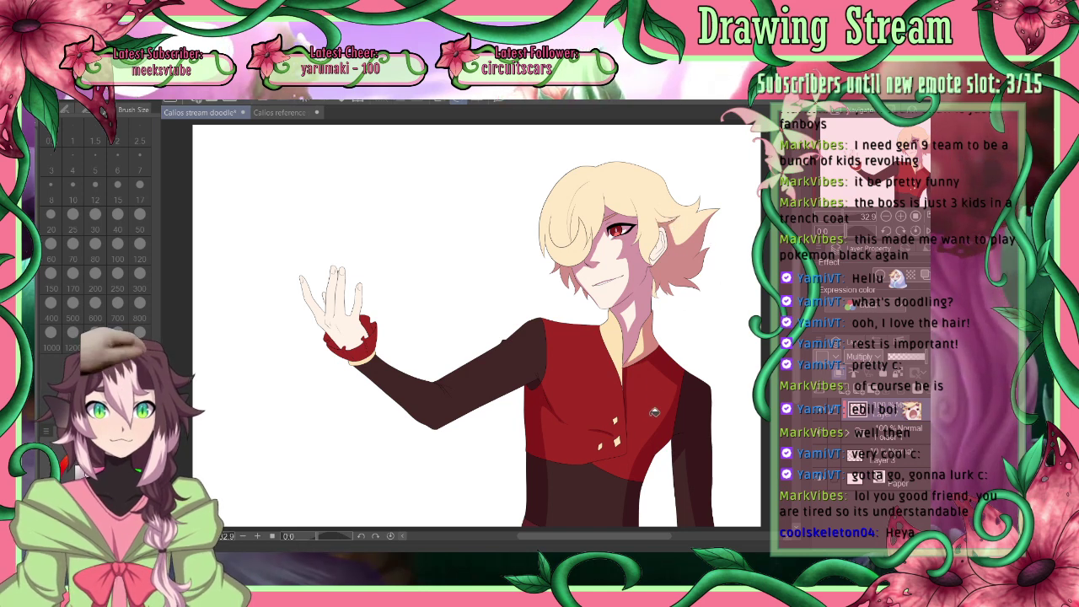
Paint small shadows around the vest's buttons and lower edge with a size 30 brush
left_click(35, 329)
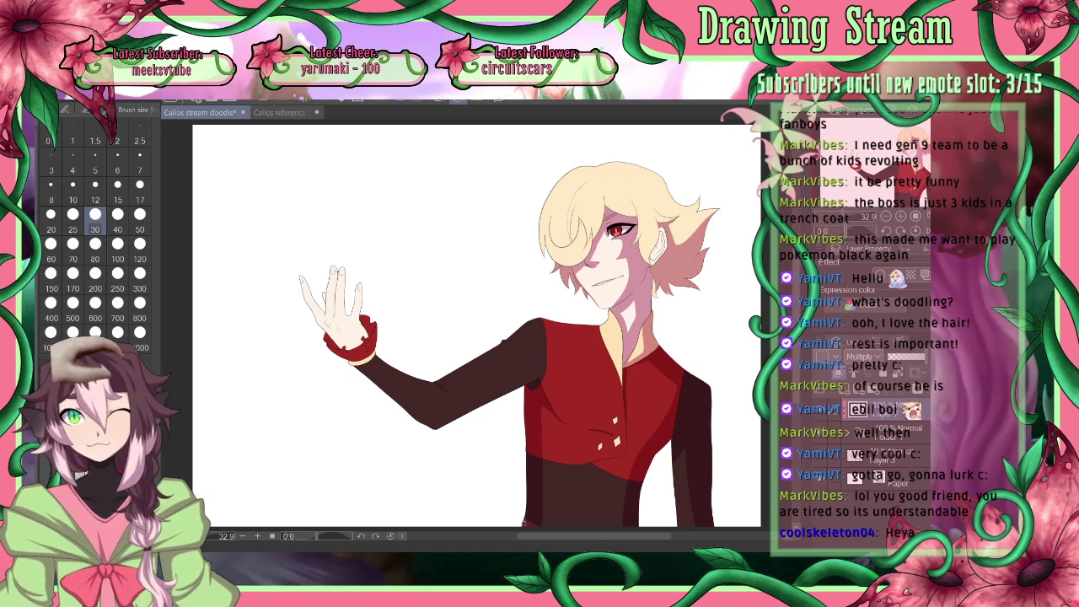
left_click(917, 232)
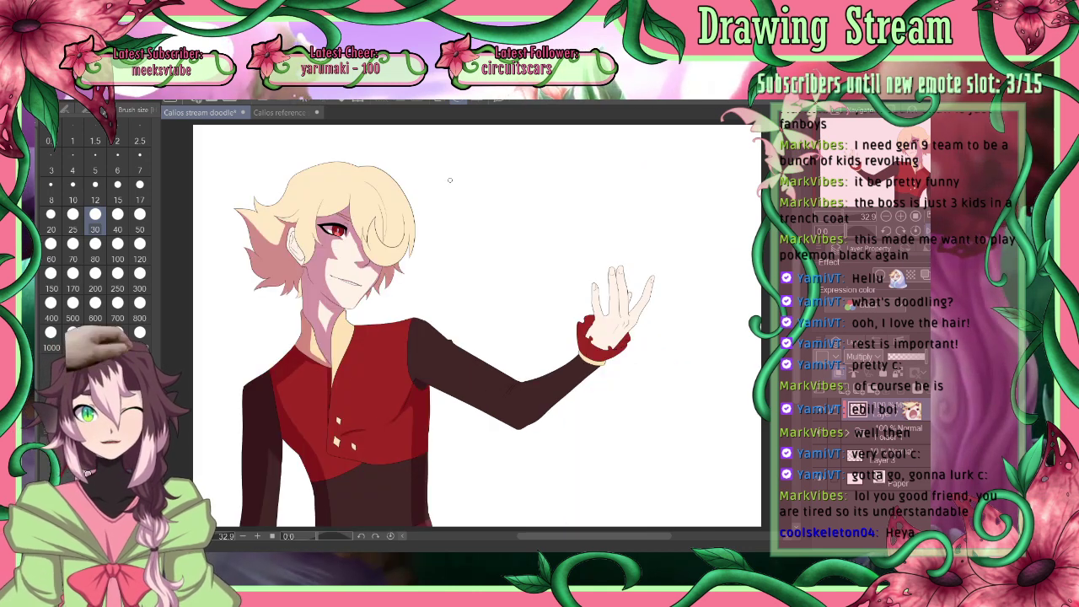
left_click(95, 248)
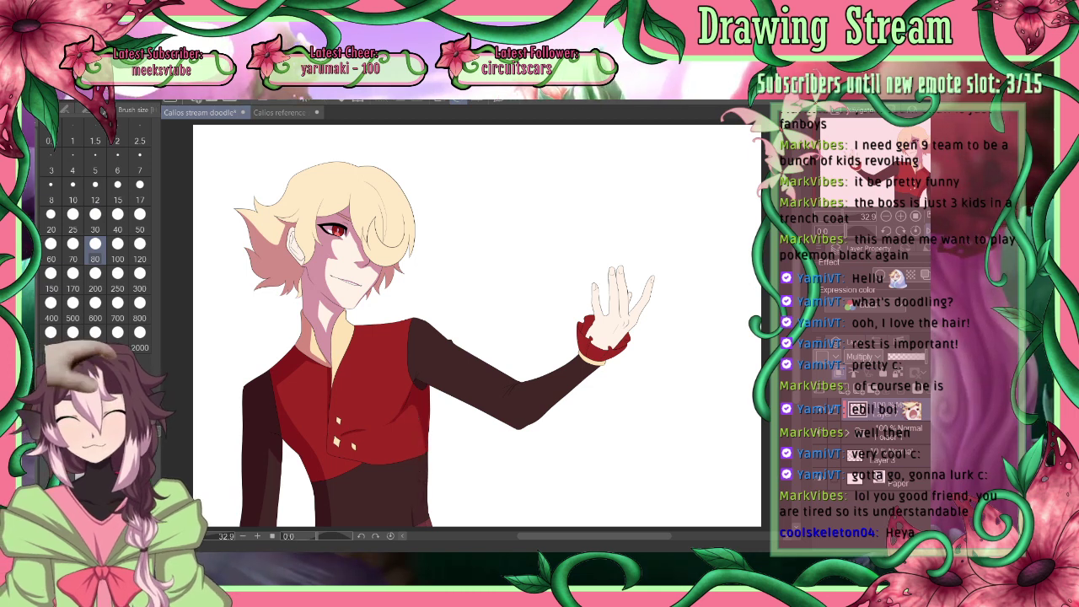
left_click(105, 217)
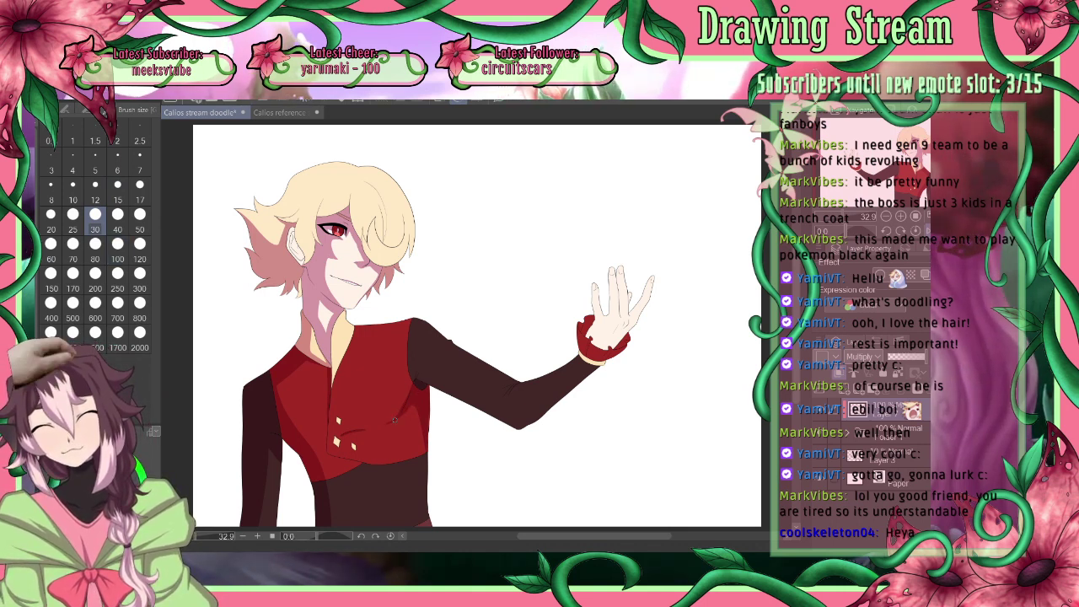
left_click(96, 247)
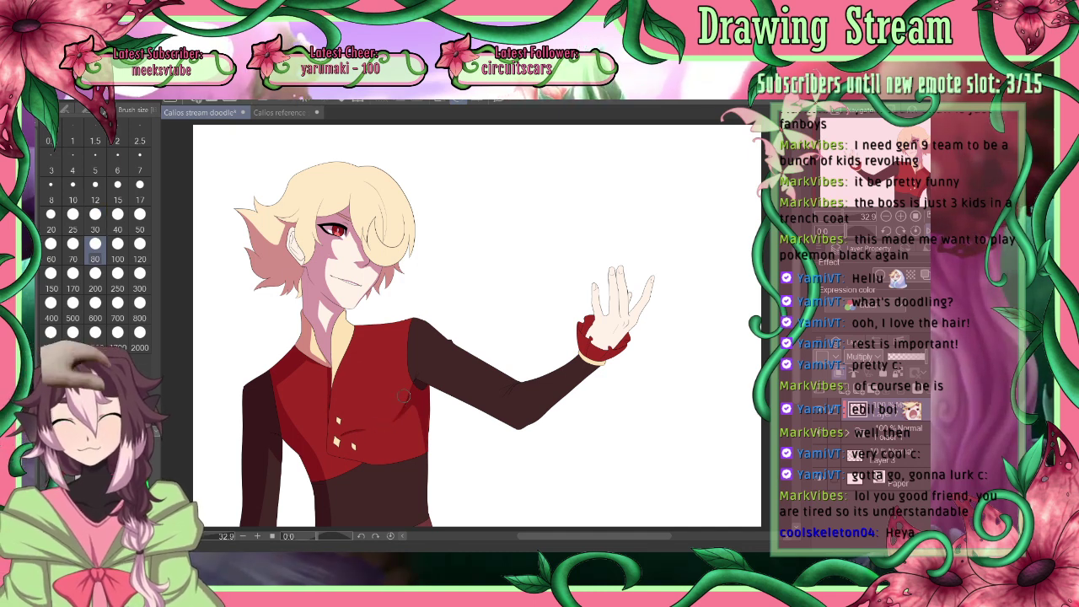
key("bracketleft")
key("bracketleft")
key("bracketleft")
key("bracketleft")
key("bracketleft")
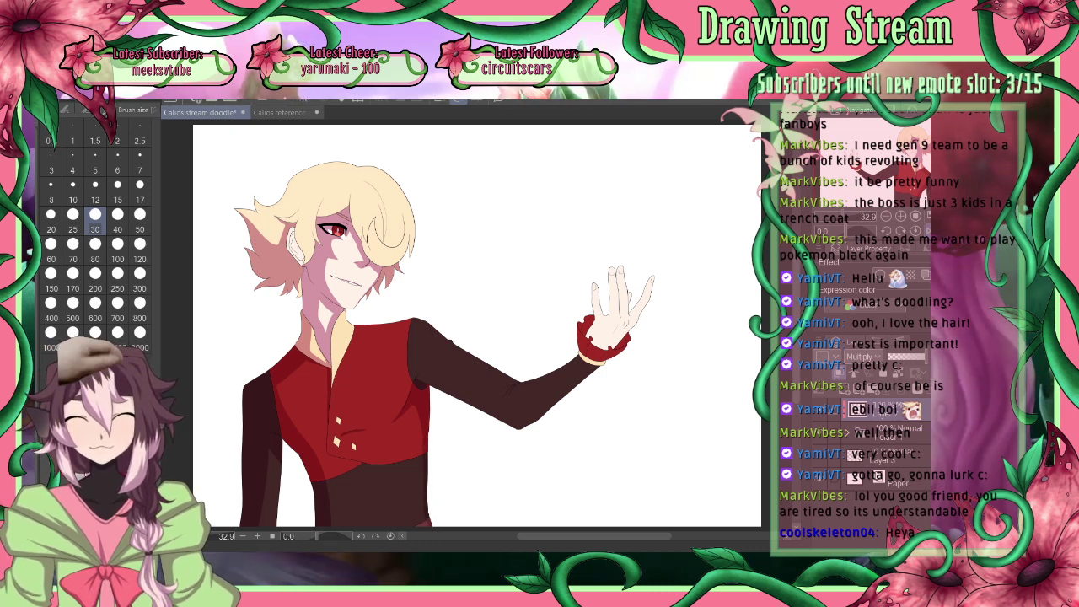
key("h")
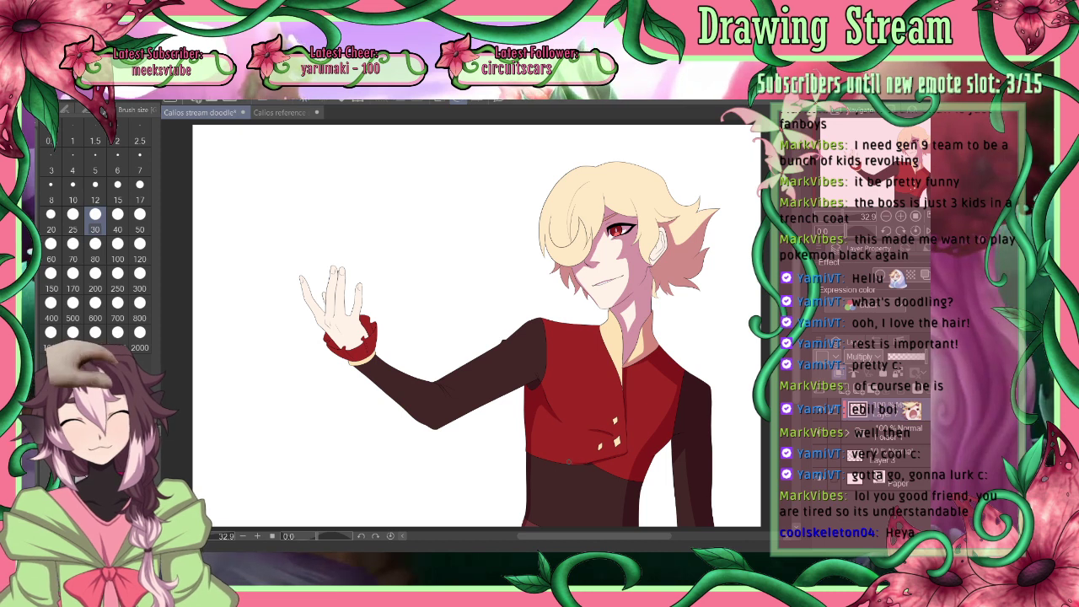
key("h")
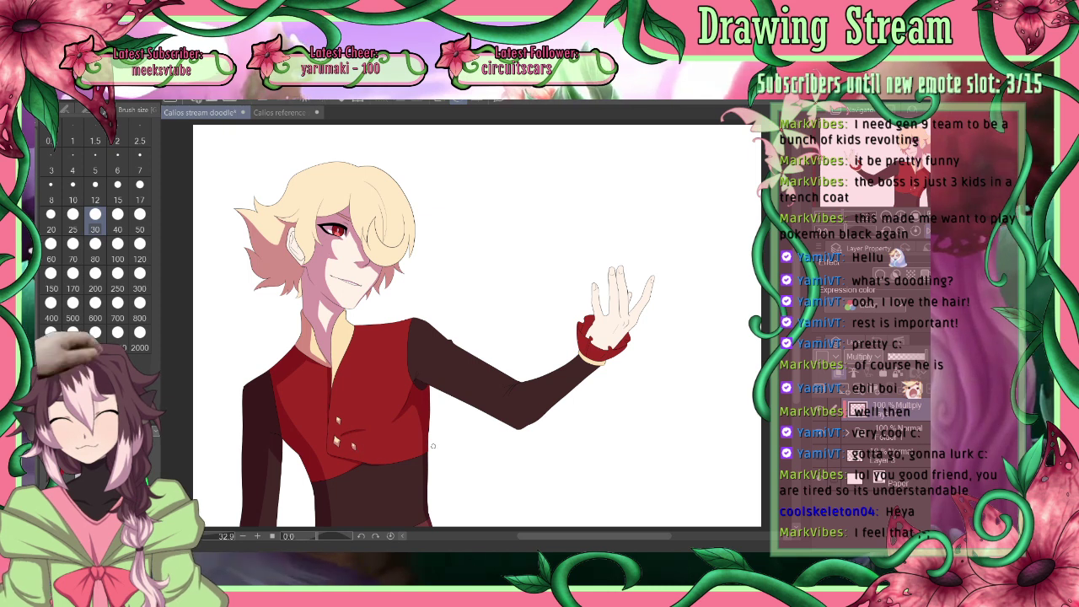
Paint fold shadows along the raised sleeve with size 30 and 17 brushes, and set the brush size to 4
left_click(927, 230)
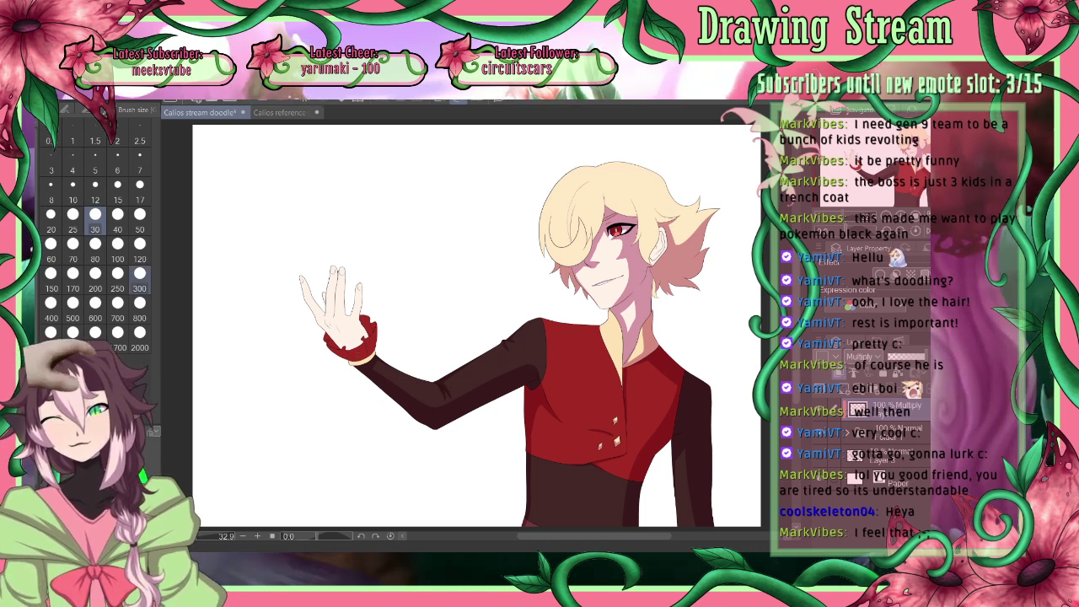
left_click(140, 184)
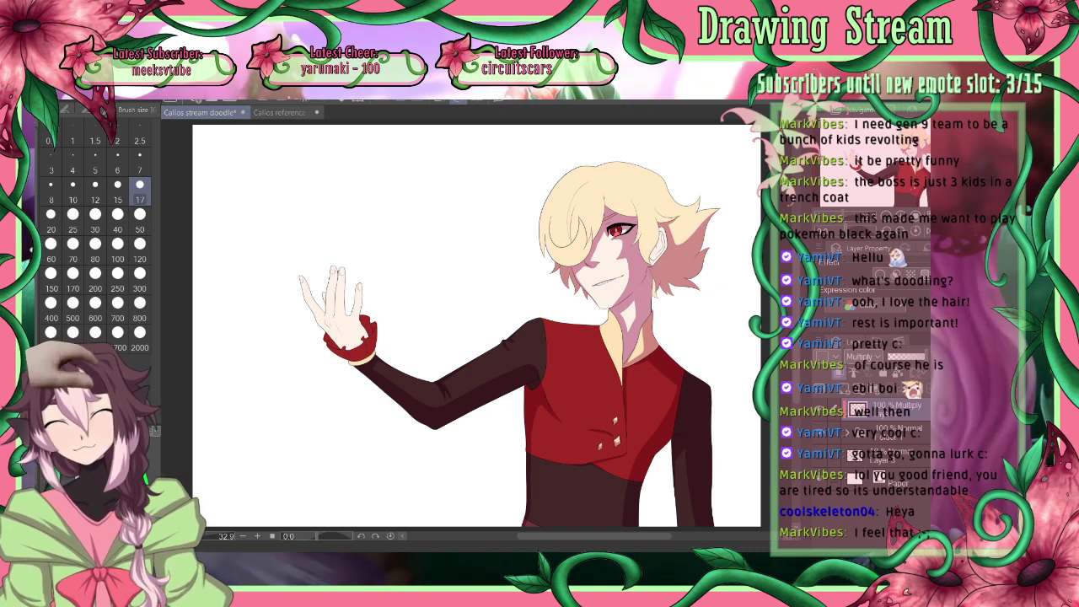
left_click(72, 169)
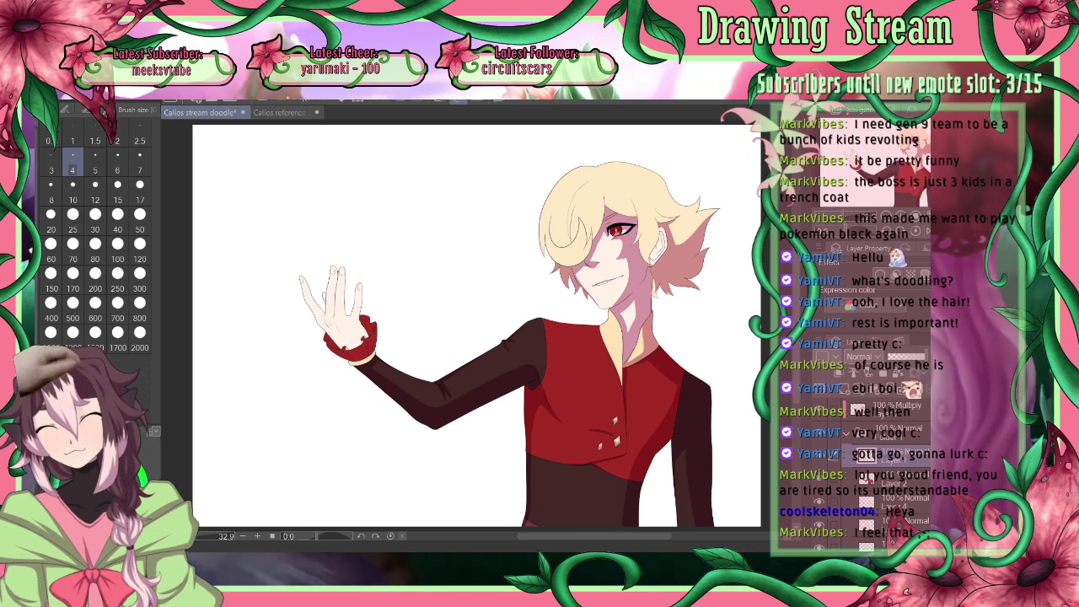
Hide and reshow the flat-colour layers one by one to identify their contents, and try a fill on the wrist cuff
key("i")
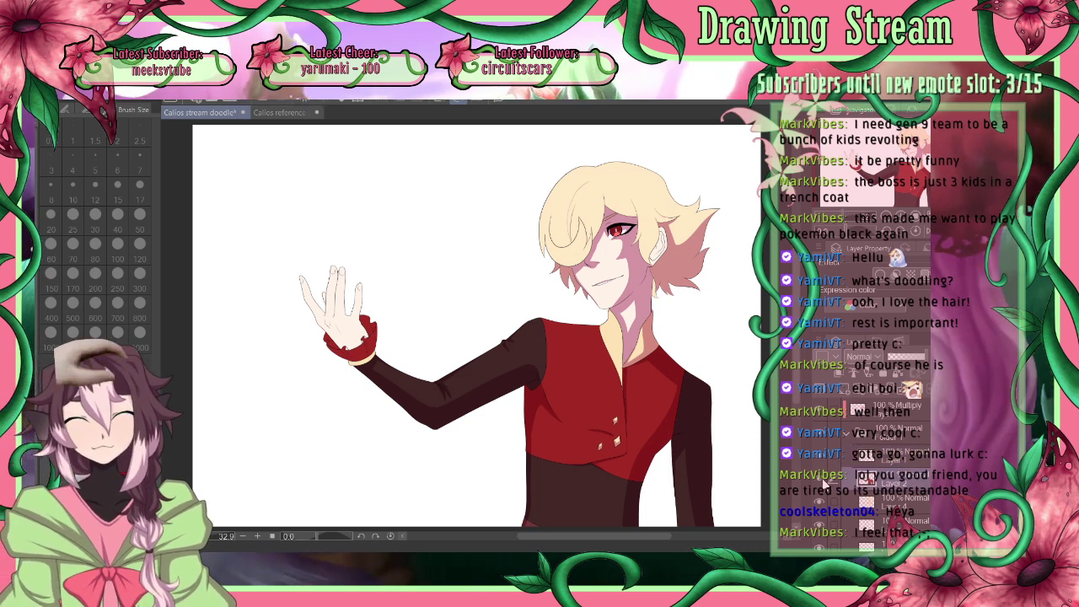
left_click(819, 505)
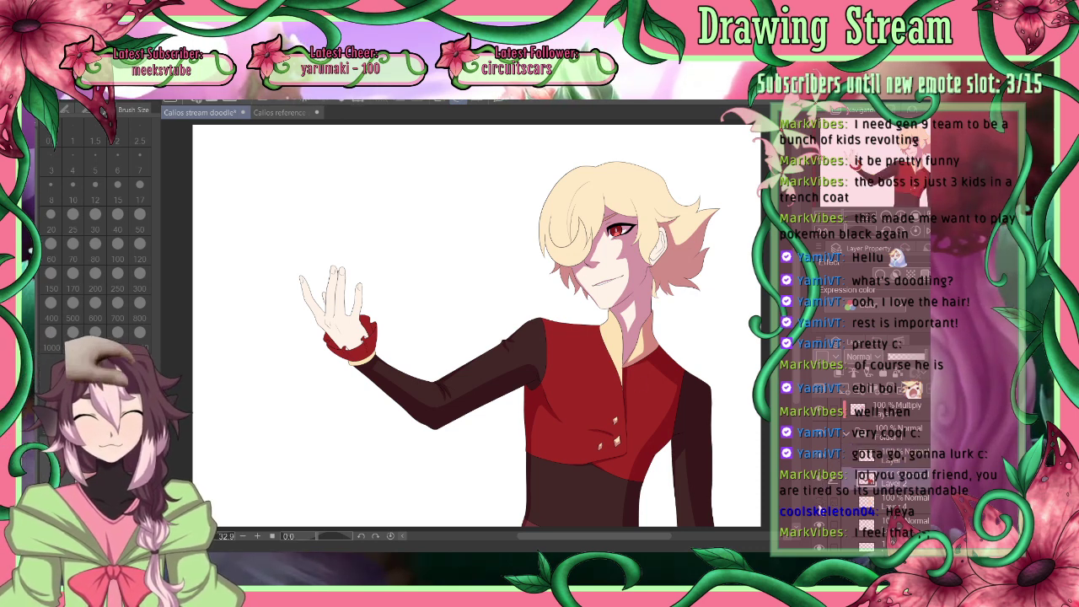
left_click(818, 505)
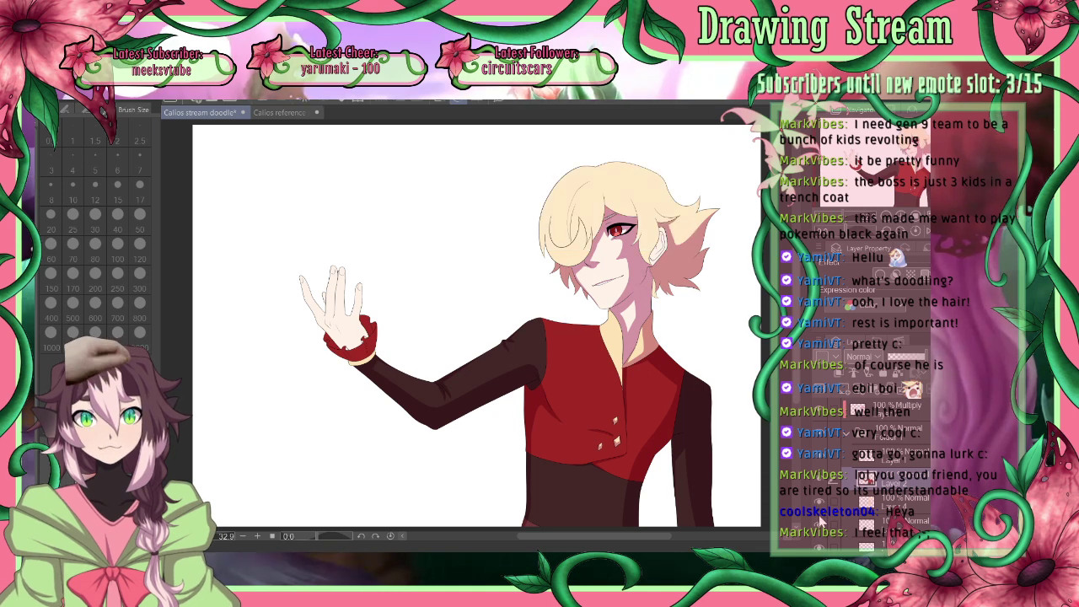
left_click(819, 522)
left_click(819, 523)
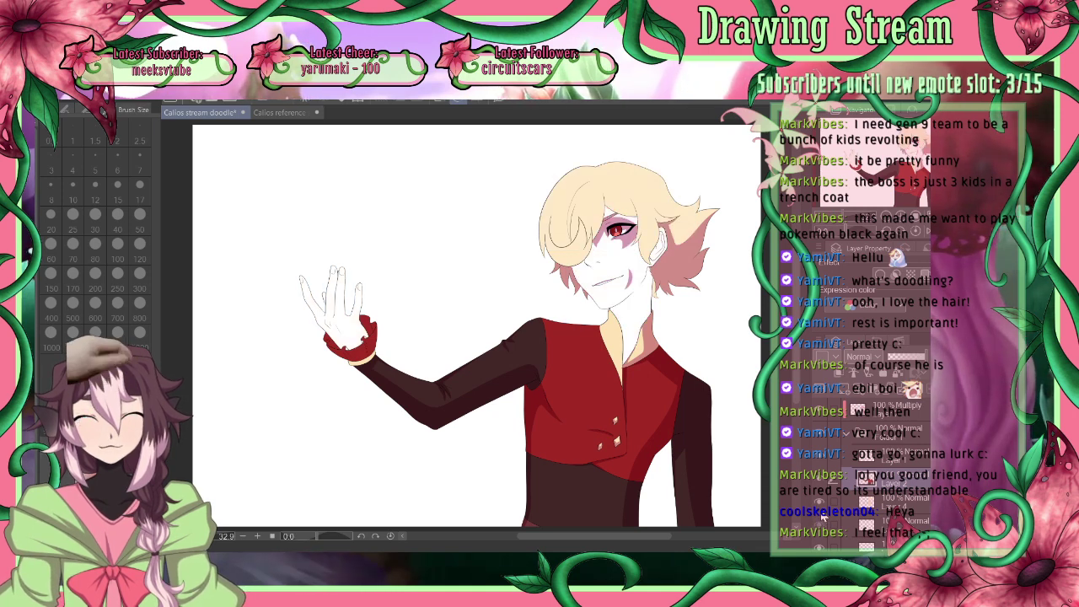
left_click(822, 520)
left_click(822, 508)
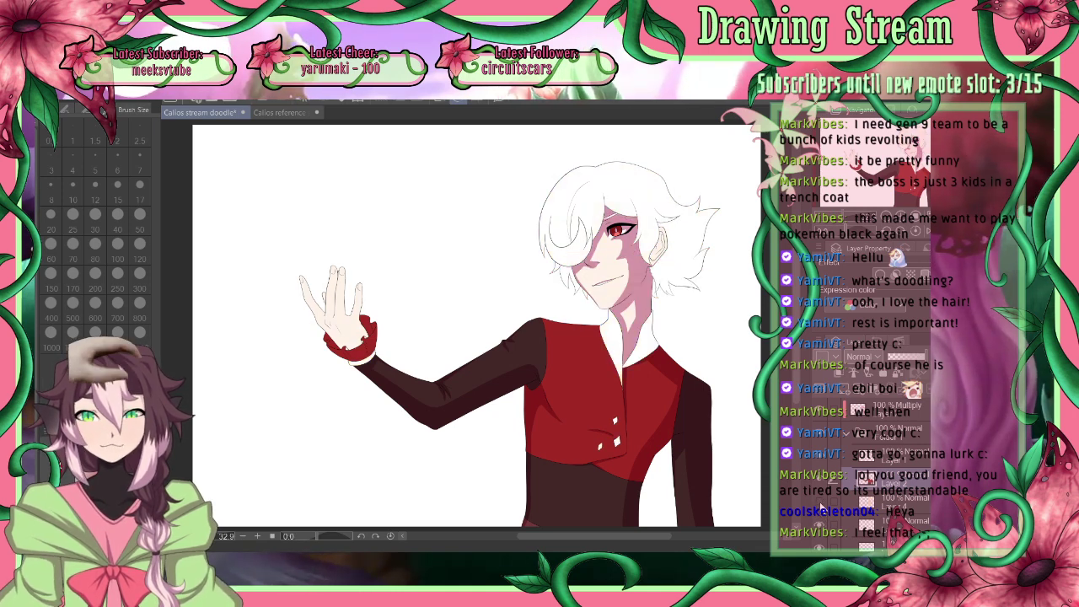
left_click(823, 506)
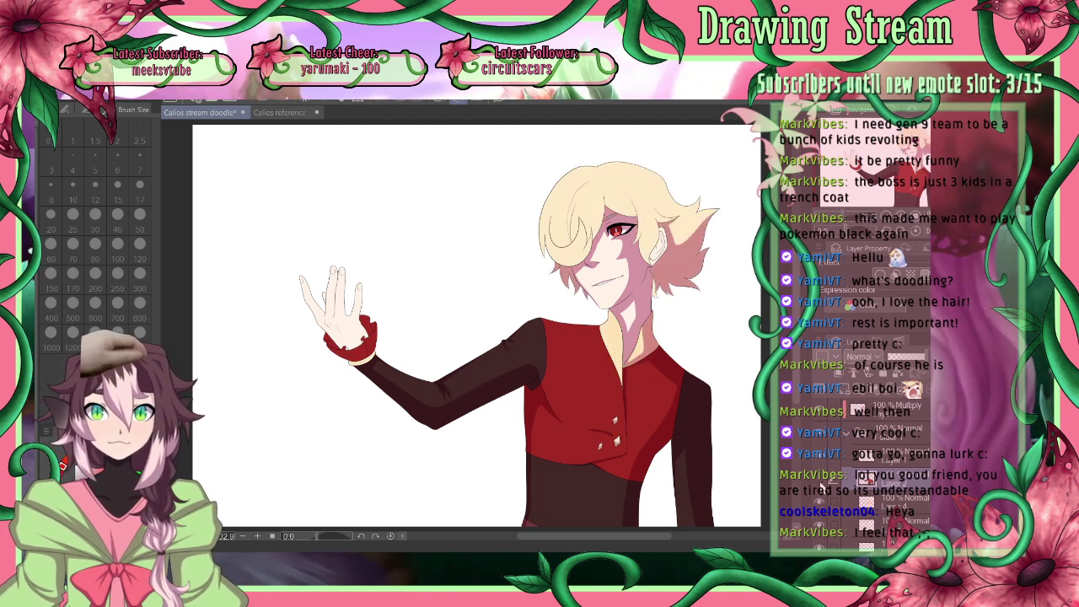
left_click(822, 485)
left_click(819, 472)
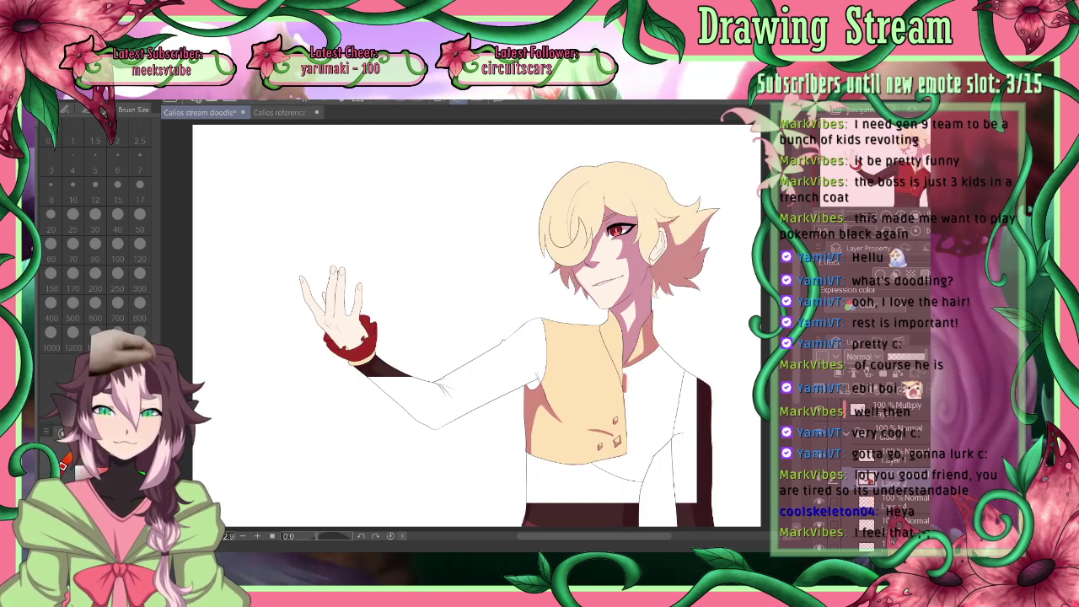
left_click(819, 459)
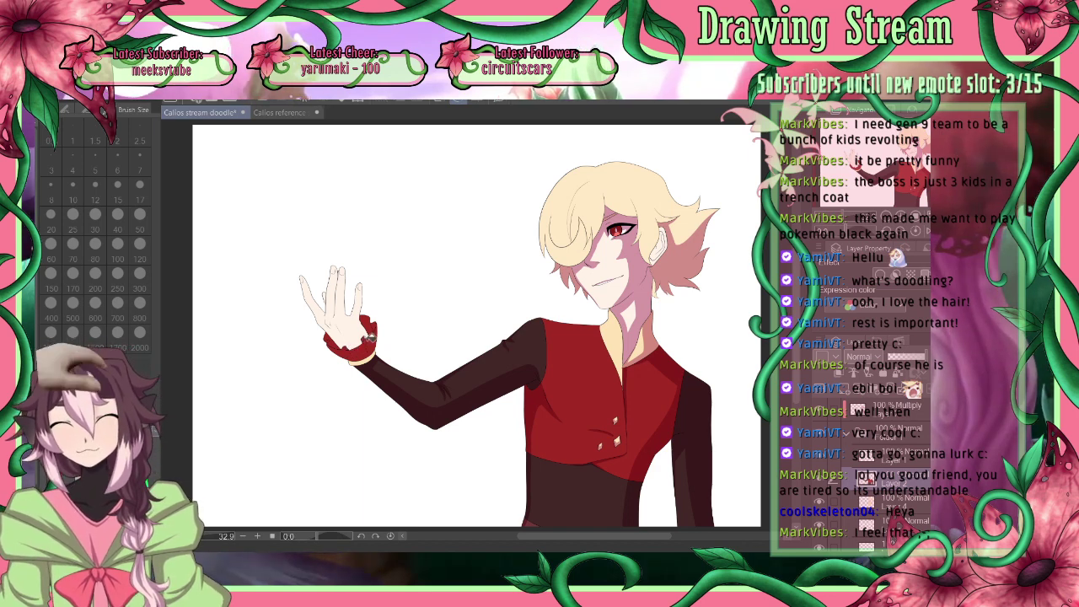
left_click(370, 334)
key("ctrl+z")
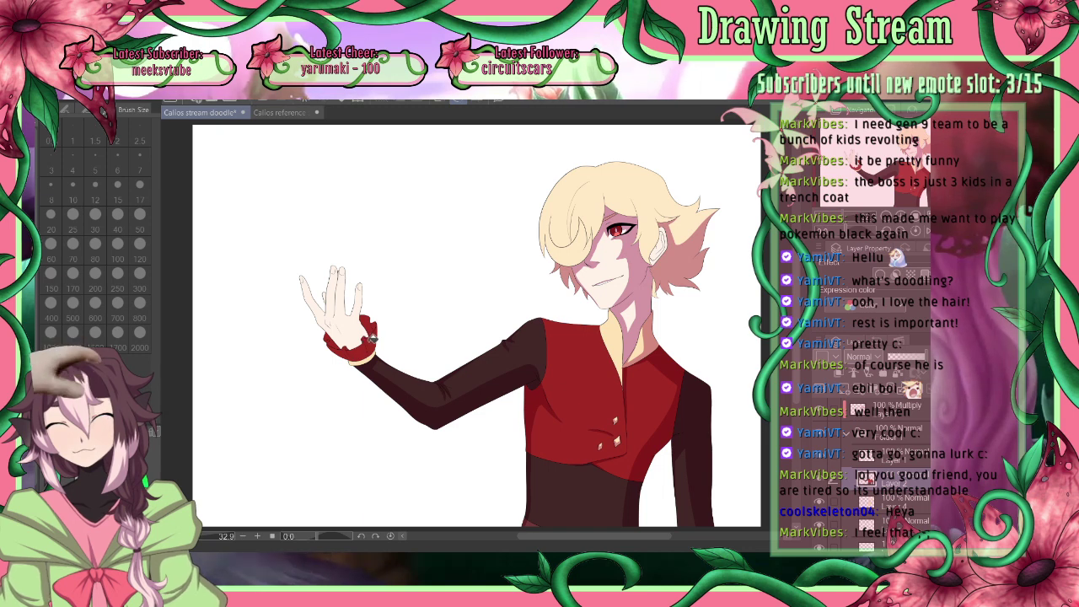
Collapse the colour layer folder and shade the wrist cuff on the Multiply layer with a size 15 brush
left_click(847, 432)
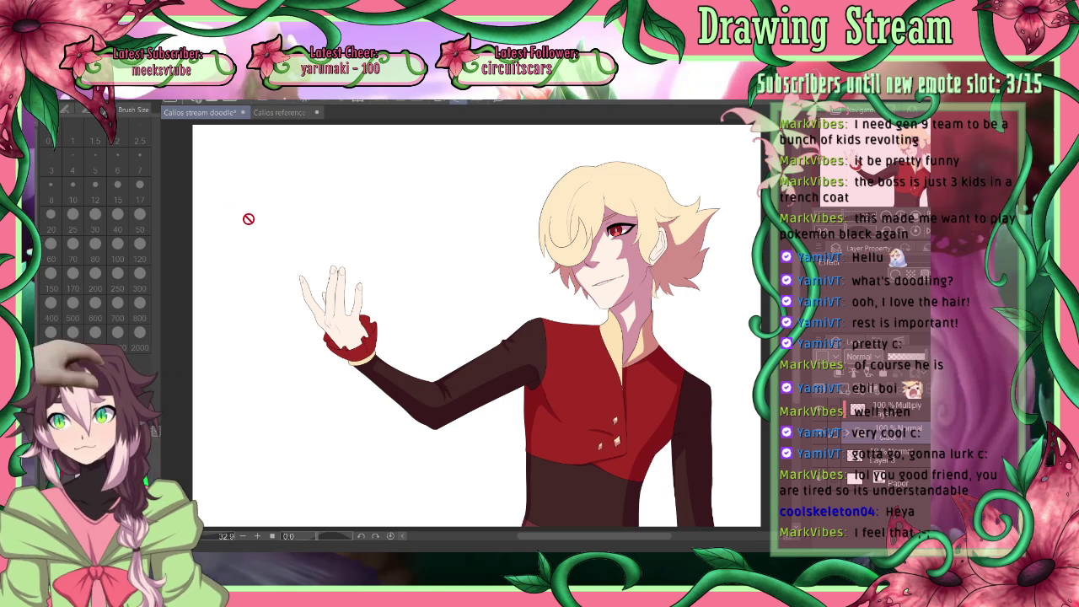
key("p")
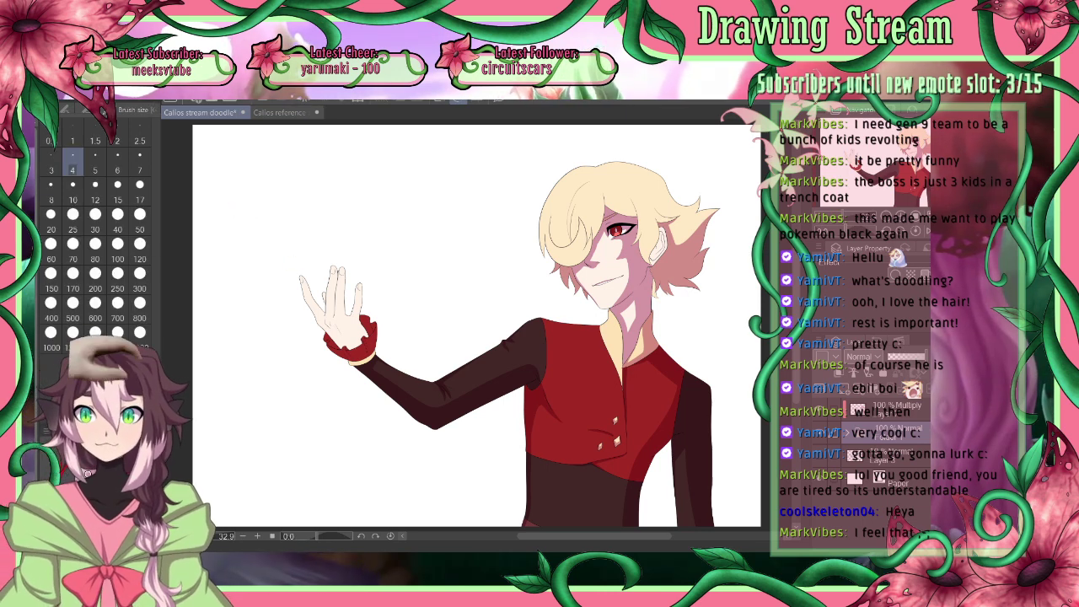
left_click(101, 217)
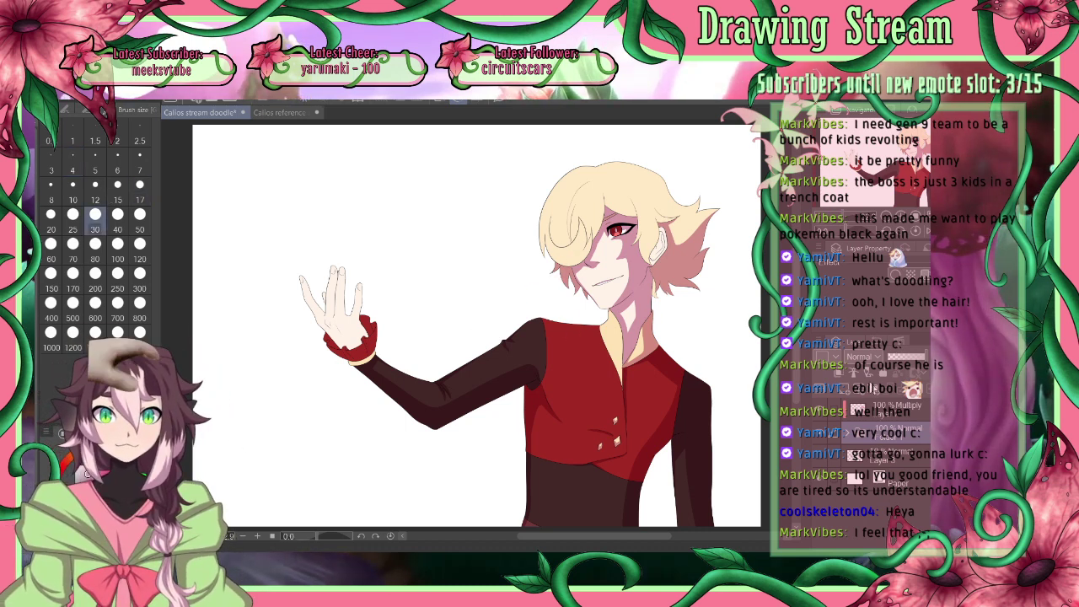
left_click(885, 411)
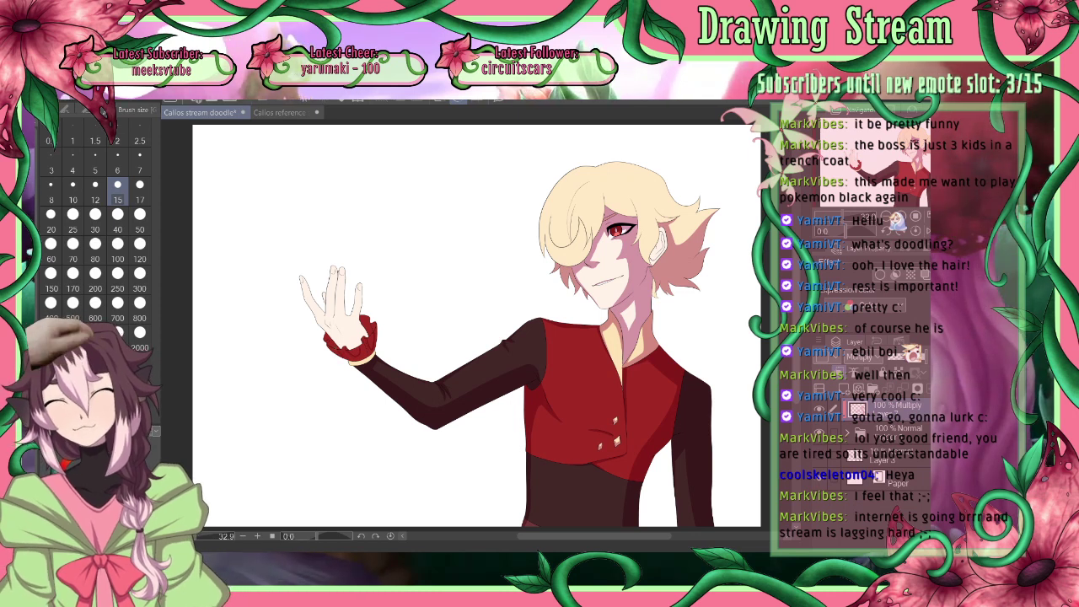
Check the drawing mirrored, restore its orientation, and outline and fill a shadow on the raised hand's palm
left_click(928, 231)
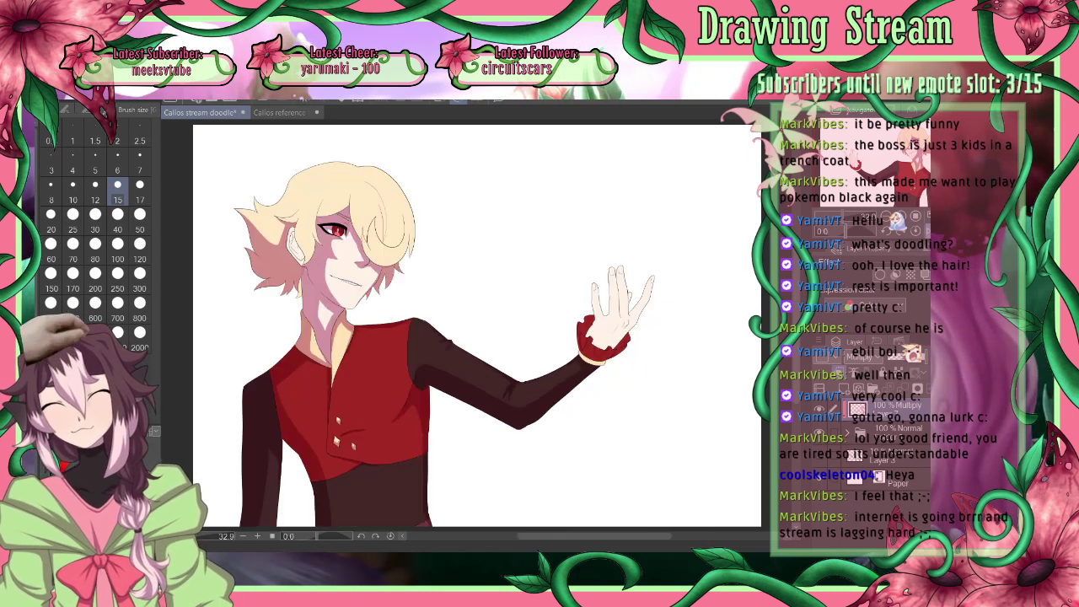
key("h")
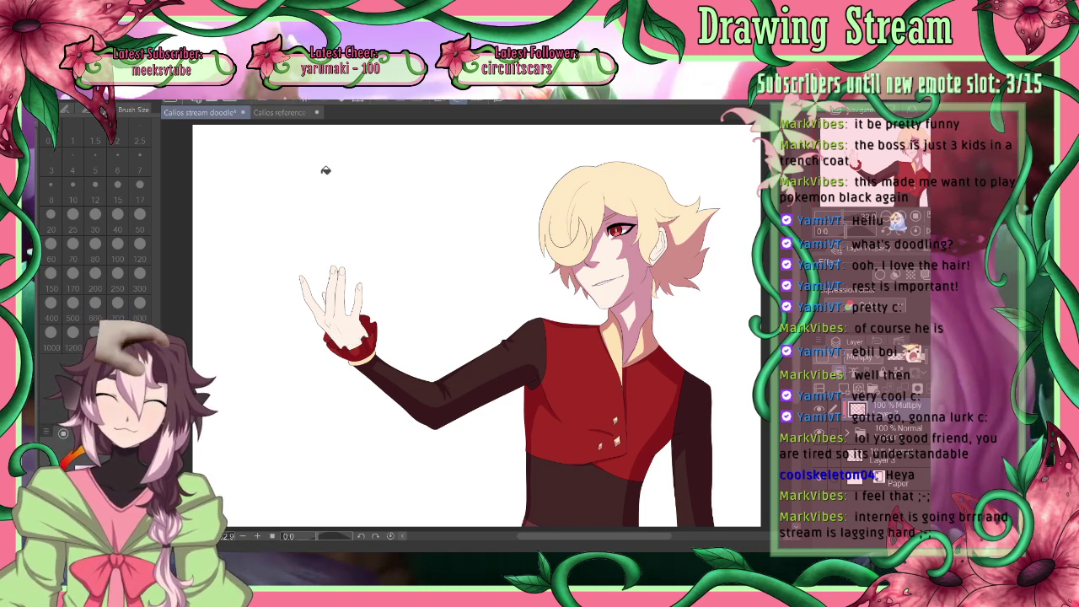
key("p")
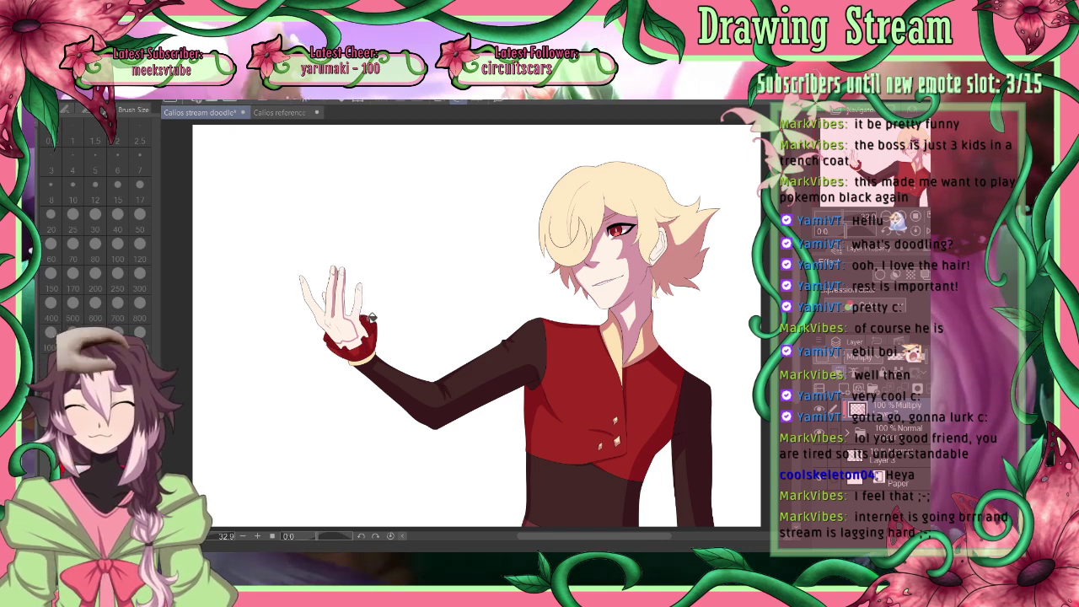
left_click(369, 316)
left_click(361, 341)
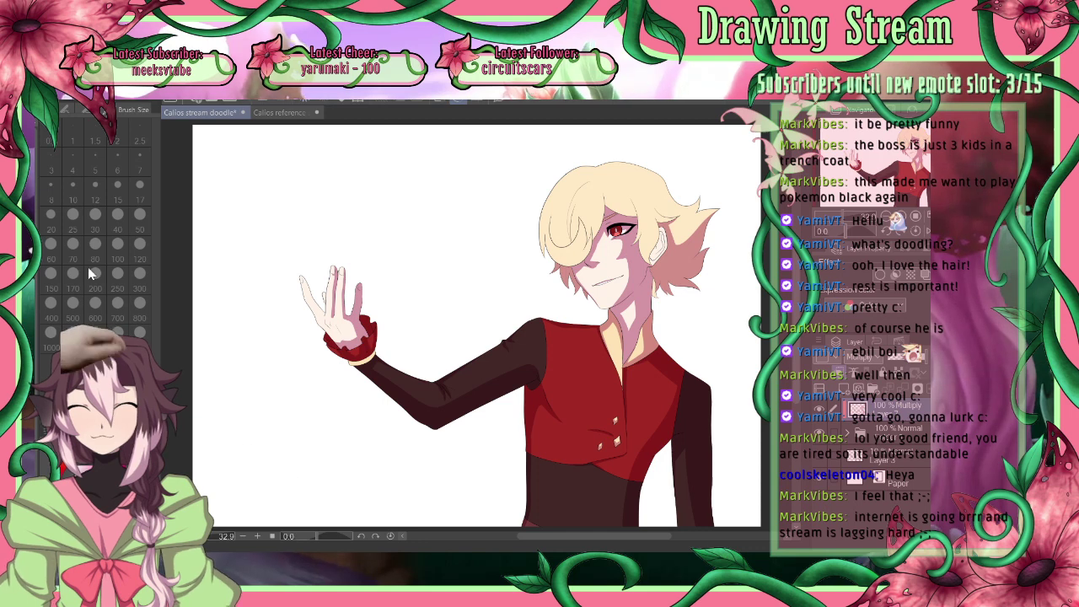
Shade the raised hand's fingers using sizes 80 and 40, and add a midriff crease with a size 17 brush
key("p")
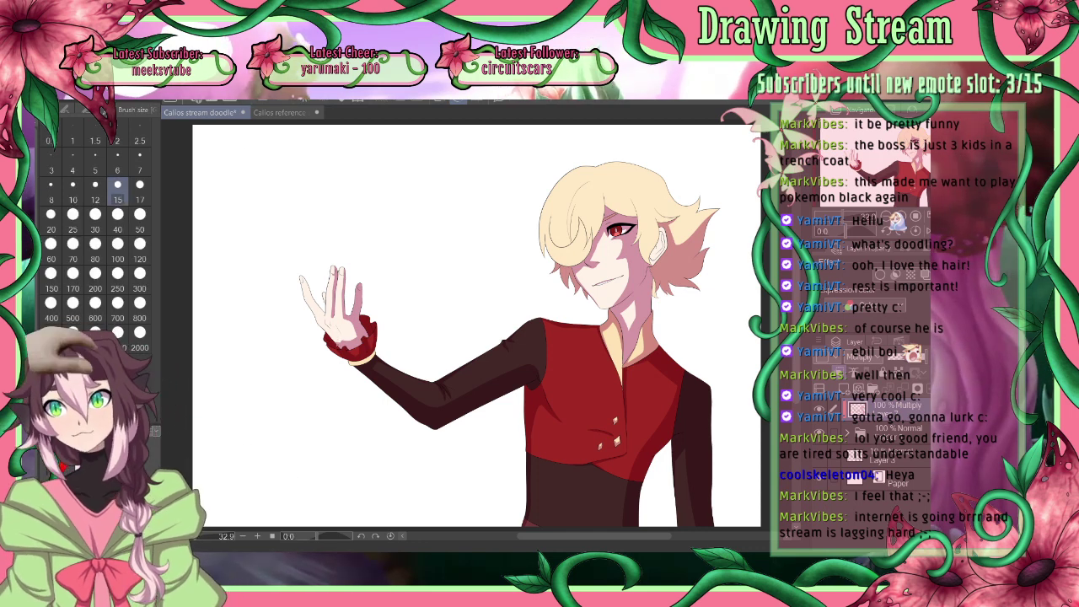
left_click(94, 244)
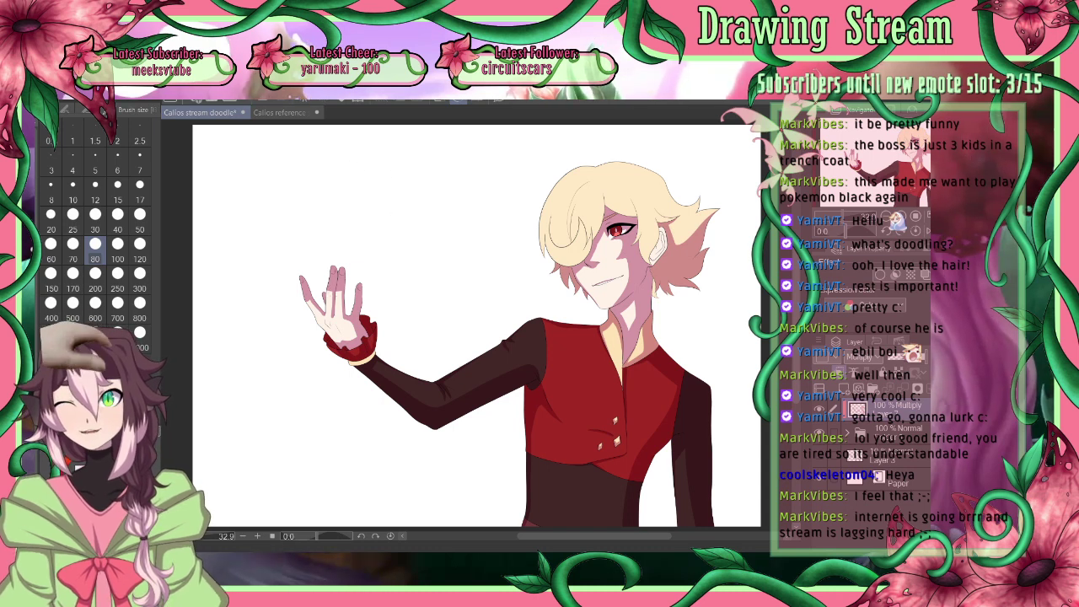
left_click(928, 230)
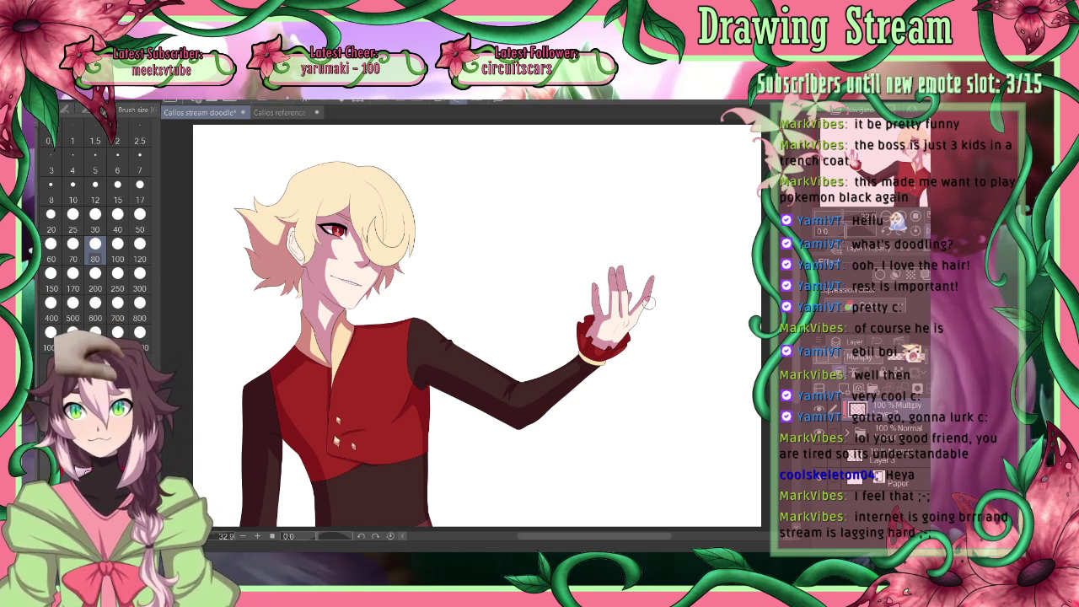
left_click(122, 217)
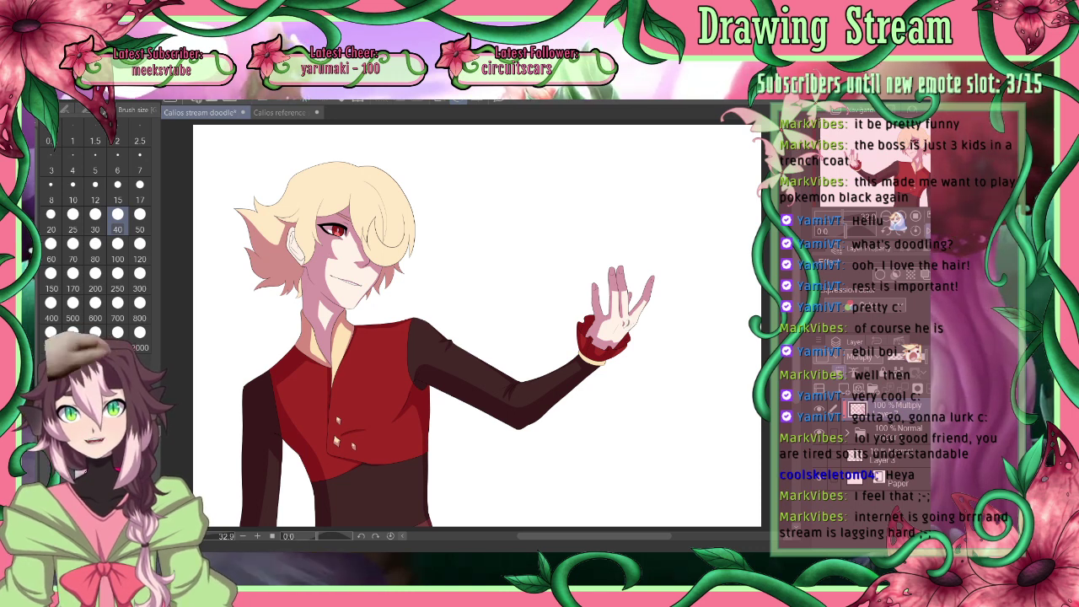
left_click(927, 231)
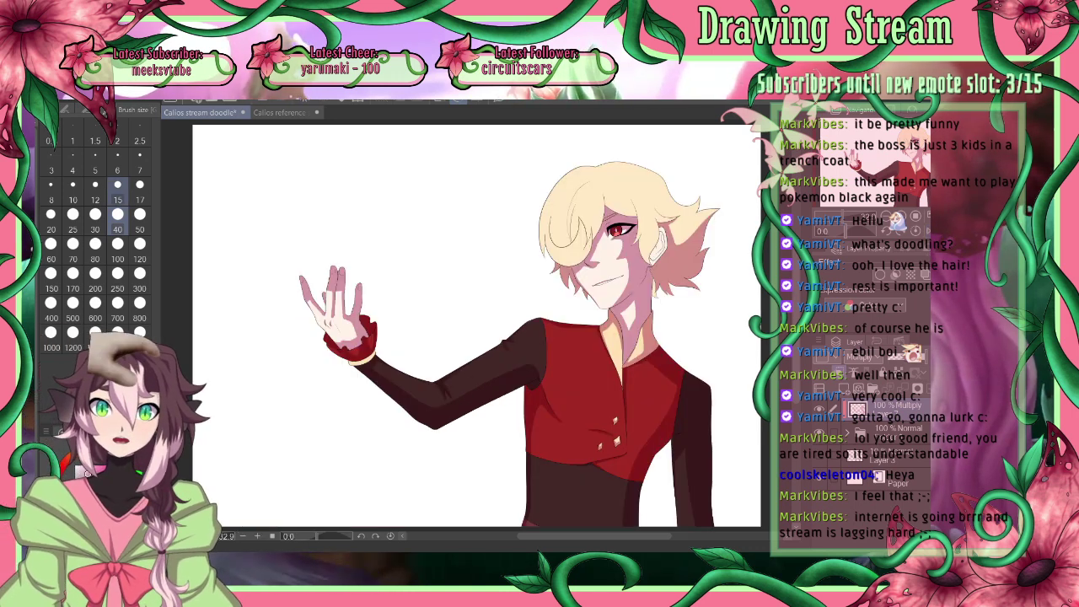
left_click(140, 191)
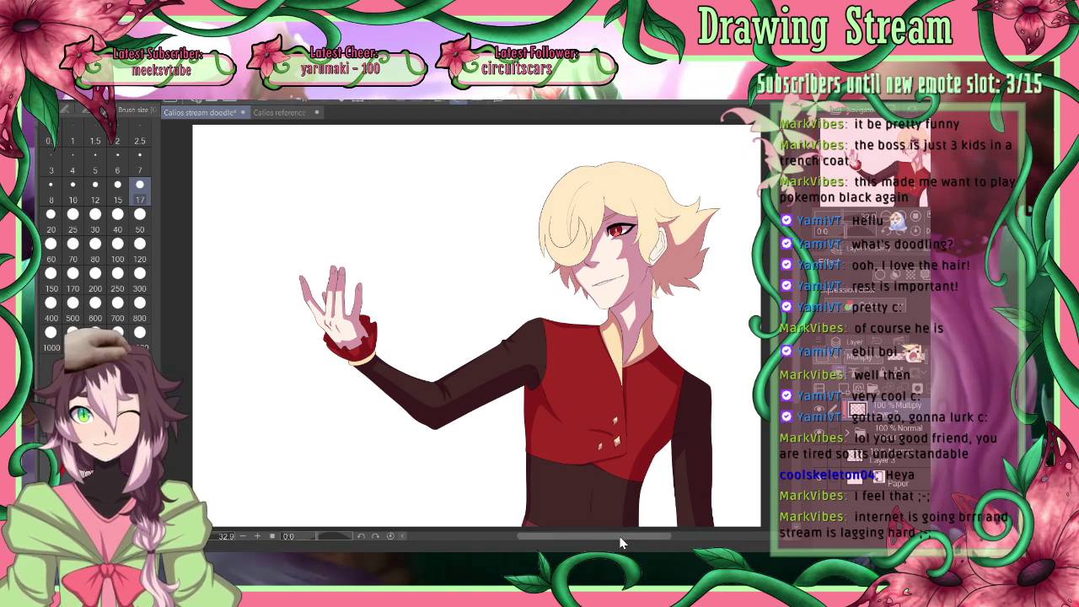
Set the brush size to 15 and fill the ear with shadow on the Multiply layer
left_click_drag(622, 536, 634, 535)
left_click_drag(798, 345, 800, 334)
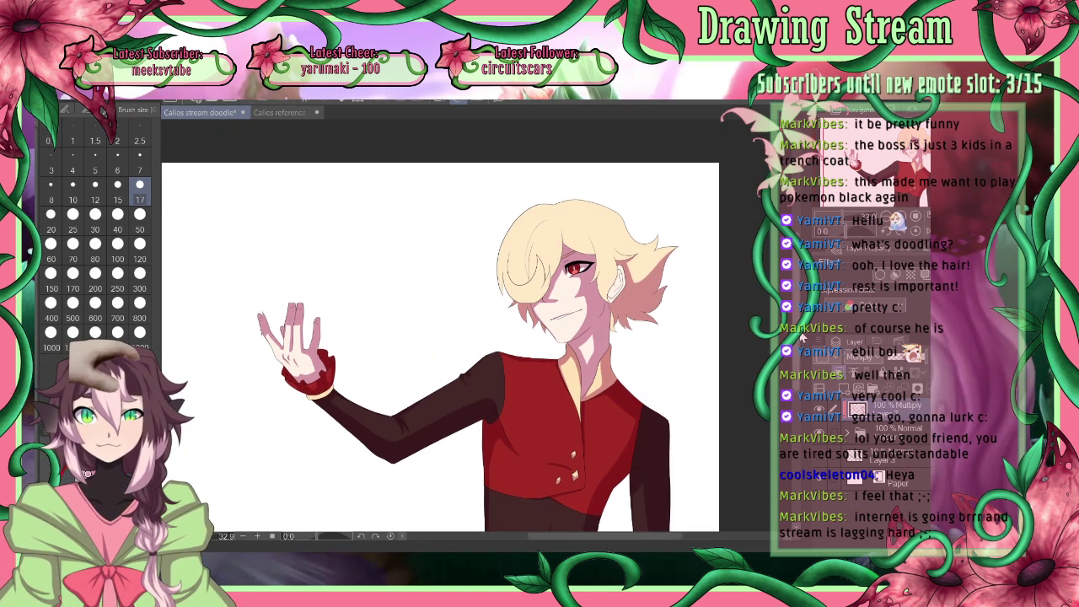
scroll(683, 227, "up", 2)
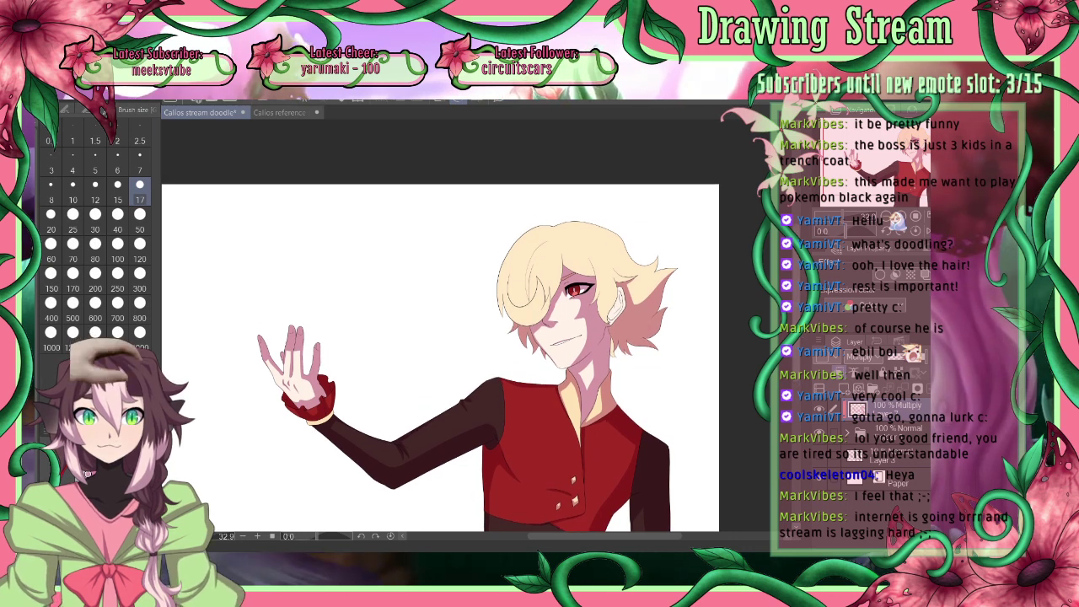
left_click(118, 214)
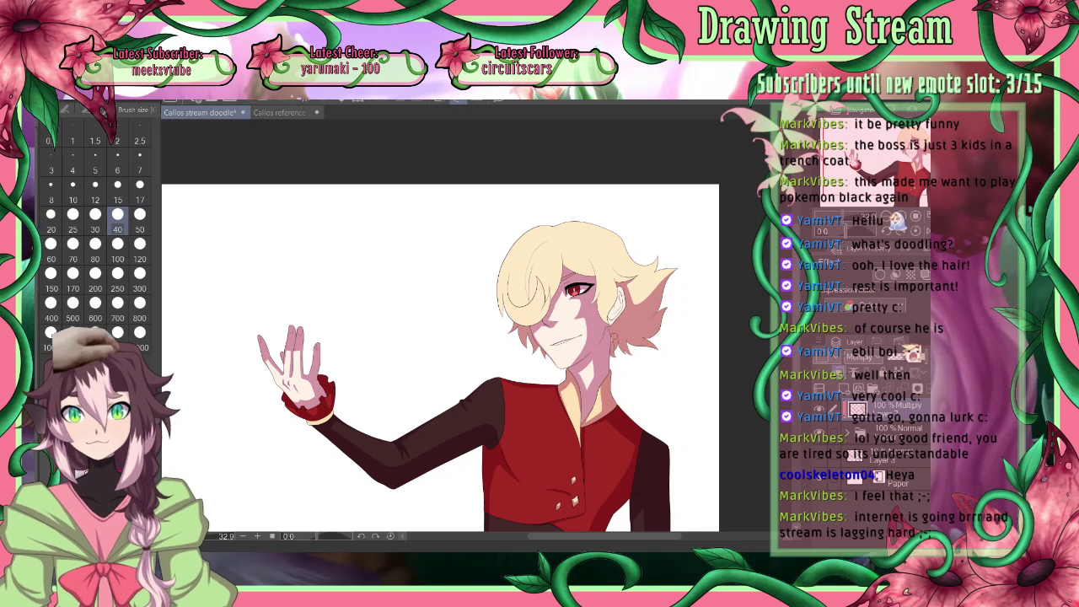
left_click(119, 189)
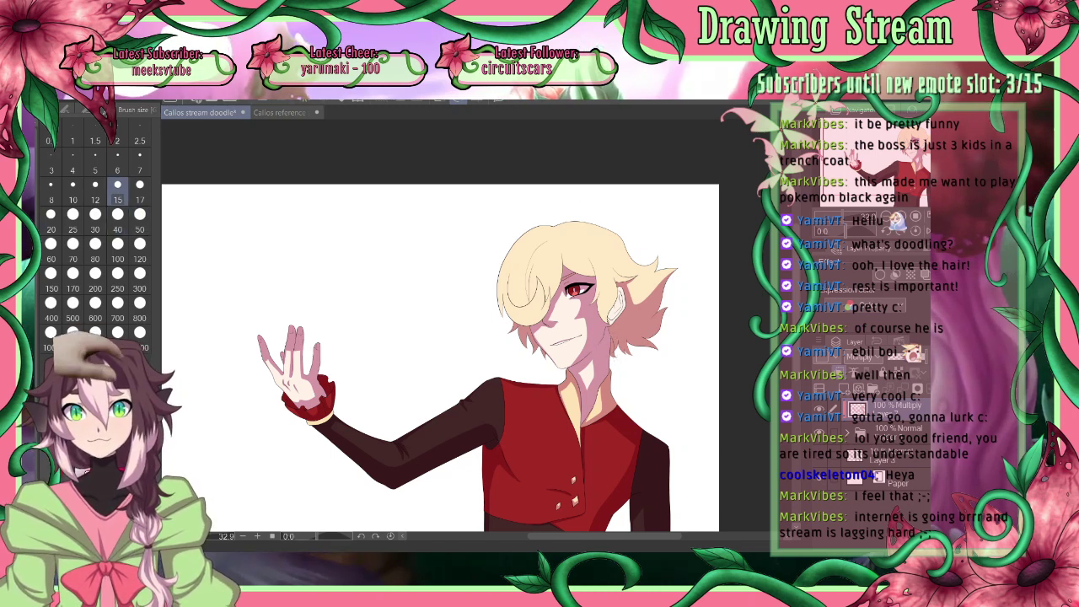
key("g")
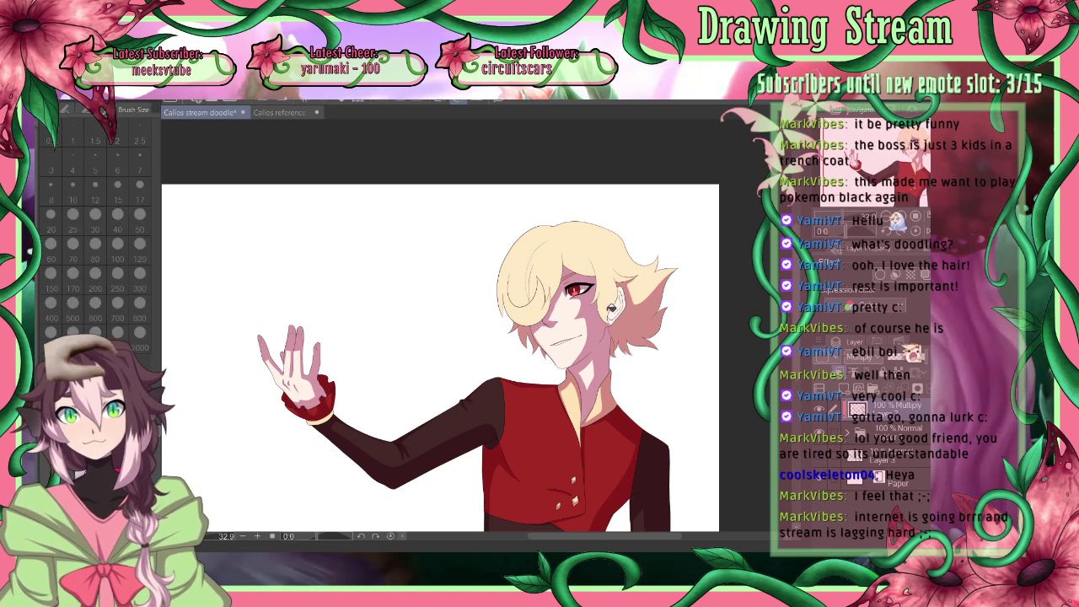
left_click(613, 311)
left_click(621, 298)
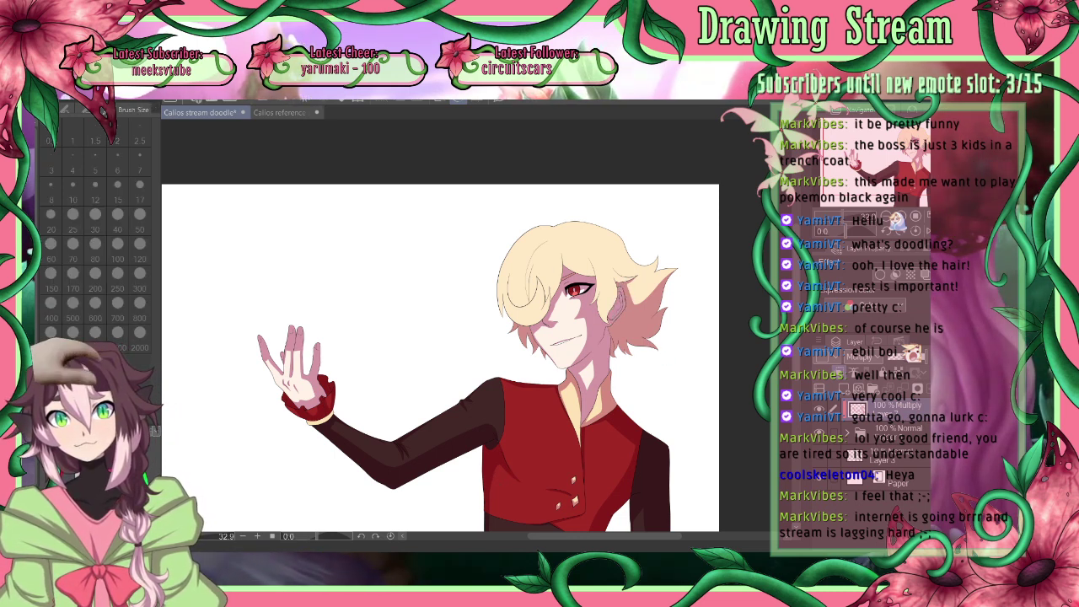
Rework the shadow on the back hair tufts with the size 15 brush, the size 80 eraser and fills
key("p")
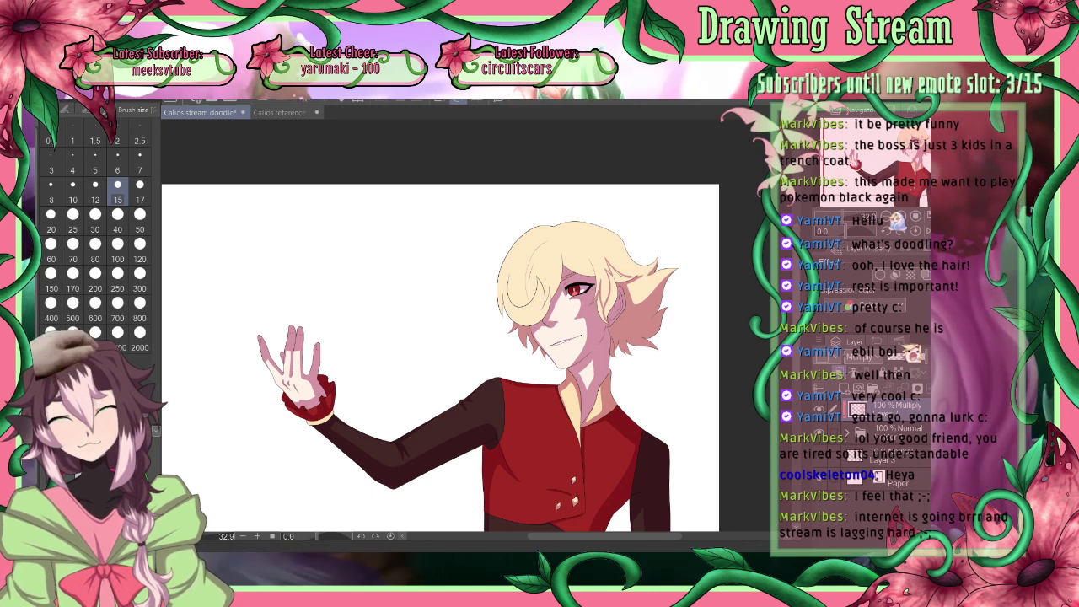
key("e")
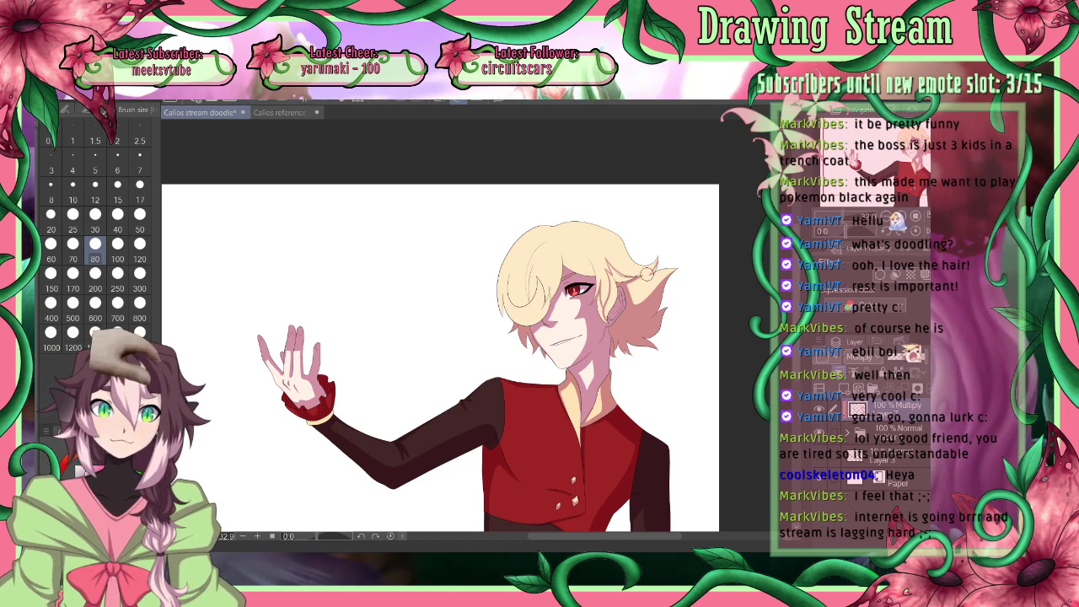
key("g")
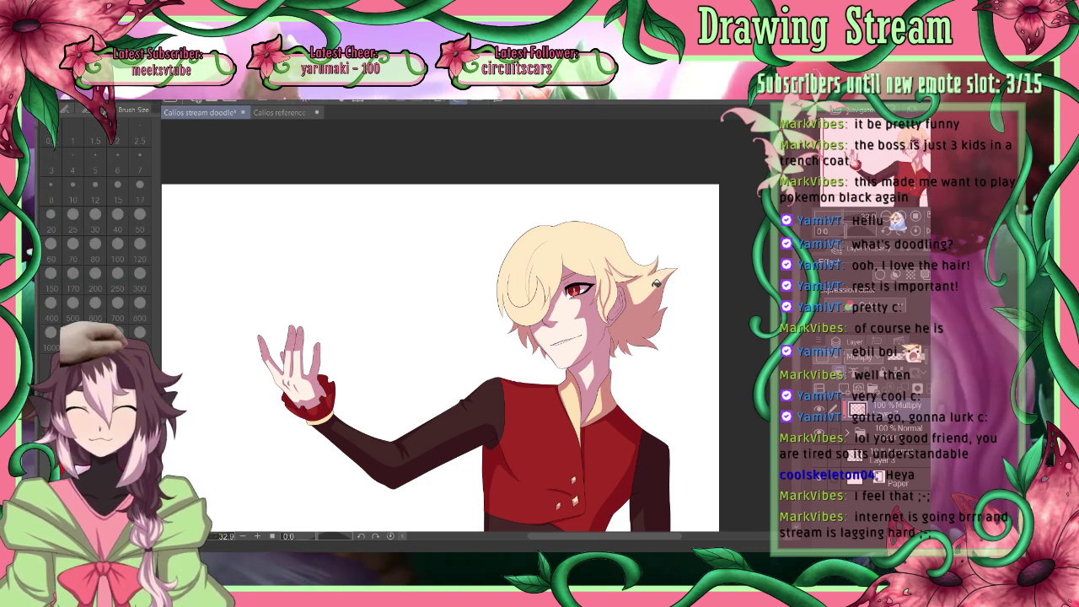
key("e")
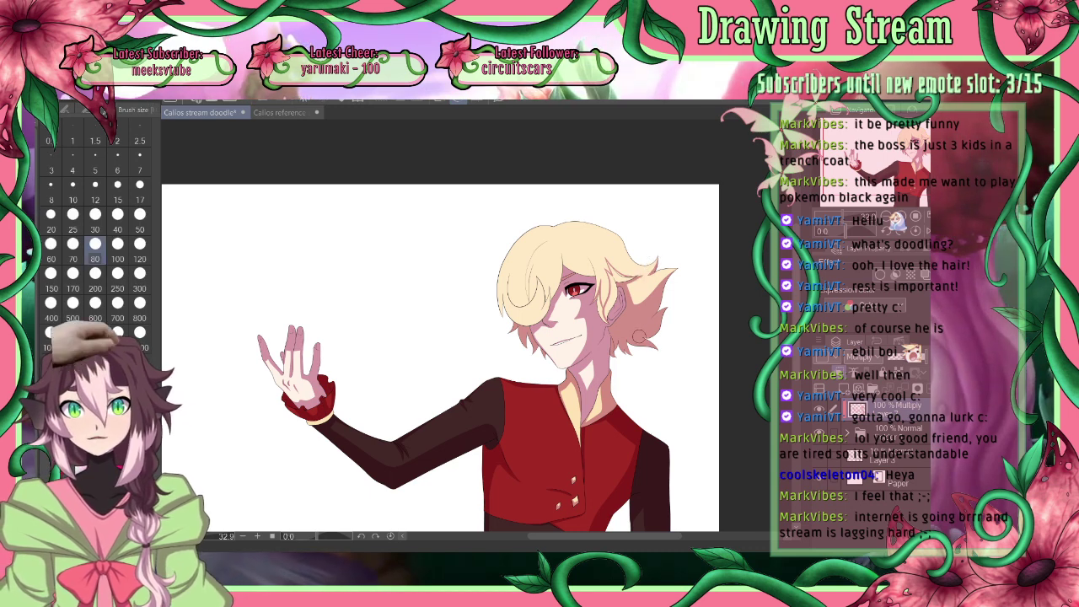
key("g")
left_click(607, 311)
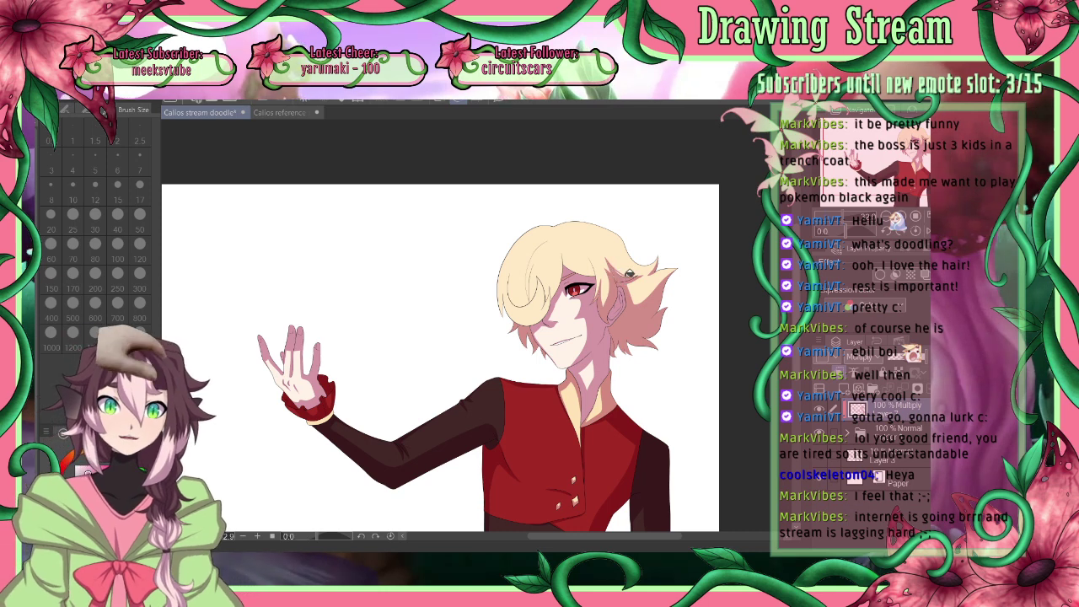
Paint strand shadows across the fringe and crown of the hair with a size 12 brush
key("p")
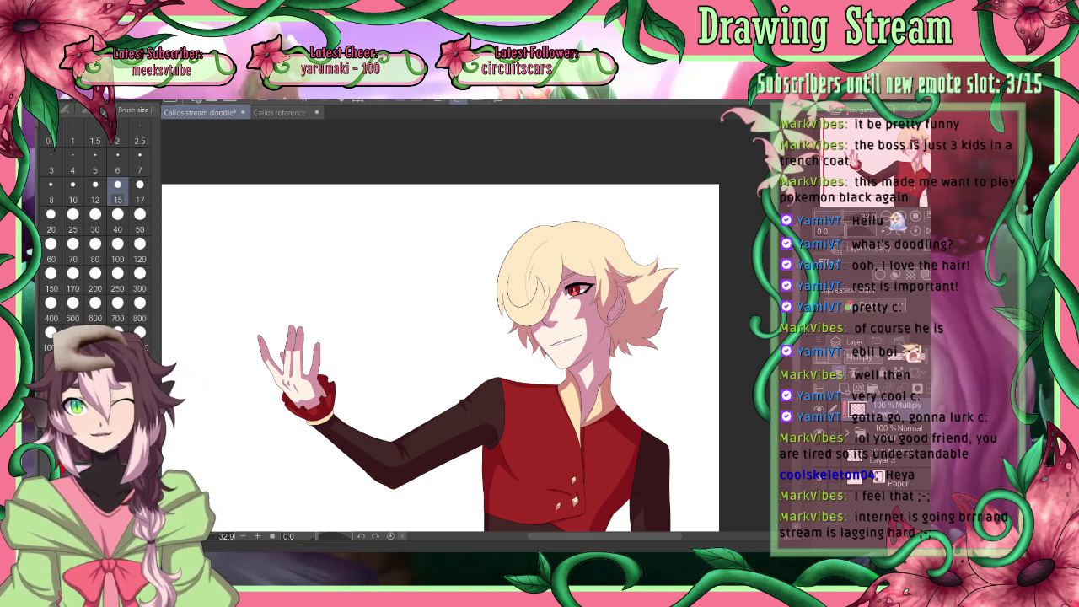
left_click(72, 214)
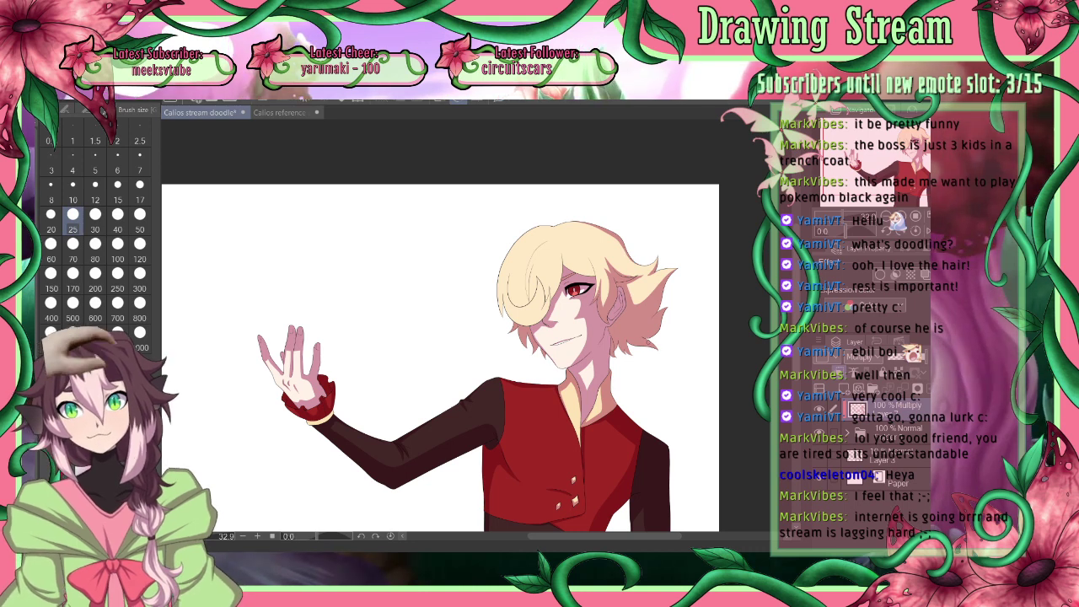
left_click(95, 187)
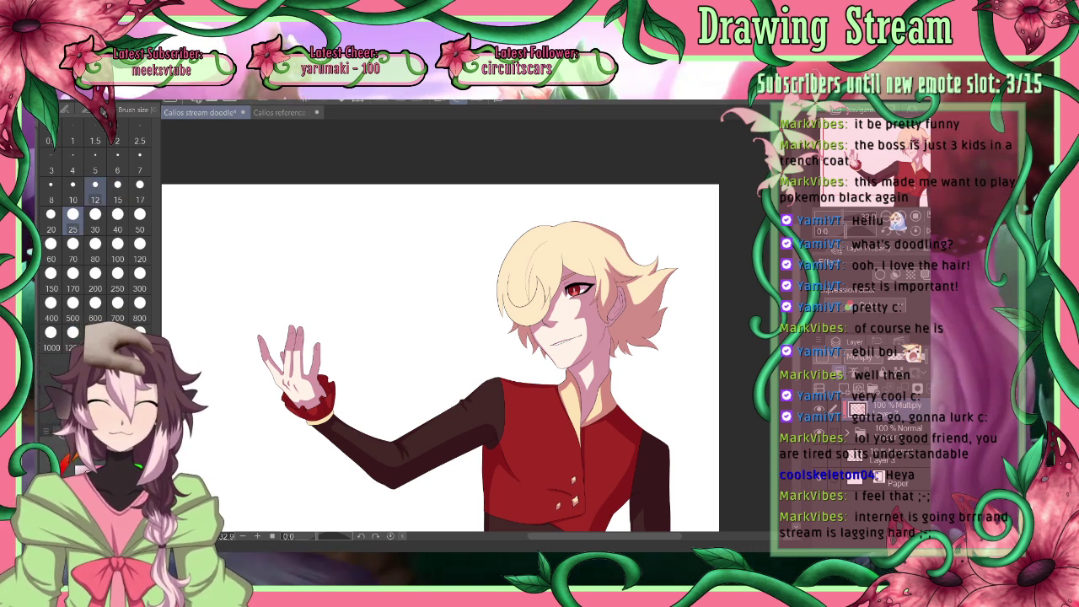
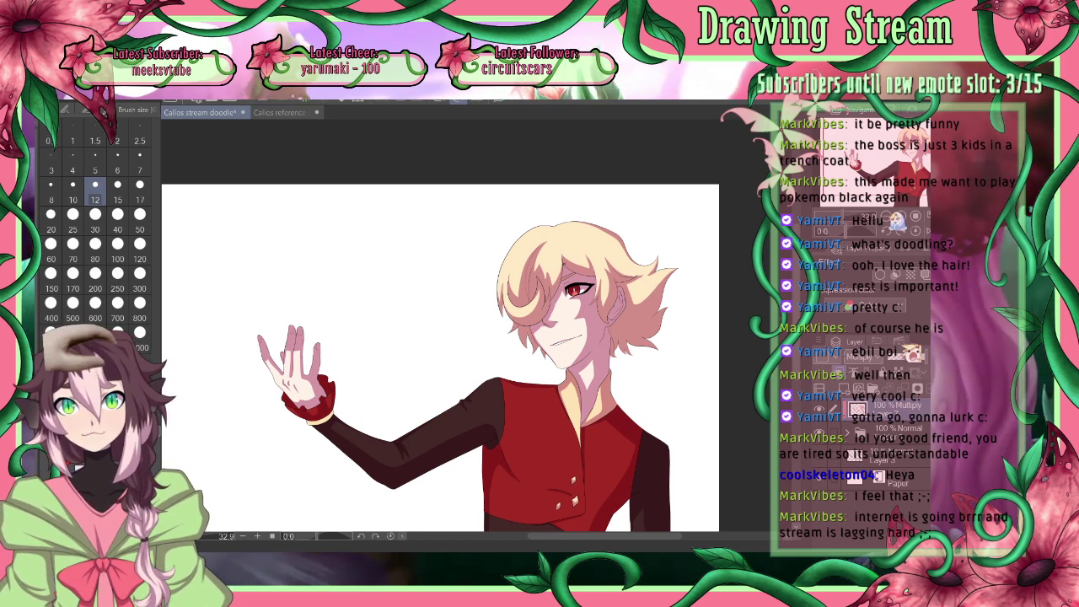
Paint a thin rim shadow along the top and back edge of the hair at size 30, checking it mirrored
left_click(94, 215)
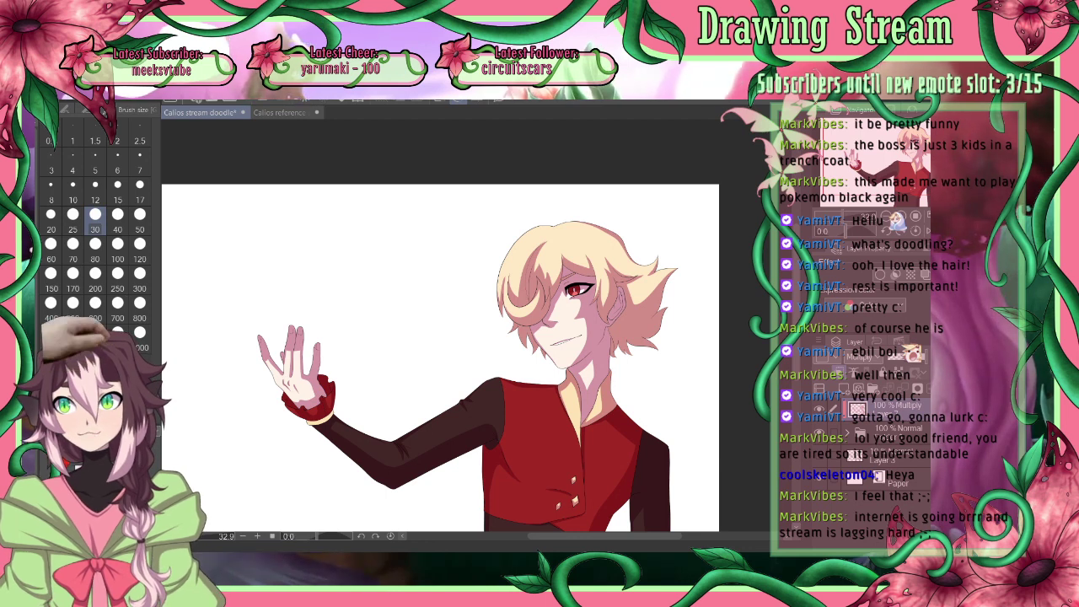
key("e")
left_click(117, 194)
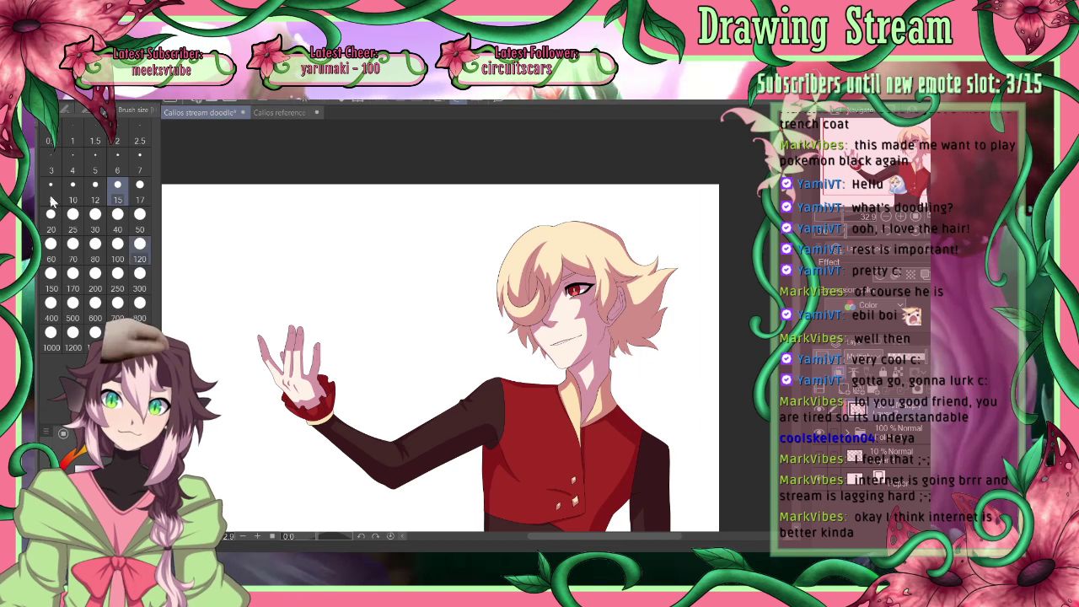
key("e")
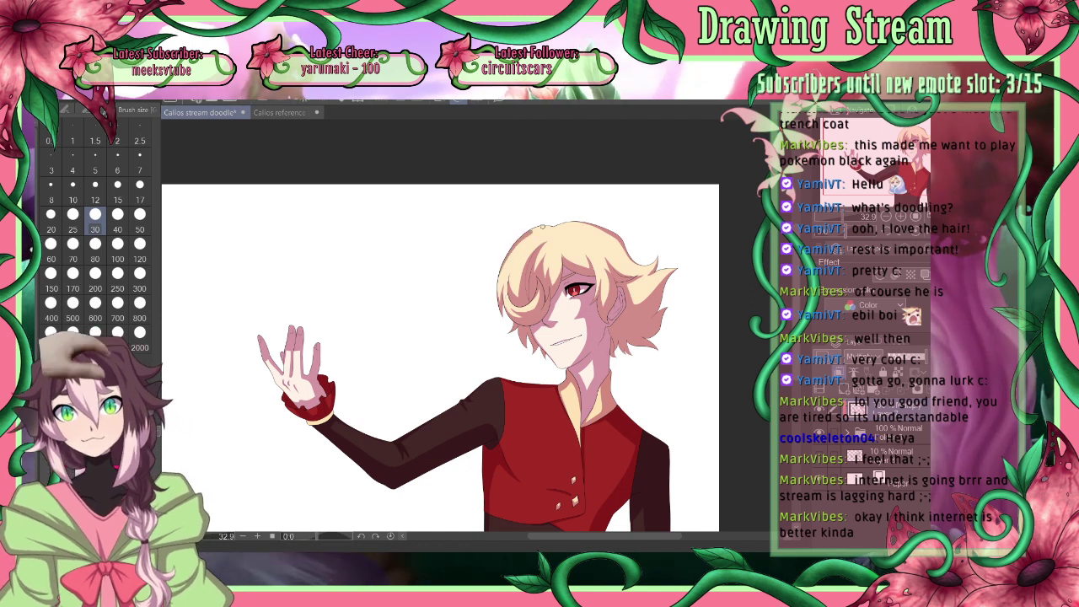
left_click_drag(567, 223, 589, 223)
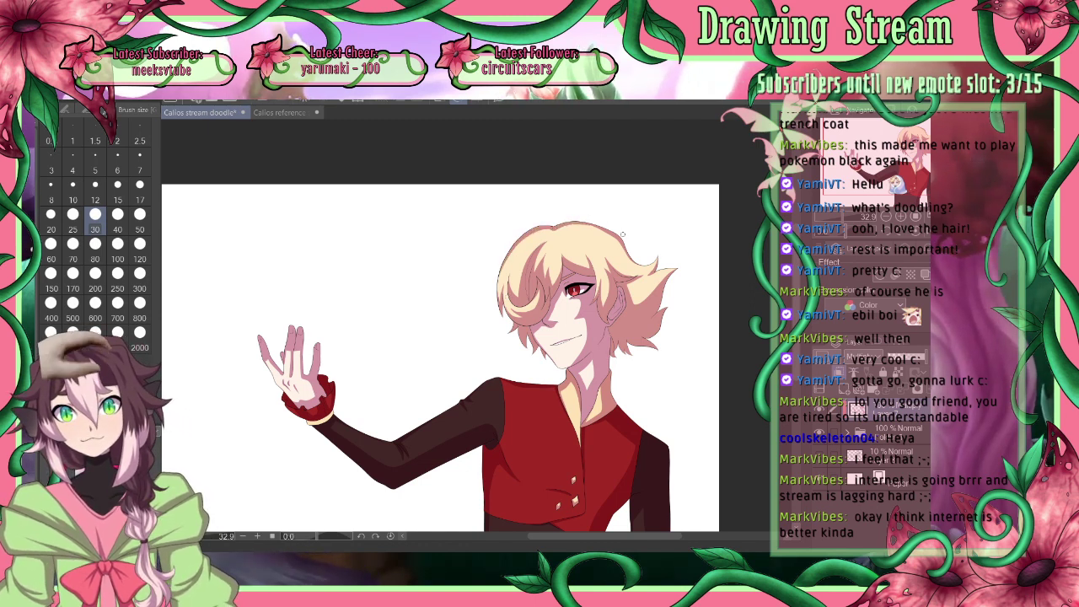
left_click(929, 232)
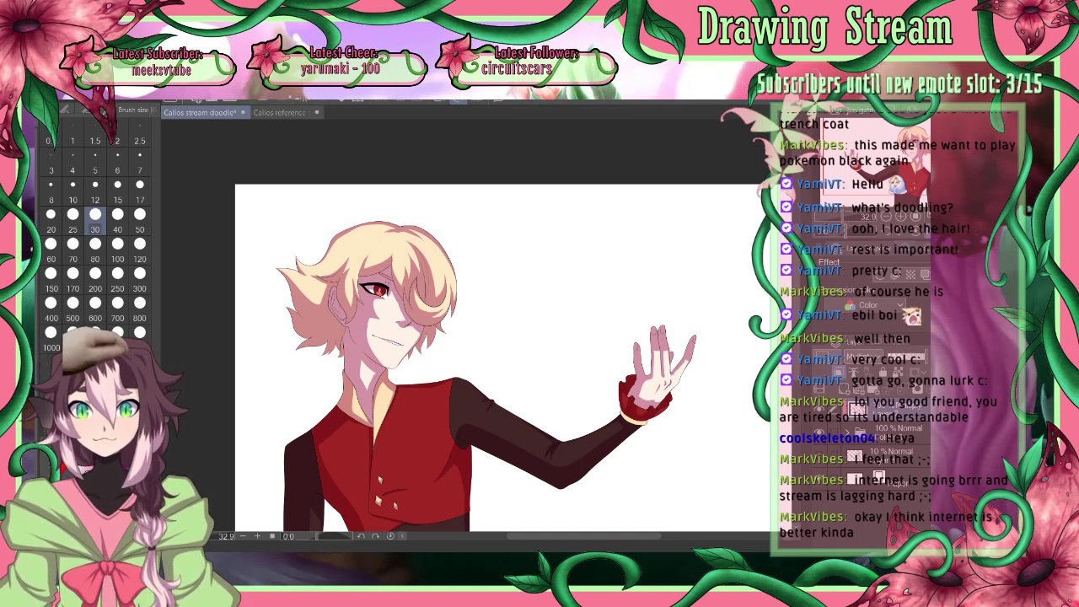
left_click(929, 232)
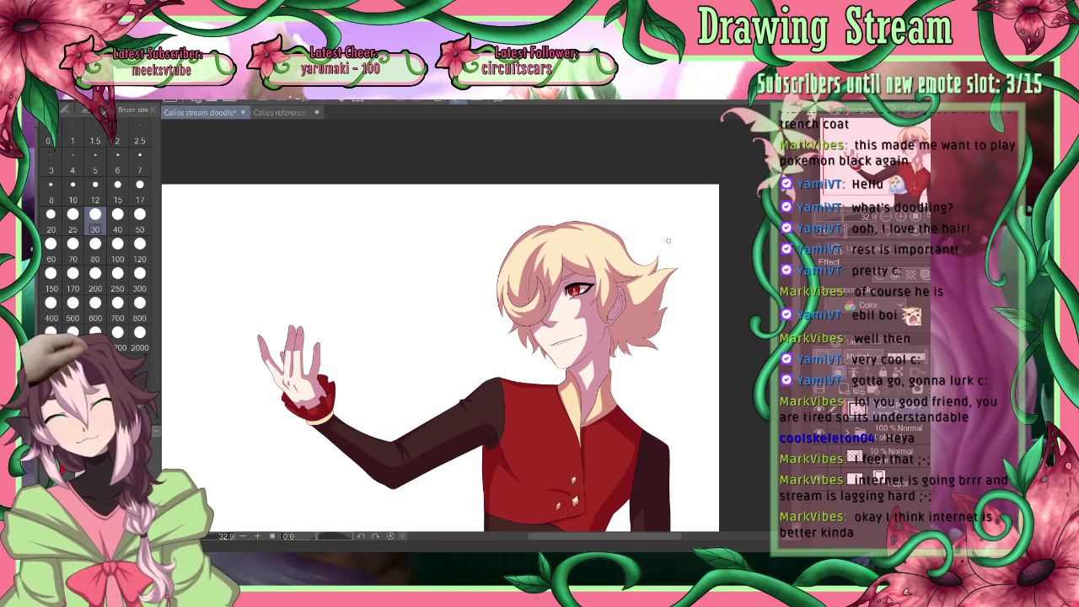
Touch up the shadow along the collar and vest opening with the size 80 eraser, a size 12 brush and a fill
left_click(928, 218)
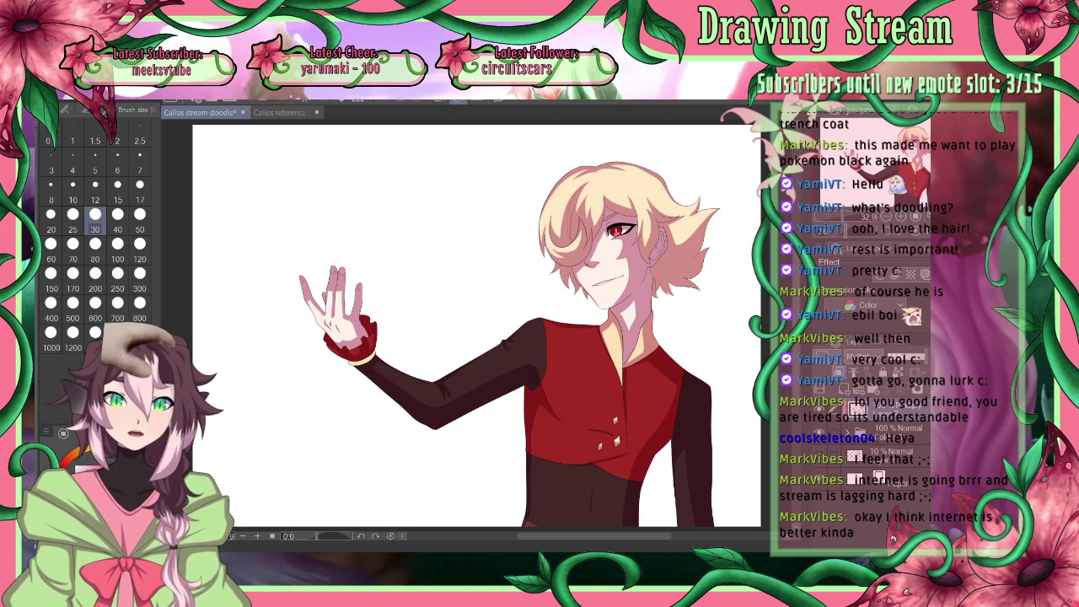
left_click(100, 259)
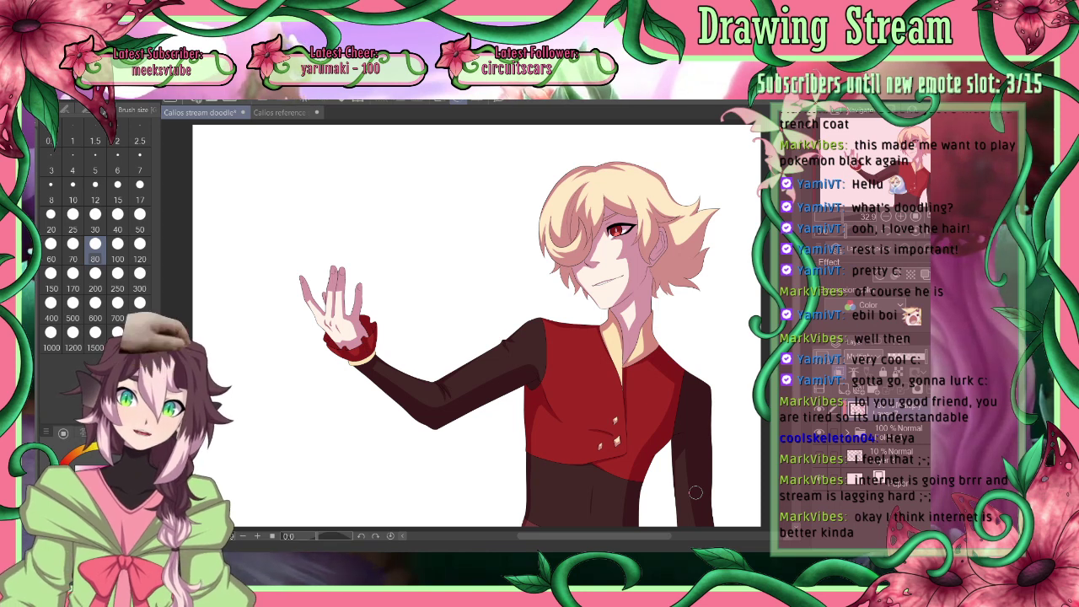
left_click(95, 192)
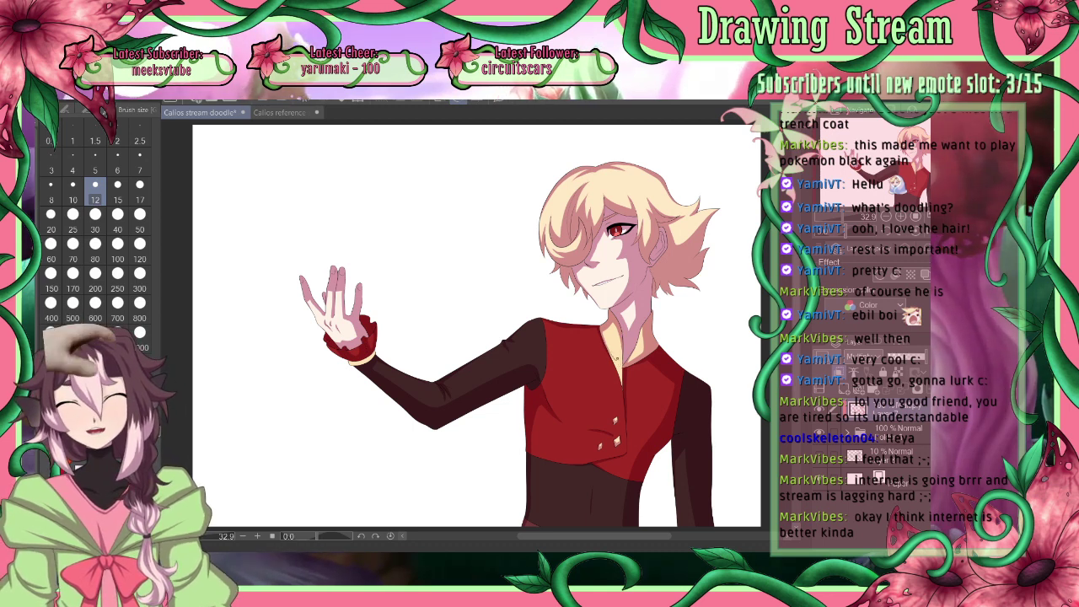
key("g")
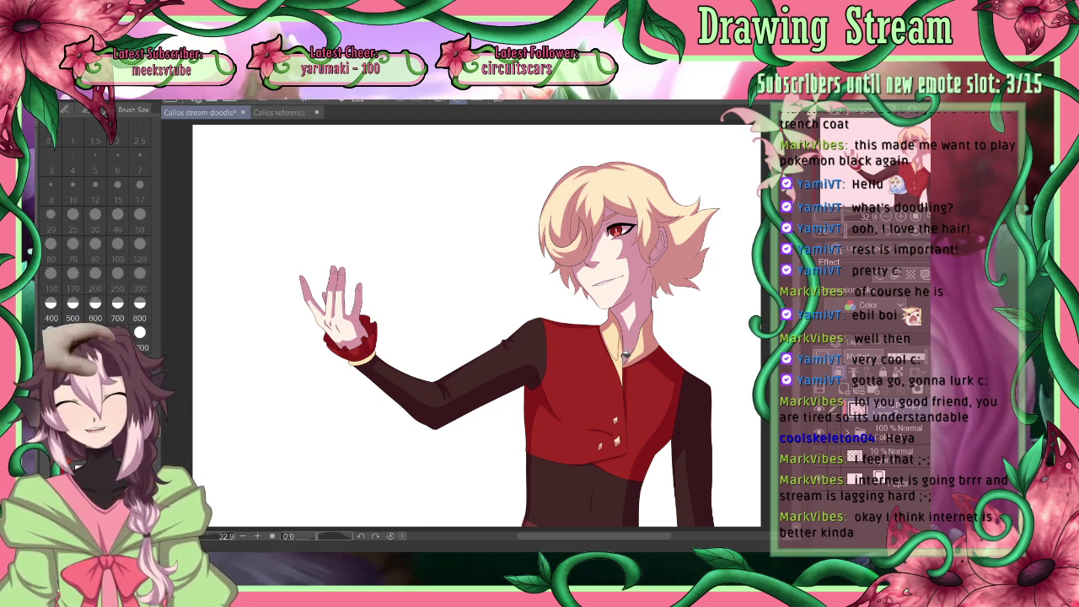
left_click(617, 357)
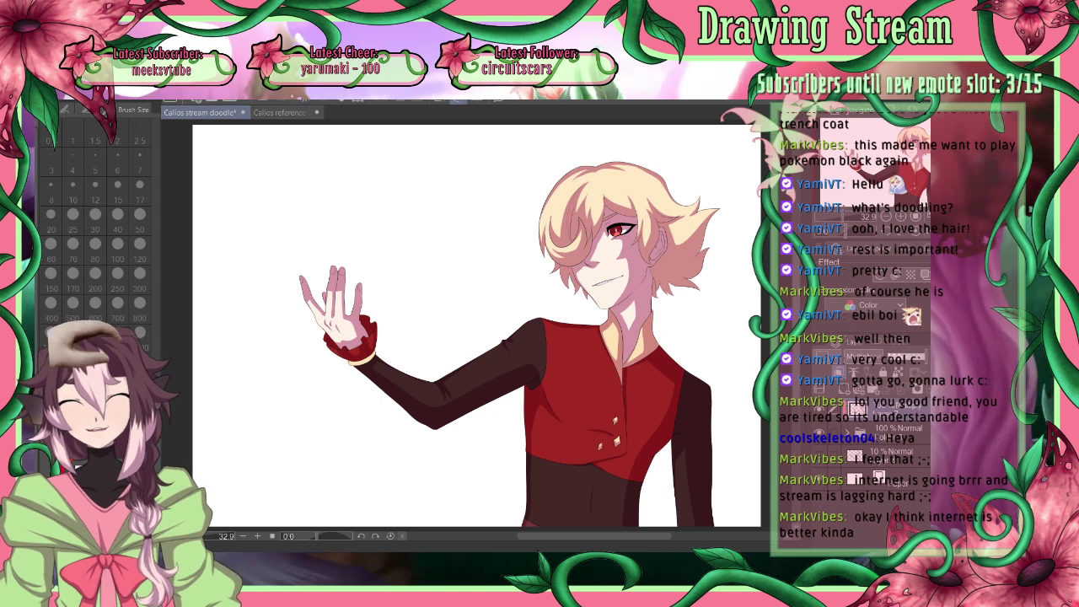
Add a new clipped Multiply layer and brush a soft shadow gradient over the character with the Soft airbrush
key("b")
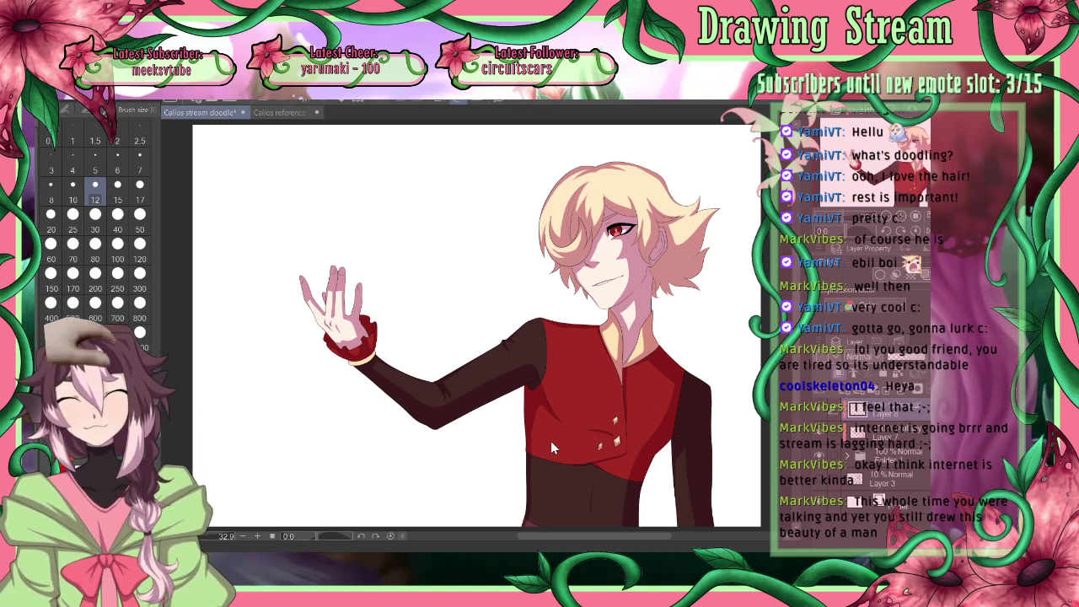
left_click(139, 187)
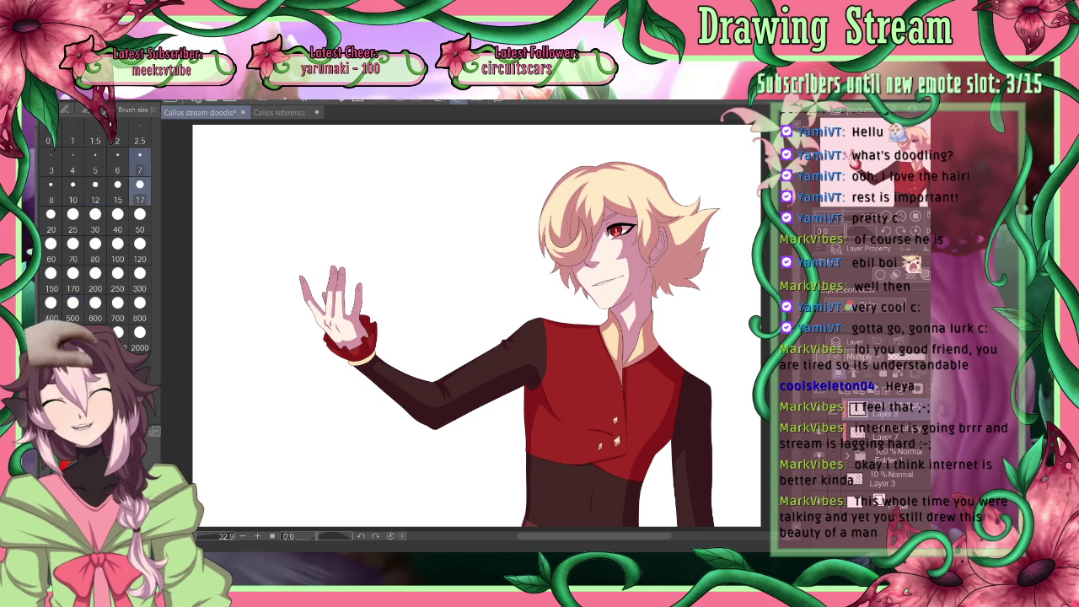
left_click(89, 111)
left_click(121, 181)
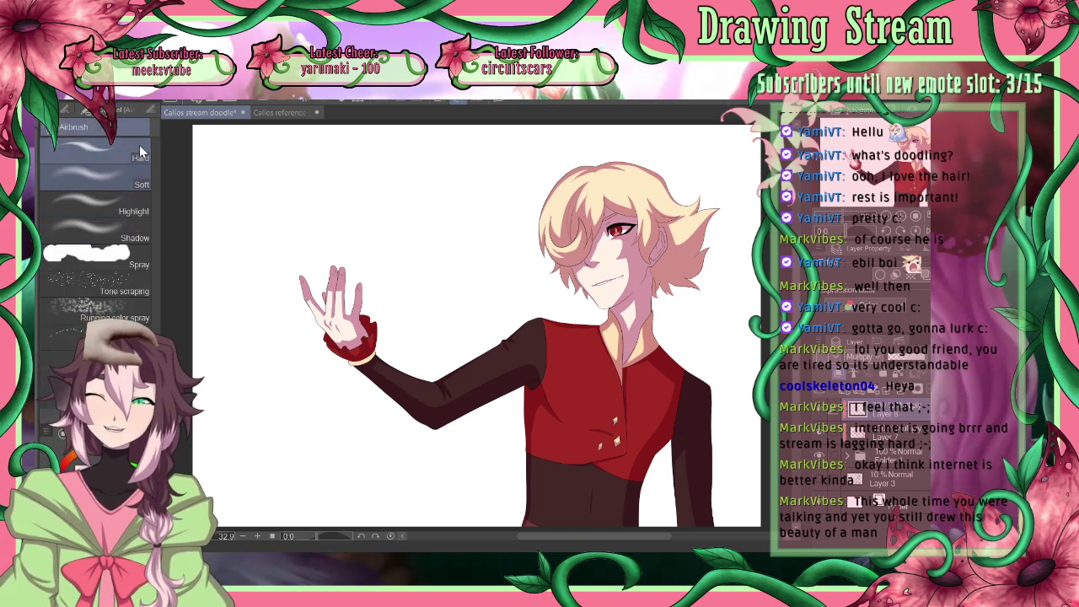
left_click(150, 111)
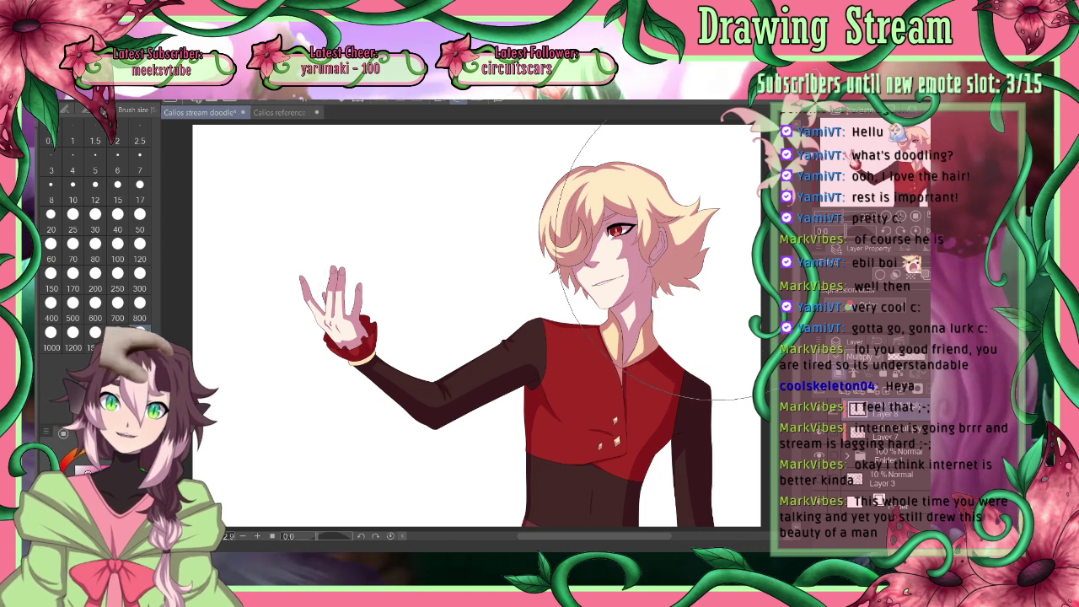
mouse_move(733, 236)
left_mouse_down()
mouse_move(733, 278)
mouse_move(759, 295)
left_mouse_up()
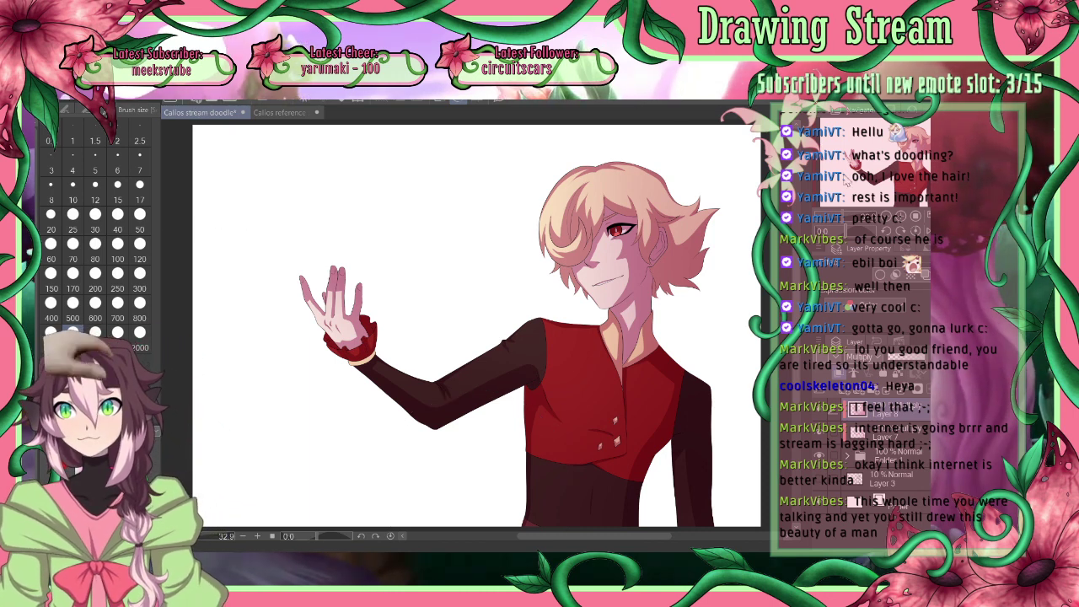
Add another clipped Multiply layer above and set the Soft airbrush size to 800 for more soft shading
left_click(842, 388)
left_click(838, 374)
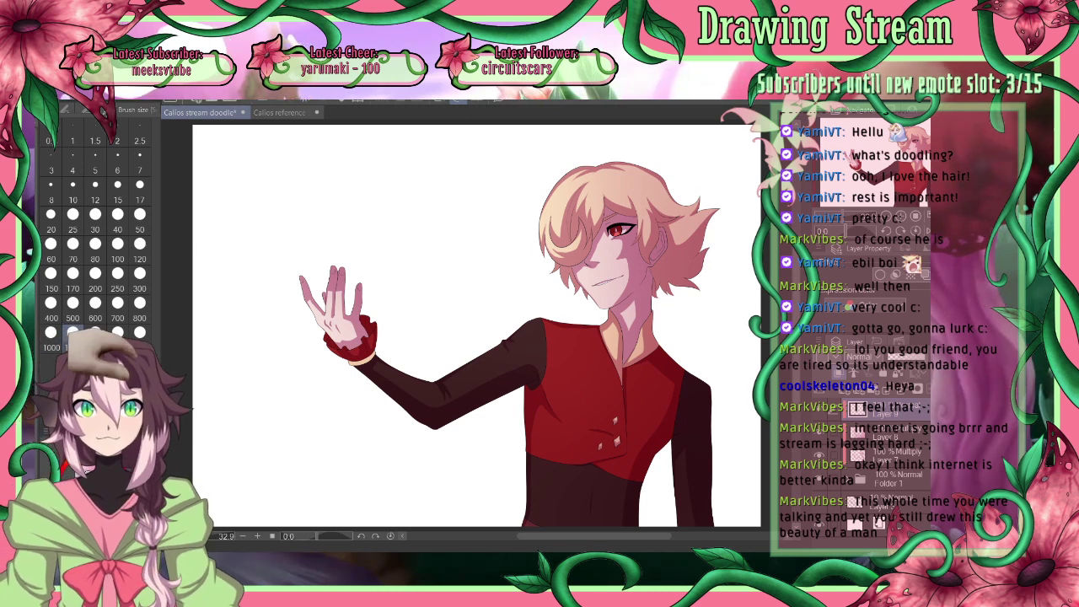
left_click(140, 313)
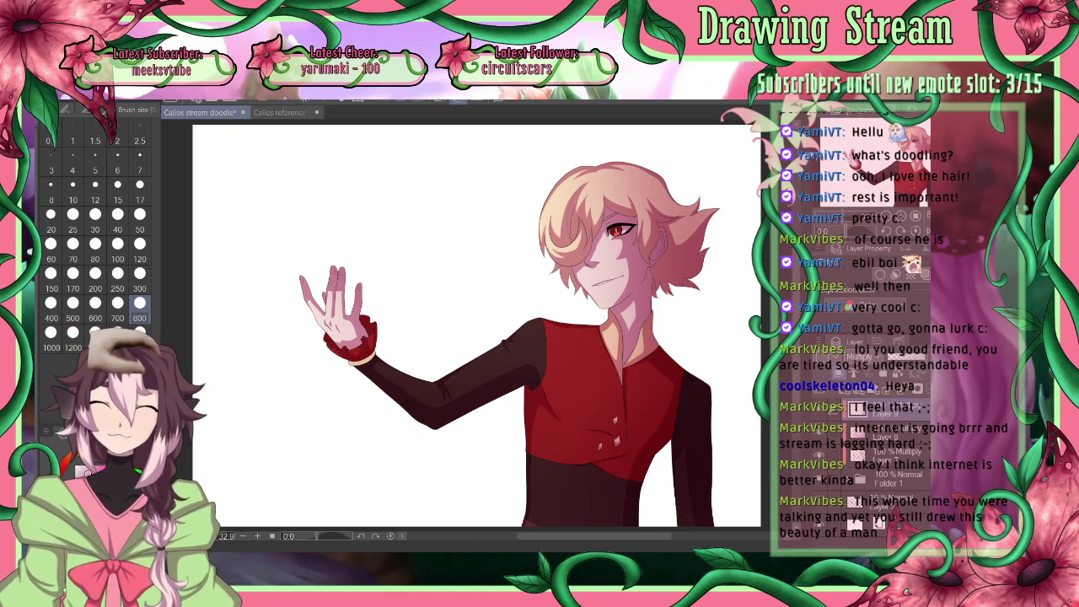
Add shadow to the raised hand's gold cuff trim on the original Multiply shading layer, using brush size 25
key("p")
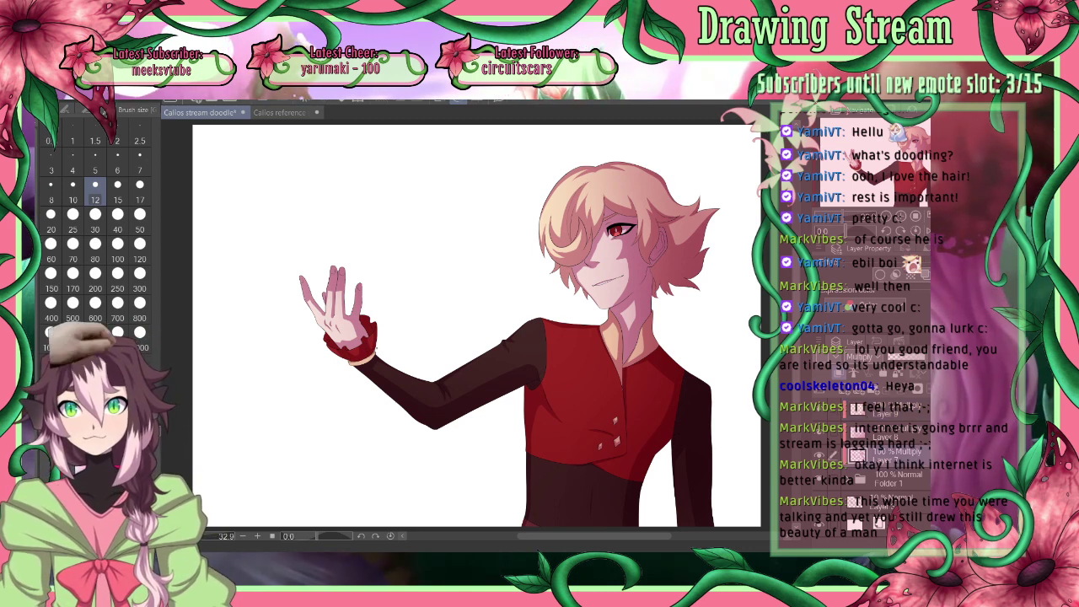
left_click(73, 216)
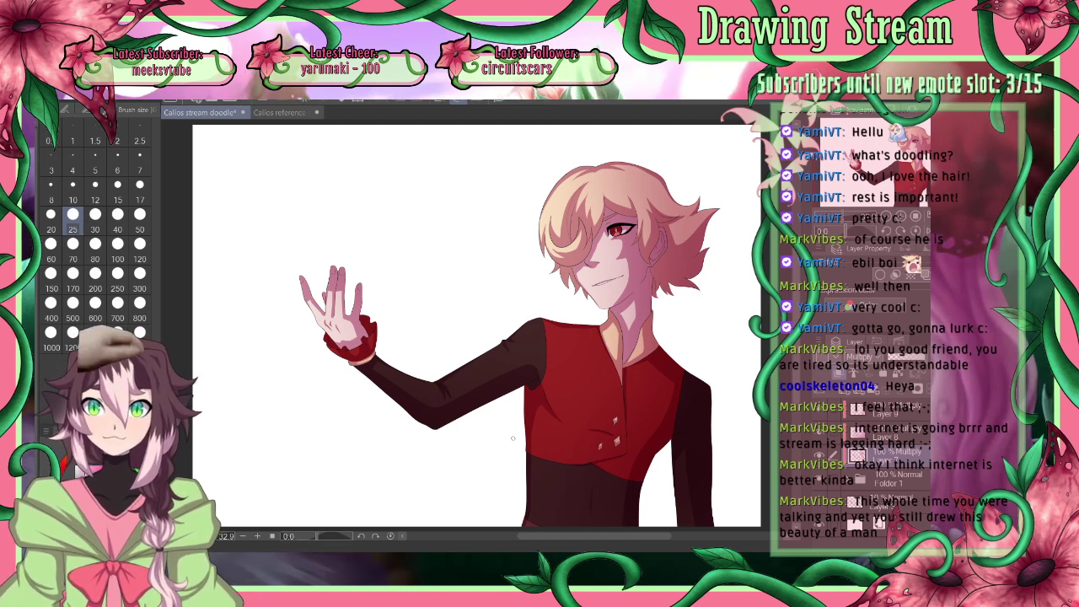
Add an Overlay layer above the soft shadows and airbrush light over the front hair, hand, sleeve and vest, checking it mirrored
left_click(892, 417)
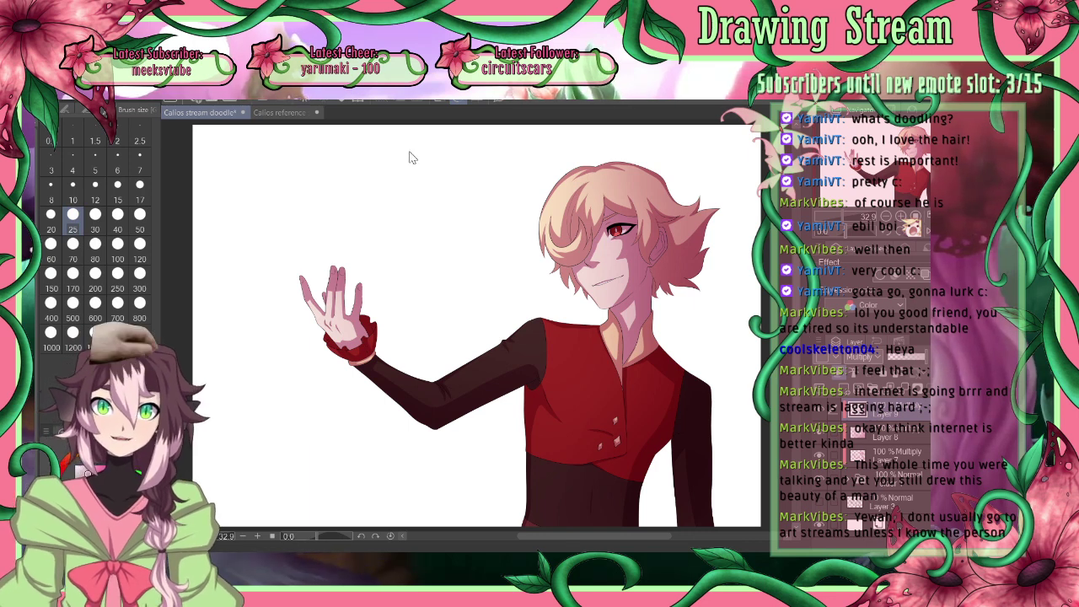
left_click(830, 388)
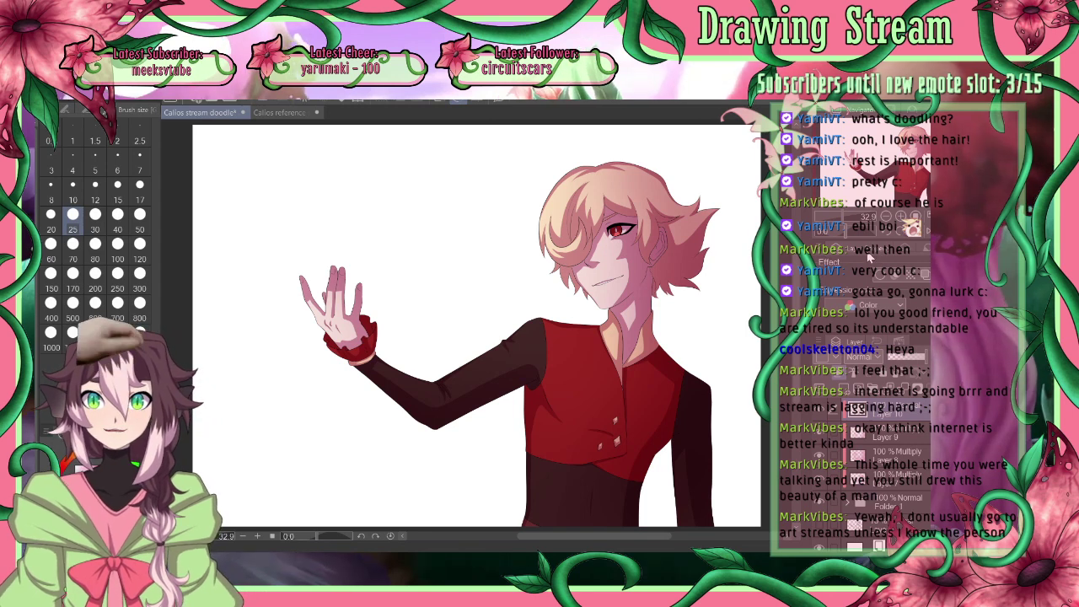
left_click(829, 268)
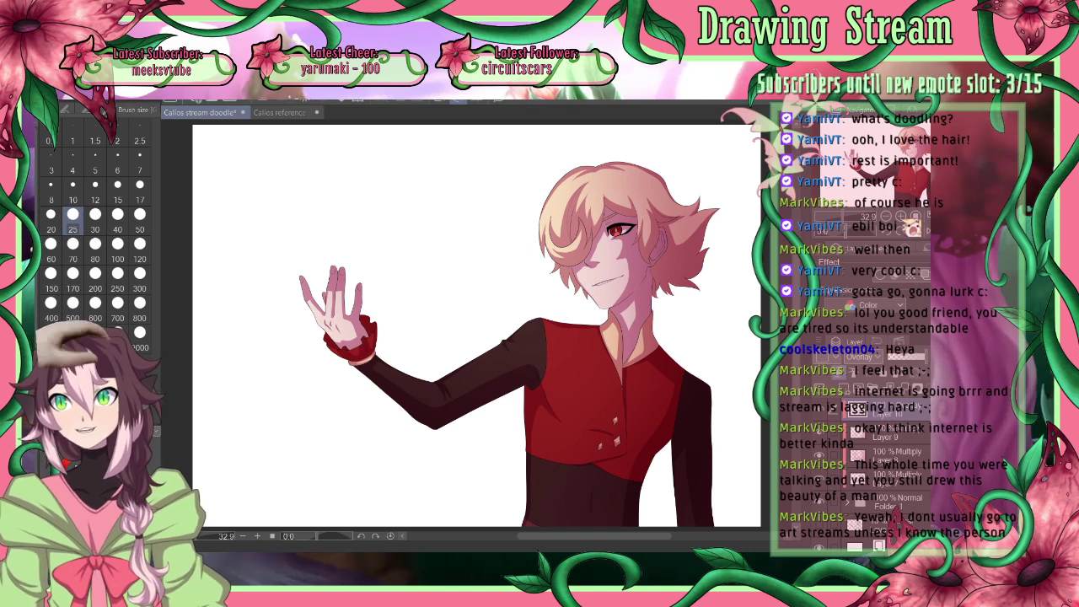
left_click(137, 317)
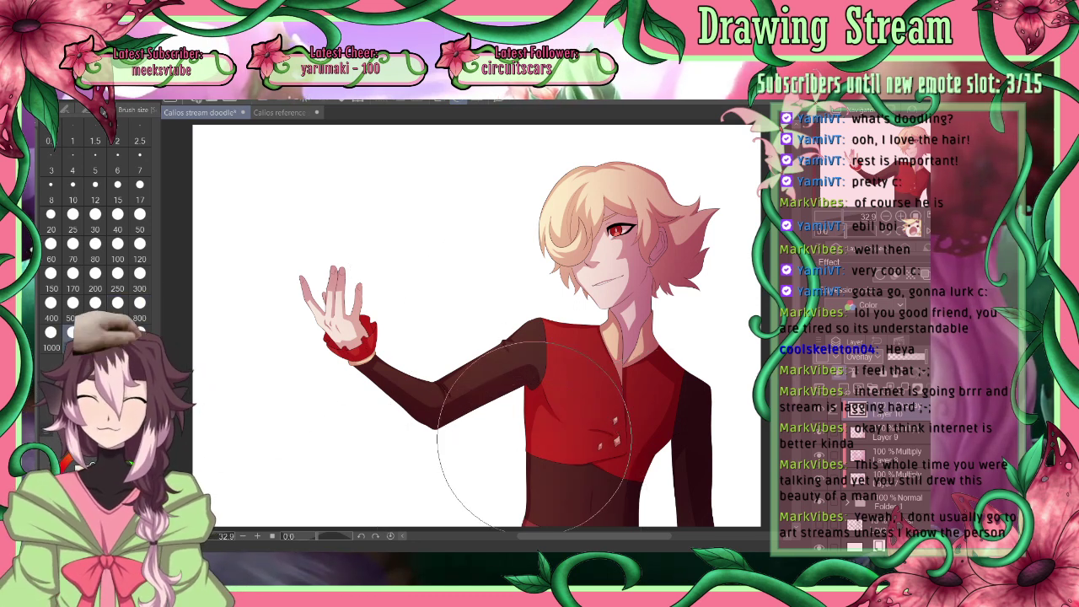
left_click(928, 230)
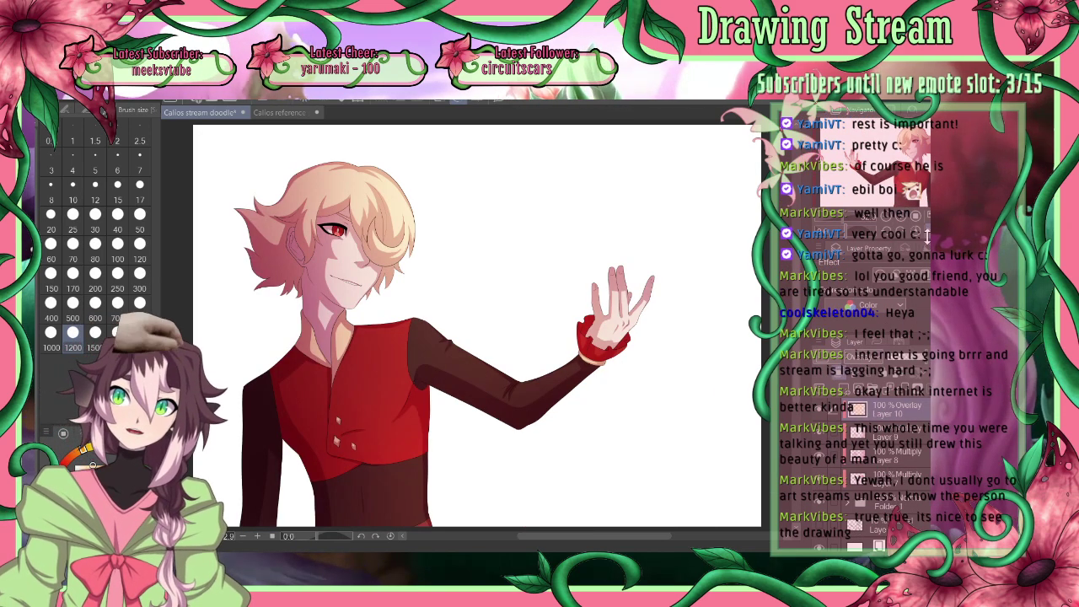
key("h")
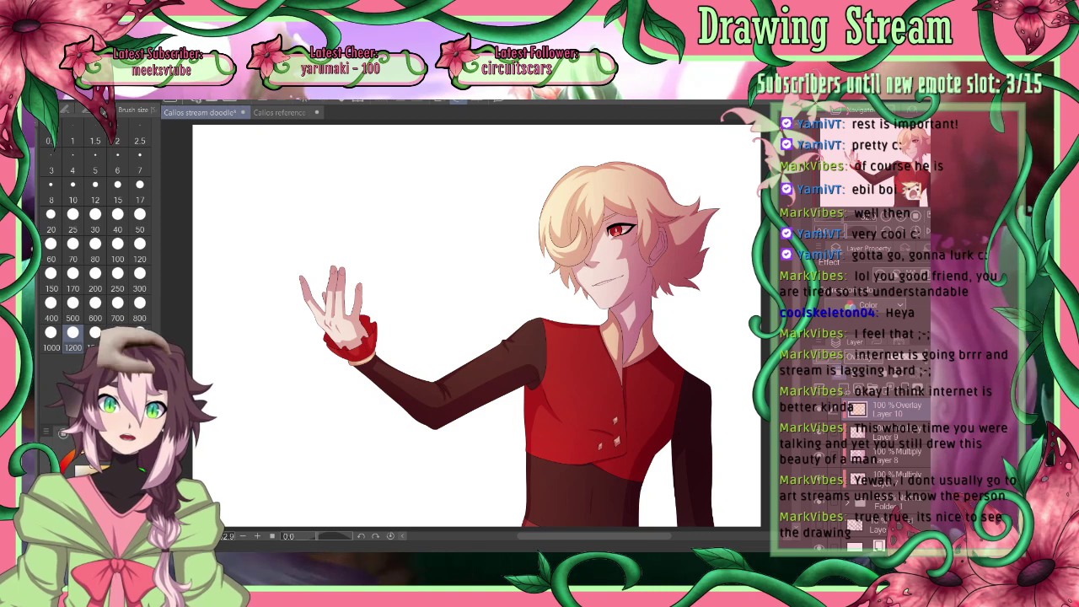
Add an Add (Glow) layer and airbrush a highlight on the front hair, trying one on the raised hand and undoing it
left_click(844, 386)
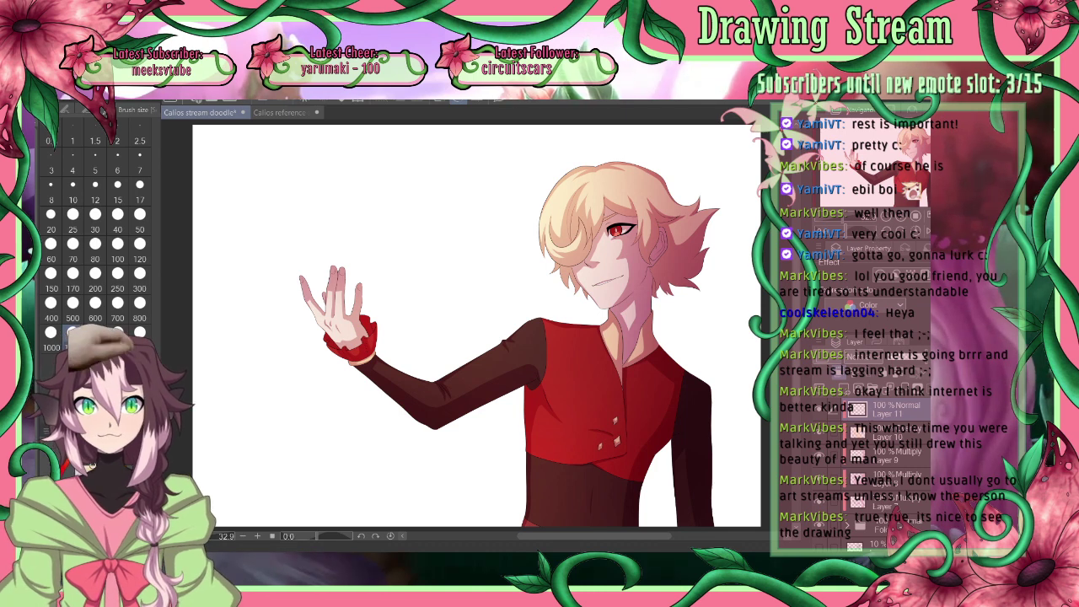
left_click(872, 243)
left_click_drag(576, 226, 537, 238)
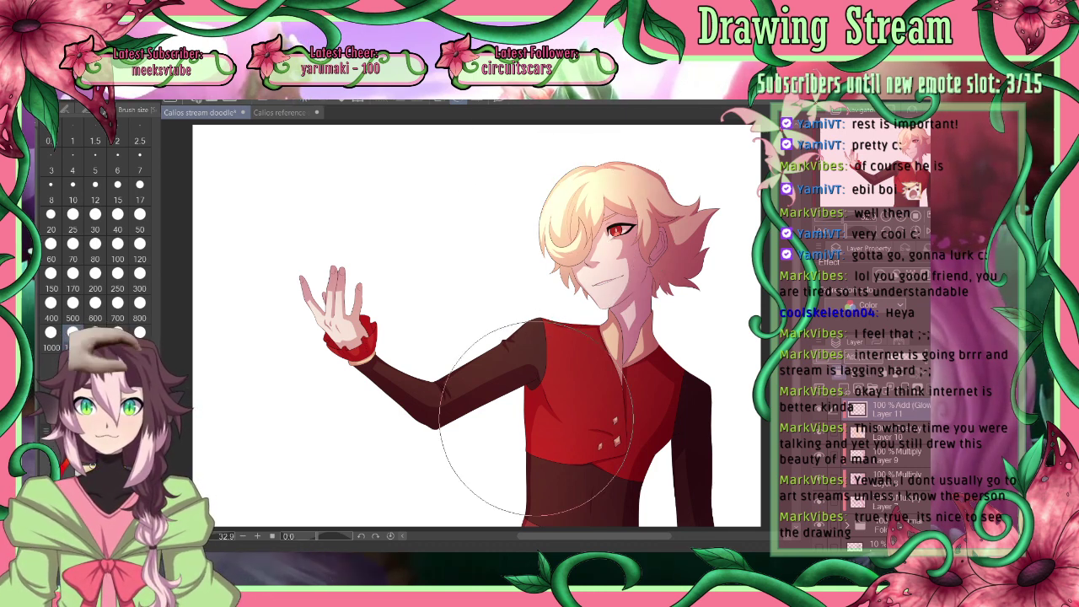
mouse_move(320, 297)
left_mouse_down()
mouse_move(301, 289)
mouse_move(361, 301)
left_mouse_up()
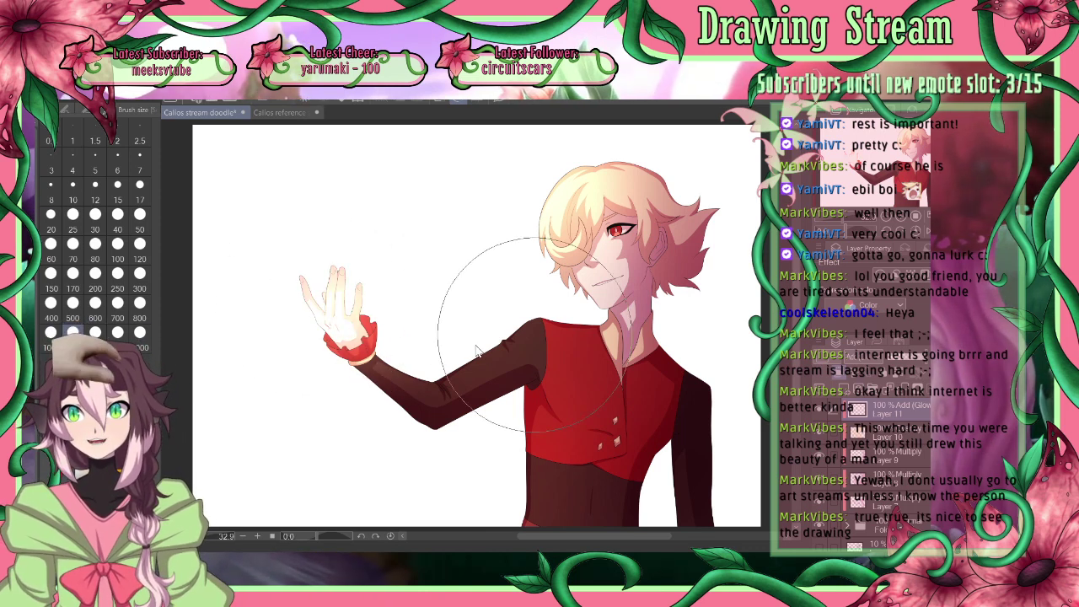
key("ctrl+z")
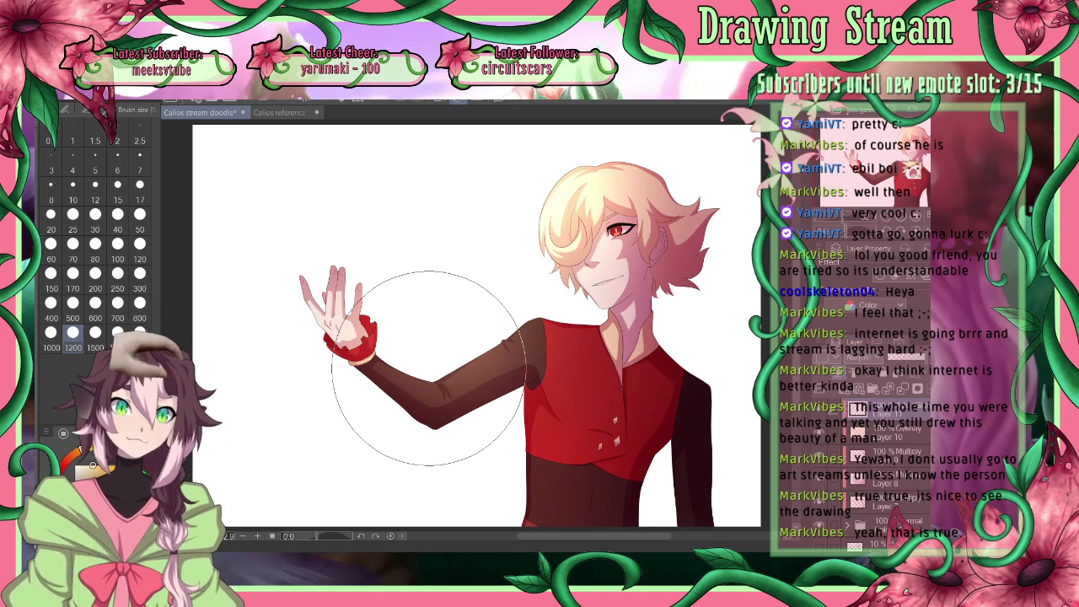
Airbrush glow over the raised sleeve and torso, check it mirrored and lower the Add (Glow) layer's opacity
mouse_move(429, 368)
left_mouse_down()
mouse_move(500, 314)
mouse_move(462, 325)
left_mouse_up()
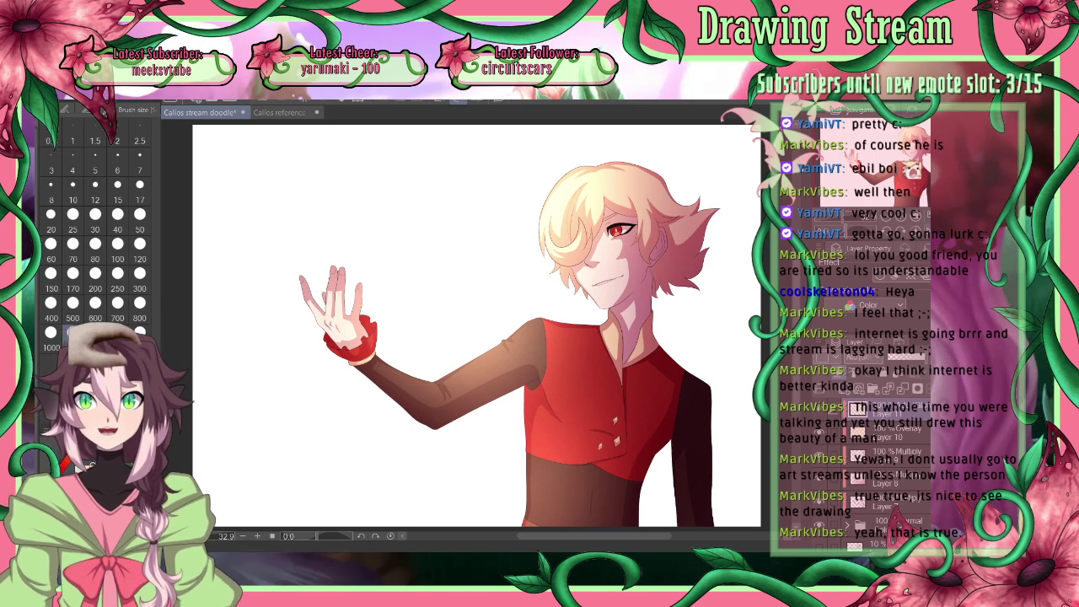
key("h")
key("h")
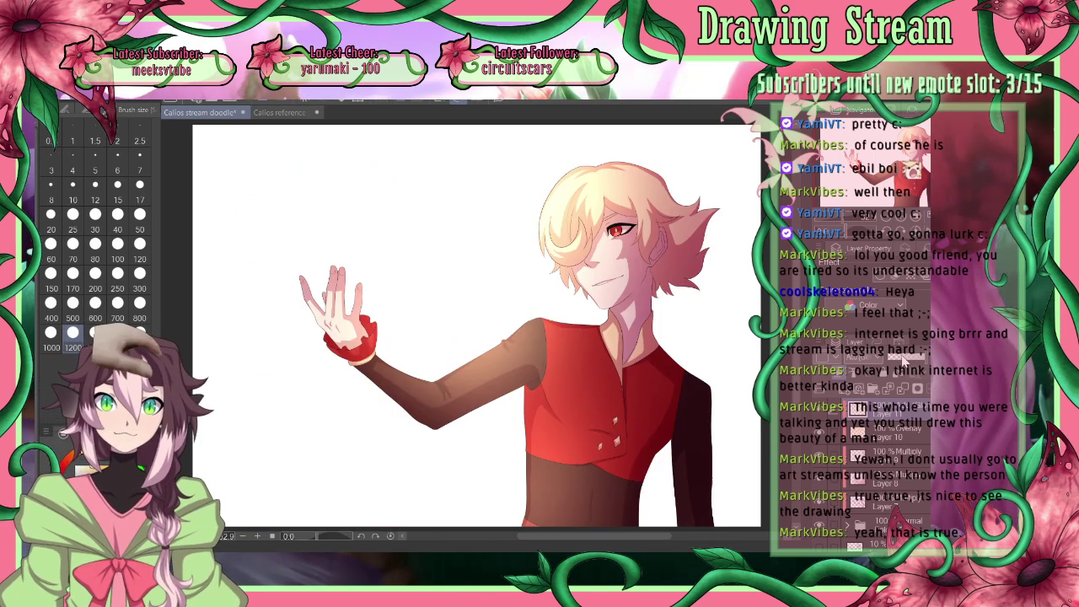
left_click_drag(905, 361, 894, 357)
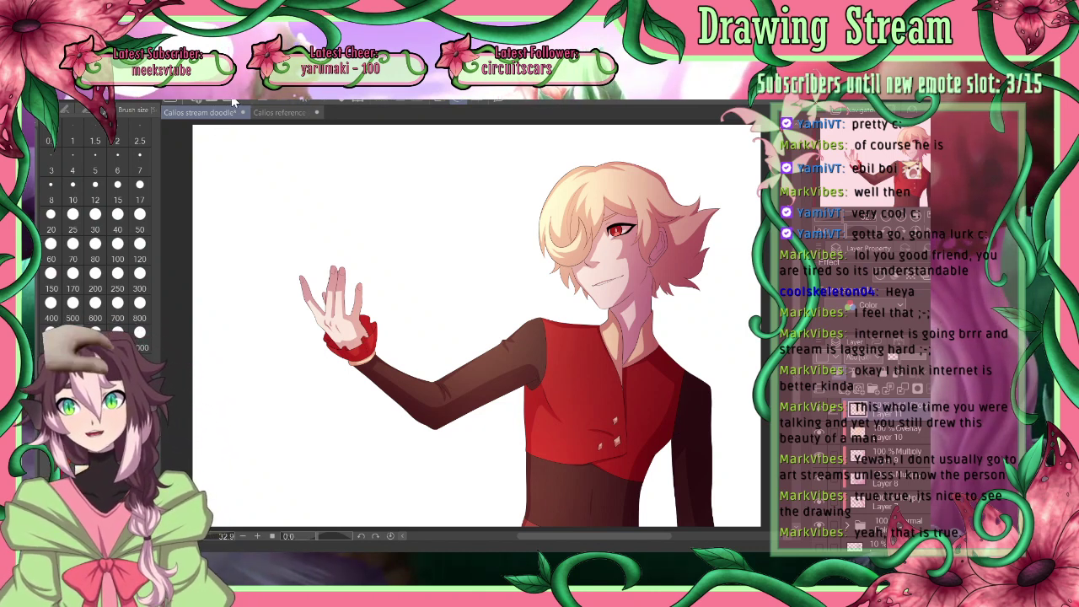
Add a new layer above the glow layer, choose its blending mode and set the brush size to 10
left_click(846, 387)
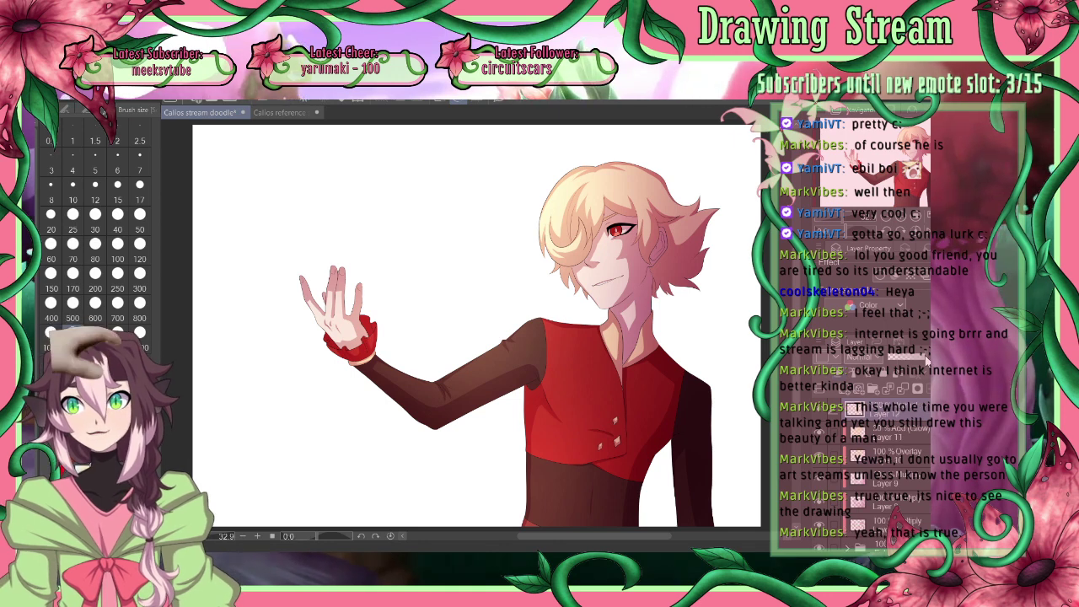
left_click(871, 359)
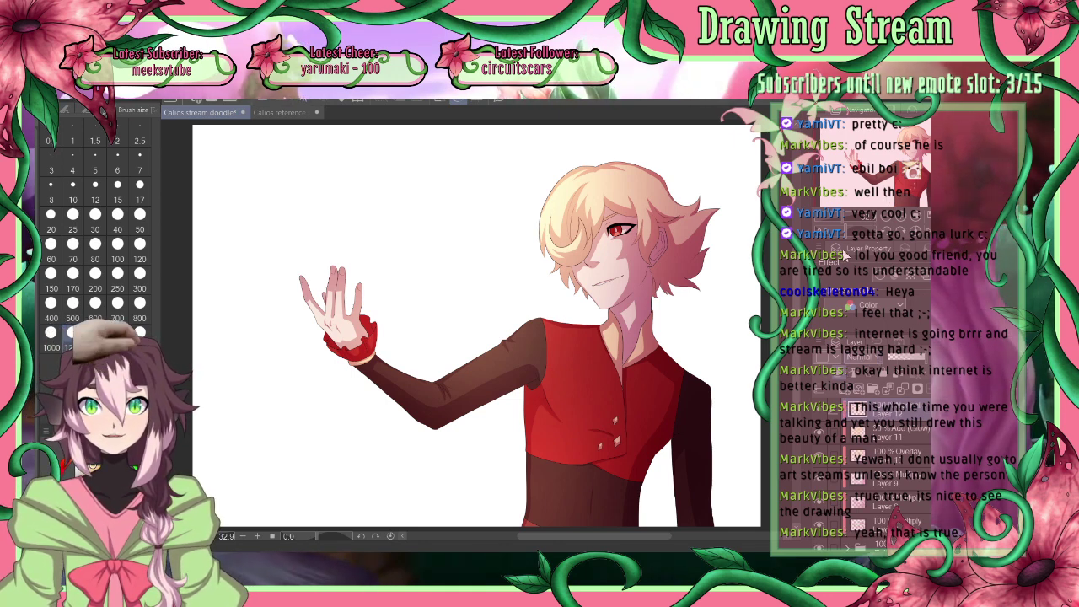
left_click(846, 255)
left_click(73, 190)
Refine the hair shadows around the crown and front strands on the lower Multiply layer with brush size 15
key("space")
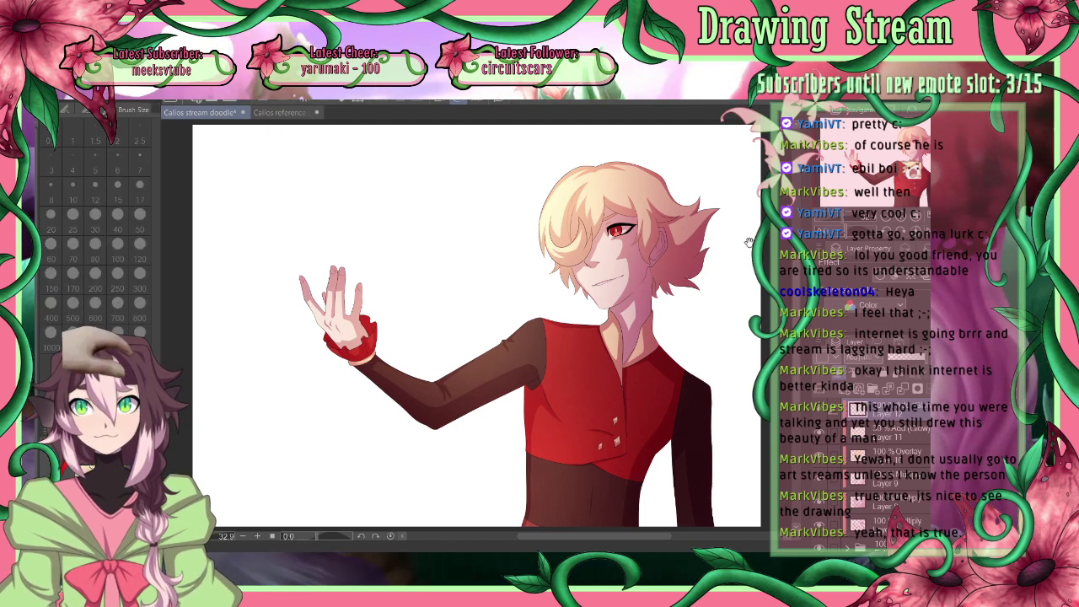
left_click_drag(705, 289, 630, 417)
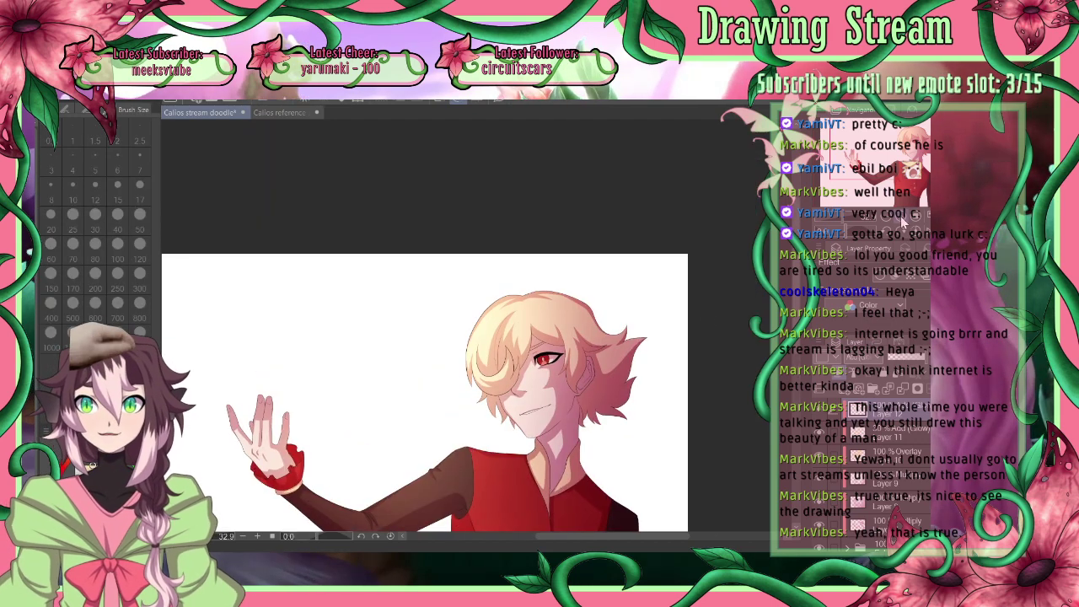
left_click(901, 216)
left_click(901, 216)
left_click(901, 215)
left_click(901, 216)
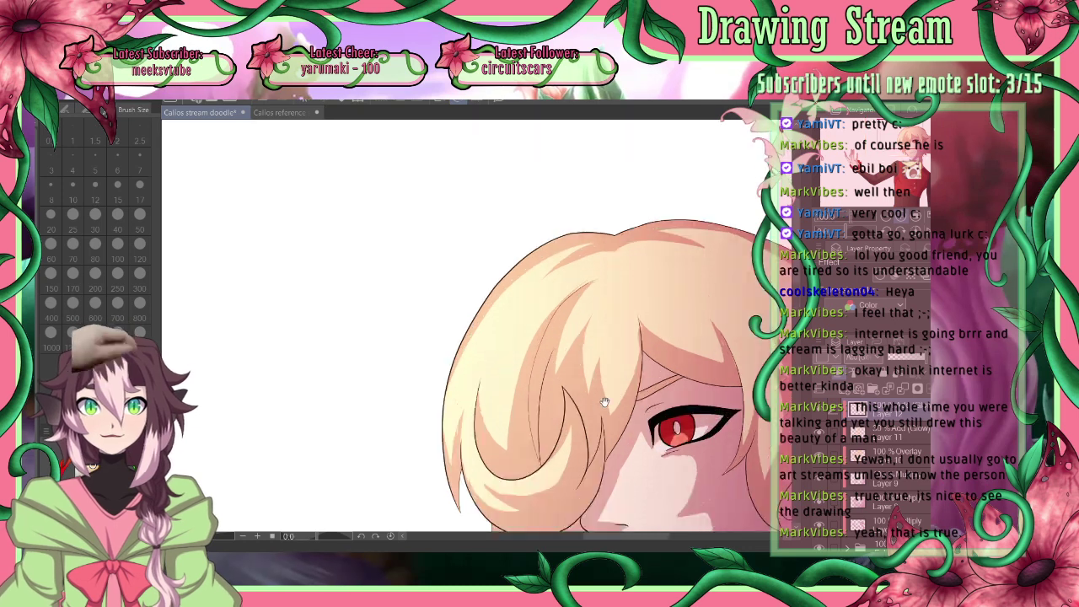
left_click_drag(604, 402, 561, 285)
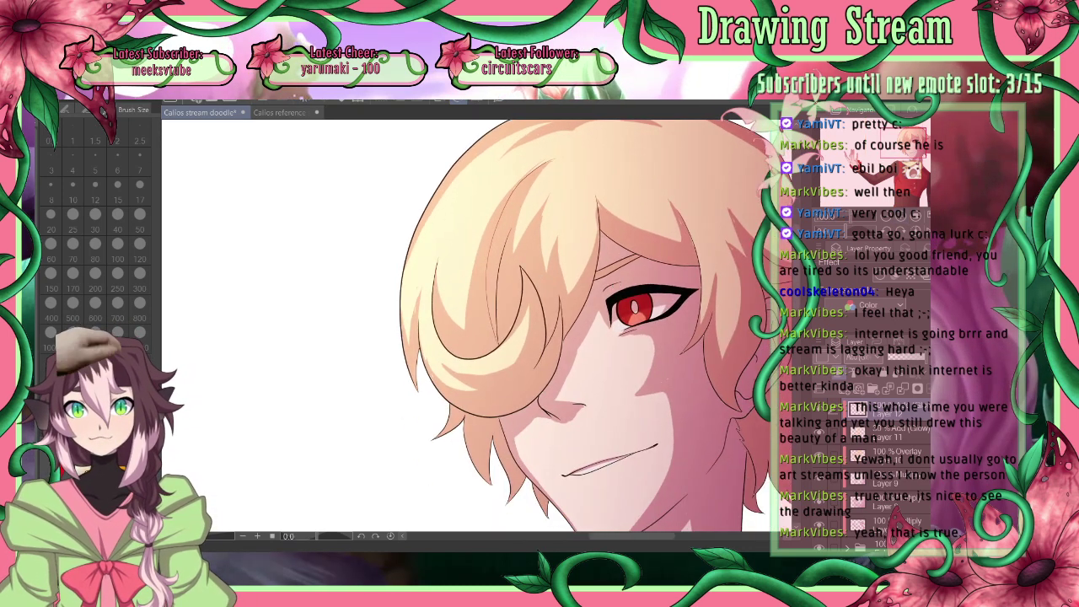
key("b")
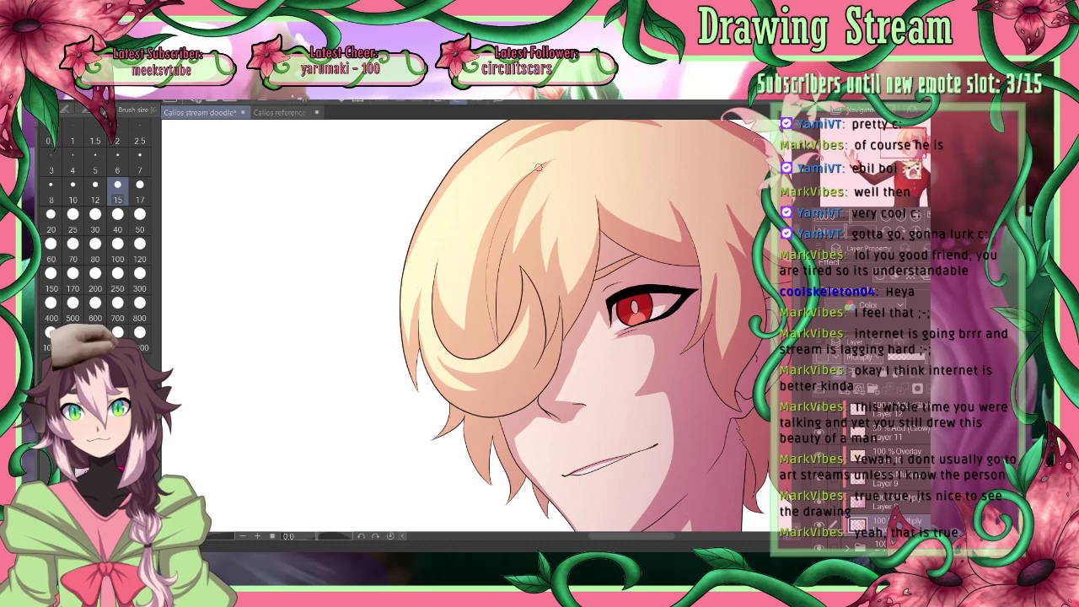
scroll(603, 185, "up", 3)
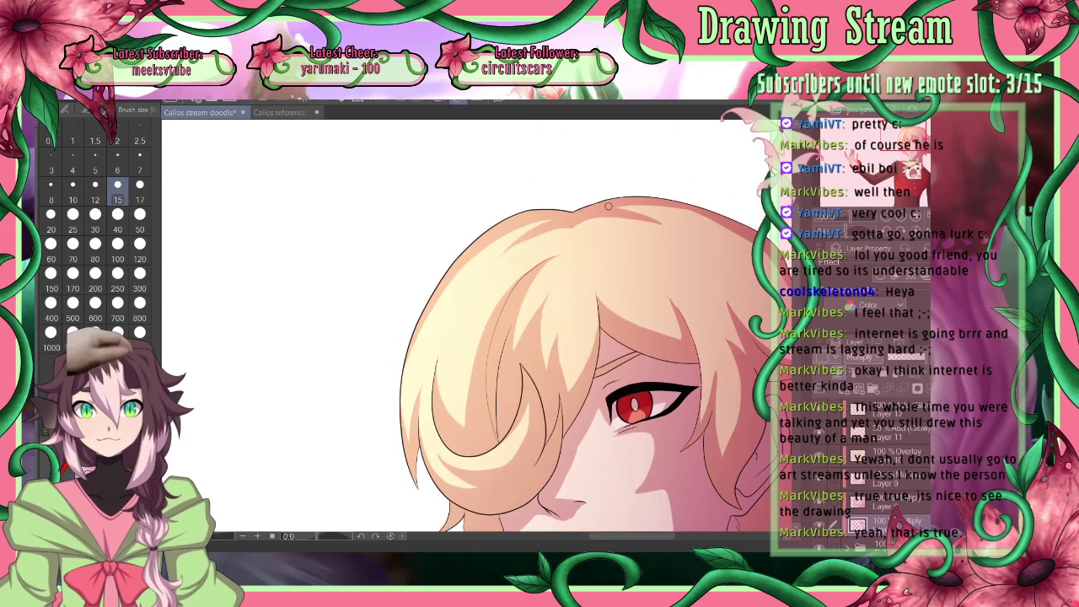
mouse_move(620, 537)
left_mouse_down()
mouse_move(640, 536)
mouse_move(630, 539)
left_mouse_up()
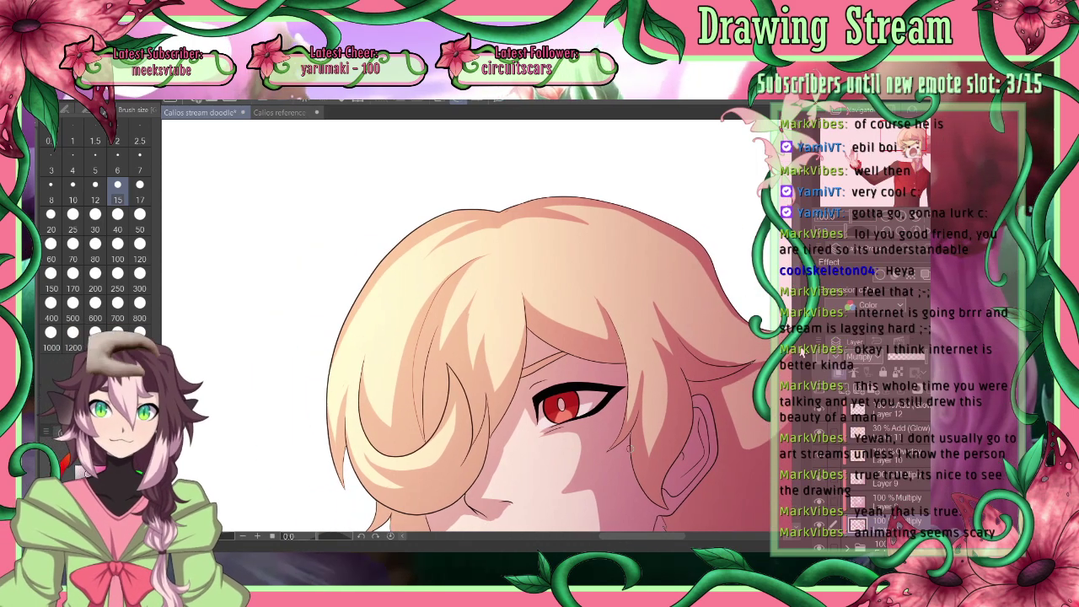
scroll(731, 341, "down", 1)
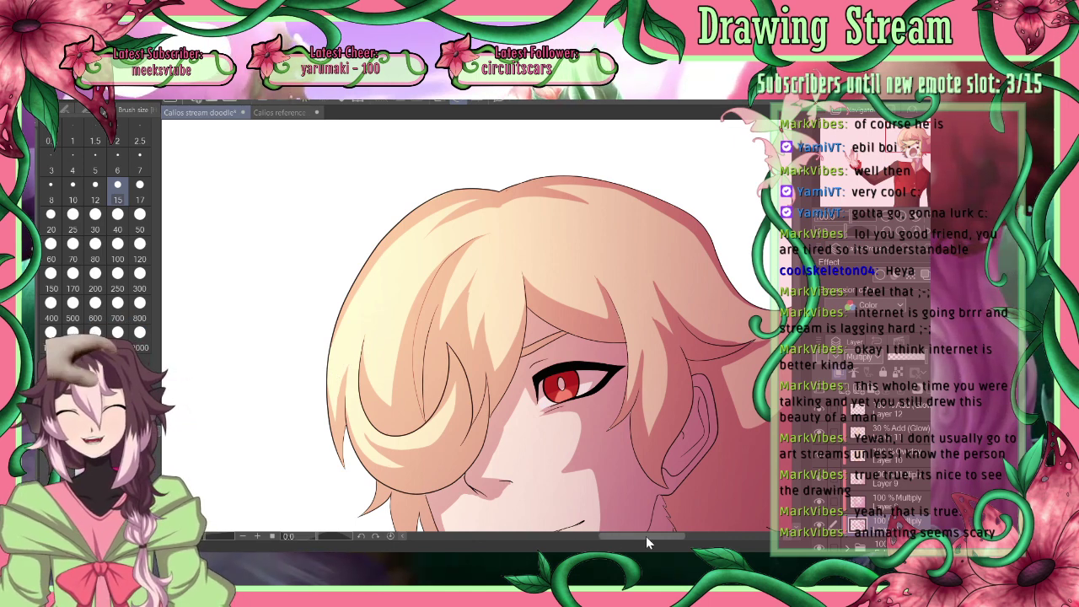
left_click_drag(644, 536, 664, 536)
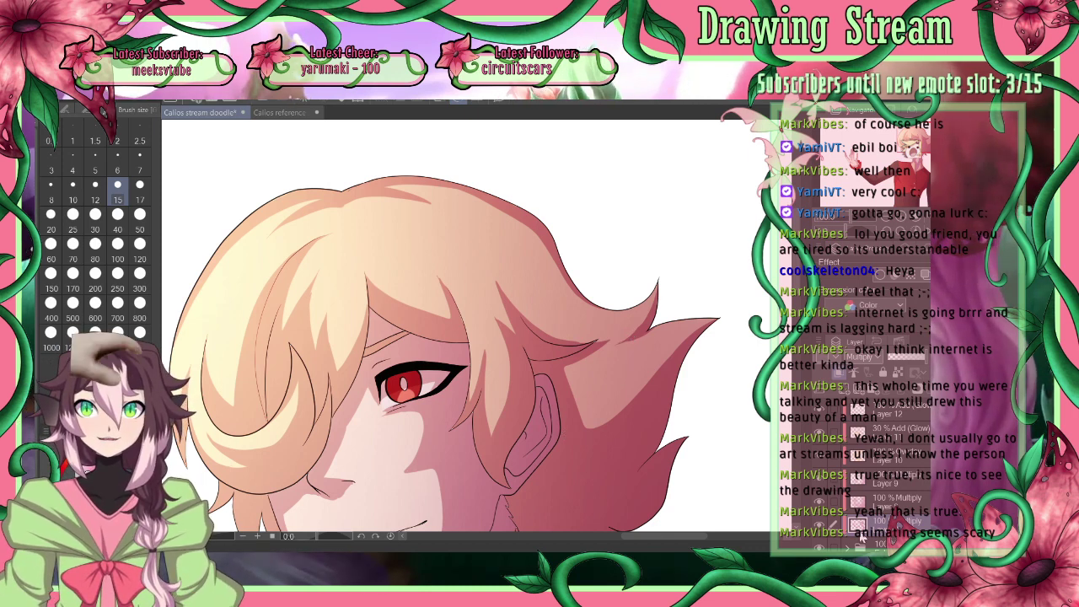
left_click(864, 543)
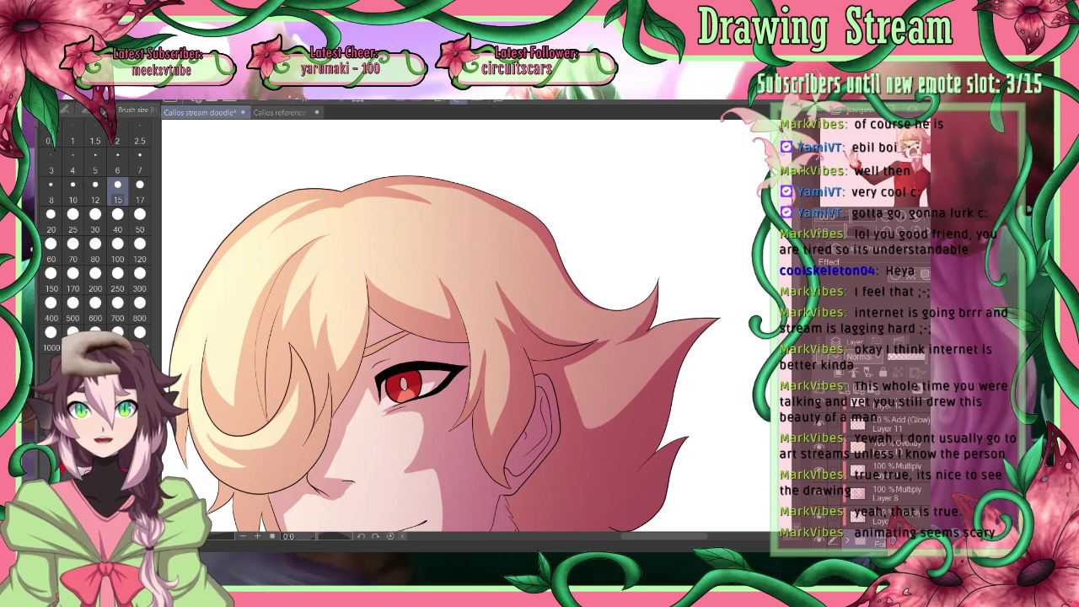
scroll(878, 524, "down", 2)
left_click(878, 535)
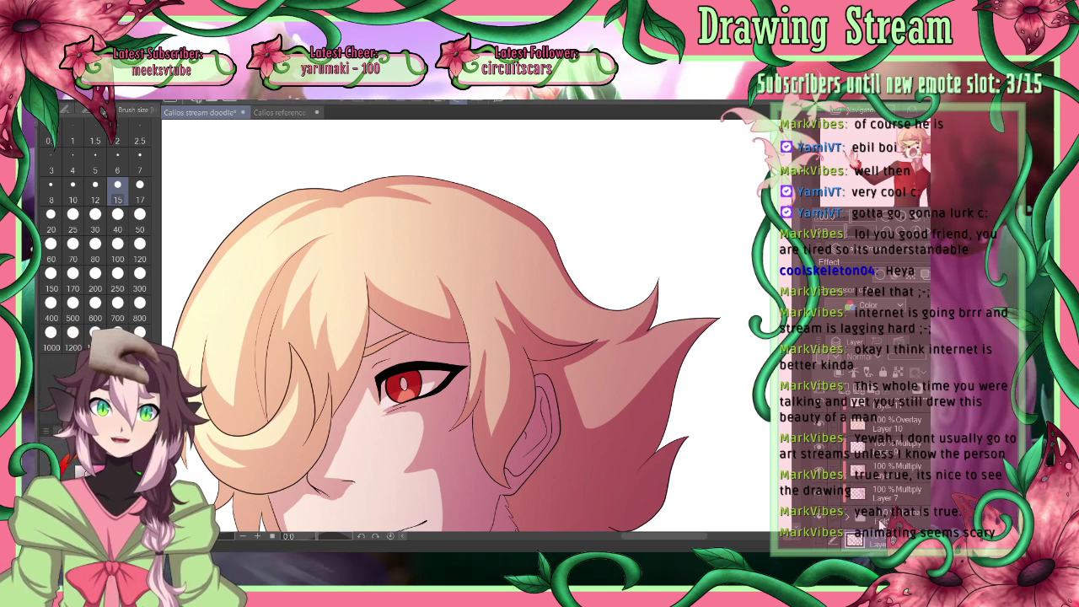
left_click(848, 517)
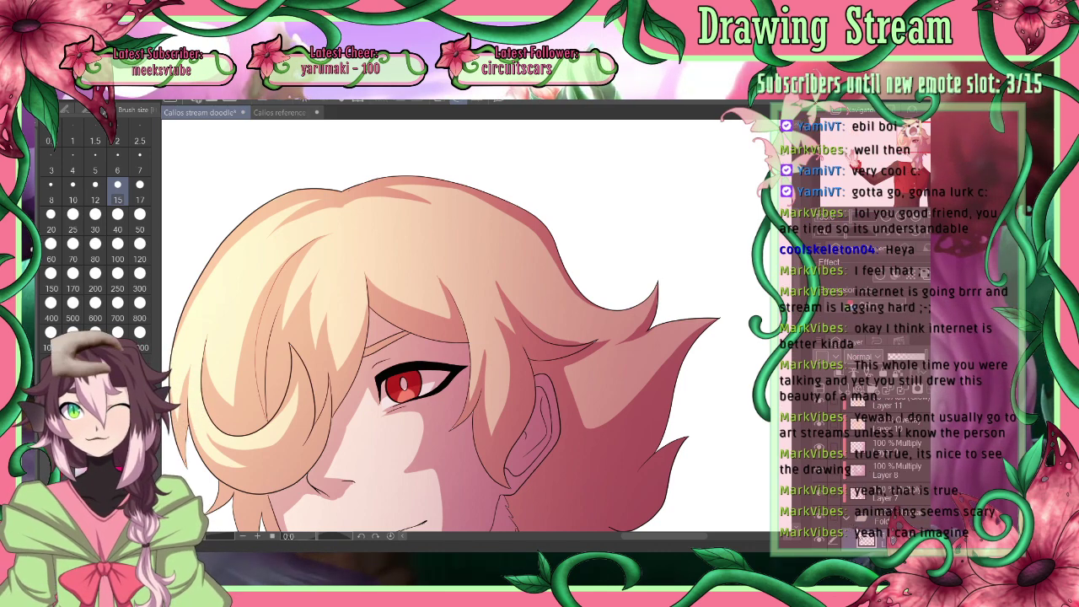
left_click(846, 518)
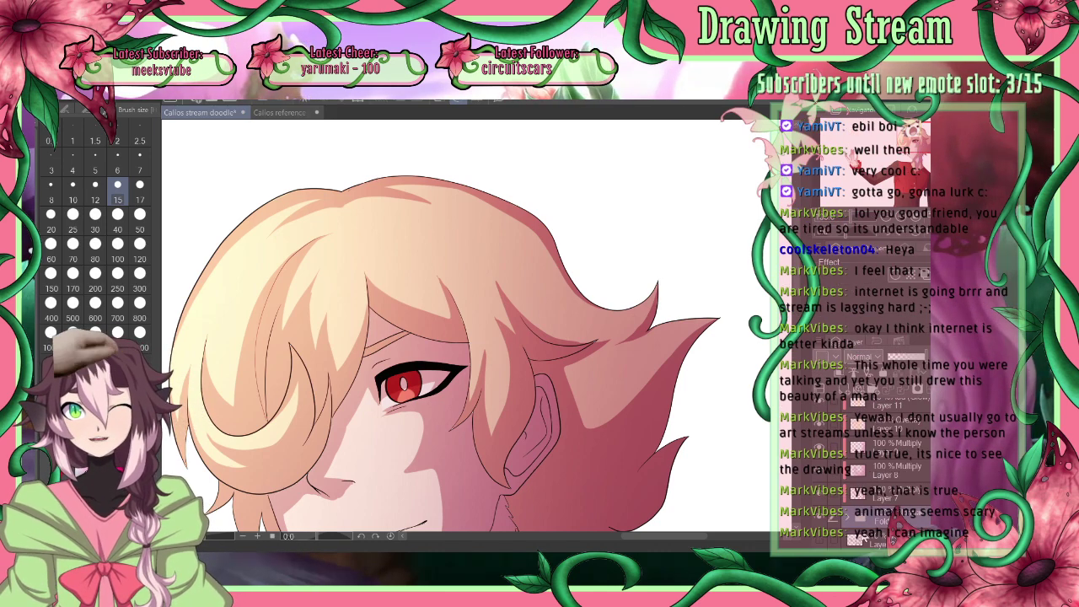
Rework the shadow on the back hair's spiky tips on Multiply Layer 7 with brush size 30
left_click(880, 496)
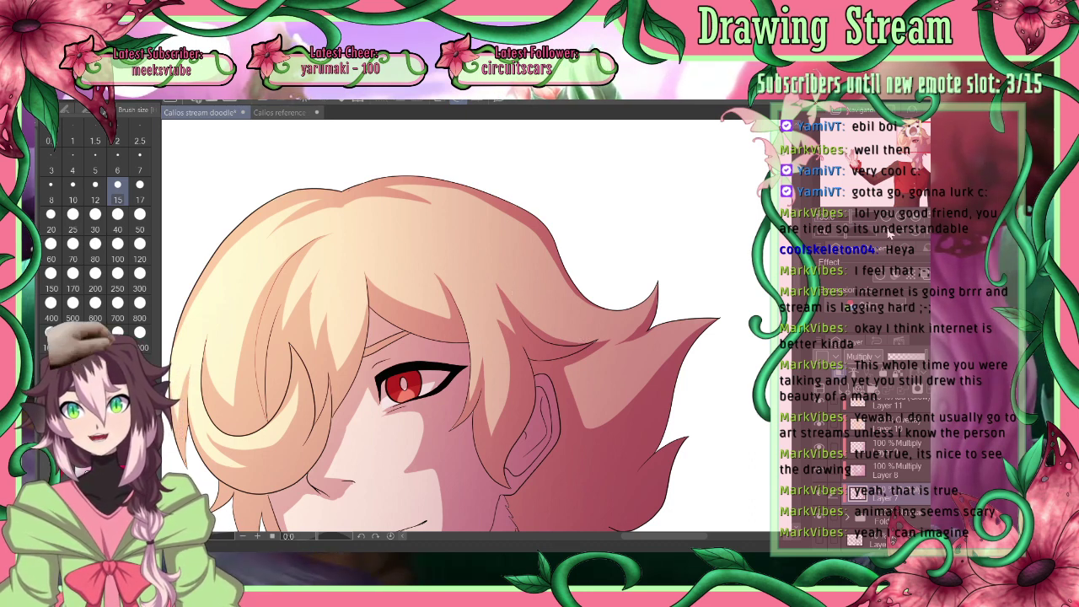
left_click(884, 217)
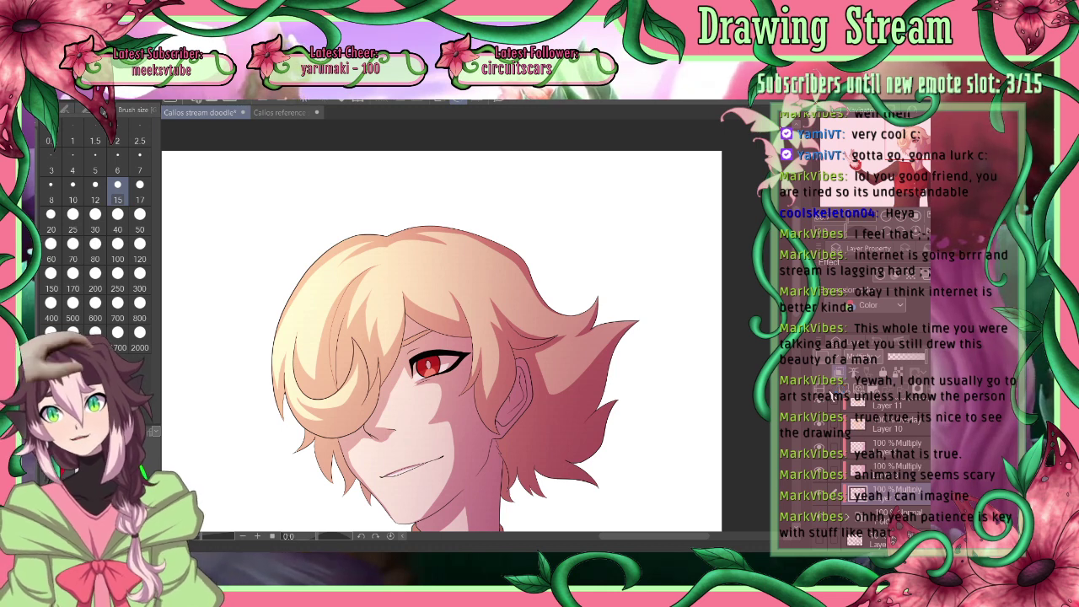
left_click(928, 216)
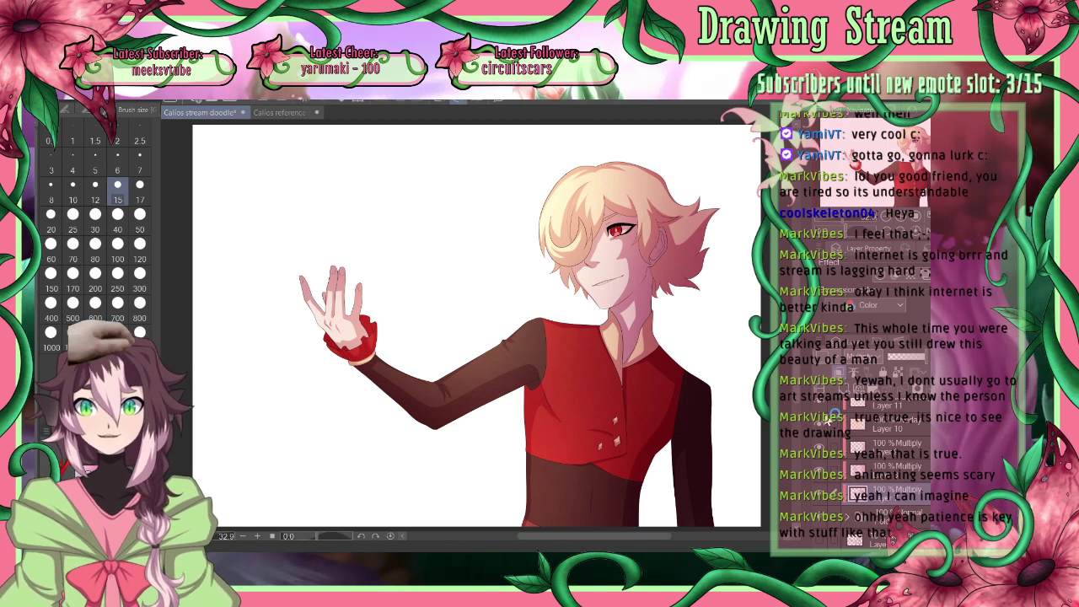
left_click(96, 214)
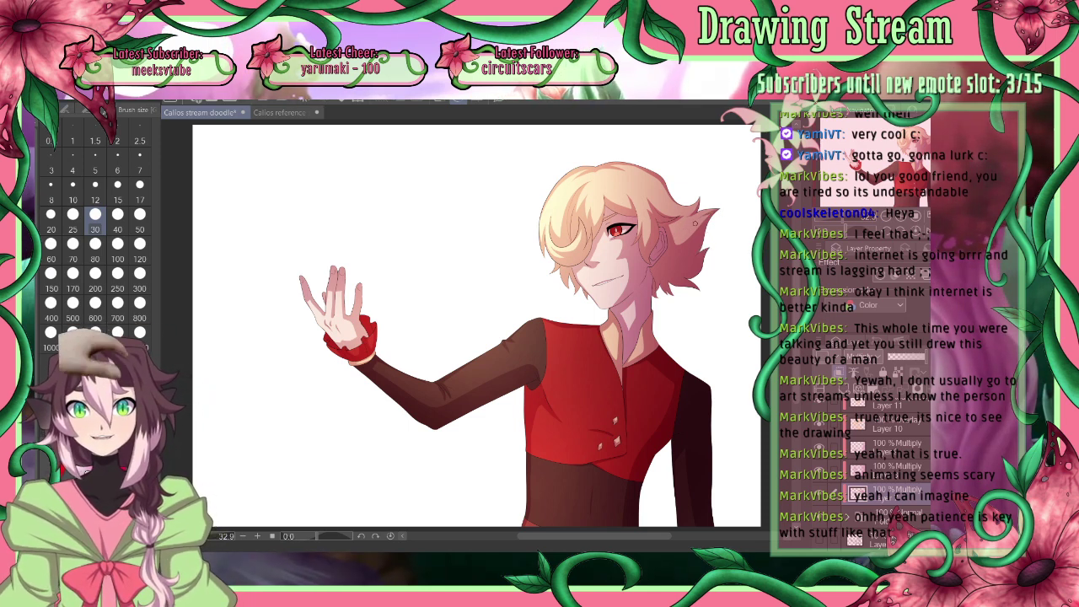
left_click_drag(720, 210, 695, 228)
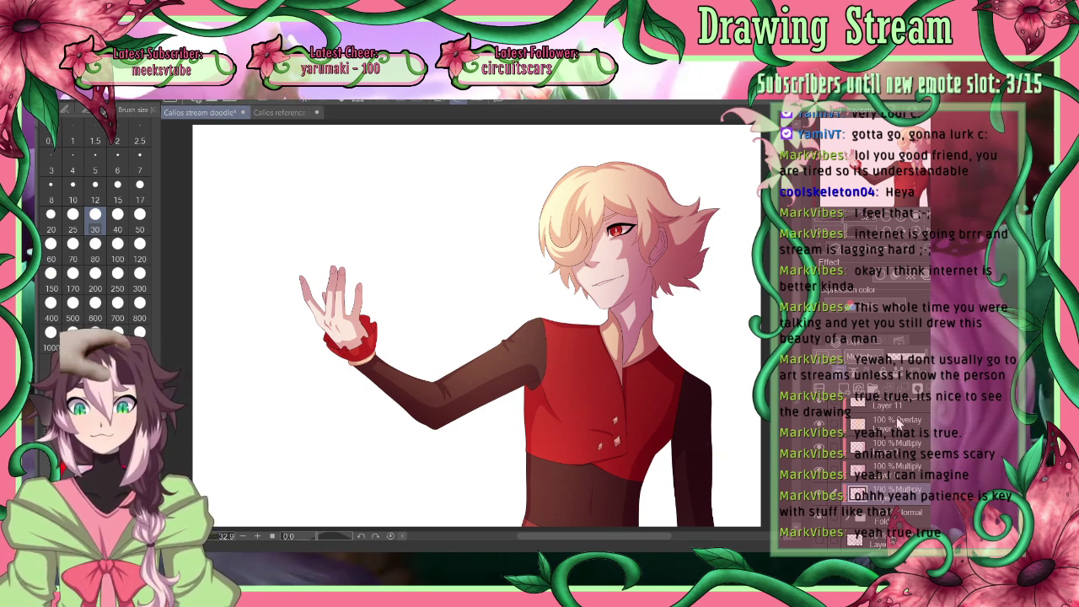
Select the Add (Glow) Layer 12 and paint small highlights in the red eye with brush size 17
scroll(917, 420, "up", 1)
left_click(875, 413)
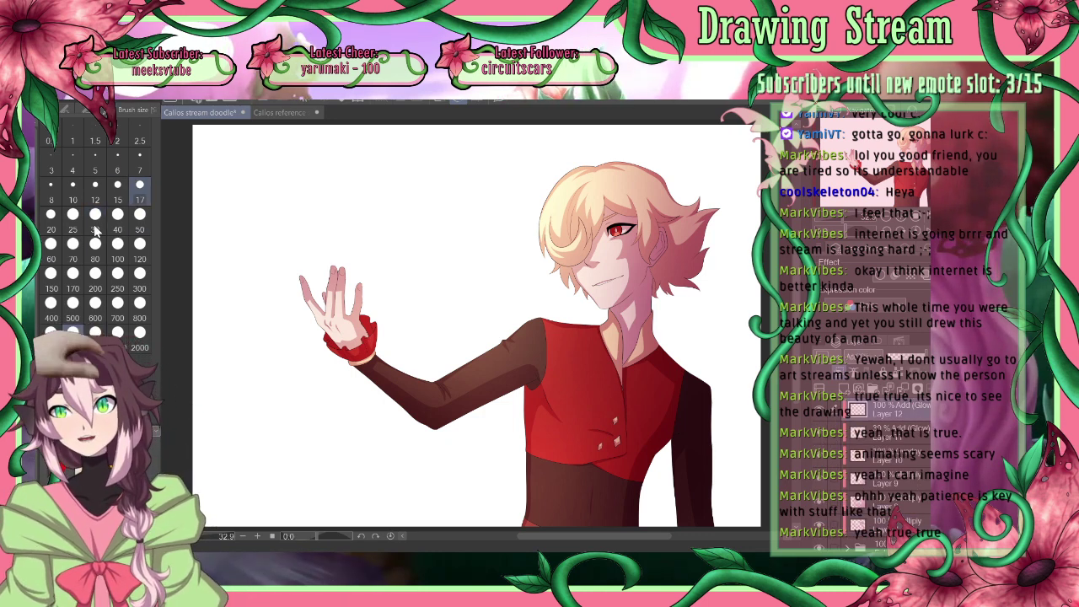
left_click_drag(619, 536, 636, 536)
left_click_drag(796, 337, 796, 327)
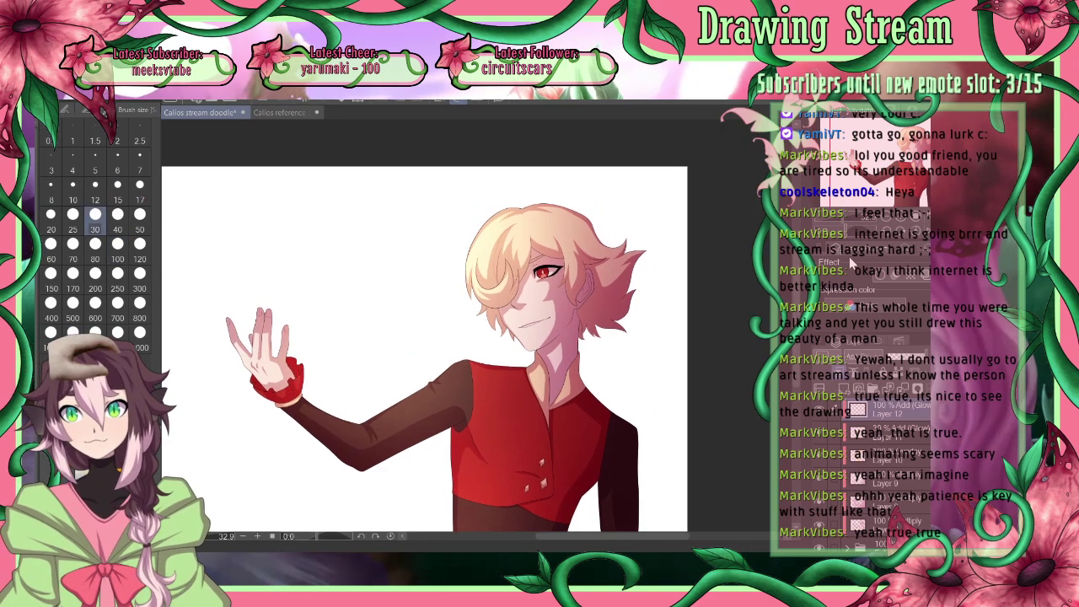
left_click(899, 216)
left_click(900, 216)
left_click(899, 216)
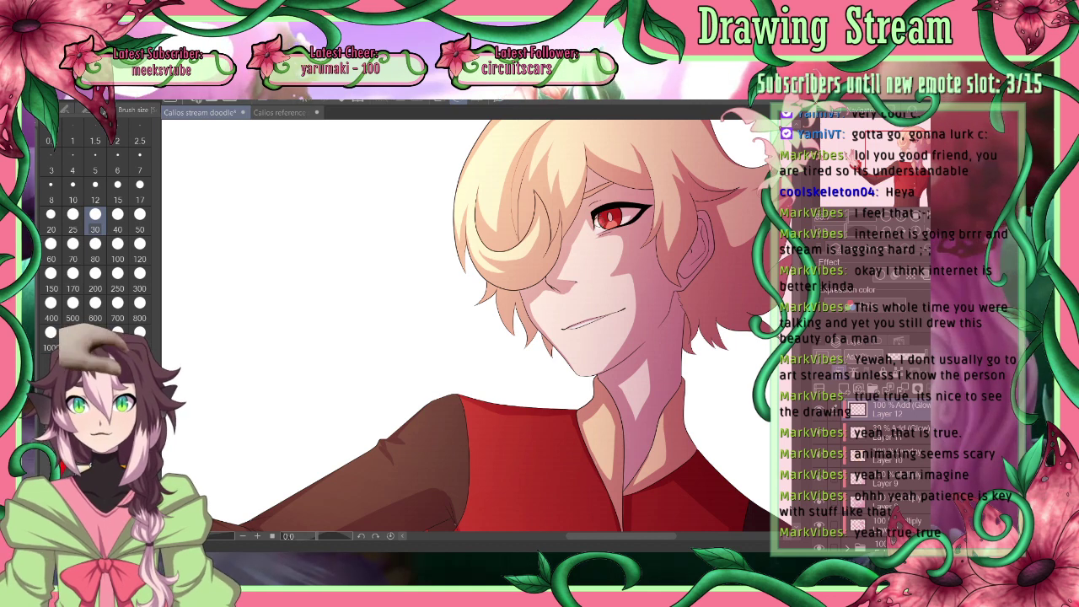
left_click(86, 111)
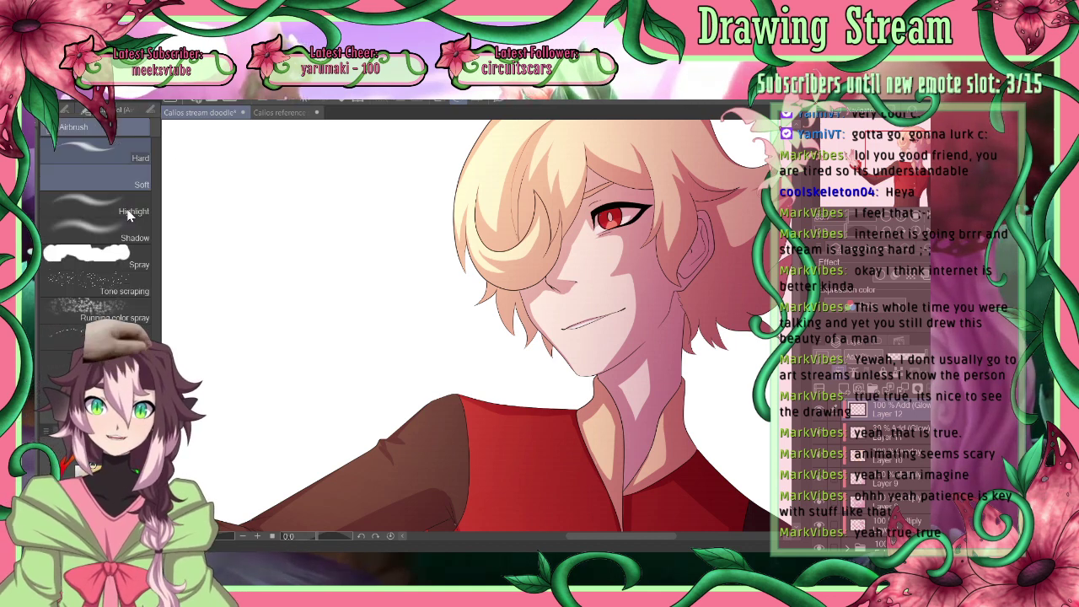
left_click(148, 113)
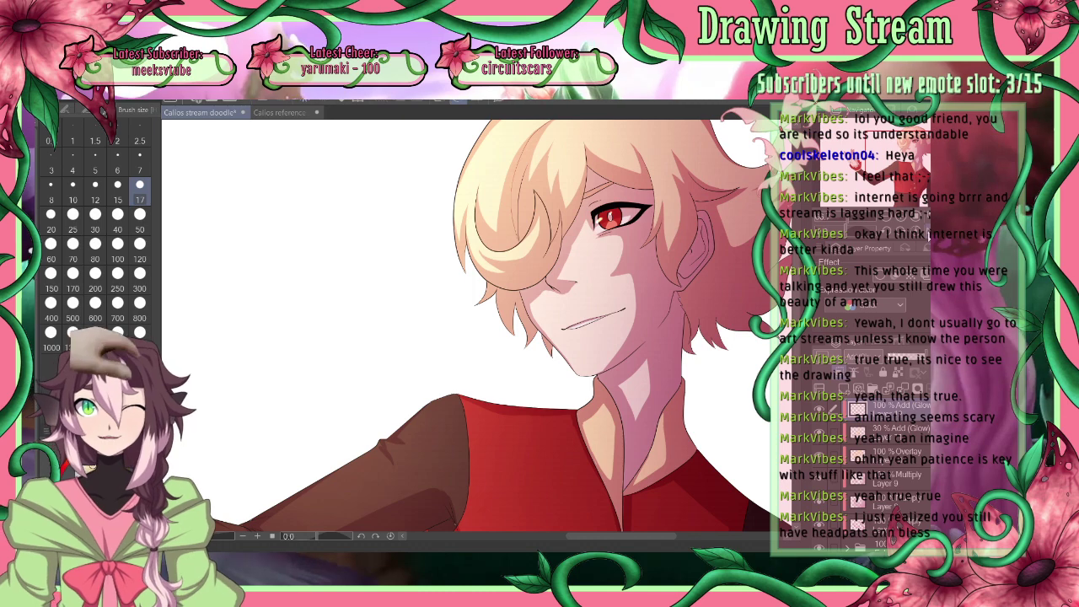
Check the face and its eye highlights by flipping the canvas view horizontally back and forth
left_click(919, 231)
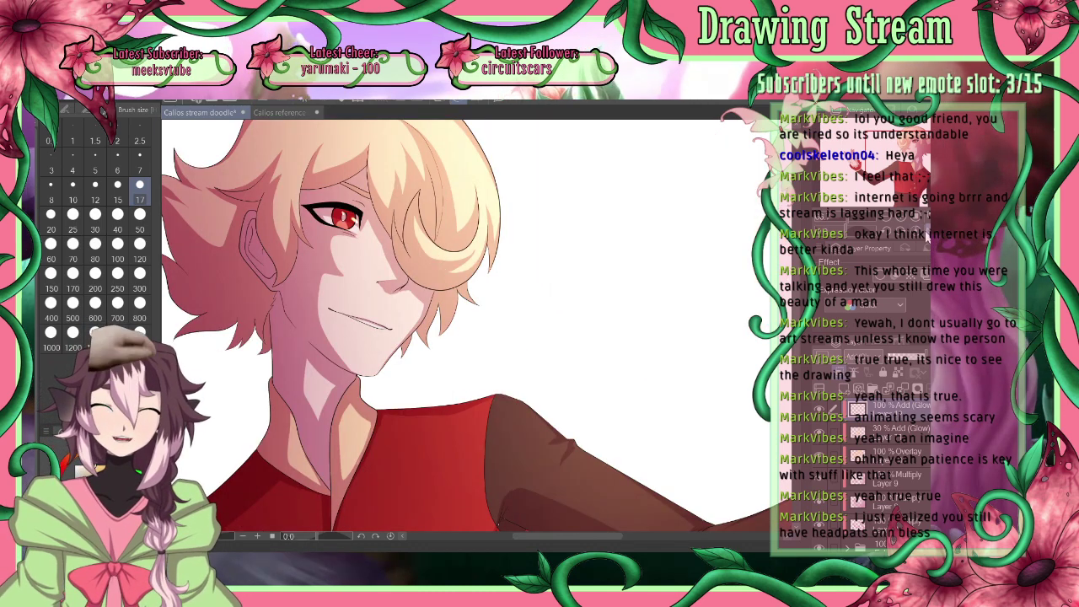
key("h")
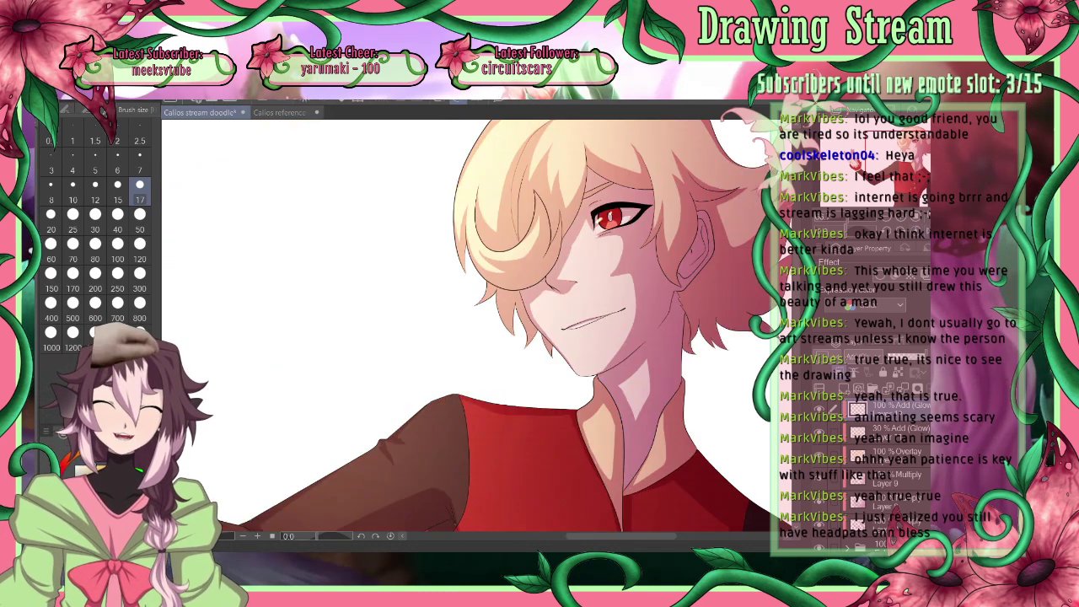
key("h")
key("h")
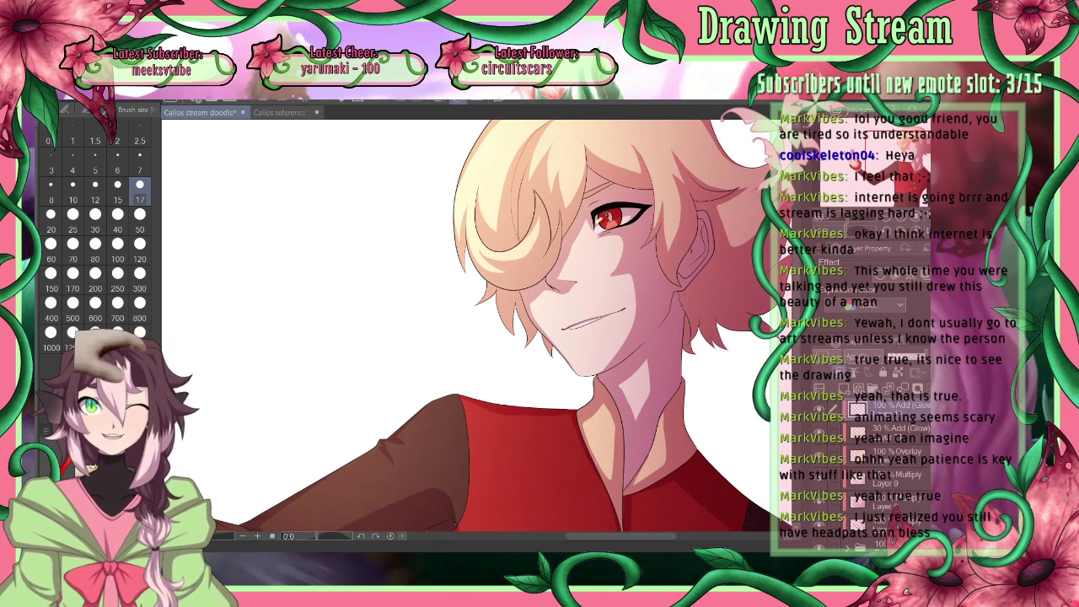
key("h")
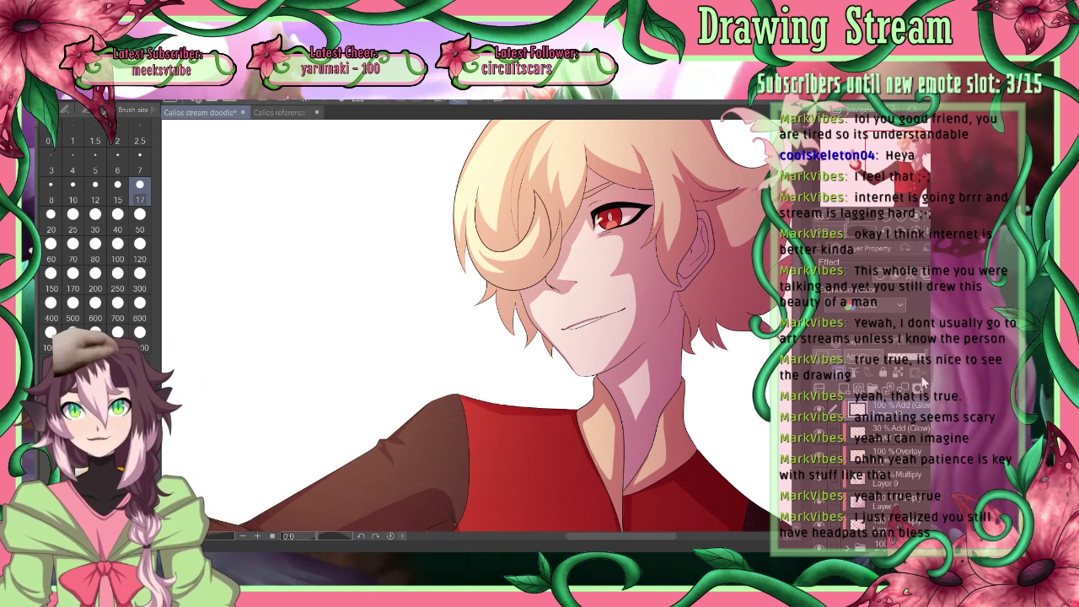
key("h")
key("h")
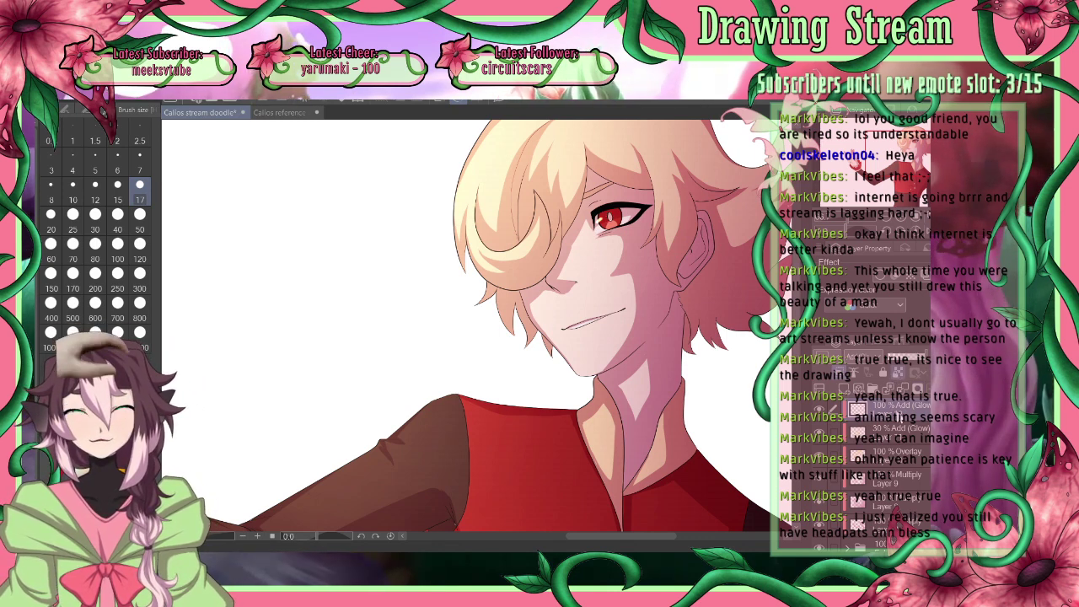
key("h")
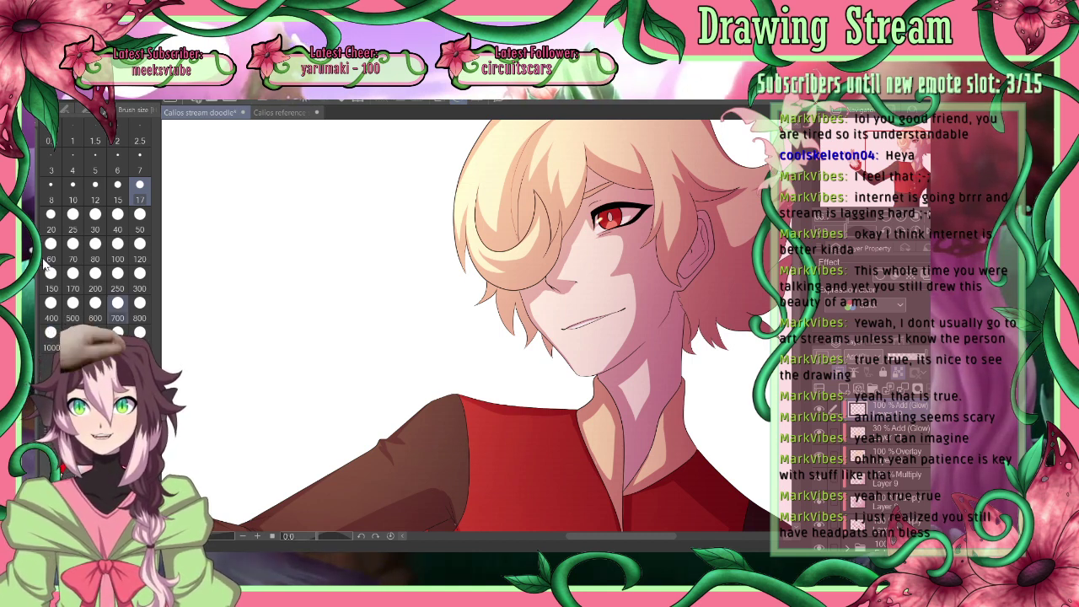
Adjust the eye highlights on the Add (Glow) layer, trying brush sizes 30, 250 and 17 and settling on 600
left_click(95, 214)
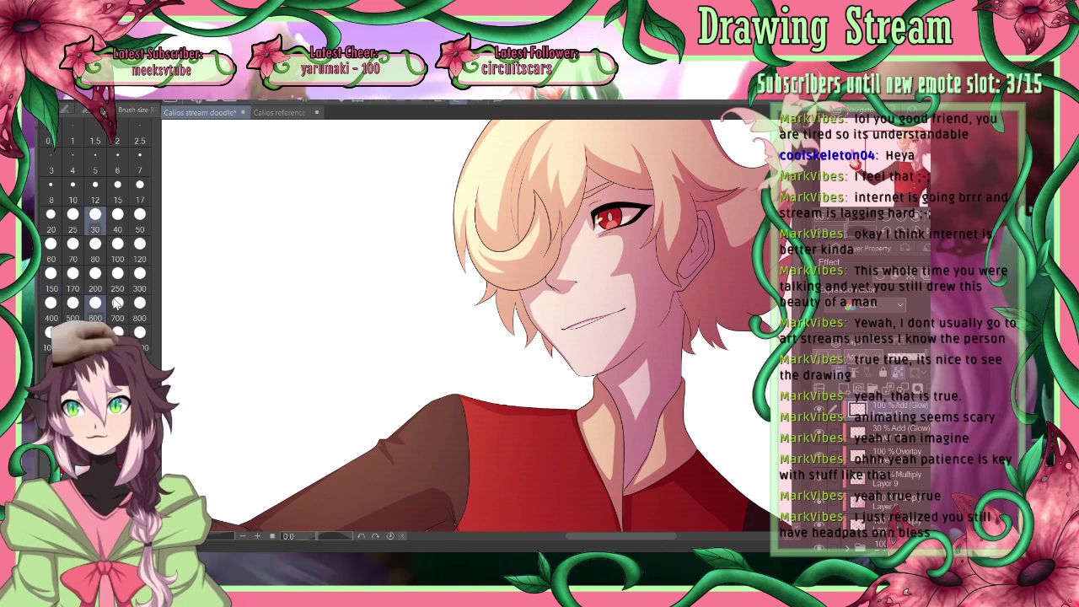
left_click(95, 303)
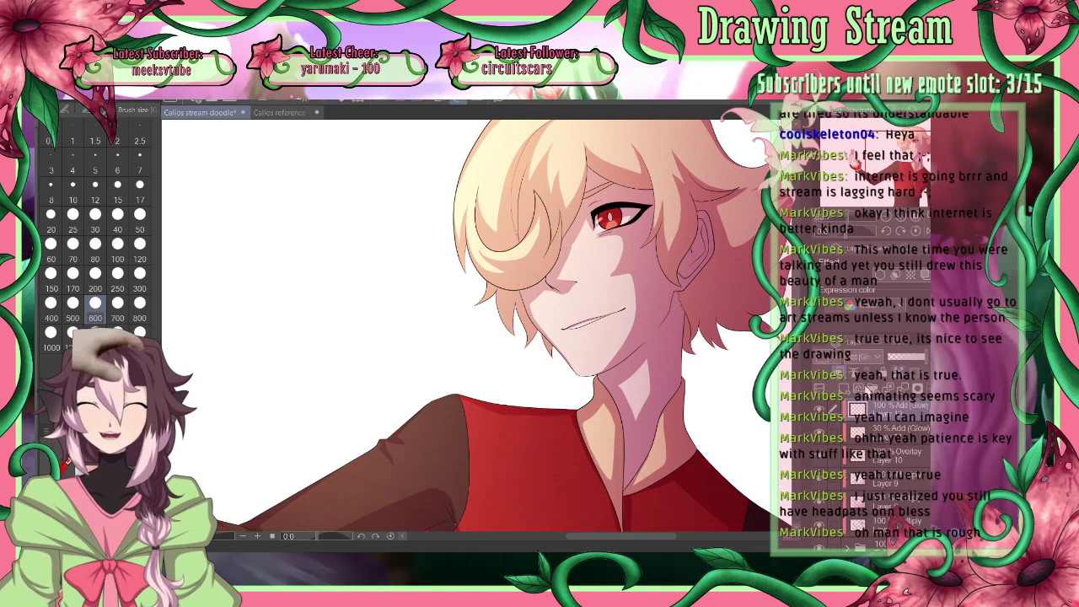
left_click(117, 273)
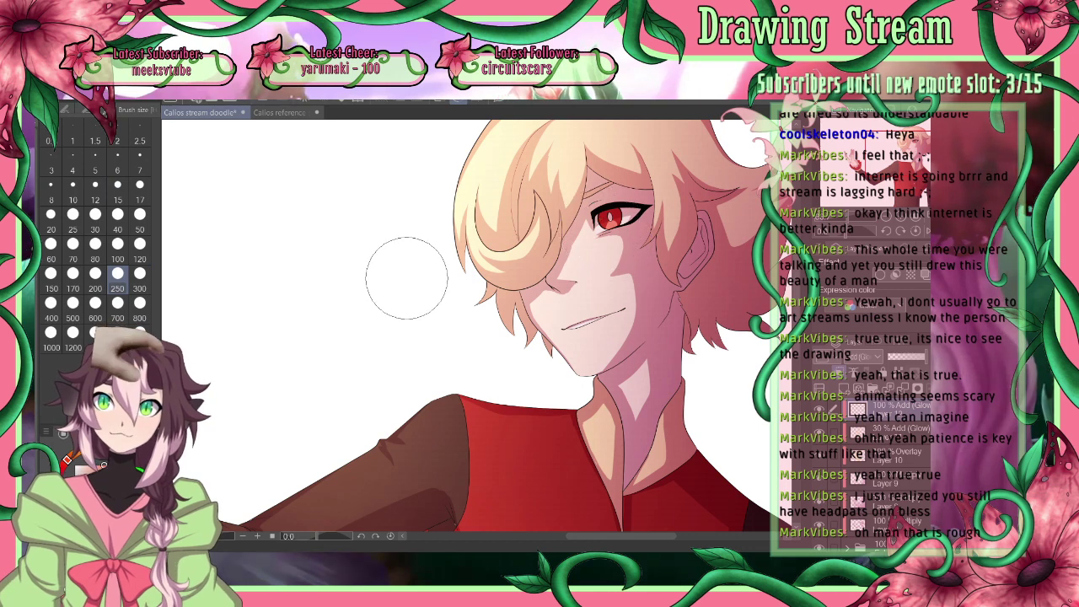
left_click(139, 185)
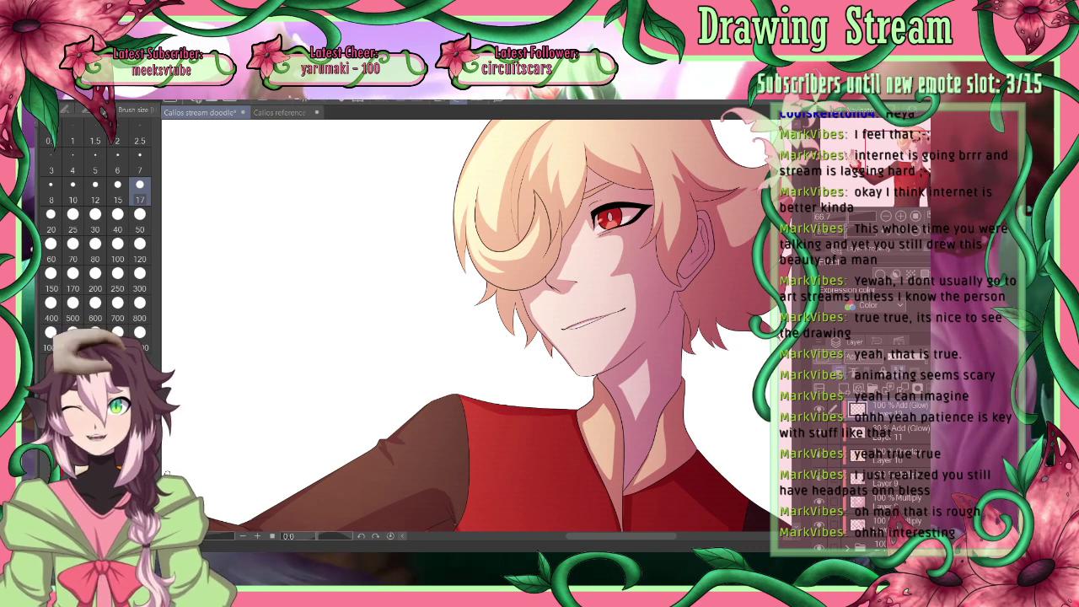
left_click(96, 309)
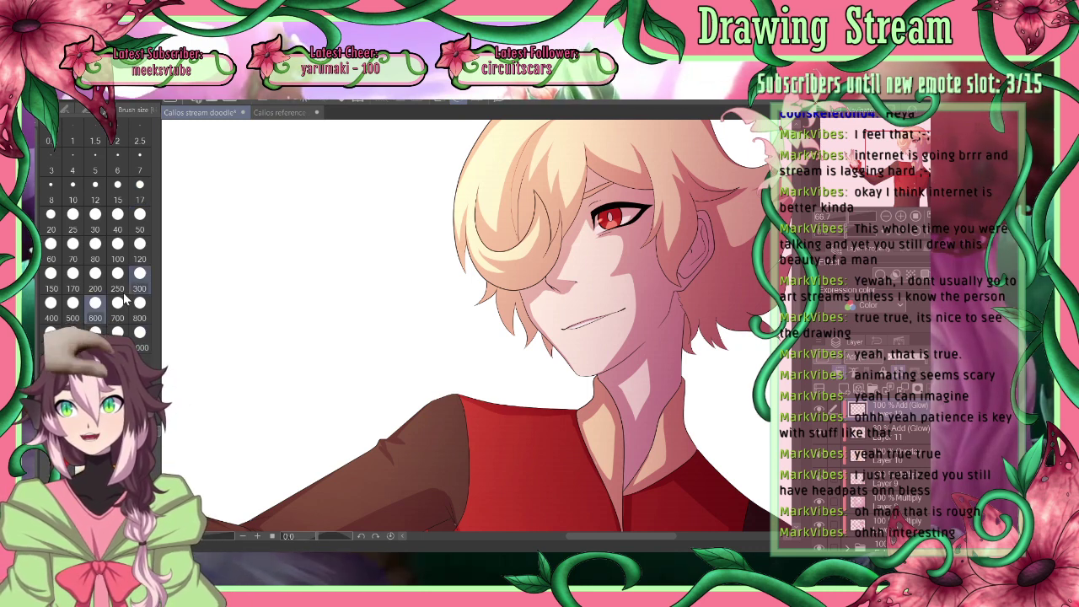
left_click(96, 302)
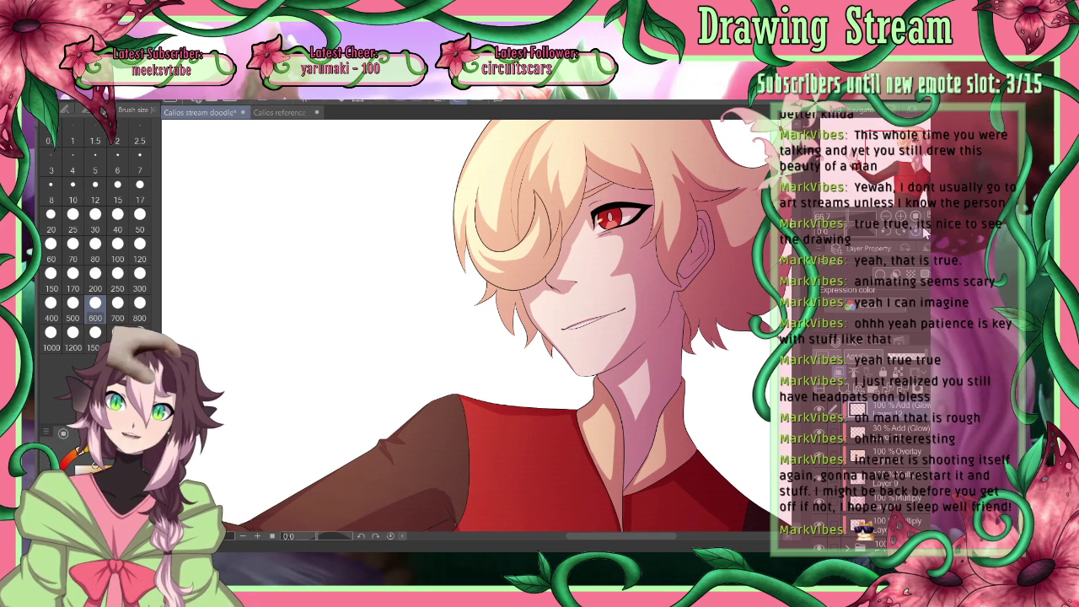
Hide the white paper layer and apply a border effect to the character's layer folder
key("ctrl+0")
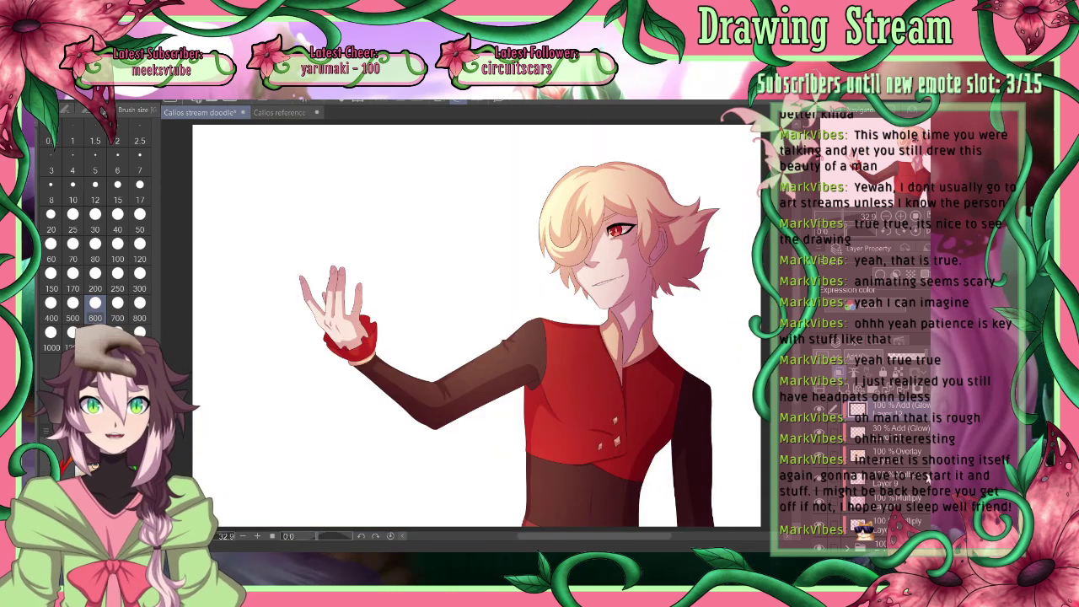
scroll(924, 479, "down", 3)
scroll(816, 531, "down", 2)
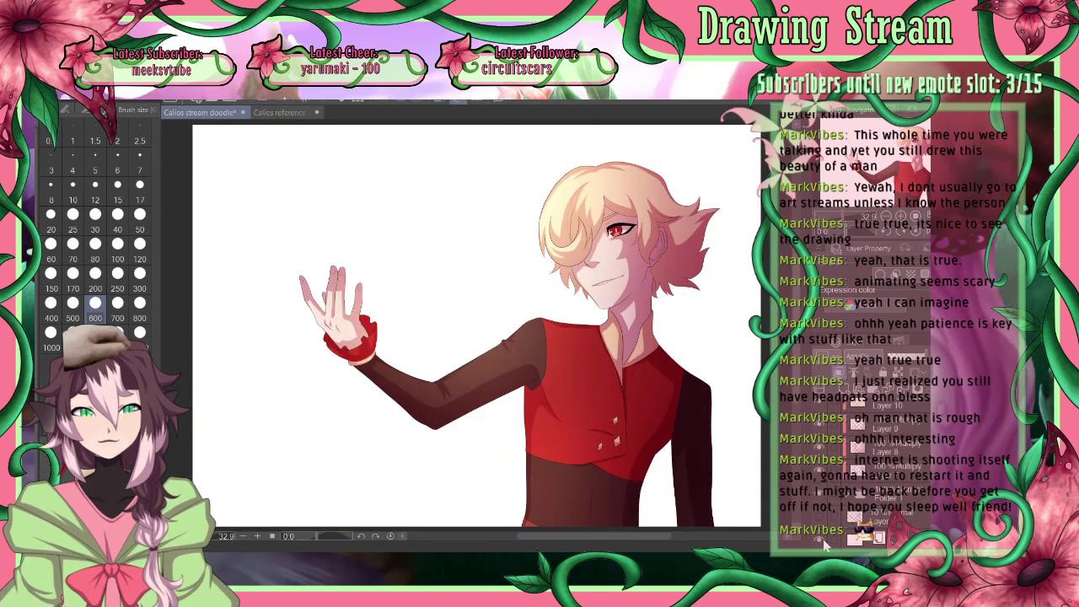
left_click(823, 540)
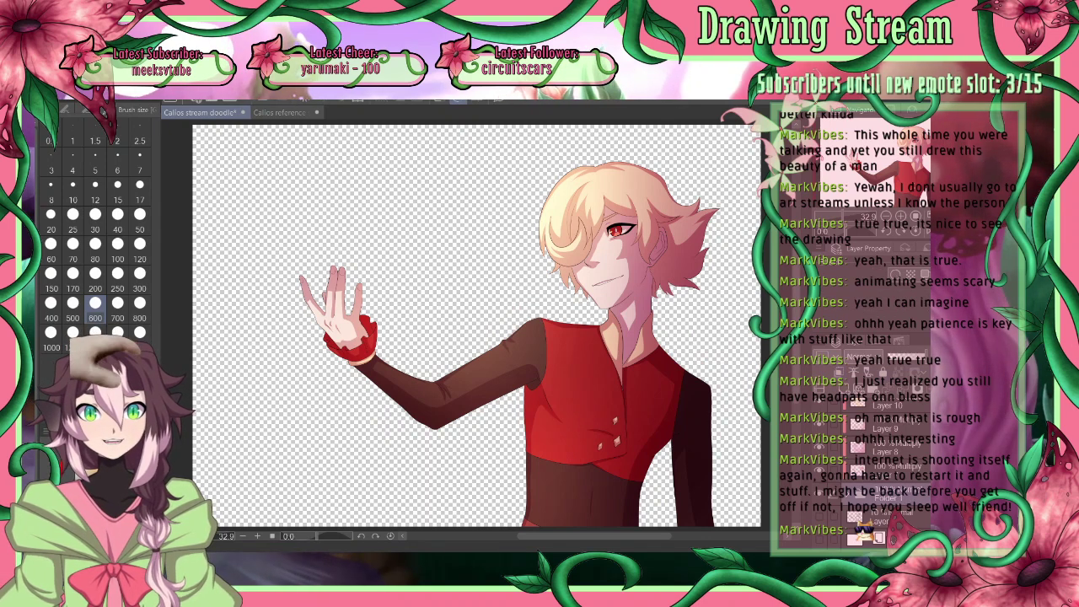
left_click(895, 274)
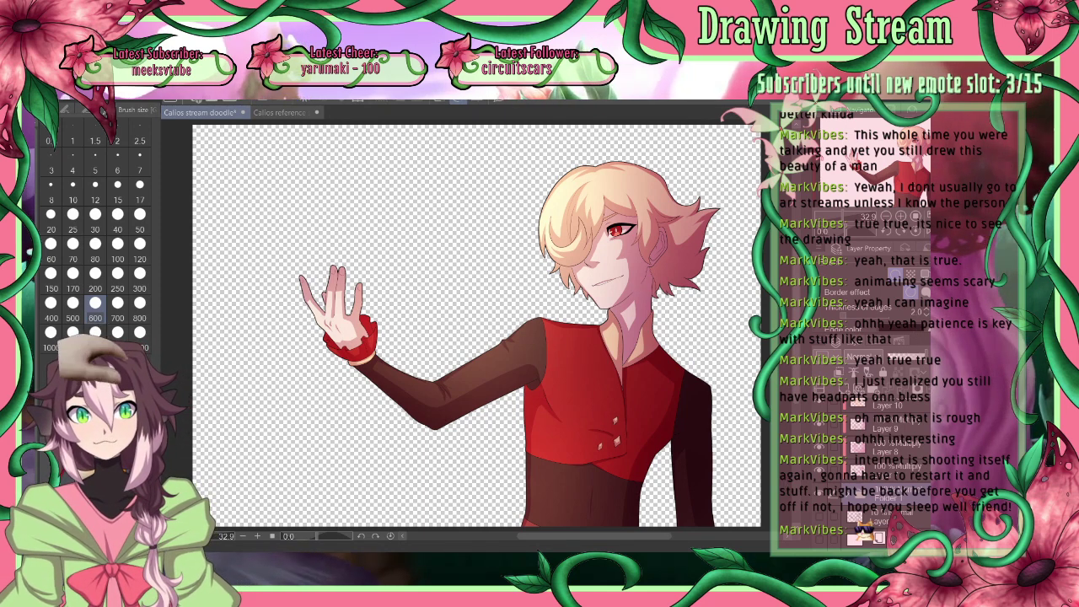
Check the character against the white paper and the transparent background, flipping the canvas view horizontally back and forth
left_click(823, 544)
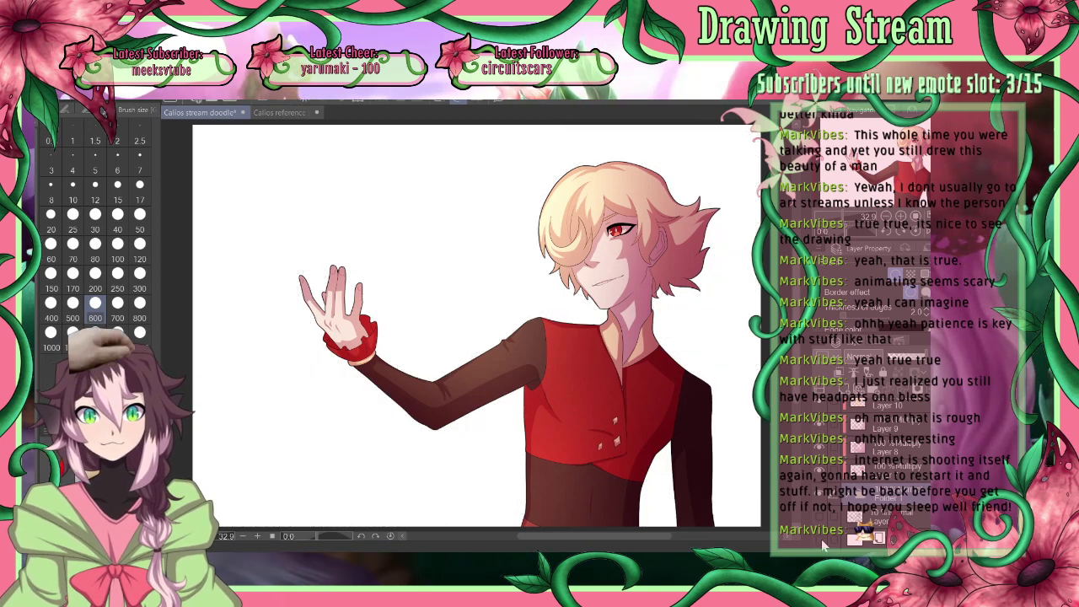
left_click(821, 540)
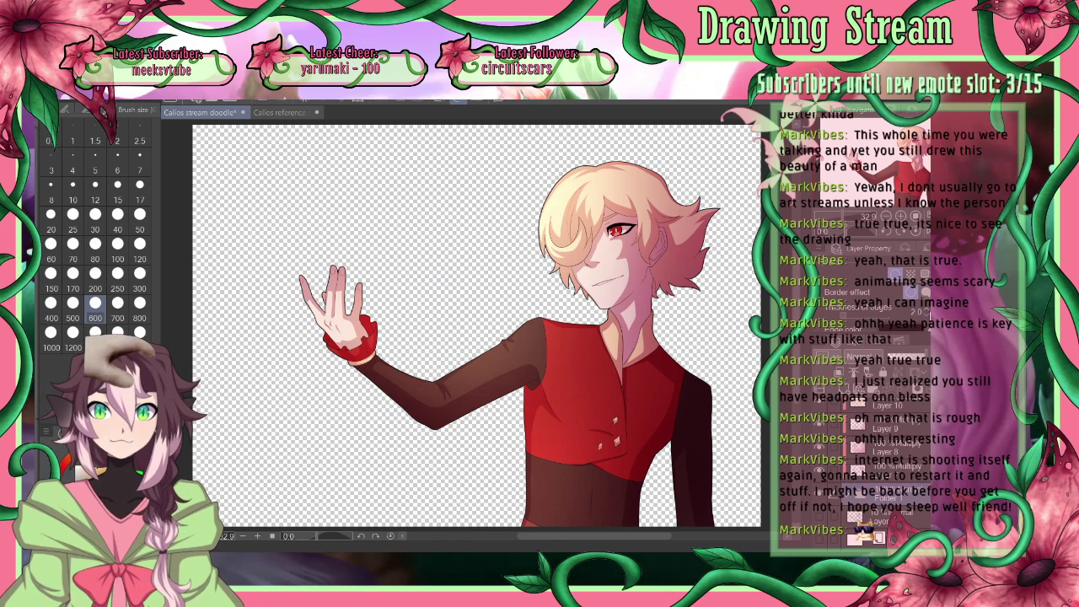
key("h")
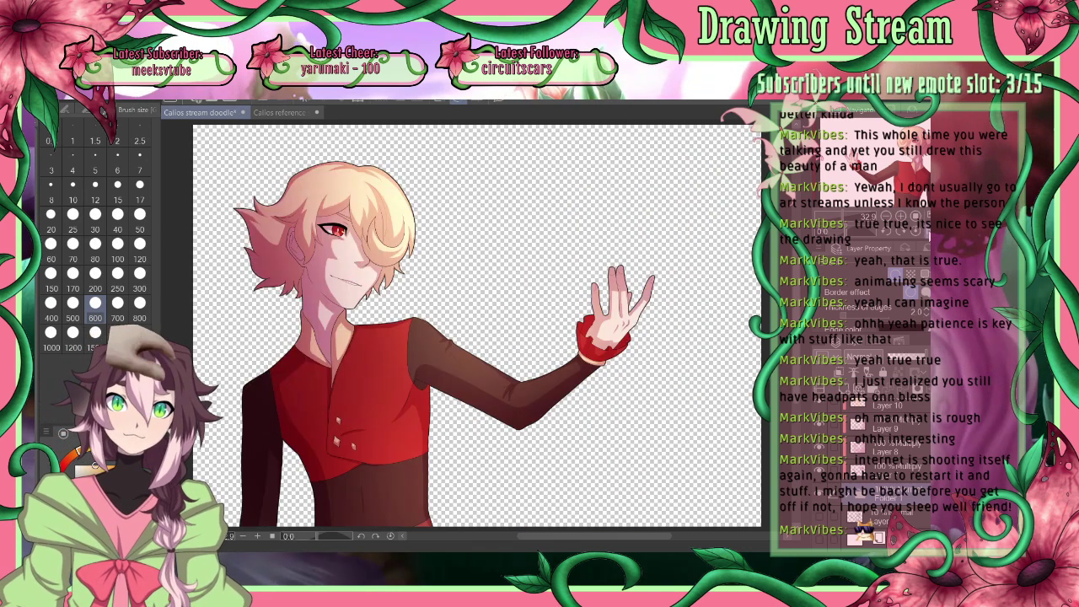
key("h")
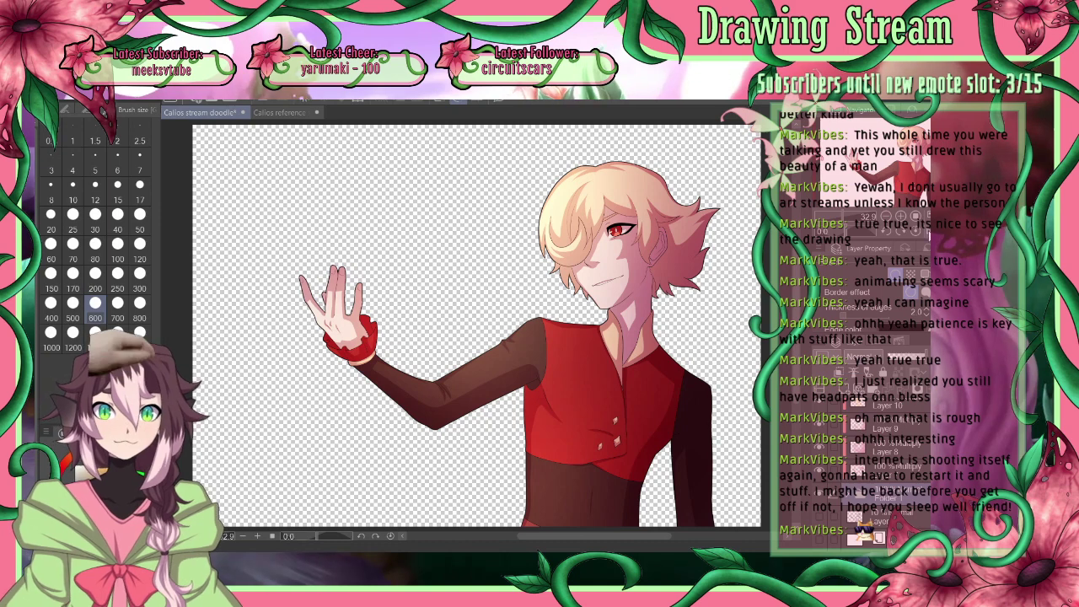
key("h")
key("h")
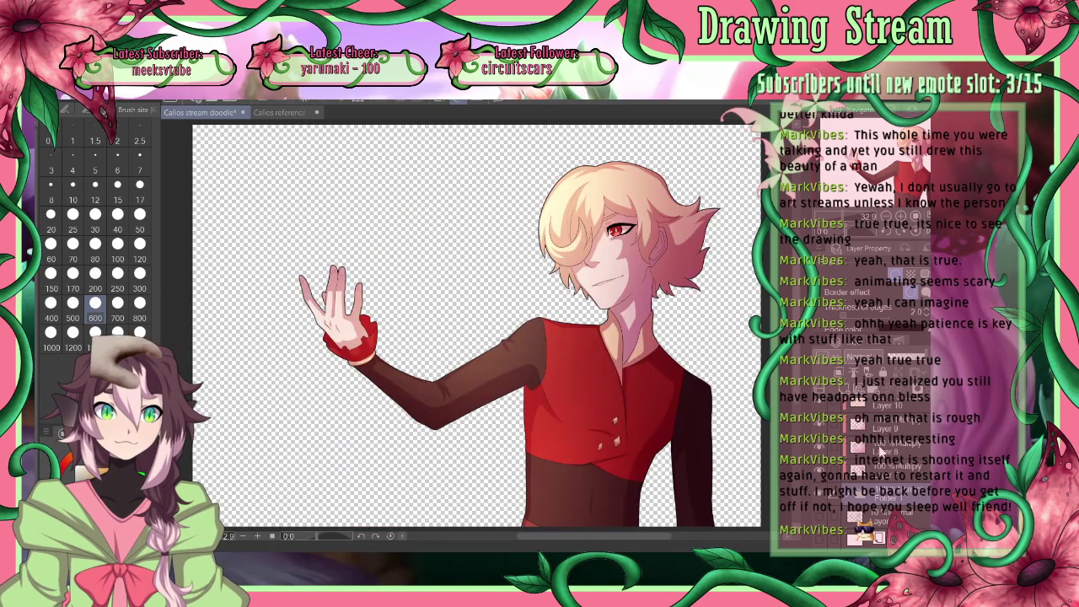
left_click(820, 540)
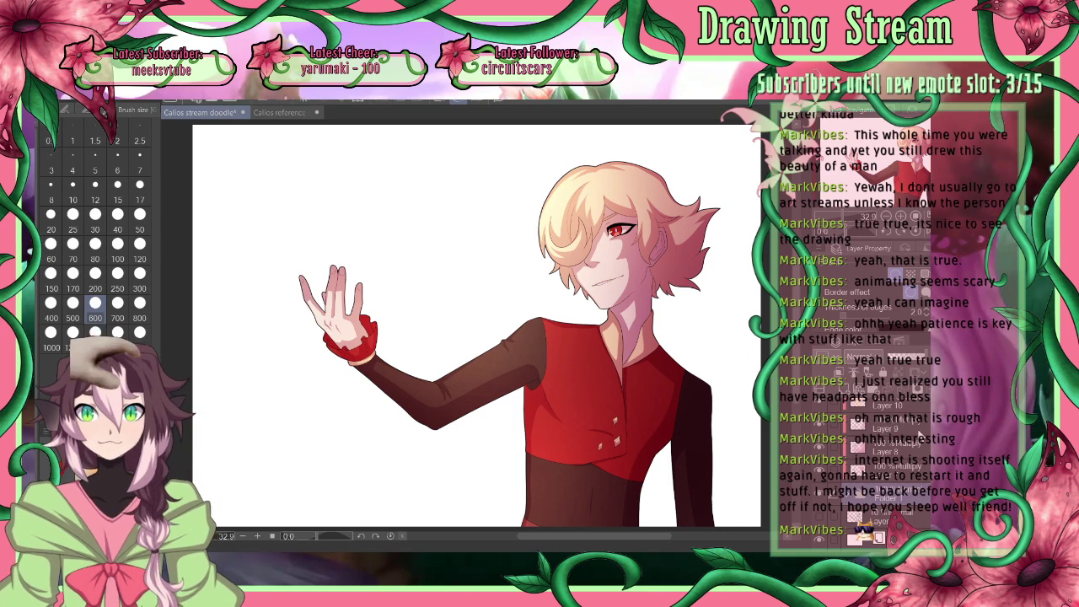
Add a new layer above the Add (Glow) Layer 12 and place the artist's handle as text beside the raised arm
scroll(881, 480, "up", 1)
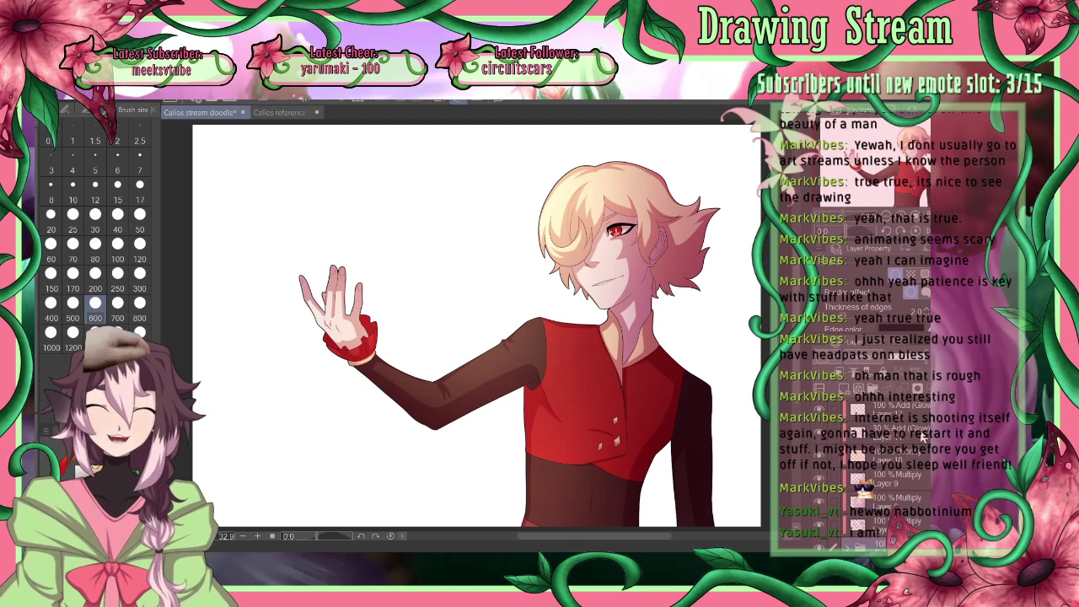
left_click(895, 415)
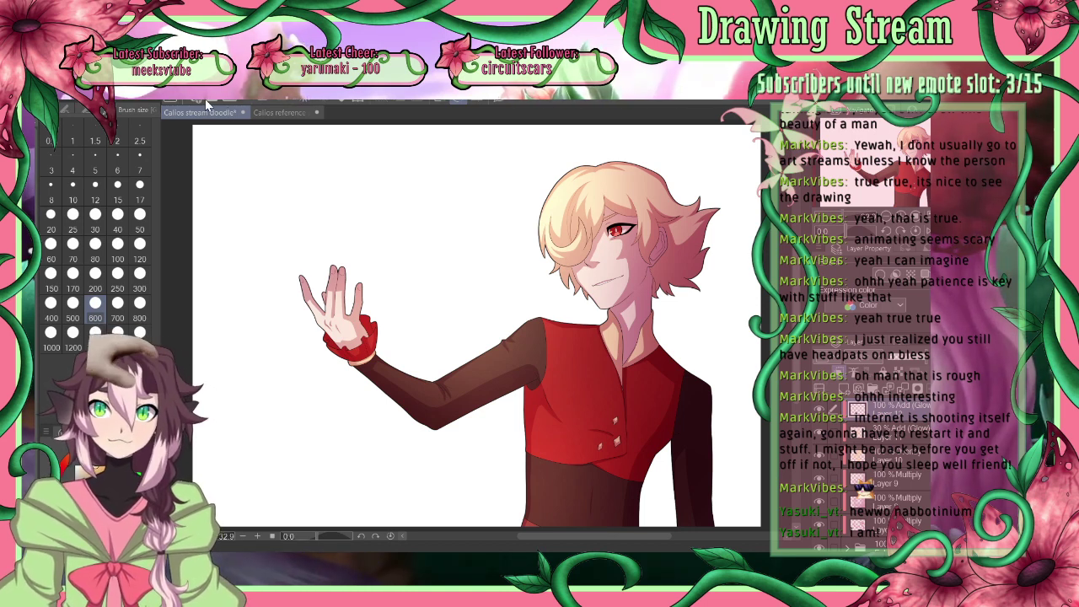
key("ctrl+shift+n")
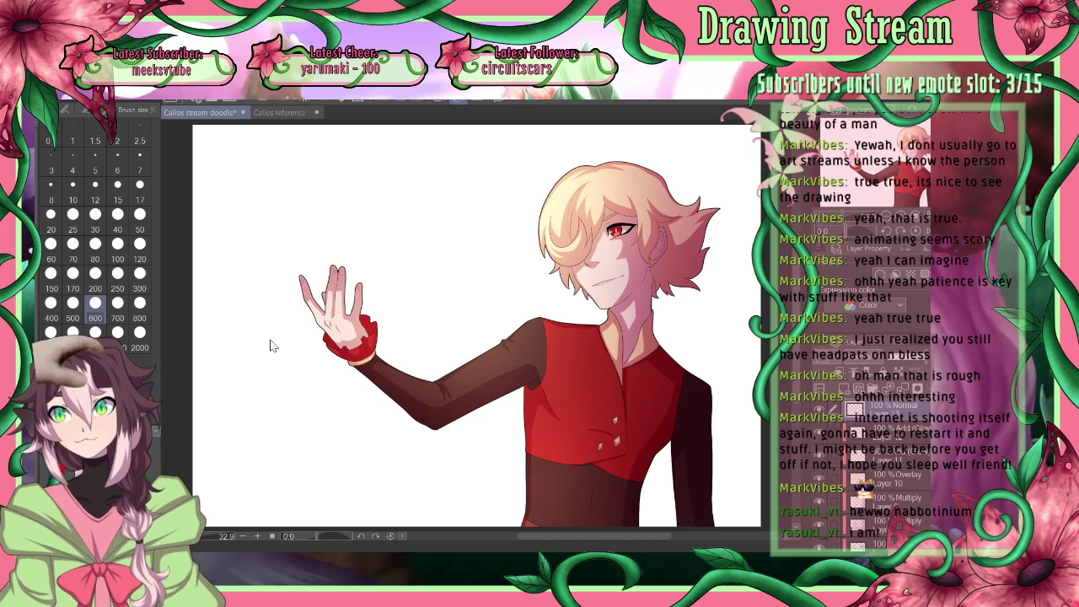
key("t")
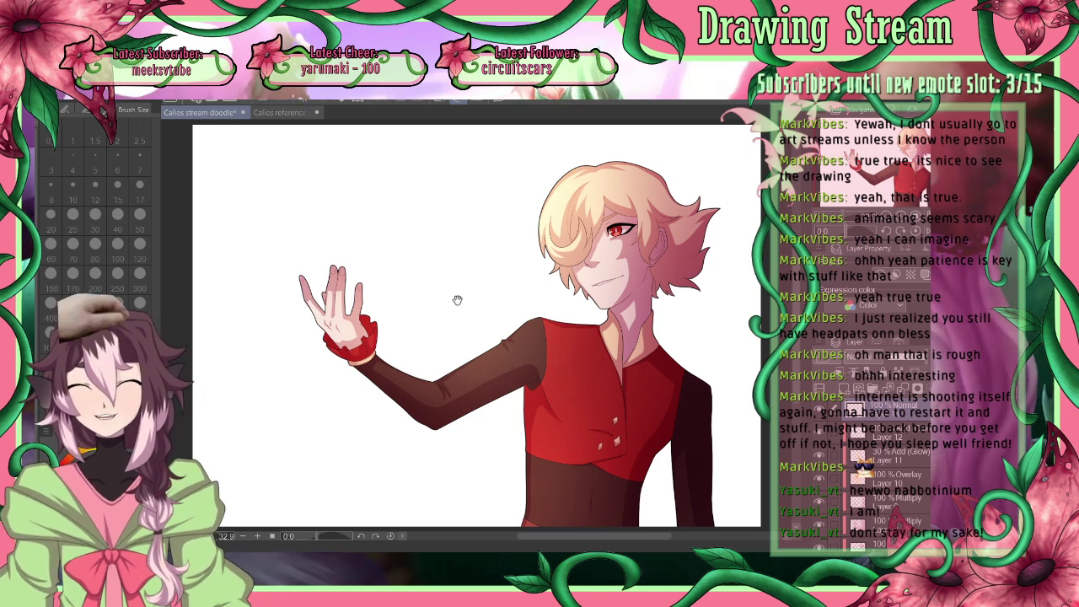
left_click(457, 301)
type("@Doodlenab")
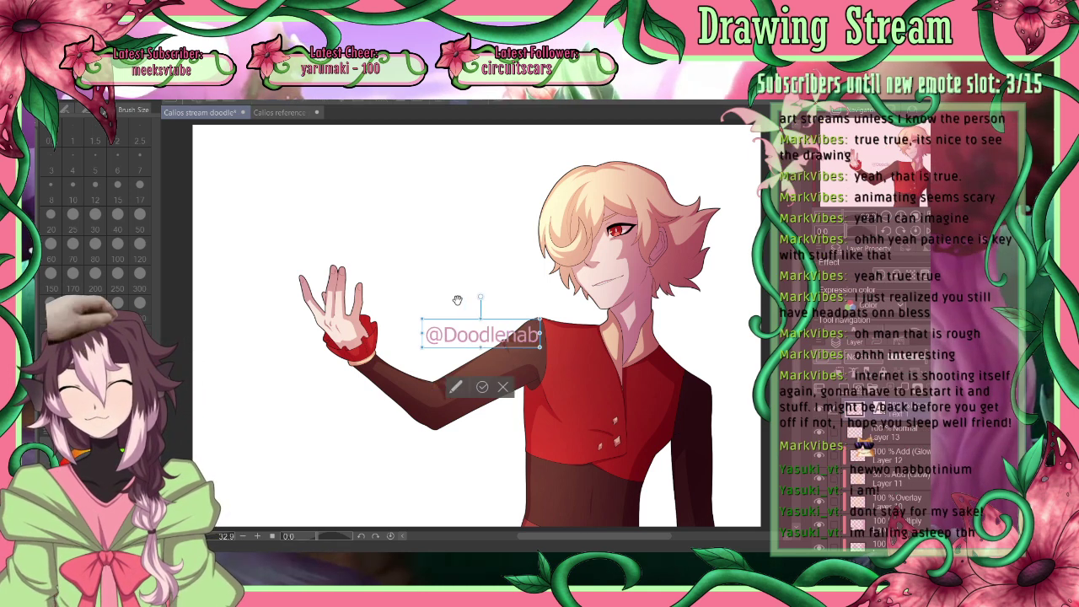
Change the handle text to the condensed Tw Cen MT font and merge it into Layer 13
left_click_drag(539, 335, 403, 340)
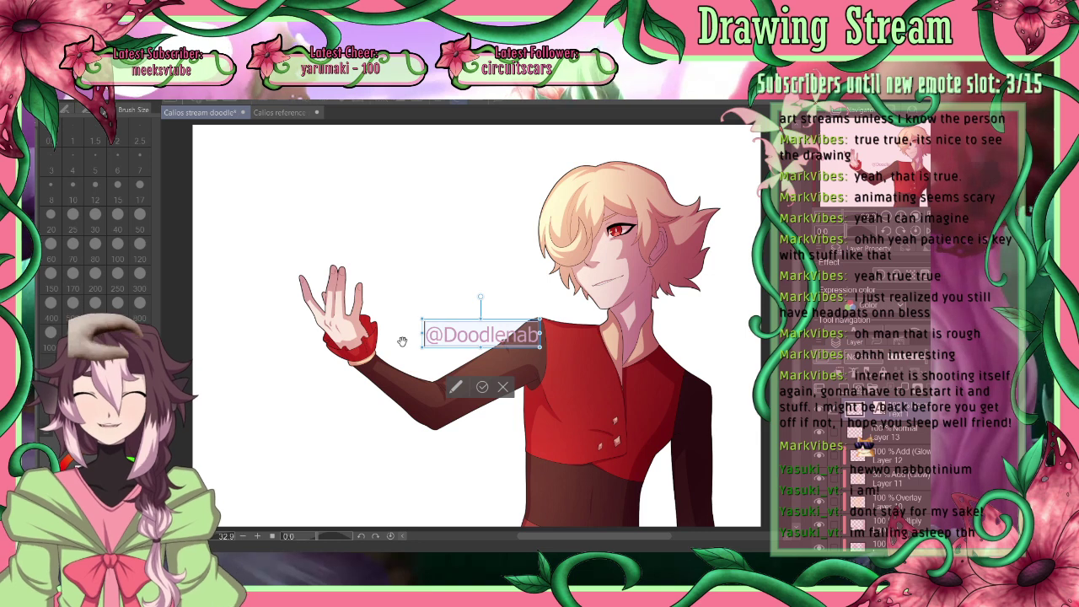
left_click(65, 109)
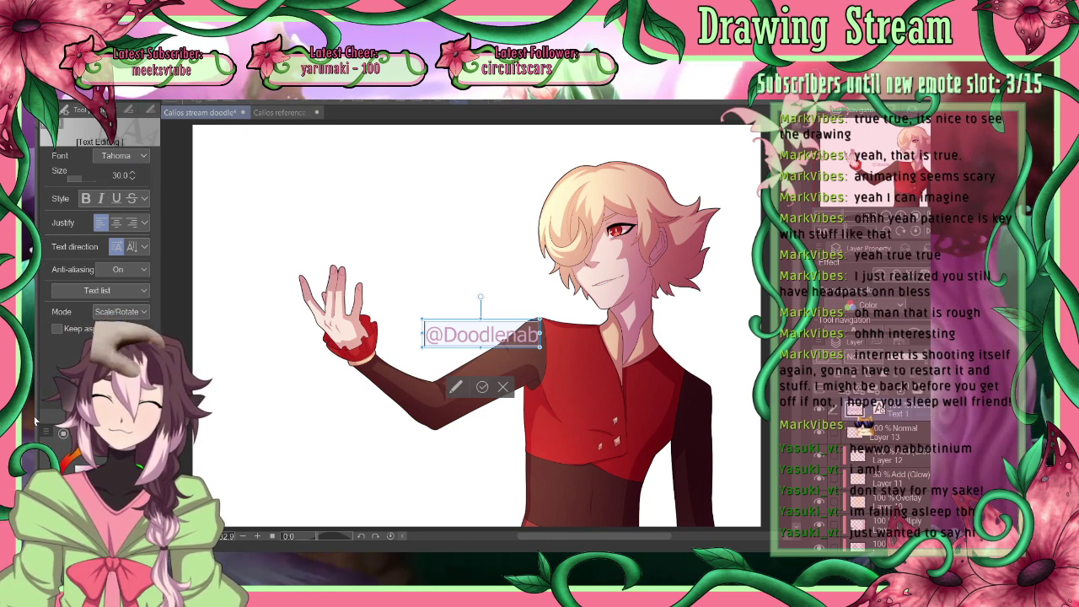
left_click(122, 244)
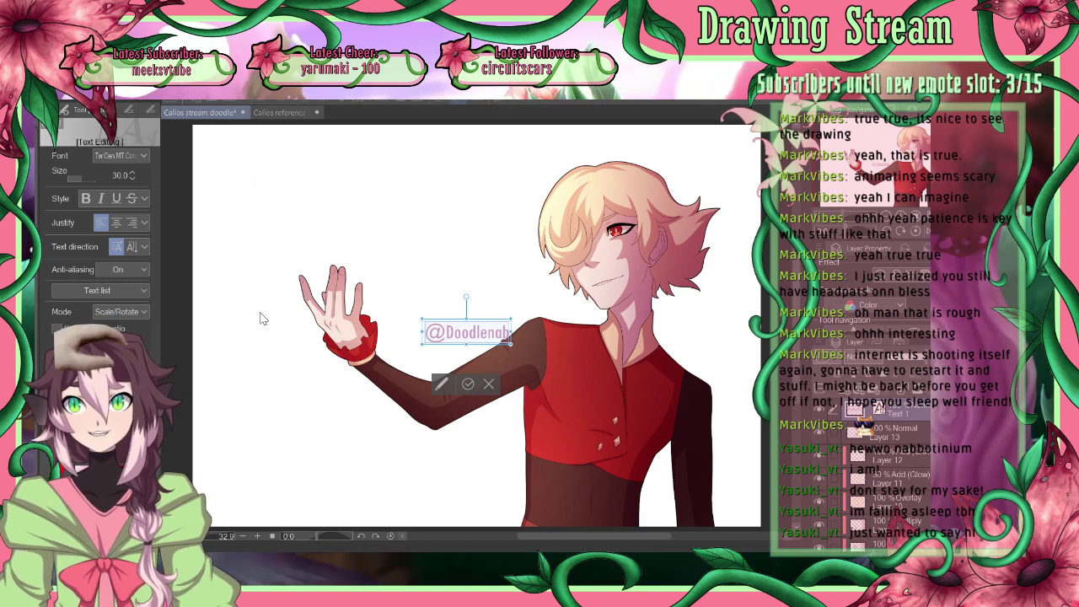
left_click(265, 372)
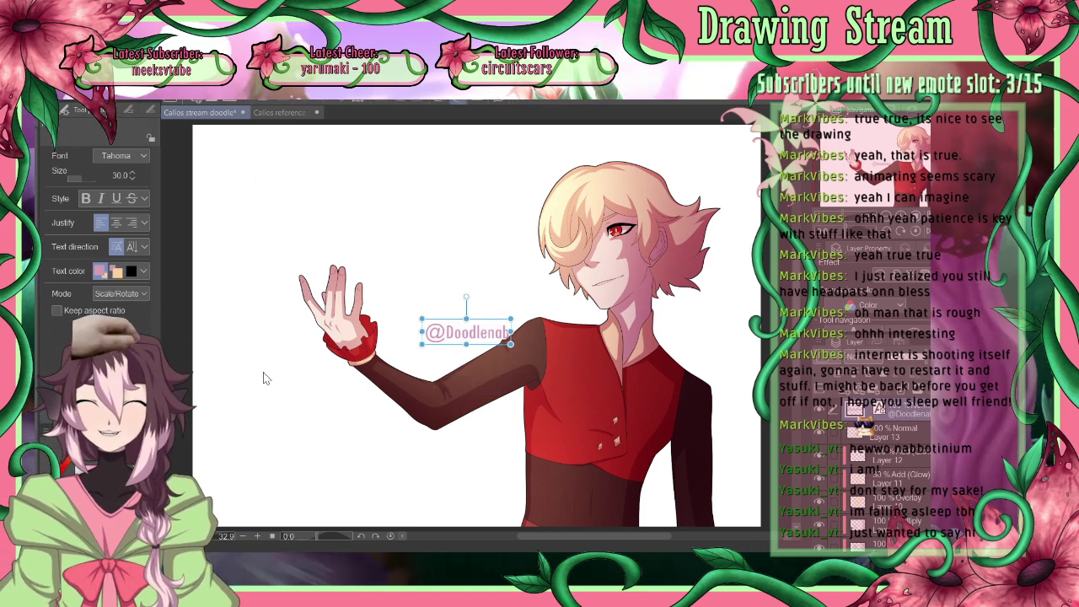
key("ctrl+e")
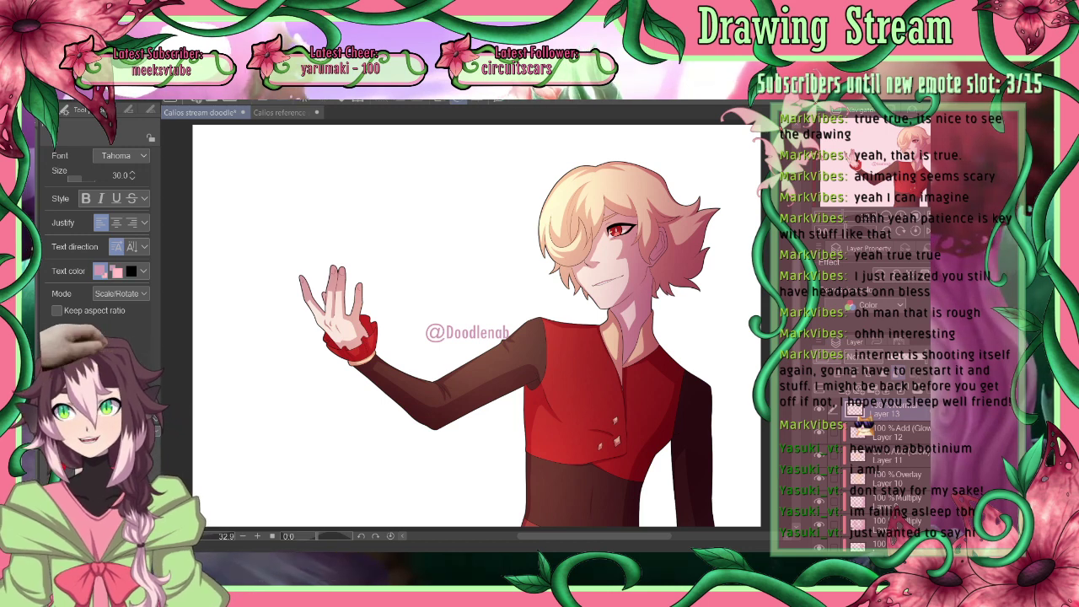
Recolor the handle text from purple to pinkish red with brush size 700
key("e")
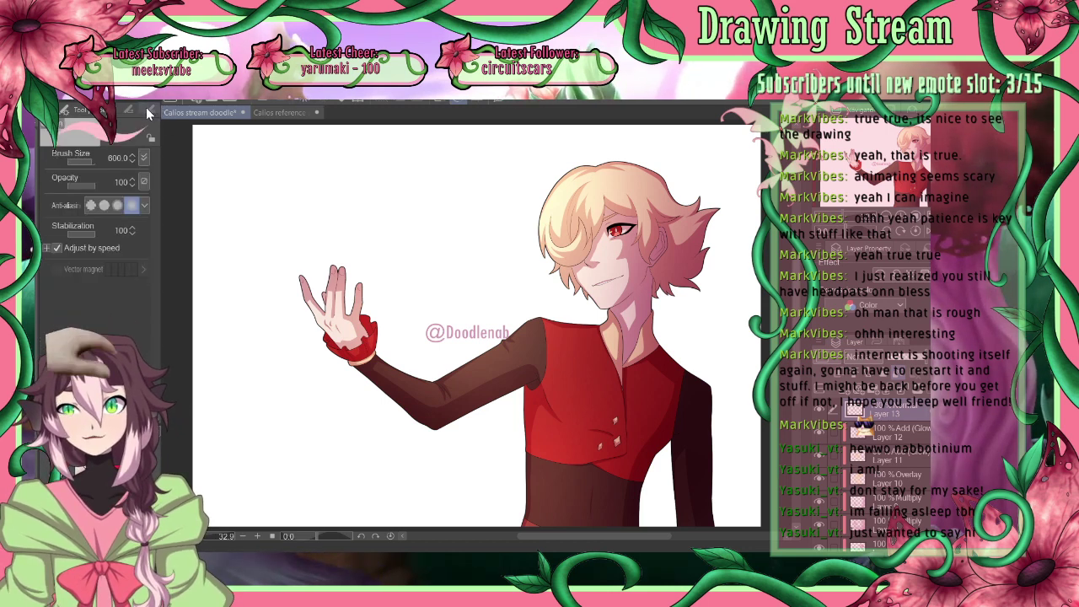
left_click(150, 109)
left_click(118, 308)
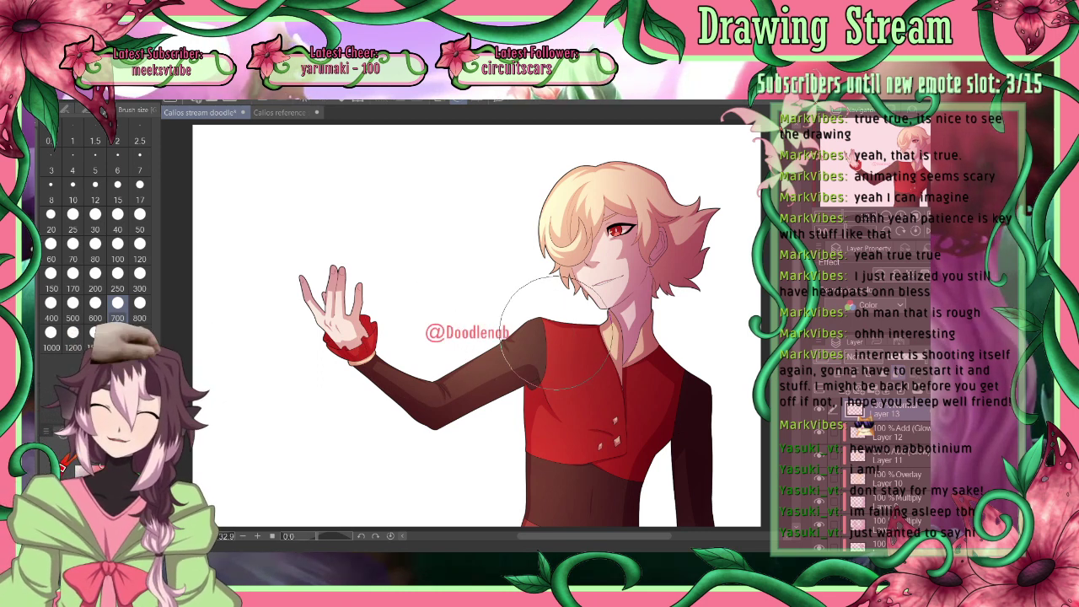
Lasso the handle text, scale it down, rotate it to the arm's angle and place it along the sleeve's upper edge
key("m")
mouse_move(516, 313)
left_mouse_down()
mouse_move(528, 366)
mouse_move(514, 305)
left_mouse_up()
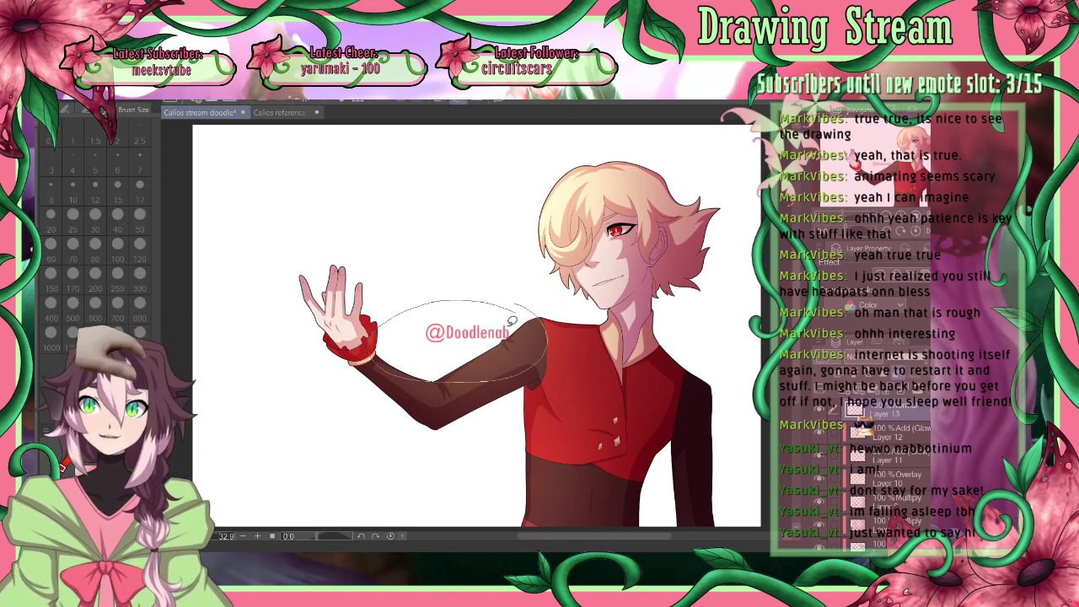
left_click_drag(511, 393, 511, 393)
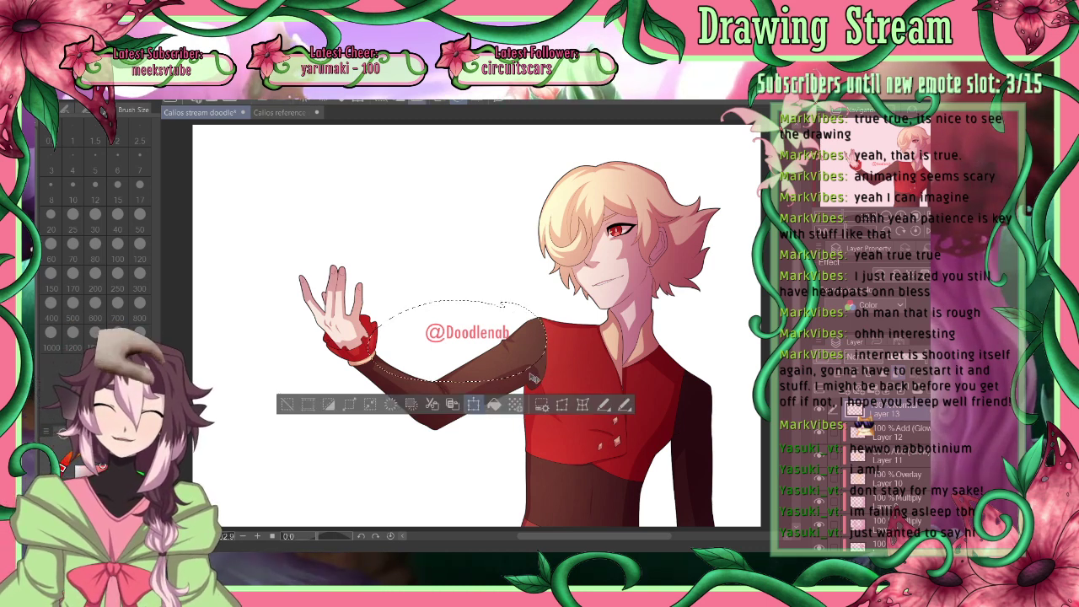
key("ctrl+t")
left_click_drag(548, 381, 502, 362)
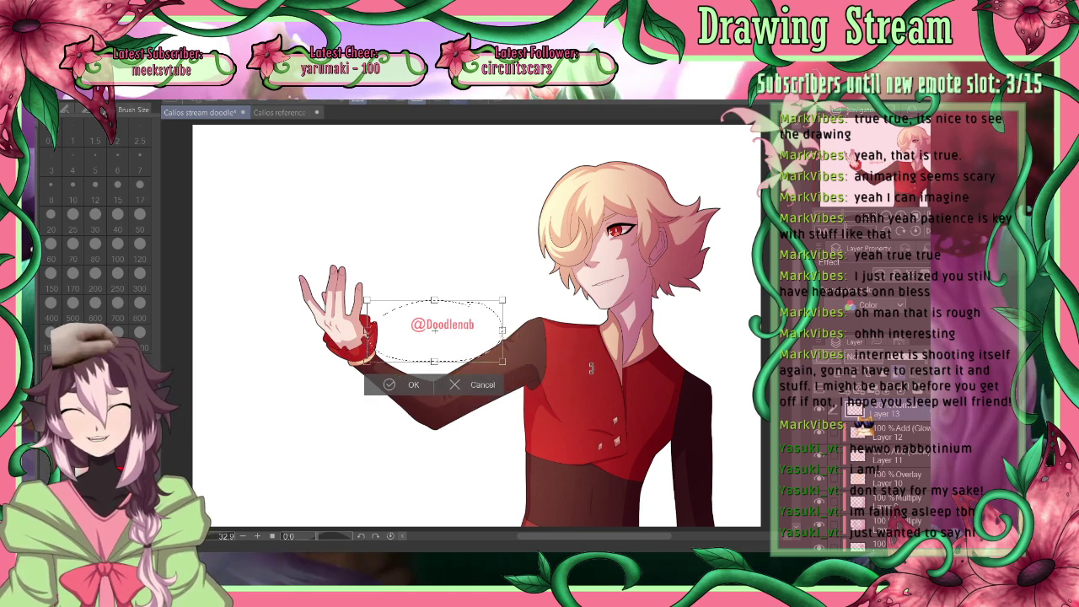
left_click_drag(590, 369, 566, 297)
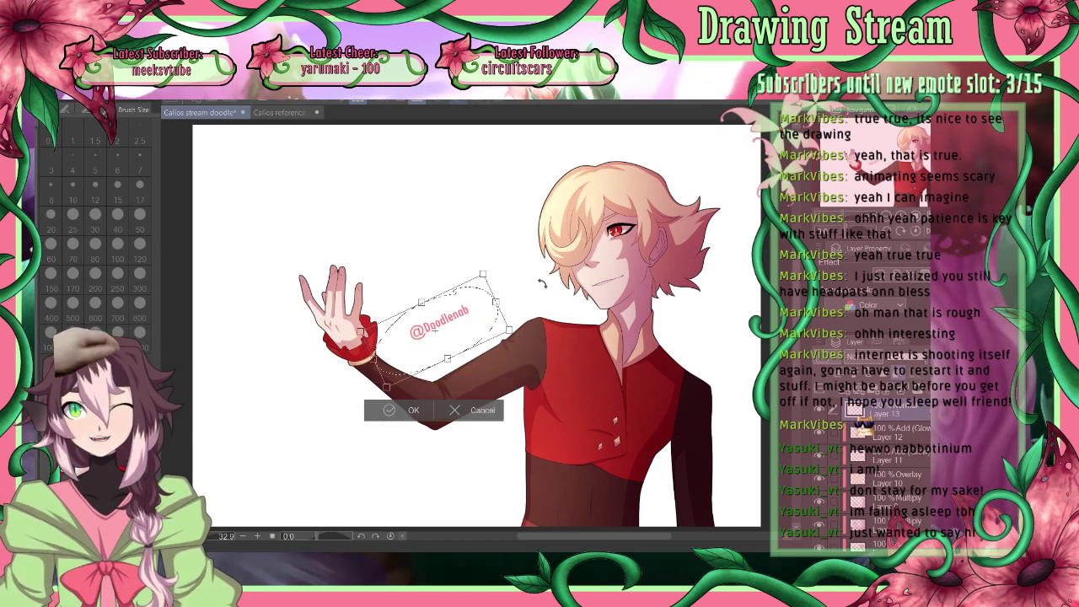
left_click_drag(552, 355, 548, 339)
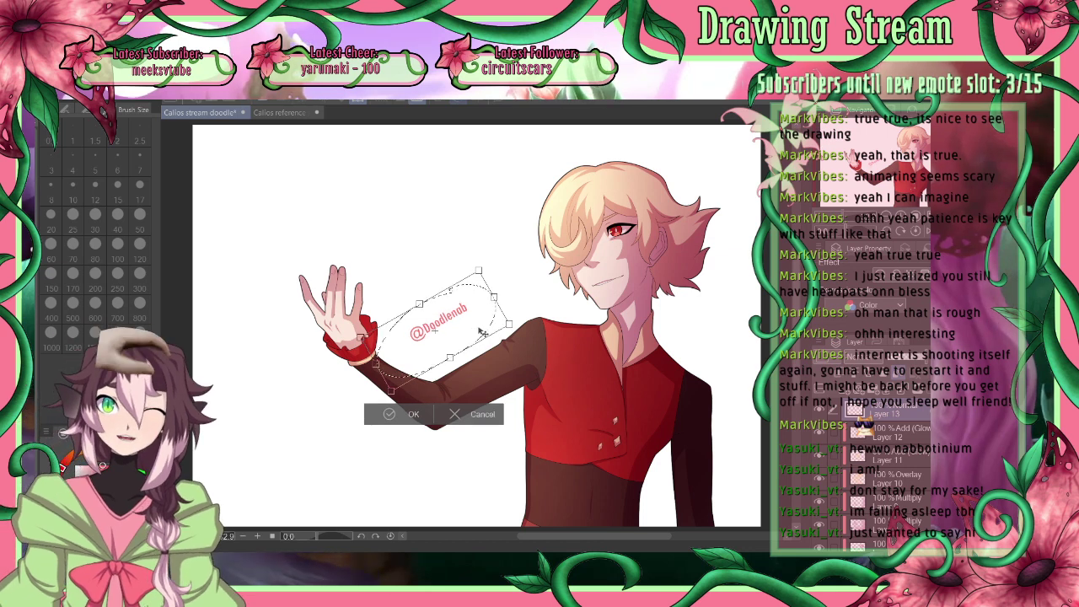
left_click_drag(477, 329, 508, 364)
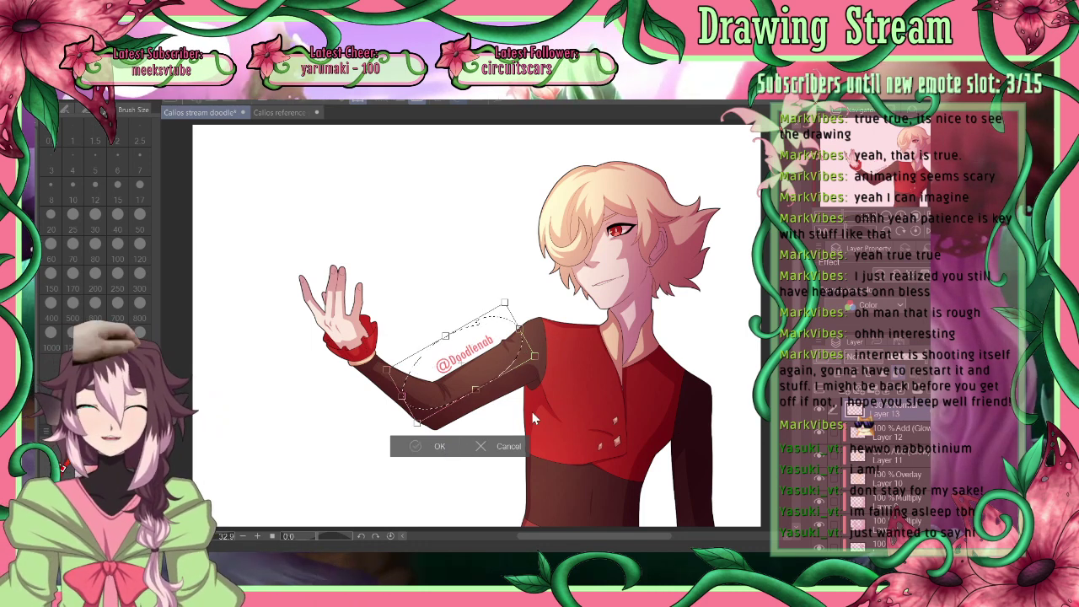
key("Return")
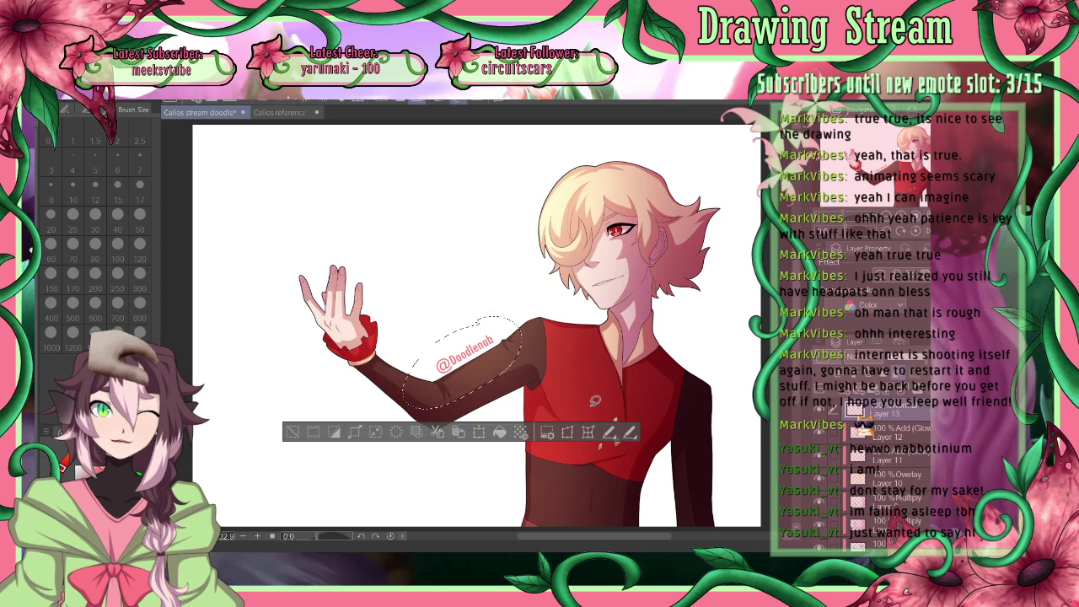
Lower the opacity of the handle text on Layer 13 to make it a faint watermark
left_click(897, 358)
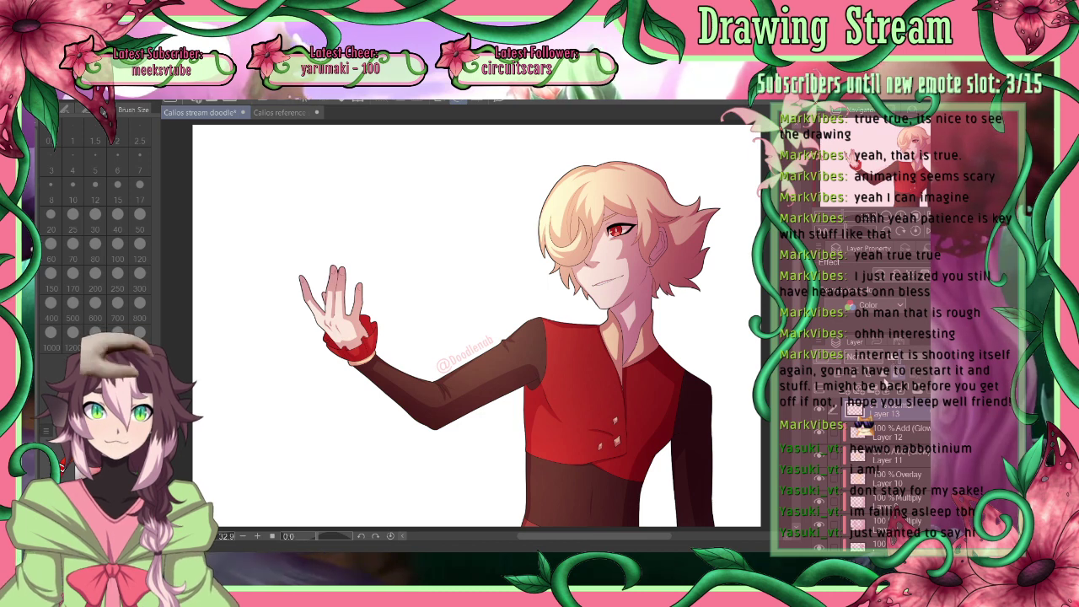
key("ctrl+z")
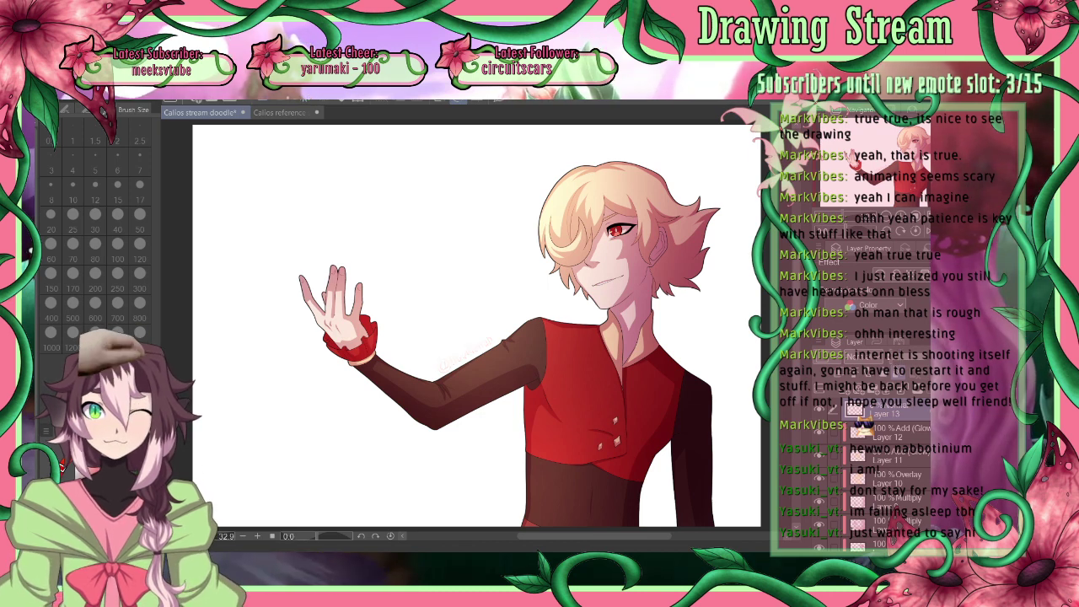
left_click(898, 359)
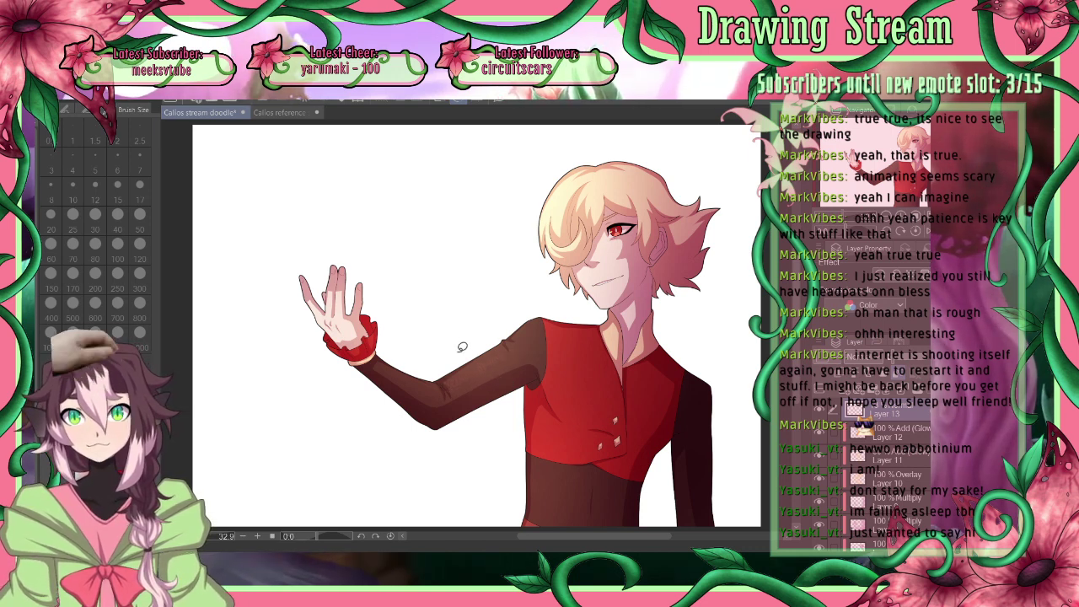
Lasso the faint handle text on the sleeve, then rotate and nudge it slightly to fit the upper arm's angle
mouse_move(481, 336)
left_mouse_down()
mouse_move(530, 336)
mouse_move(436, 404)
mouse_move(542, 339)
mouse_move(544, 392)
mouse_move(515, 425)
left_mouse_up()
key("ctrl+t")
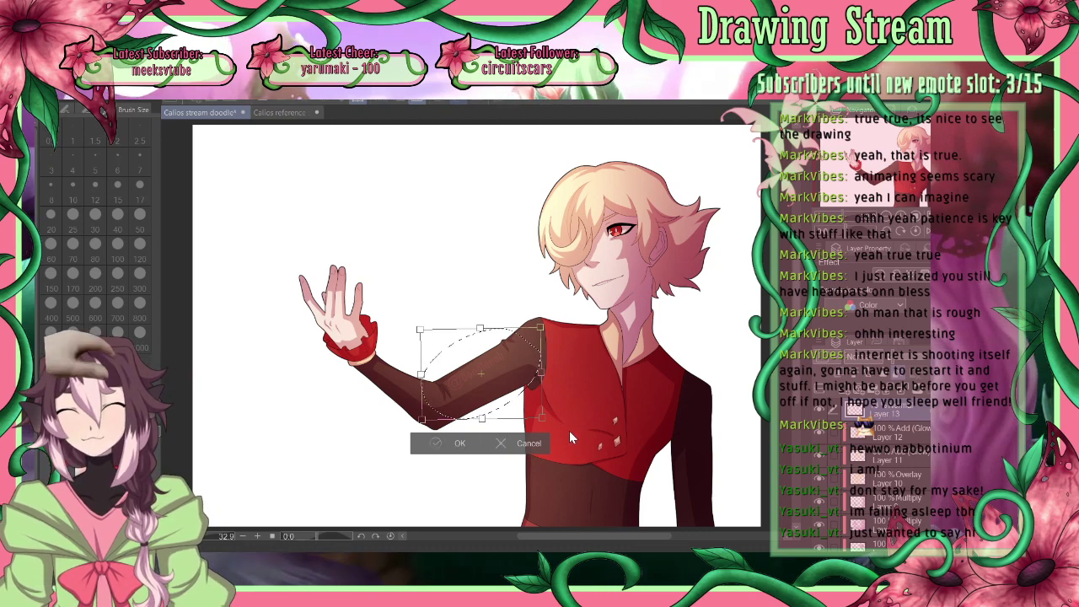
key("Return")
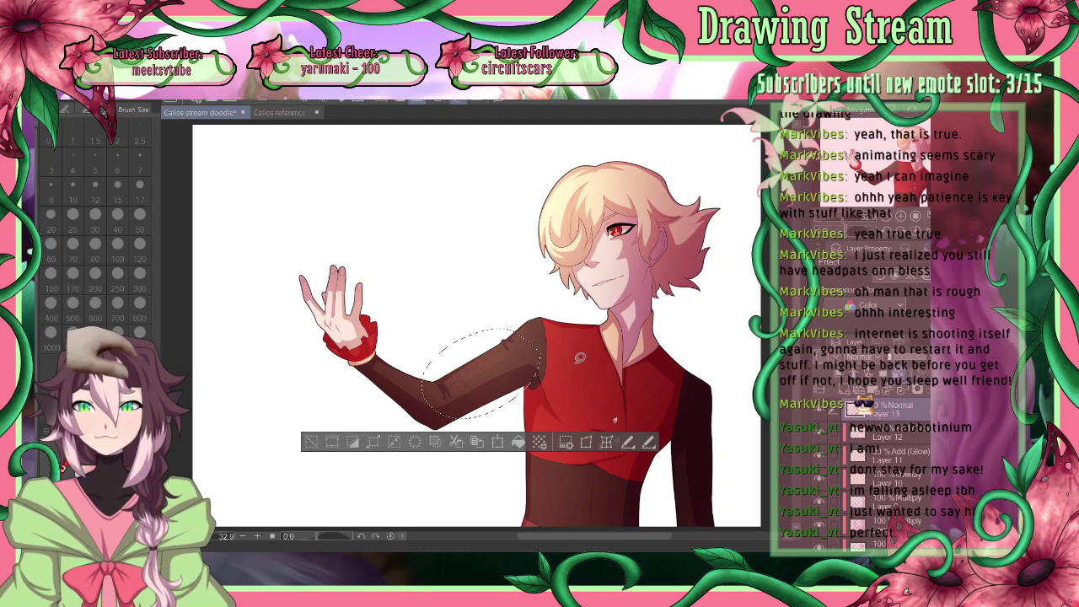
key("ctrl+t")
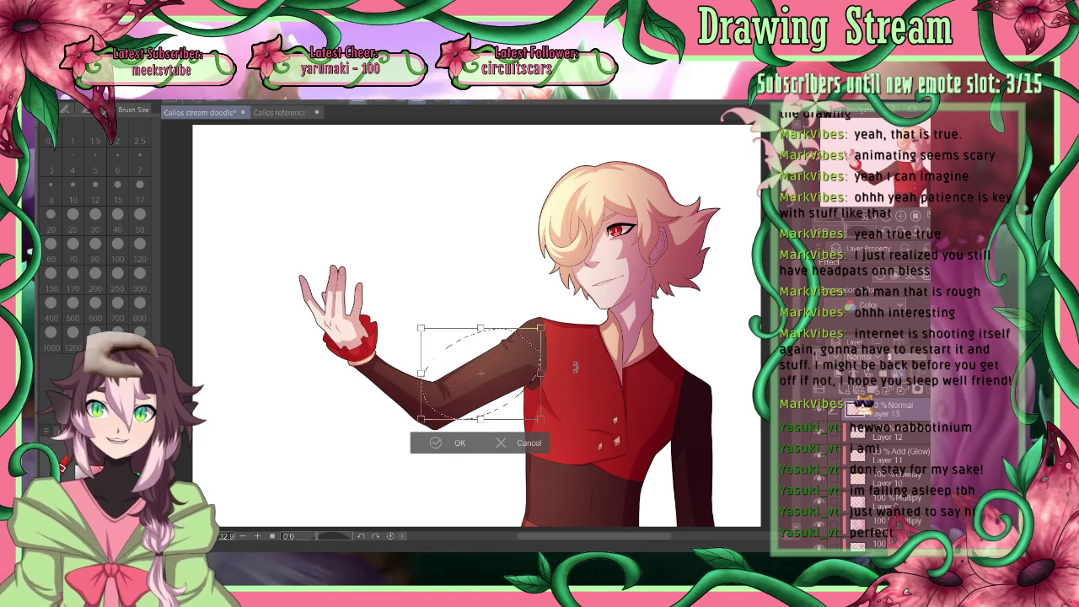
left_click_drag(575, 369, 576, 357)
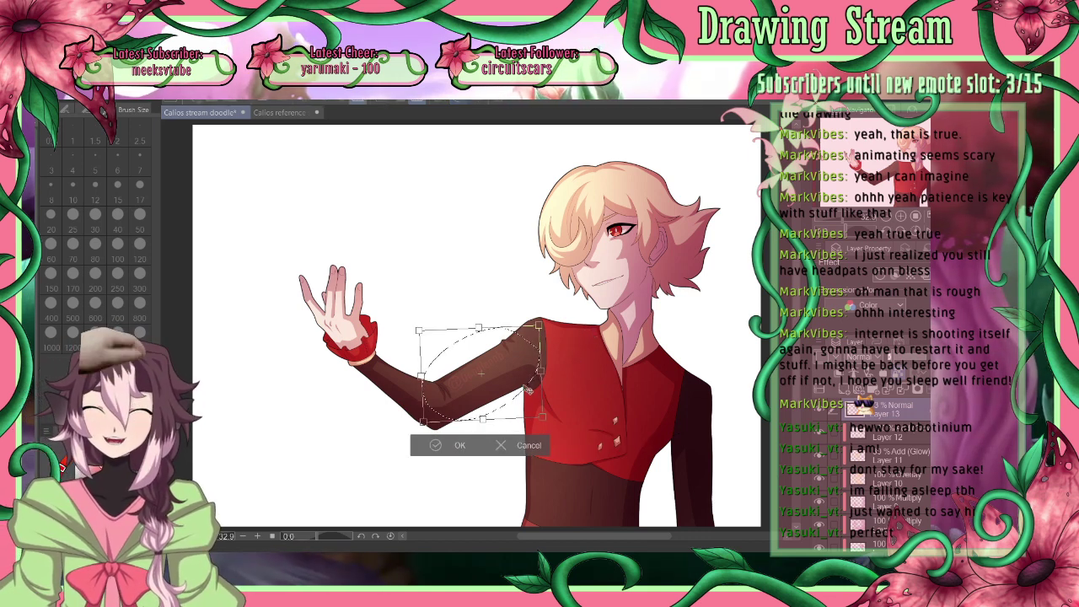
left_click_drag(527, 401, 515, 412)
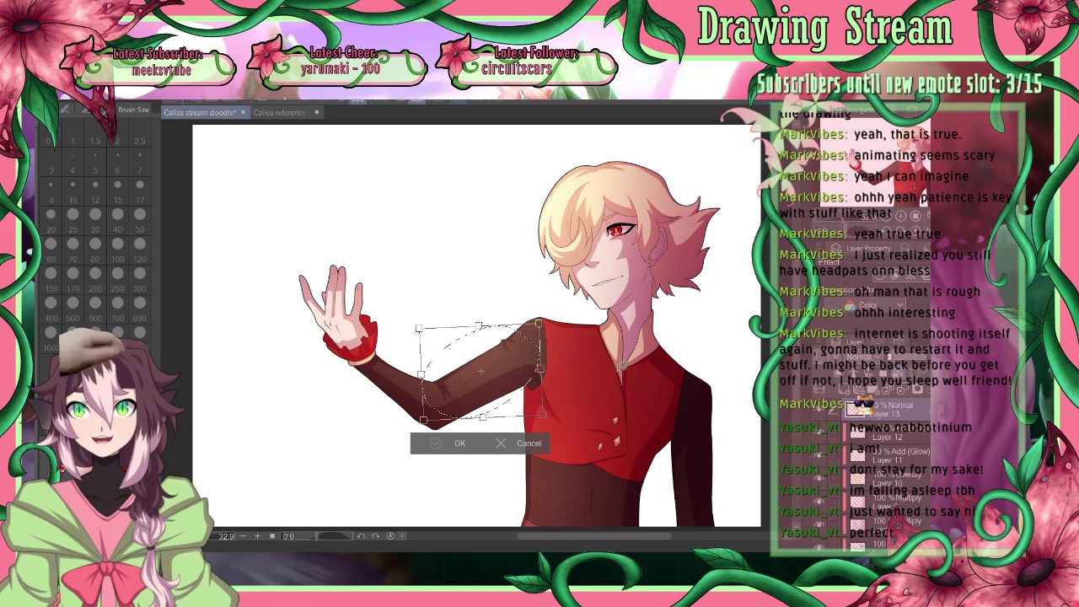
key("Return")
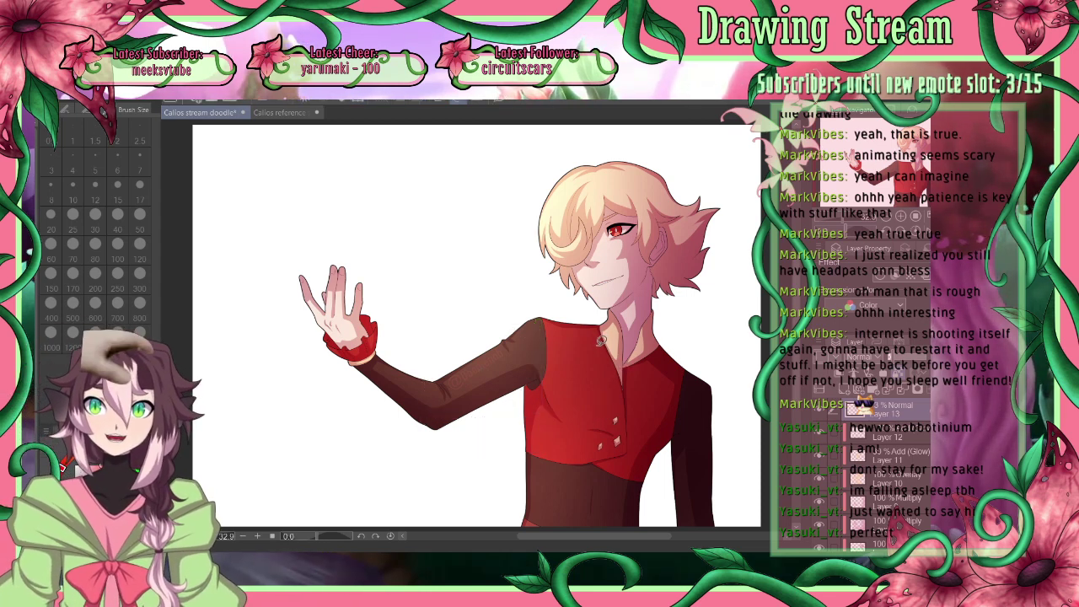
Lasso the handle text again and move it off the sleeve onto the white background just above the arm
key("h")
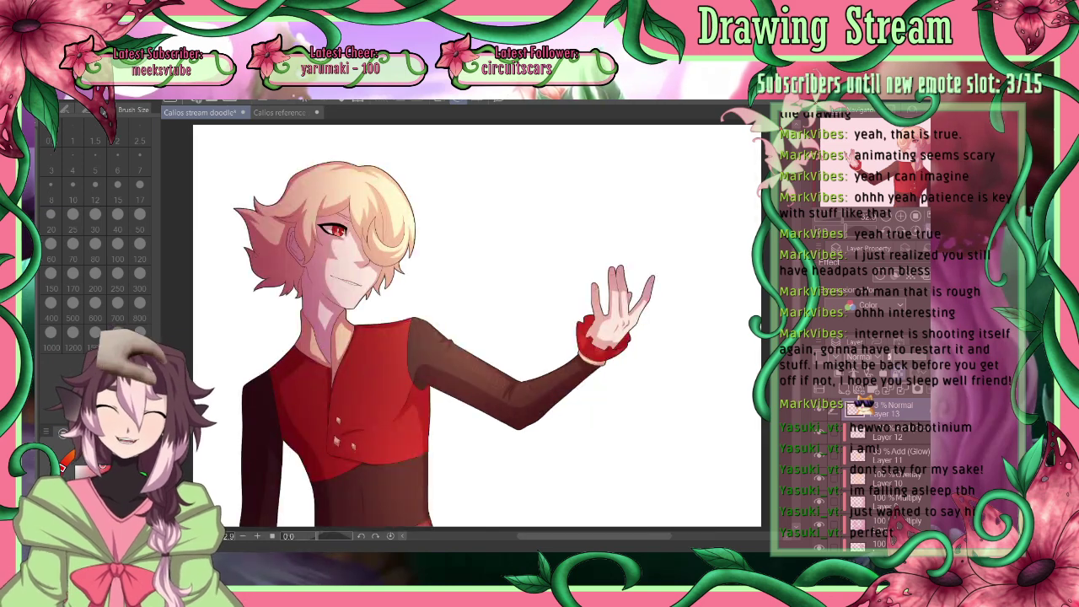
key("h")
key("h")
key("h")
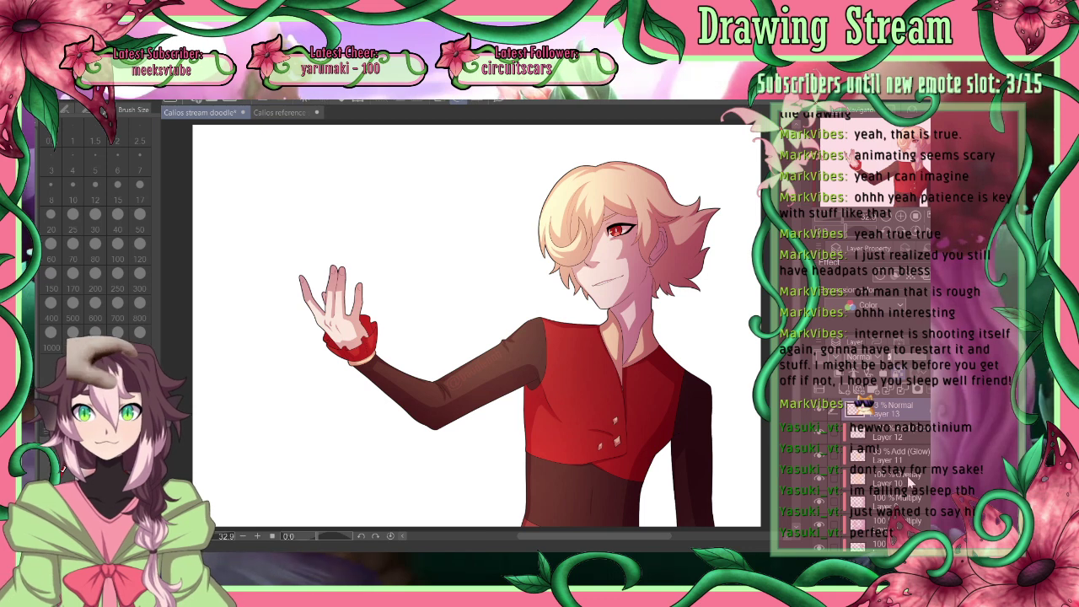
mouse_move(465, 364)
left_mouse_down()
mouse_move(536, 332)
mouse_move(429, 416)
mouse_move(522, 327)
left_mouse_up()
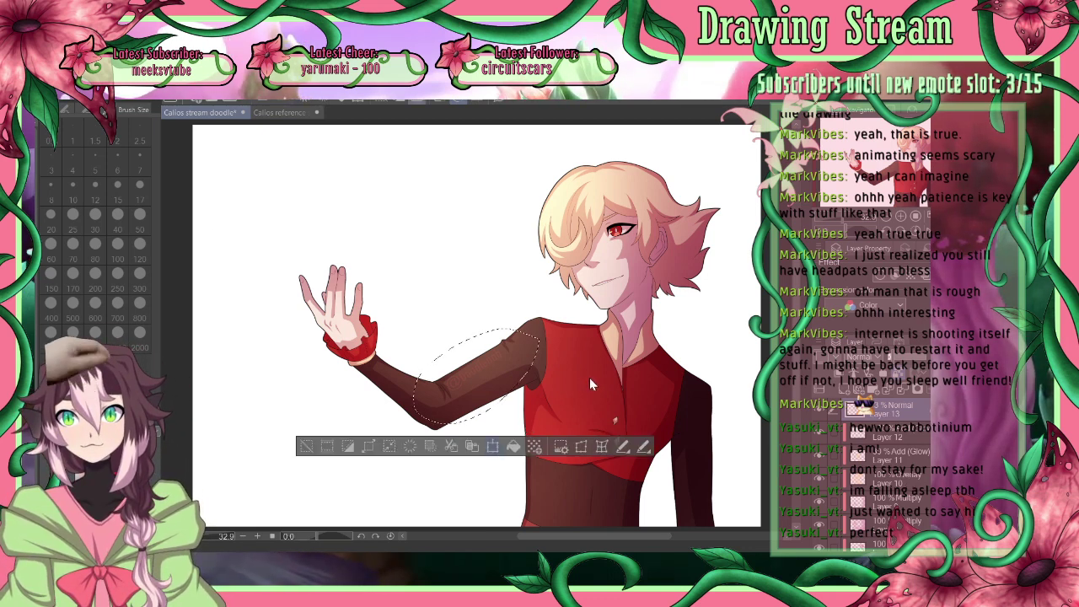
key("ctrl+t")
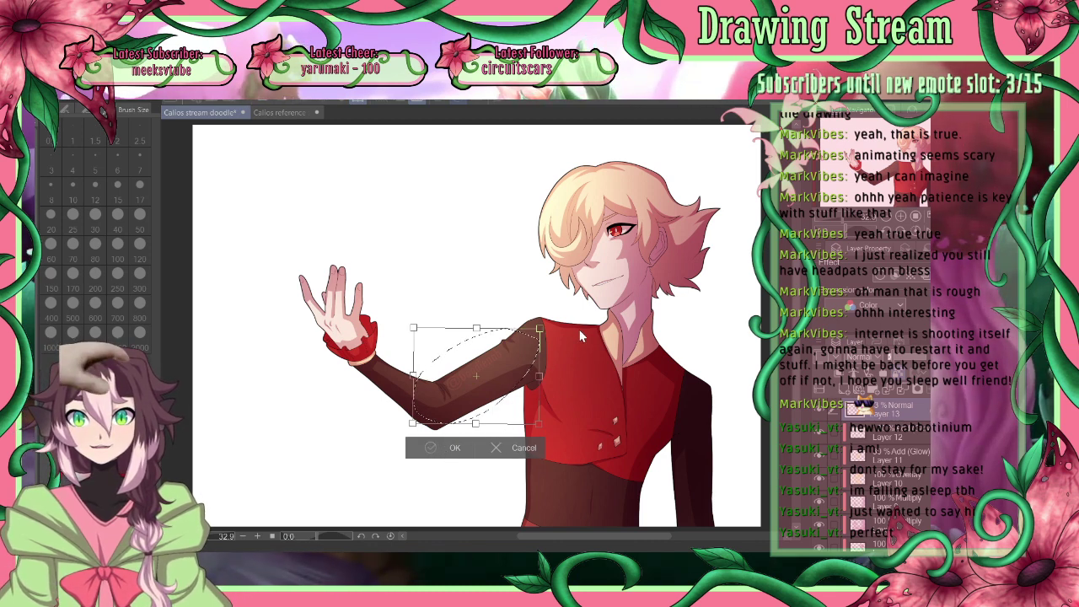
key("Return")
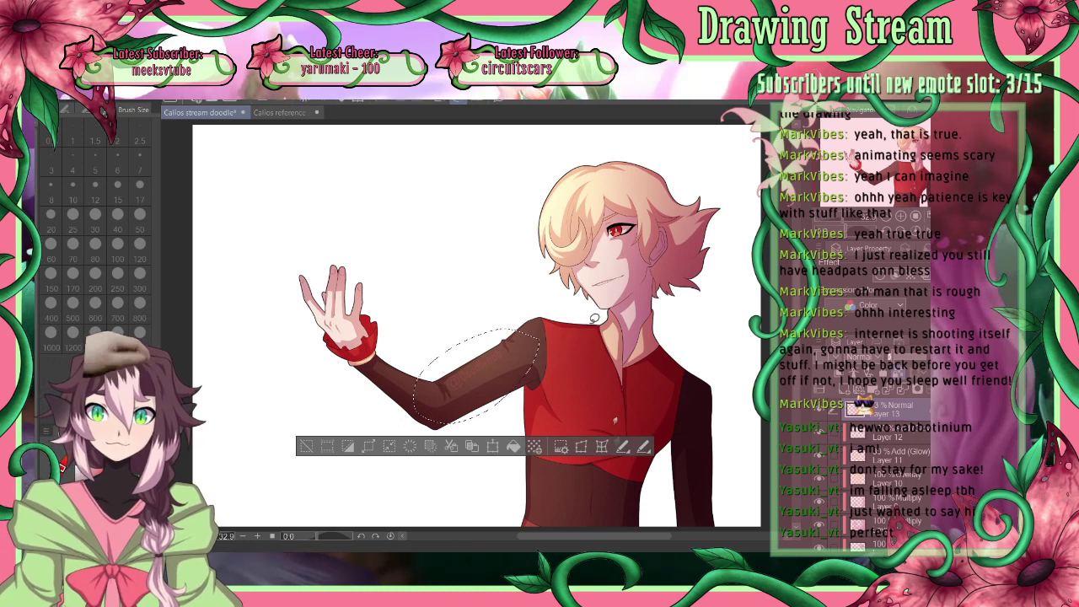
key("ctrl+d")
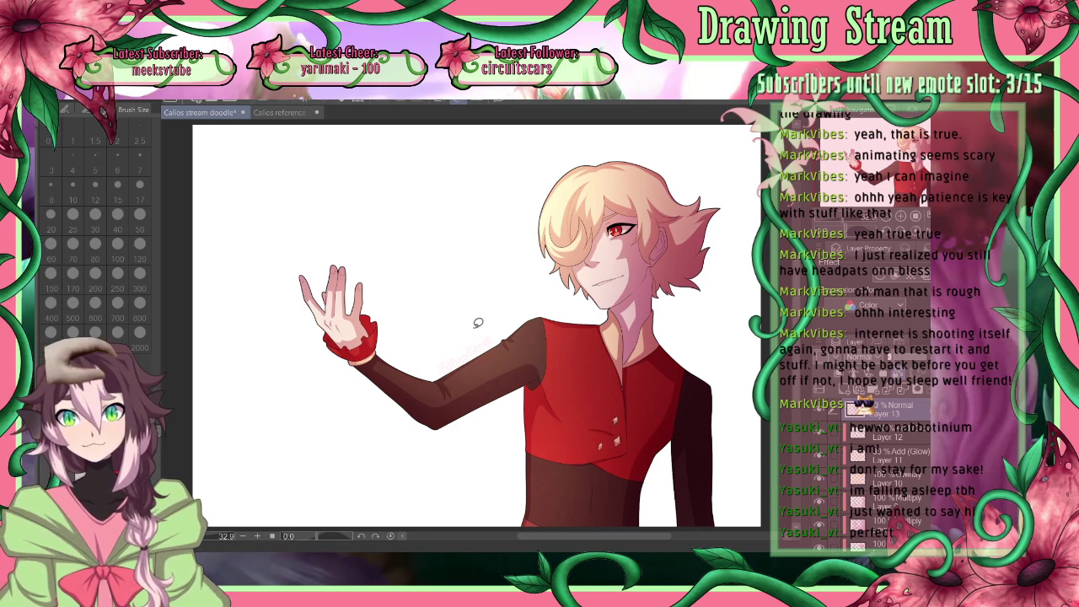
Lasso the handle text above the arm, rotate it slightly to follow the sleeve's upper edge, and clear the selection
mouse_move(504, 324)
left_mouse_down()
mouse_move(486, 391)
mouse_move(529, 327)
left_mouse_up()
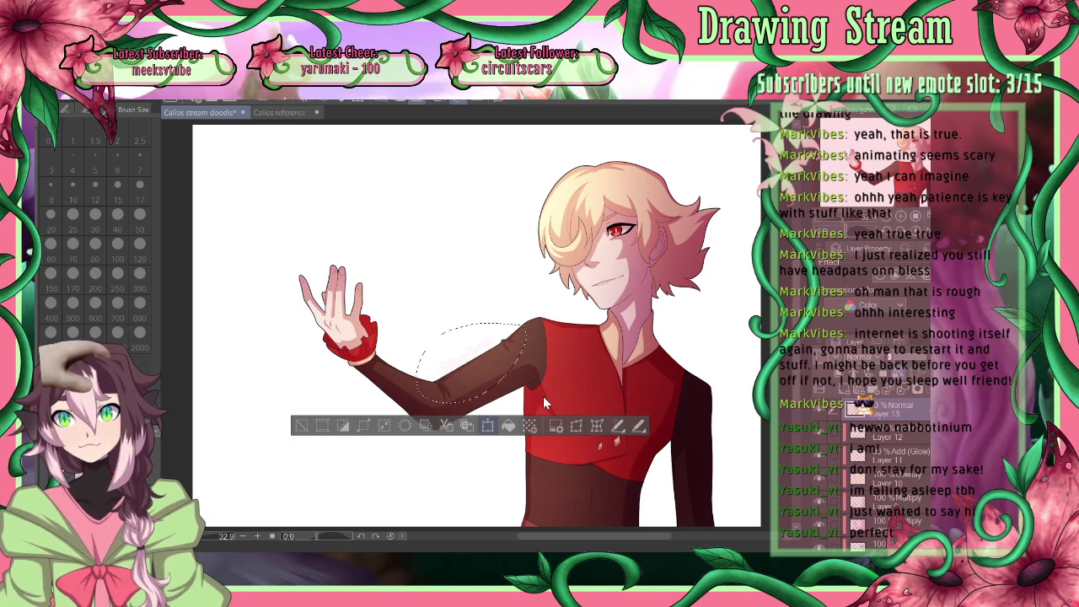
key("ctrl+t")
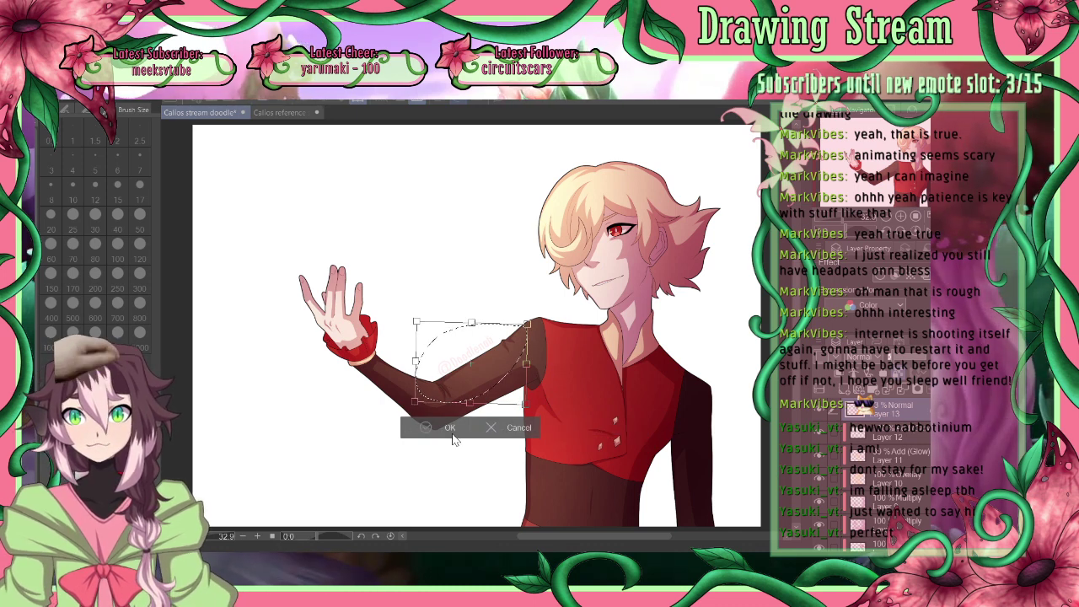
left_click_drag(545, 369, 546, 371)
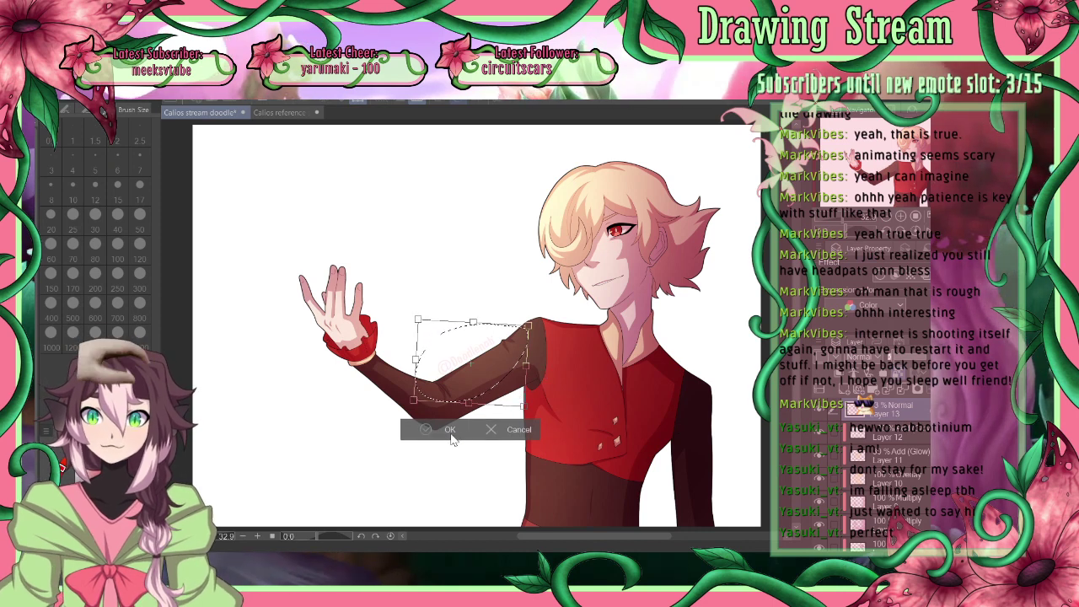
key("Return")
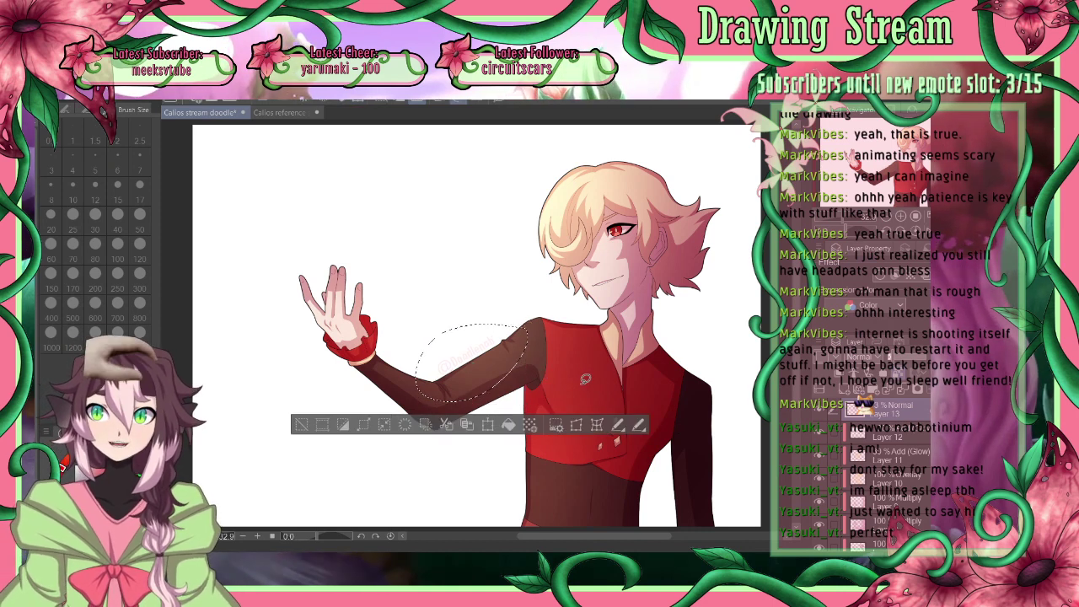
key("ctrl+d")
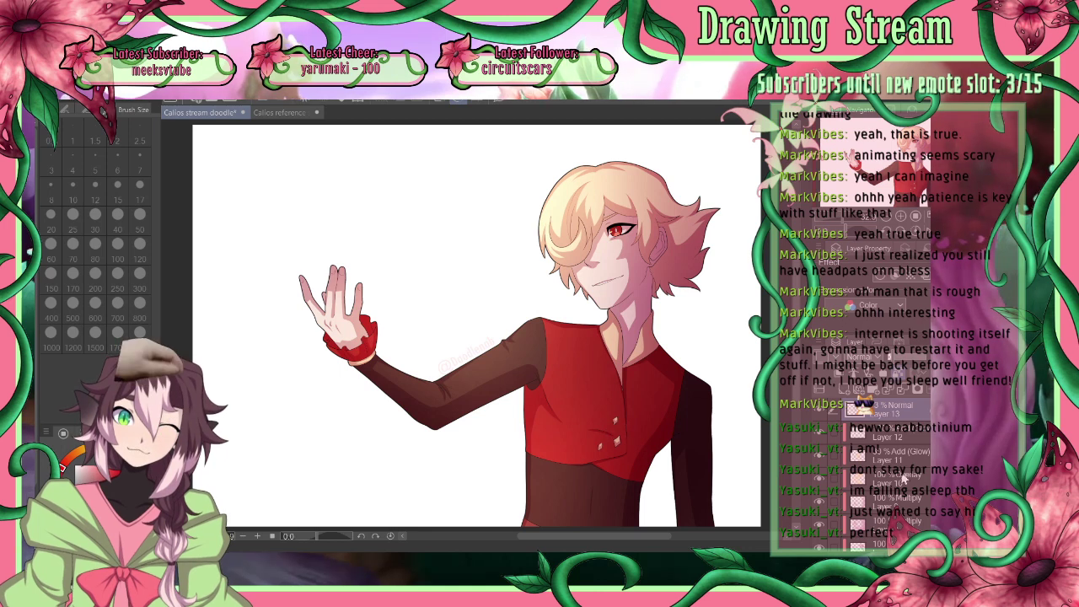